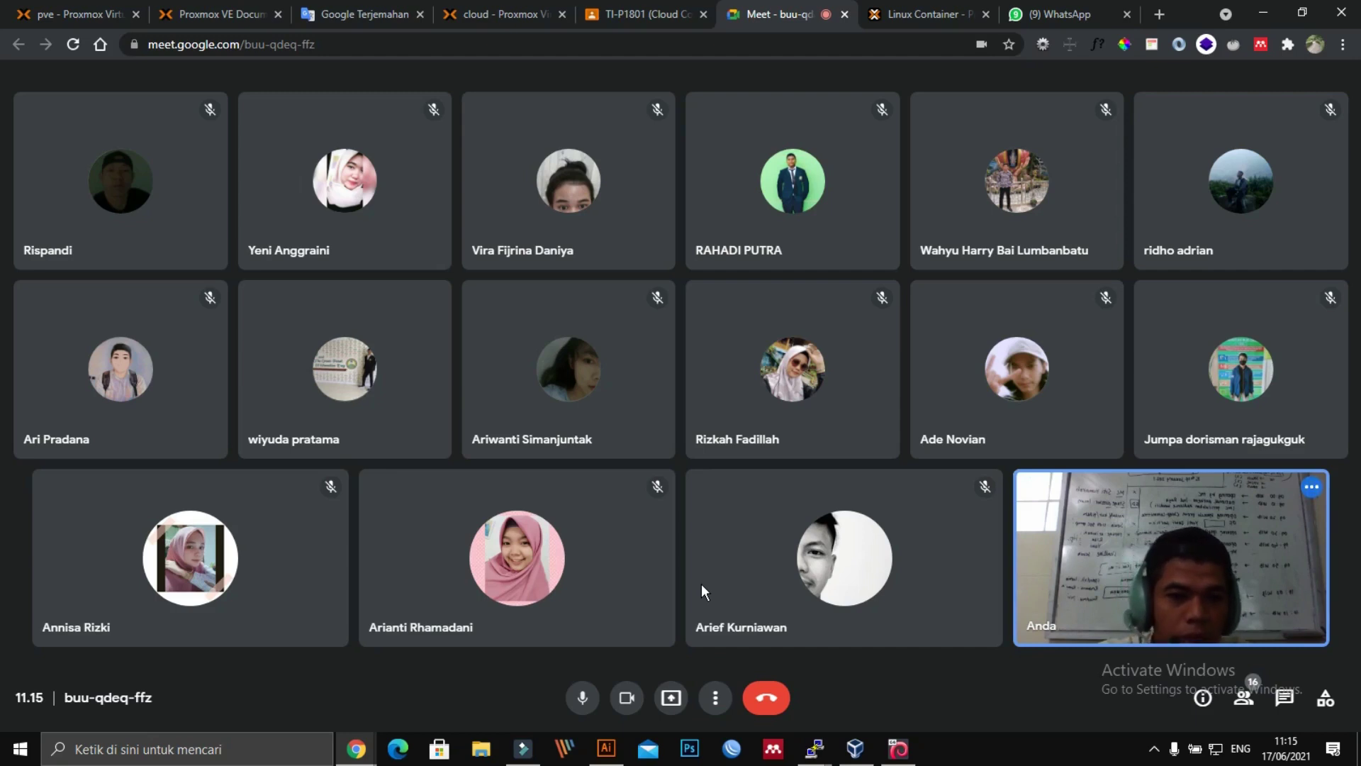
Step: Share the entire screen in Google Meet, then switch to the pve Proxmox tab
{"action": "mouse_move", "coordinate": [526, 552]}
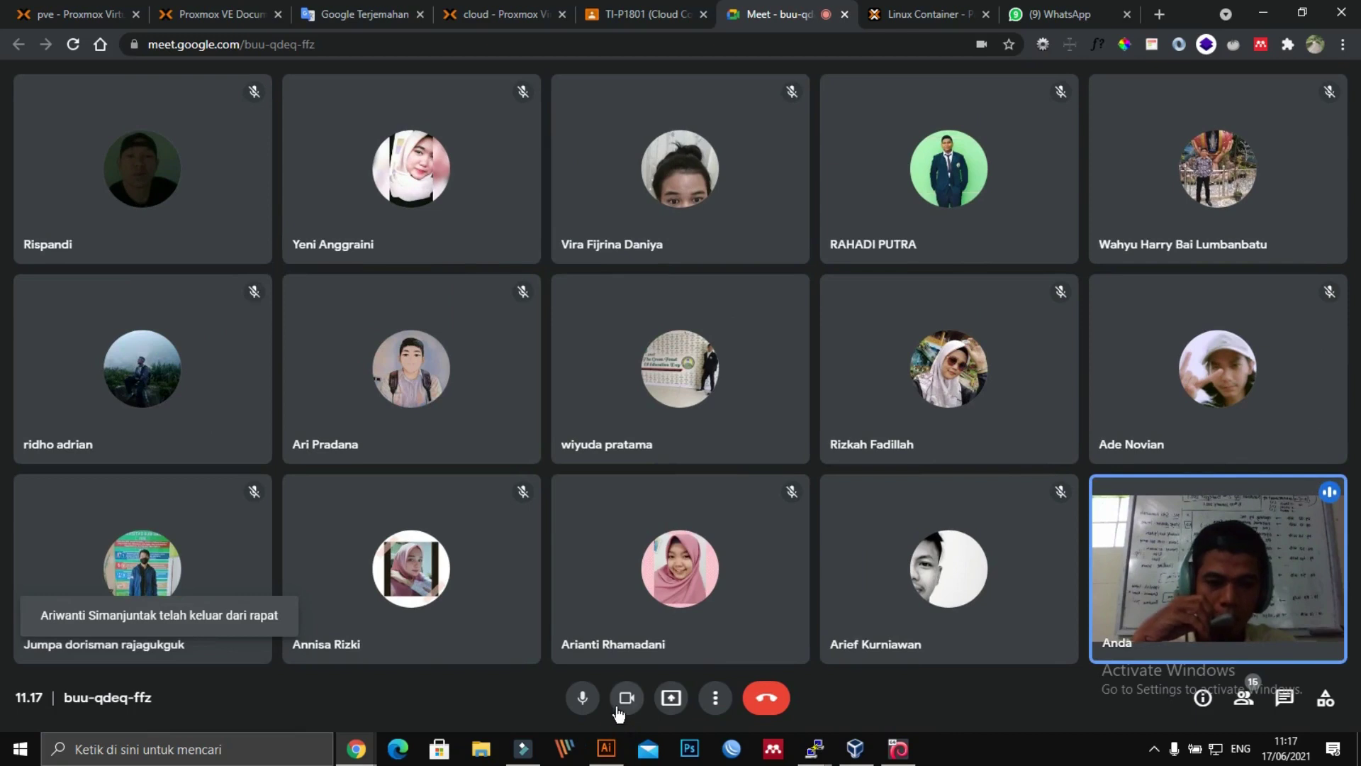
{"action": "left_click", "coordinate": [671, 698]}
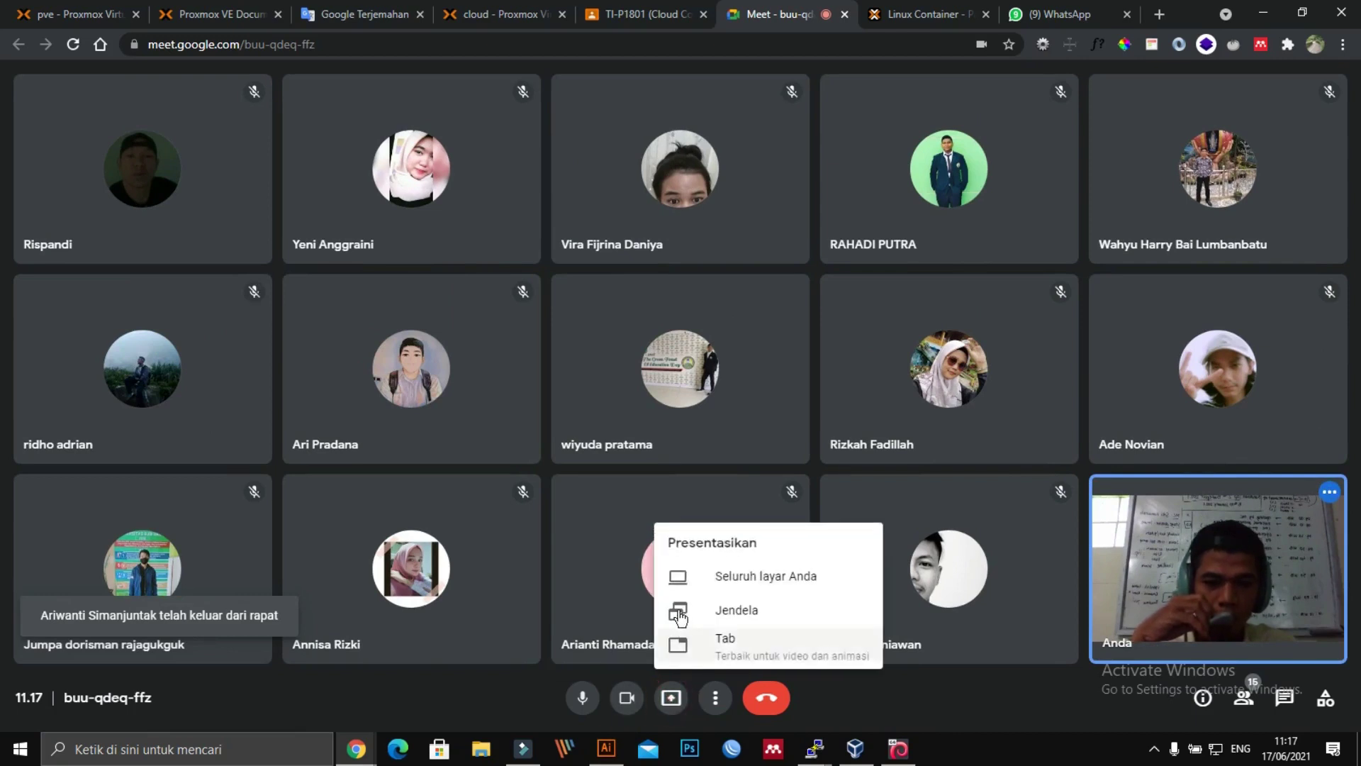
{"action": "left_click", "coordinate": [708, 576]}
{"action": "left_click", "coordinate": [654, 287]}
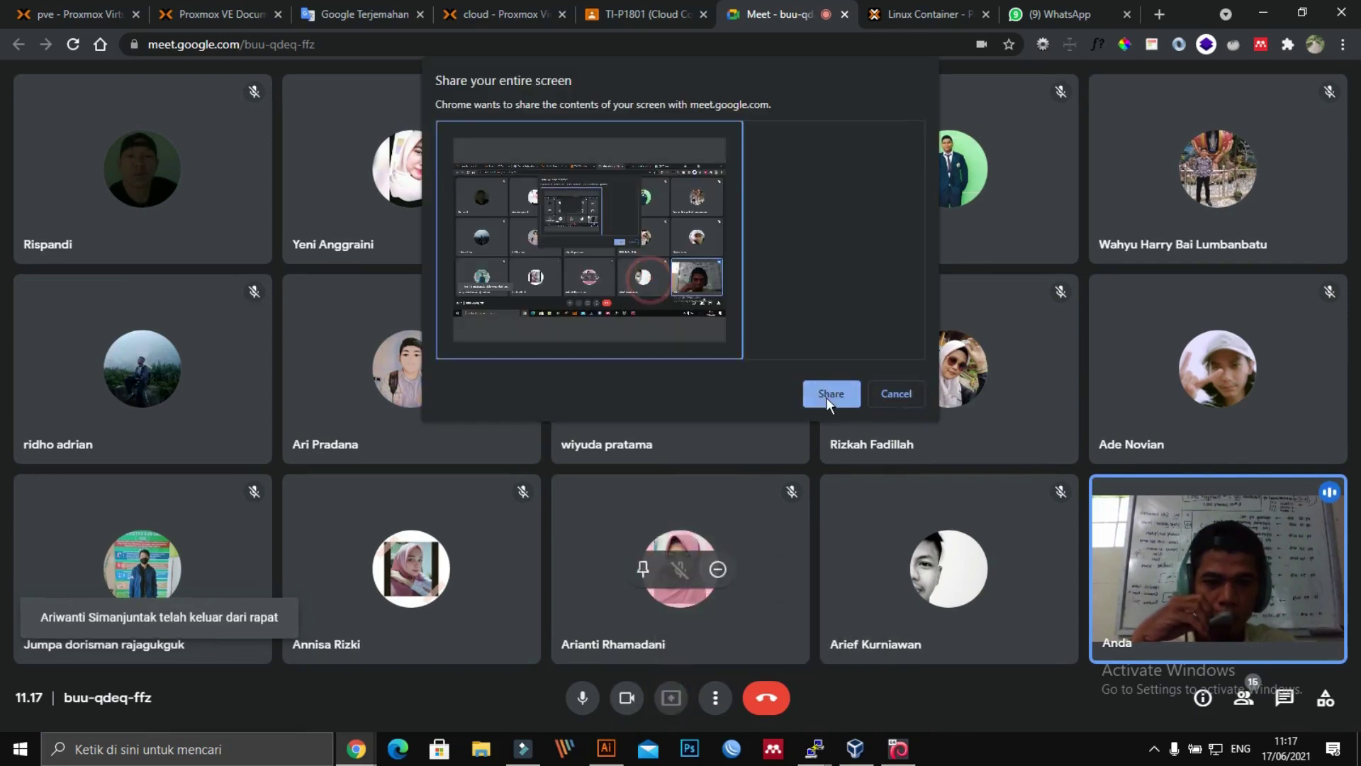
{"action": "left_click", "coordinate": [828, 394]}
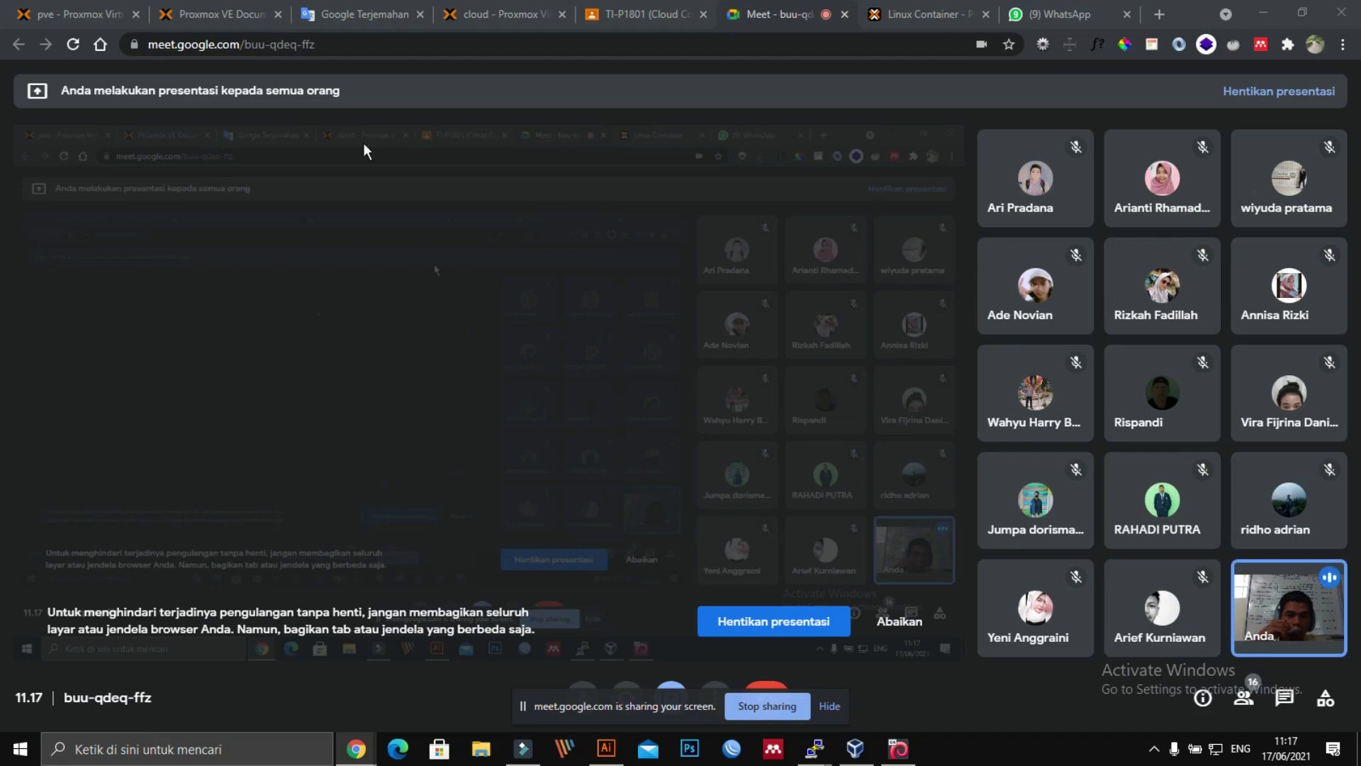
{"action": "left_click", "coordinate": [81, 16]}
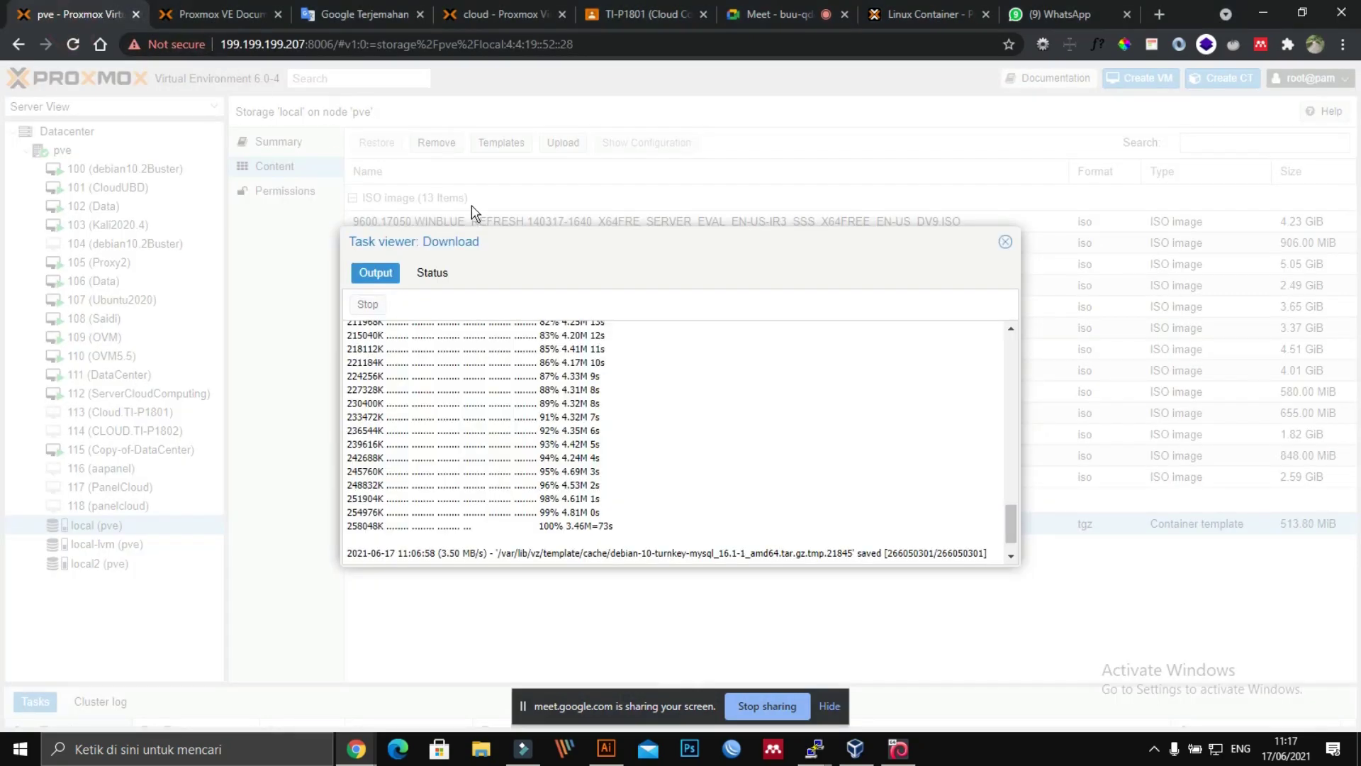
Step: Switch to the cloud Proxmox tab, close the download log and show Datacenter
{"action": "left_click", "coordinate": [224, 10]}
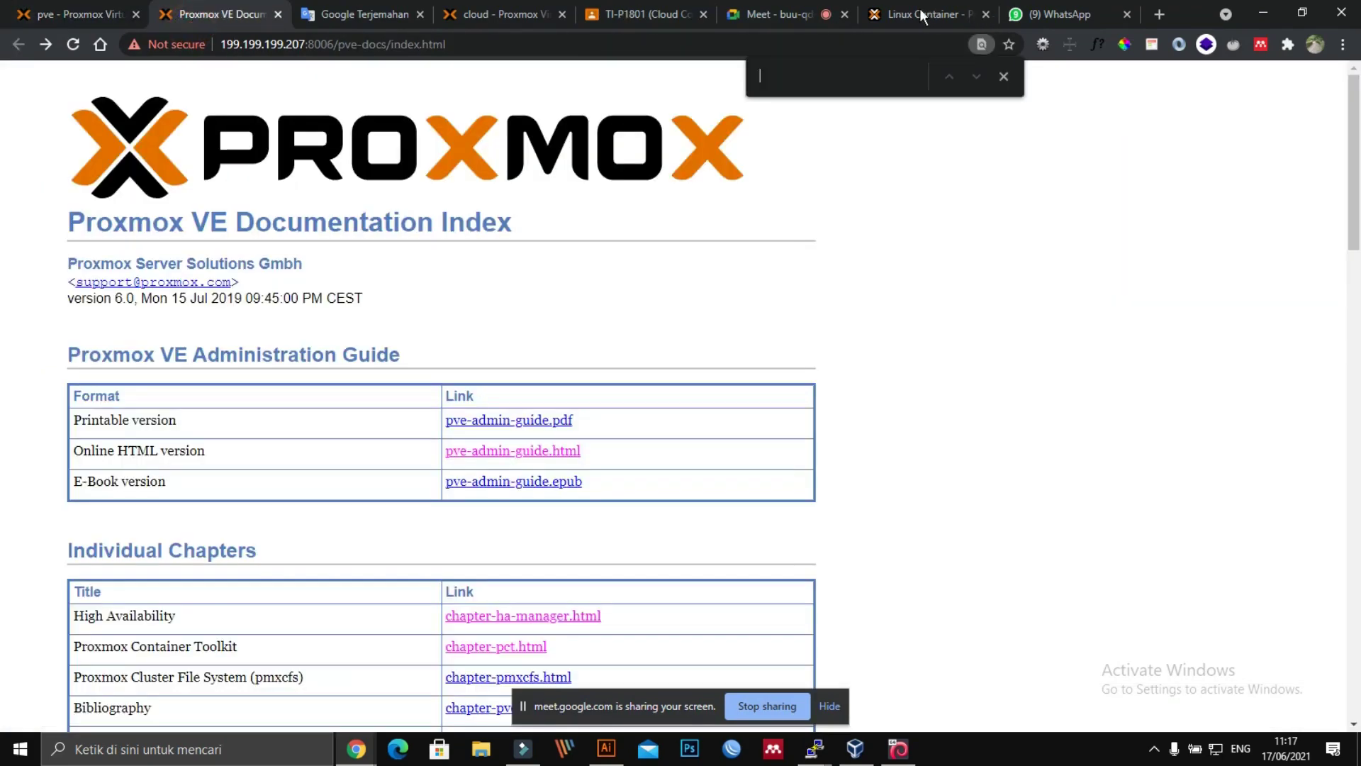
{"action": "left_click", "coordinate": [454, 15]}
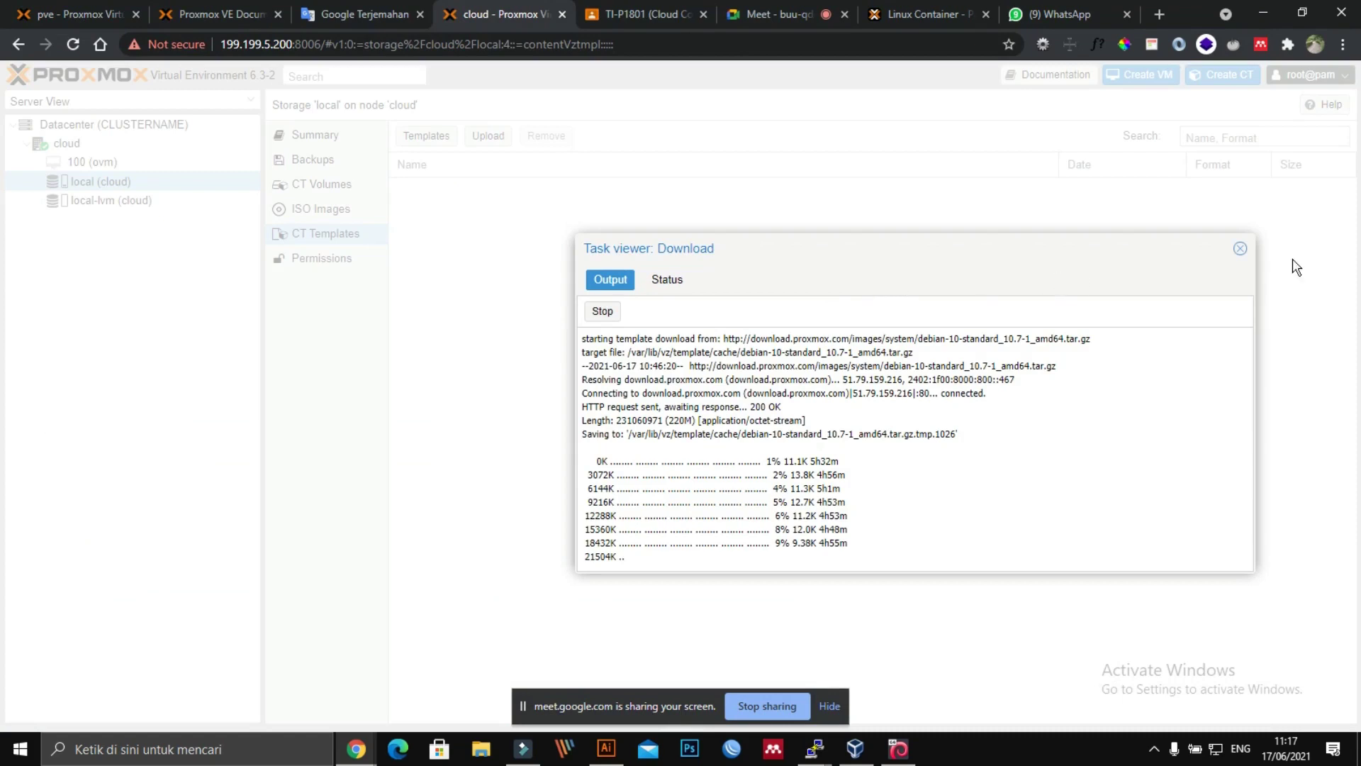
{"action": "left_click", "coordinate": [1239, 250]}
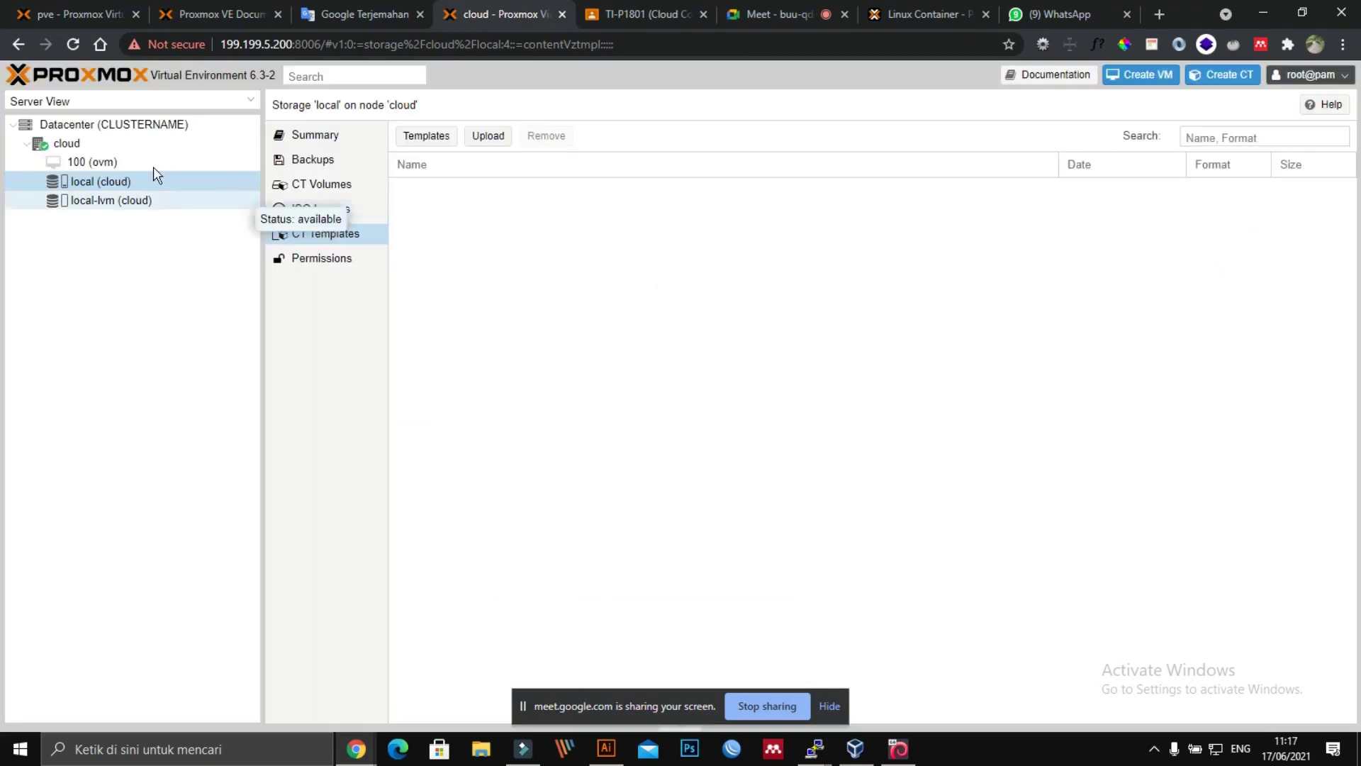
{"action": "left_click", "coordinate": [97, 127]}
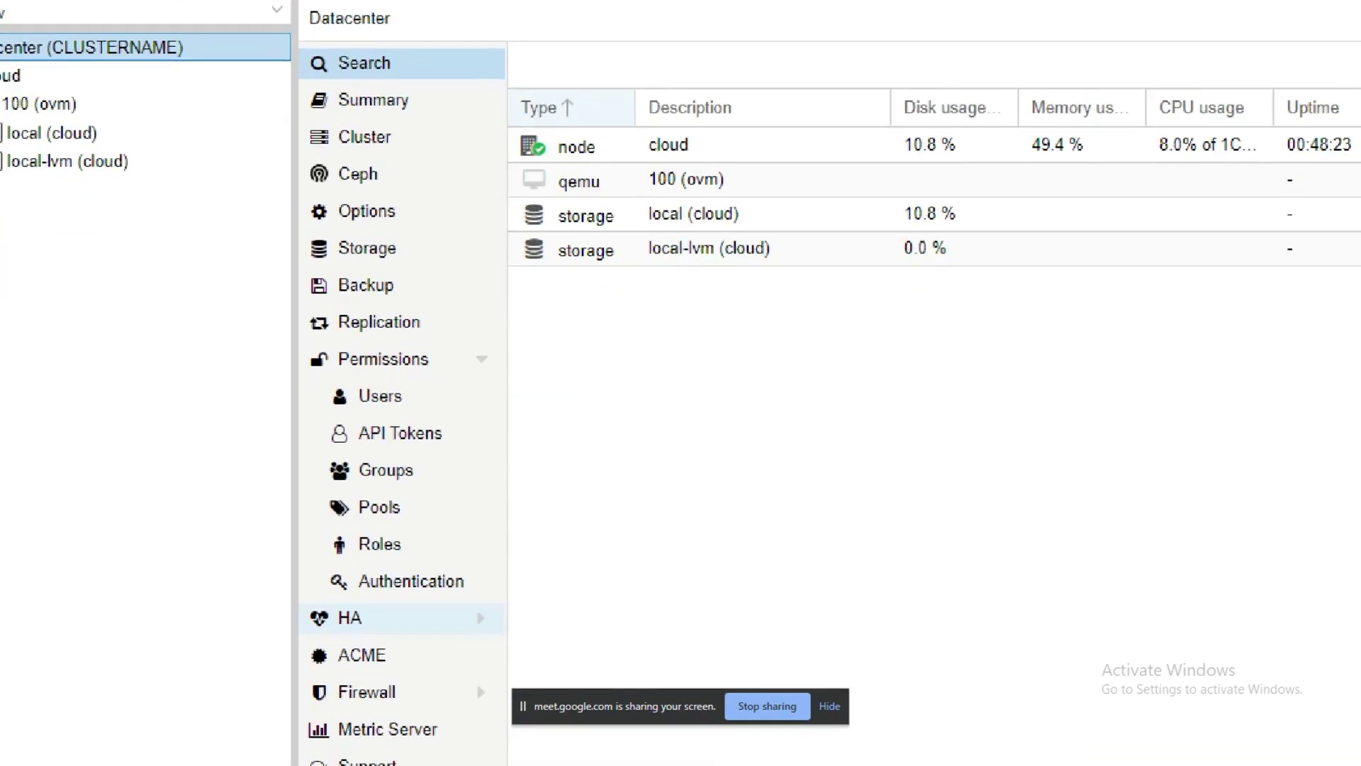
Step: Draw red annotation marks highlighting the Datacenter options for viewers
{"action": "mouse_move", "coordinate": [264, 15]}
{"action": "left_mouse_down"}
{"action": "mouse_move", "coordinate": [321, 2]}
{"action": "mouse_move", "coordinate": [410, 69]}
{"action": "mouse_move", "coordinate": [309, 71]}
{"action": "left_mouse_up"}
{"action": "mouse_move", "coordinate": [309, 715]}
{"action": "left_mouse_down"}
{"action": "mouse_move", "coordinate": [378, 705]}
{"action": "mouse_move", "coordinate": [234, 737]}
{"action": "left_mouse_up"}
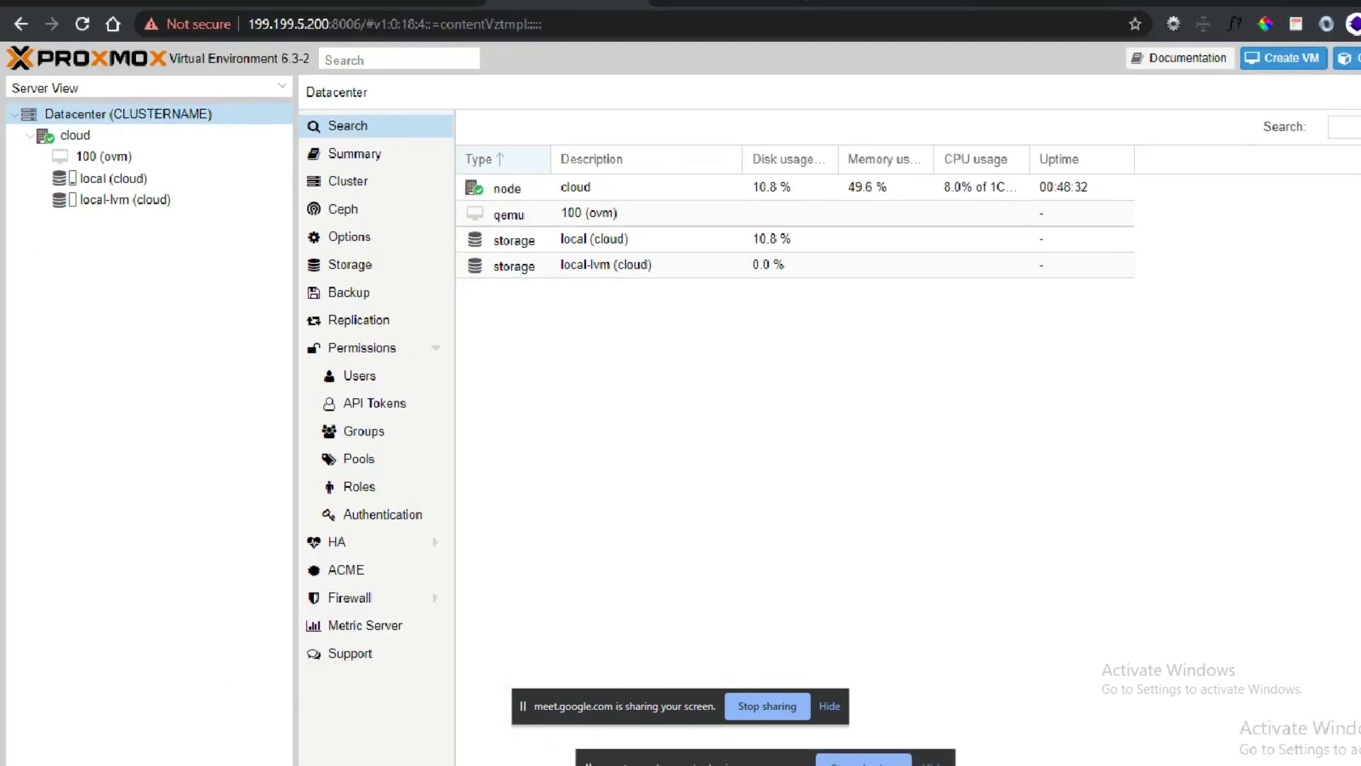
{"action": "mouse_move", "coordinate": [259, 86]}
{"action": "left_mouse_down"}
{"action": "mouse_move", "coordinate": [312, 55]}
{"action": "mouse_move", "coordinate": [460, 434]}
{"action": "mouse_move", "coordinate": [248, 362]}
{"action": "left_mouse_up"}
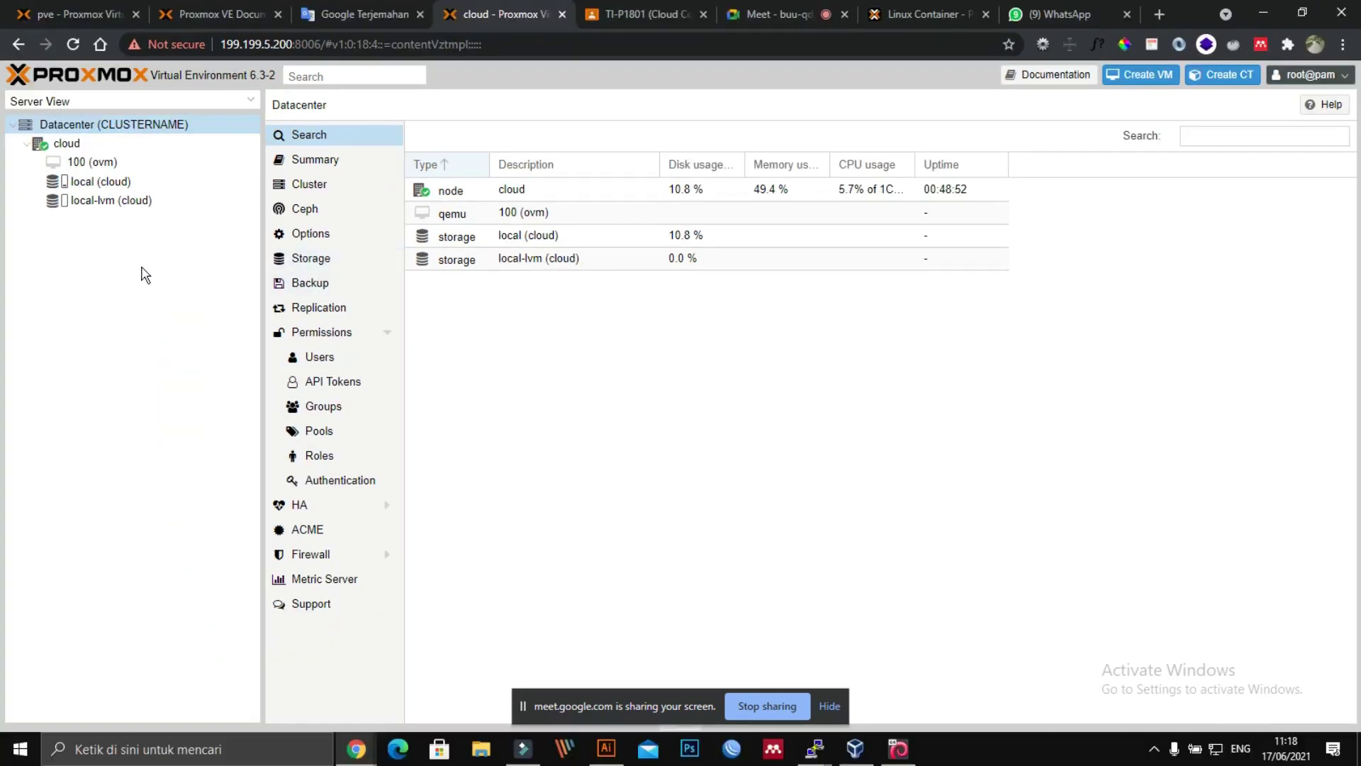
Step: Toggle the cloud node, briefly check VirtualBox Manager, then return to the pve tab
{"action": "left_click", "coordinate": [28, 146]}
{"action": "left_click", "coordinate": [28, 146]}
{"action": "left_click", "coordinate": [856, 749]}
{"action": "left_click", "coordinate": [858, 753]}
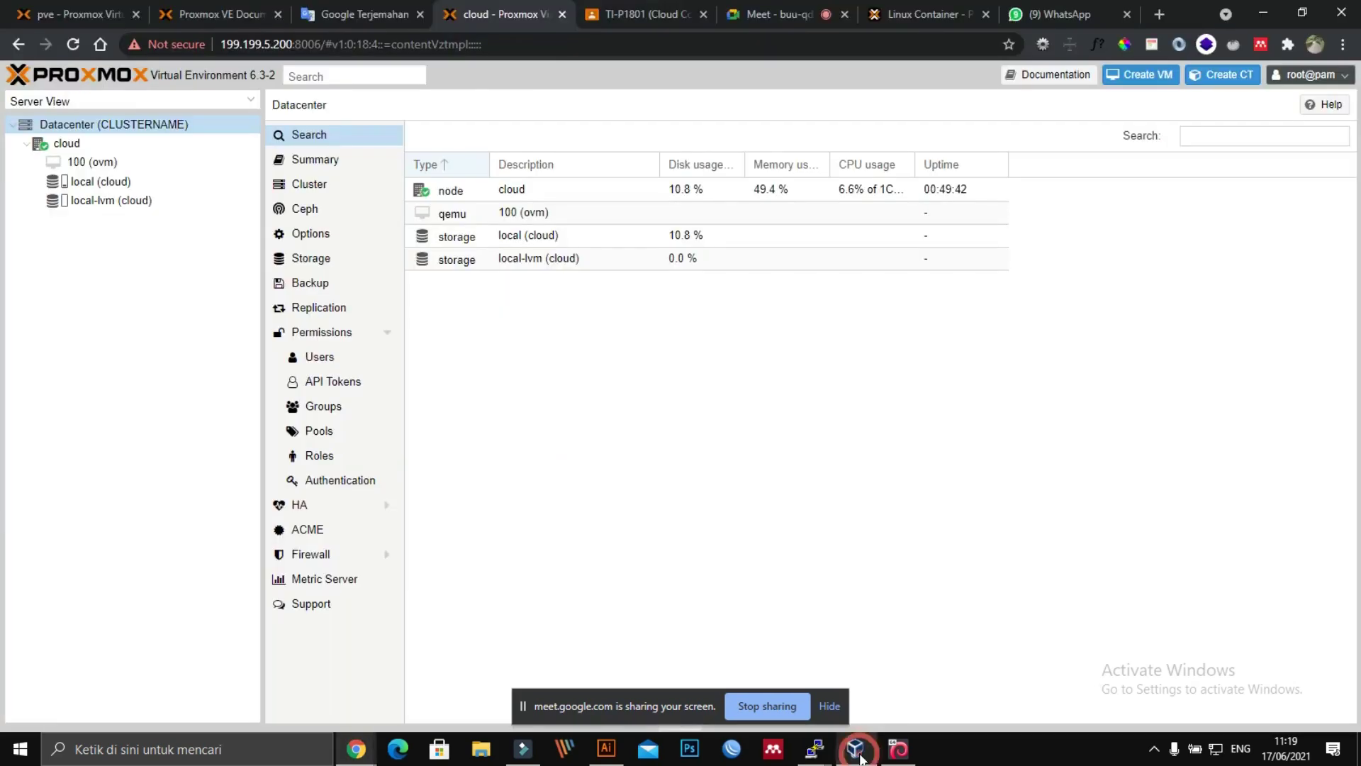
{"action": "left_click", "coordinate": [858, 752]}
{"action": "left_click", "coordinate": [853, 755]}
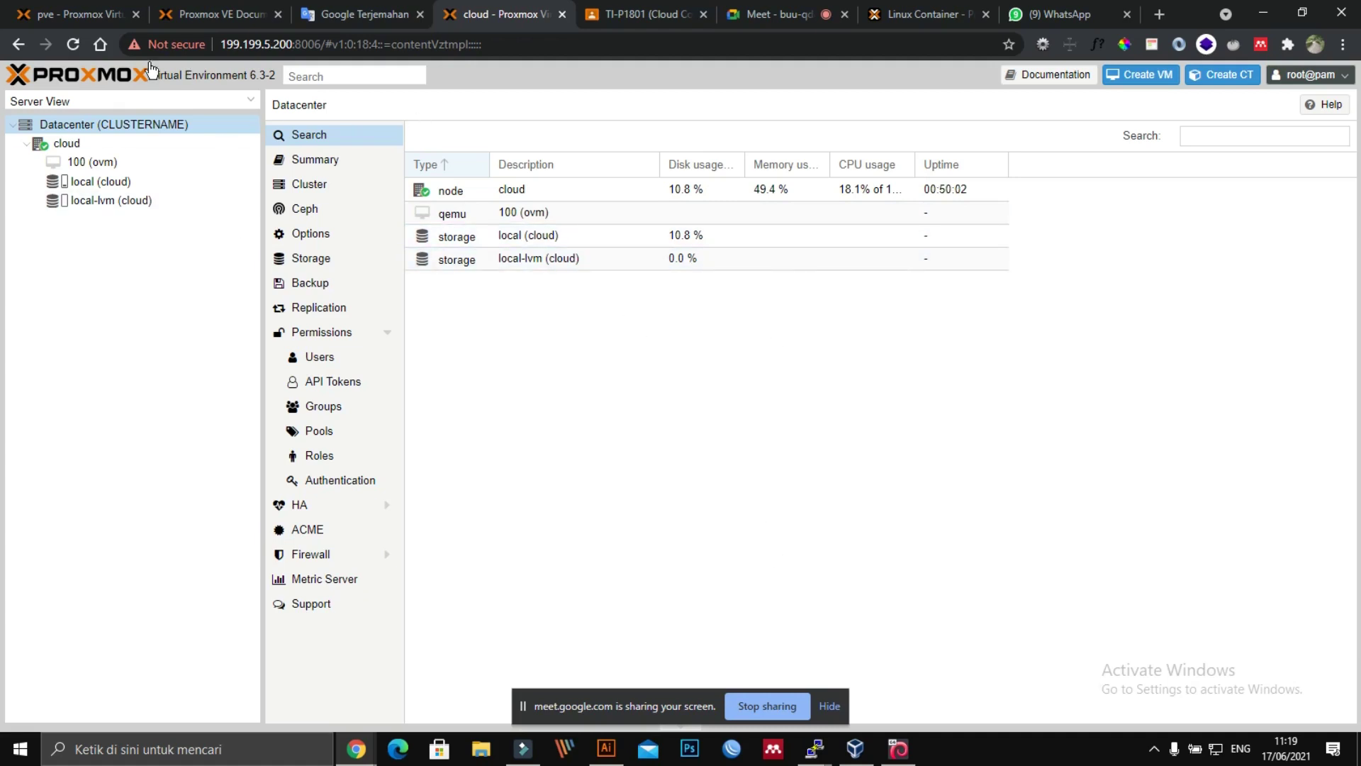
{"action": "left_click", "coordinate": [66, 10]}
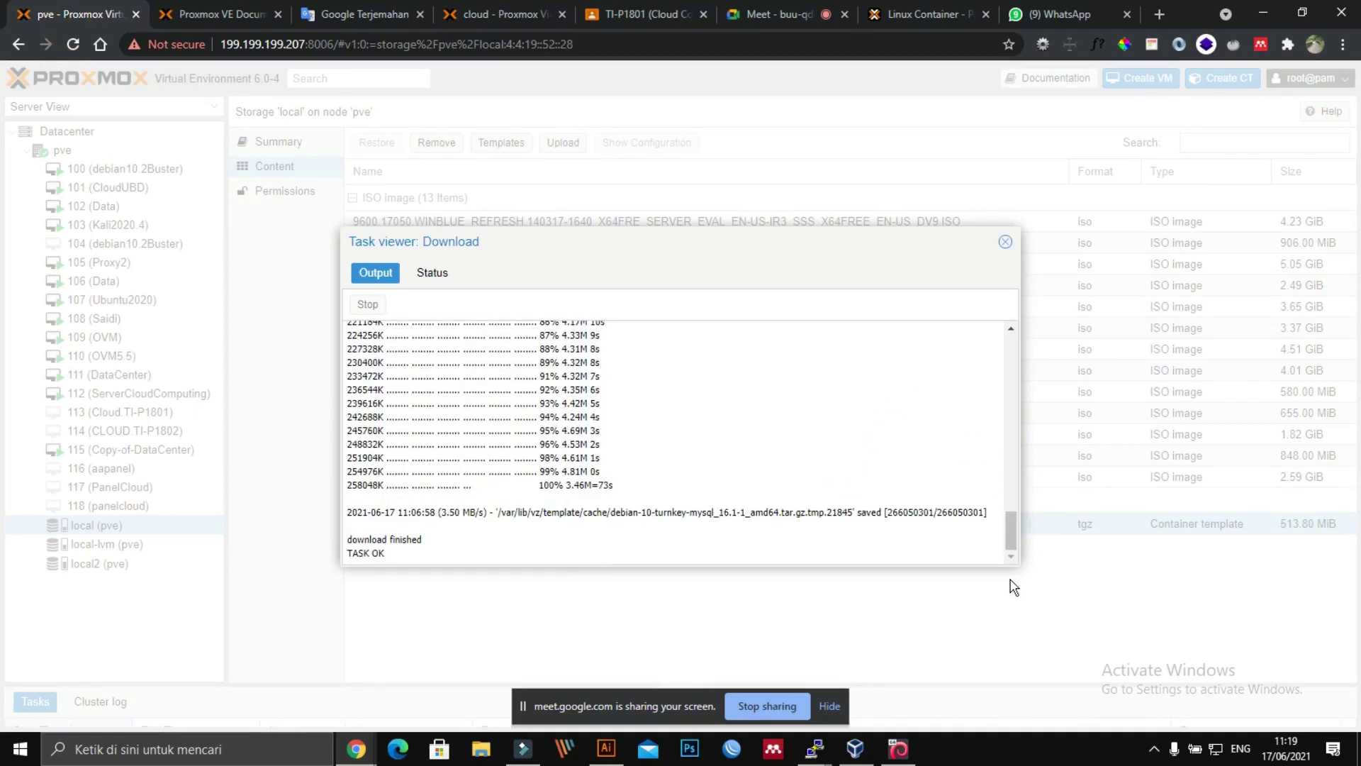
Step: Close the finished log, browse pve's VMs 100 and 102, ending on VM 100's Summary
{"action": "left_click", "coordinate": [1005, 242]}
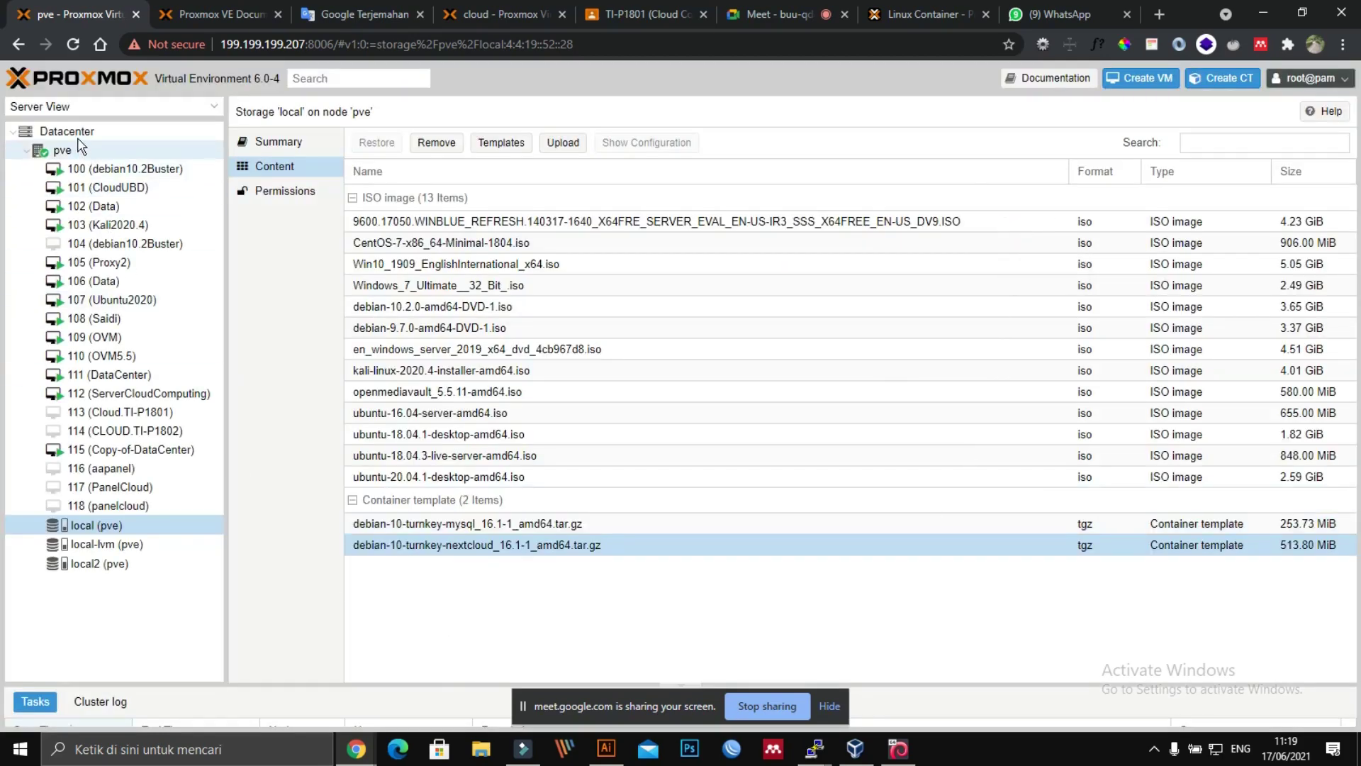
{"action": "left_click", "coordinate": [69, 132]}
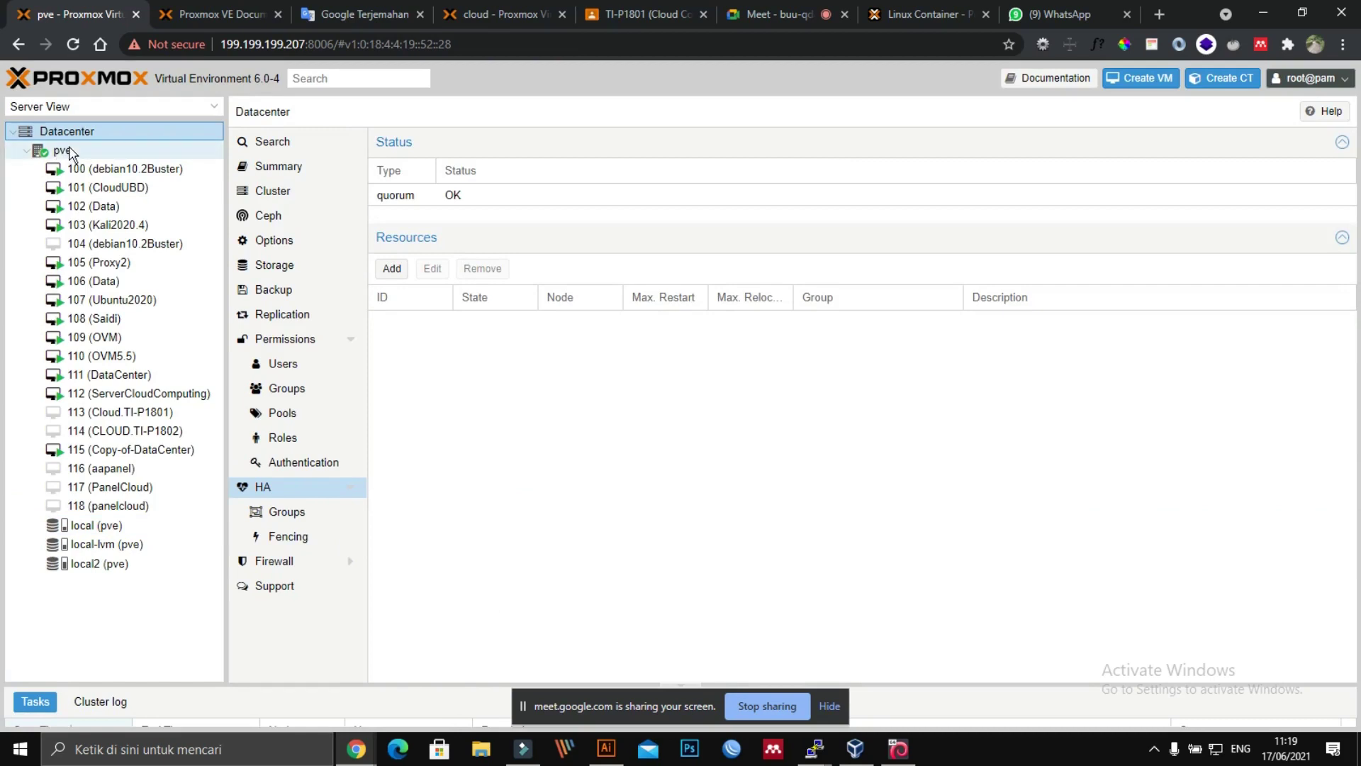
{"action": "left_click", "coordinate": [62, 151]}
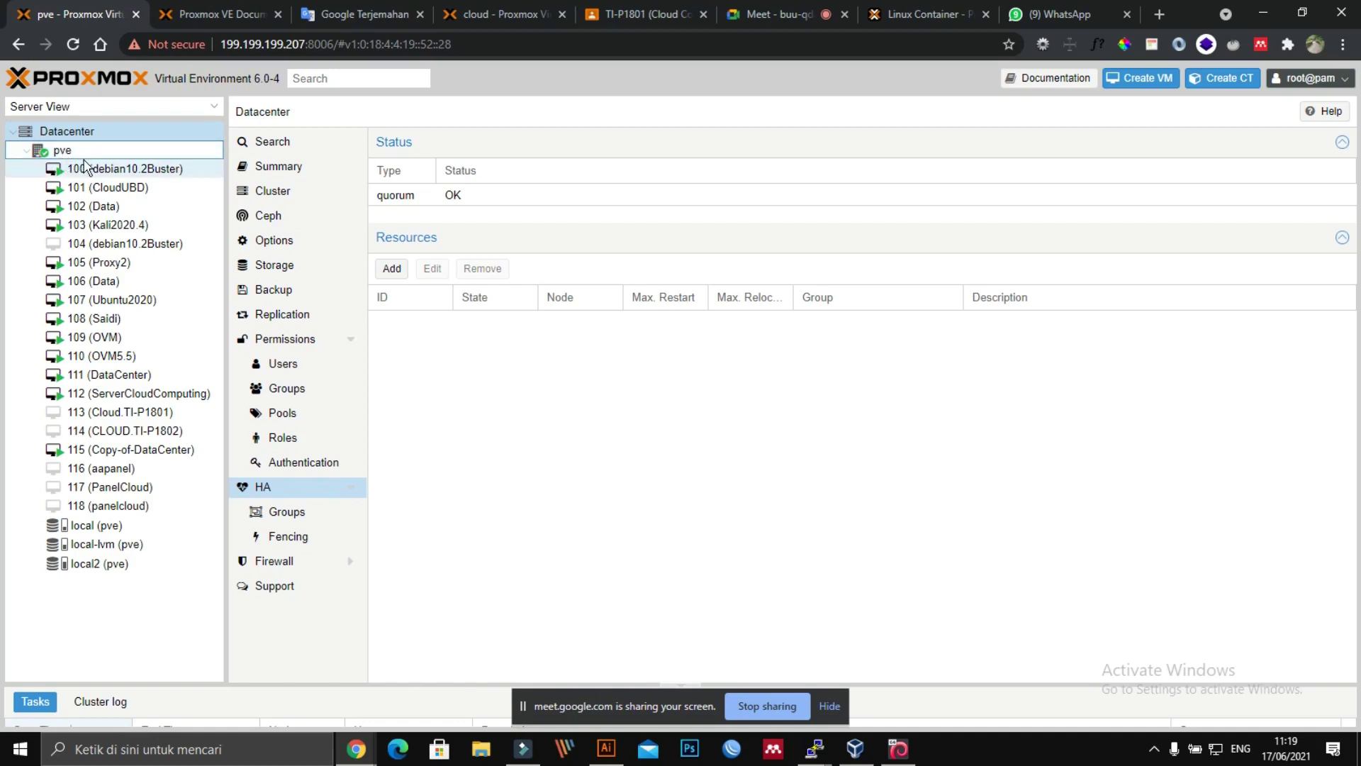
{"action": "left_click", "coordinate": [86, 170]}
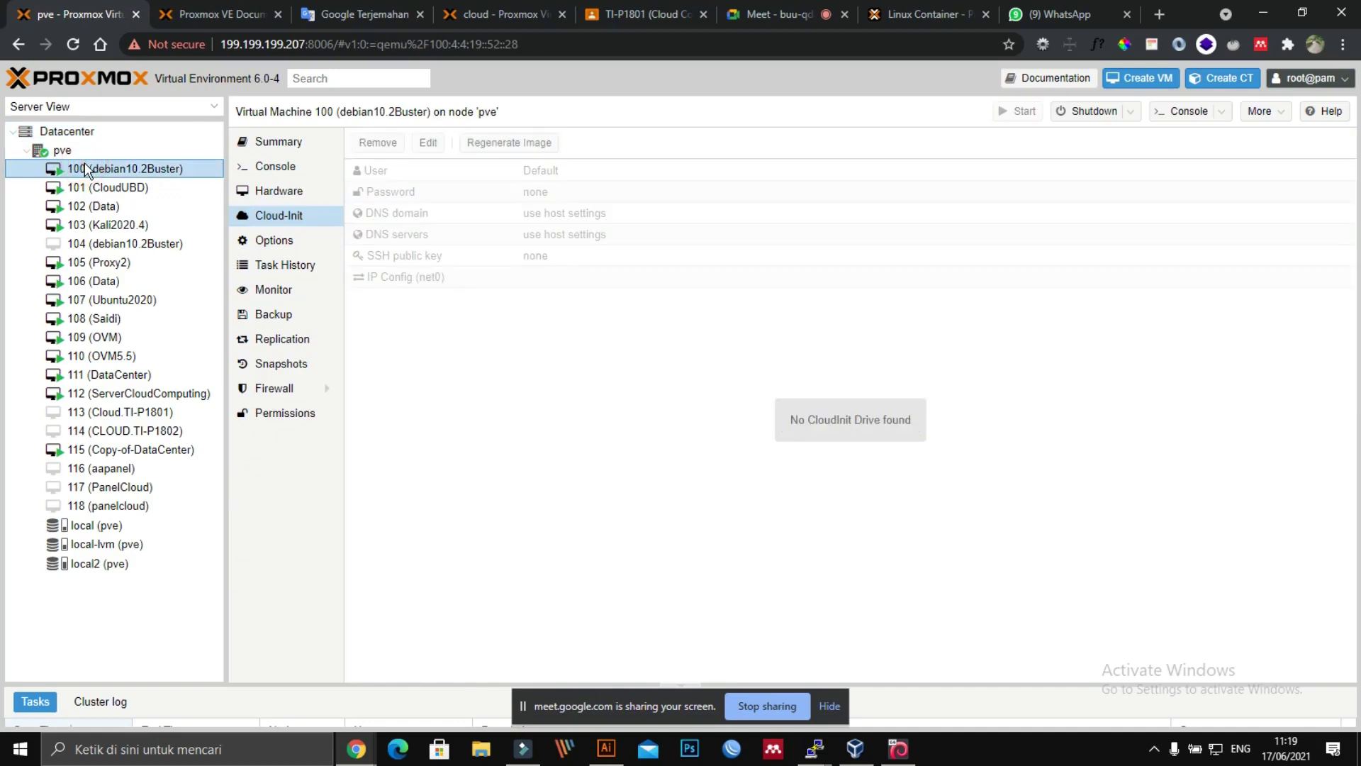
{"action": "left_click", "coordinate": [91, 205]}
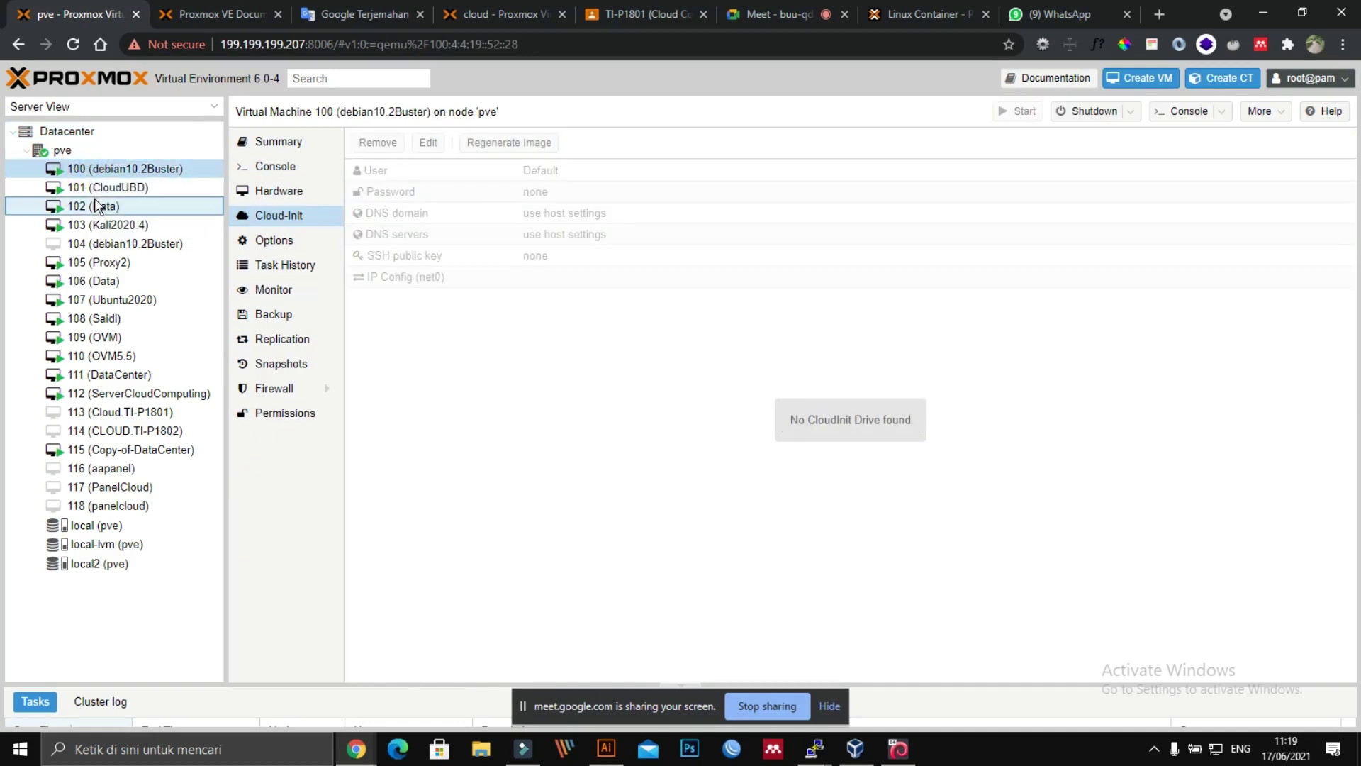
{"action": "left_click", "coordinate": [256, 141]}
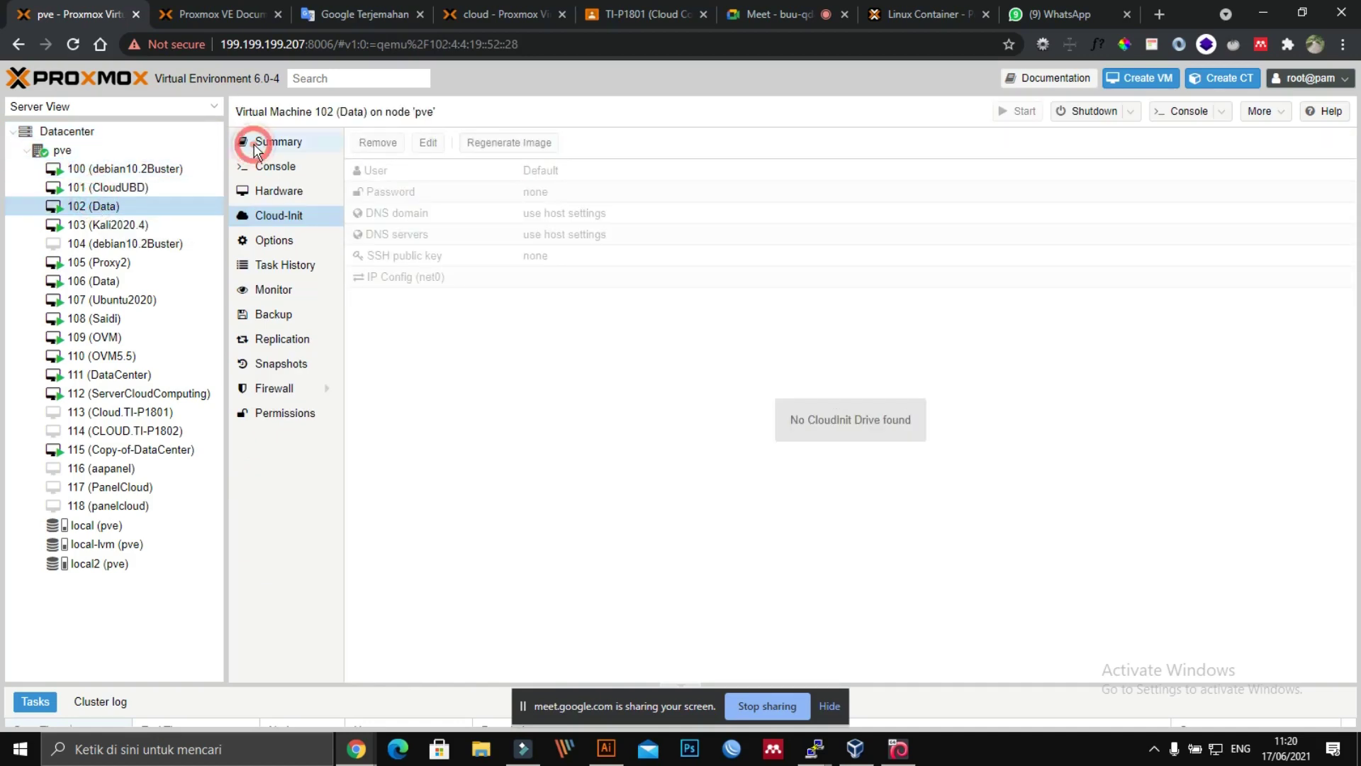
{"action": "left_click", "coordinate": [92, 170]}
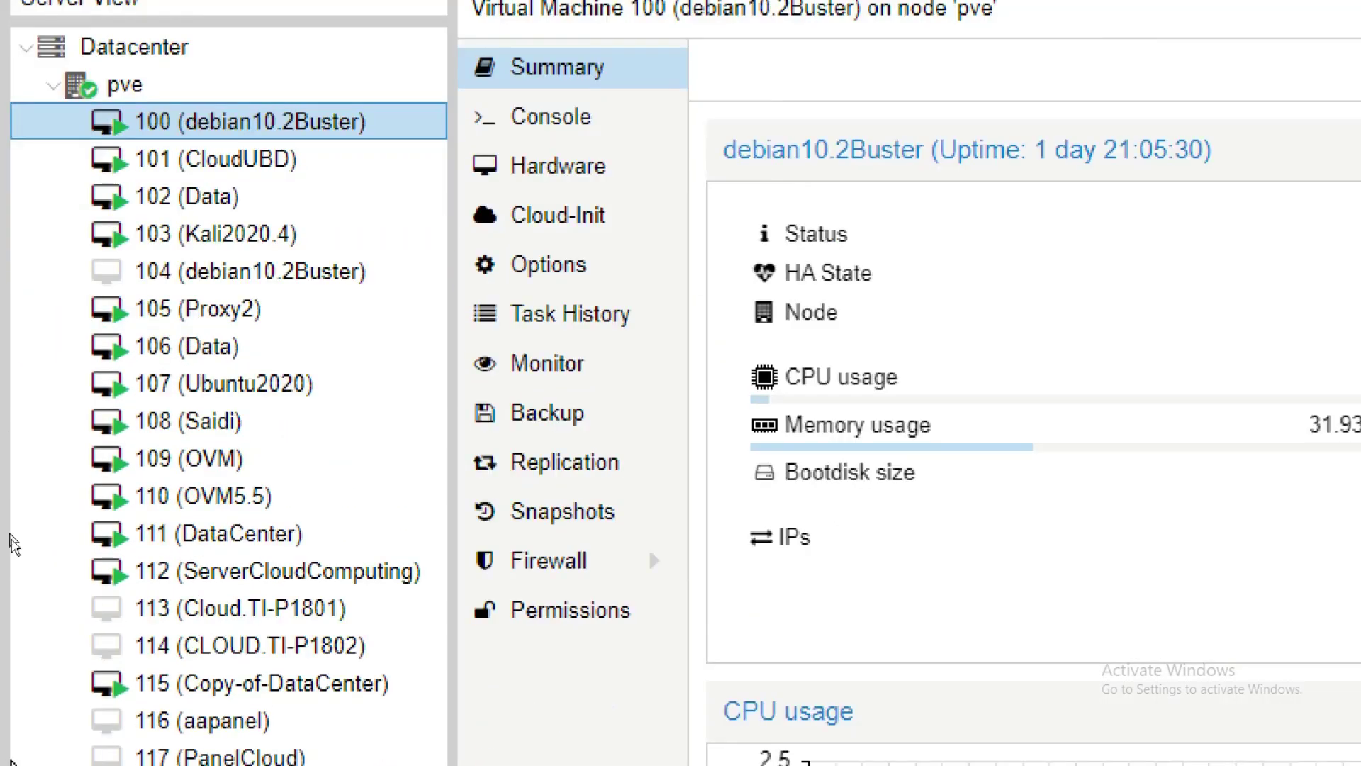
{"action": "scroll", "coordinate": [21, 709], "scroll_direction": "down", "scroll_amount": 3}
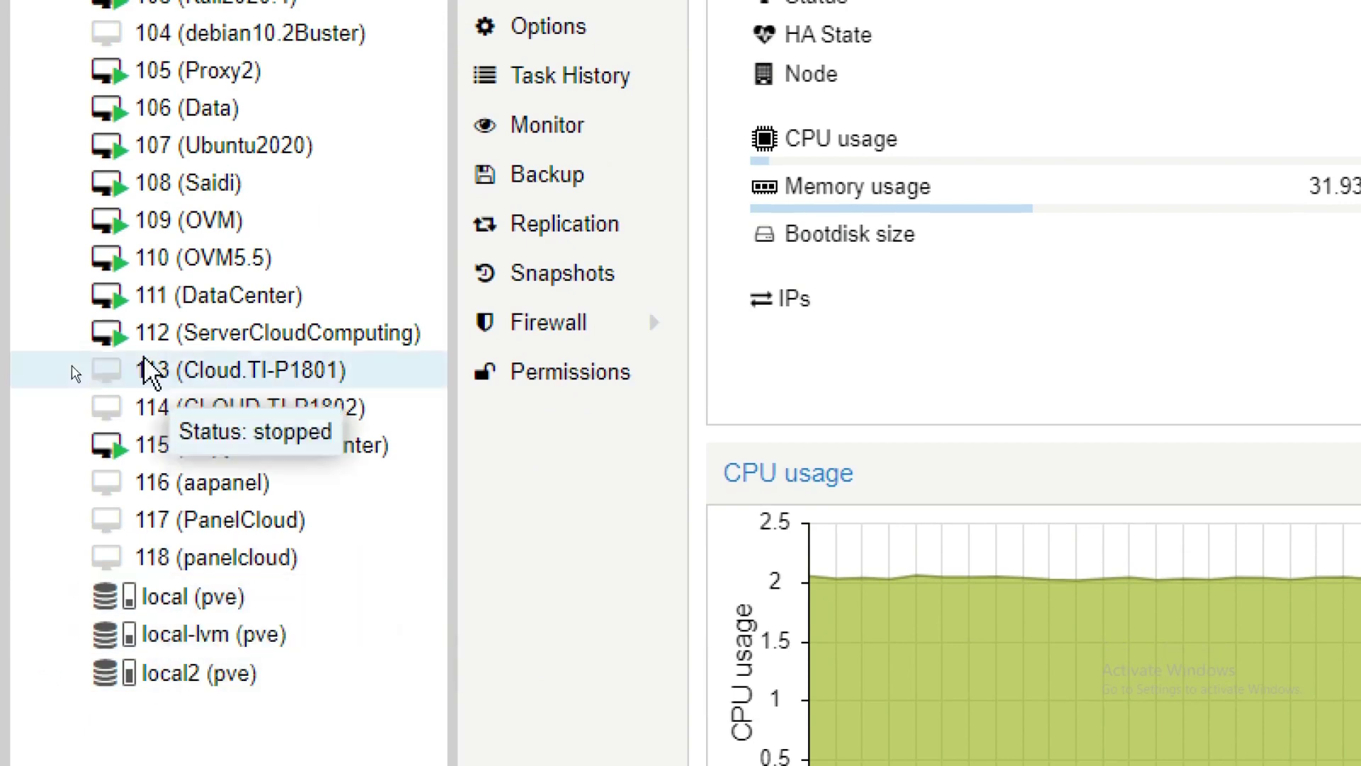
{"action": "scroll", "coordinate": [127, 354], "scroll_direction": "up", "scroll_amount": 1}
{"action": "scroll", "coordinate": [181, 539], "scroll_direction": "down", "scroll_amount": 2}
{"action": "scroll", "coordinate": [170, 116], "scroll_direction": "up", "scroll_amount": 6}
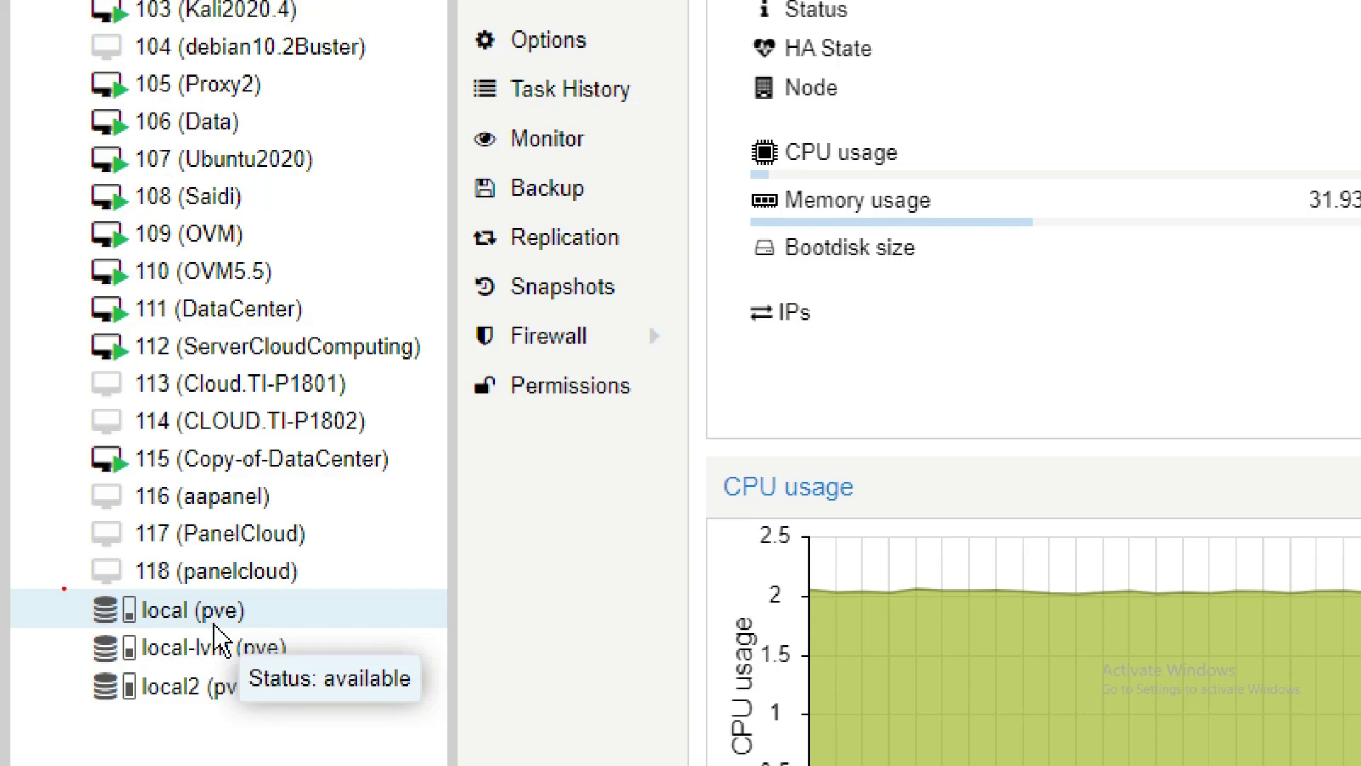
{"action": "mouse_move", "coordinate": [63, 589]}
{"action": "left_mouse_down"}
{"action": "mouse_move", "coordinate": [209, 573]}
{"action": "mouse_move", "coordinate": [280, 620]}
{"action": "mouse_move", "coordinate": [53, 624]}
{"action": "mouse_move", "coordinate": [113, 567]}
{"action": "left_mouse_up"}
{"action": "left_click_drag", "start_coordinate": [319, 576], "coordinate": [319, 638]}
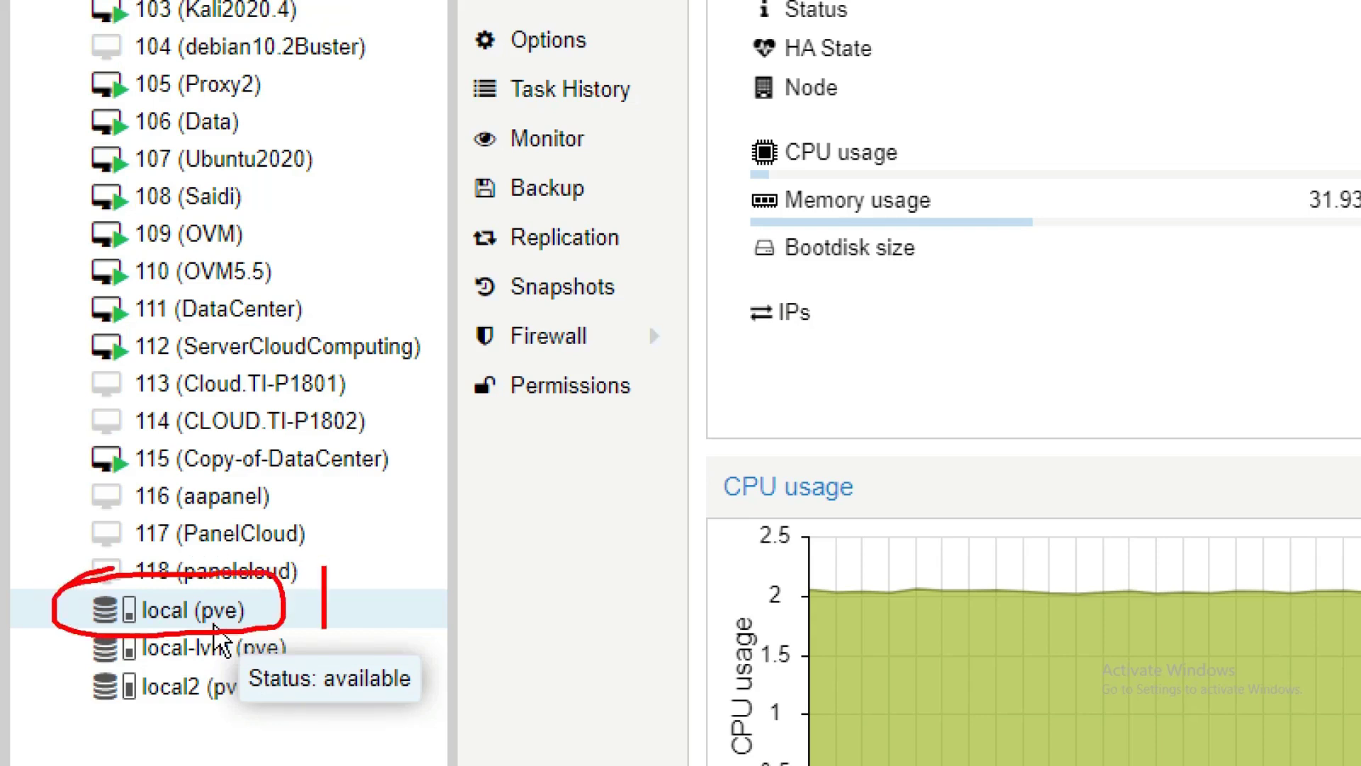
{"action": "type", "text": "iso m"}
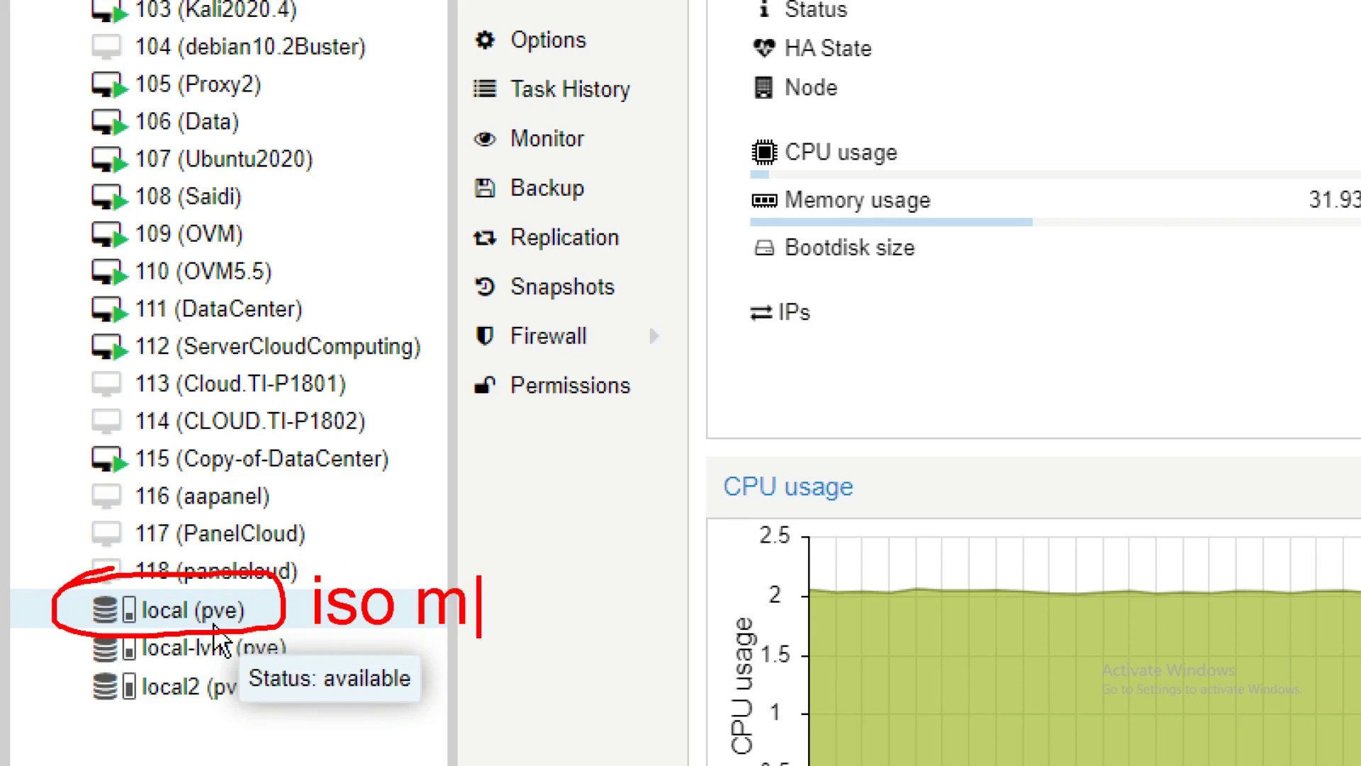
{"action": "key", "text": "BackSpace"}
{"action": "type", "text": "ima"}
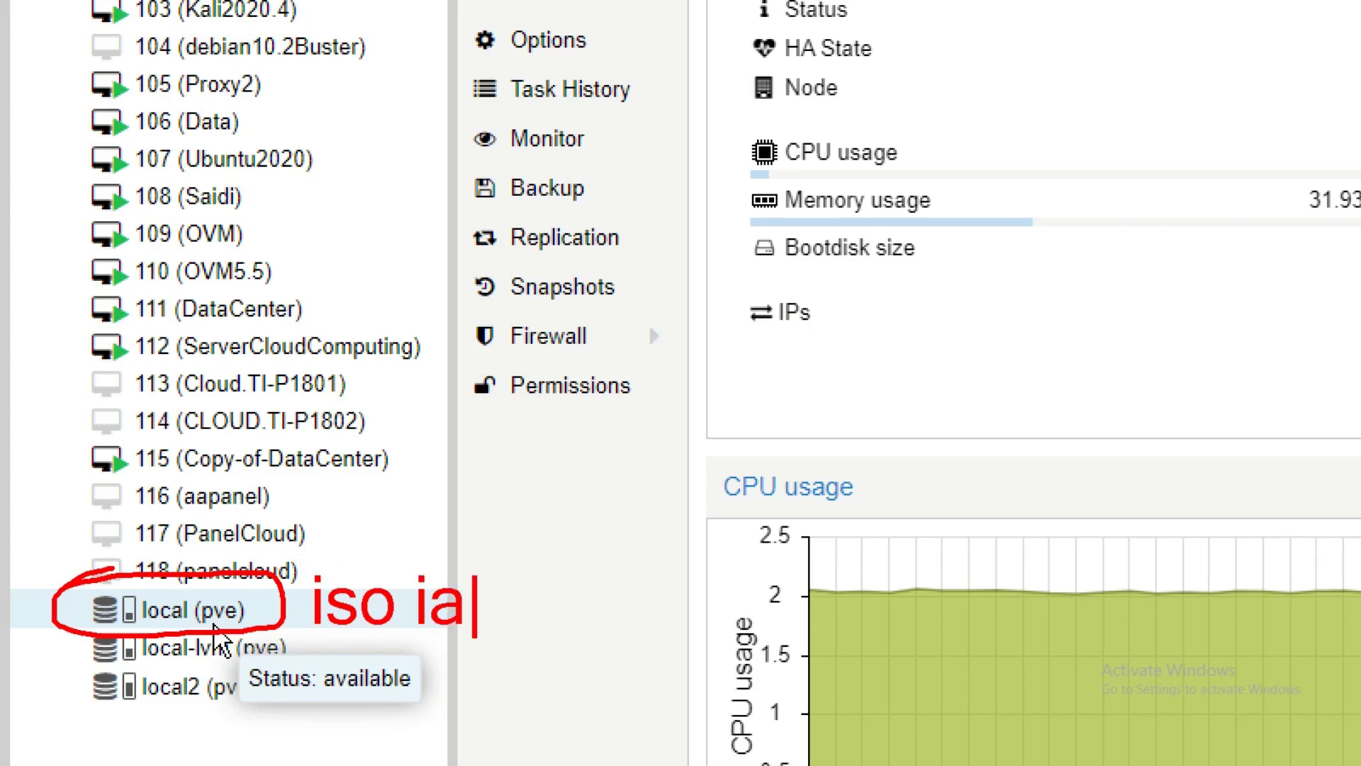
{"action": "key", "text": "BackSpace"}
{"action": "type", "text": "mage, backup"}
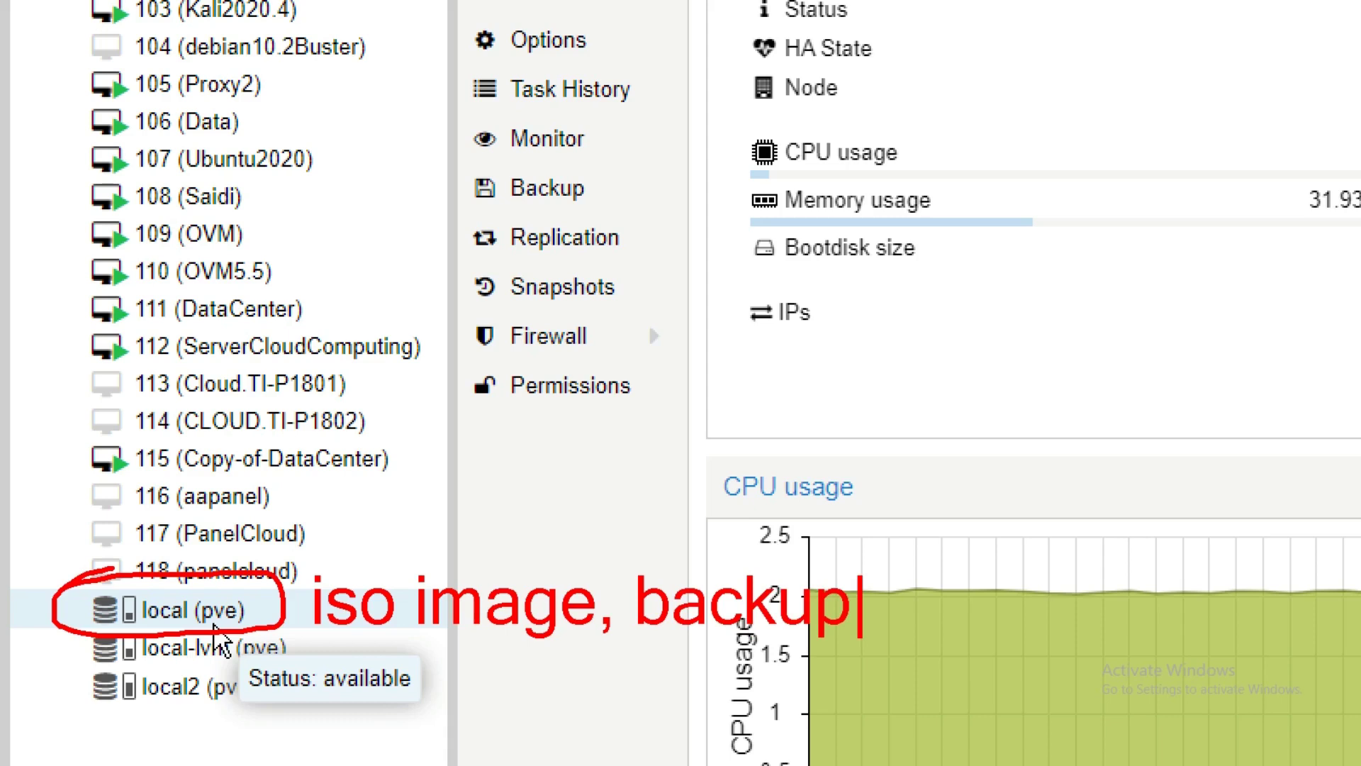
{"action": "type", "text": ","}
{"action": "key", "text": "Escape"}
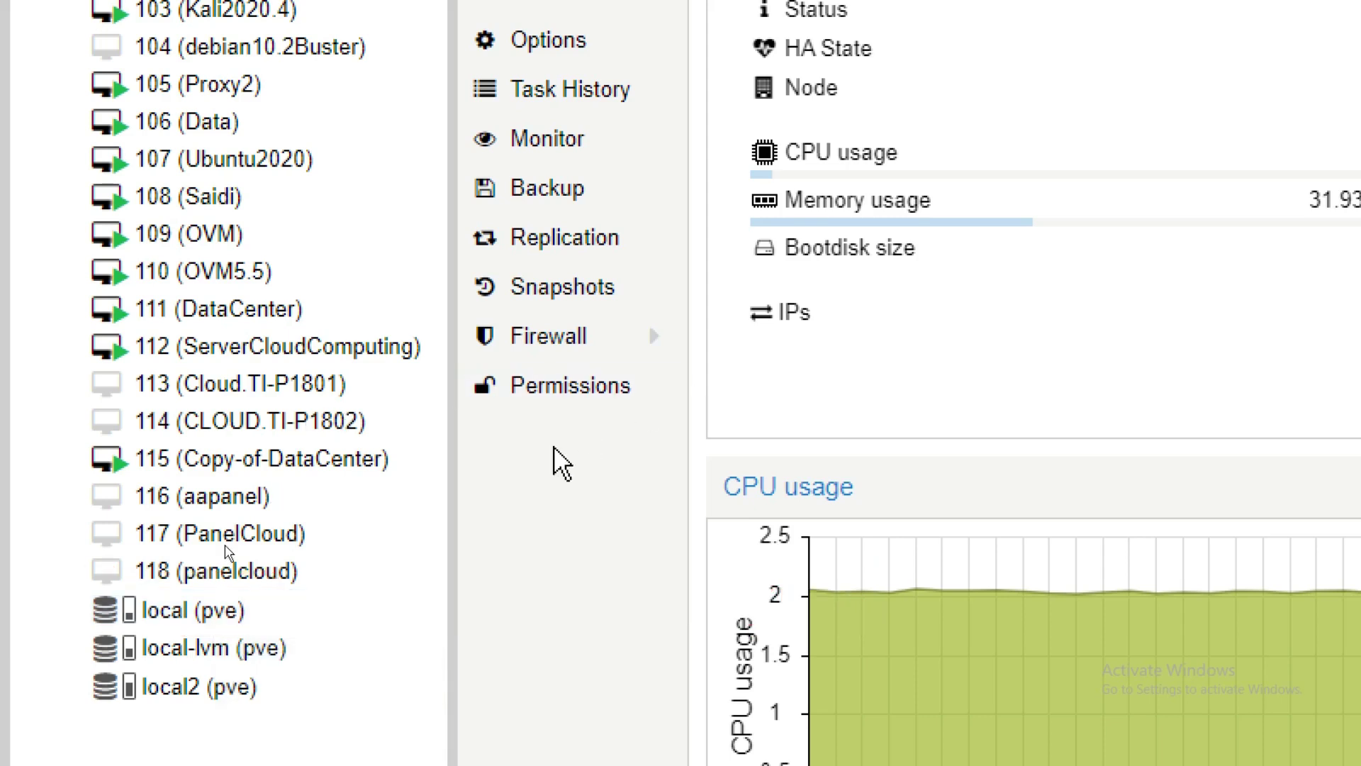
{"action": "scroll", "coordinate": [168, 634], "scroll_direction": "down", "scroll_amount": 1}
Step: Check local-lvm and the pve node, then open Datacenter Storage listing local, local-lvm and local2
{"action": "left_click", "coordinate": [266, 594]}
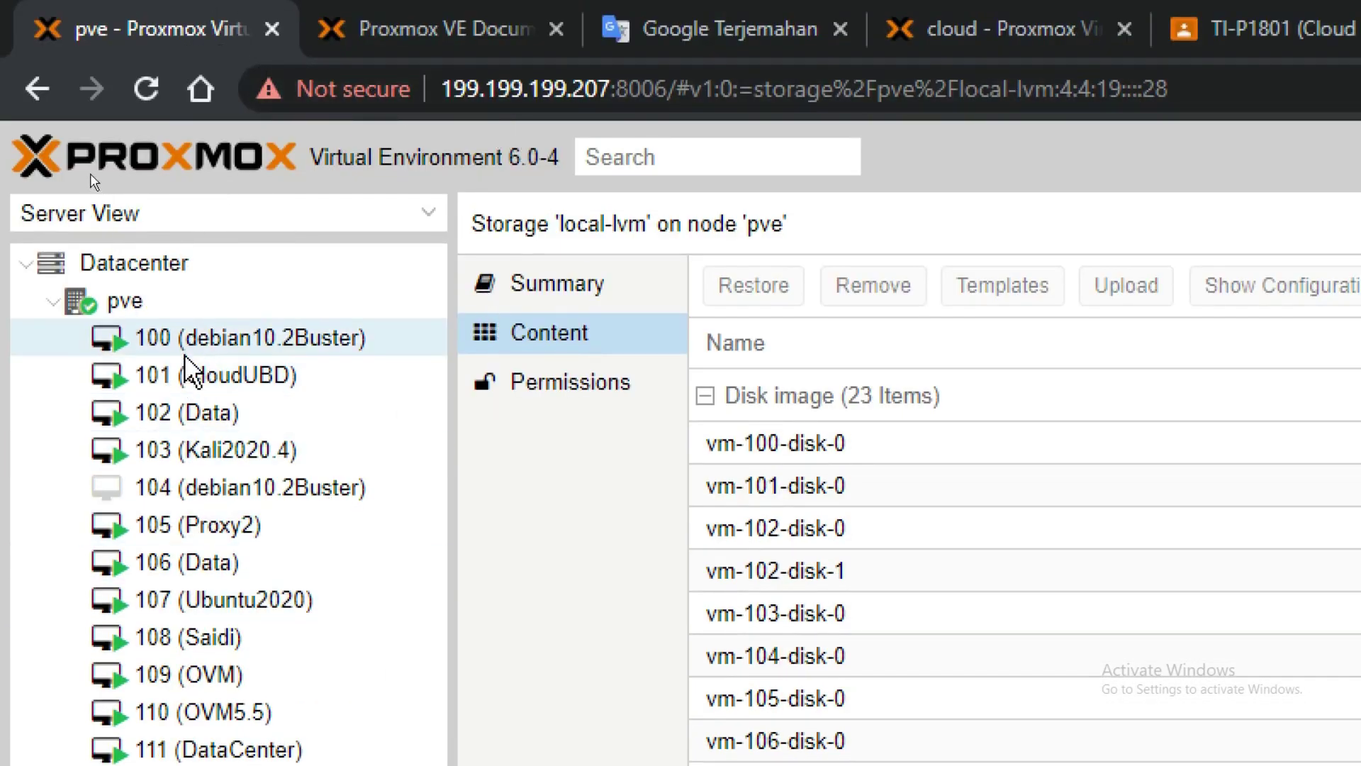
{"action": "left_click", "coordinate": [135, 299]}
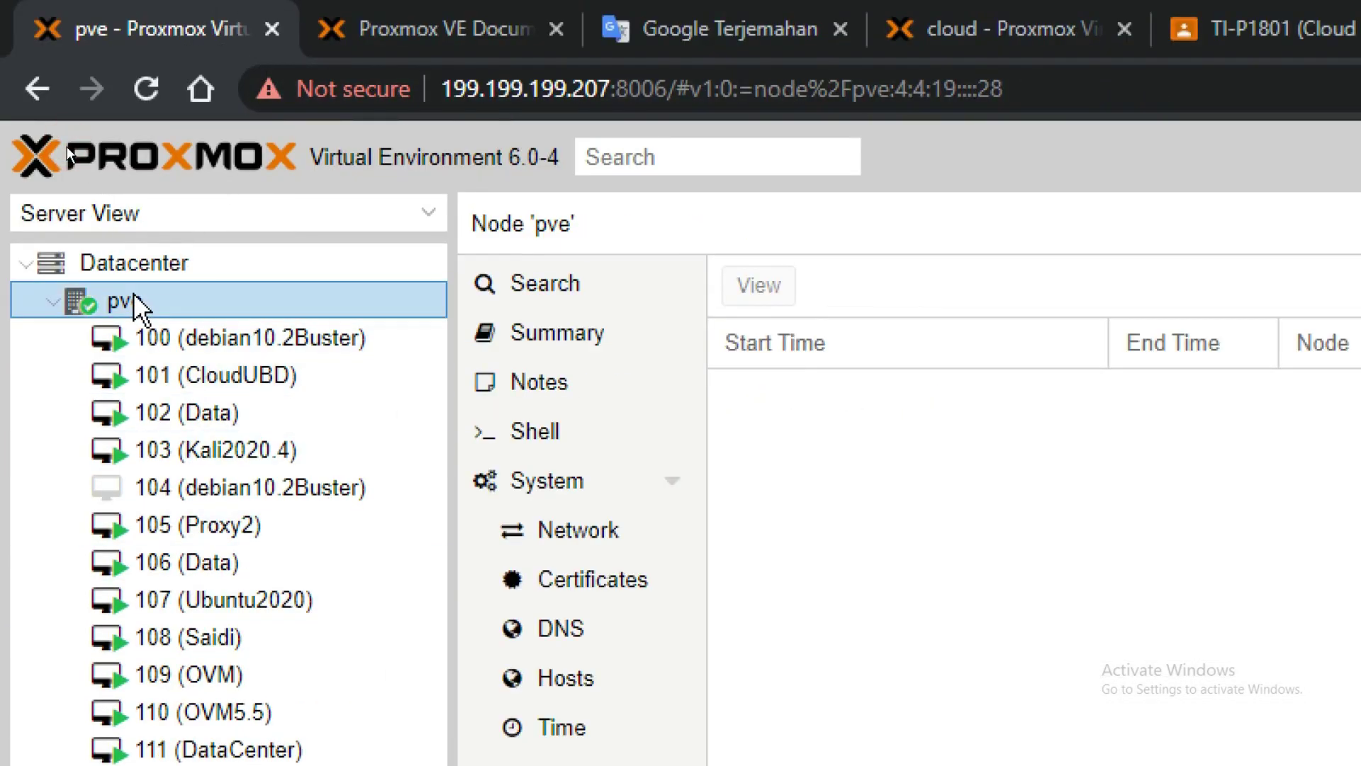
{"action": "left_click", "coordinate": [152, 261]}
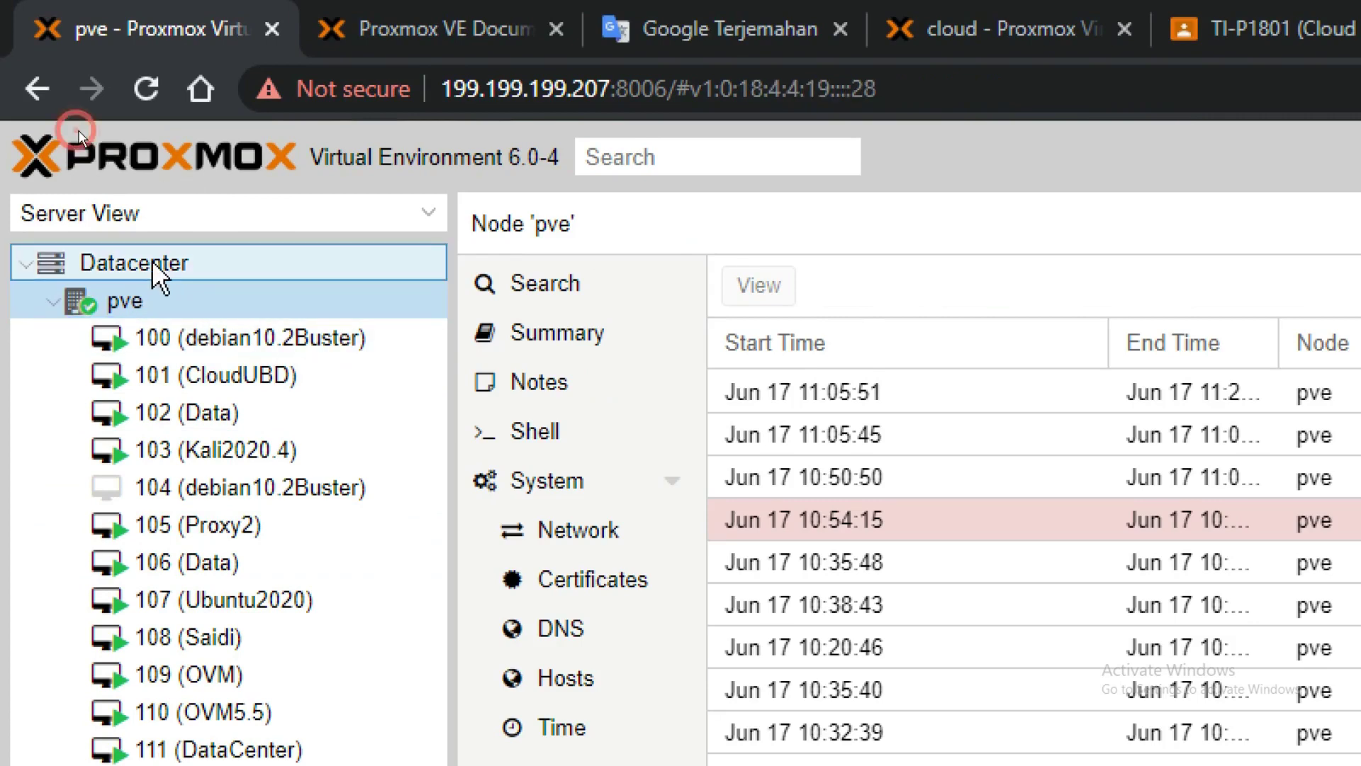
{"action": "scroll", "coordinate": [671, 448], "scroll_direction": "down", "scroll_amount": 2}
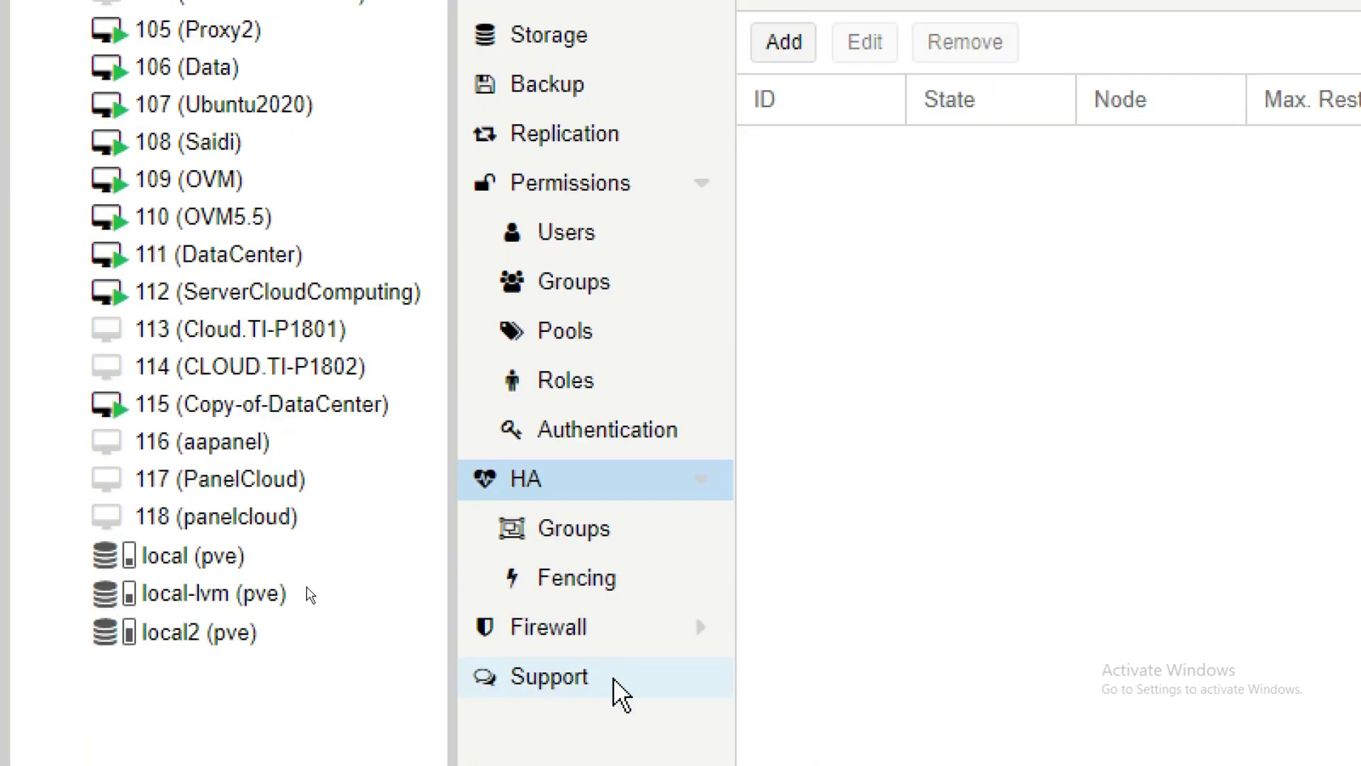
{"action": "scroll", "coordinate": [611, 95], "scroll_direction": "up", "scroll_amount": 1}
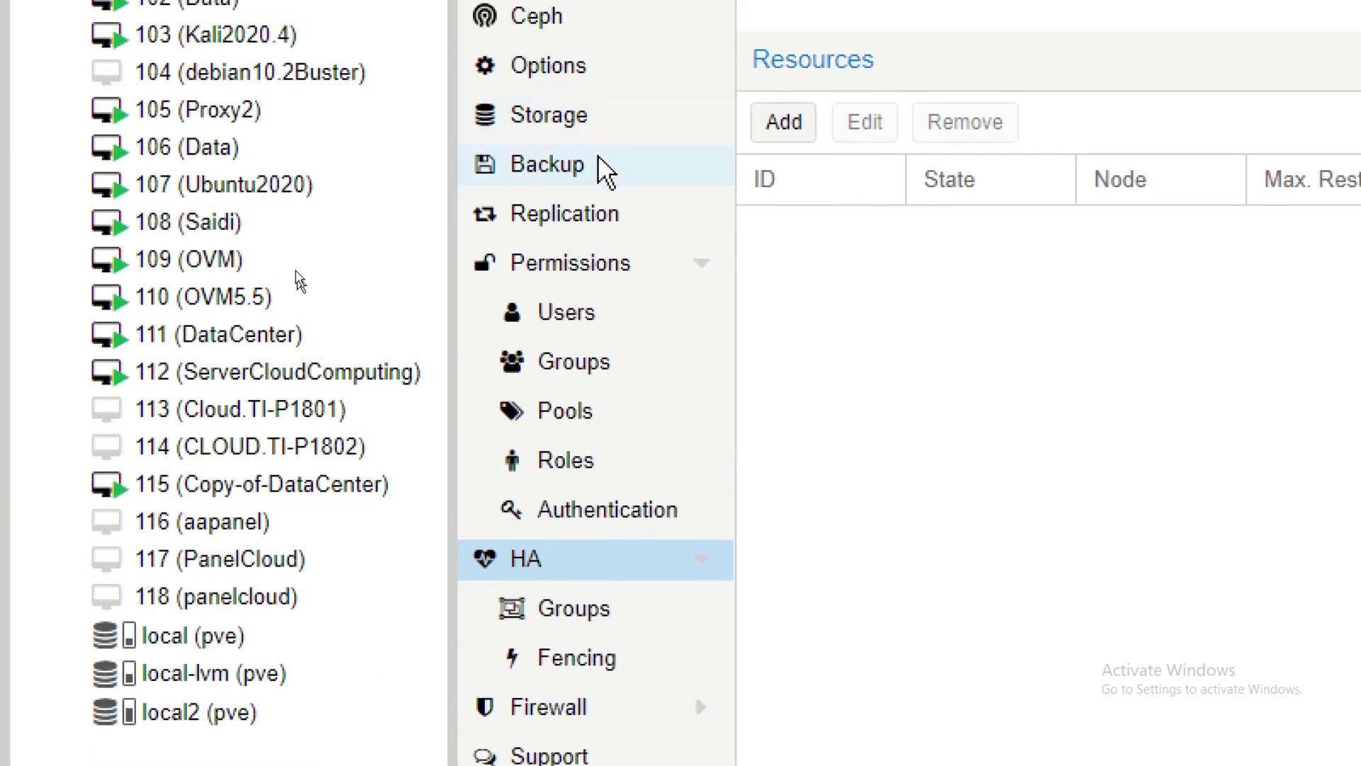
{"action": "left_click", "coordinate": [575, 99]}
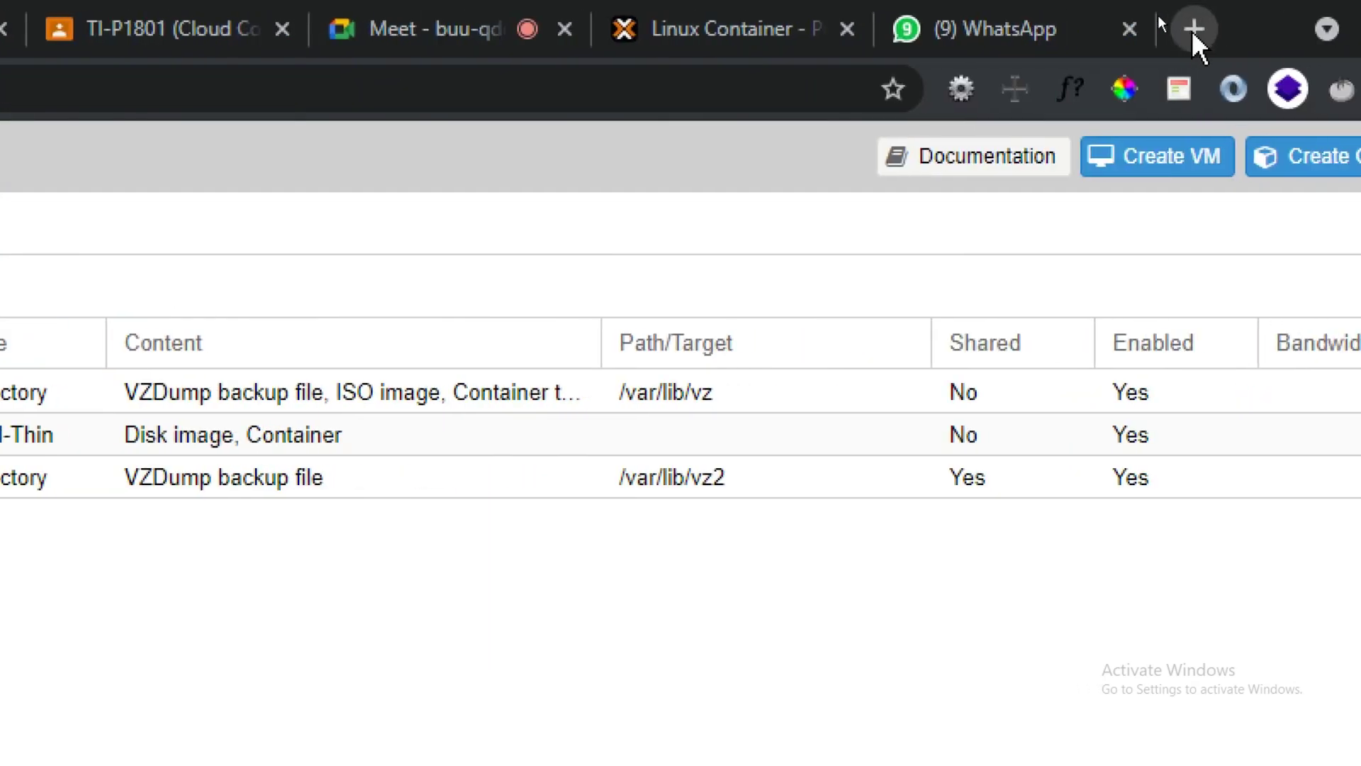
Step: Open google.com in a new tab and search 'download iso windows 10'
{"action": "left_click", "coordinate": [1192, 31]}
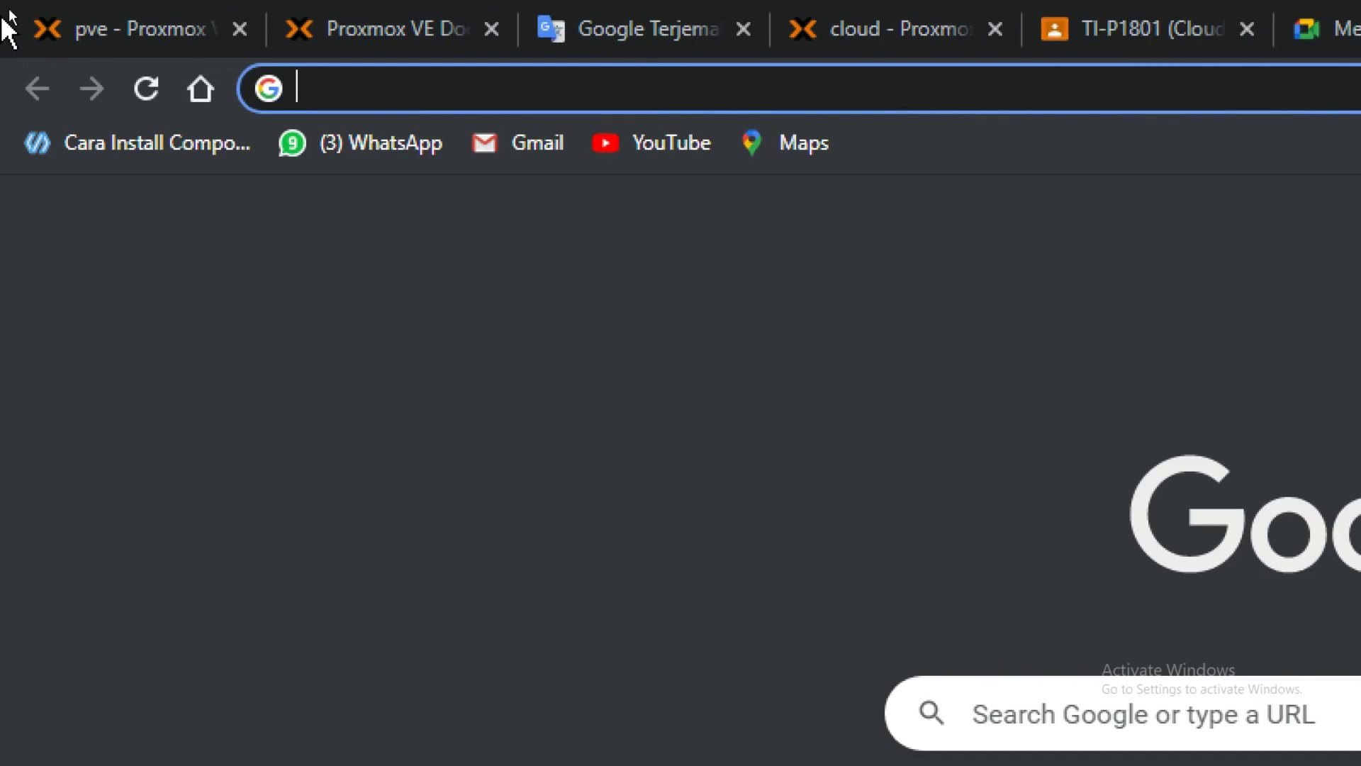
{"action": "type", "text": "go"}
{"action": "key", "text": "Return"}
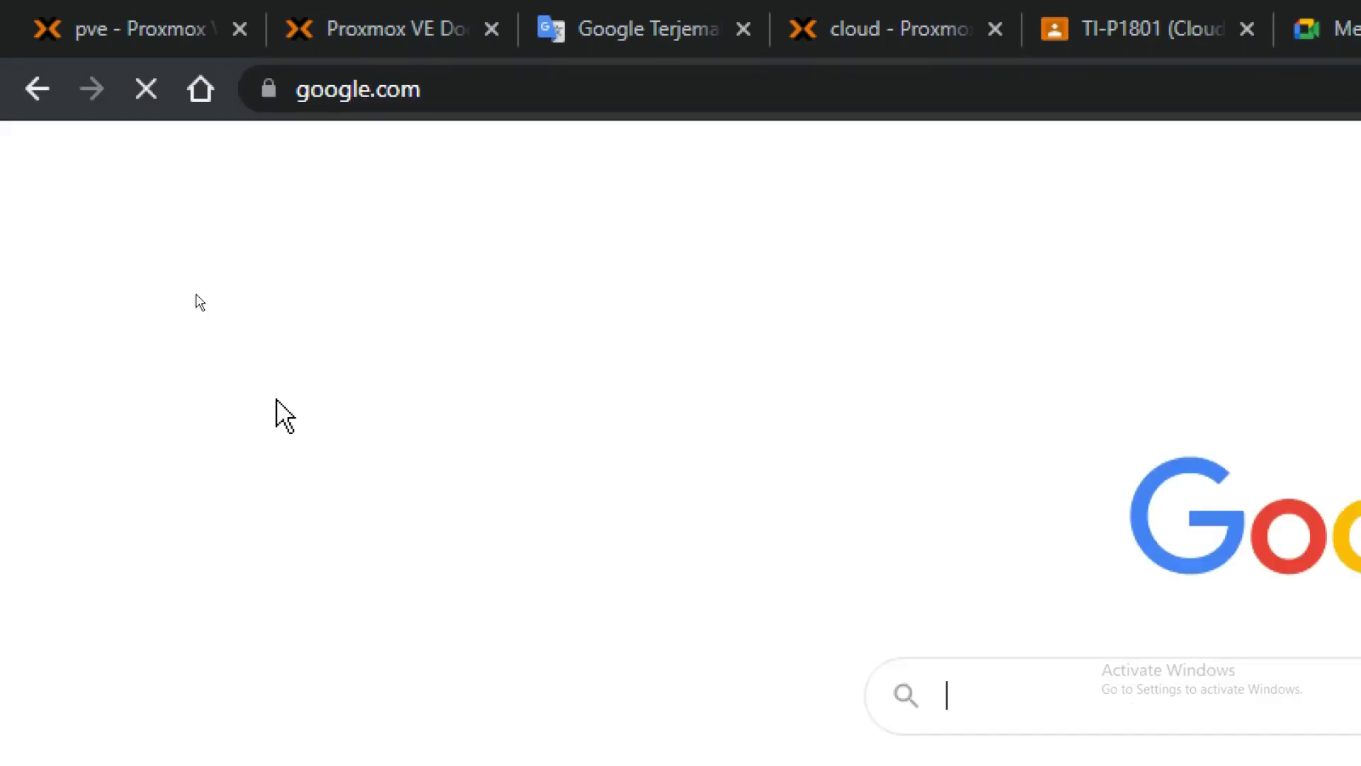
{"action": "type", "text": "do"}
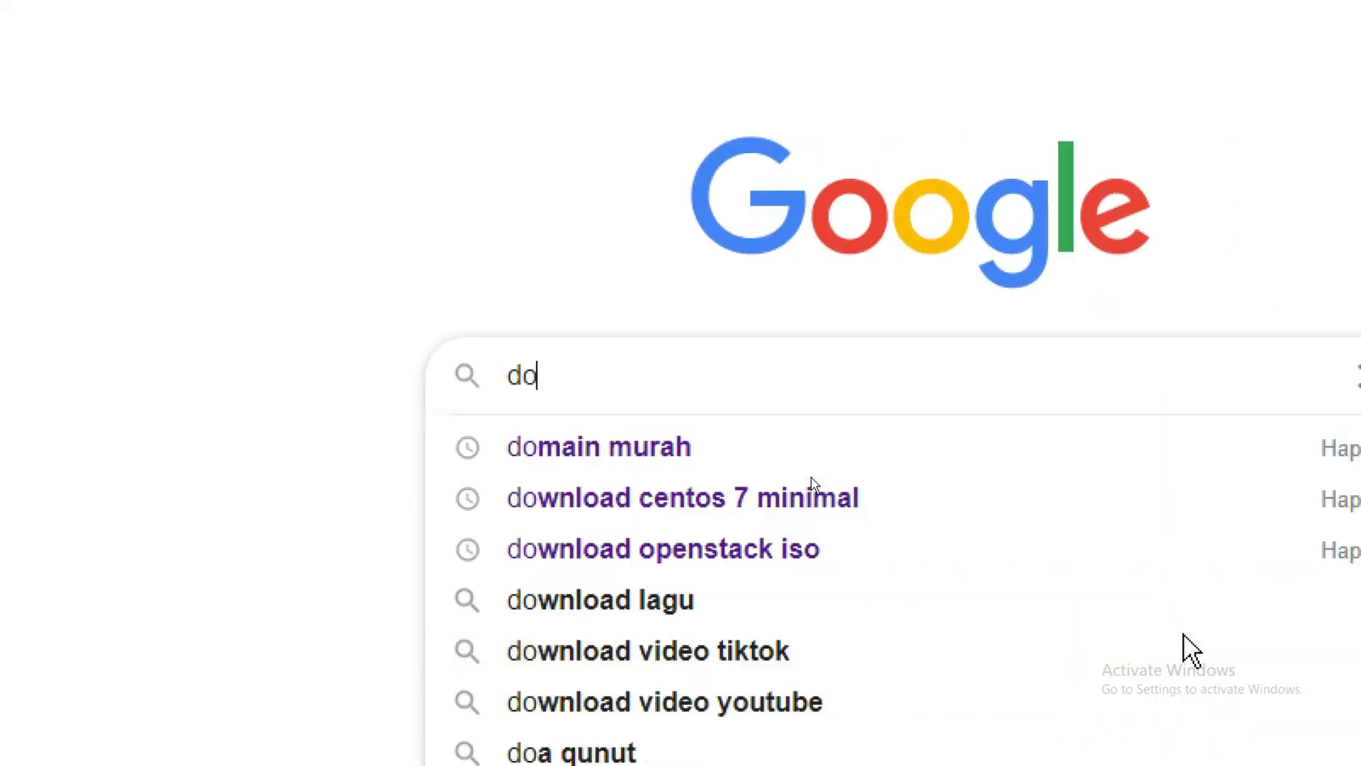
{"action": "type", "text": "wnload iso "}
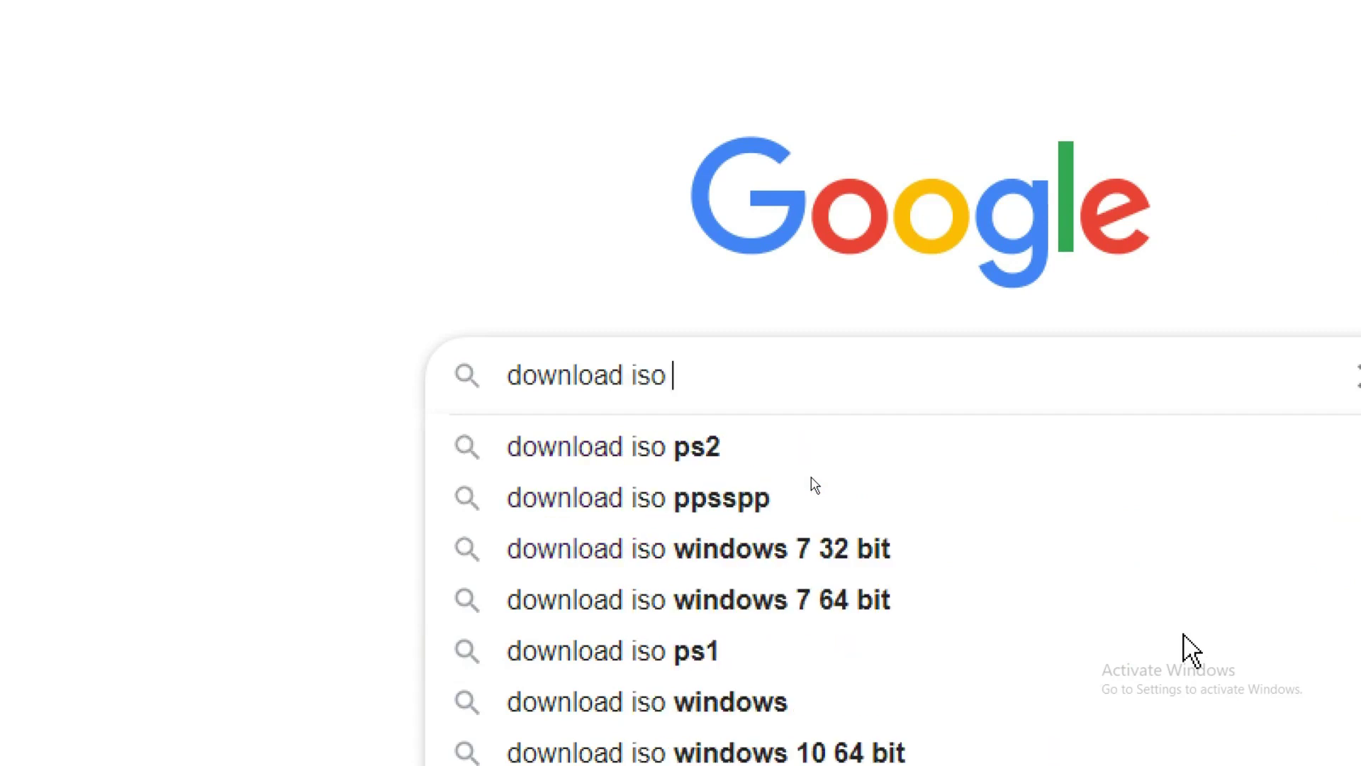
{"action": "type", "text": "windows 1"}
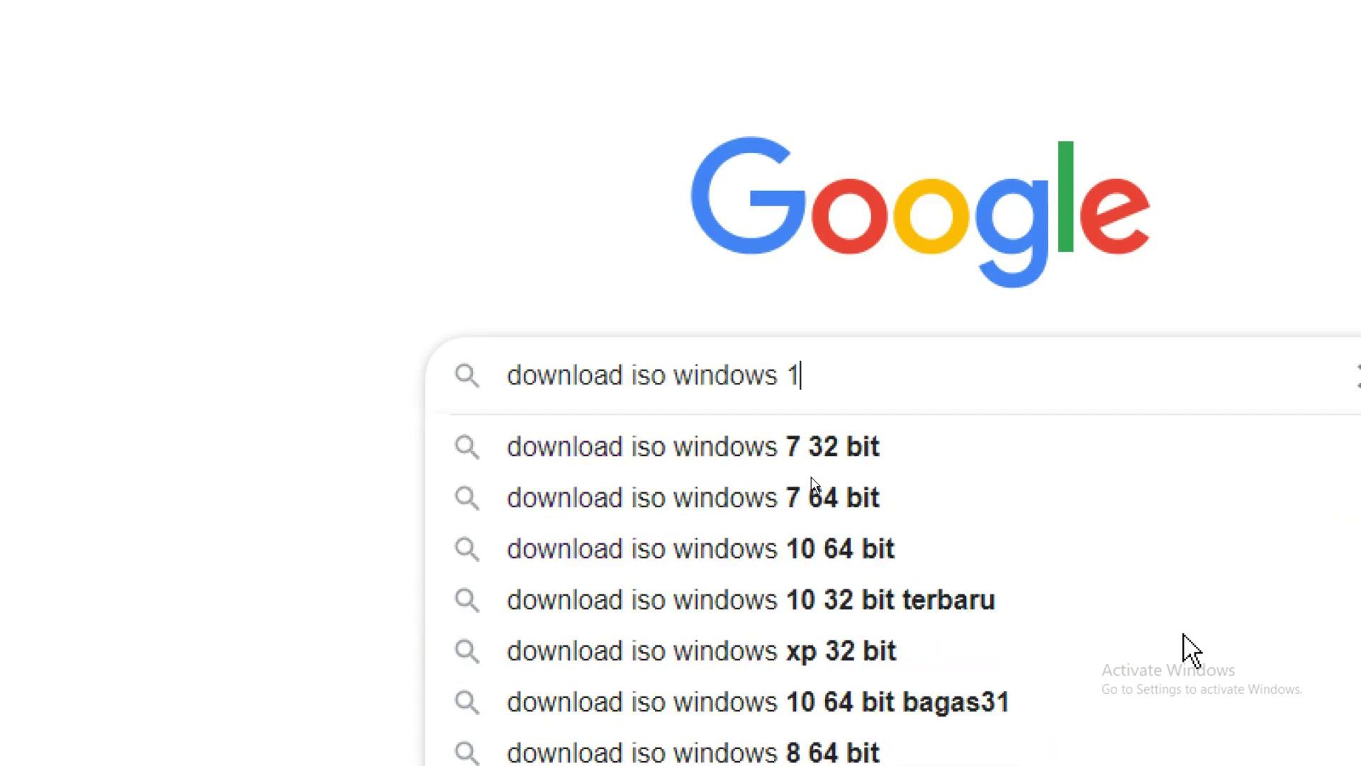
{"action": "type", "text": "0"}
{"action": "key", "text": "Return"}
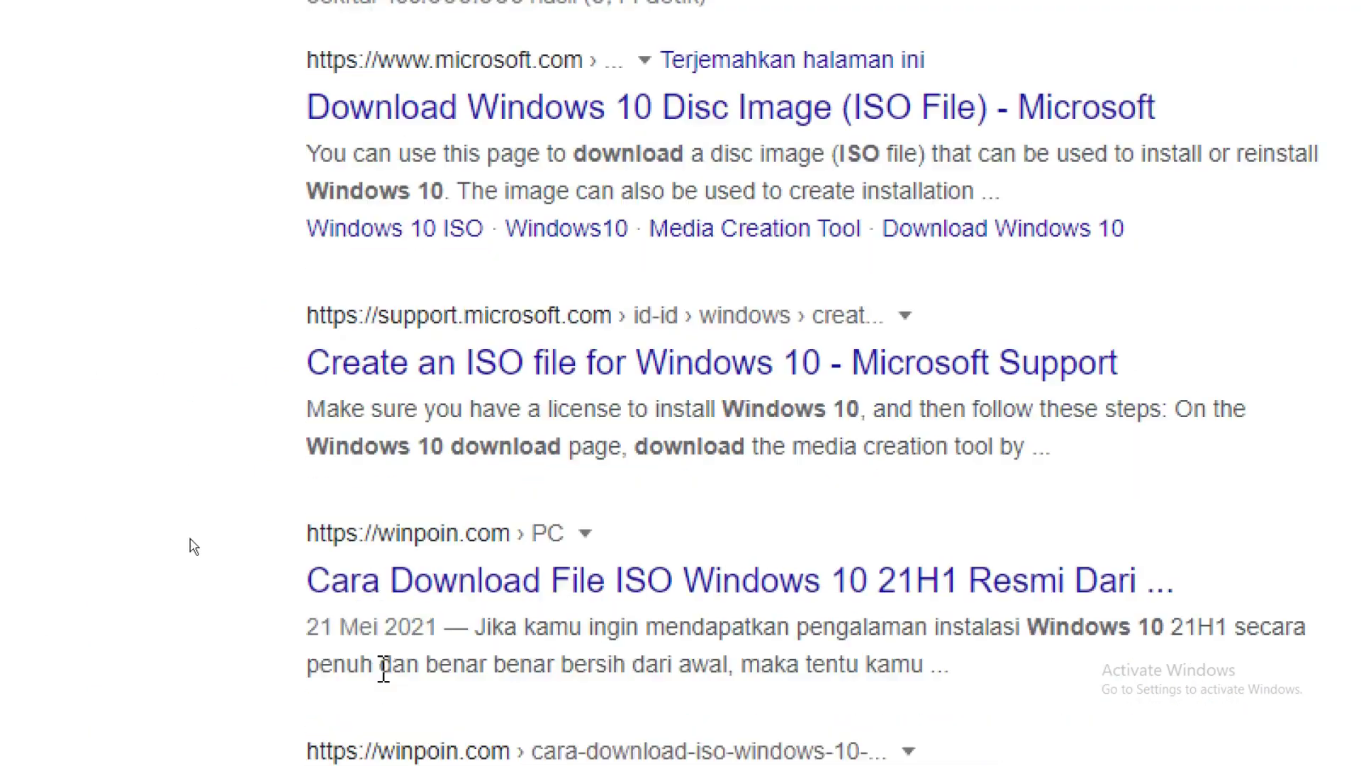
{"action": "scroll", "coordinate": [384, 669], "scroll_direction": "down", "scroll_amount": 1}
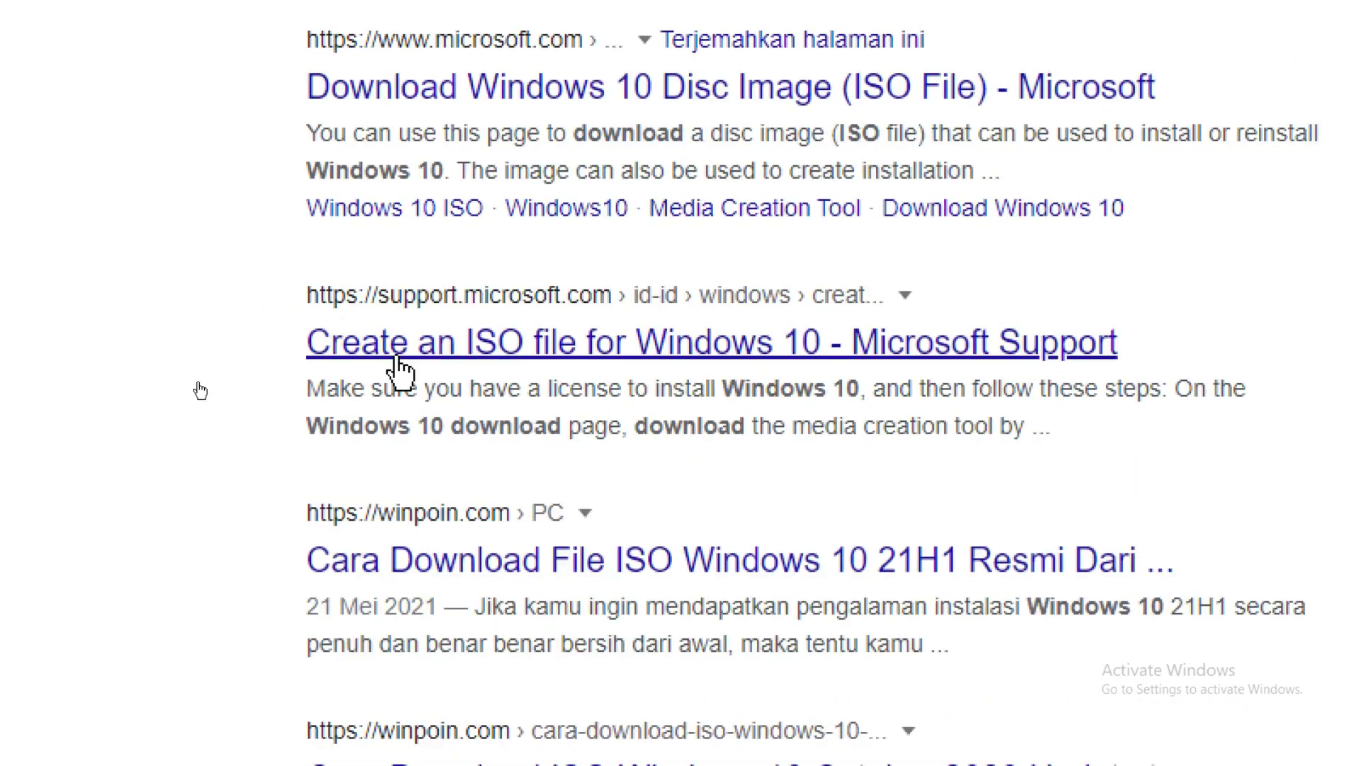
Step: Read the WinPoin Windows 10 21H1 ISO article to its end, then go back
{"action": "left_click", "coordinate": [475, 565]}
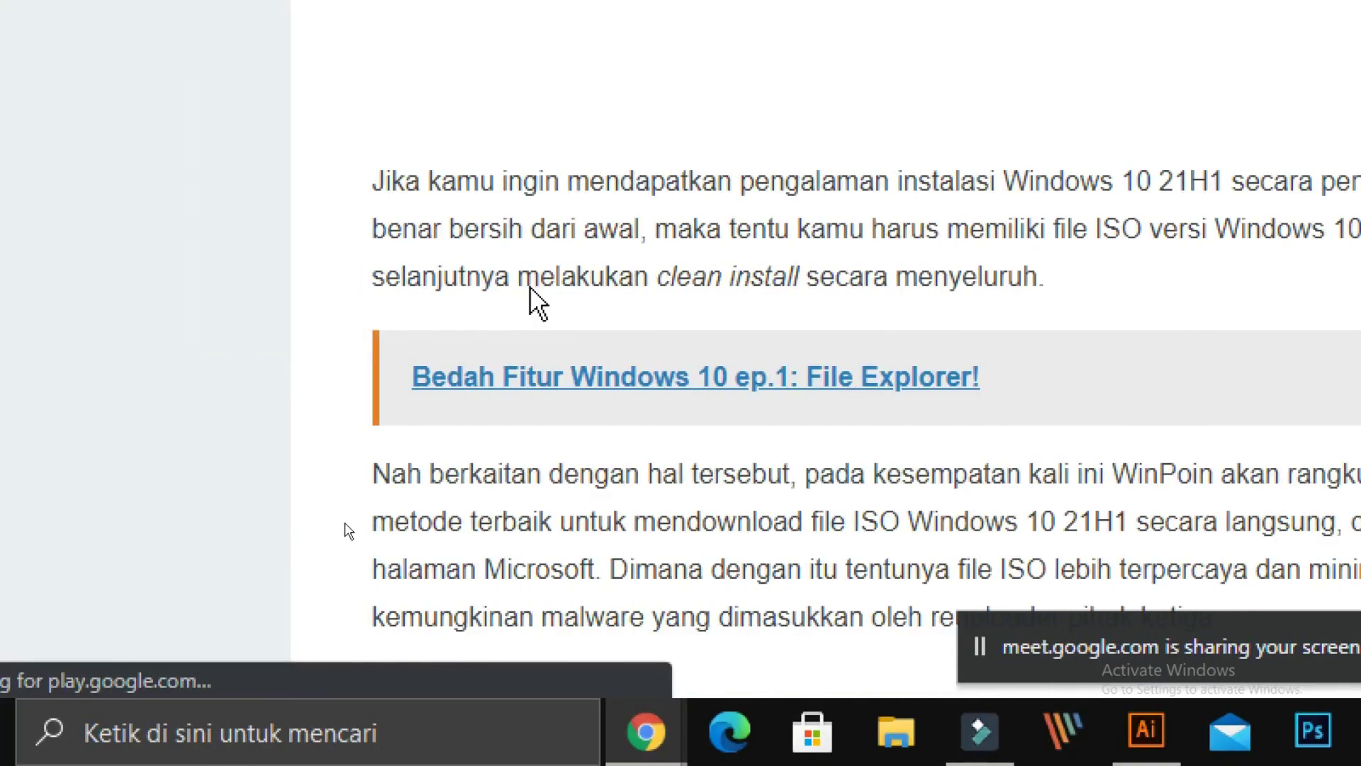
{"action": "scroll", "coordinate": [765, 257], "scroll_direction": "down", "scroll_amount": 5}
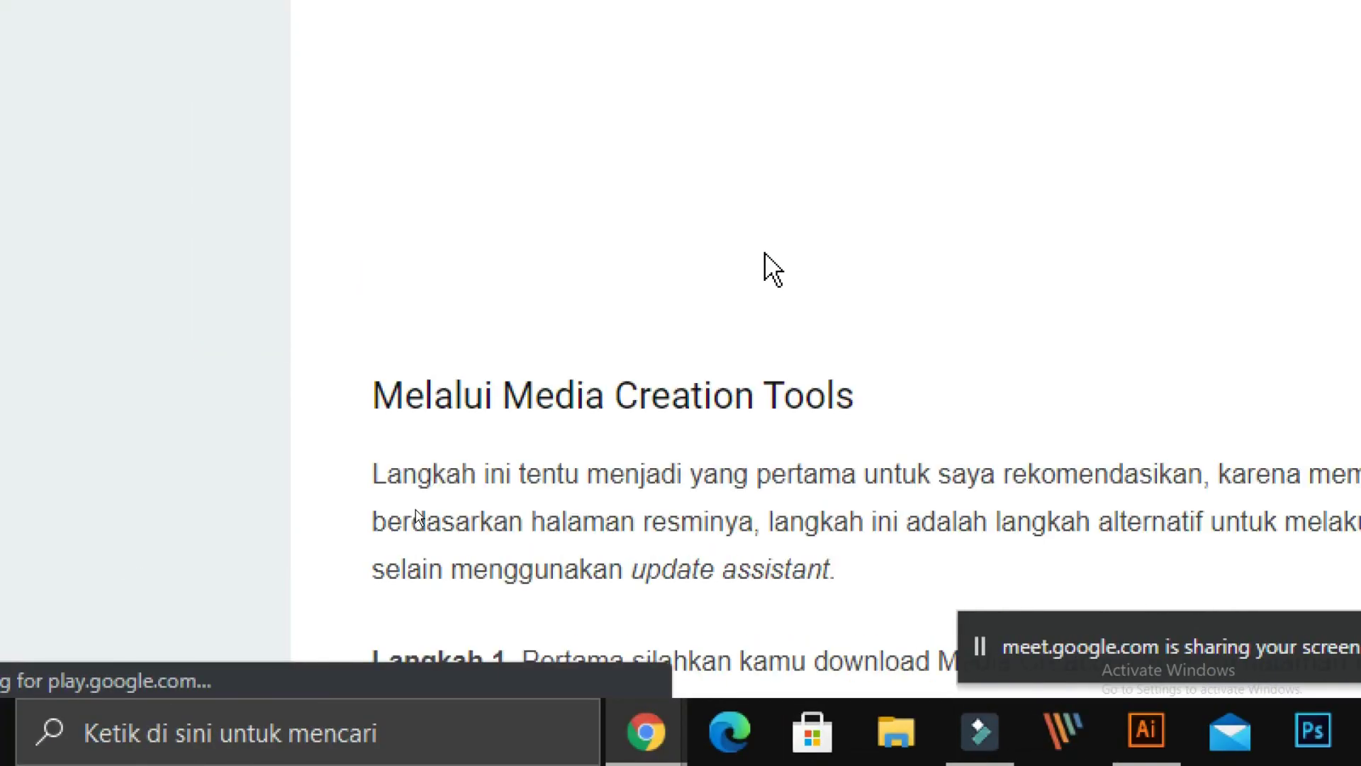
{"action": "scroll", "coordinate": [771, 266], "scroll_direction": "down", "scroll_amount": 10}
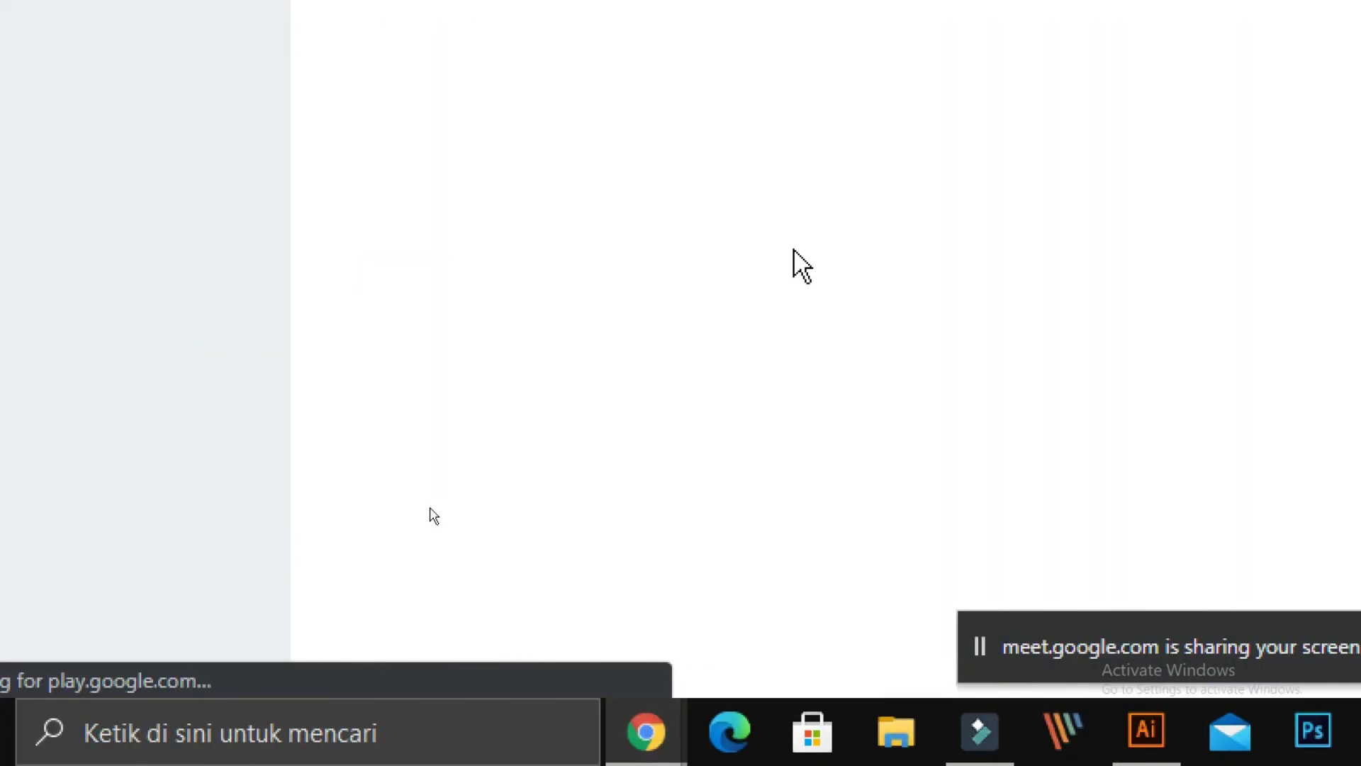
{"action": "scroll", "coordinate": [801, 255], "scroll_direction": "down", "scroll_amount": 10}
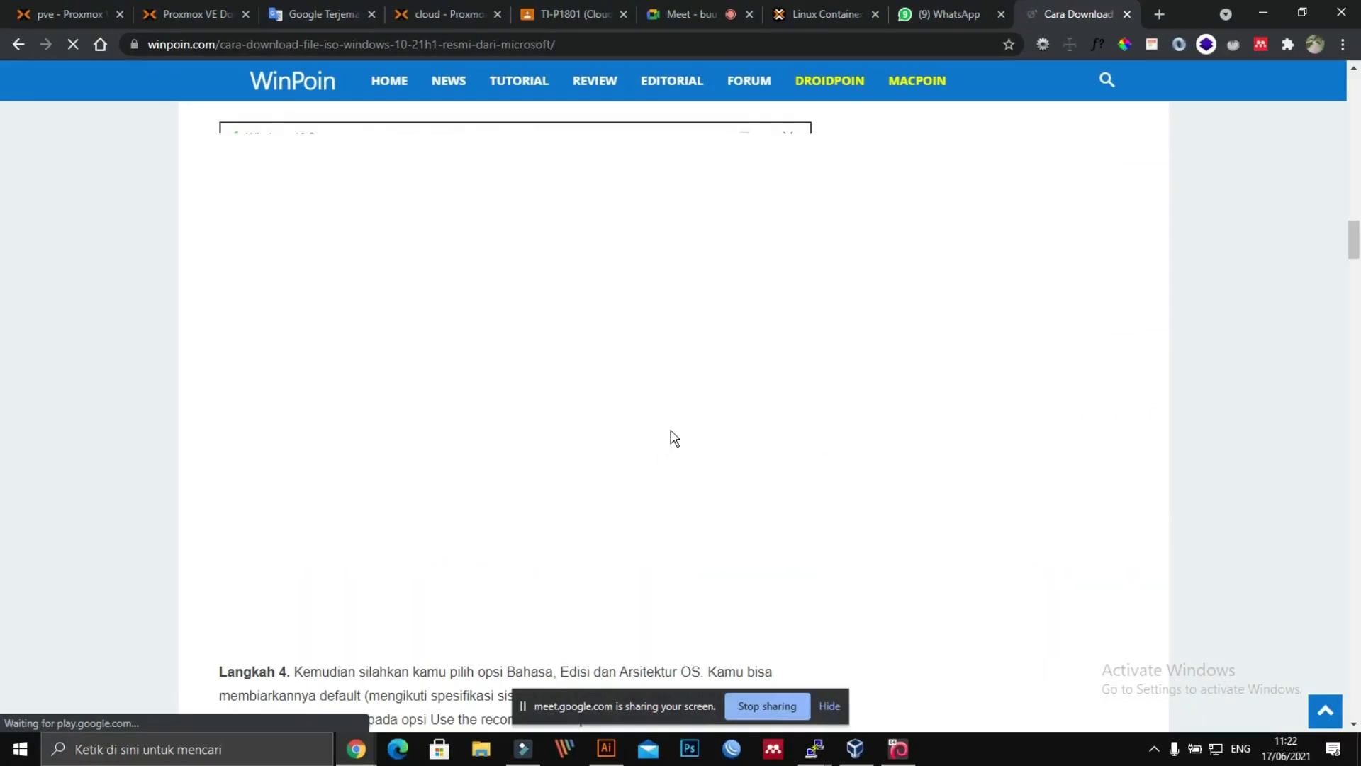
{"action": "scroll", "coordinate": [1032, 269], "scroll_direction": "down", "scroll_amount": 7}
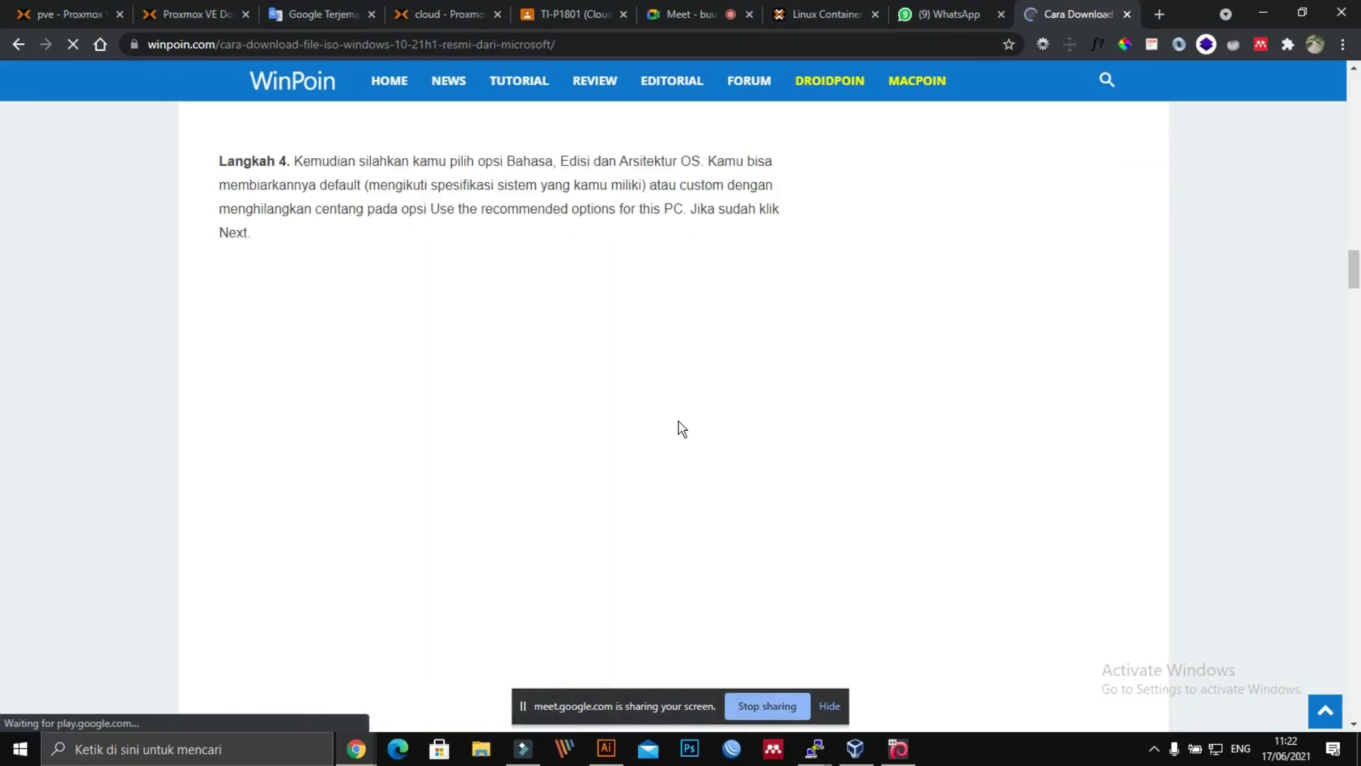
{"action": "scroll", "coordinate": [678, 429], "scroll_direction": "down", "scroll_amount": 20}
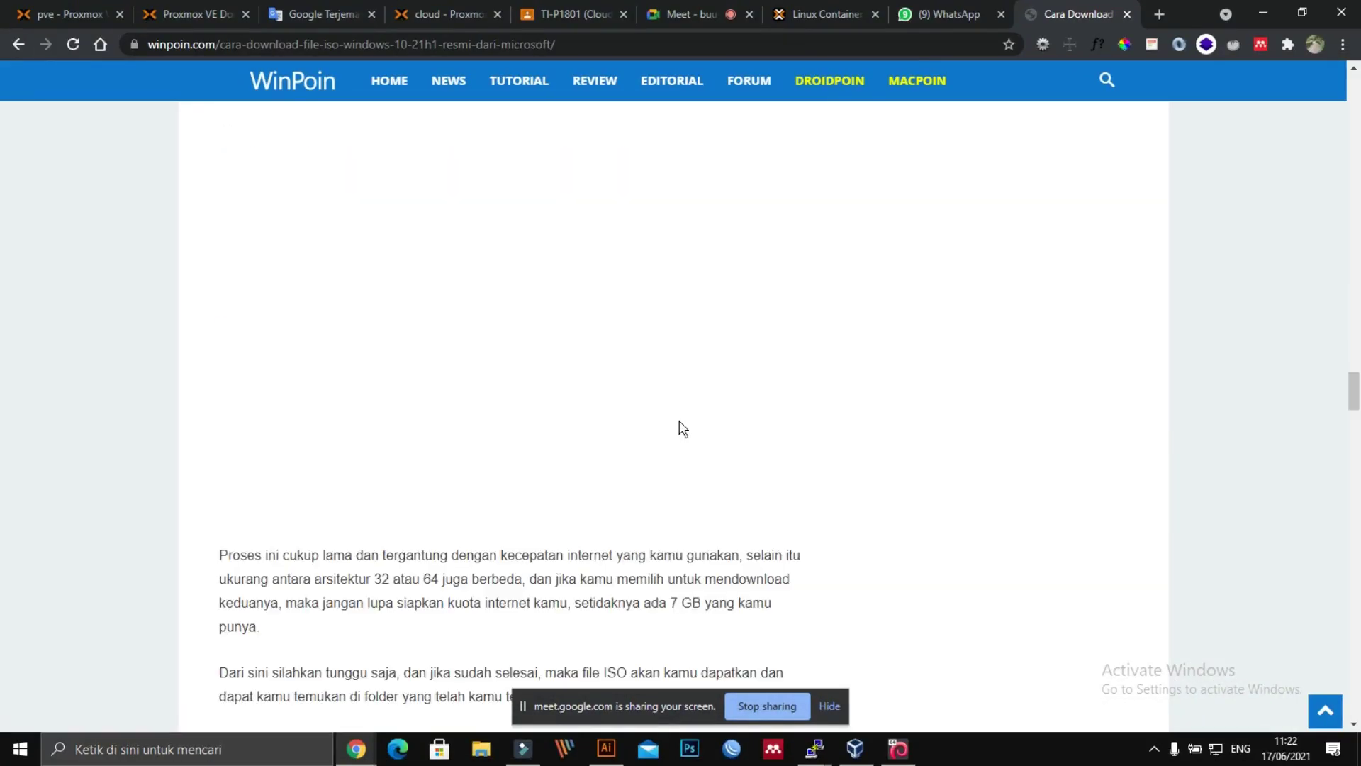
{"action": "scroll", "coordinate": [682, 429], "scroll_direction": "down", "scroll_amount": 20}
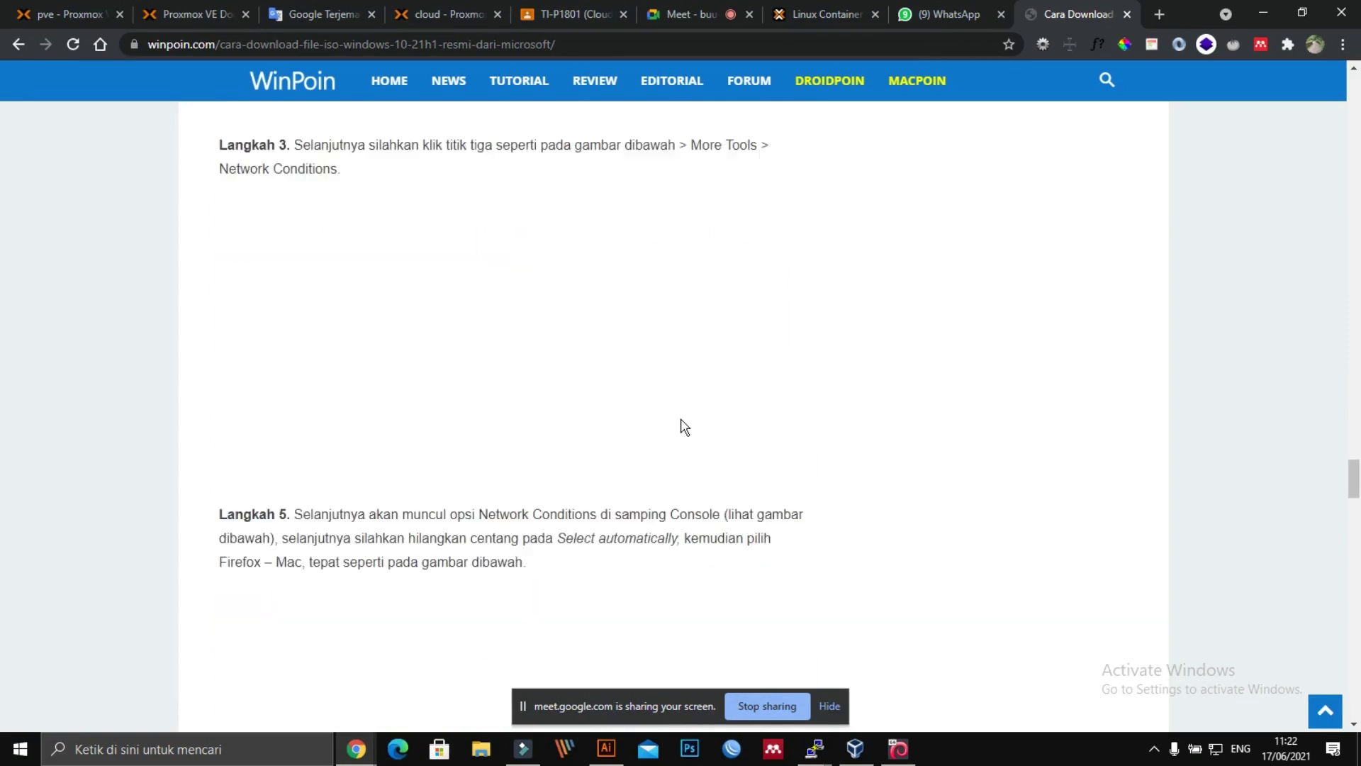
{"action": "scroll", "coordinate": [684, 425], "scroll_direction": "down", "scroll_amount": 20}
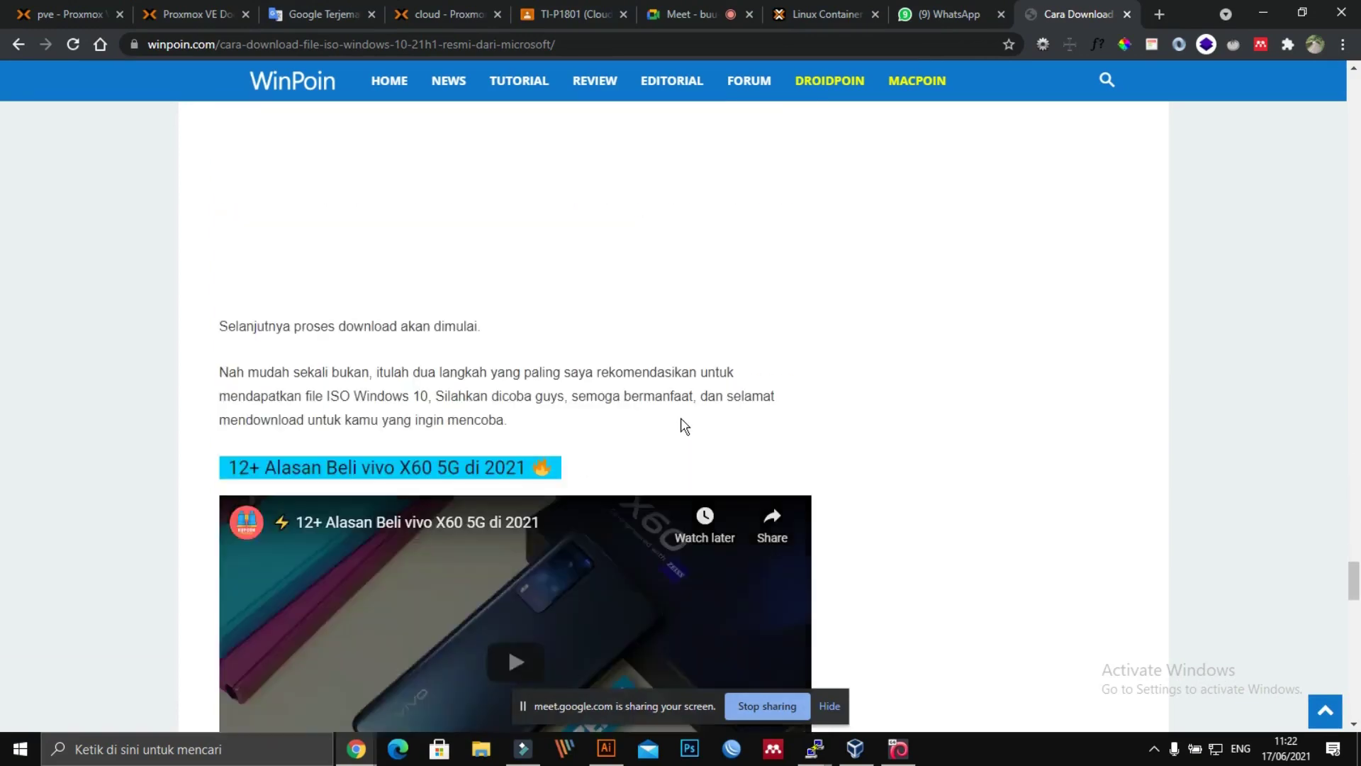
{"action": "scroll", "coordinate": [681, 426], "scroll_direction": "down", "scroll_amount": 6}
{"action": "scroll", "coordinate": [737, 417], "scroll_direction": "up", "scroll_amount": 6}
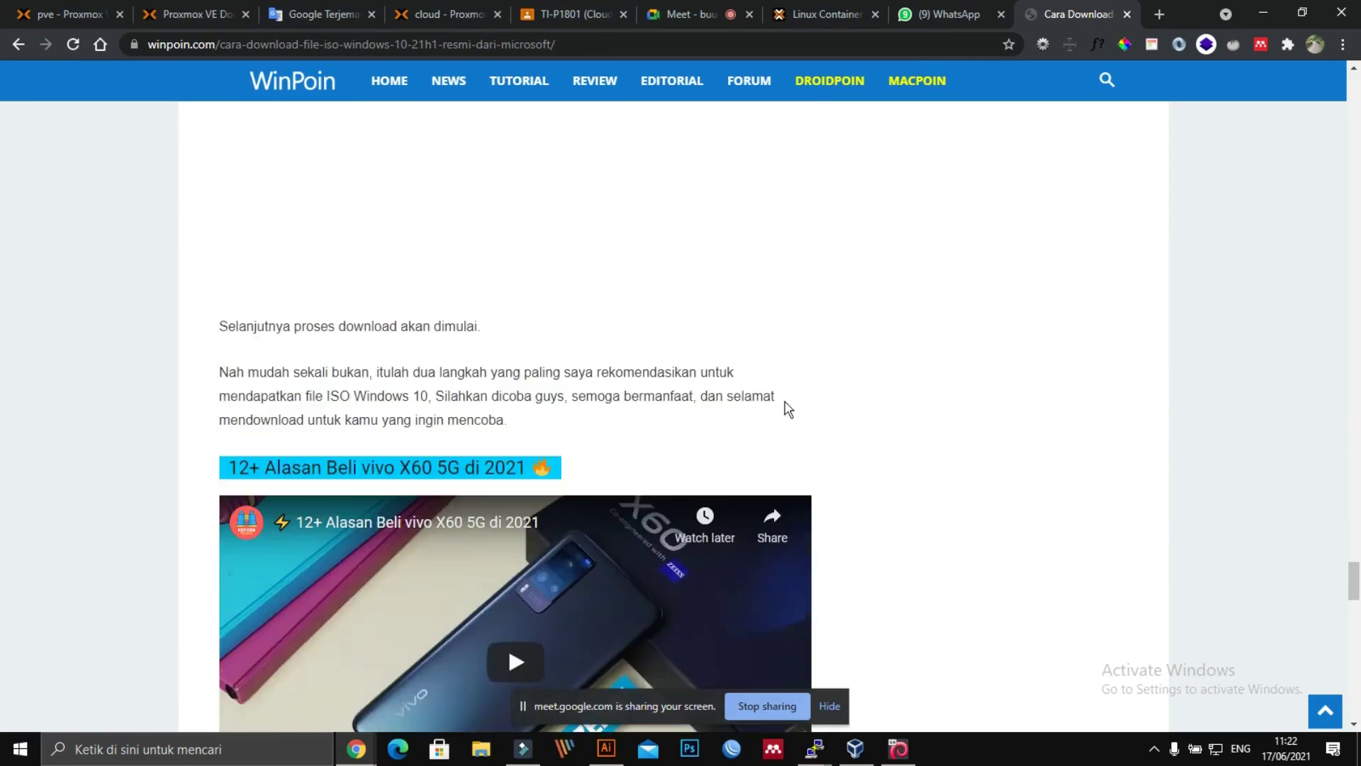
{"action": "left_click", "coordinate": [23, 48]}
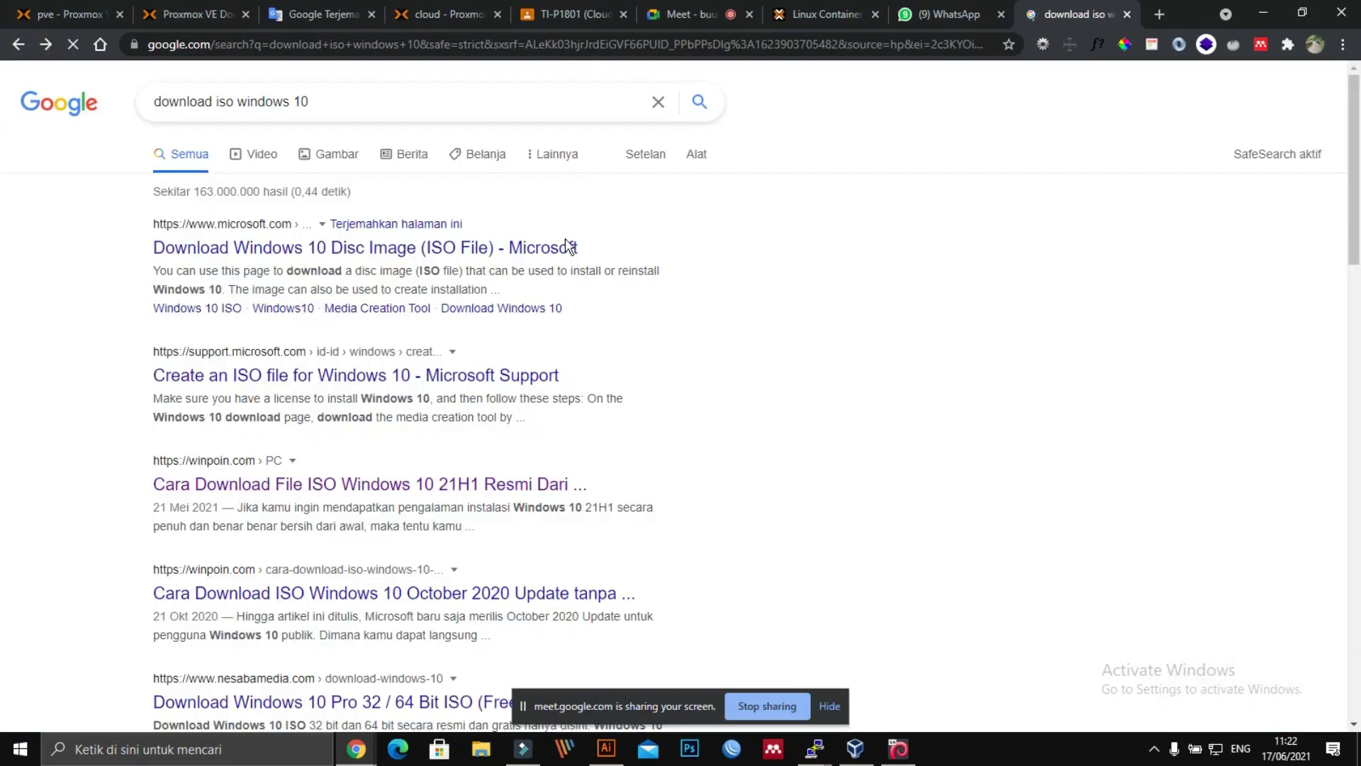
Step: Replace the query with 'index of/ windows 10 iso' and open the Index of /windows-10/ listing
{"action": "left_click", "coordinate": [369, 99]}
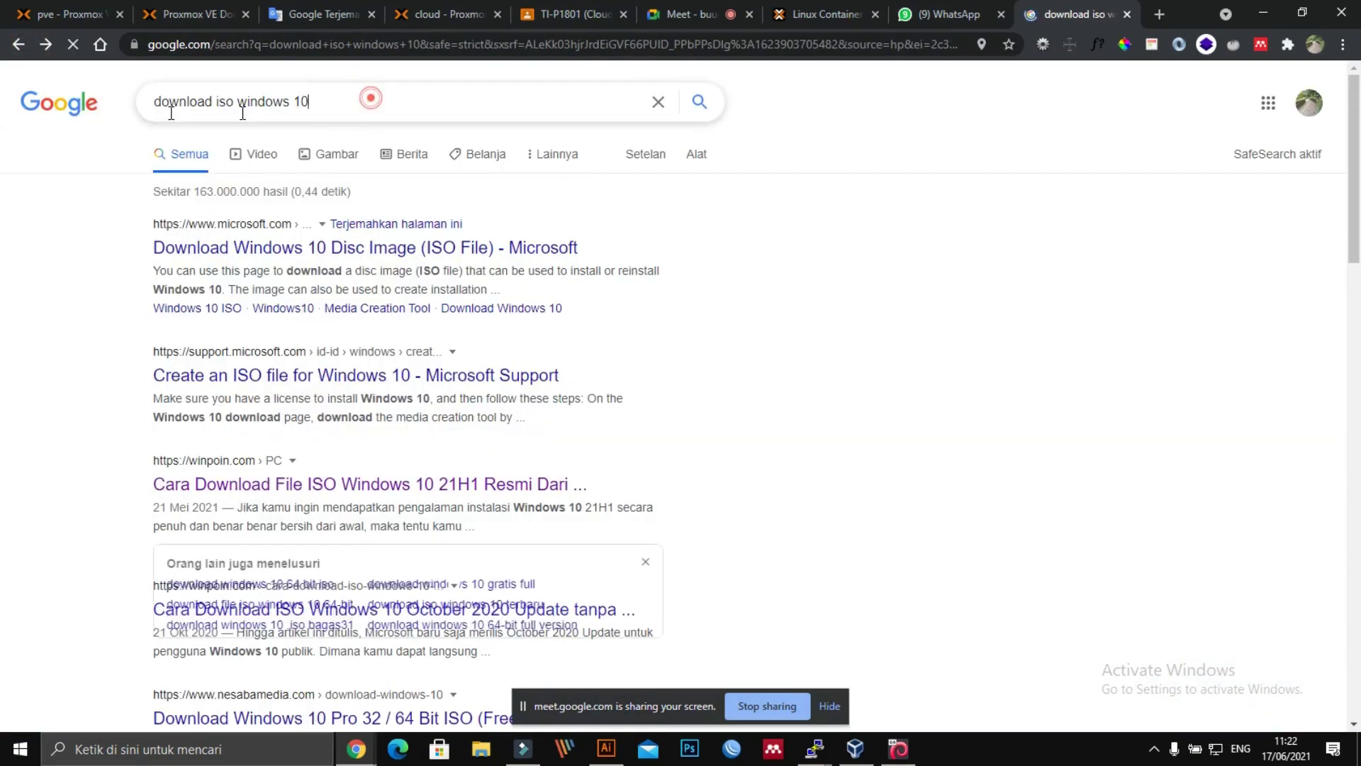
{"action": "key", "text": "ctrl+a"}
{"action": "key", "text": "BackSpace"}
{"action": "type", "text": "in"}
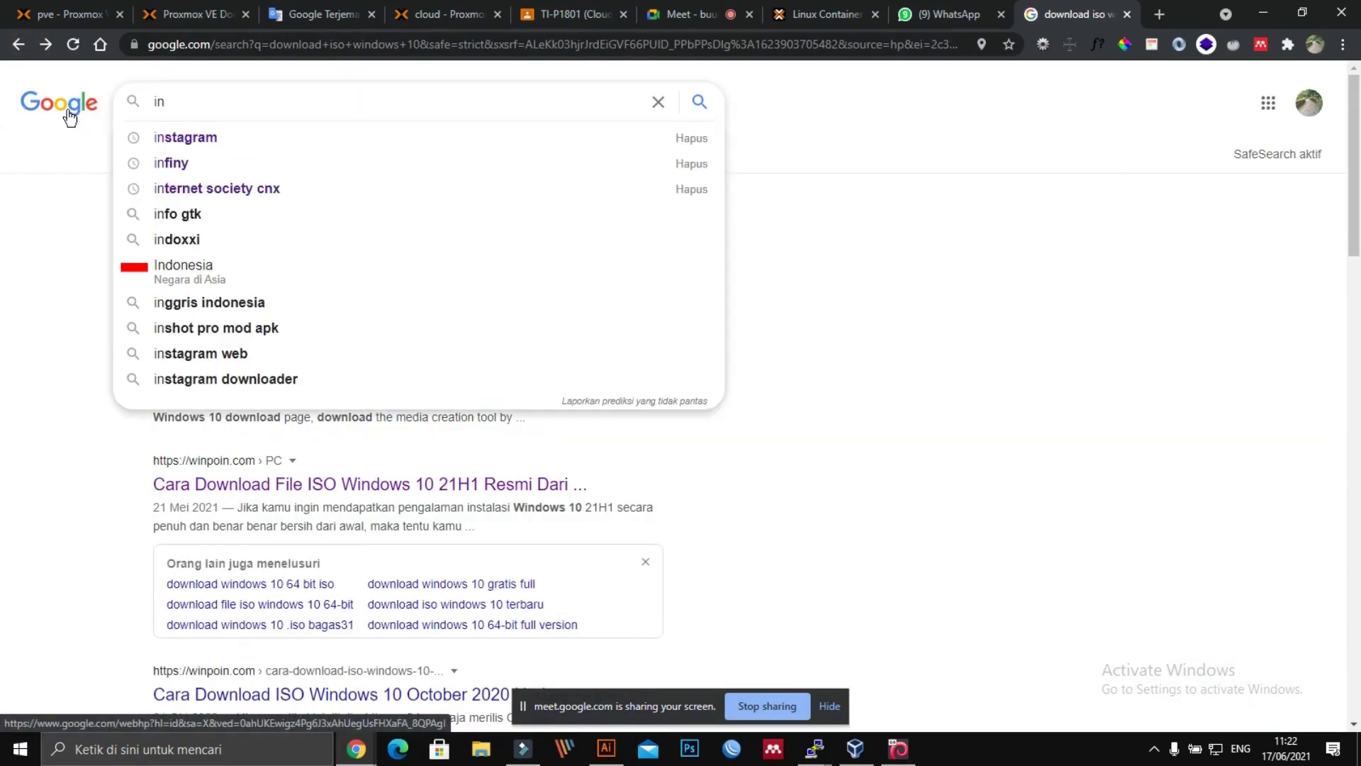
{"action": "type", "text": "dex "}
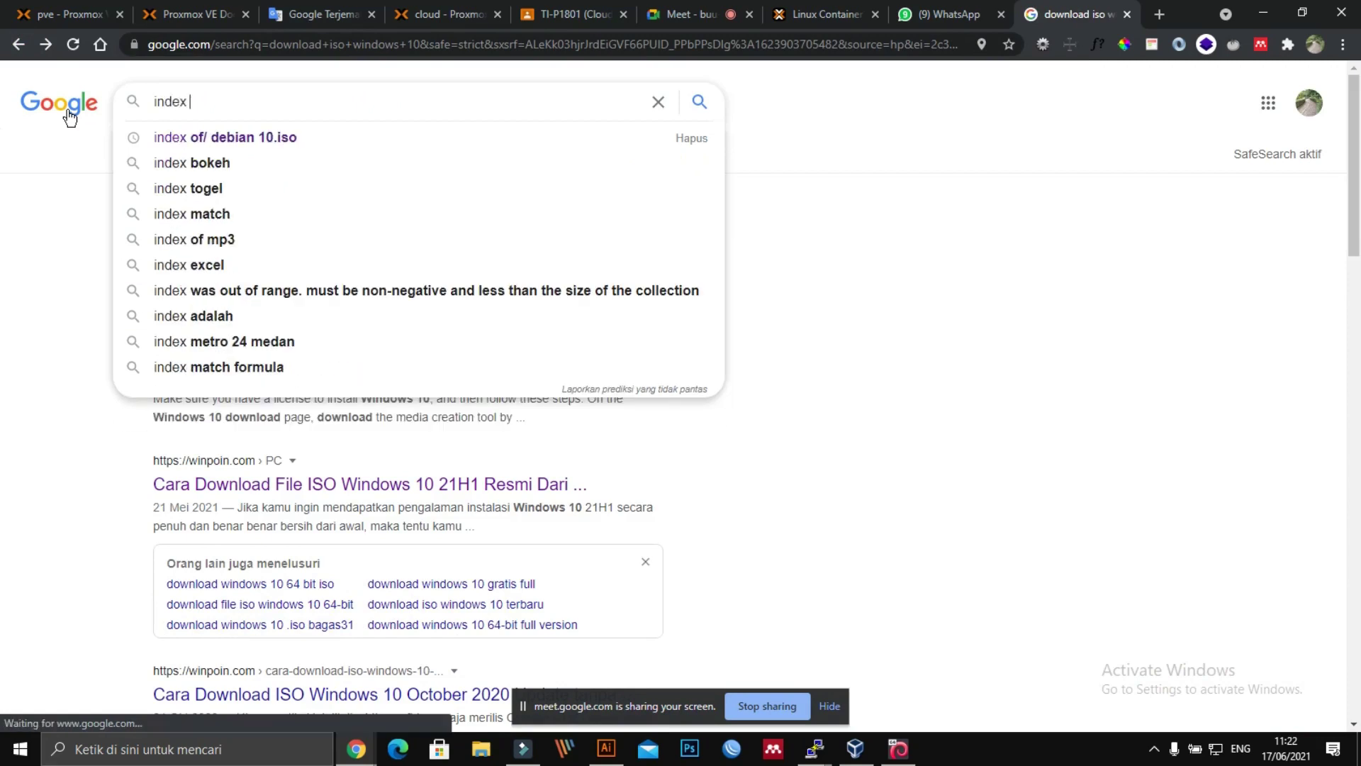
{"action": "type", "text": "of/ windows 10 iso"}
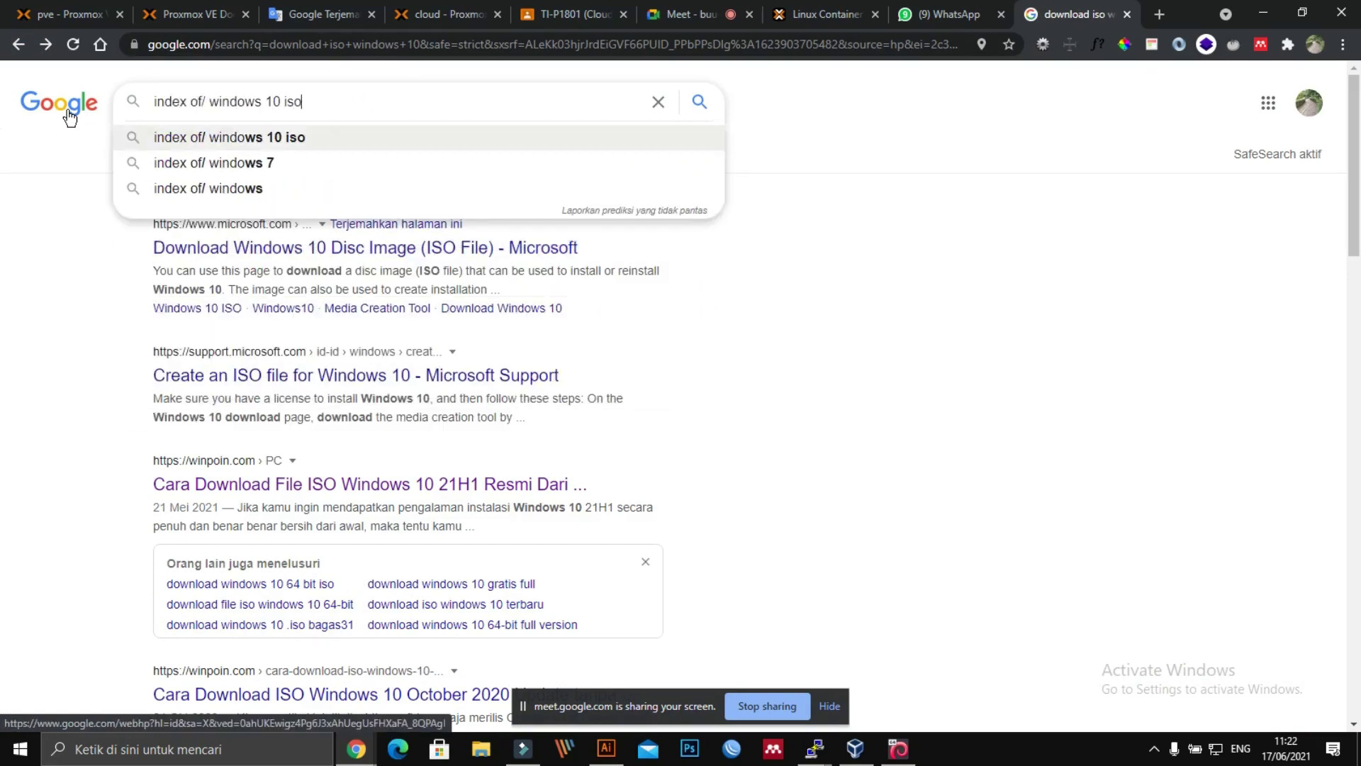
{"action": "key", "text": "Return"}
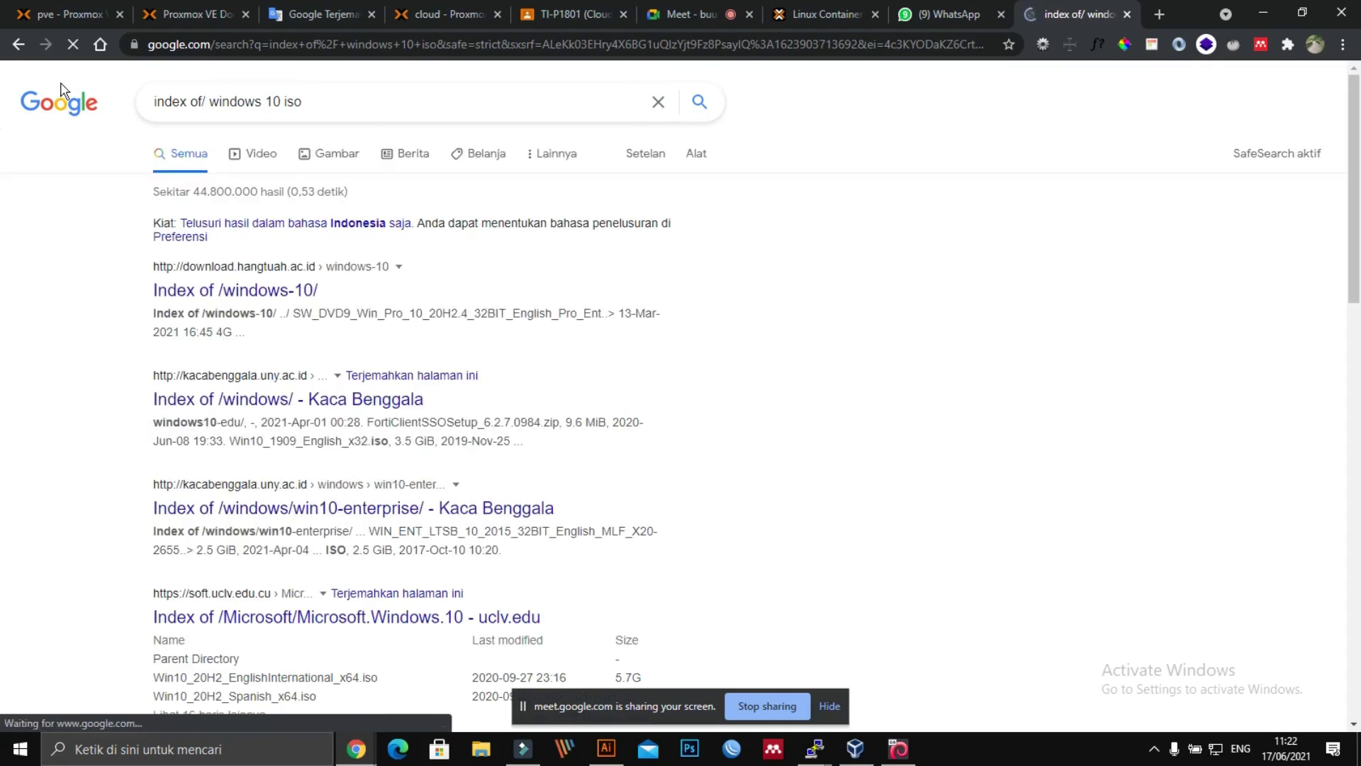
{"action": "left_click", "coordinate": [249, 292]}
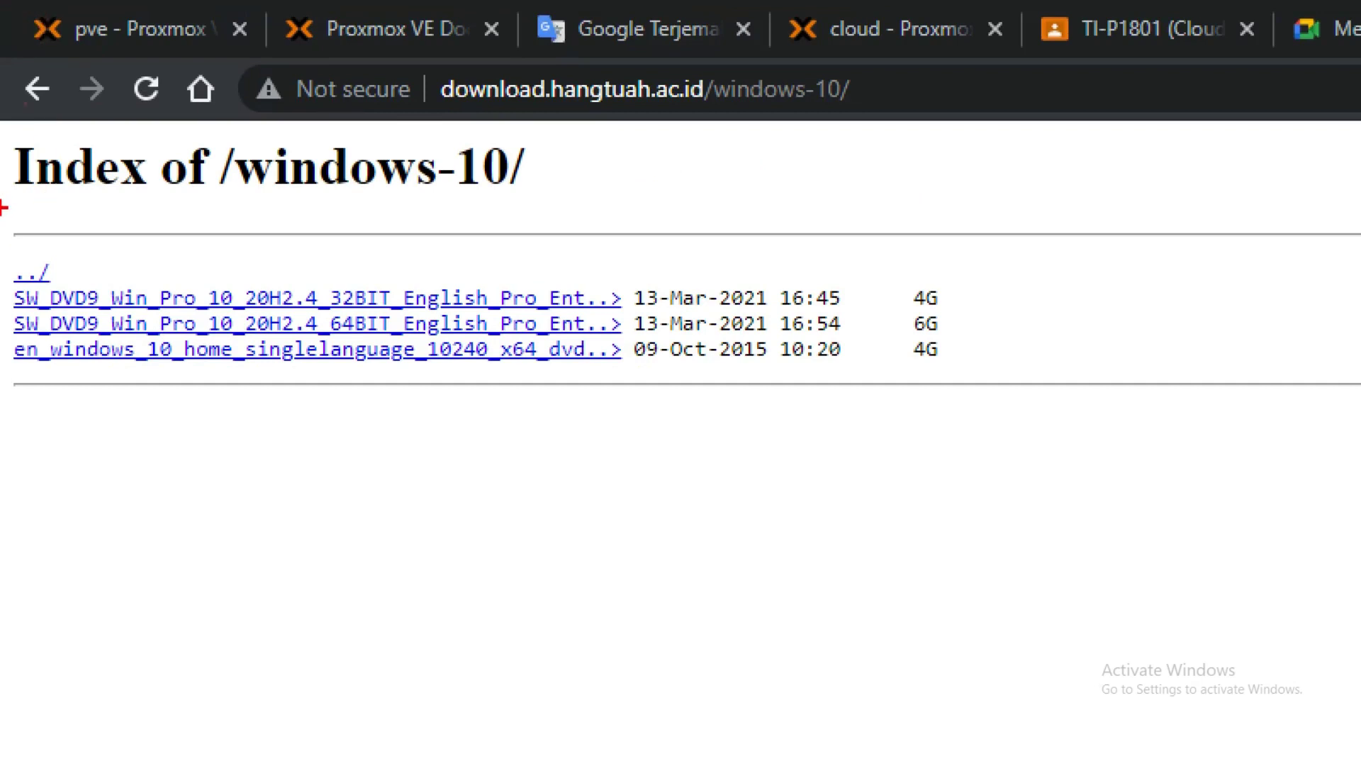
{"action": "mouse_move", "coordinate": [1, 208]}
{"action": "left_mouse_down"}
{"action": "mouse_move", "coordinate": [903, 168]}
{"action": "mouse_move", "coordinate": [1124, 415]}
{"action": "mouse_move", "coordinate": [345, 484]}
{"action": "mouse_move", "coordinate": [31, 177]}
{"action": "mouse_move", "coordinate": [44, 158]}
{"action": "left_mouse_up"}
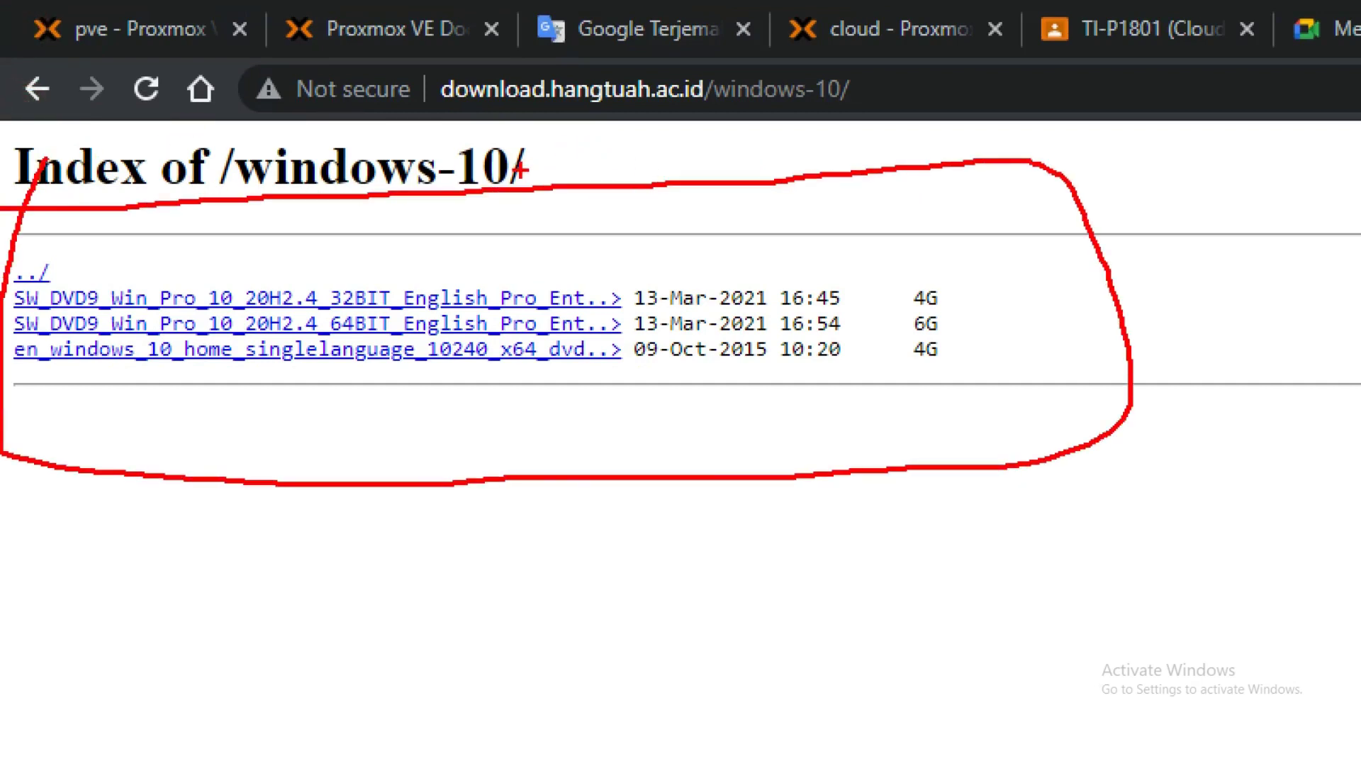
{"action": "key", "text": "Escape"}
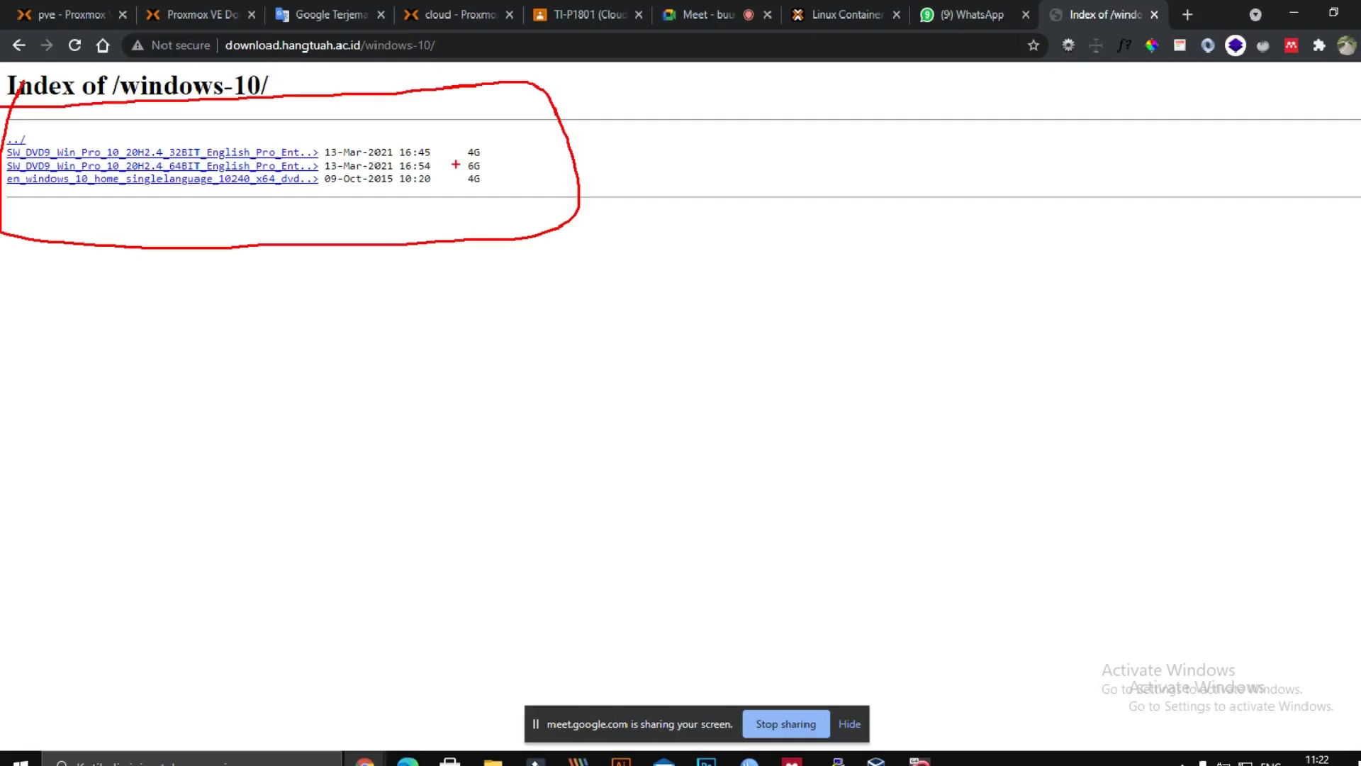
Step: Start downloading the 32-bit Windows 10 Pro ISO from the directory listing
{"action": "left_click", "coordinate": [243, 151]}
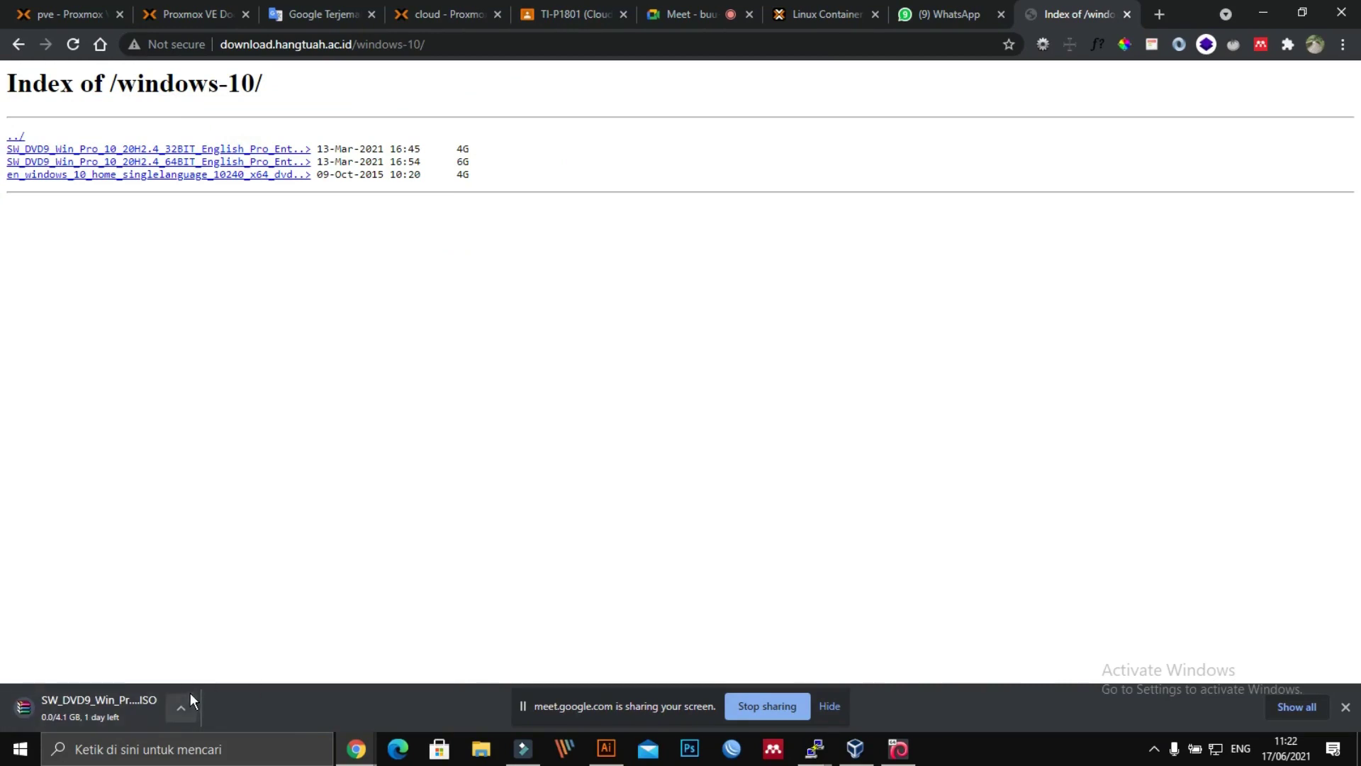
{"action": "key", "text": "ctrl+1"}
{"action": "mouse_move", "coordinate": [1, 660]}
{"action": "left_mouse_down"}
{"action": "mouse_move", "coordinate": [58, 630]}
{"action": "mouse_move", "coordinate": [186, 740]}
{"action": "left_mouse_up"}
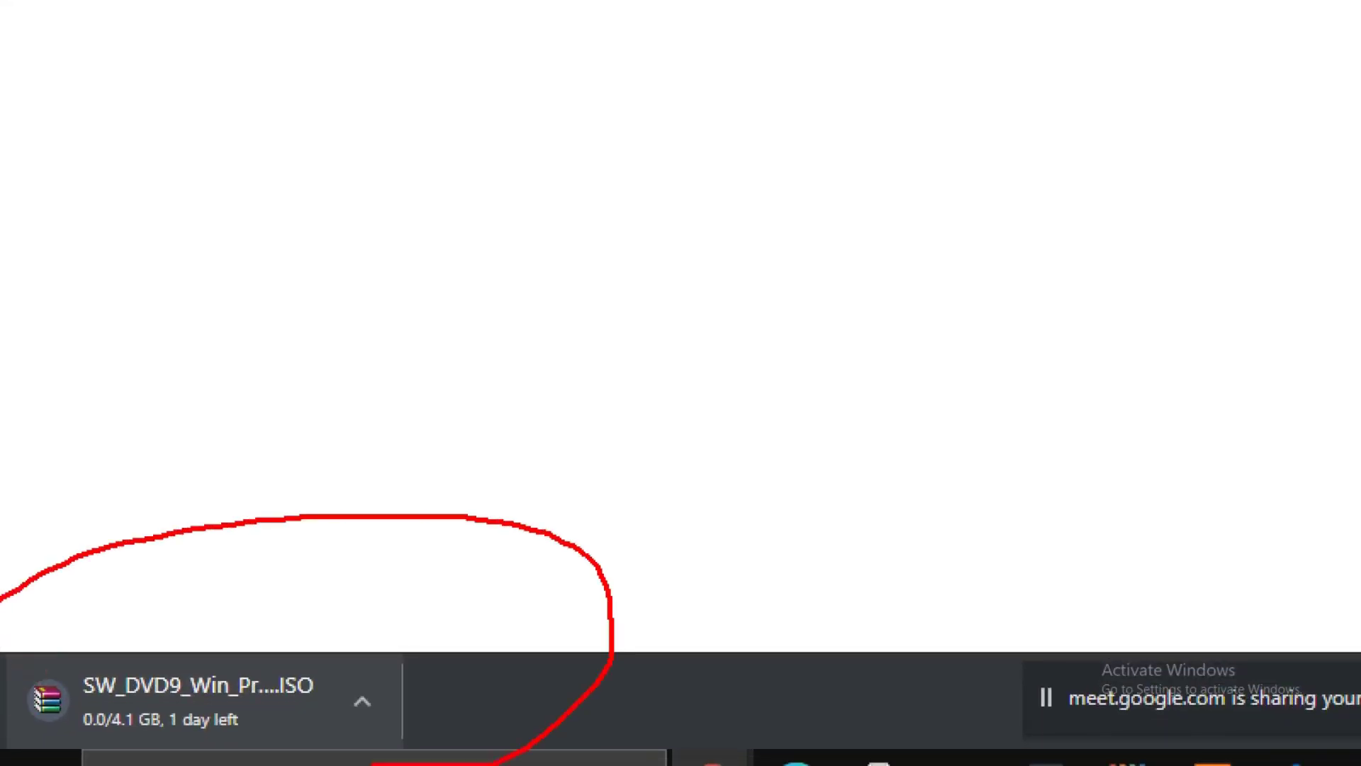
{"action": "left_click_drag", "start_coordinate": [0, 599], "coordinate": [85, 519]}
{"action": "key", "text": "Escape"}
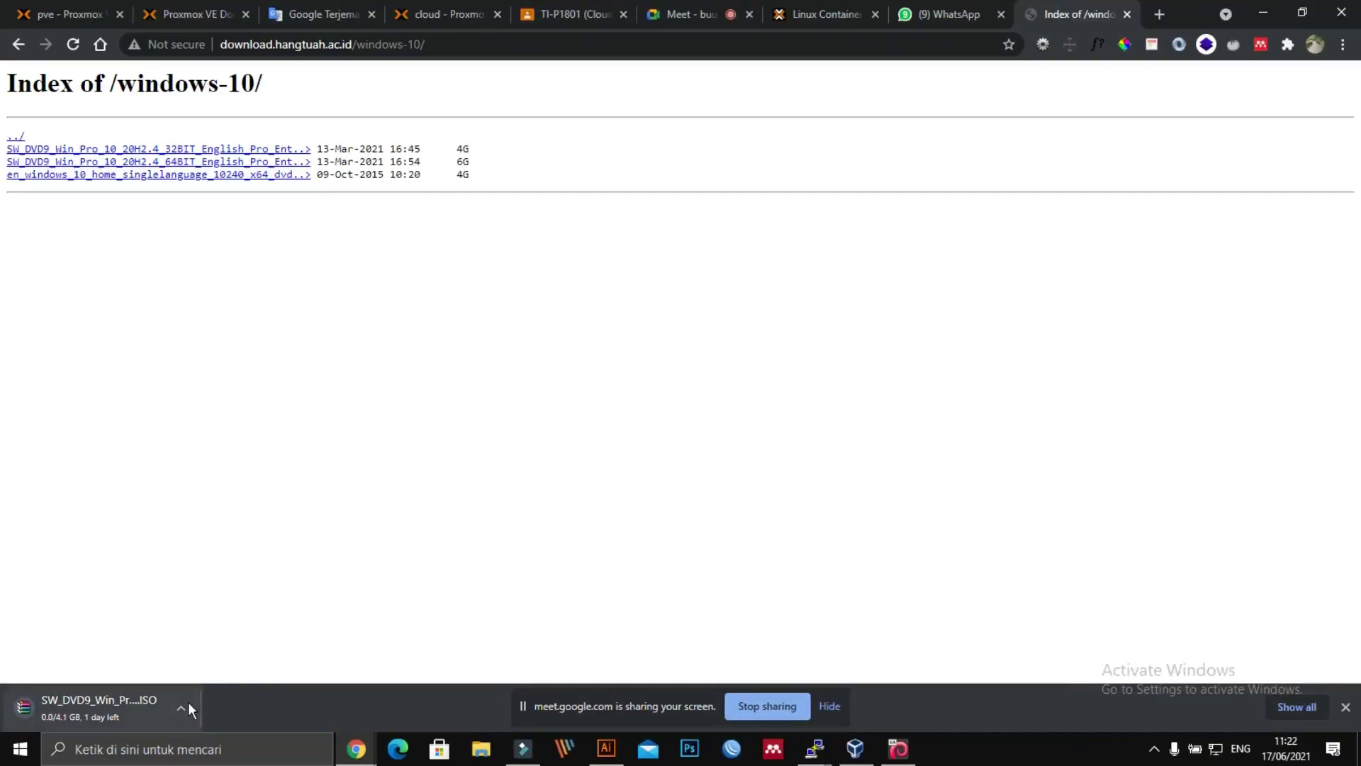
Step: Cancel the ISO download, then move on to the Proxmox VE Documentation tab
{"action": "left_click", "coordinate": [181, 707]}
{"action": "left_click", "coordinate": [198, 679]}
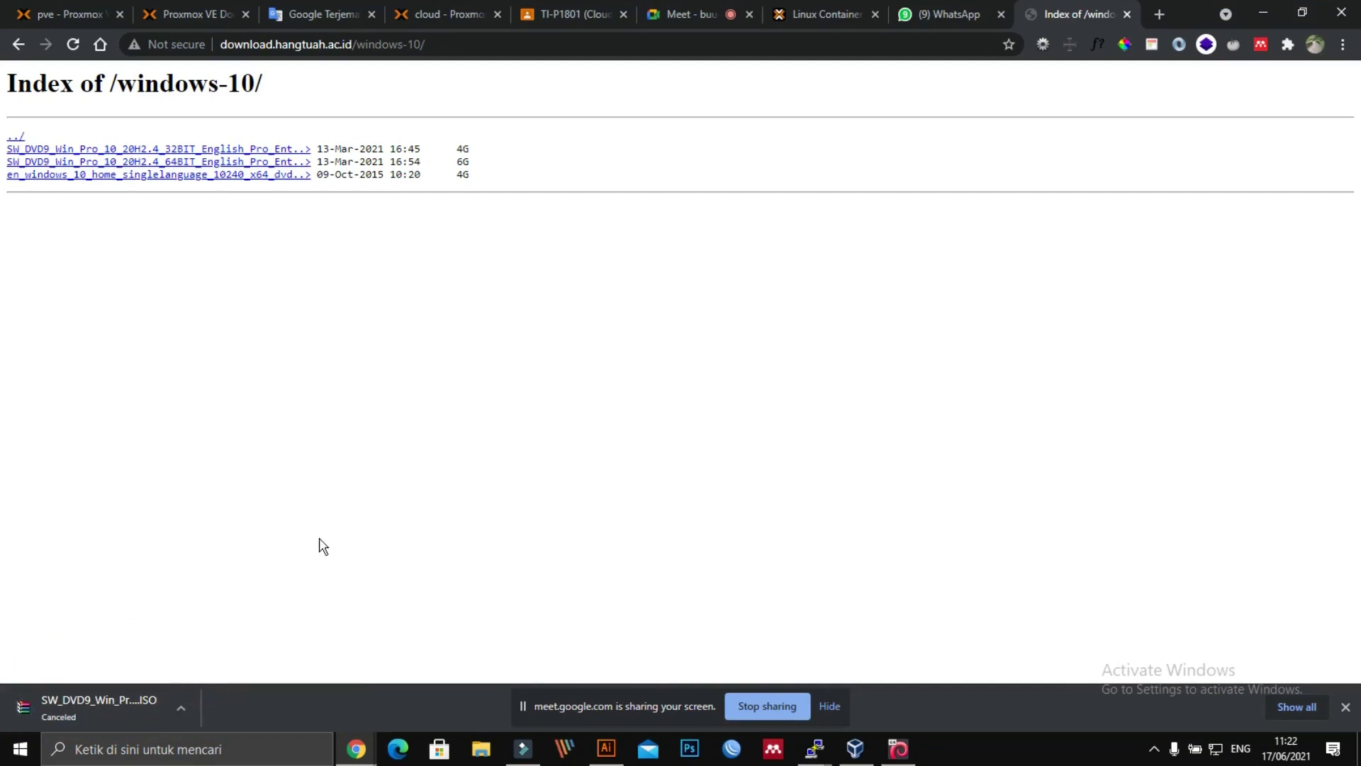
{"action": "left_click", "coordinate": [319, 501]}
{"action": "left_click", "coordinate": [16, 45]}
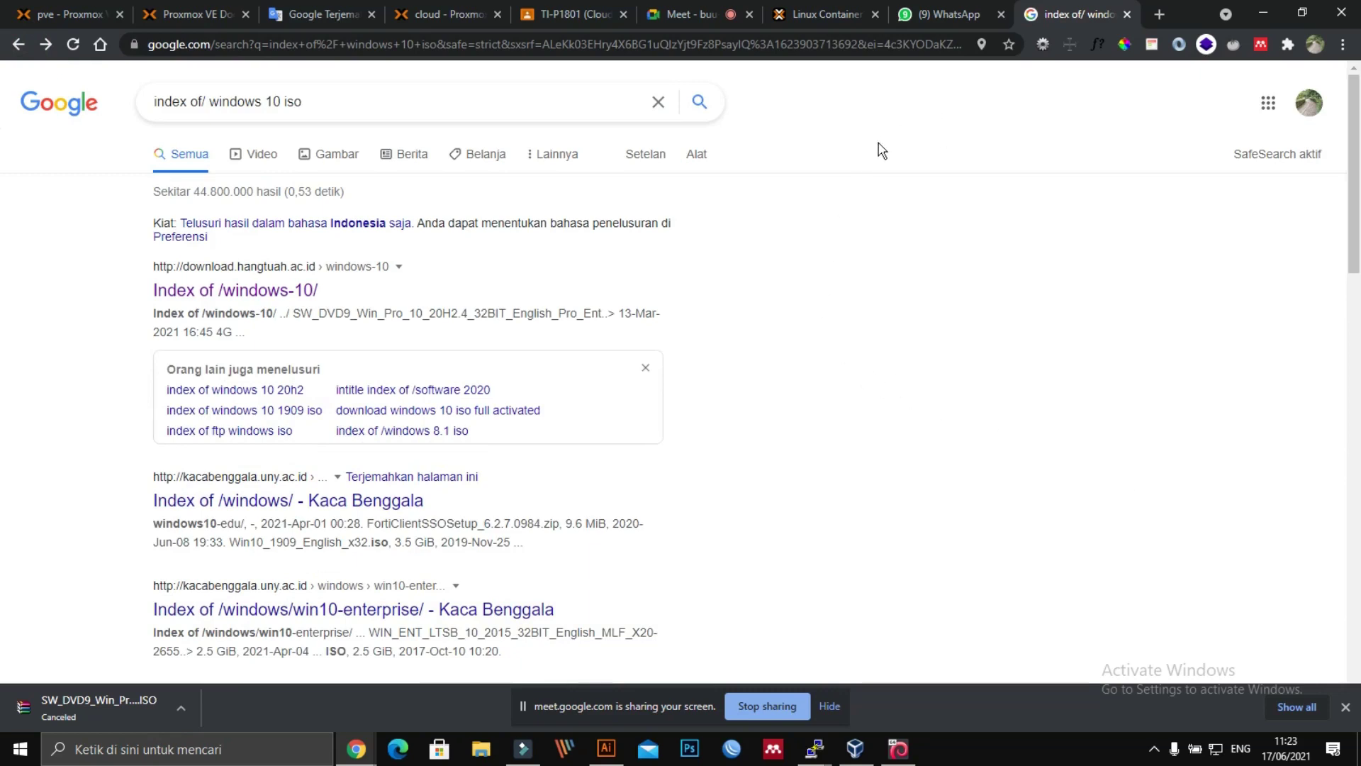
{"action": "left_click", "coordinate": [174, 13]}
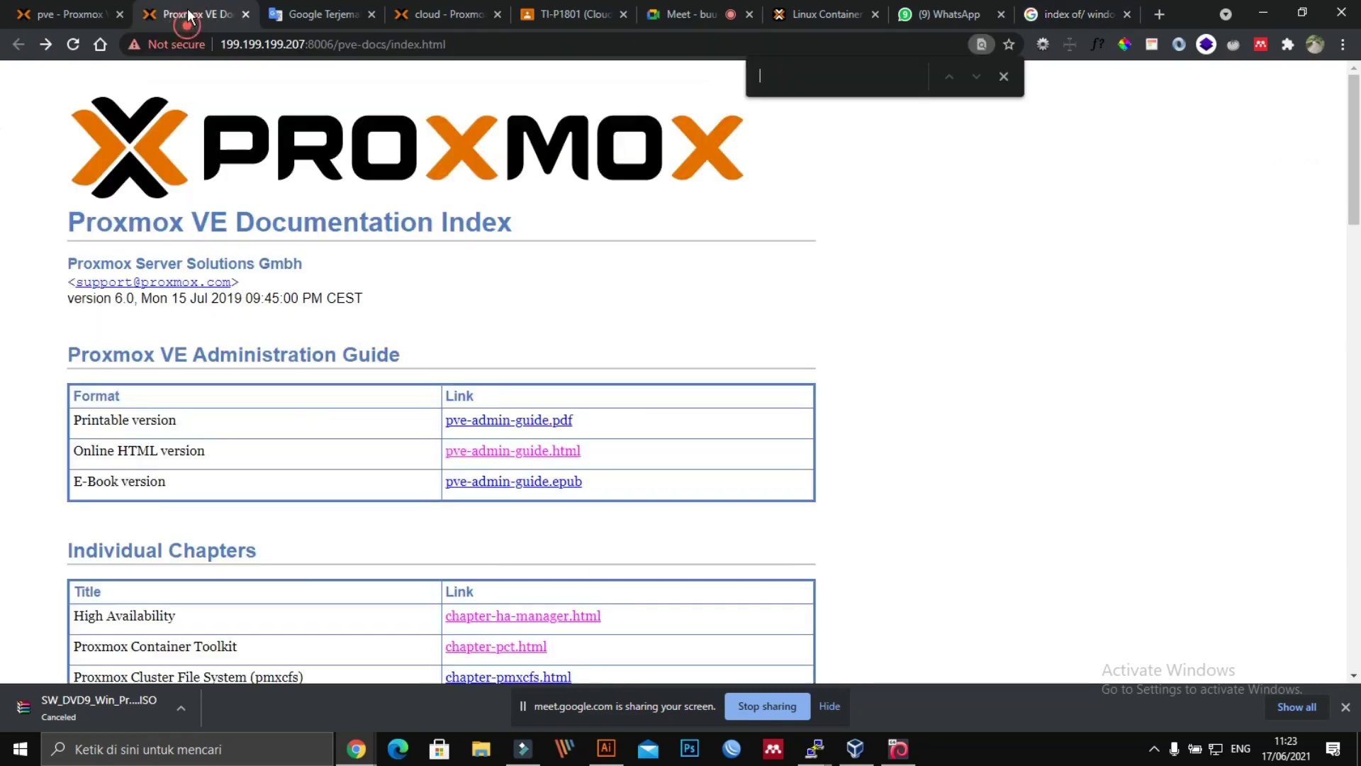
Step: Return to the pve Proxmox tab and select the local (pve) storage
{"action": "left_click", "coordinate": [40, 14]}
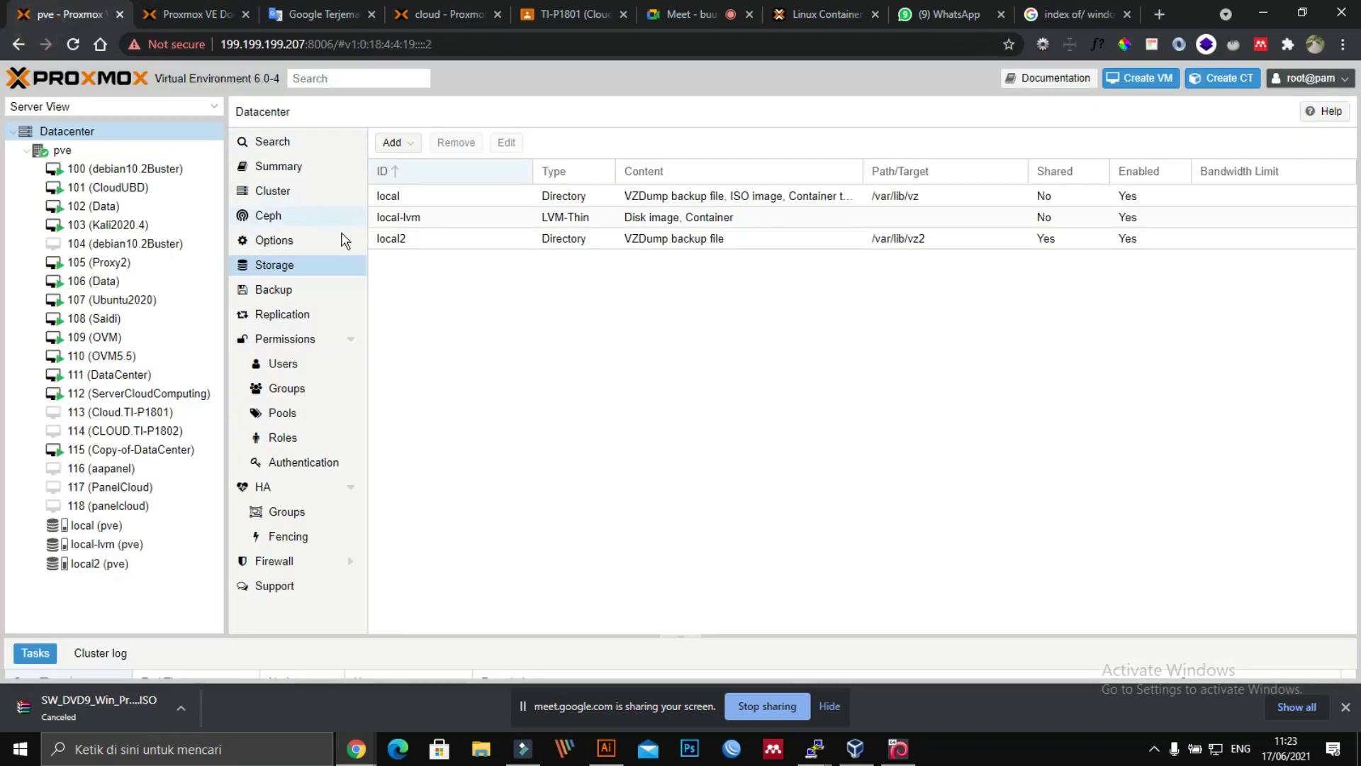
{"action": "left_click", "coordinate": [638, 414]}
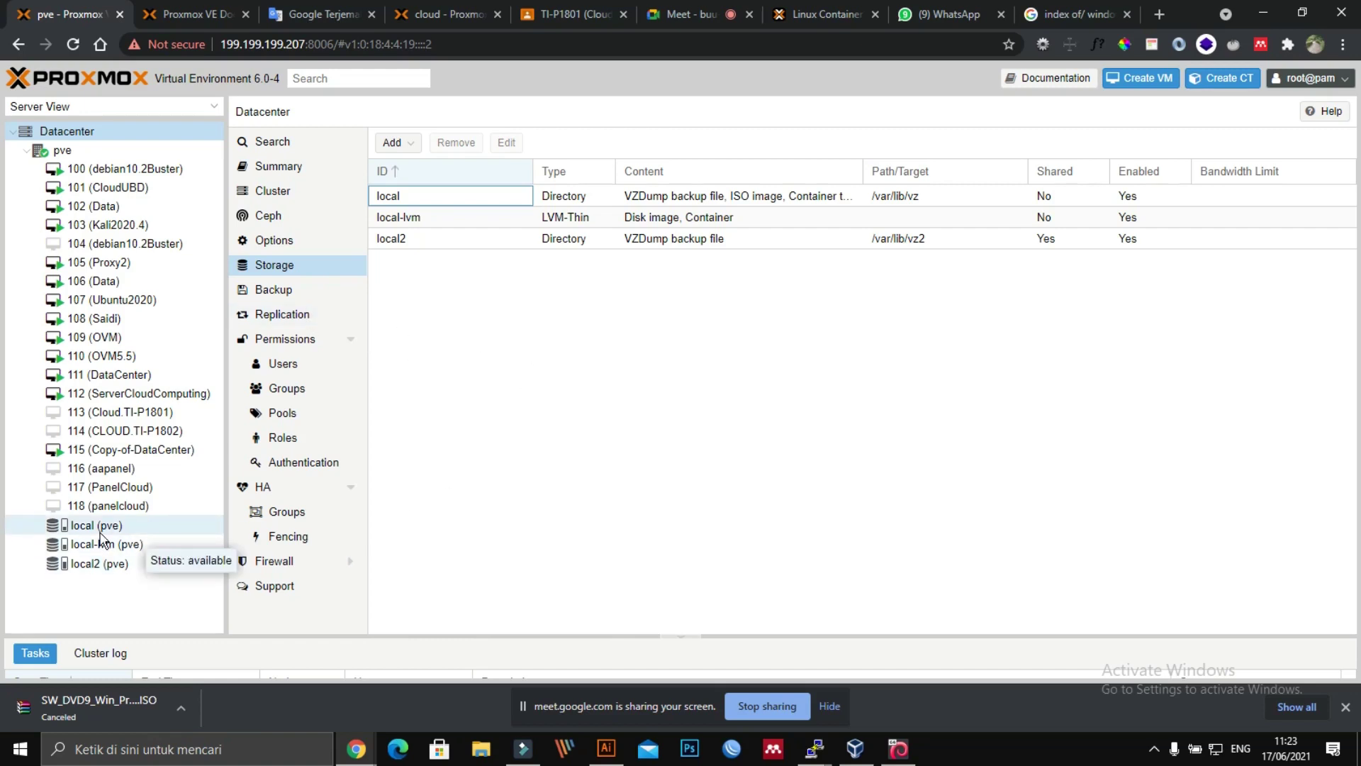
{"action": "left_click", "coordinate": [100, 533]}
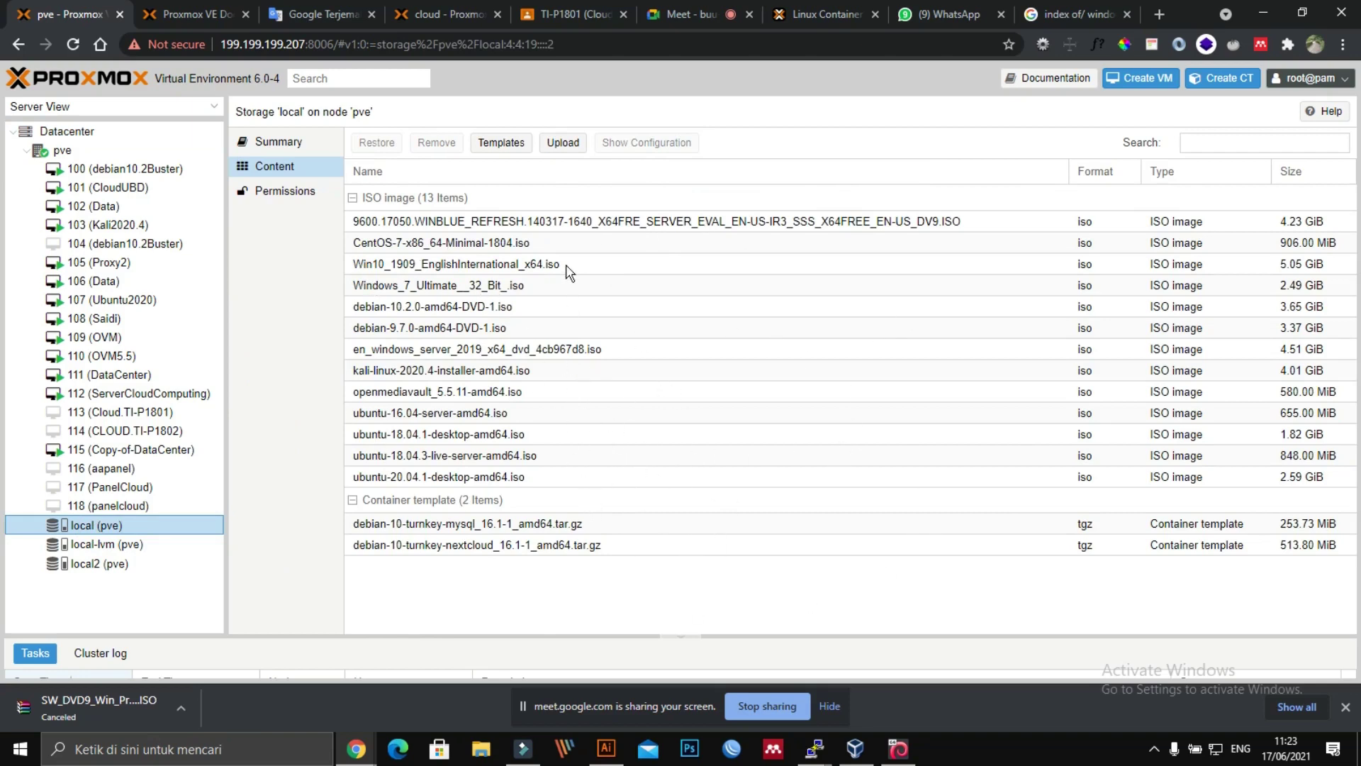
{"action": "left_click", "coordinate": [563, 144]}
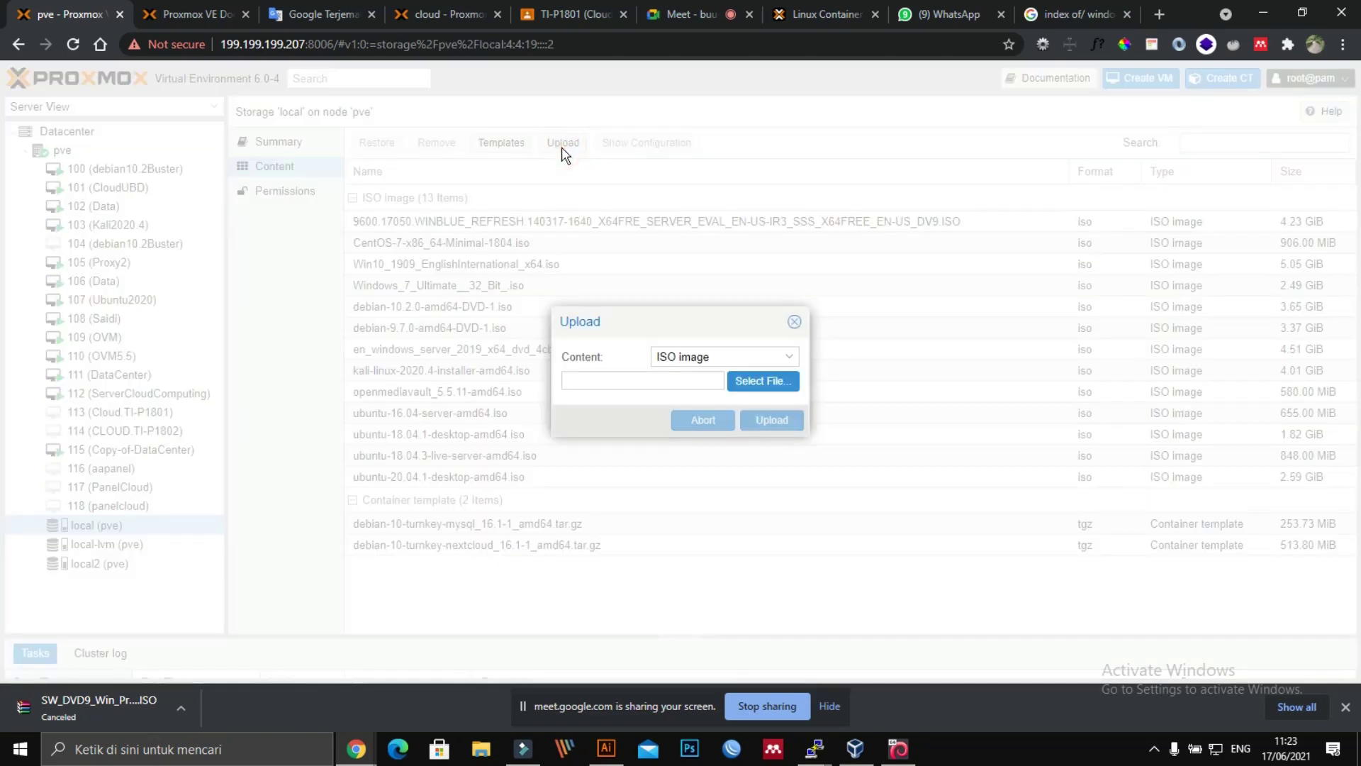
{"action": "left_click", "coordinate": [743, 357]}
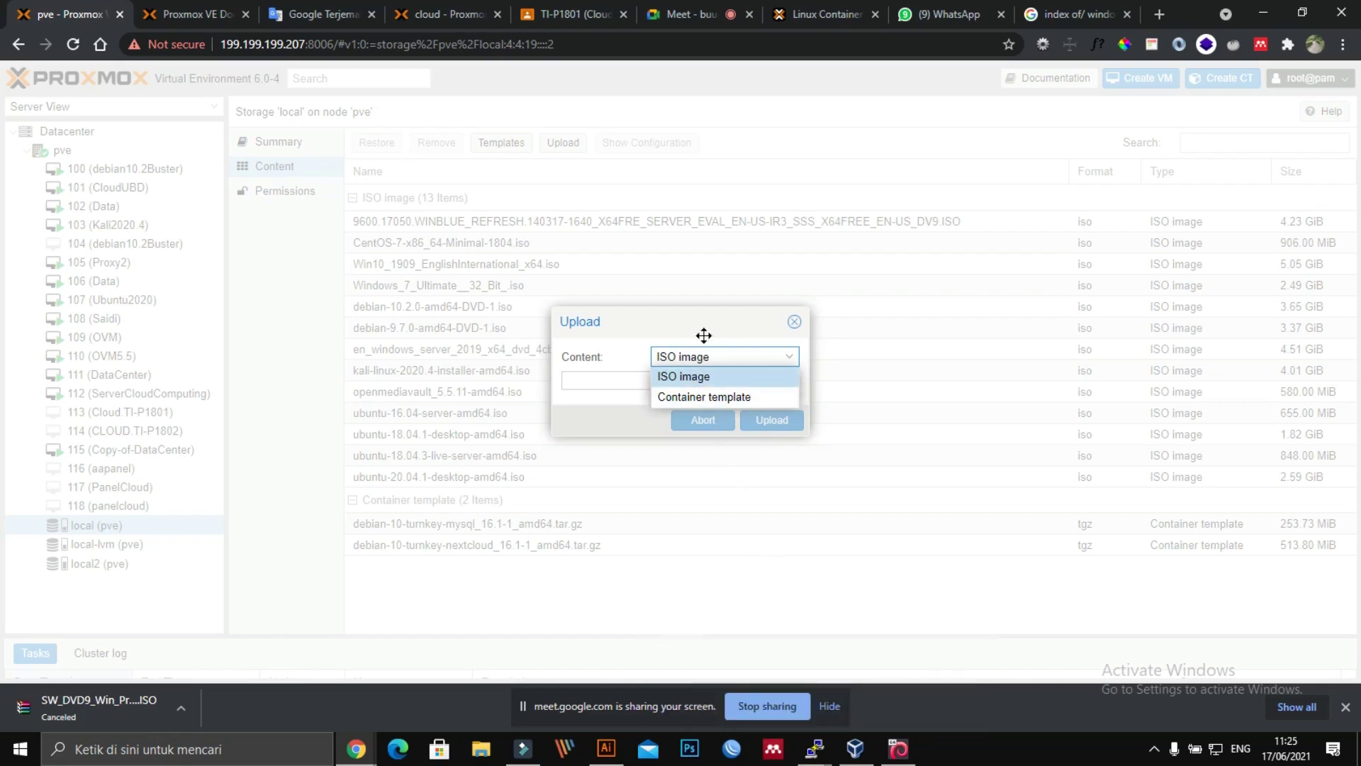
{"action": "left_click", "coordinate": [723, 356]}
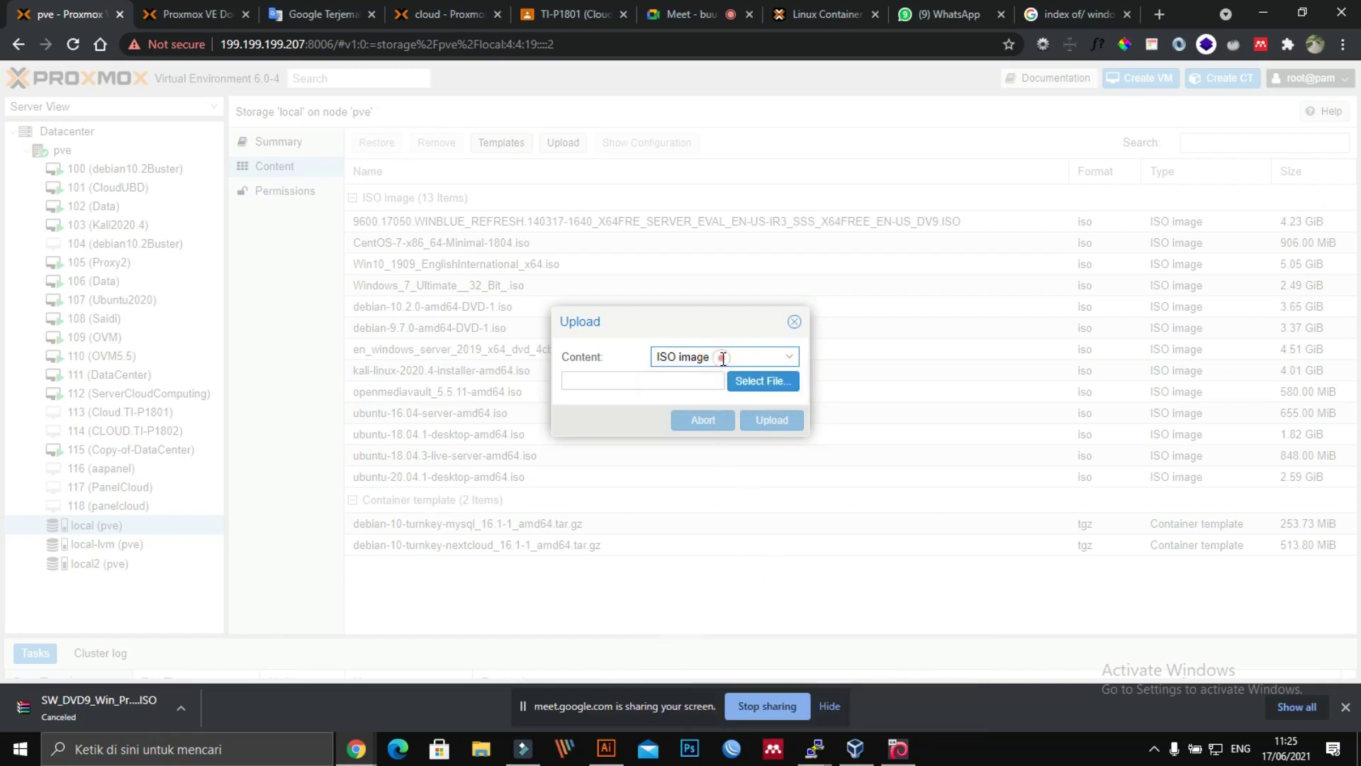
{"action": "left_click", "coordinate": [723, 357]}
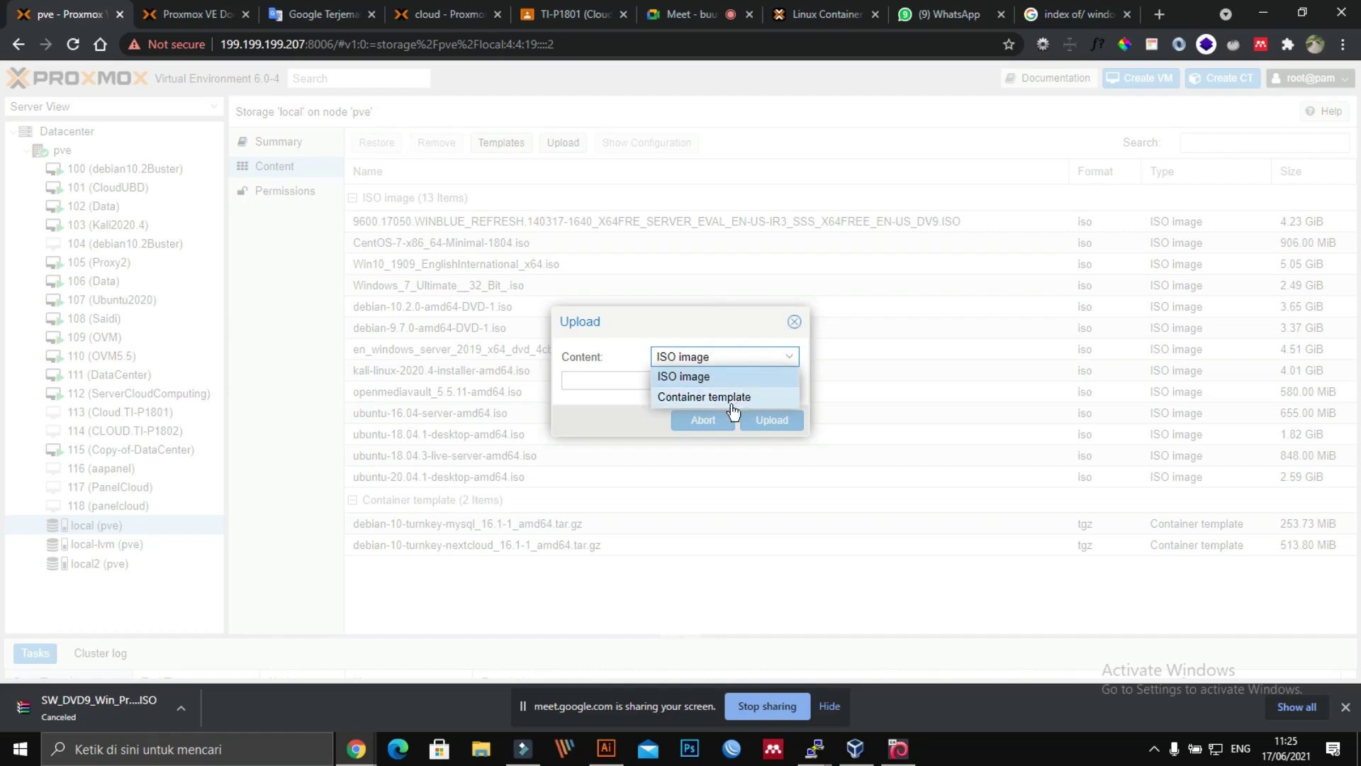
{"action": "left_click", "coordinate": [794, 322]}
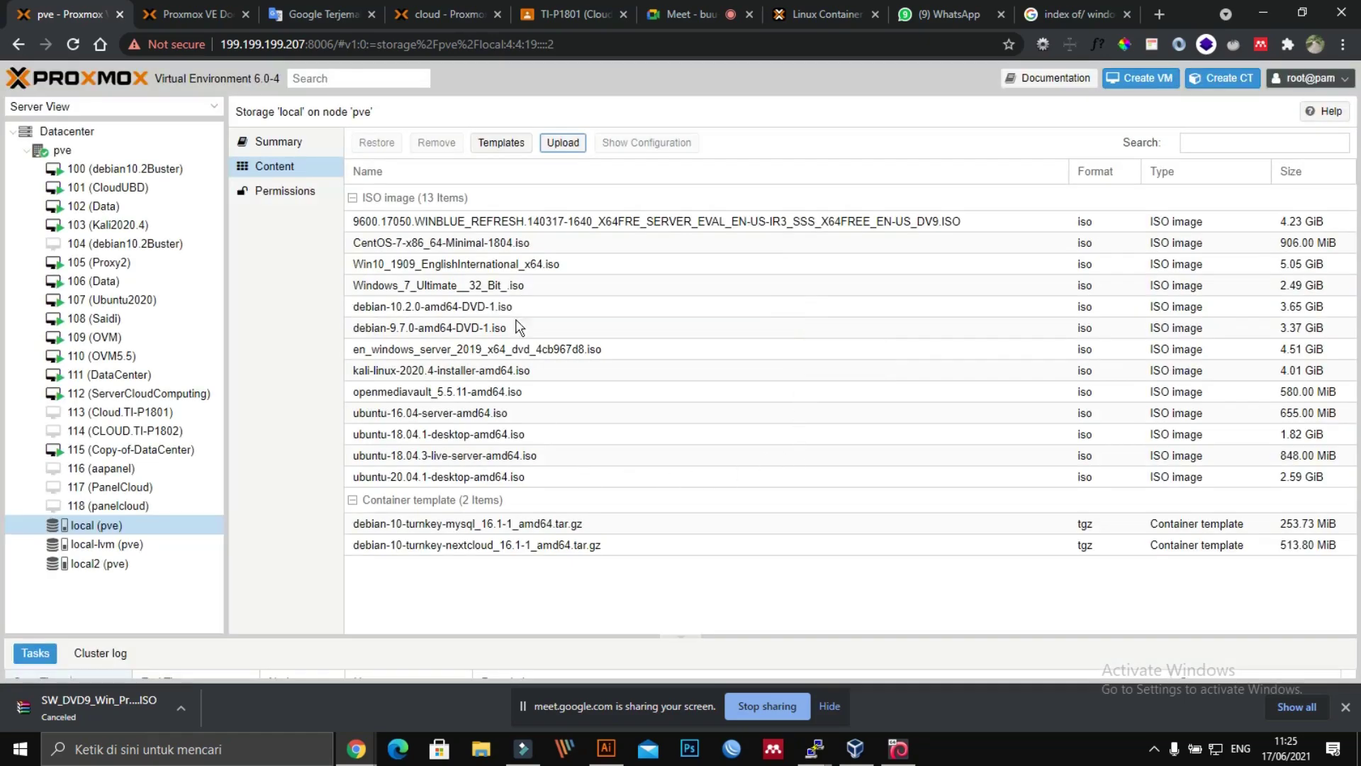
{"action": "left_click", "coordinate": [568, 145]}
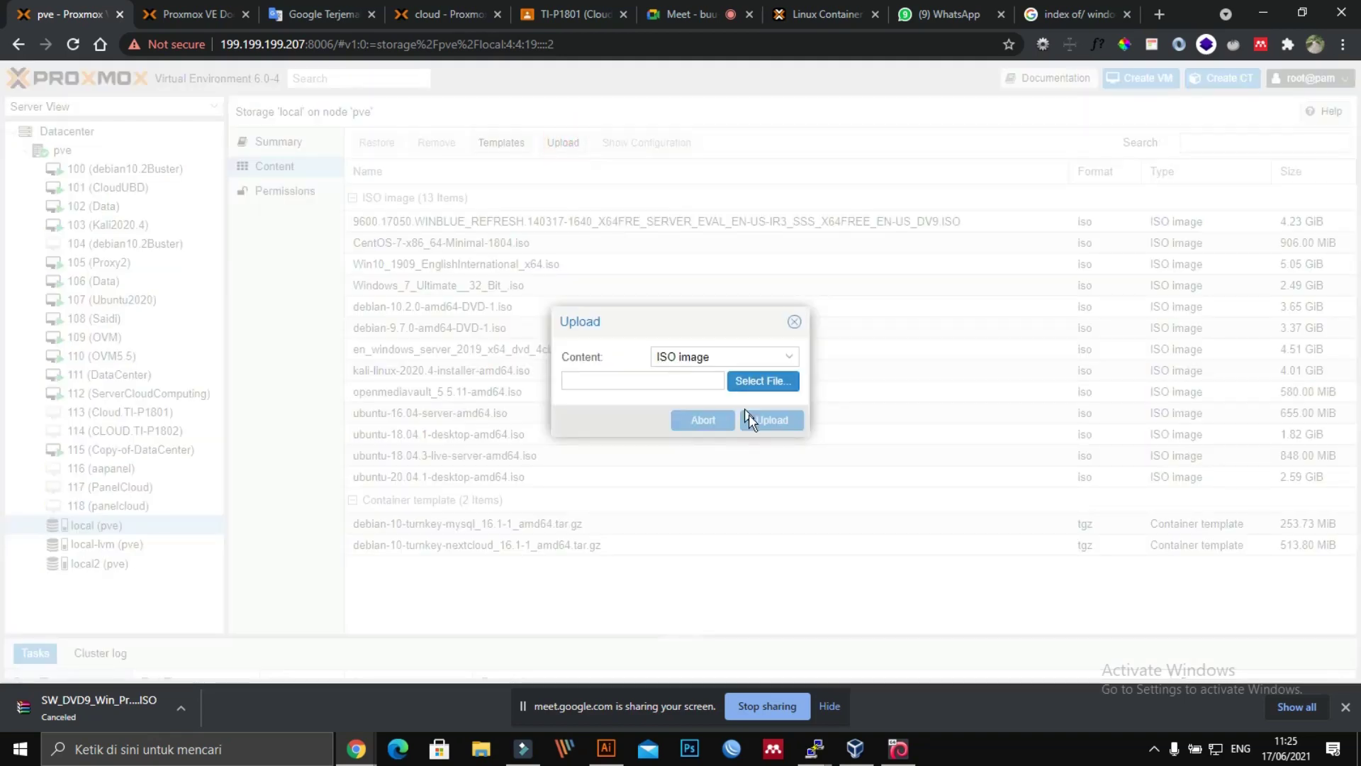
{"action": "left_click", "coordinate": [783, 382]}
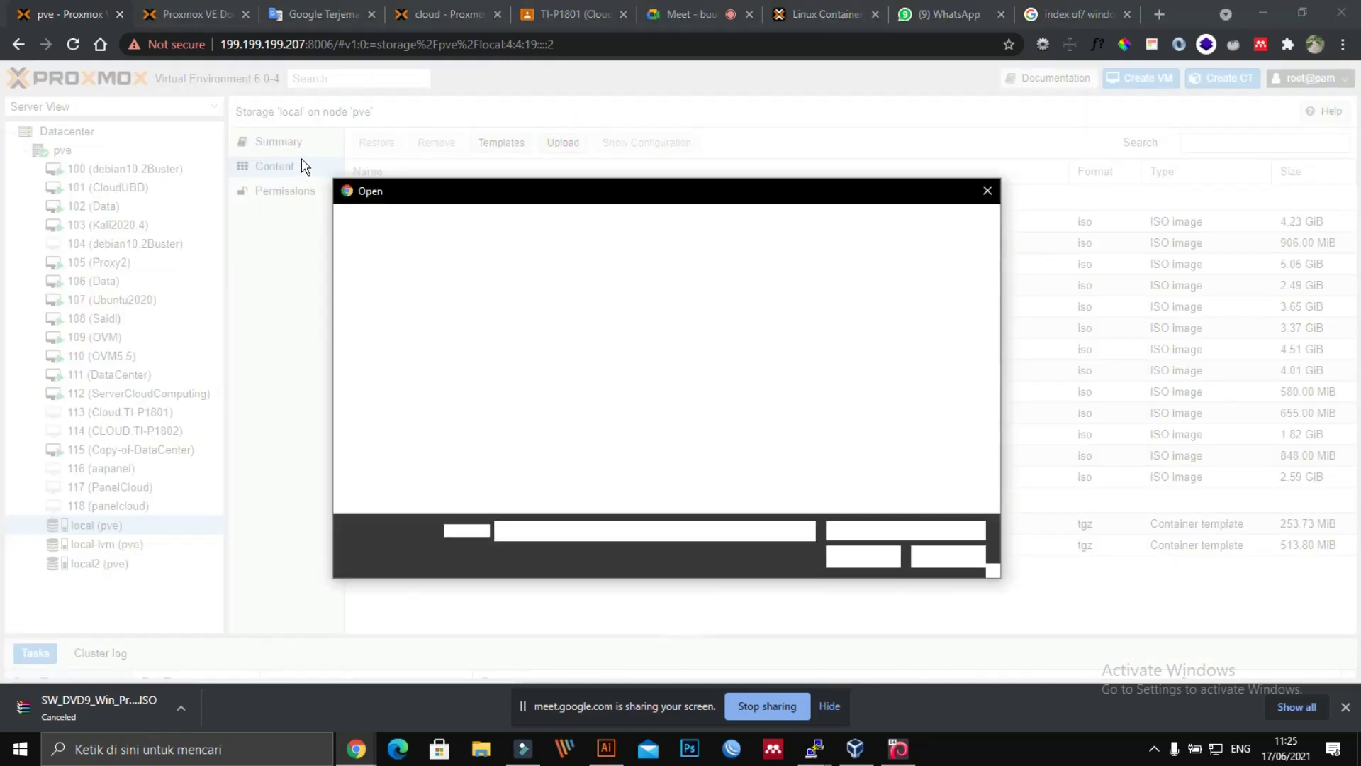
{"action": "scroll", "coordinate": [495, 437], "scroll_direction": "down", "scroll_amount": 2}
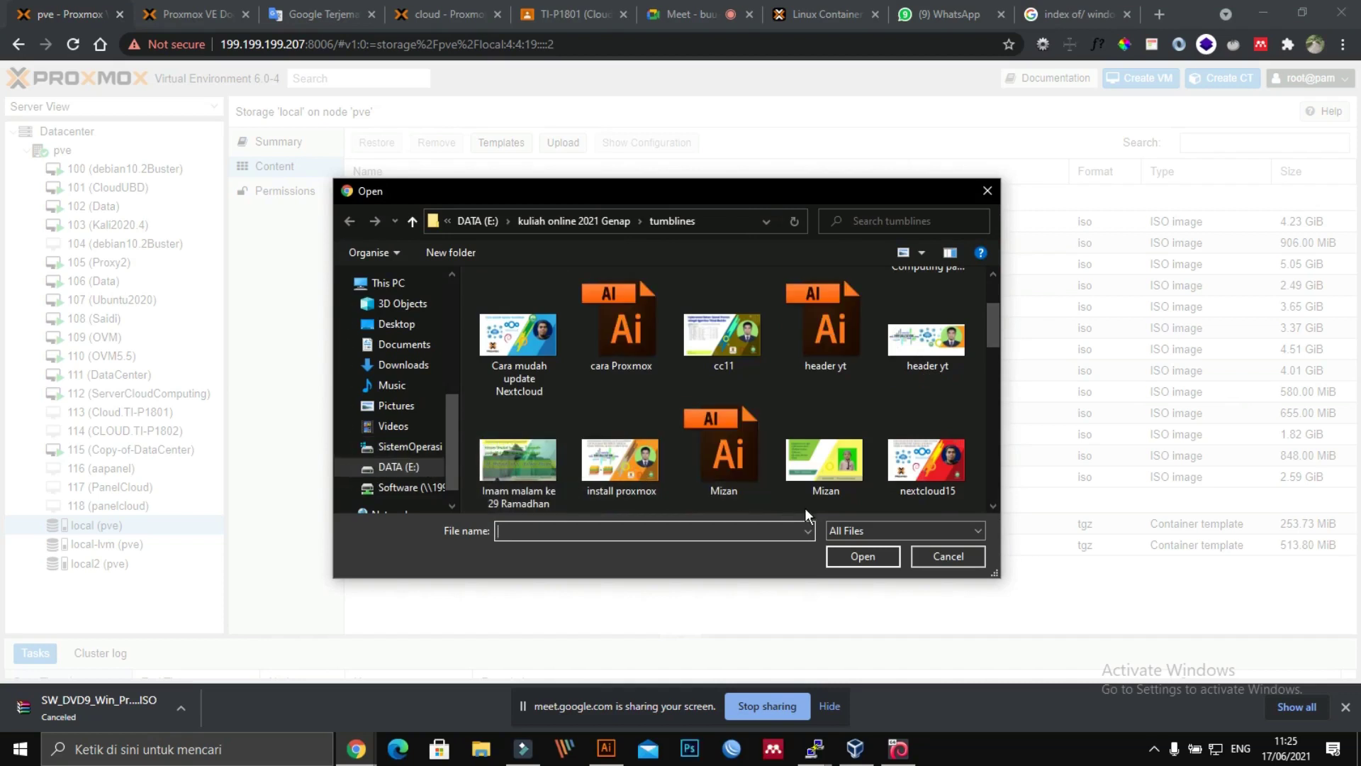
{"action": "left_click", "coordinate": [956, 556]}
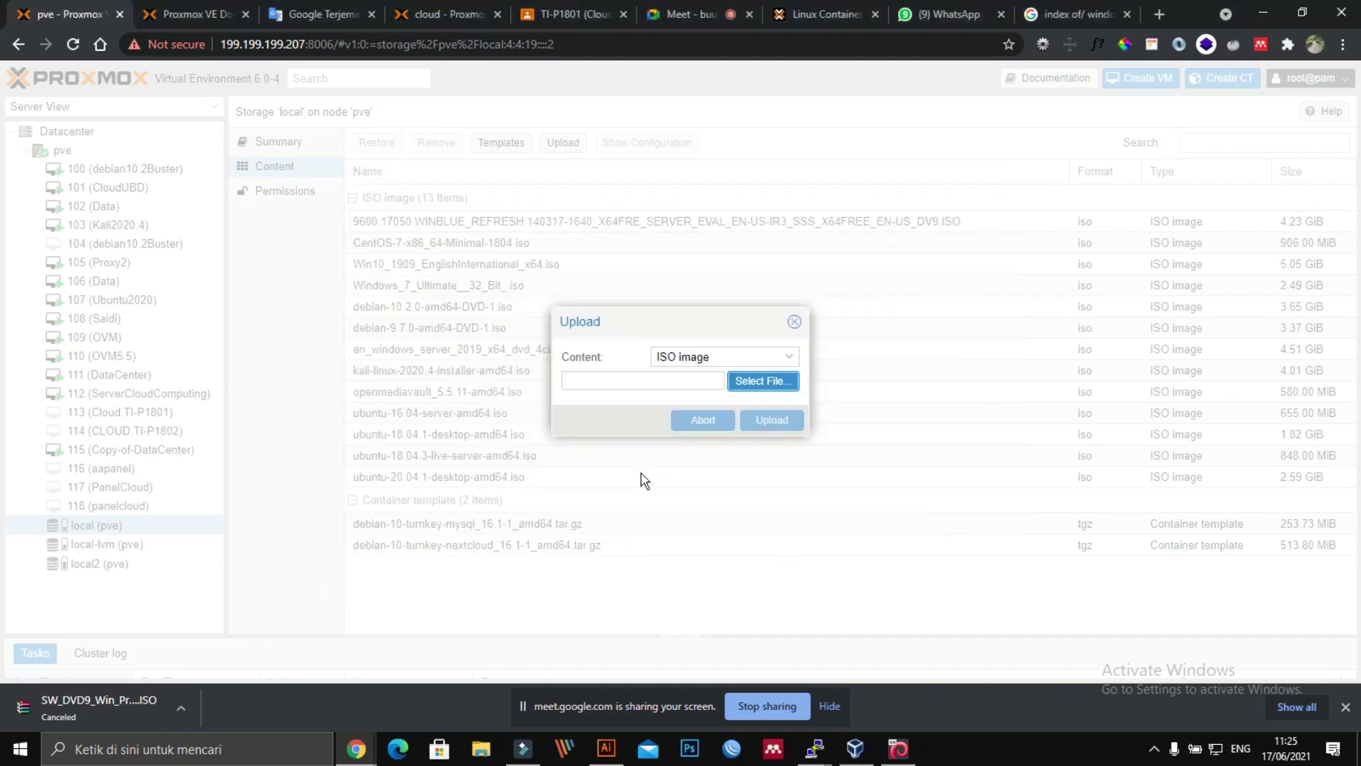
{"action": "left_click", "coordinate": [794, 321]}
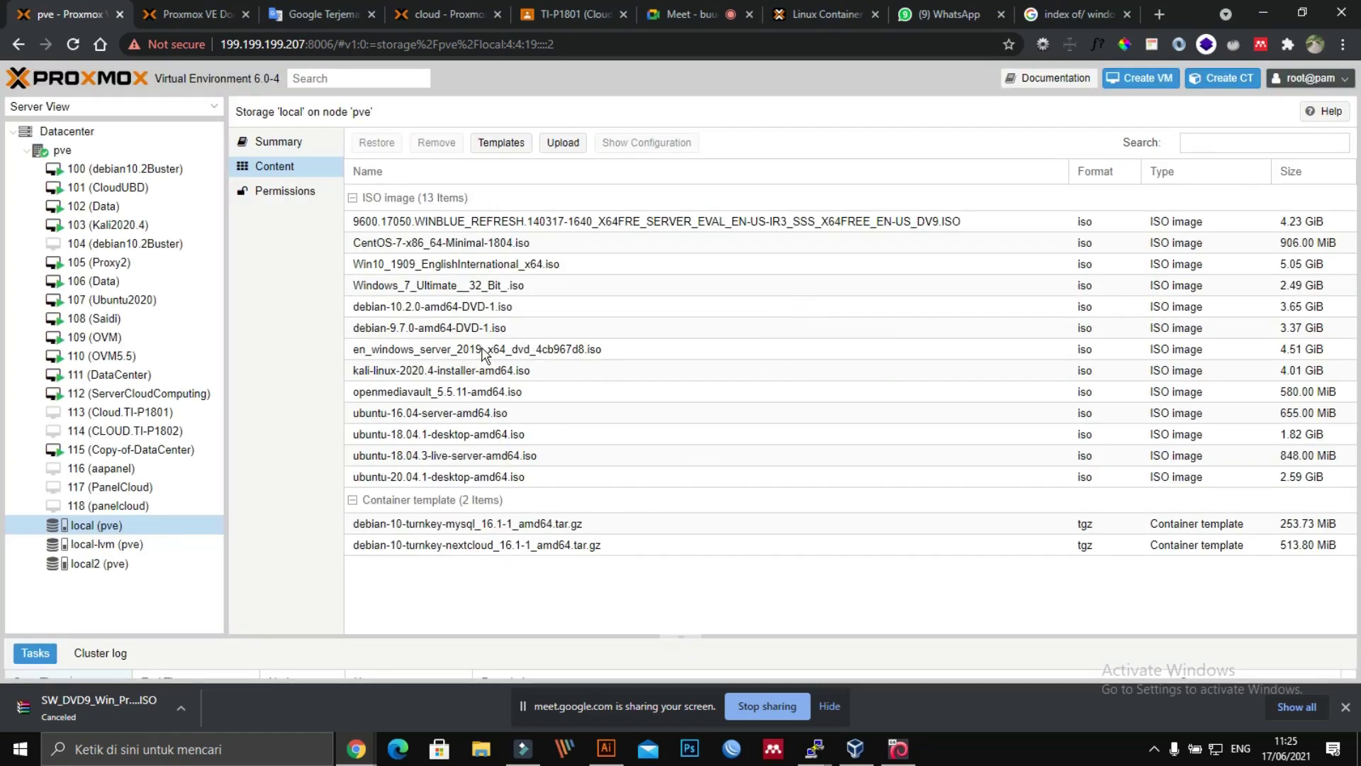
{"action": "left_click", "coordinate": [400, 286]}
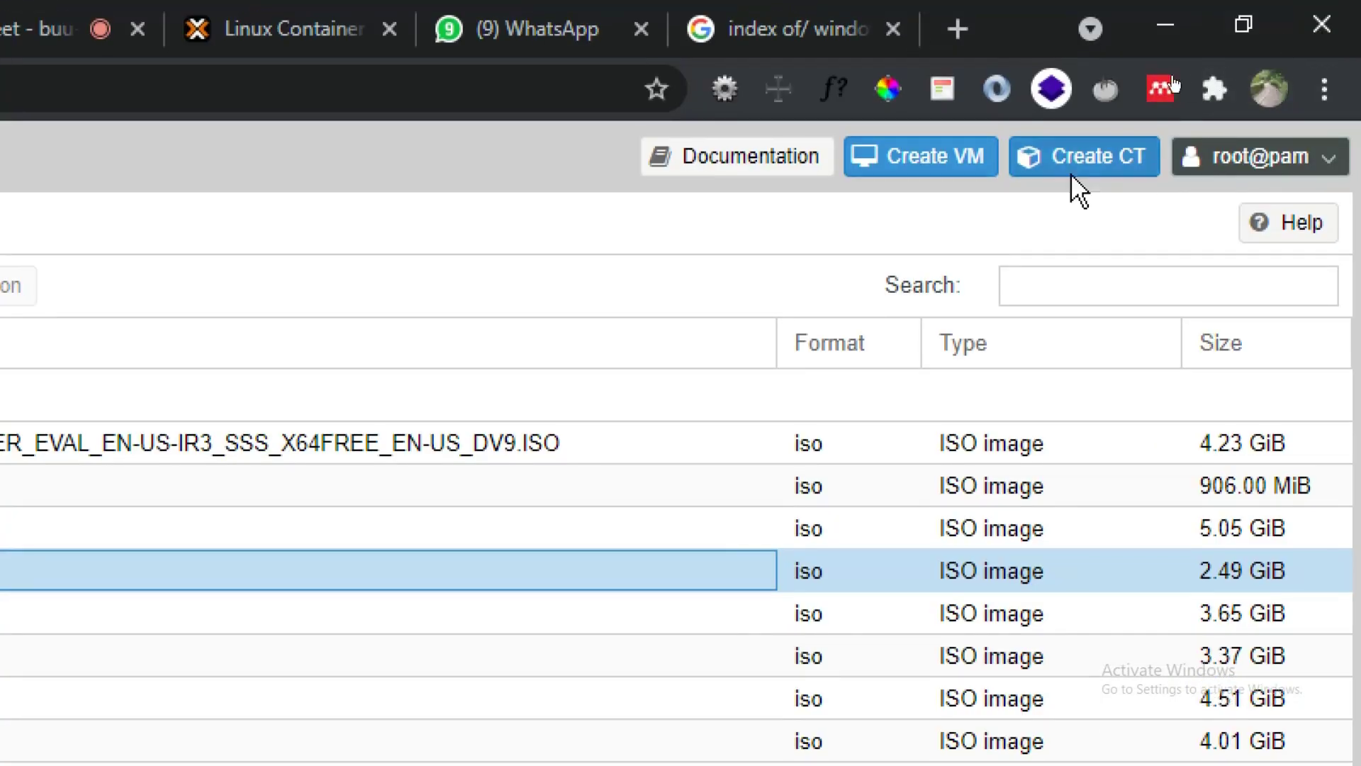
Step: Start the Create VM wizard with VM ID 119, admitting a caller to the Meet call meanwhile
{"action": "left_click", "coordinate": [910, 145]}
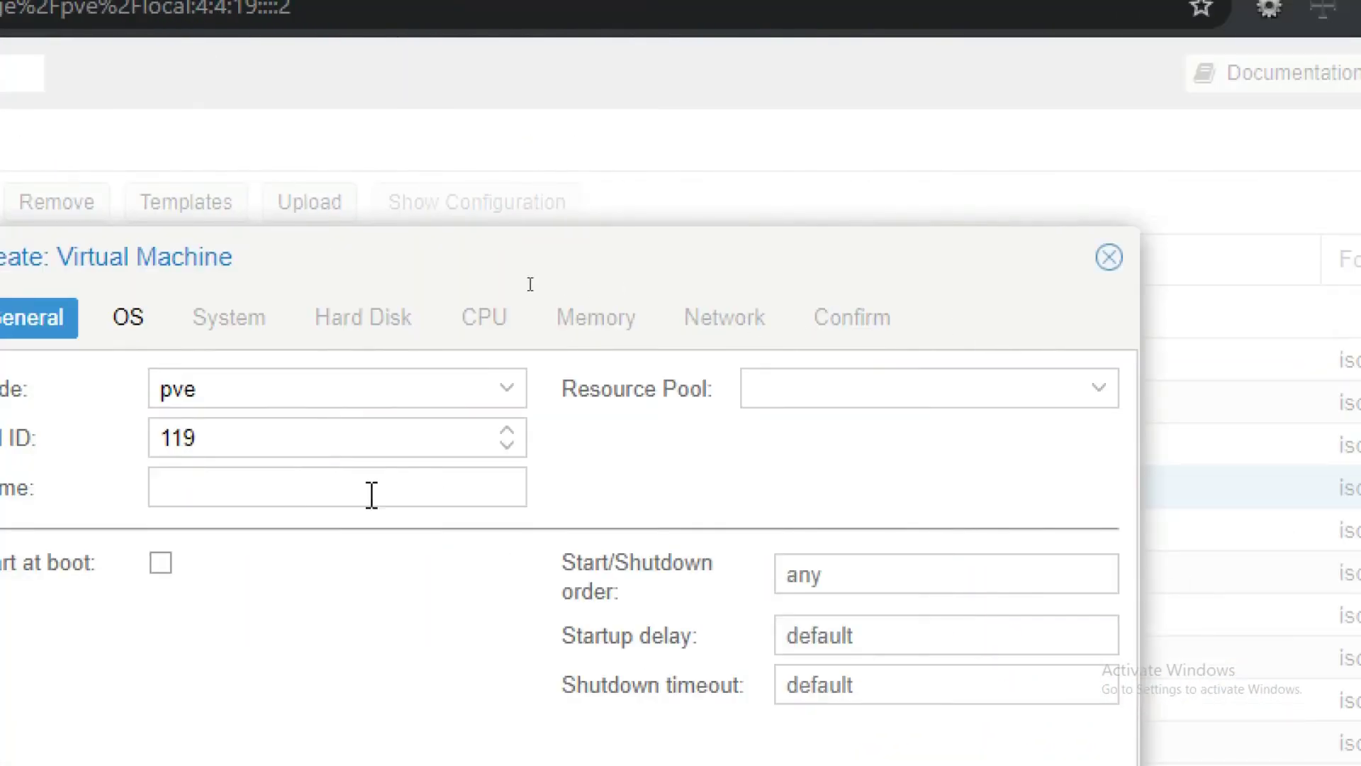
{"action": "left_click", "coordinate": [304, 436]}
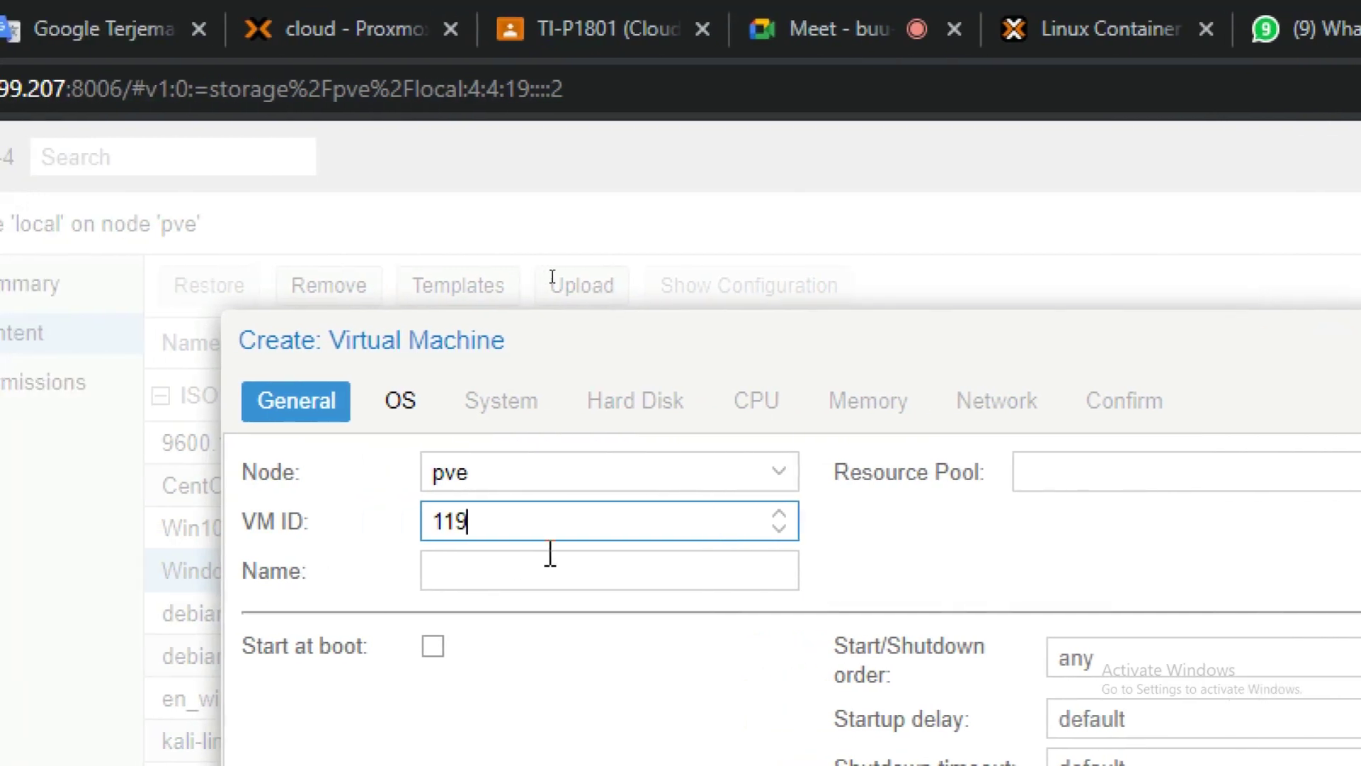
{"action": "left_click", "coordinate": [822, 30]}
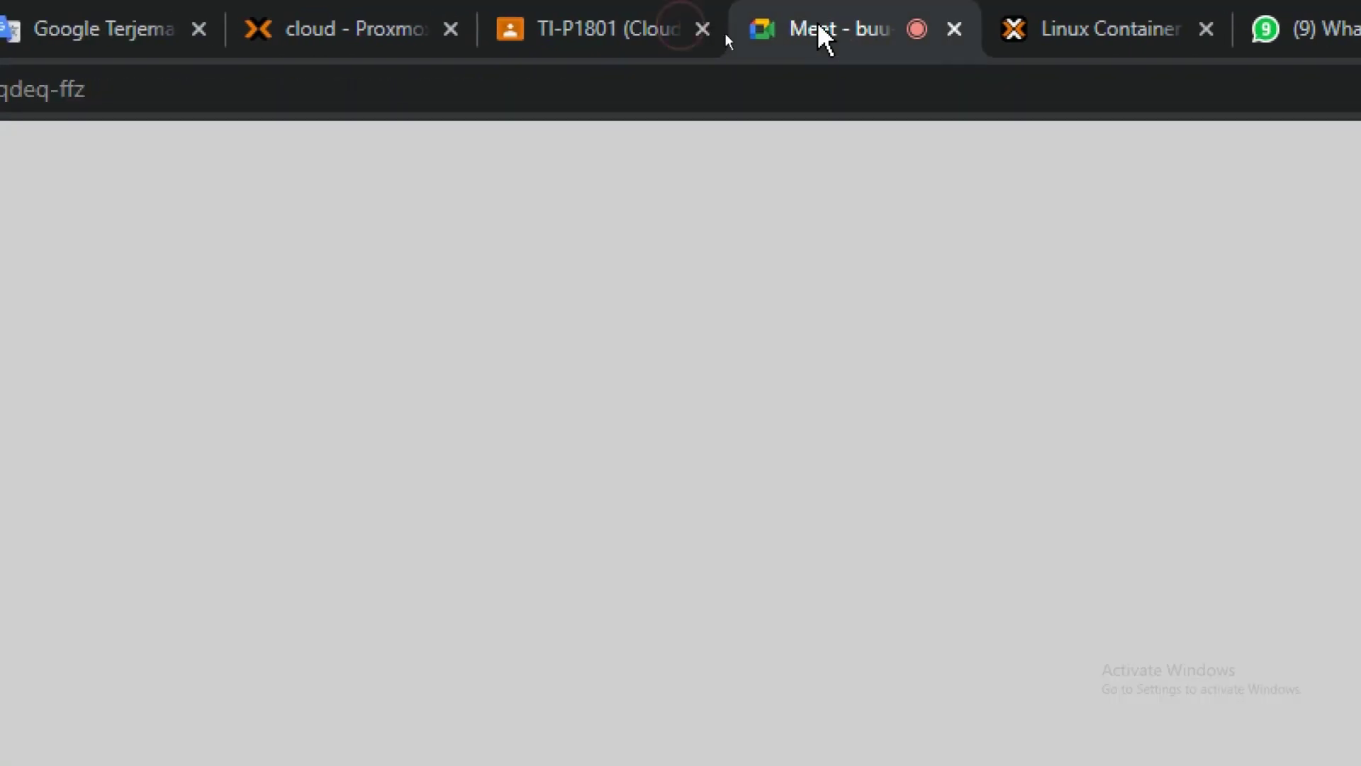
{"action": "left_click", "coordinate": [894, 335]}
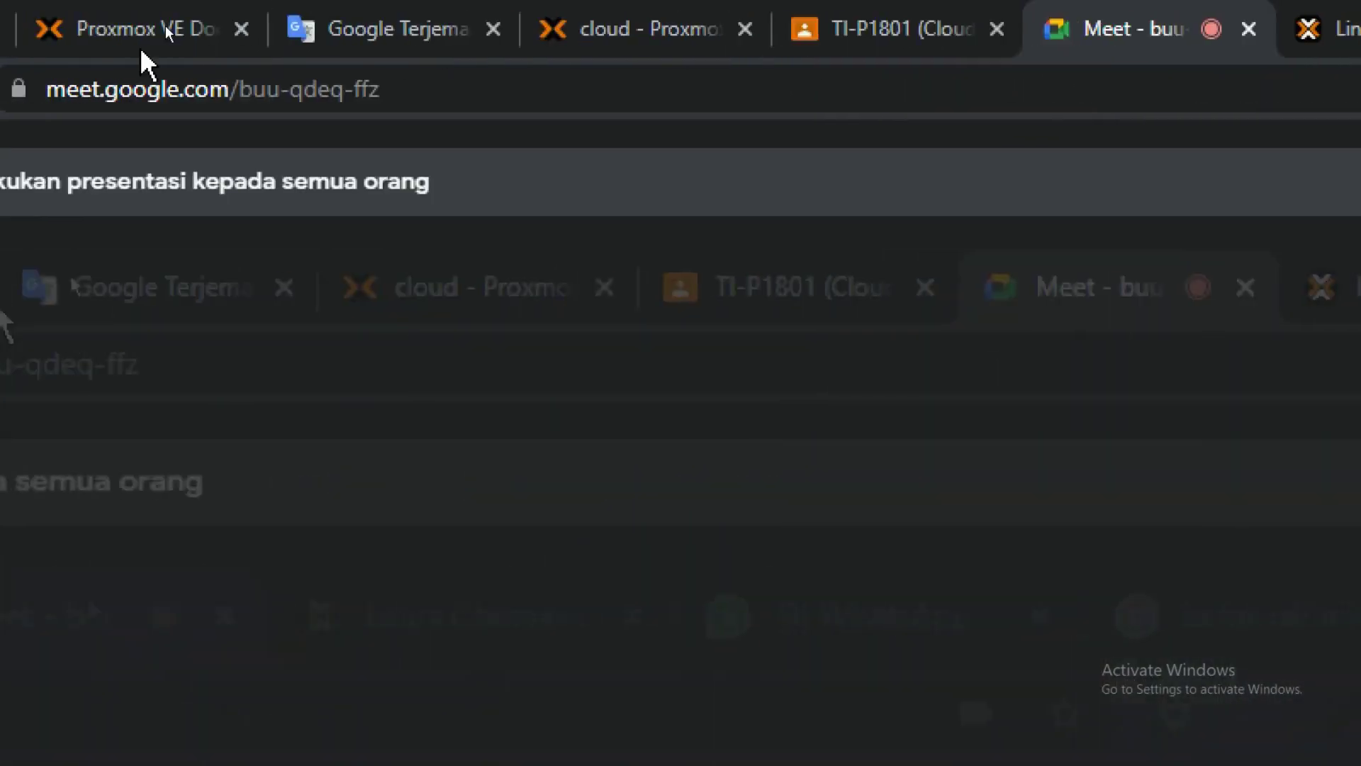
{"action": "left_click", "coordinate": [85, 26]}
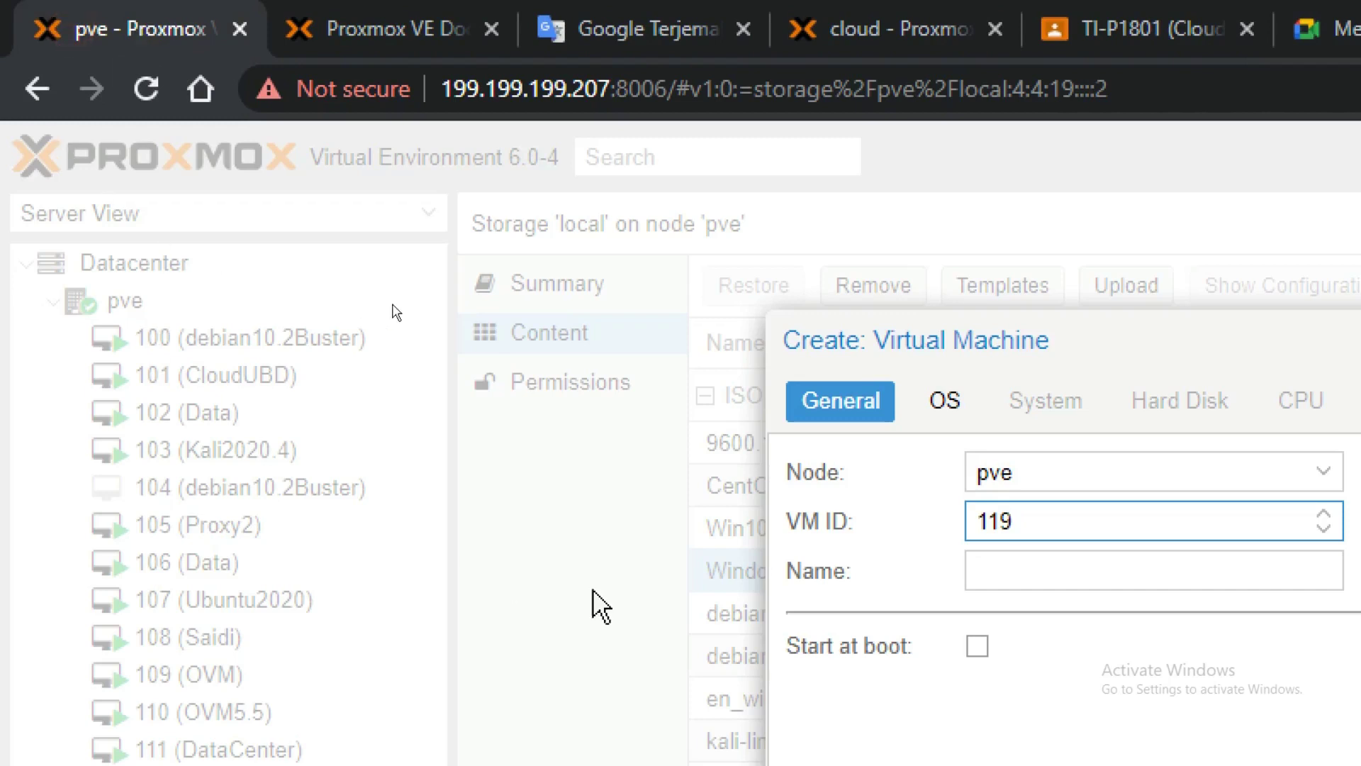
Step: Name the new VM W732BIT and advance to the OS settings
{"action": "left_click", "coordinate": [1061, 560]}
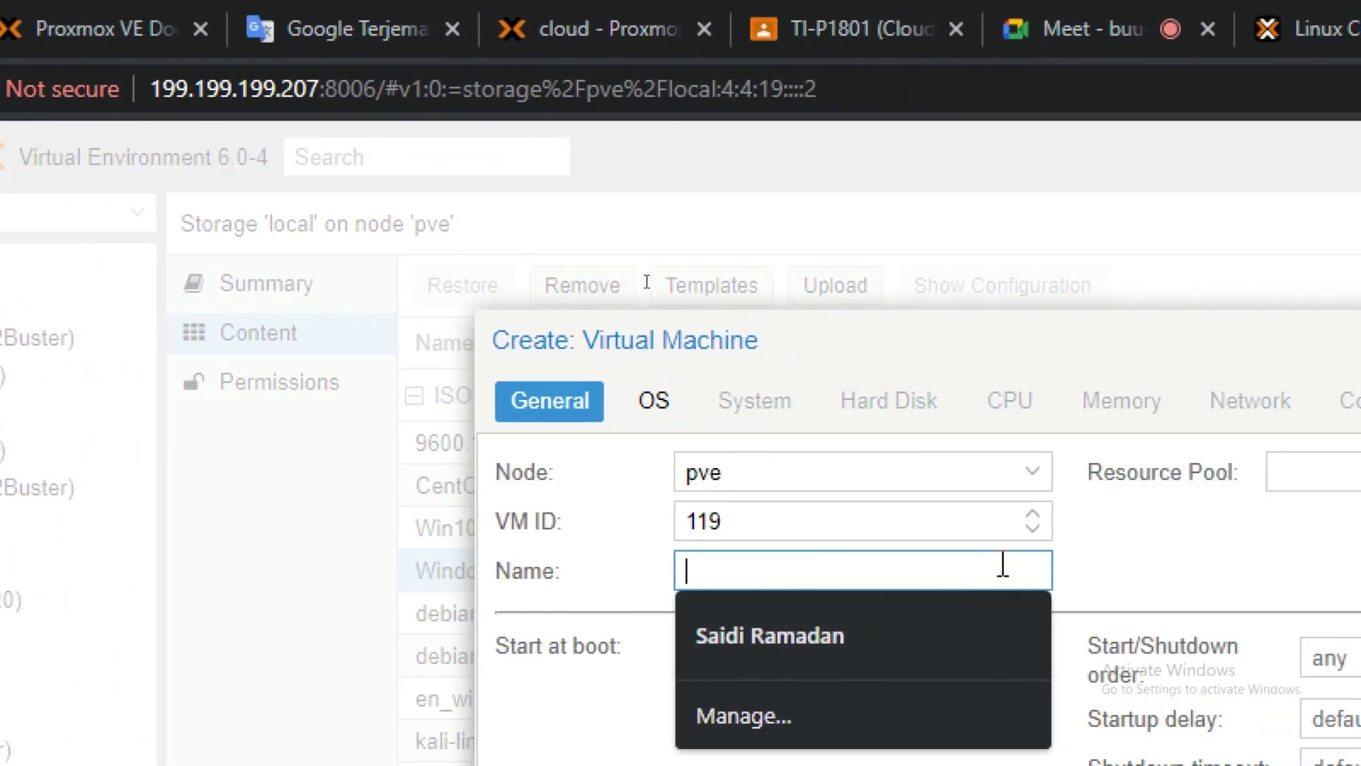
{"action": "type", "text": "W732BIT"}
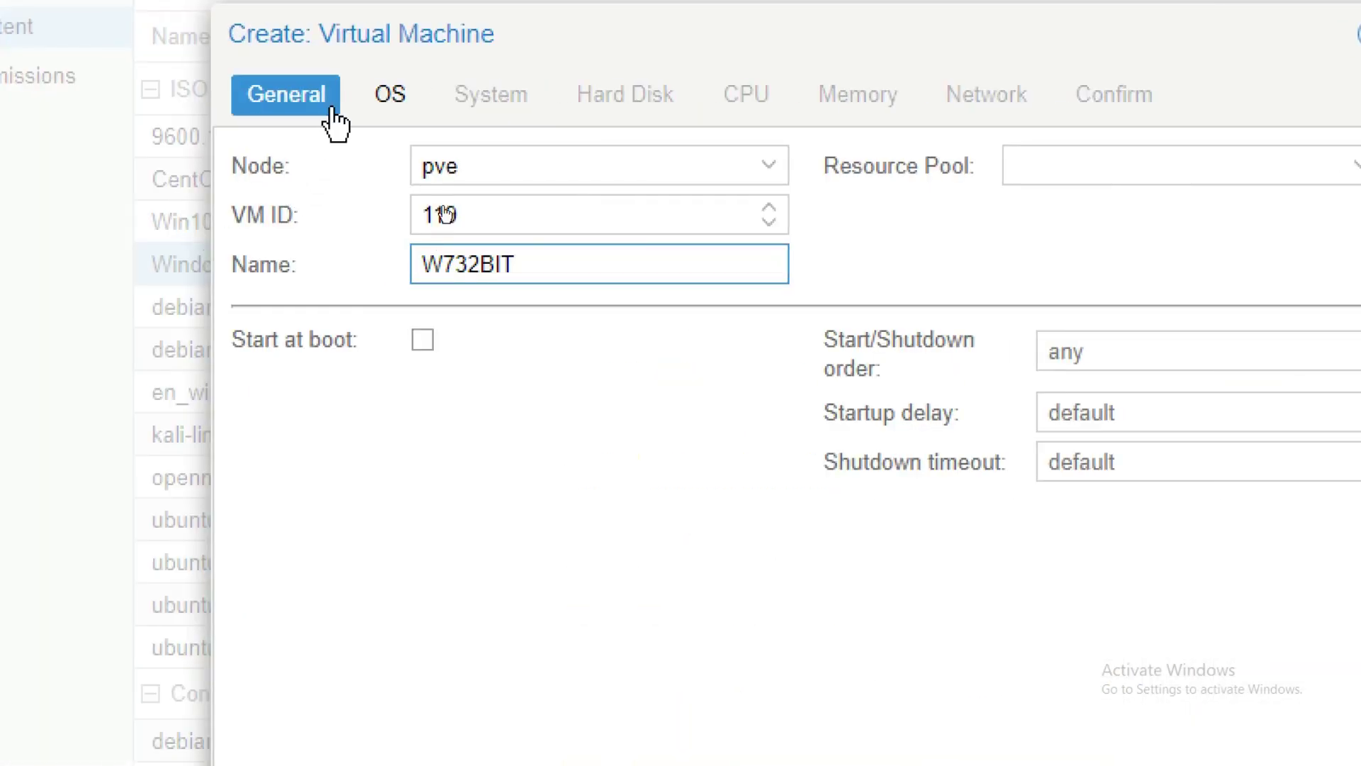
{"action": "left_click", "coordinate": [390, 99]}
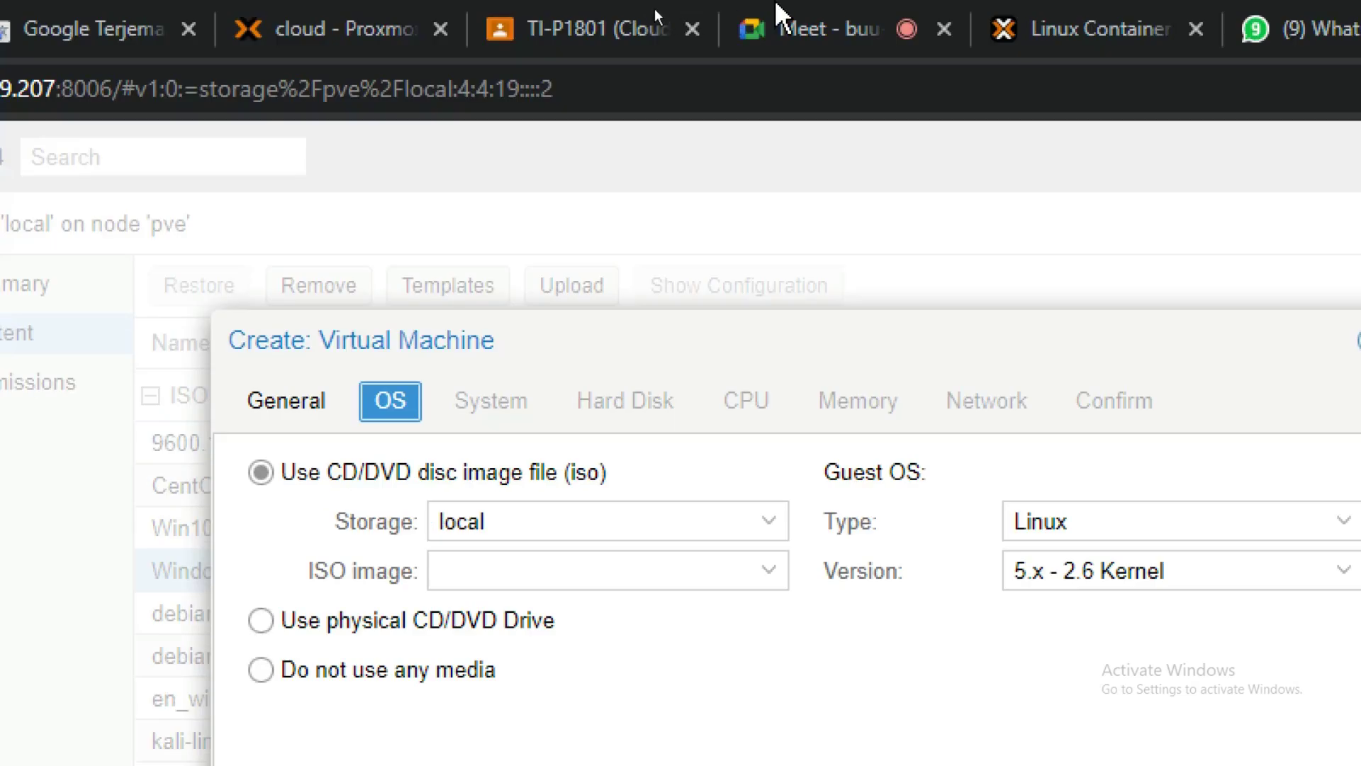
Step: Admit the person waiting to join the Google Meet call, then return to Proxmox
{"action": "left_click", "coordinate": [826, 16]}
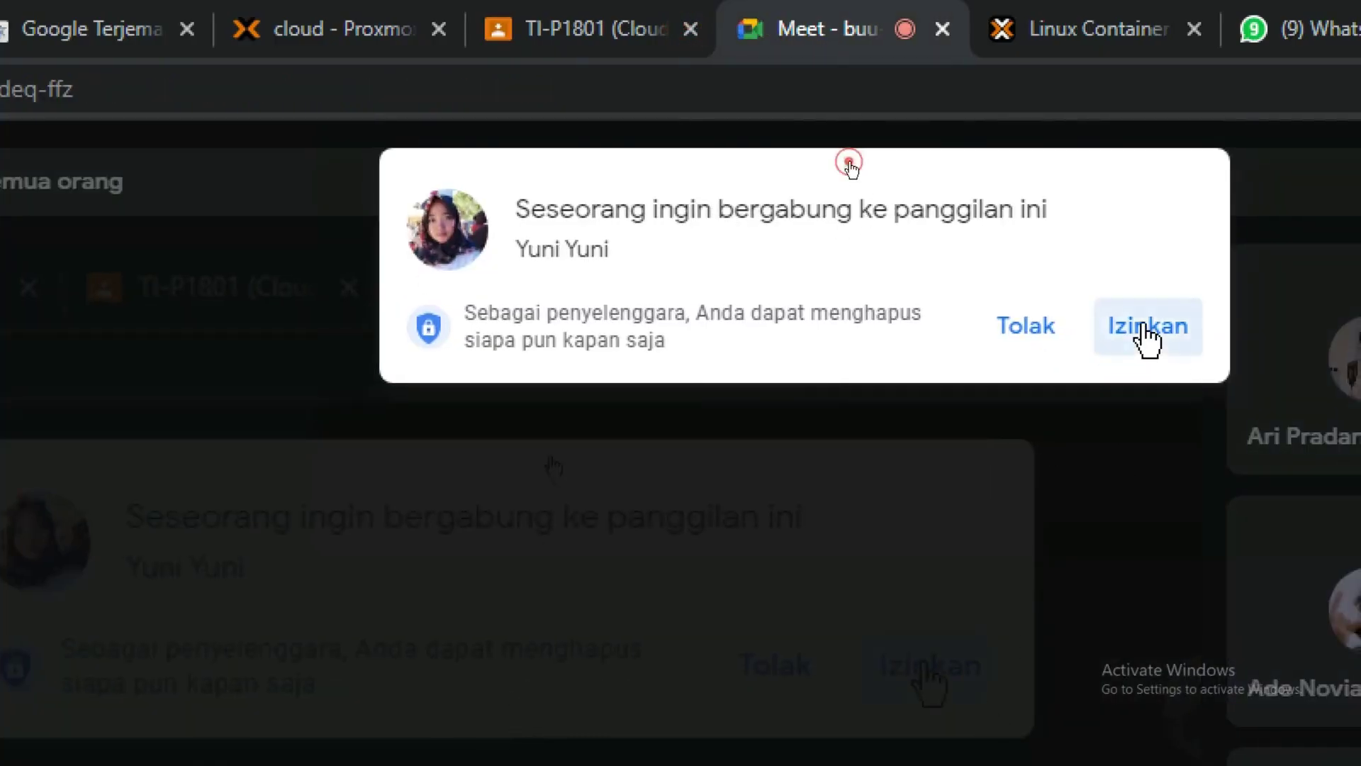
{"action": "left_click", "coordinate": [1141, 323]}
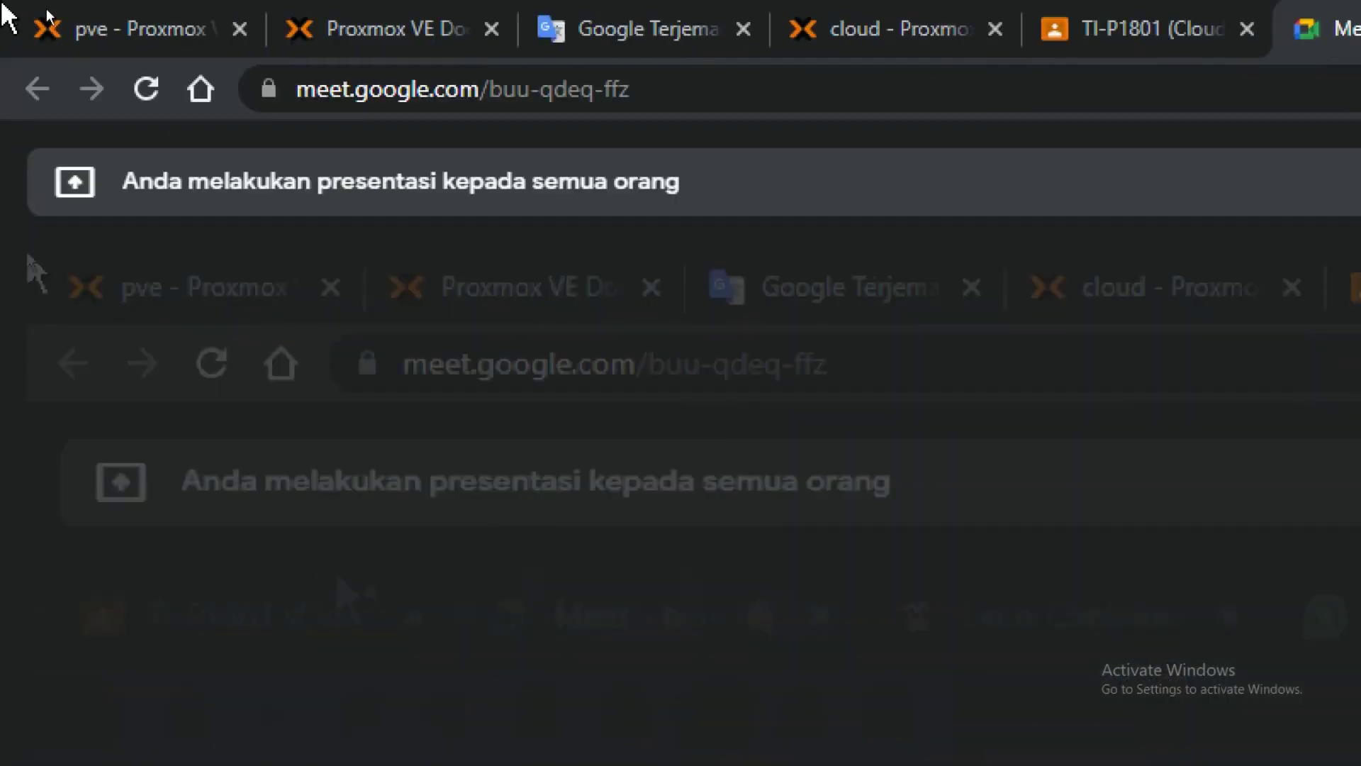
{"action": "left_click", "coordinate": [129, 16]}
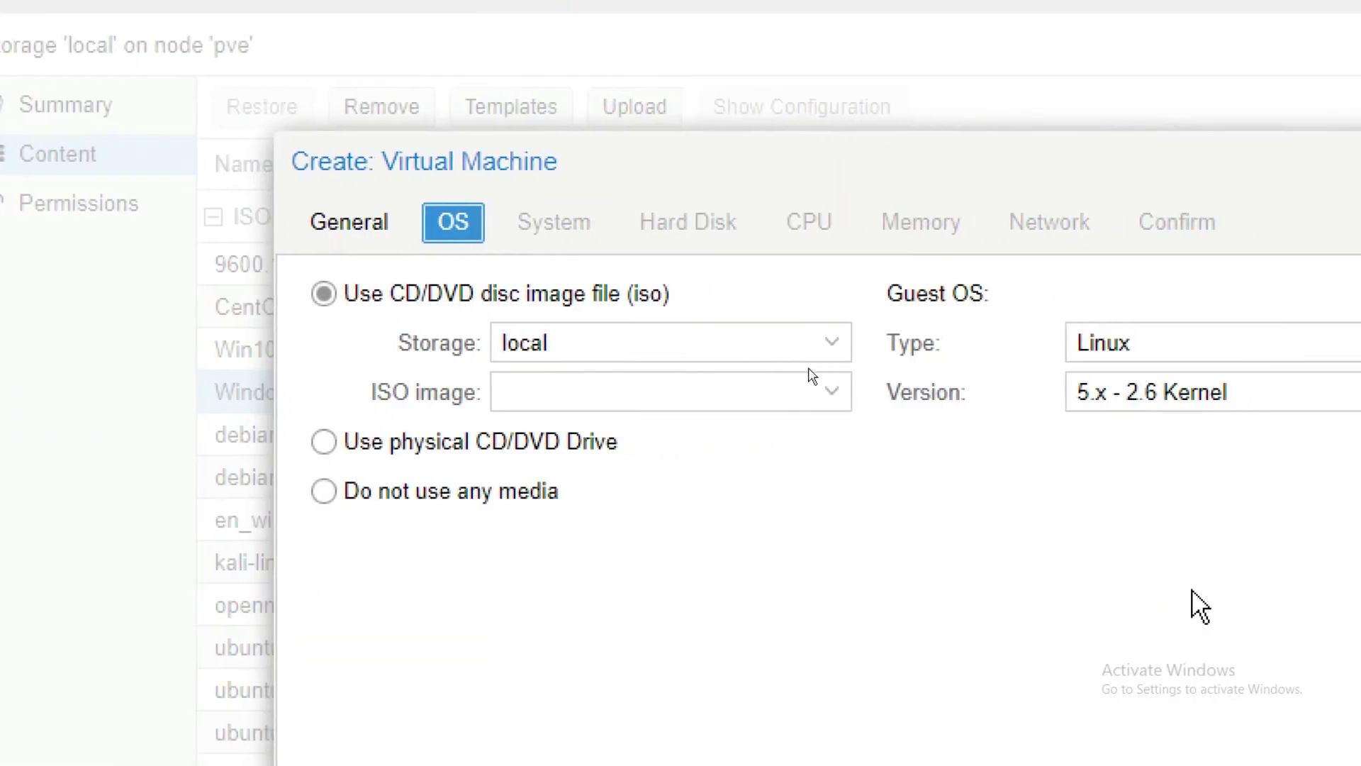
Step: Choose Windows_7_Ultimate__32_Bit_.iso as the VM's ISO image
{"action": "left_click", "coordinate": [840, 393]}
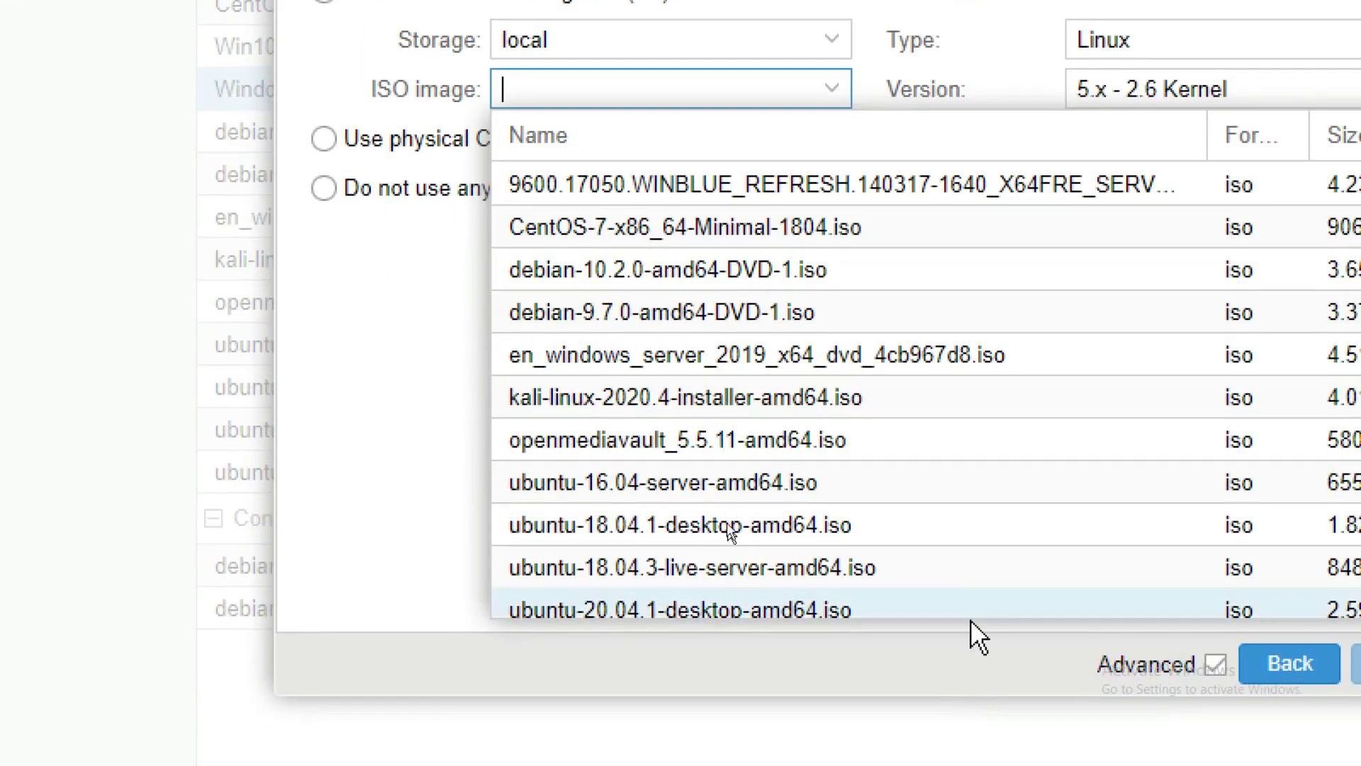
{"action": "scroll", "coordinate": [800, 758], "scroll_direction": "down", "scroll_amount": 1}
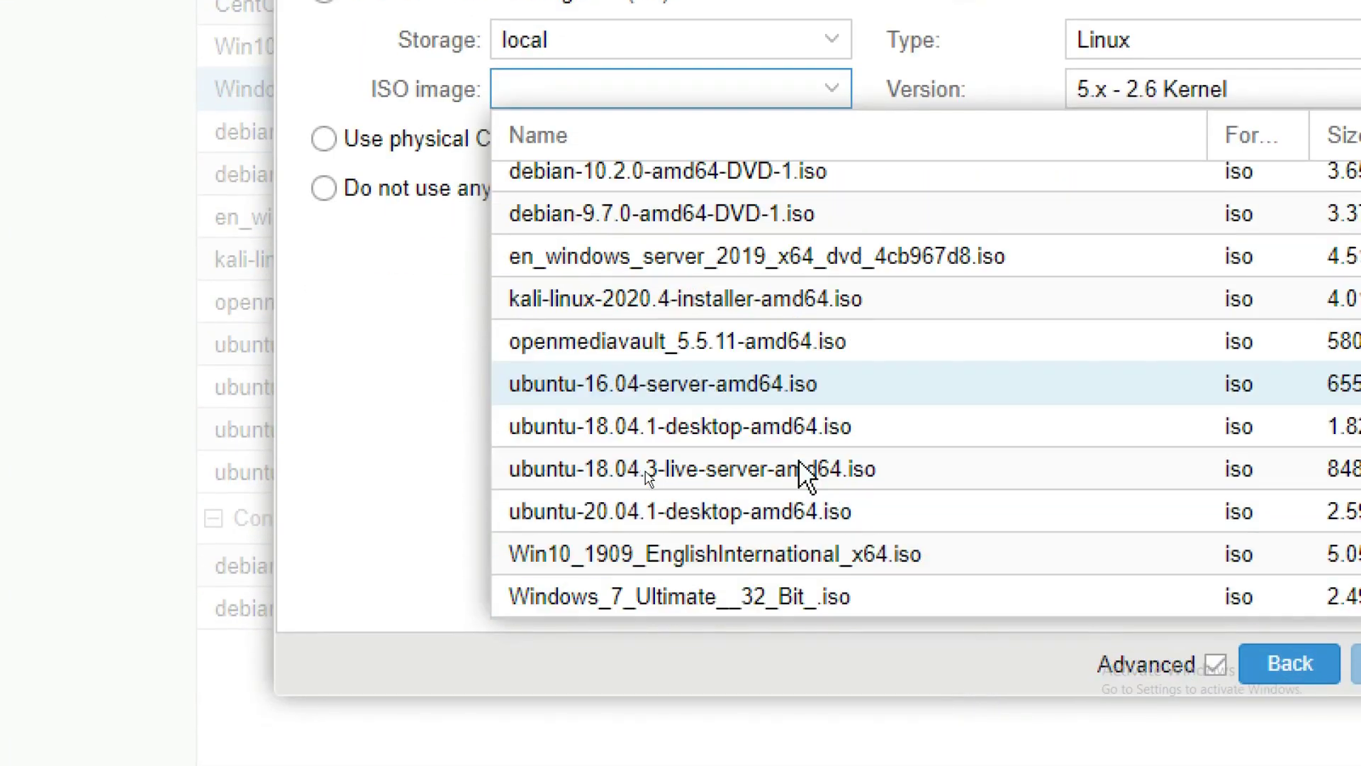
{"action": "left_click", "coordinate": [764, 602]}
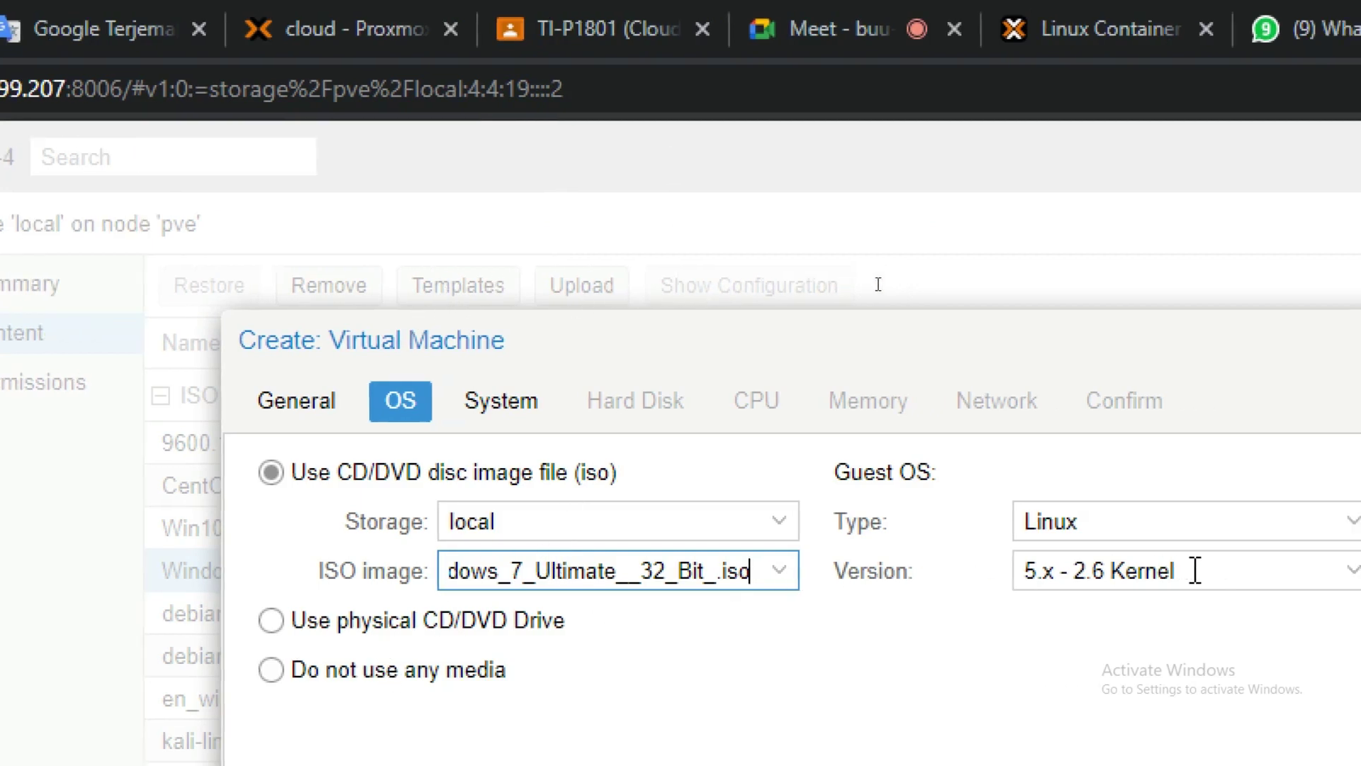
Step: Keep VirtIO SCSI as the VM's SCSI controller in the System settings
{"action": "left_click", "coordinate": [492, 408]}
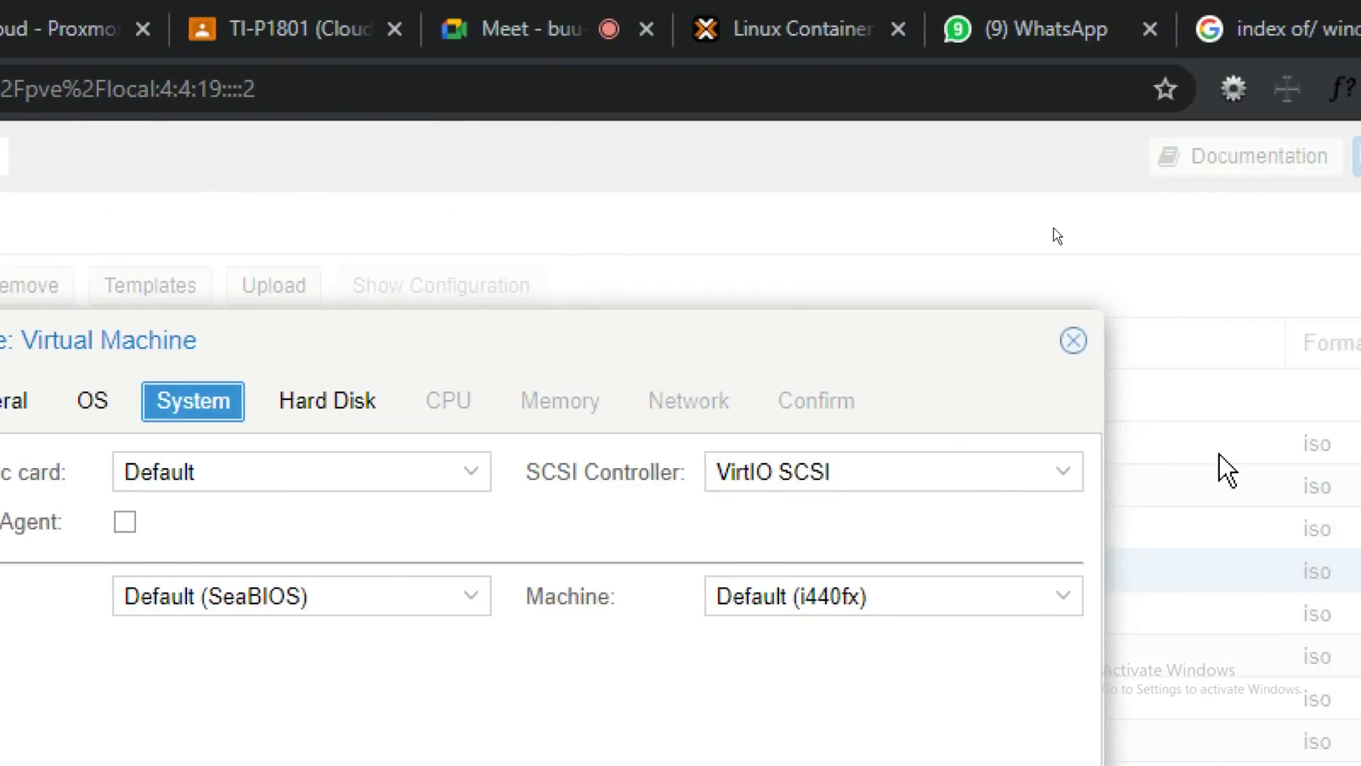
{"action": "left_click", "coordinate": [996, 488]}
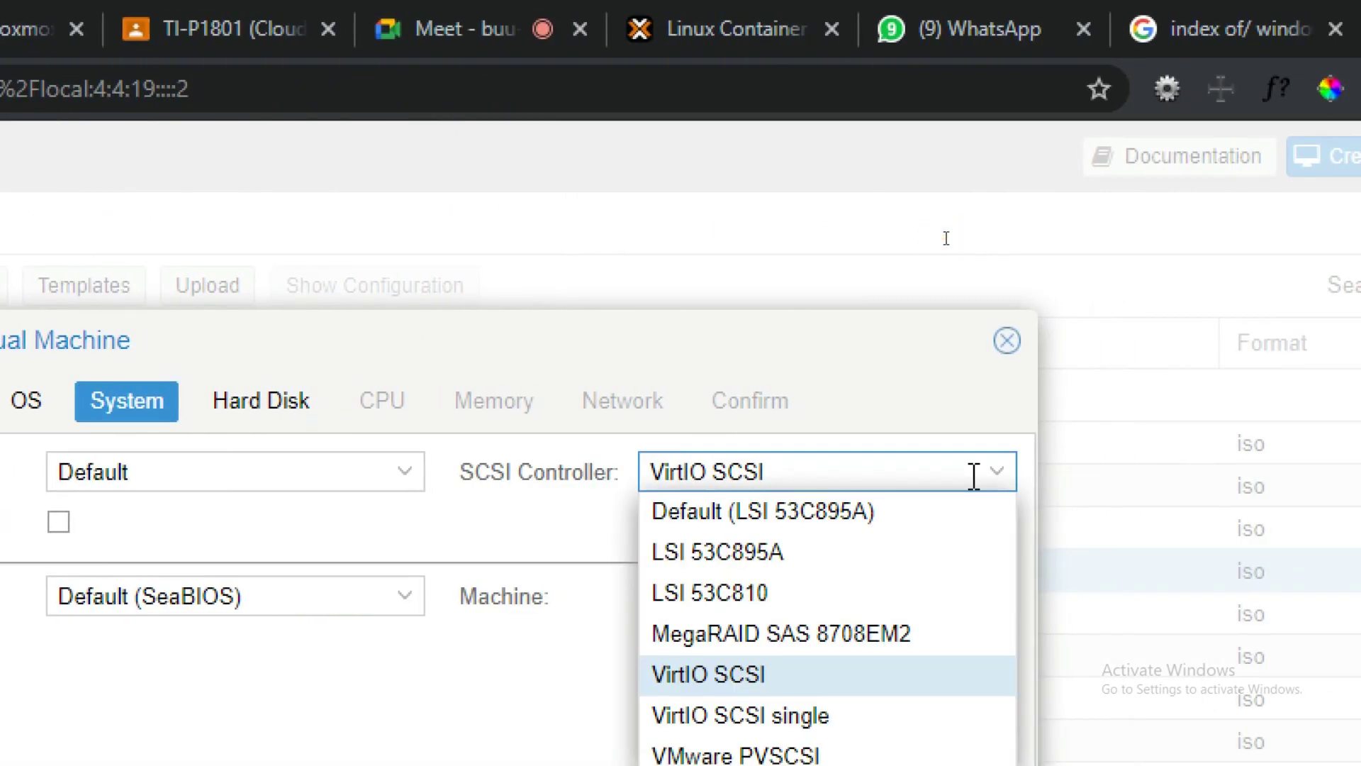
{"action": "left_click", "coordinate": [946, 238]}
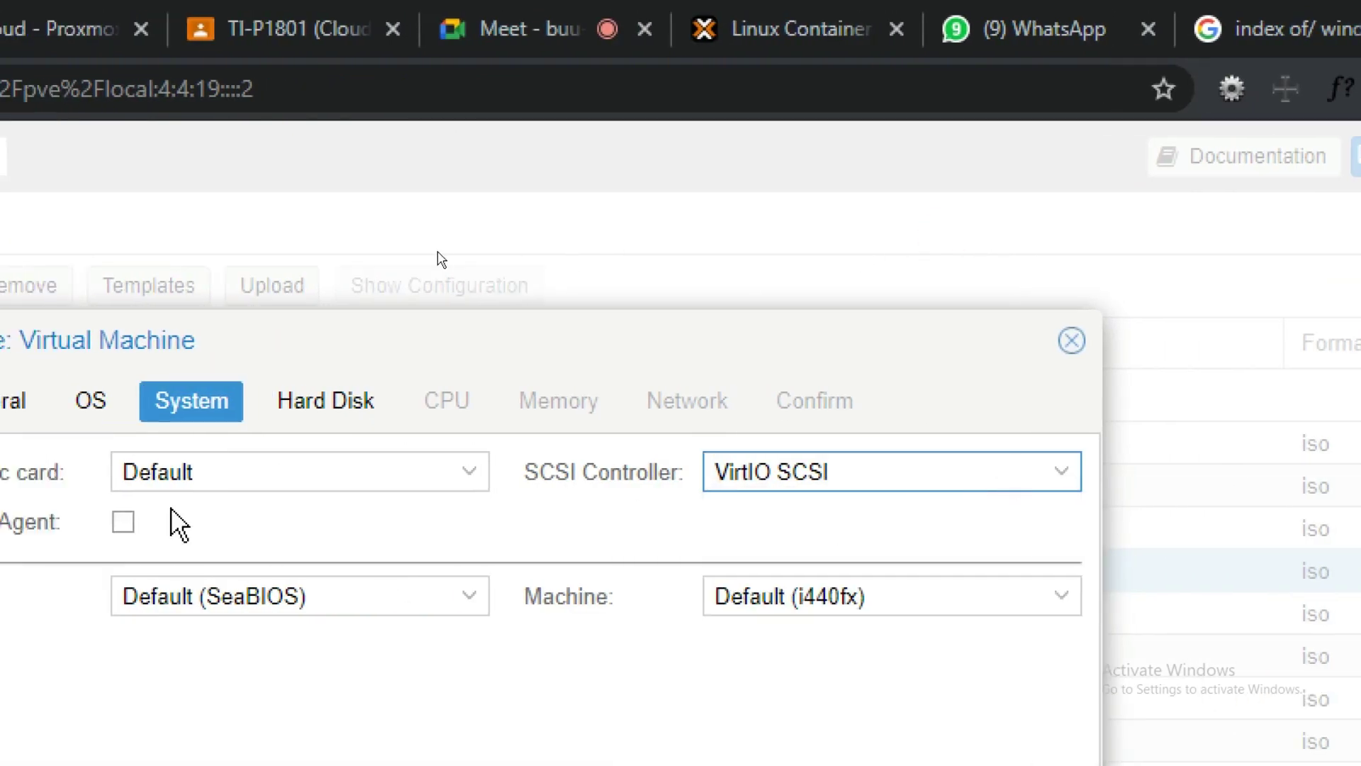
Step: Keep the 32 GiB hard disk on local-lvm storage and advance to CPU settings
{"action": "left_click", "coordinate": [425, 401]}
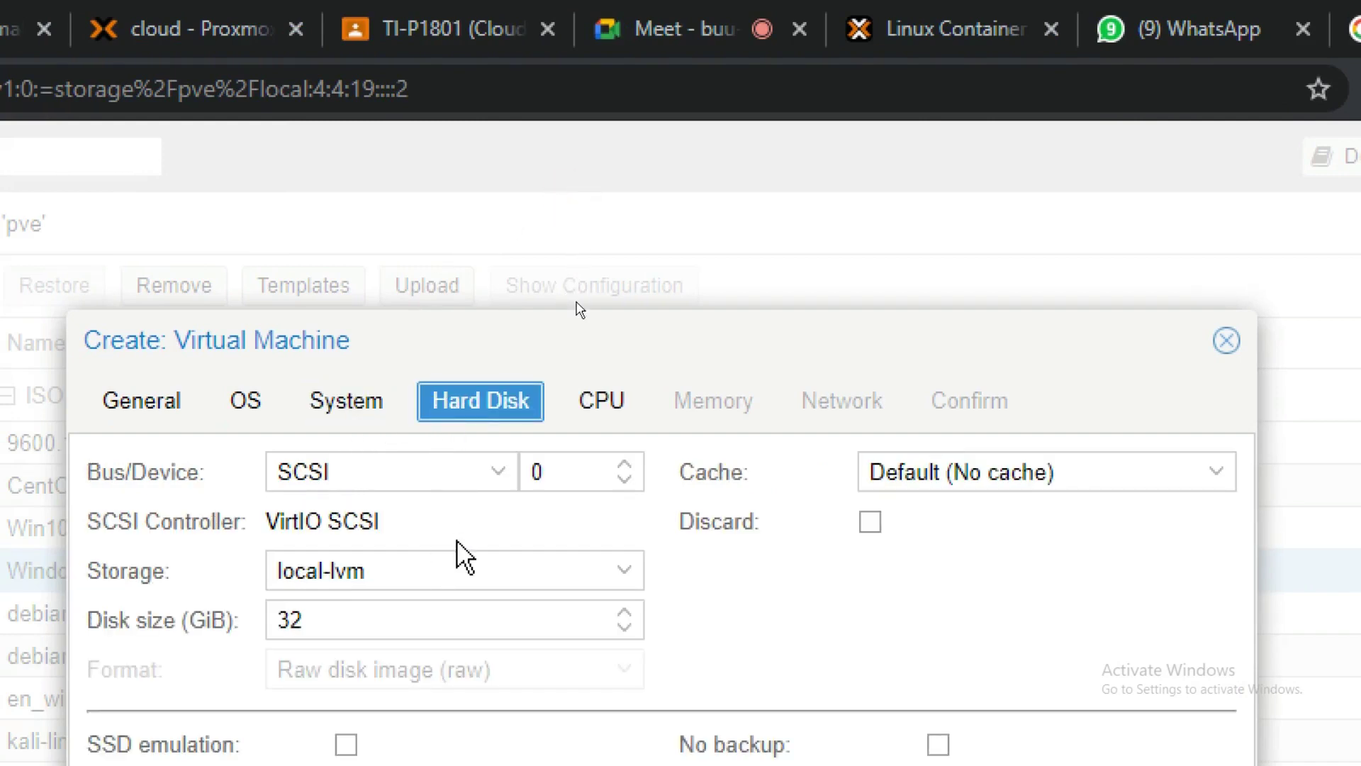
{"action": "double_click", "coordinate": [492, 613]}
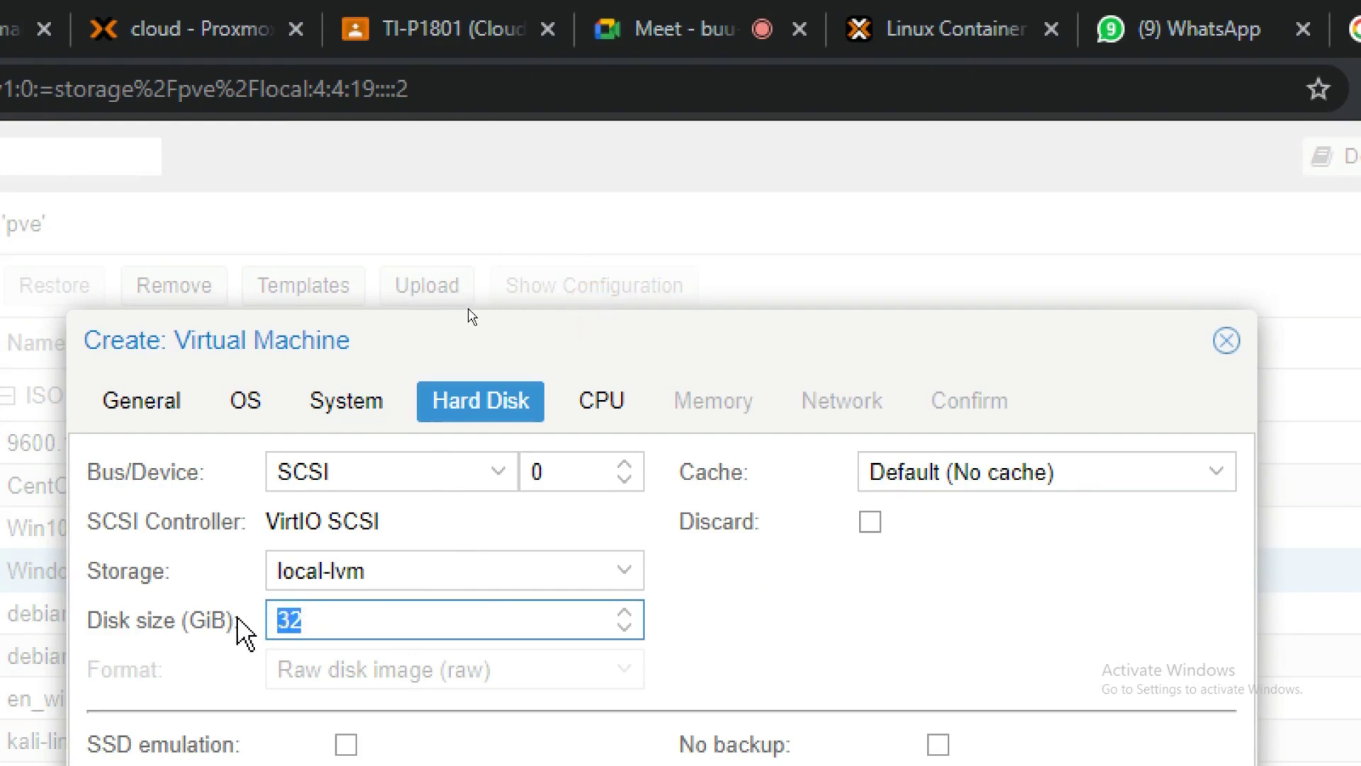
{"action": "left_click", "coordinate": [604, 586]}
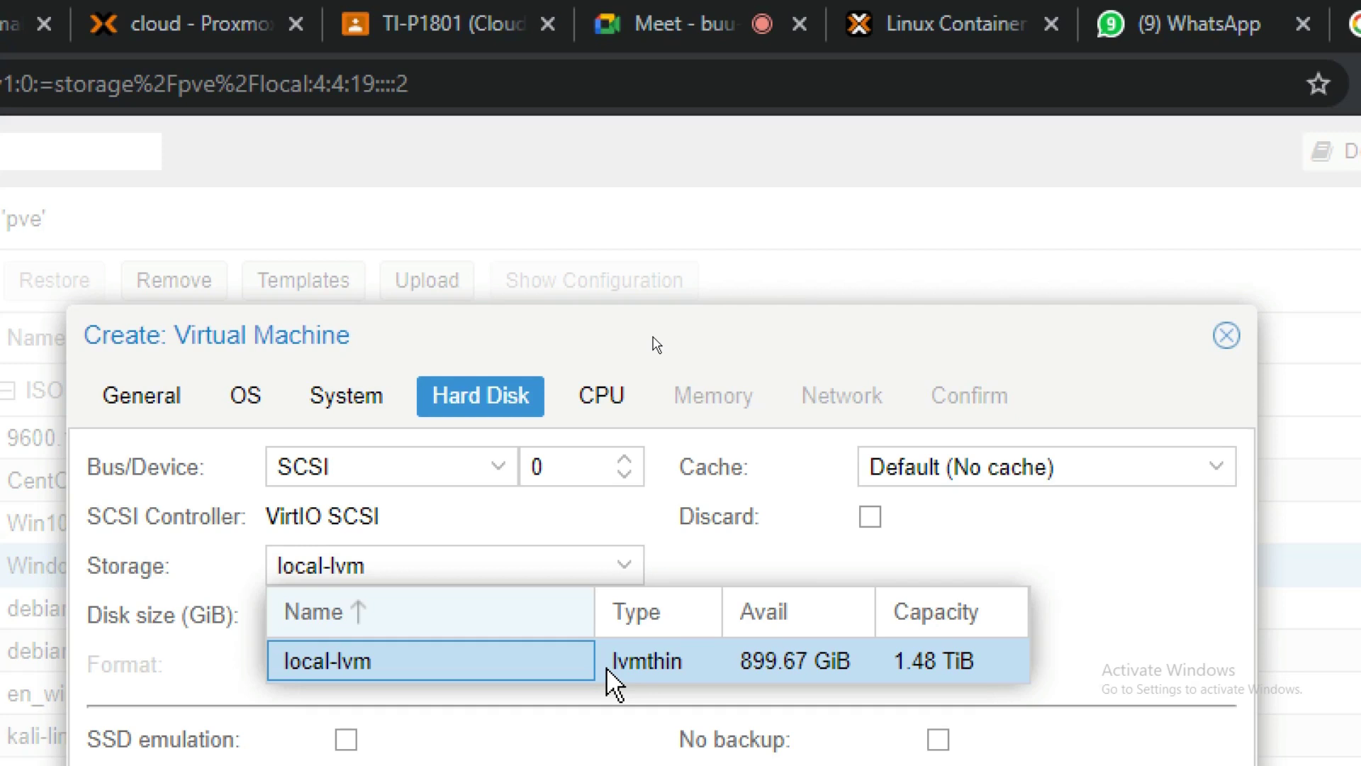
{"action": "left_click", "coordinate": [606, 666]}
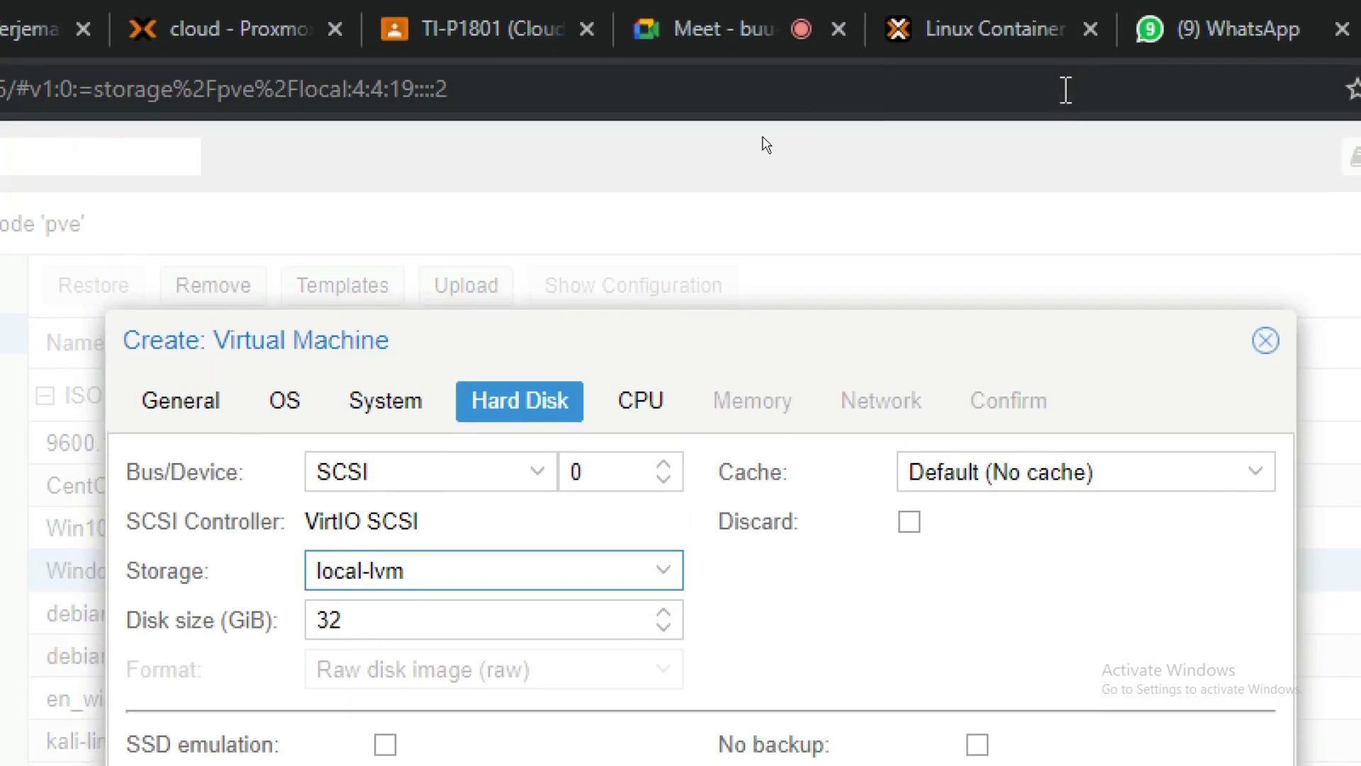
{"action": "left_click", "coordinate": [661, 401]}
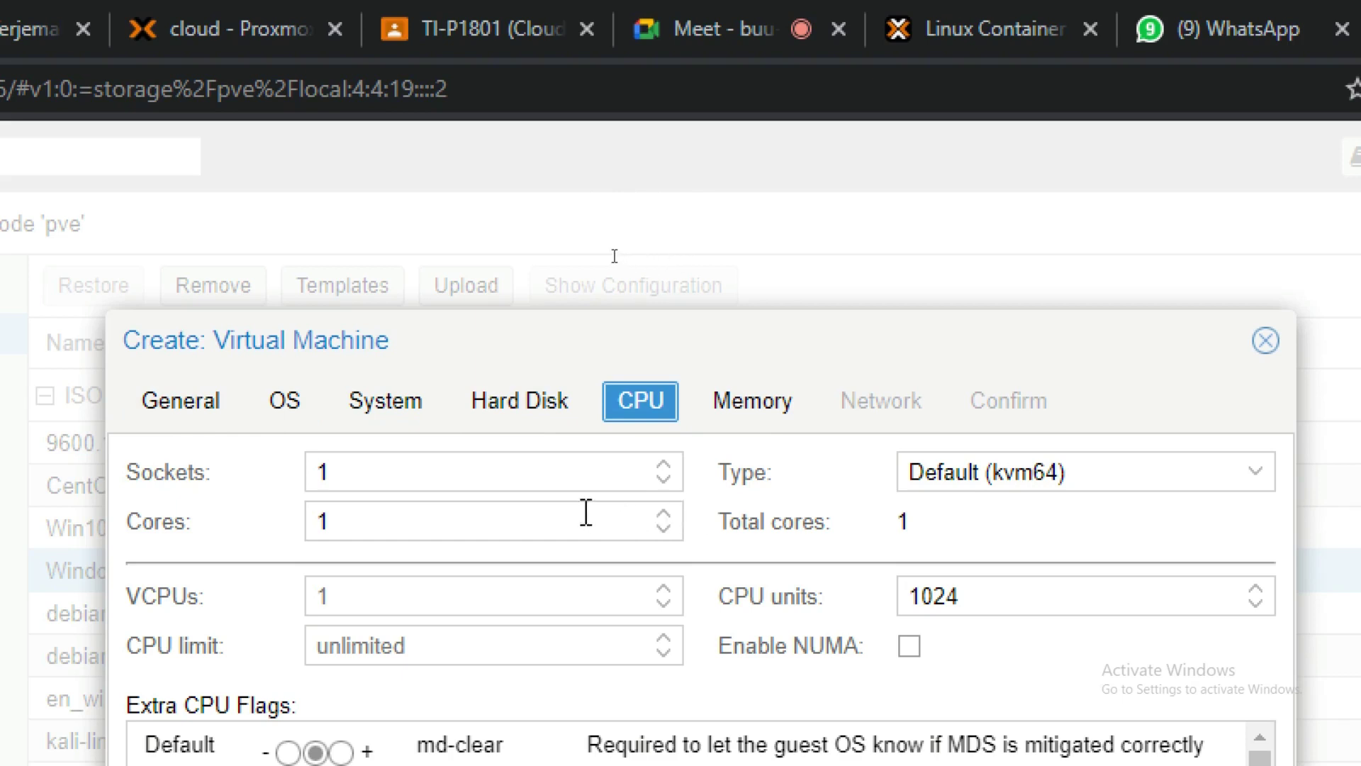
Step: Leave CPU defaults and set the VM's memory to 2048 MiB, continuing to Network
{"action": "left_click", "coordinate": [473, 476]}
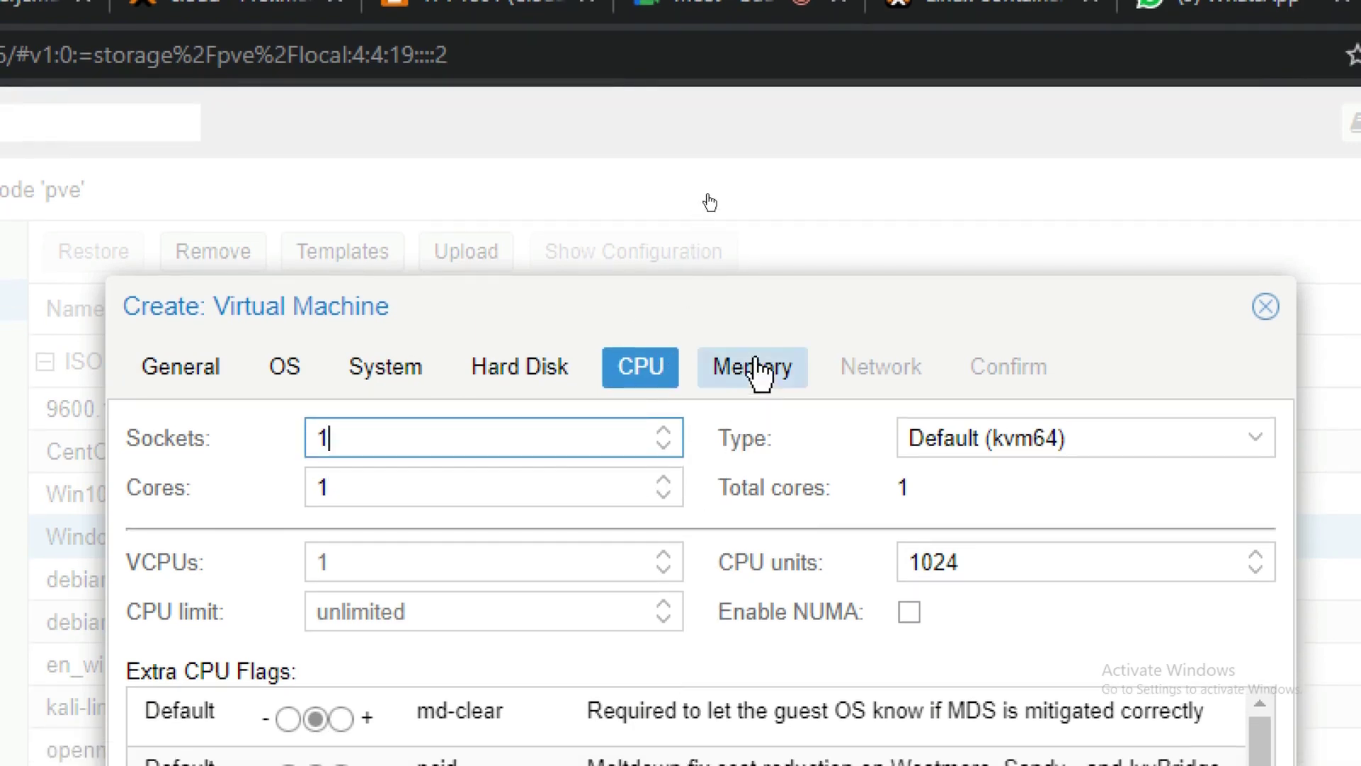
{"action": "left_click", "coordinate": [757, 365]}
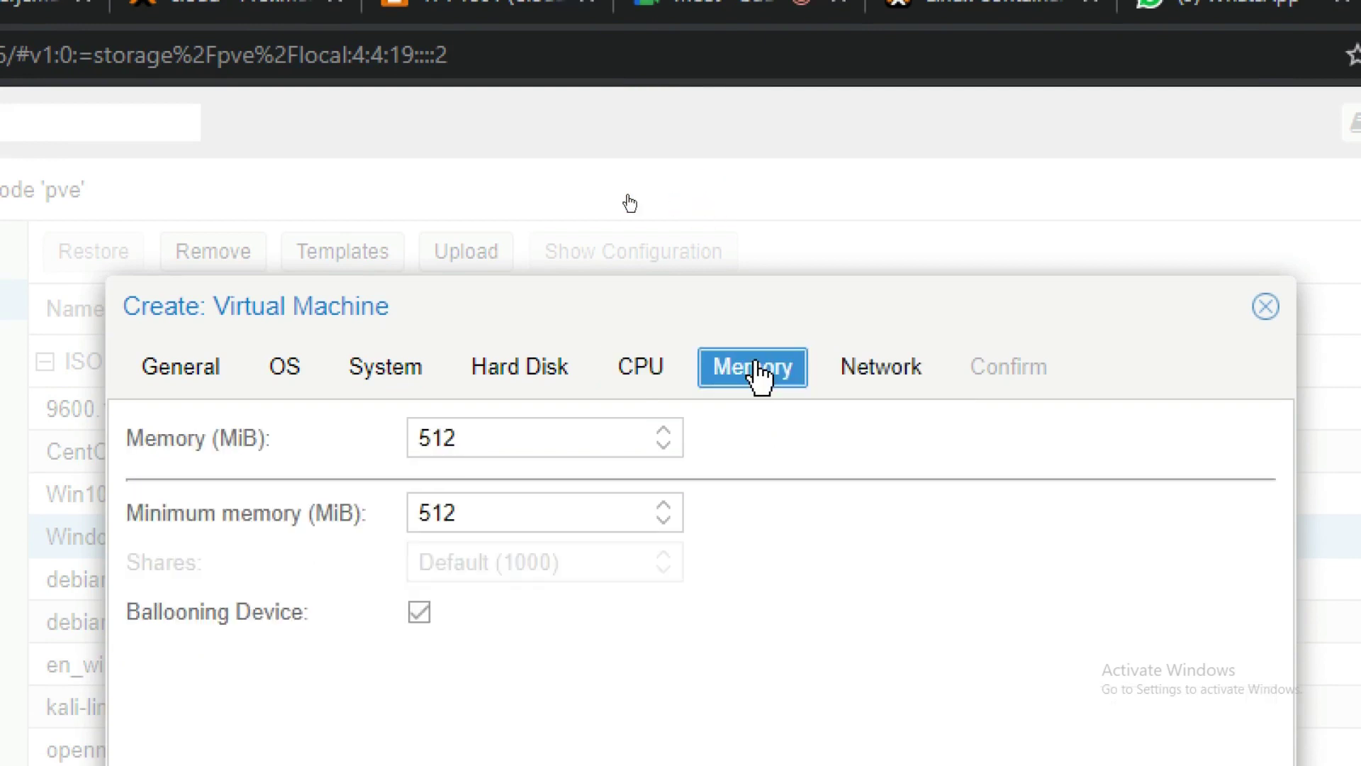
{"action": "double_click", "coordinate": [568, 444]}
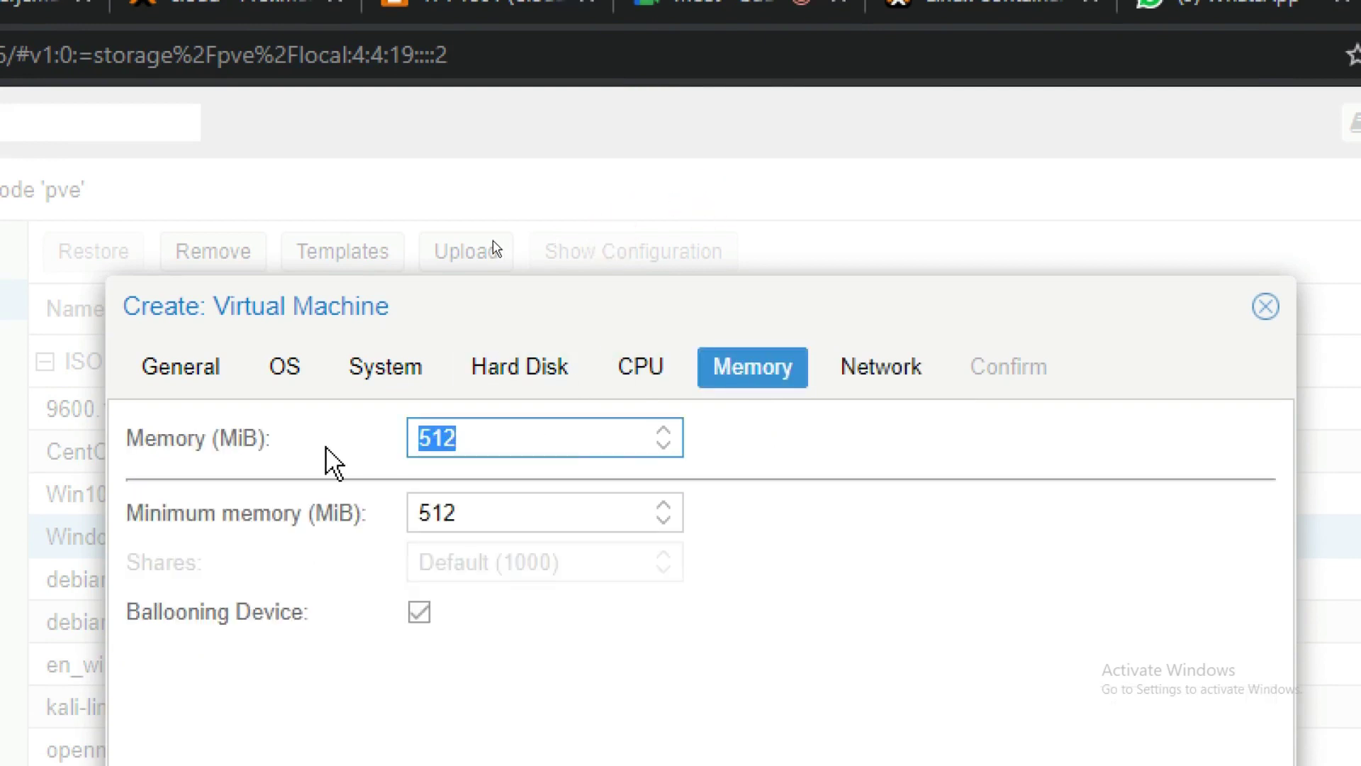
{"action": "type", "text": "1024"}
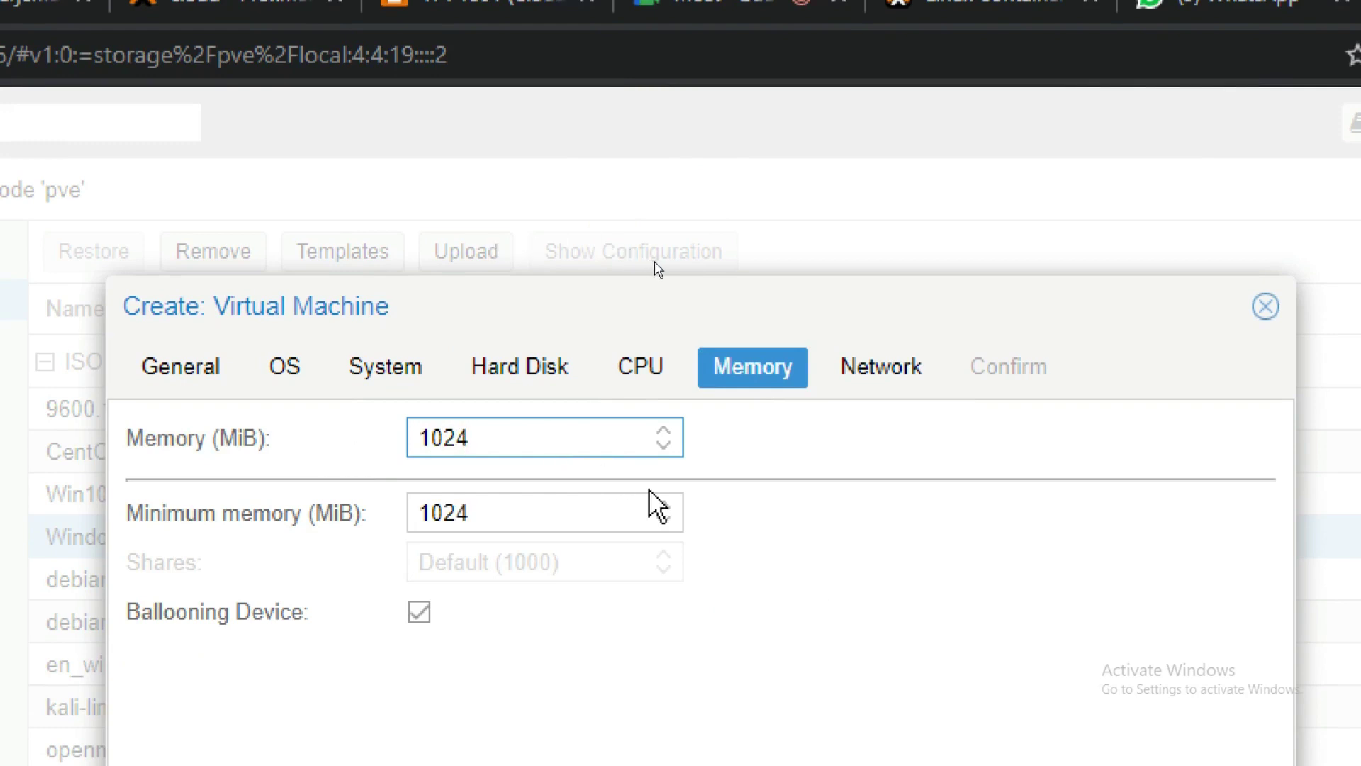
{"action": "double_click", "coordinate": [432, 438]}
{"action": "type", "text": "2048"}
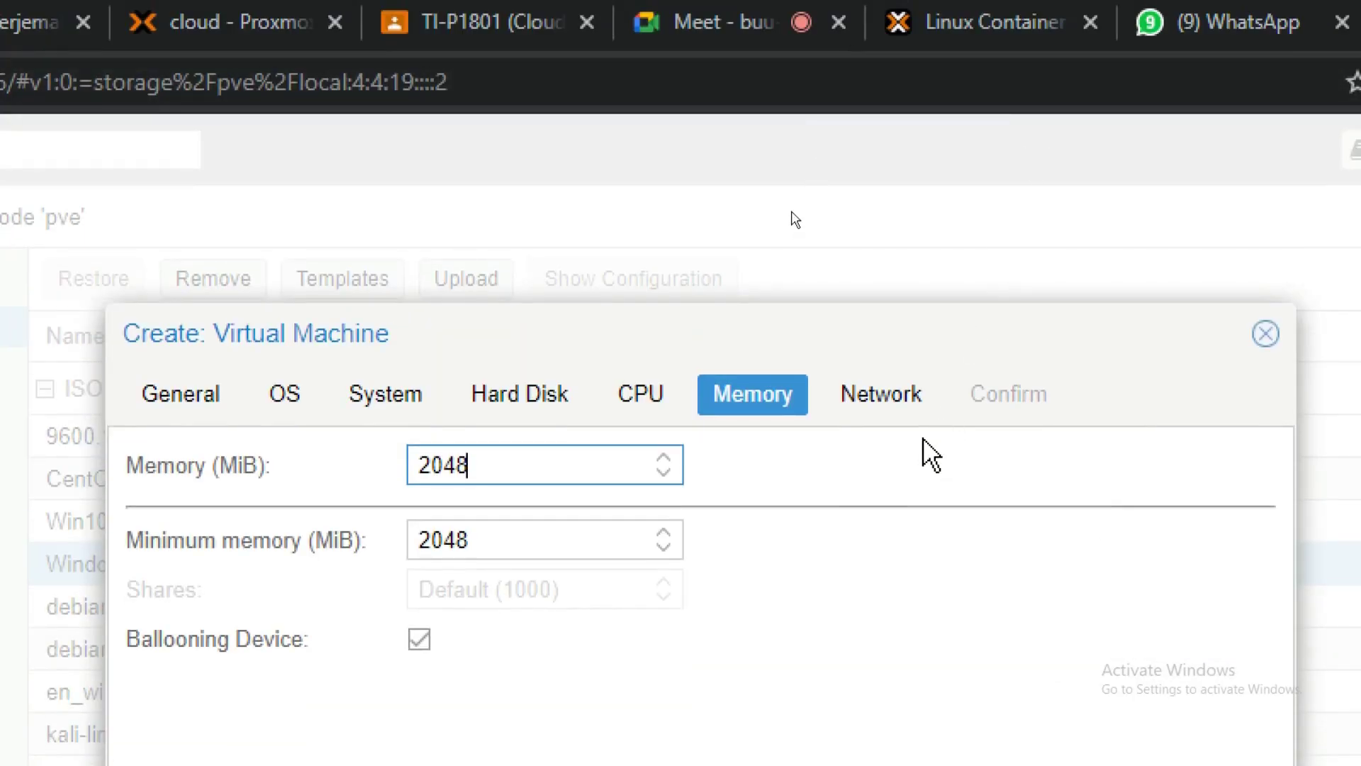
{"action": "left_click", "coordinate": [919, 403]}
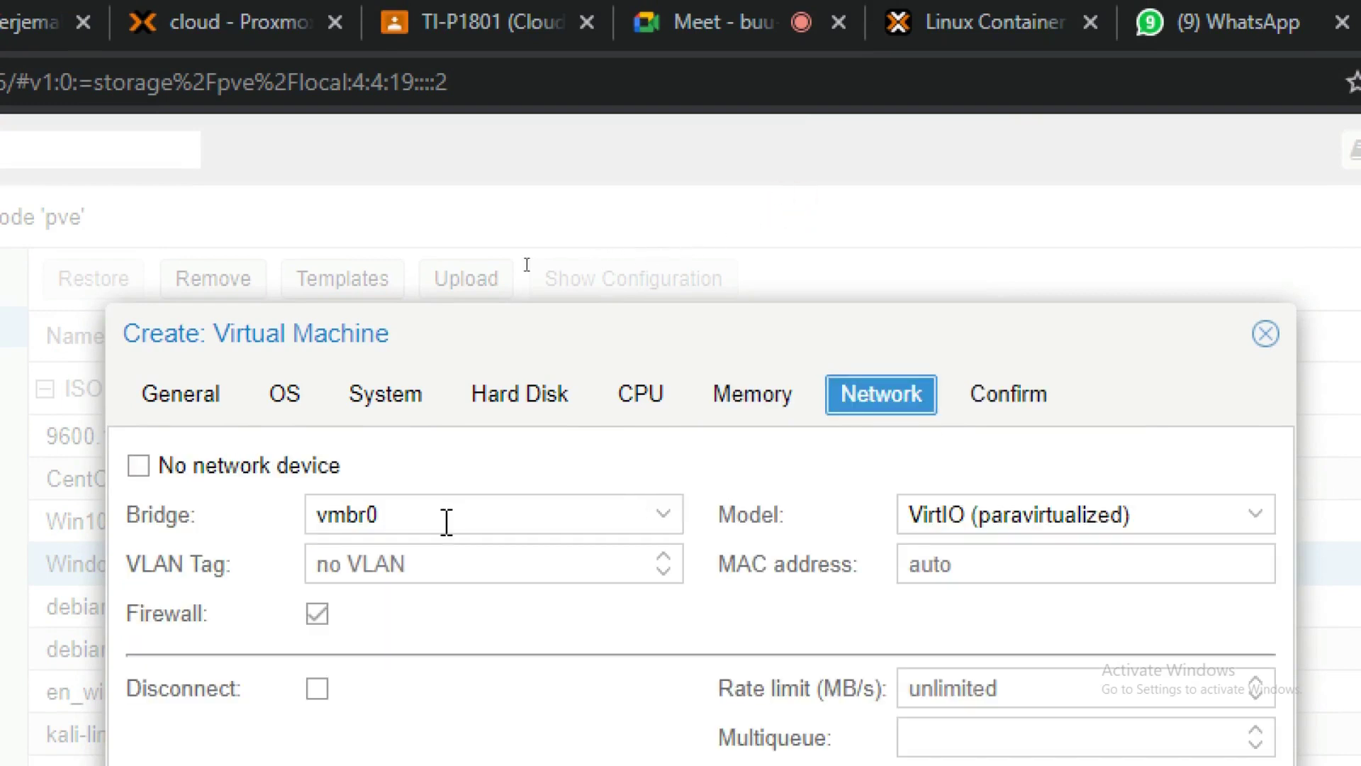
Step: Keep bridge vmbr0 and set the network card model to Intel E1000
{"action": "left_click", "coordinate": [549, 516]}
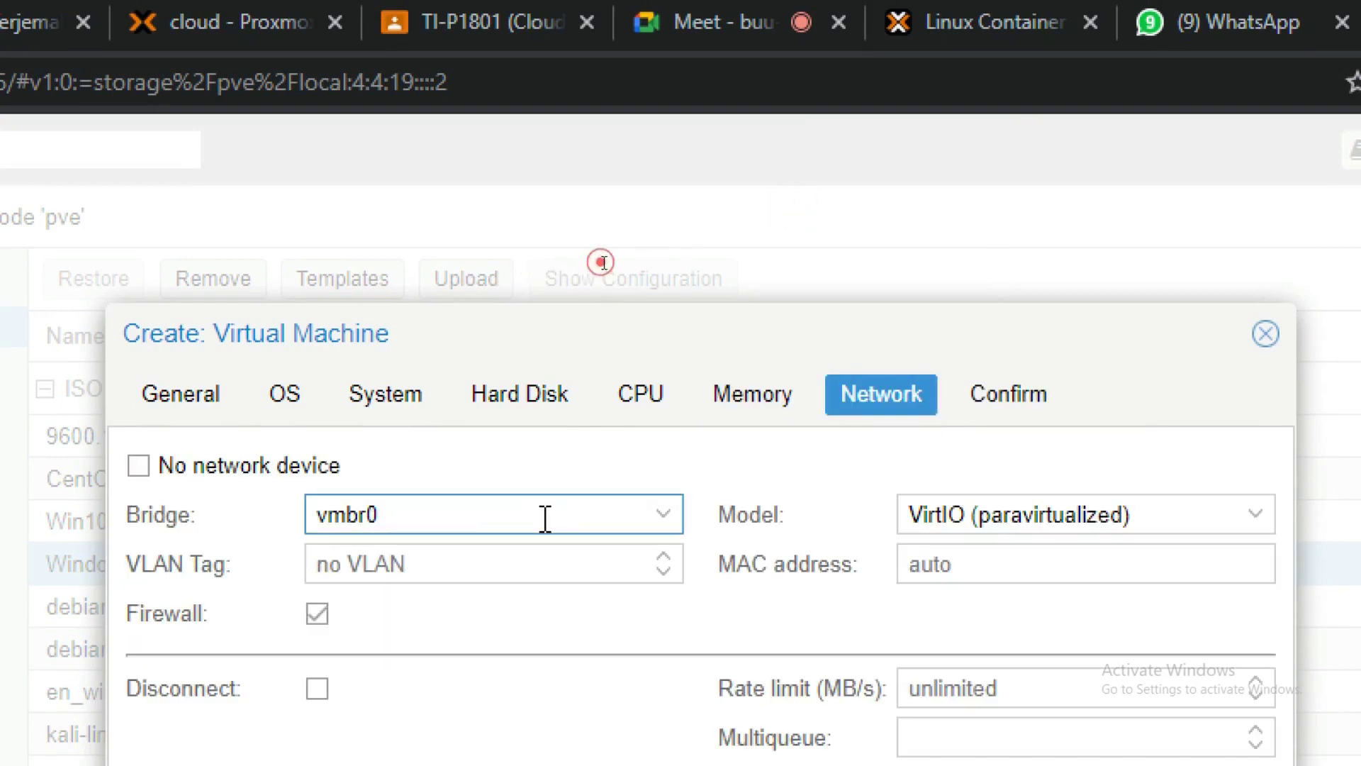
{"action": "left_click", "coordinate": [605, 262]}
{"action": "left_click", "coordinate": [552, 516]}
{"action": "left_click", "coordinate": [550, 517]}
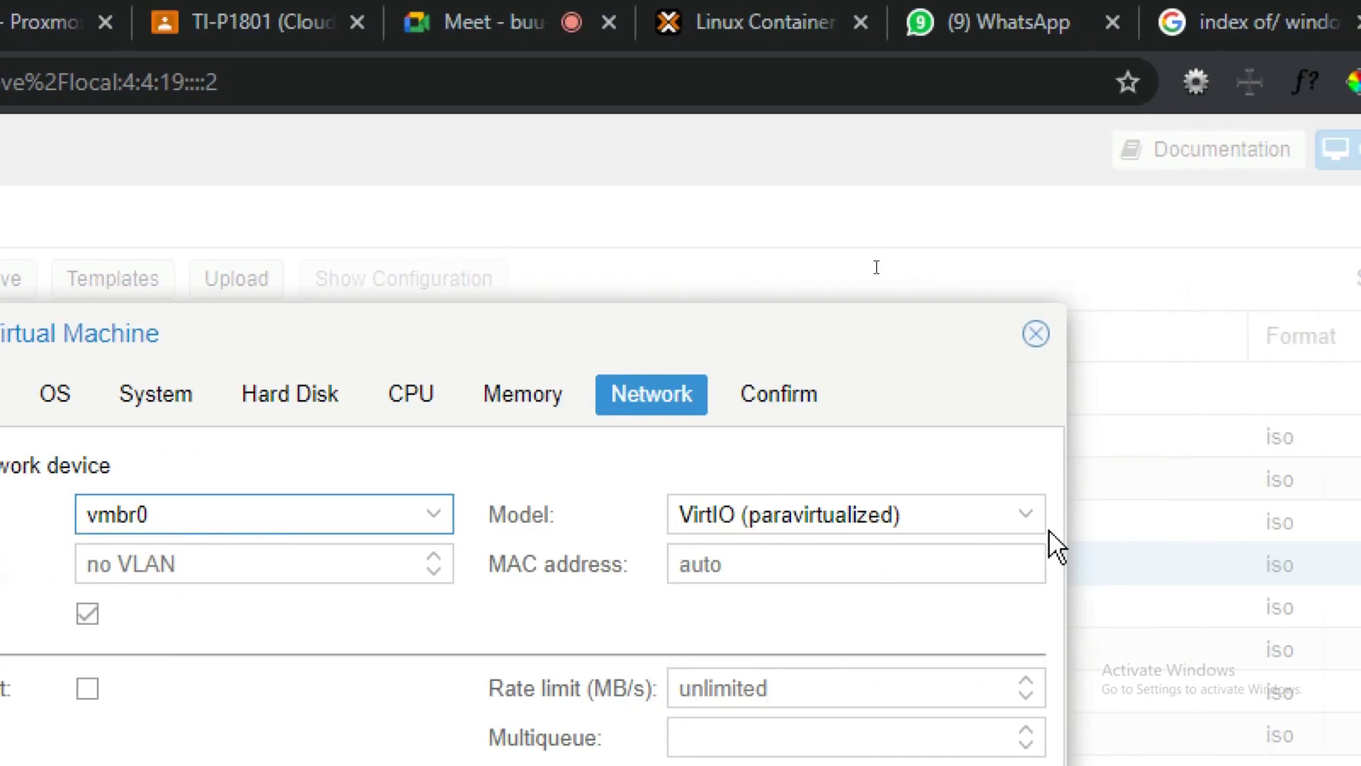
{"action": "left_click", "coordinate": [788, 524]}
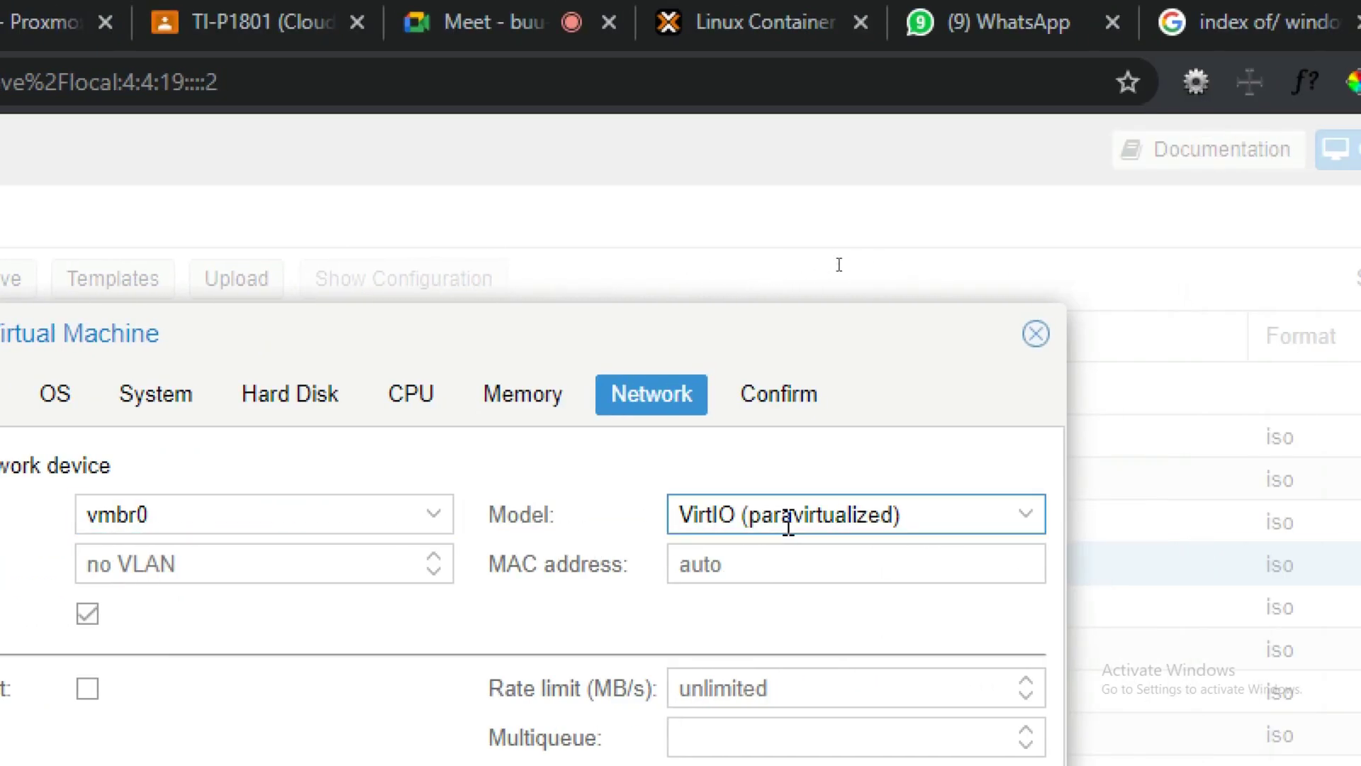
{"action": "left_click", "coordinate": [788, 524]}
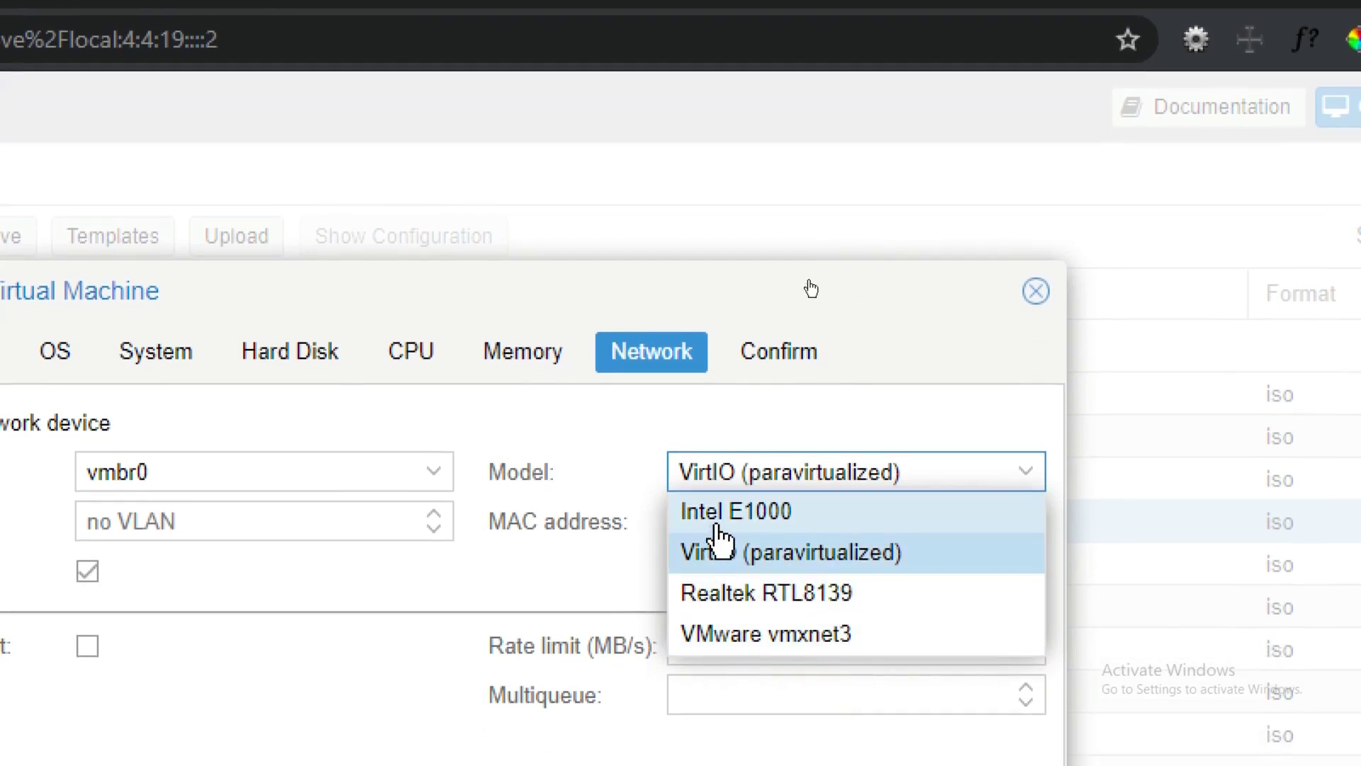
{"action": "left_click", "coordinate": [718, 526]}
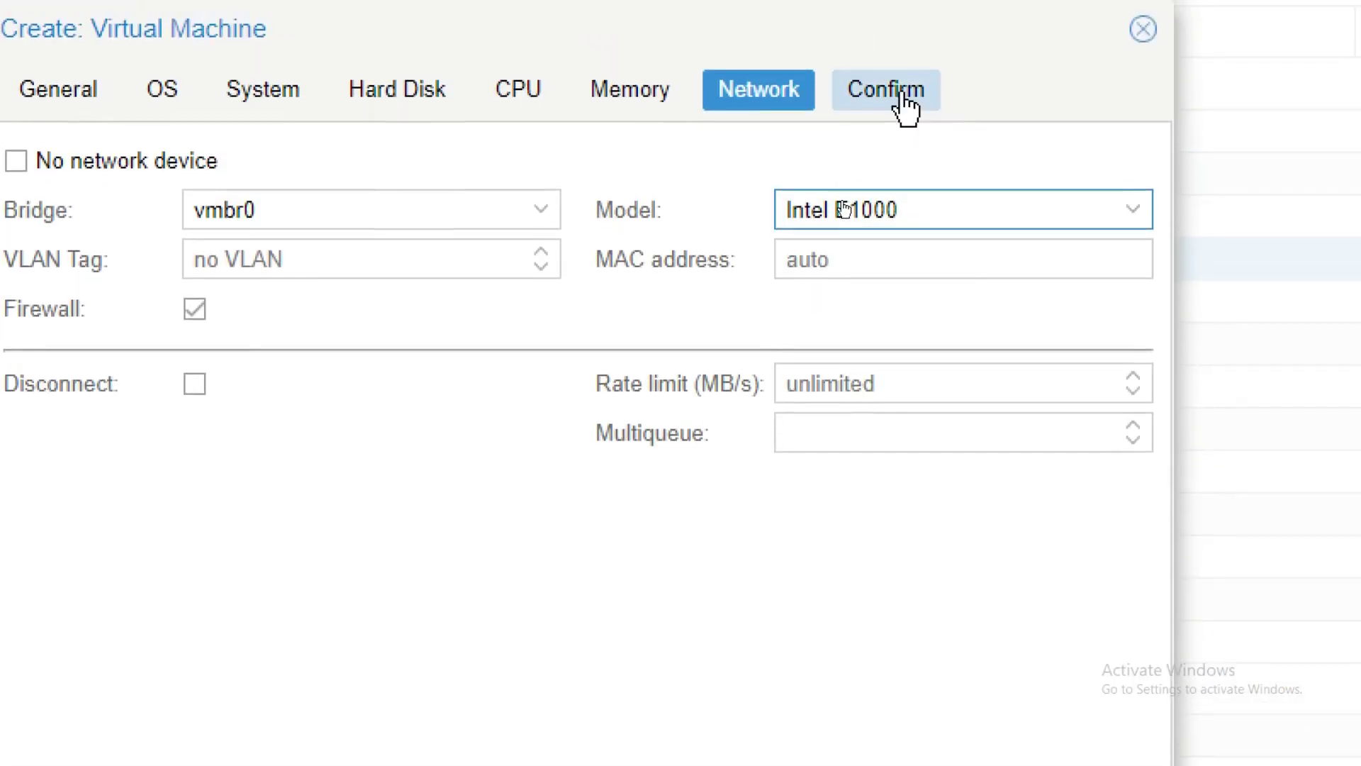
Step: Finish the wizard with Start after created ticked, then select VM 119 (W732BIT)
{"action": "left_click", "coordinate": [896, 97]}
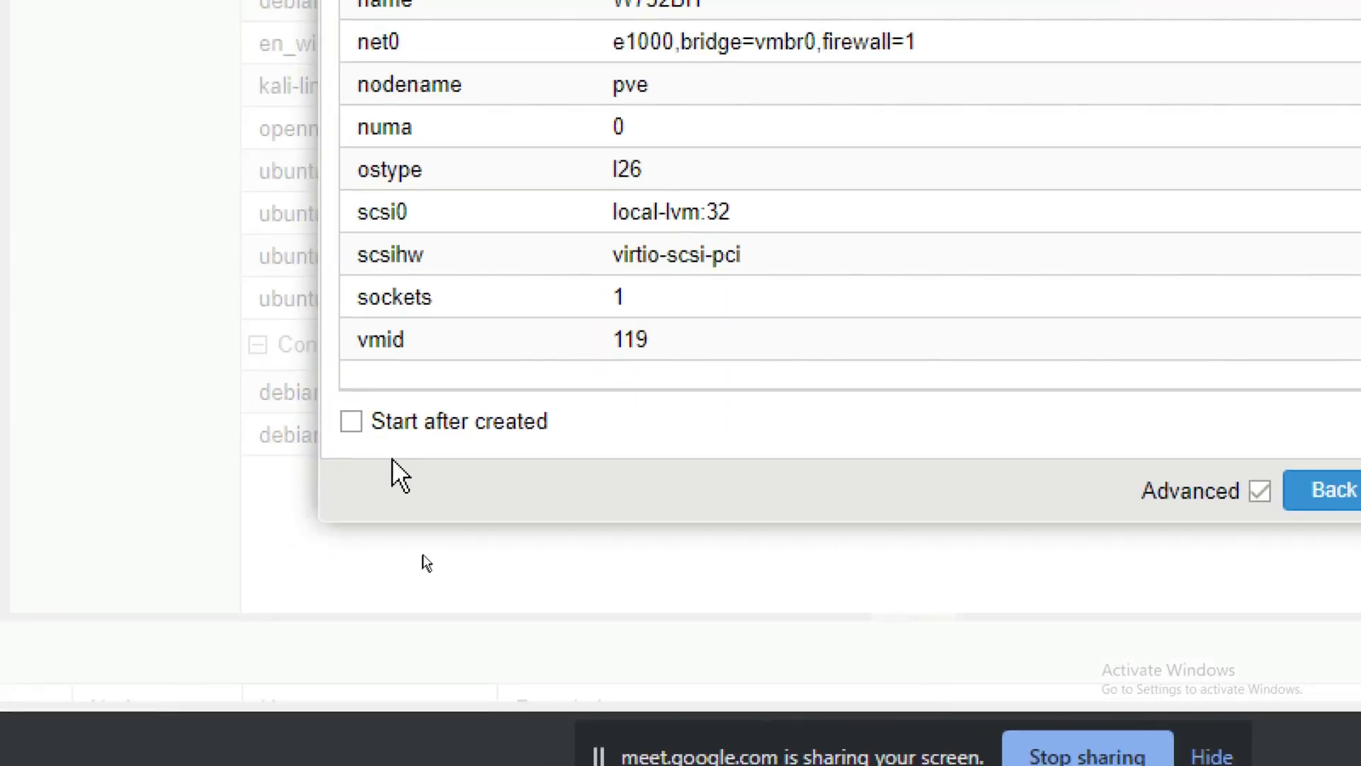
{"action": "left_click", "coordinate": [457, 424]}
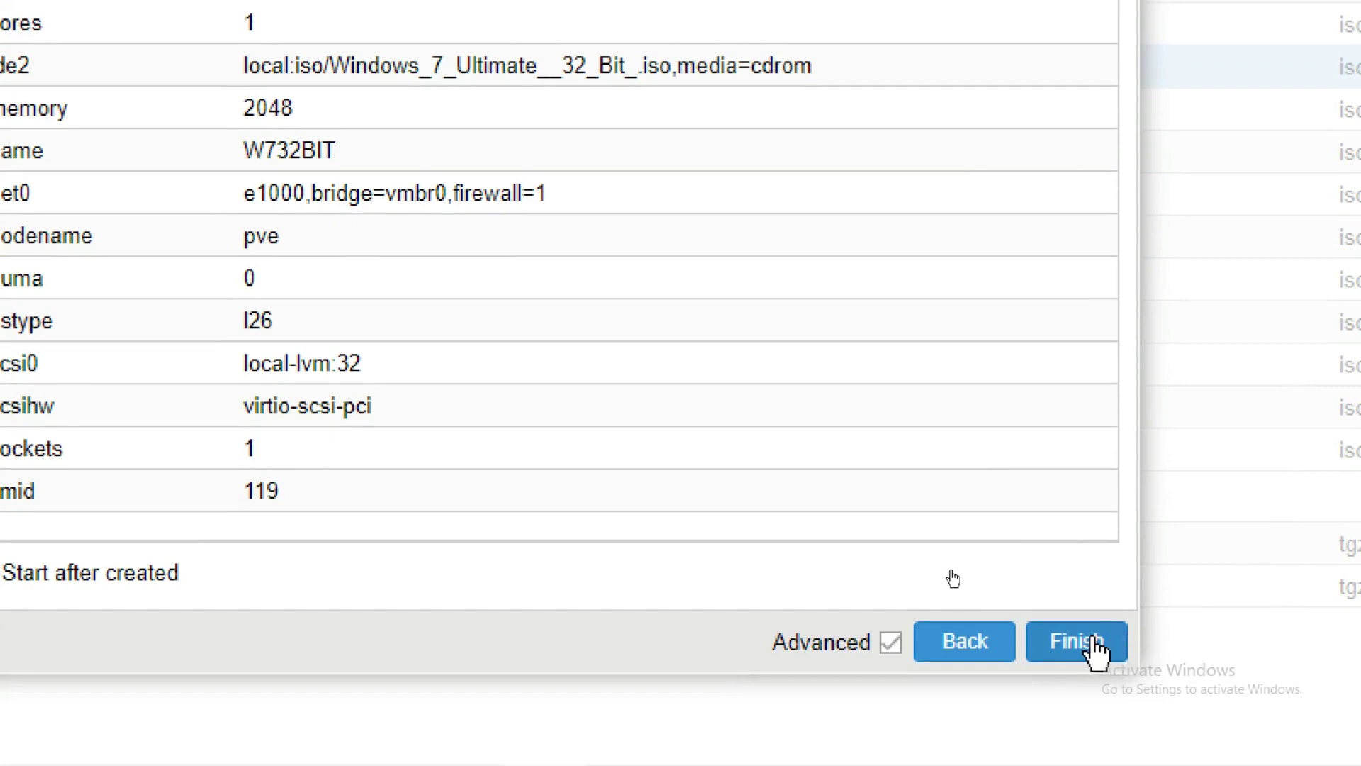
{"action": "left_click", "coordinate": [1083, 641]}
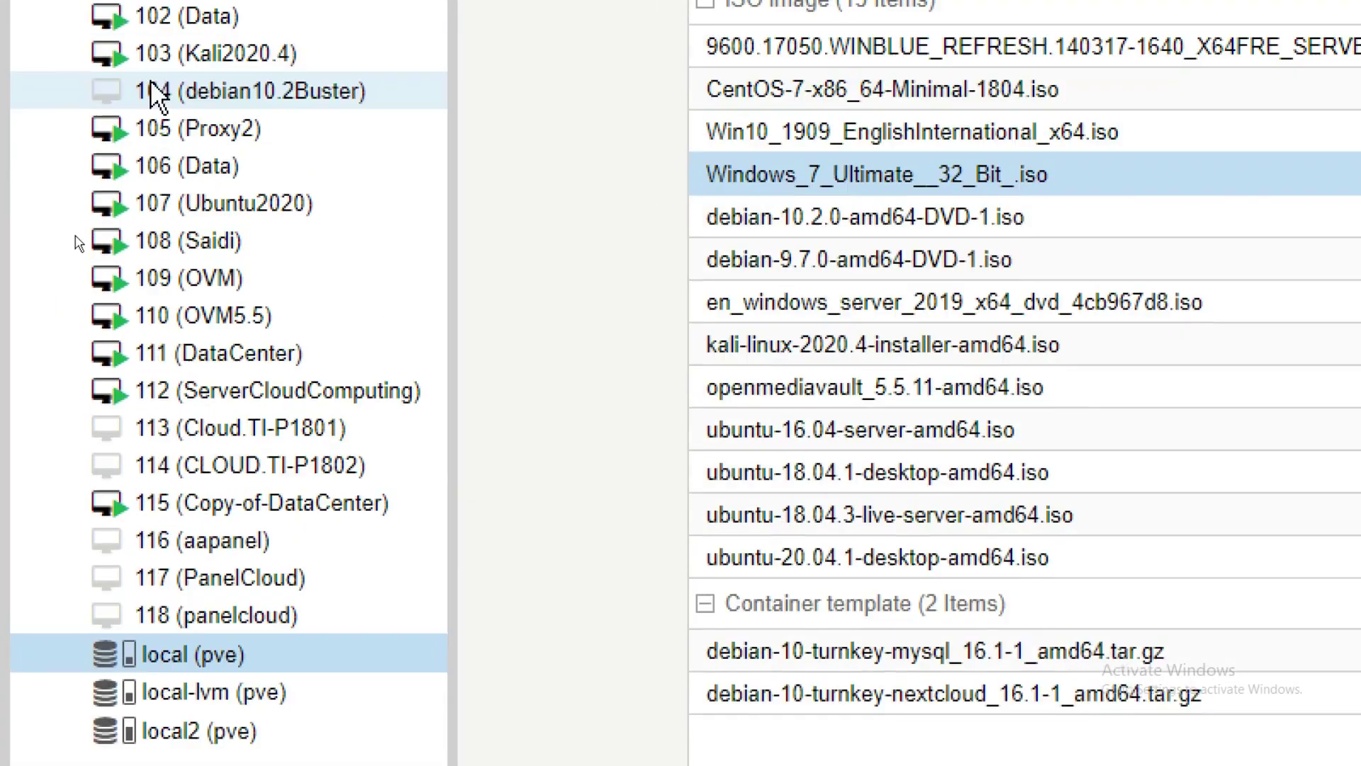
{"action": "scroll", "coordinate": [291, 624], "scroll_direction": "down", "scroll_amount": 2}
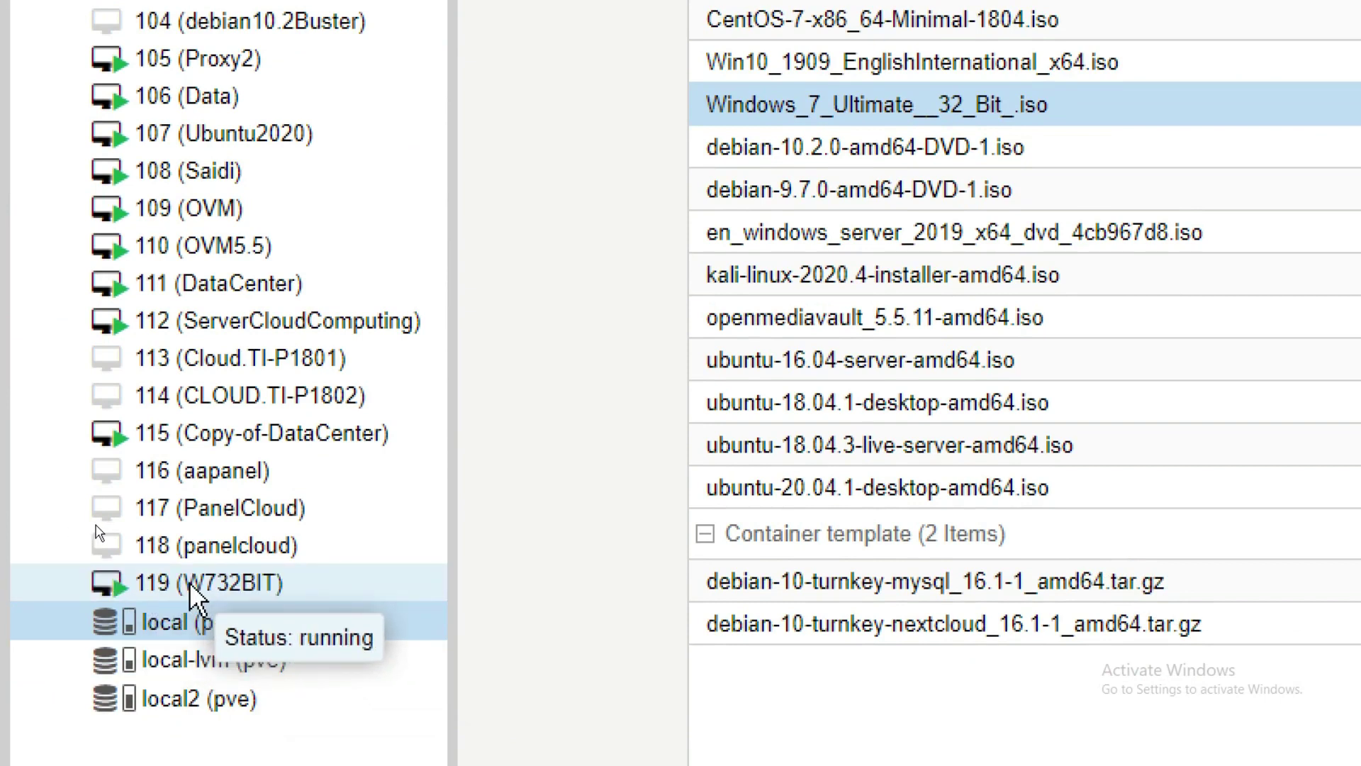
{"action": "left_click", "coordinate": [199, 597]}
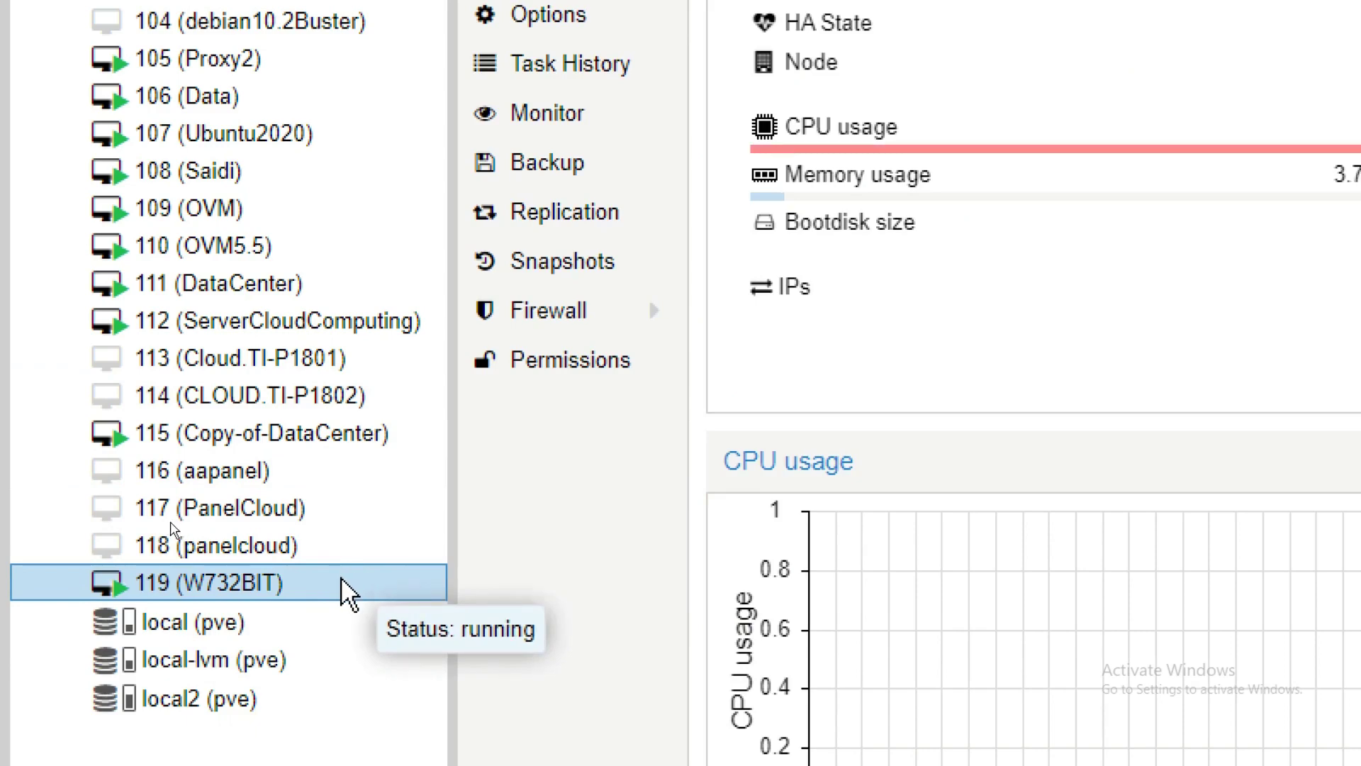
Step: Open VM 119's noVNC console and position its window beside the Proxmox page
{"action": "double_click", "coordinate": [341, 577]}
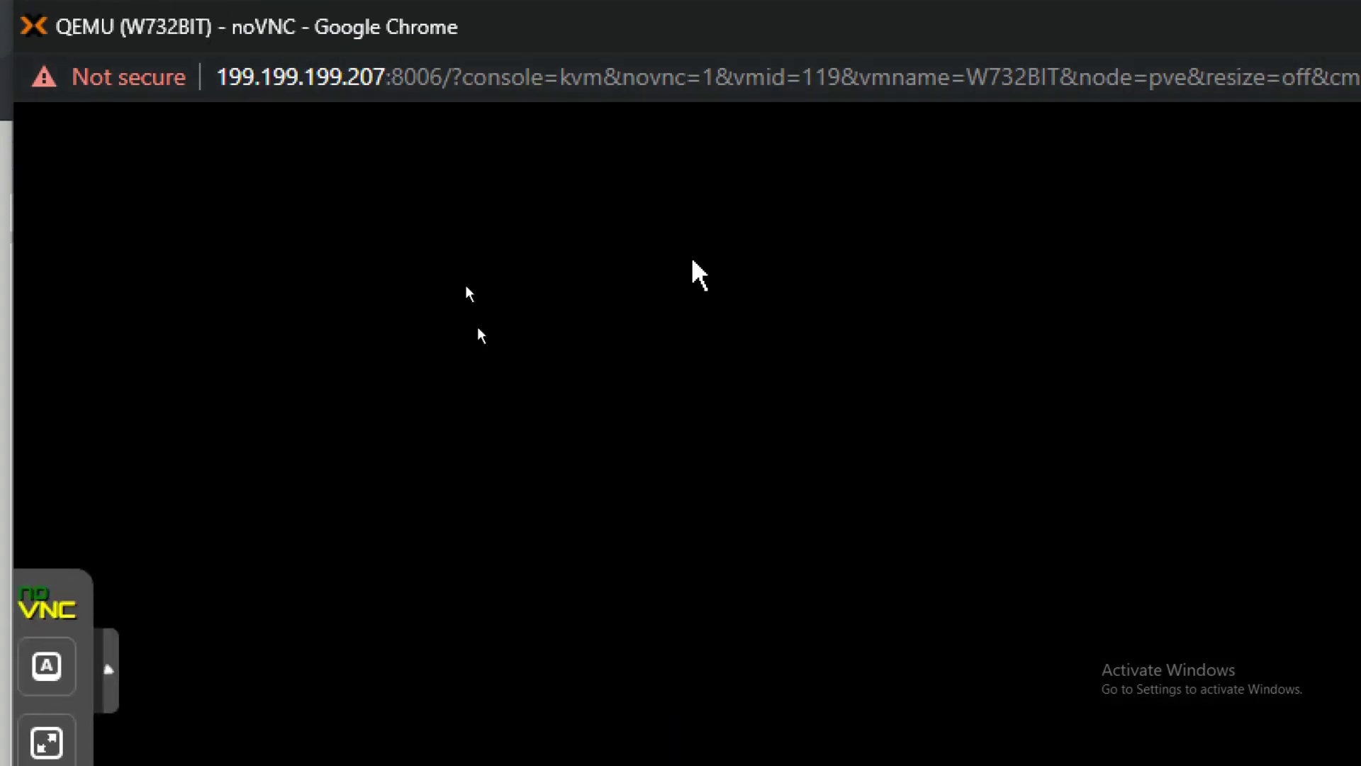
{"action": "key", "text": "F11"}
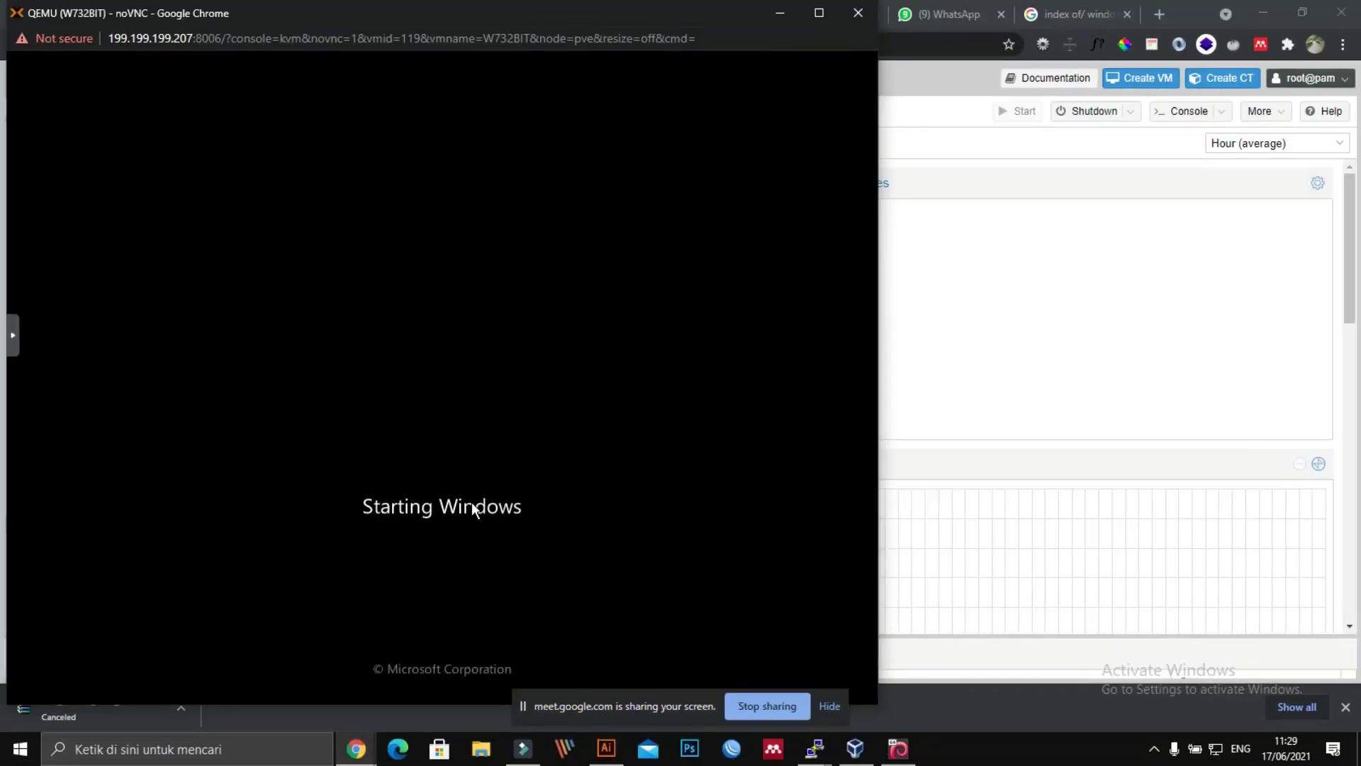
{"action": "left_click_drag", "start_coordinate": [441, 18], "coordinate": [850, 1]}
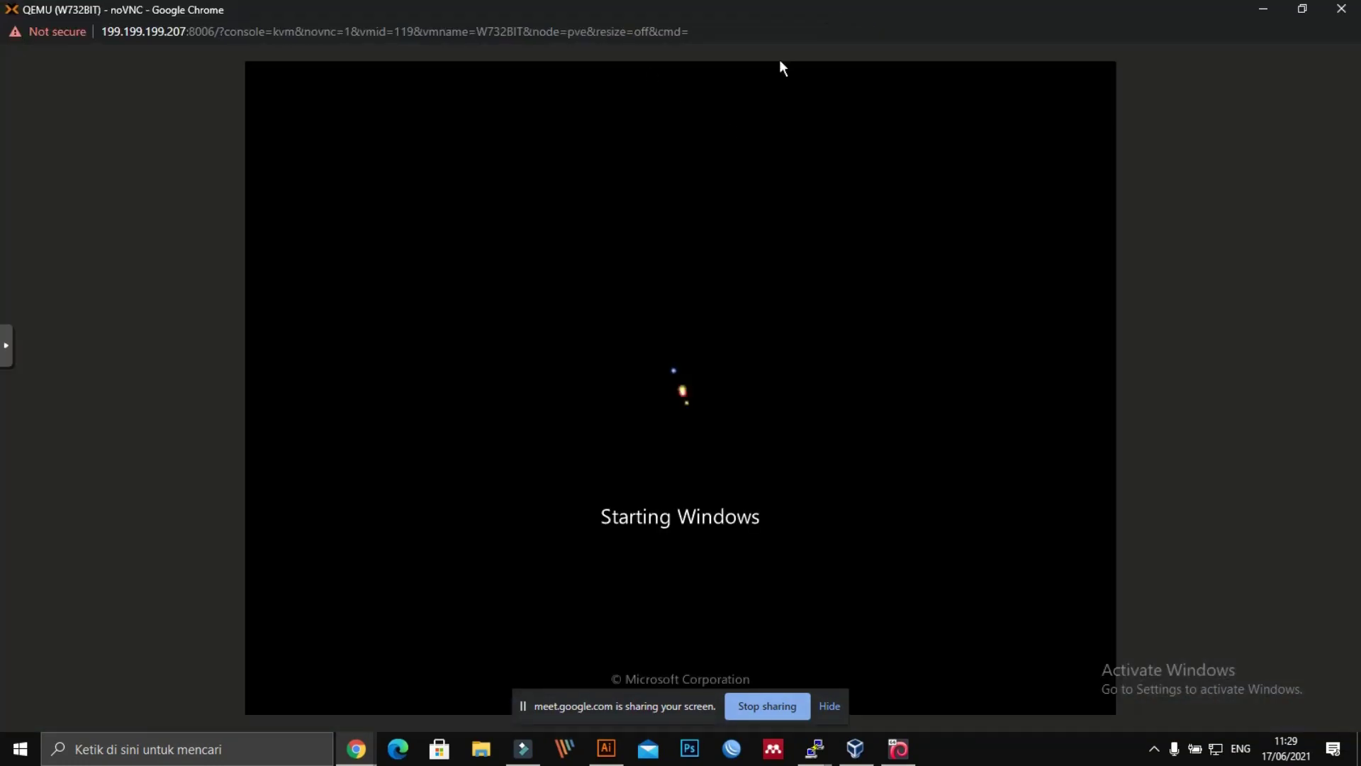
{"action": "left_click", "coordinate": [1302, 9]}
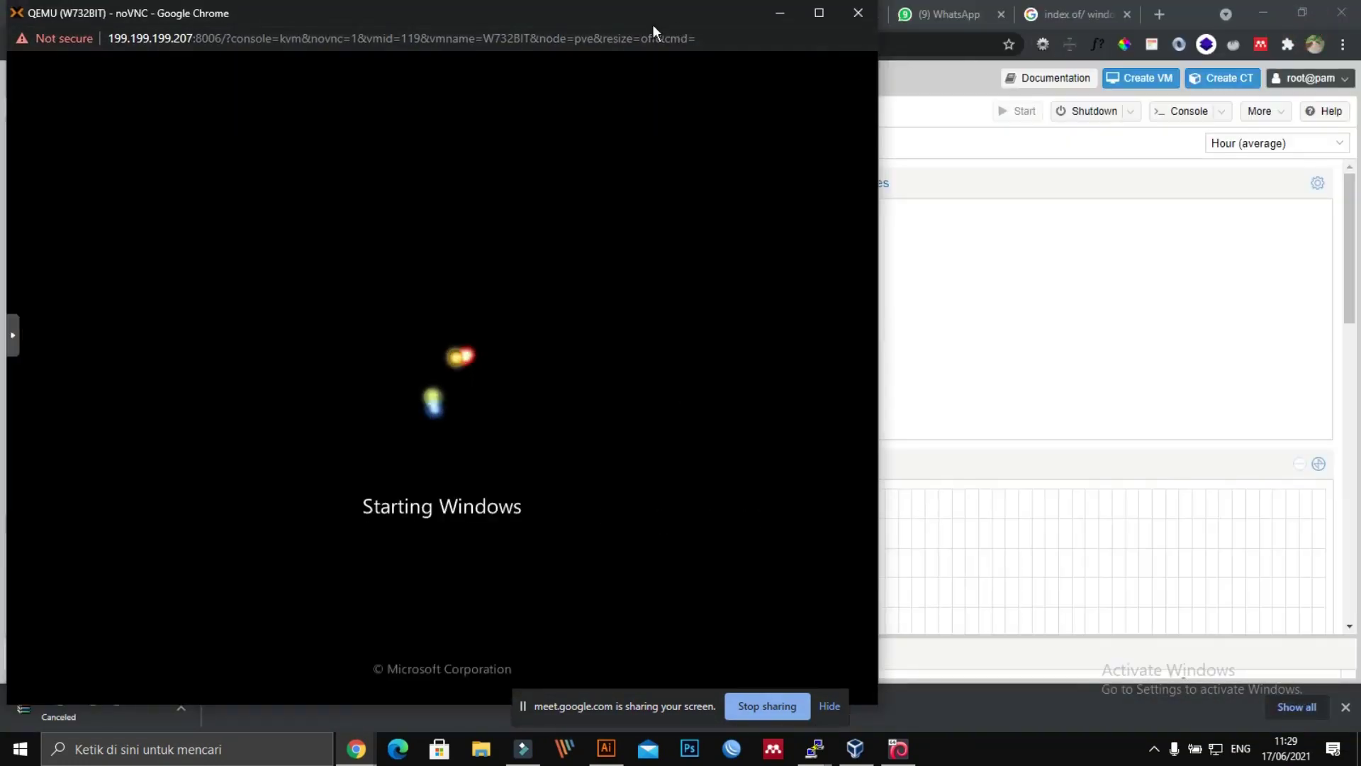
{"action": "left_click_drag", "start_coordinate": [638, 16], "coordinate": [975, 33]}
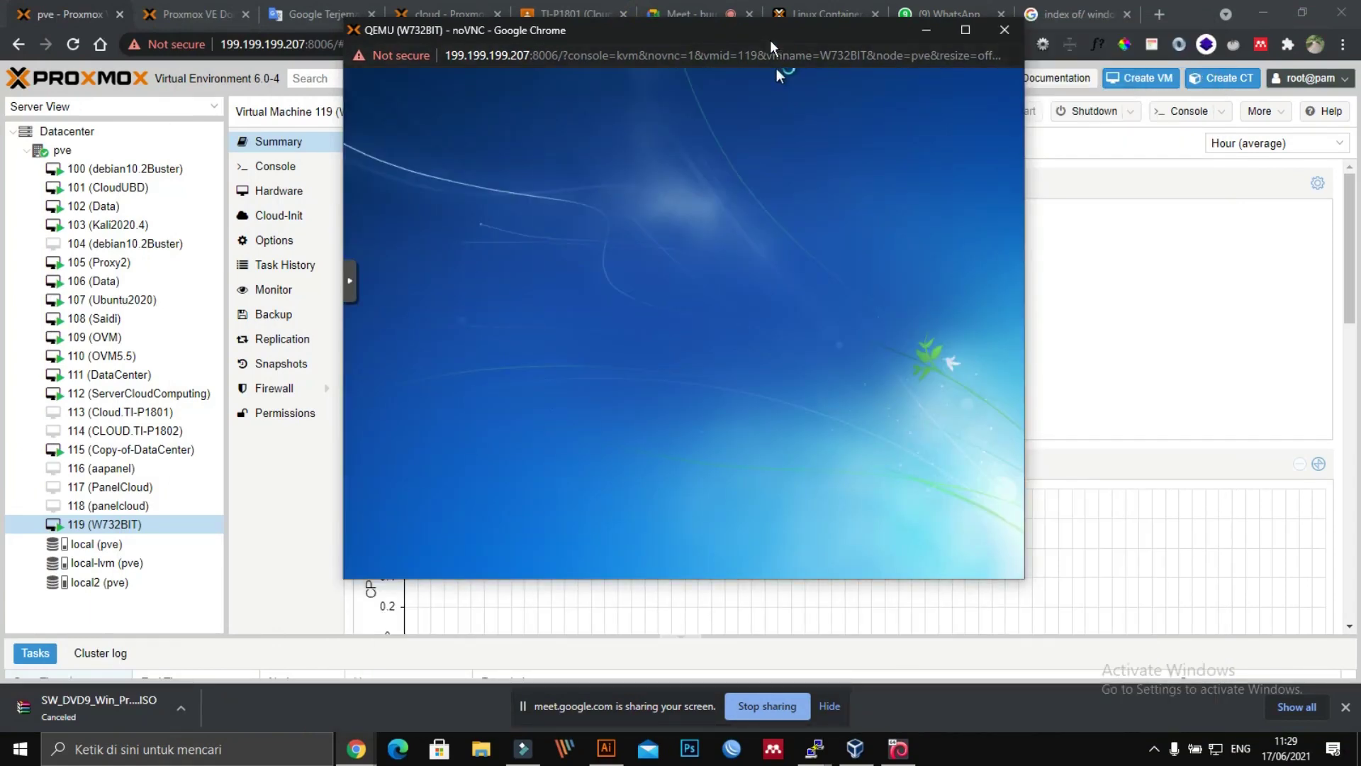
{"action": "left_click_drag", "start_coordinate": [772, 41], "coordinate": [1045, 50]}
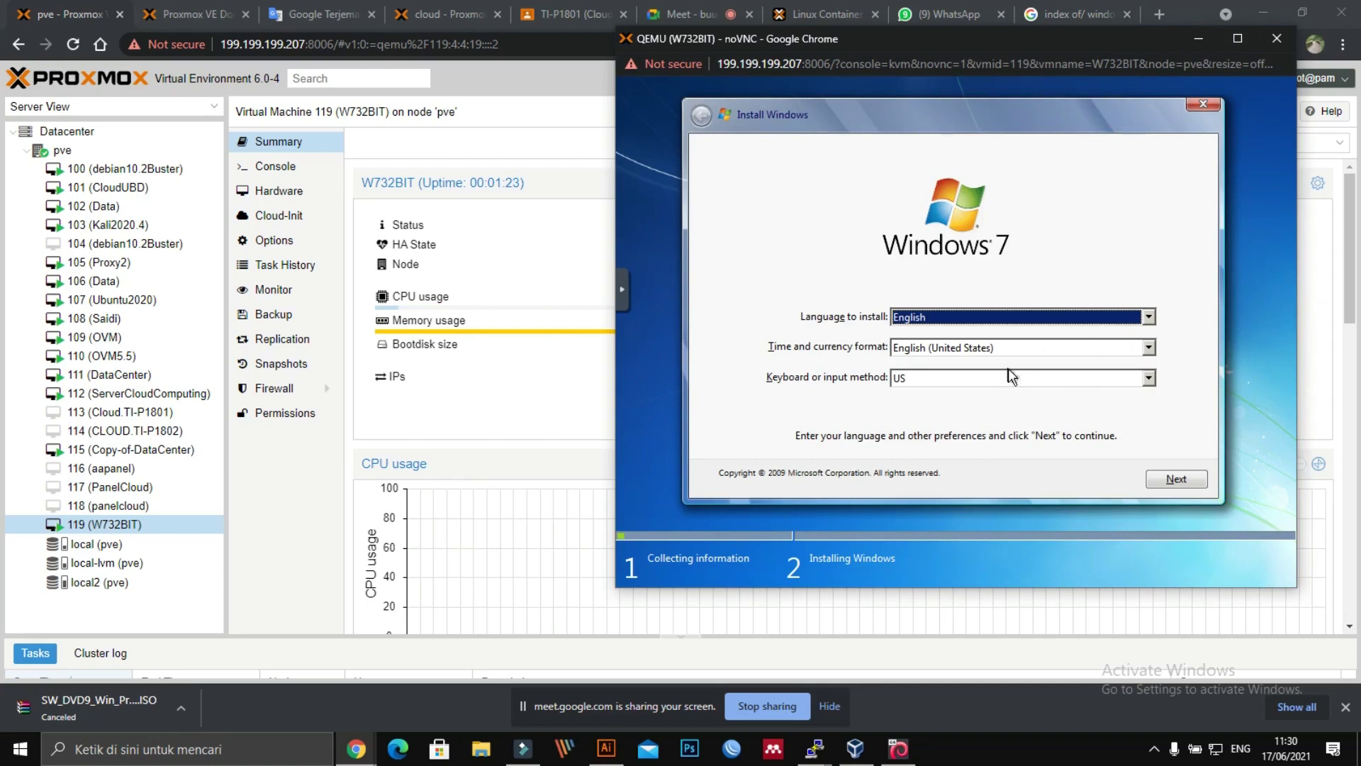
Step: Set the Windows setup time and currency format to Indonesian (Indonesia) and continue
{"action": "left_click", "coordinate": [1041, 351]}
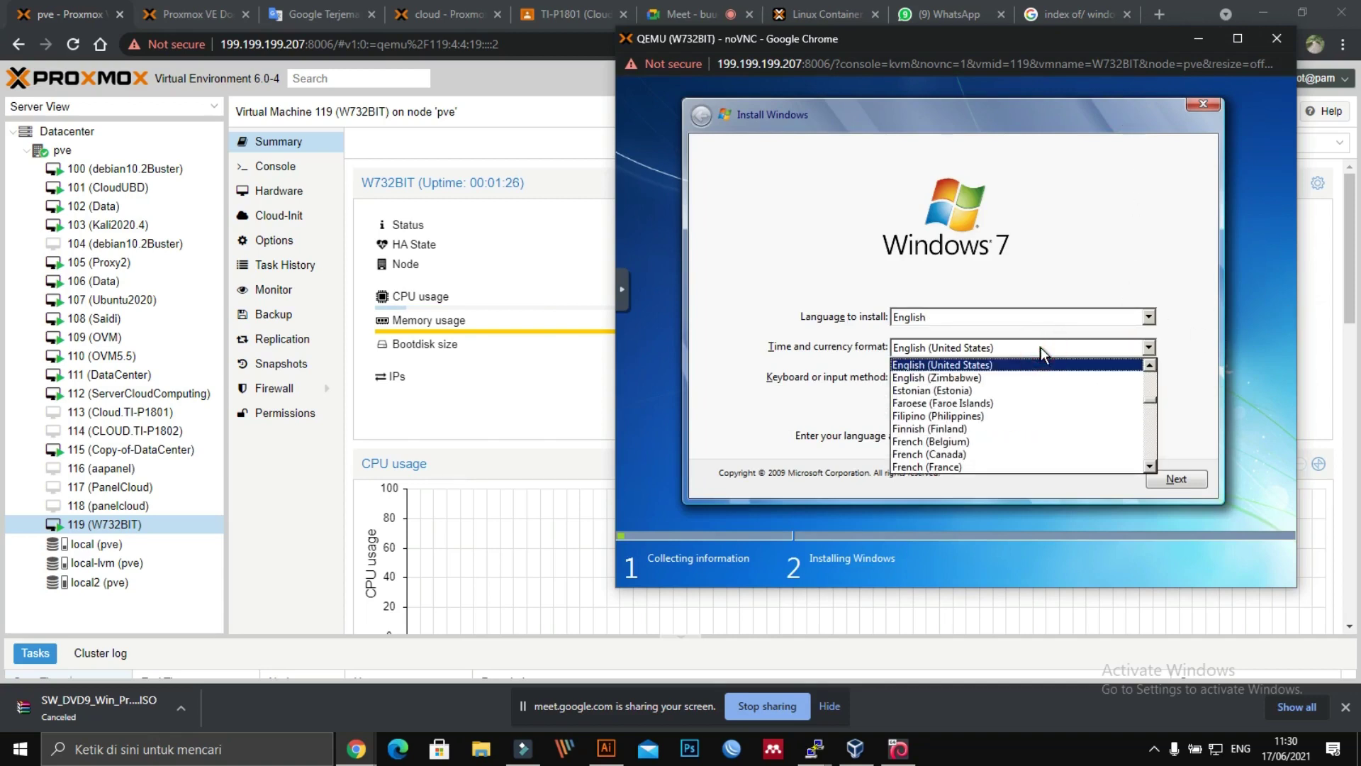
{"action": "key", "text": "i"}
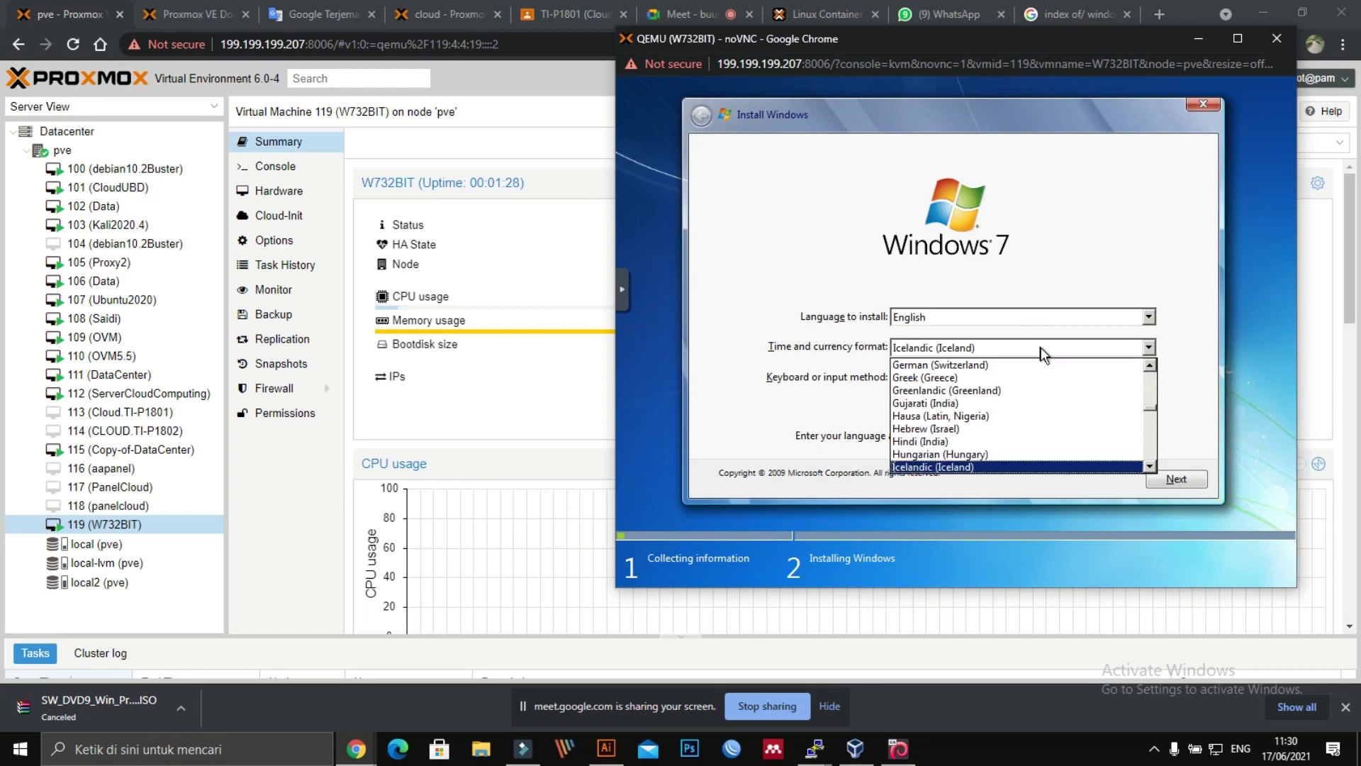
{"action": "key", "text": "i"}
{"action": "key", "text": "i"}
{"action": "left_click", "coordinate": [1040, 352]}
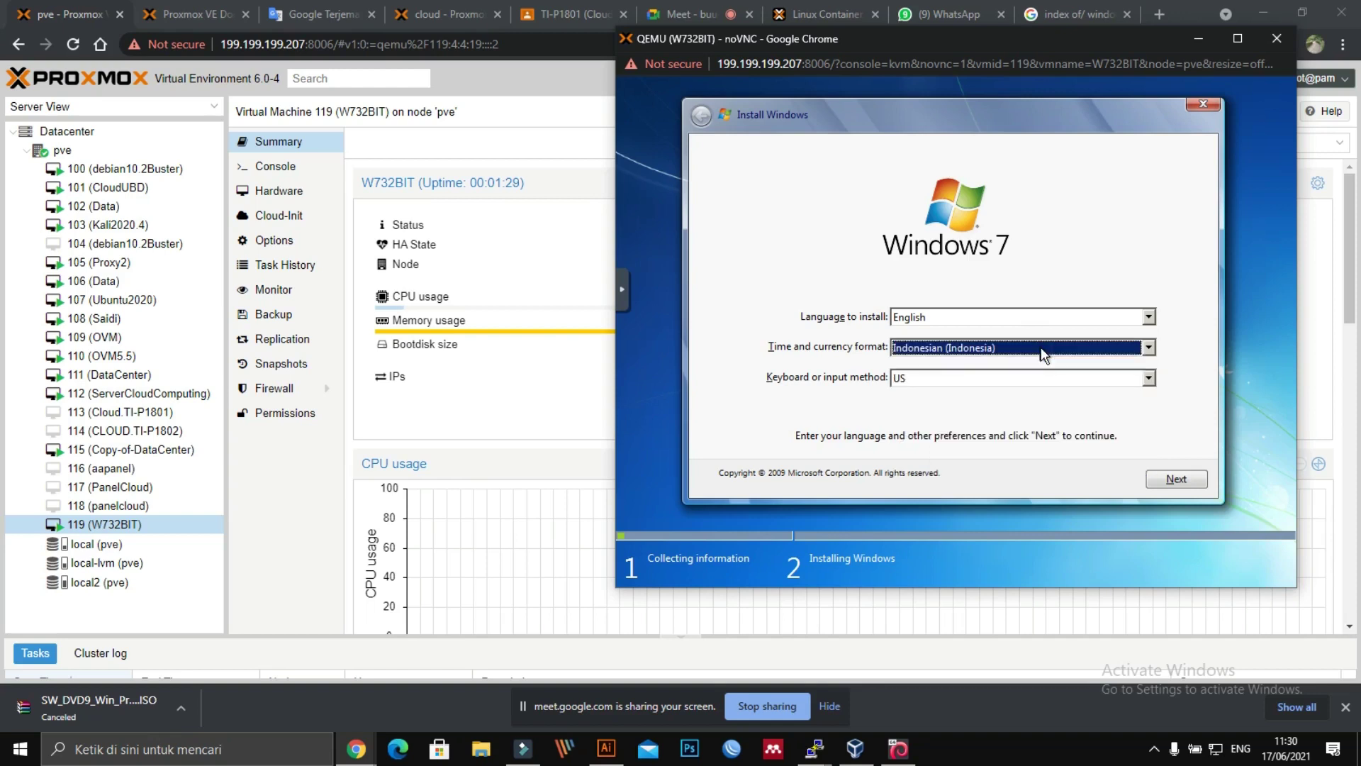
{"action": "left_click", "coordinate": [1176, 481]}
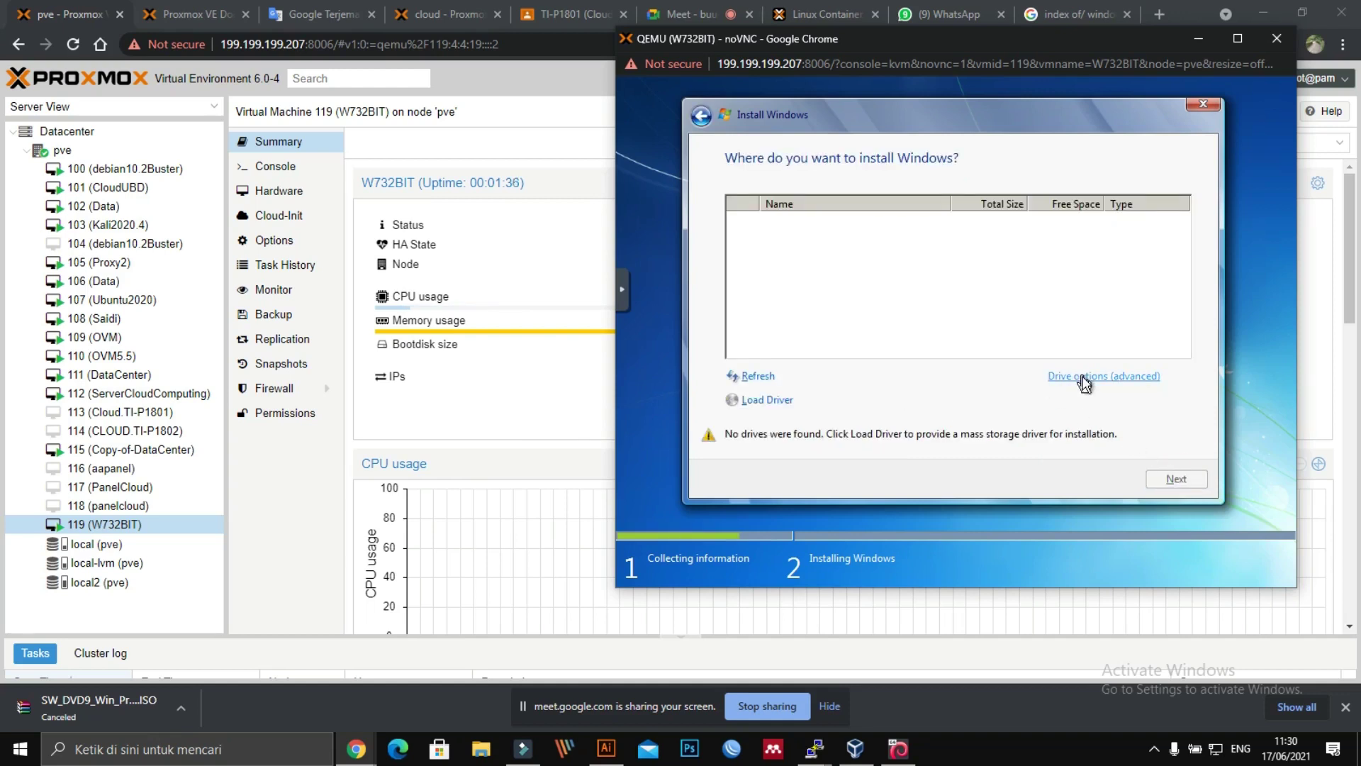
Step: Open Drive options (advanced) and refresh the disk list, then shift the console left
{"action": "left_click", "coordinate": [1083, 384]}
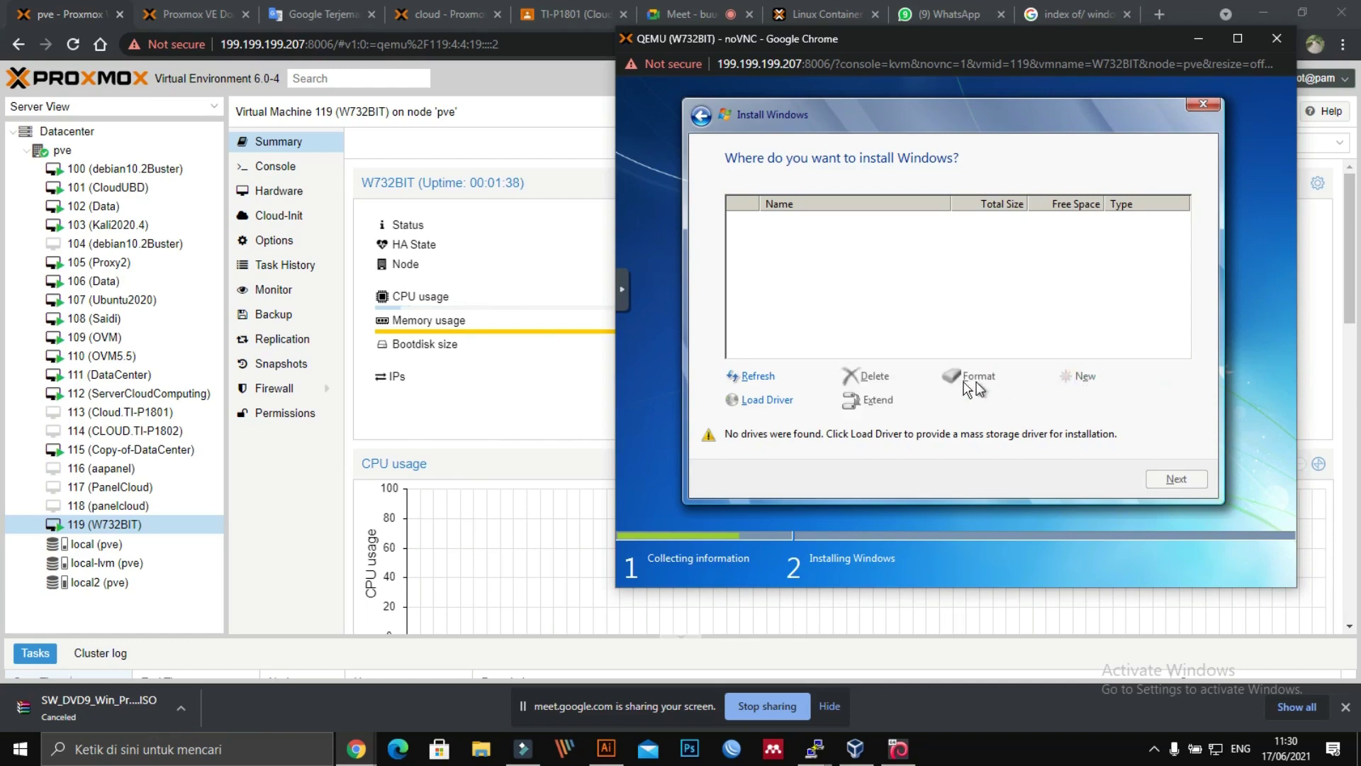
{"action": "left_click", "coordinate": [755, 377]}
{"action": "left_click_drag", "start_coordinate": [958, 51], "coordinate": [752, 50]}
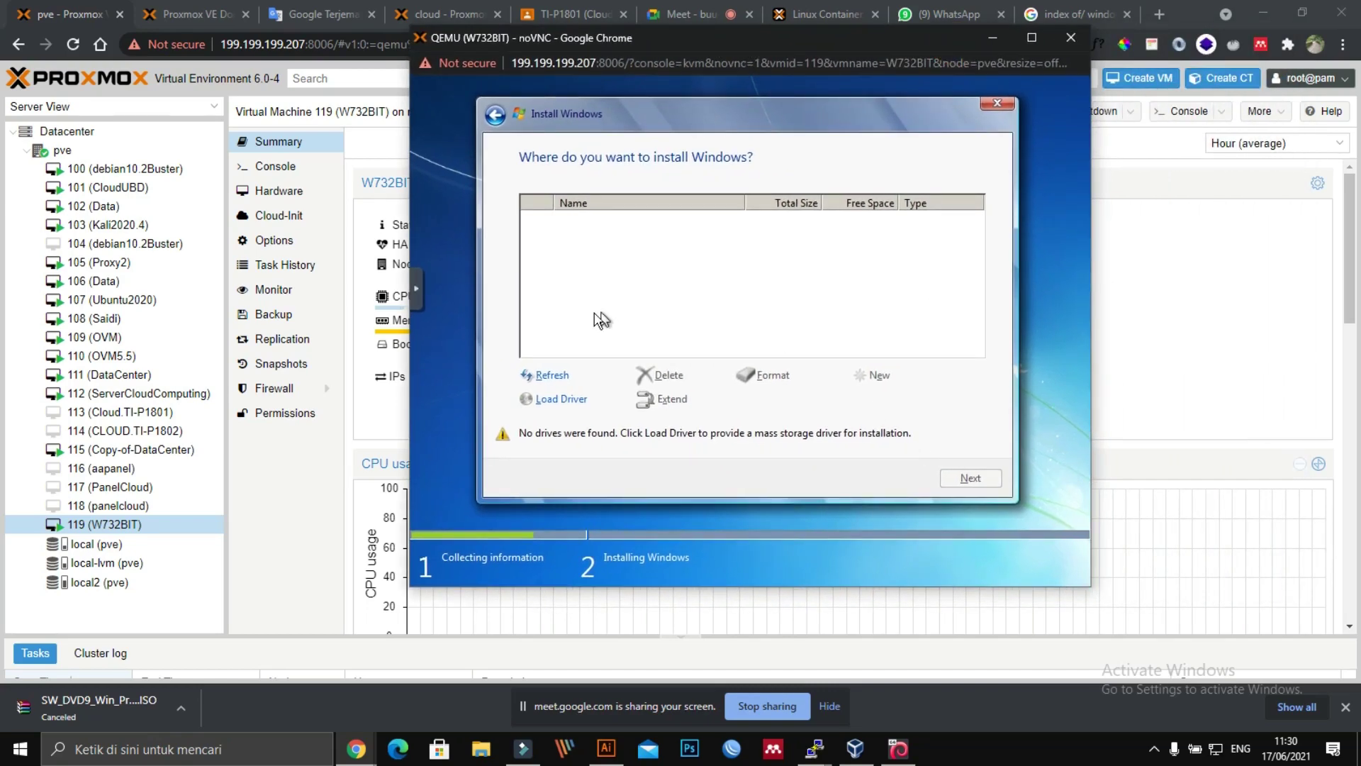
Step: Cancel the Windows installation and close the VM 119 console window
{"action": "left_click", "coordinate": [995, 106]}
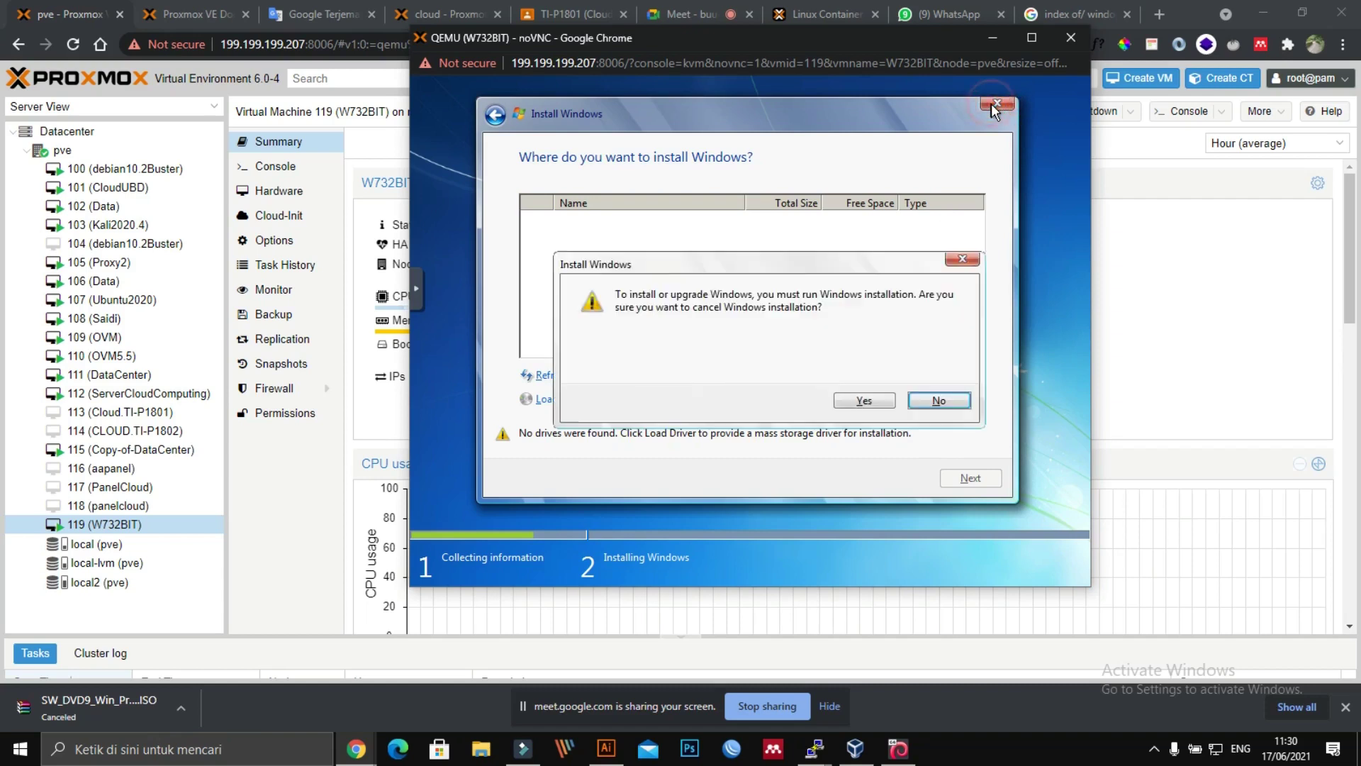
{"action": "left_click", "coordinate": [864, 400]}
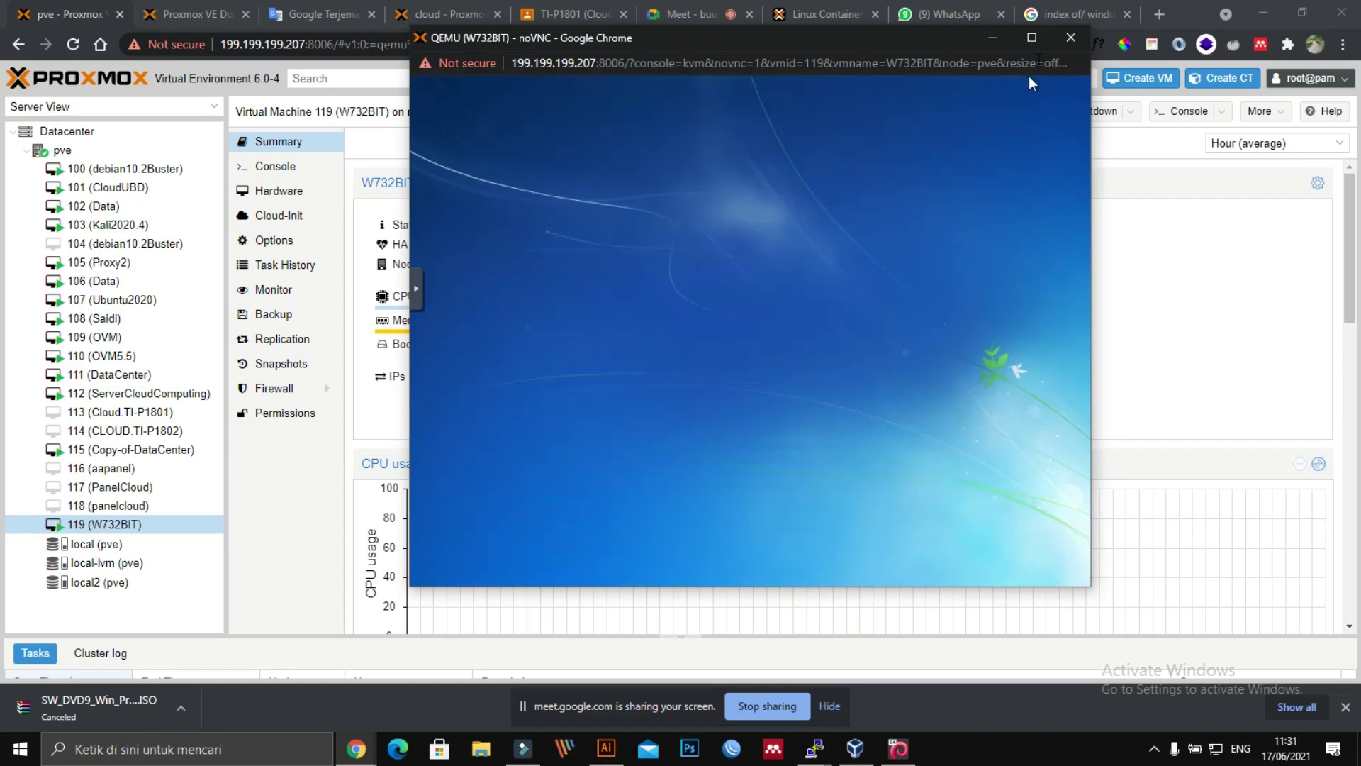
{"action": "left_click", "coordinate": [1069, 38]}
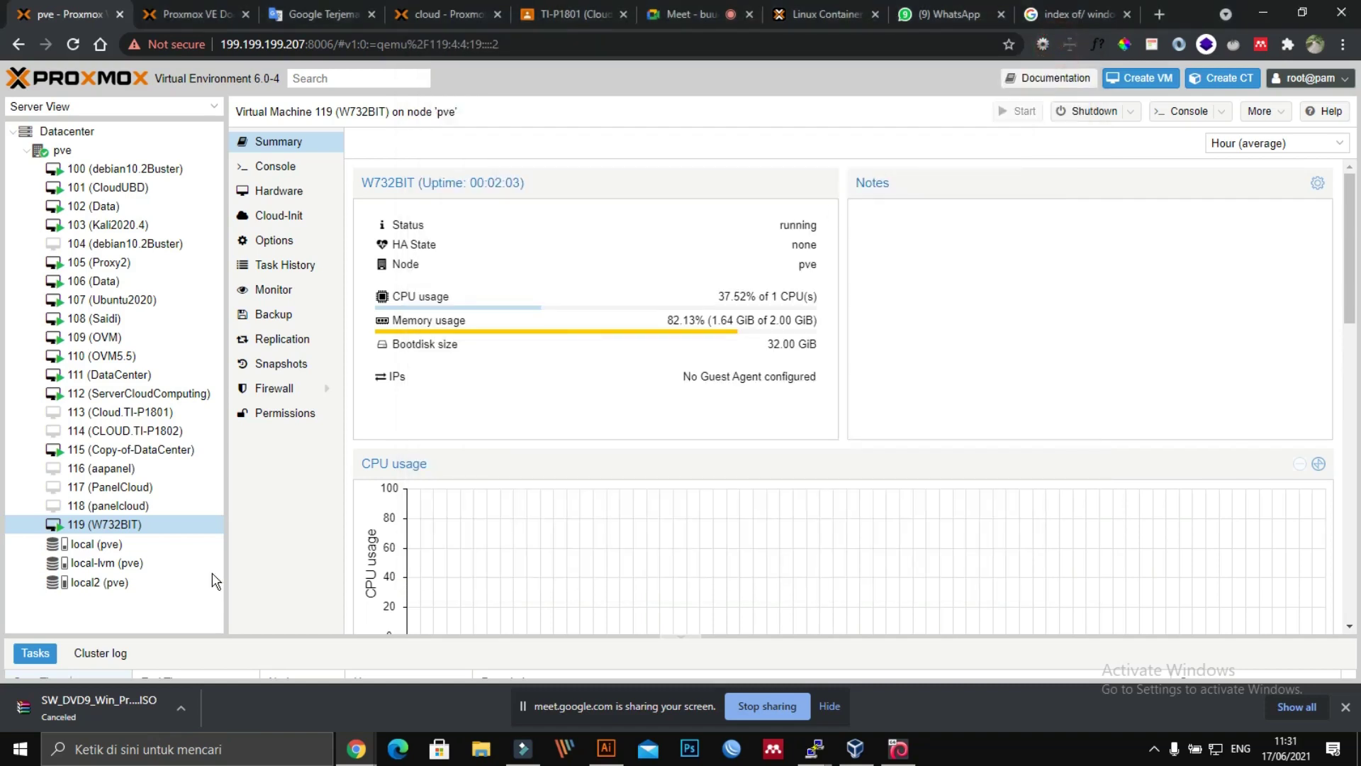
Step: Shut down VM 119 and switch to VM 108's summary
{"action": "right_click", "coordinate": [118, 524]}
{"action": "left_click", "coordinate": [157, 580]}
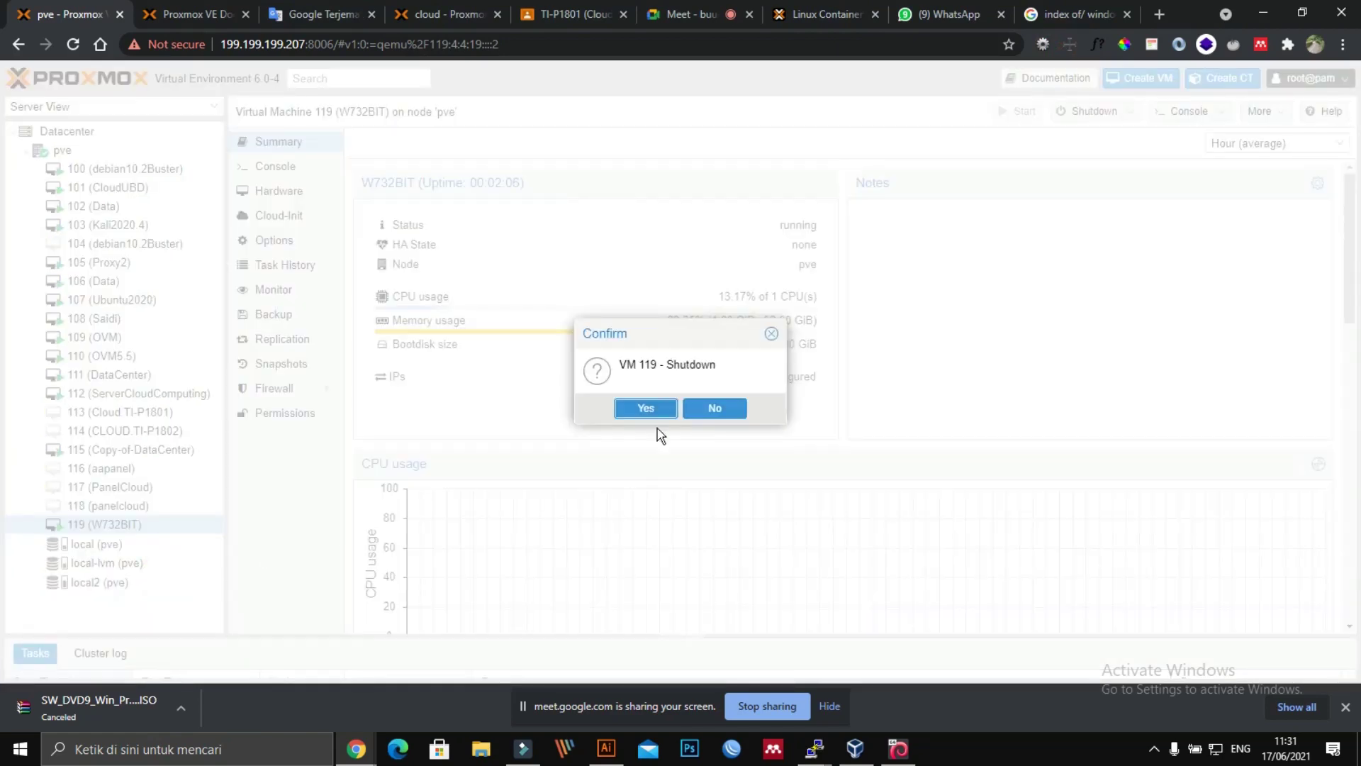
{"action": "left_click", "coordinate": [642, 407]}
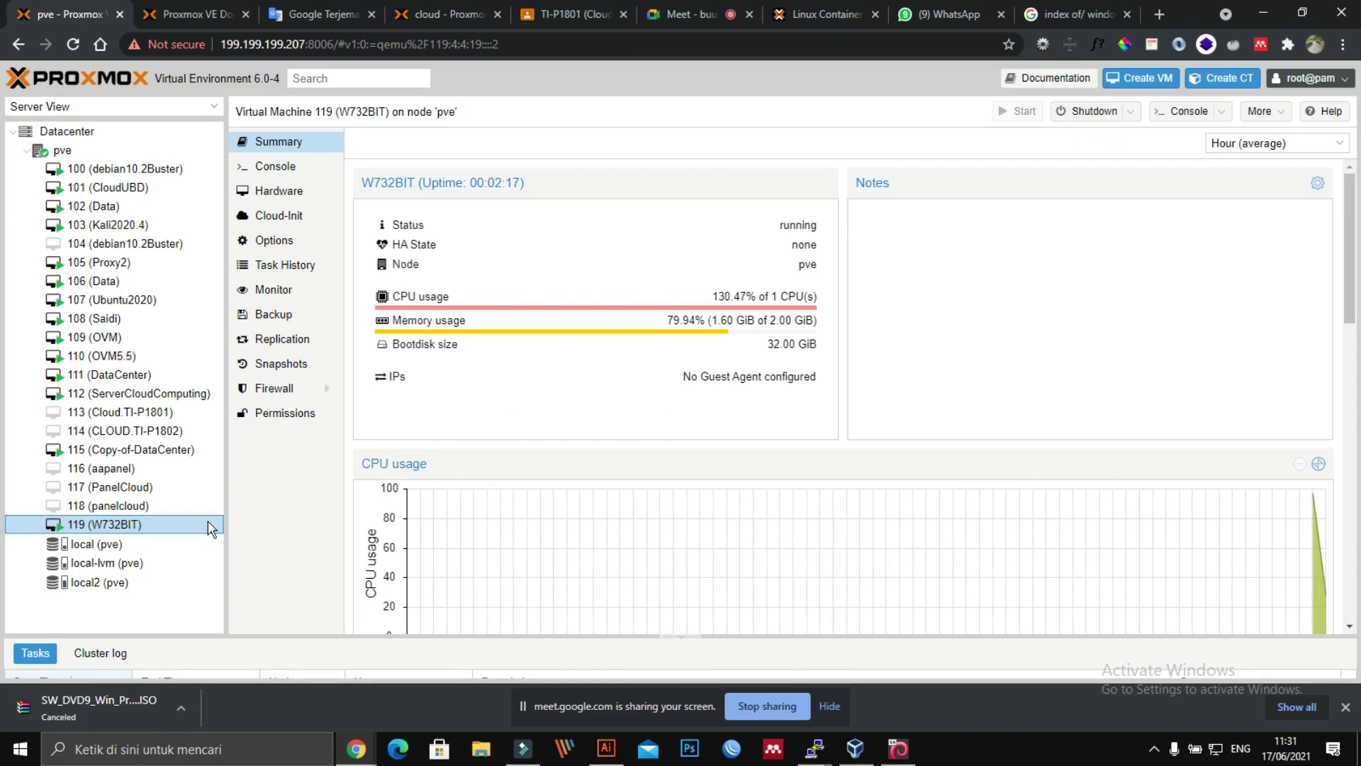
{"action": "left_click", "coordinate": [106, 322]}
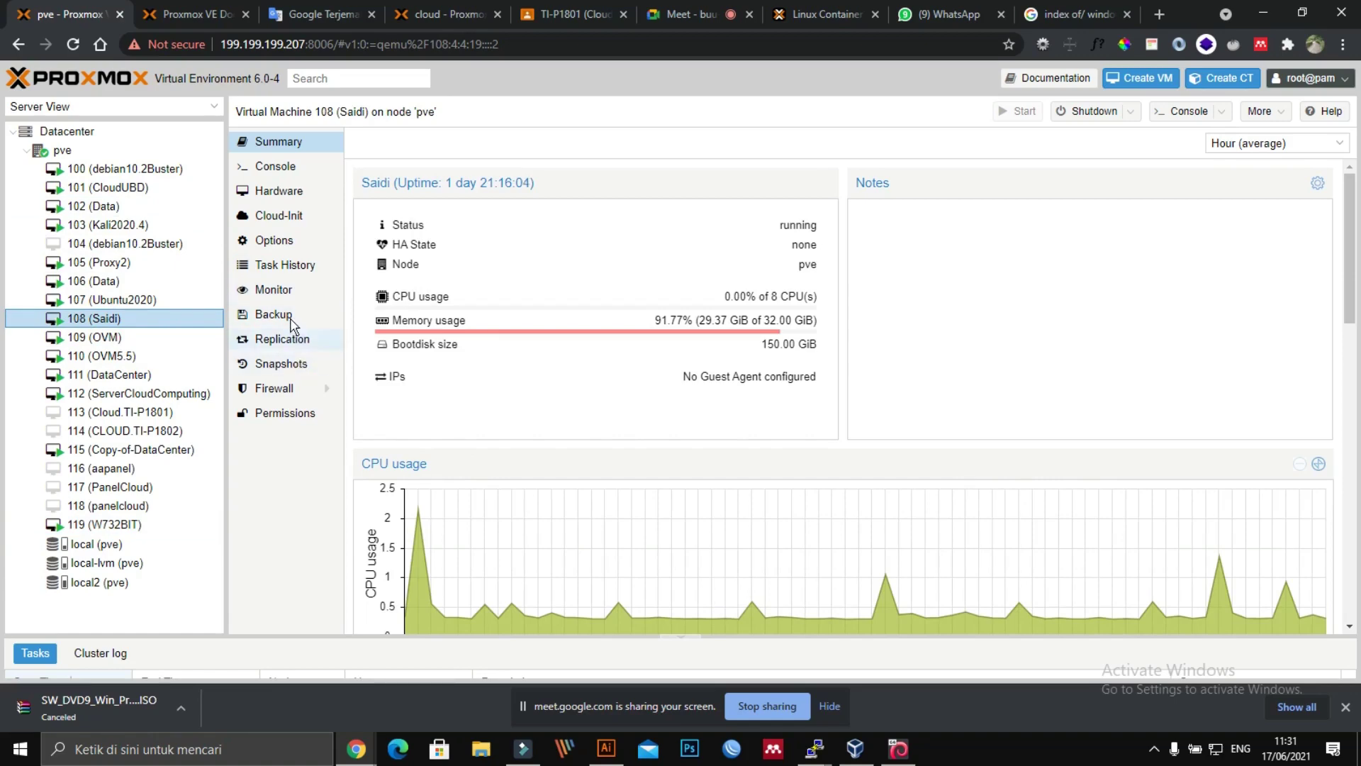
Step: Inspect VM 108's options, hardware list and sata0 disk settings, then return to the Meet call
{"action": "left_click", "coordinate": [274, 241]}
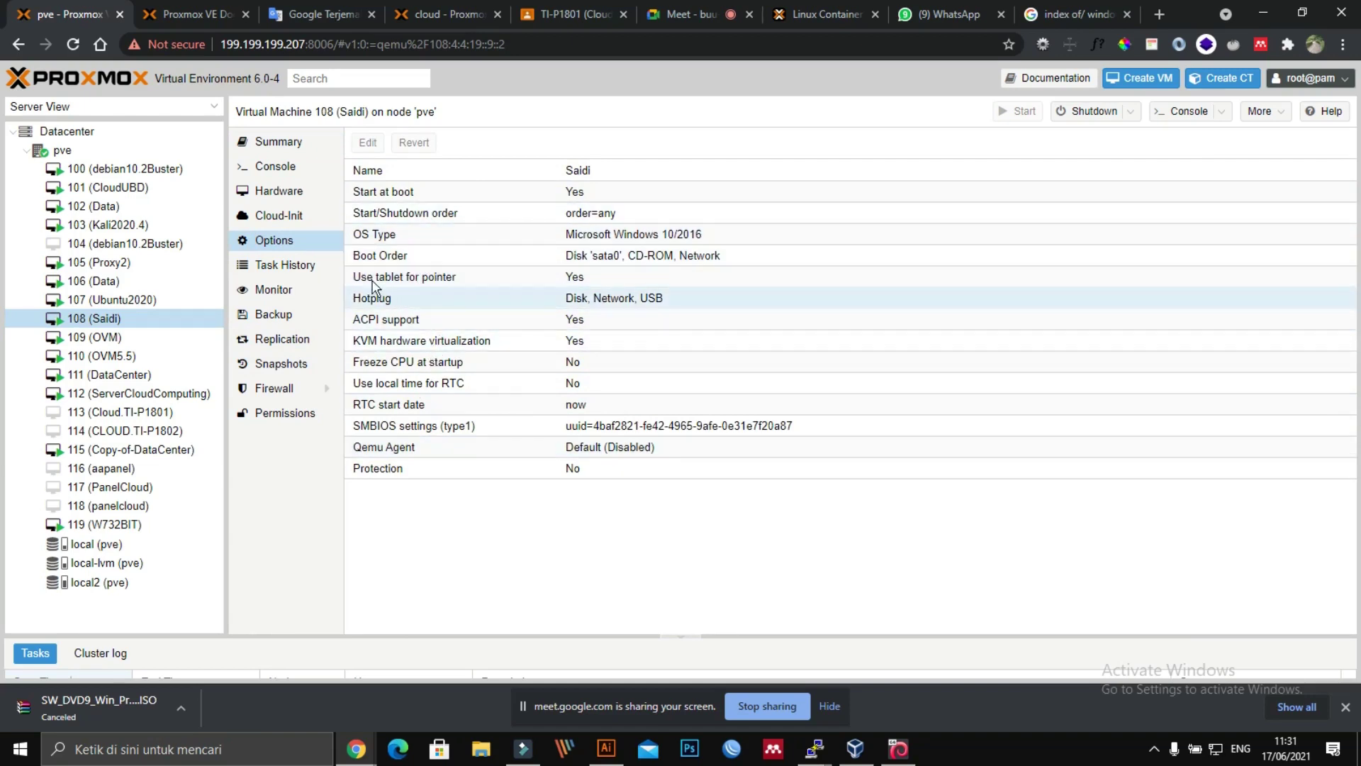
{"action": "left_click", "coordinate": [293, 193]}
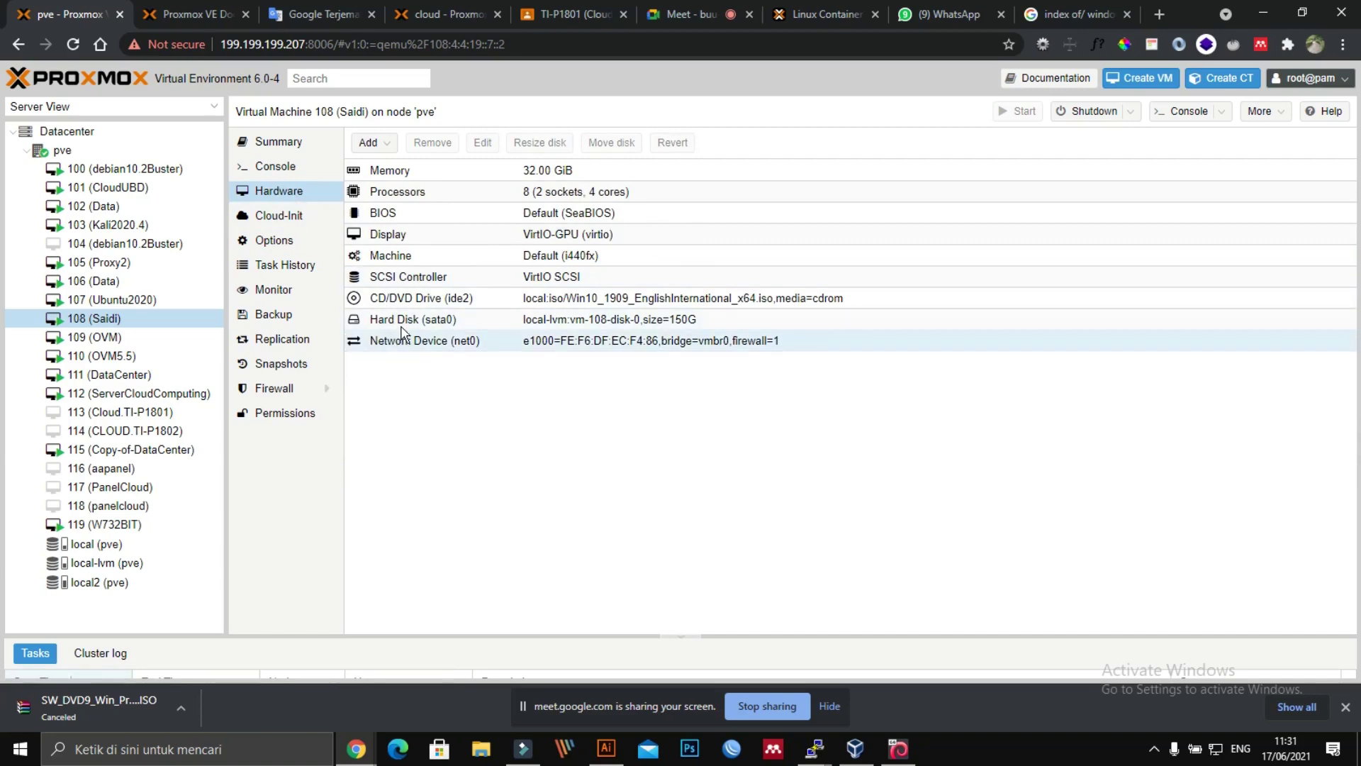
{"action": "double_click", "coordinate": [402, 323]}
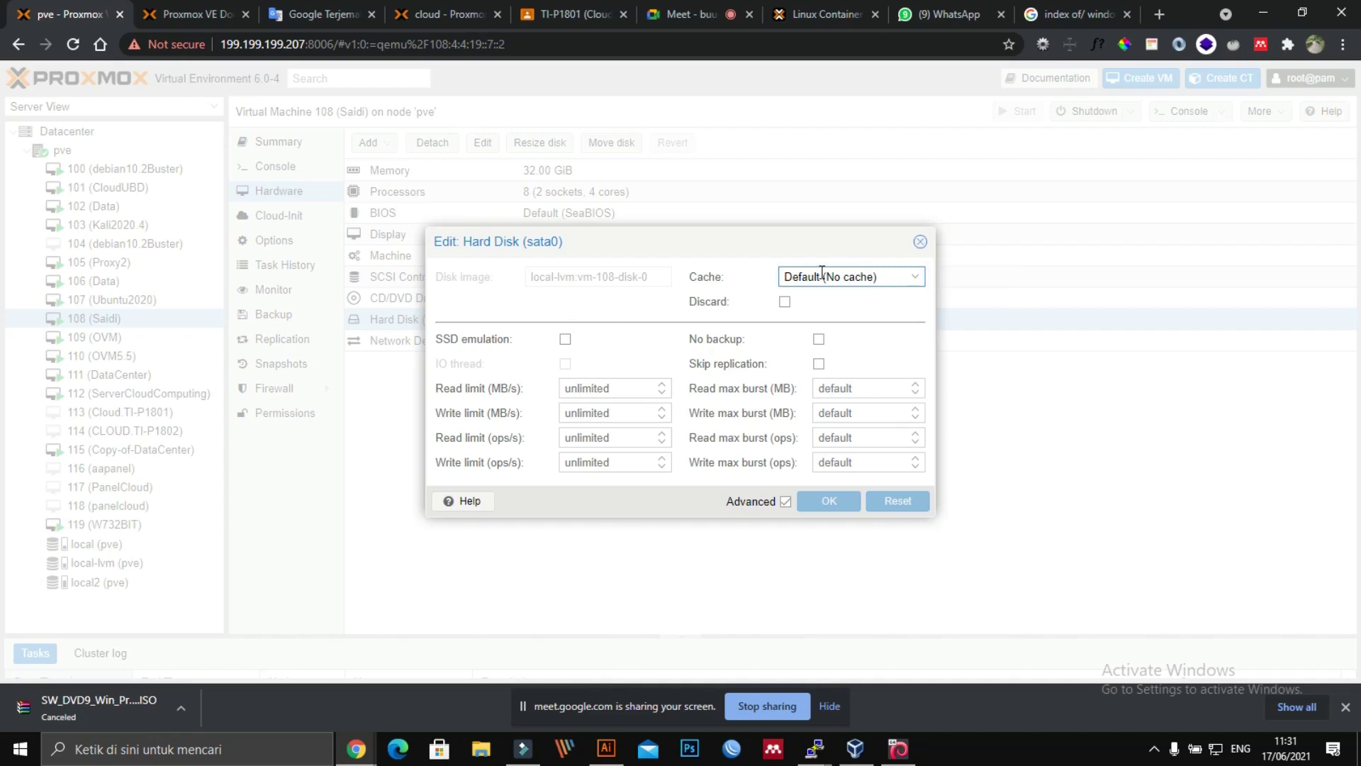
{"action": "left_click", "coordinate": [920, 242]}
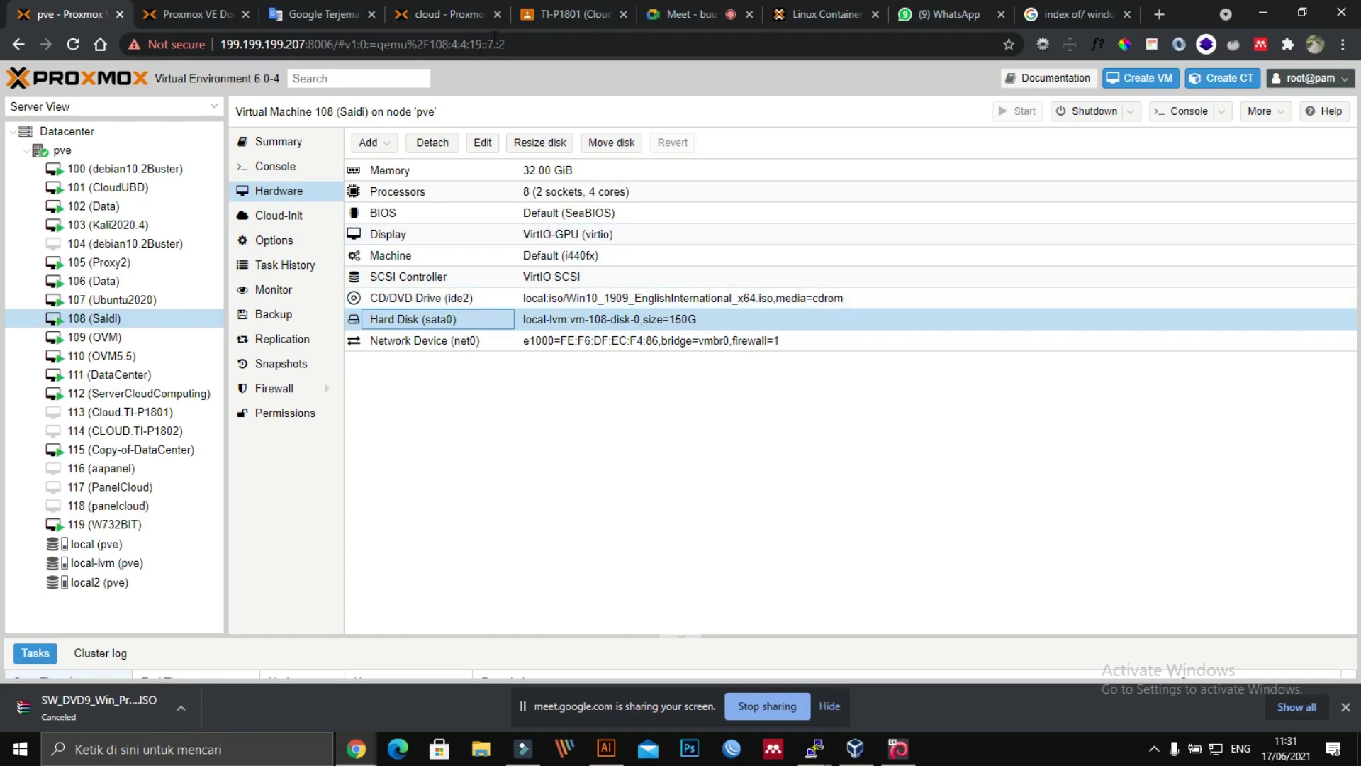
{"action": "left_click", "coordinate": [645, 14]}
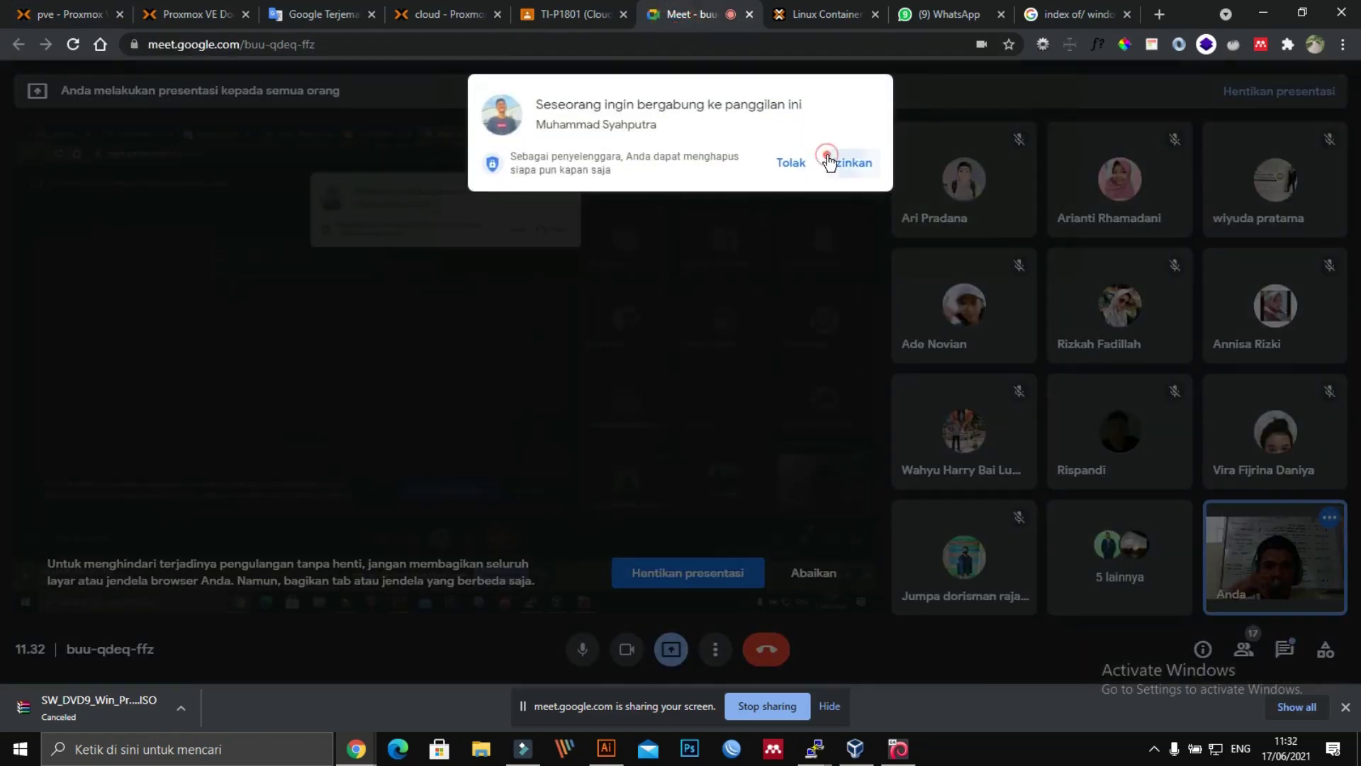
Step: Admit the waiting Meet participant, browse the ISO search, WhatsApp, wiki and docs tabs, then return to Proxmox
{"action": "left_click", "coordinate": [847, 164]}
{"action": "left_click", "coordinate": [1066, 18]}
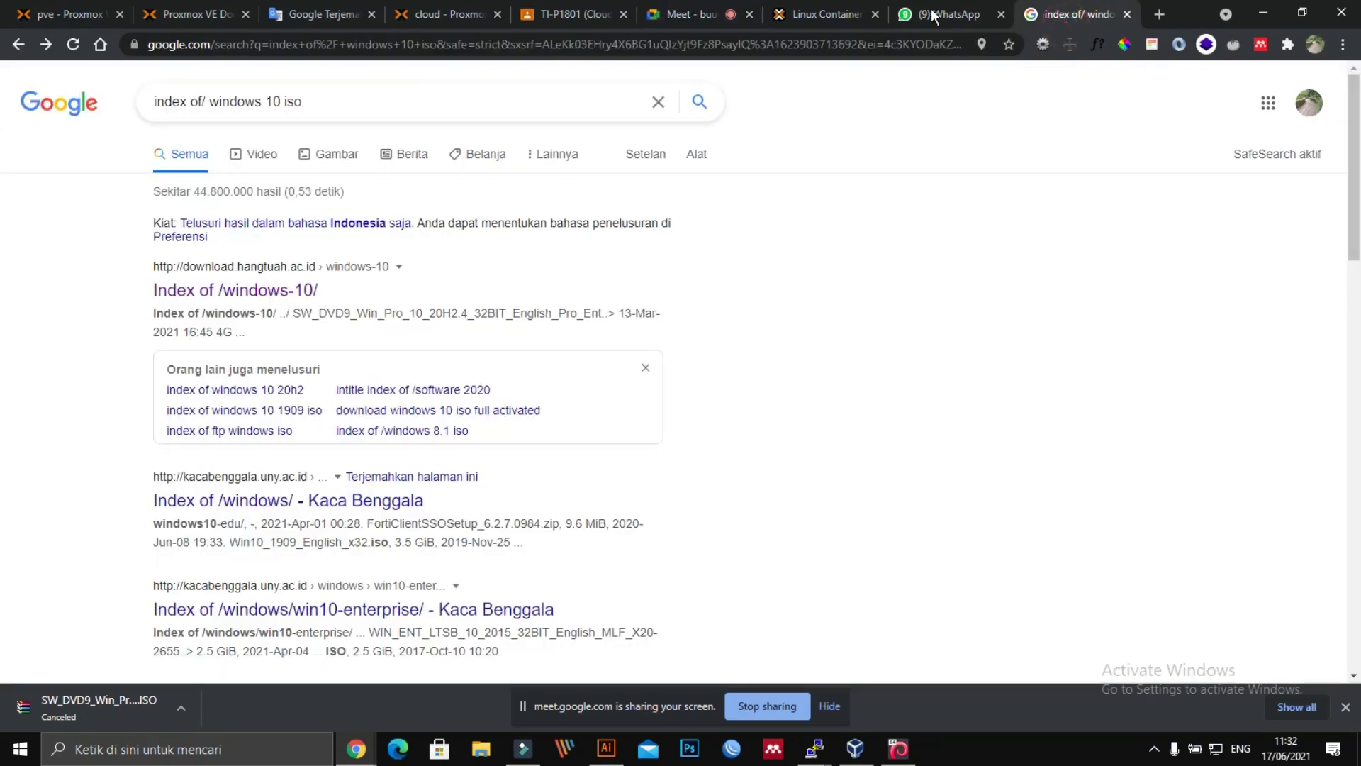
{"action": "left_click", "coordinate": [932, 21]}
{"action": "left_click", "coordinate": [793, 12]}
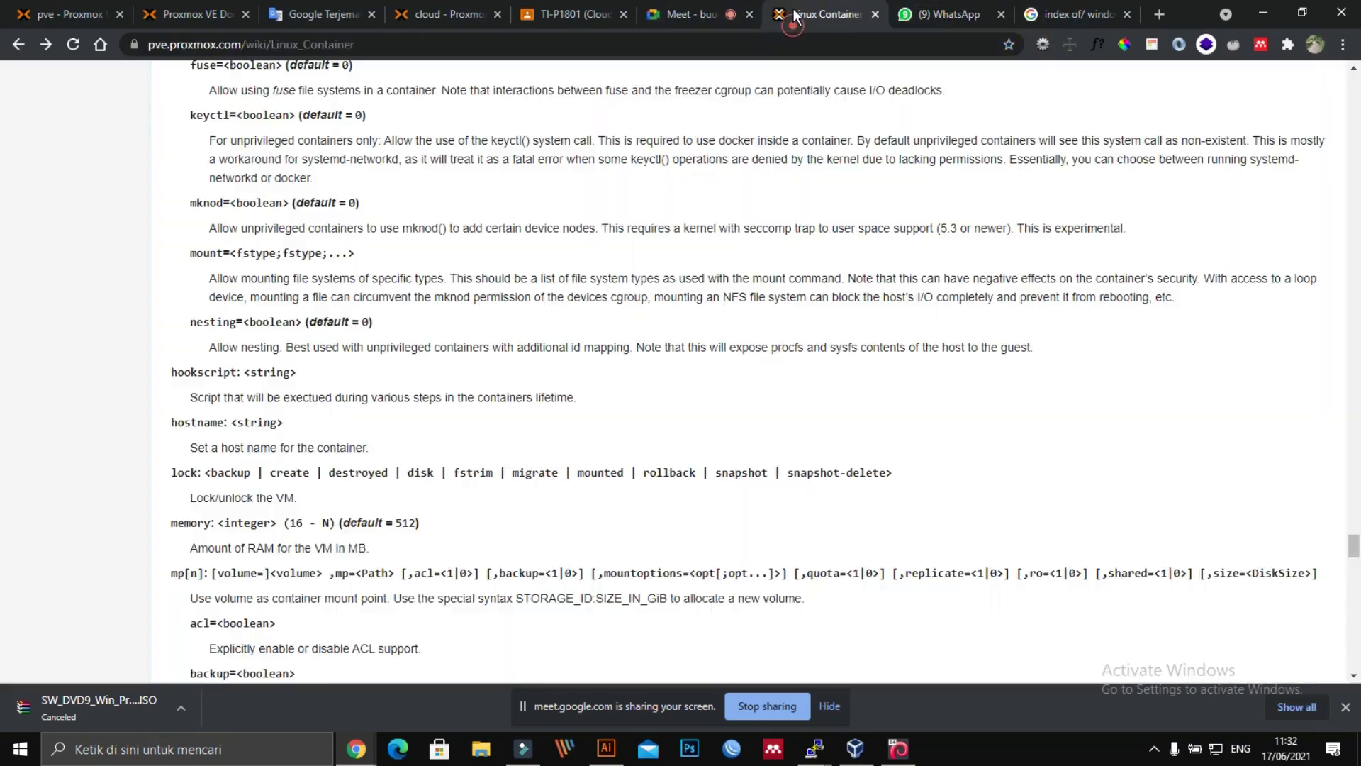
{"action": "left_click", "coordinate": [669, 14]}
{"action": "left_click", "coordinate": [559, 15]}
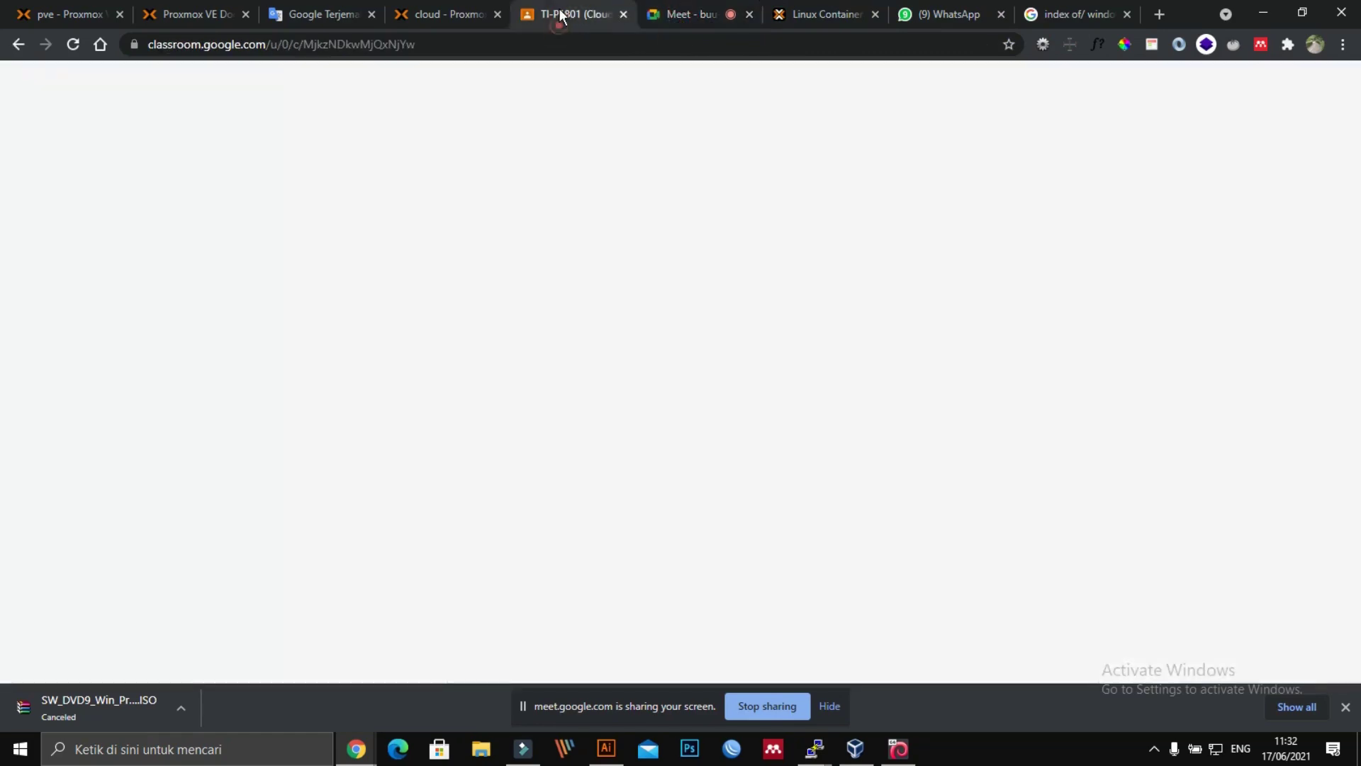
{"action": "left_click", "coordinate": [183, 12]}
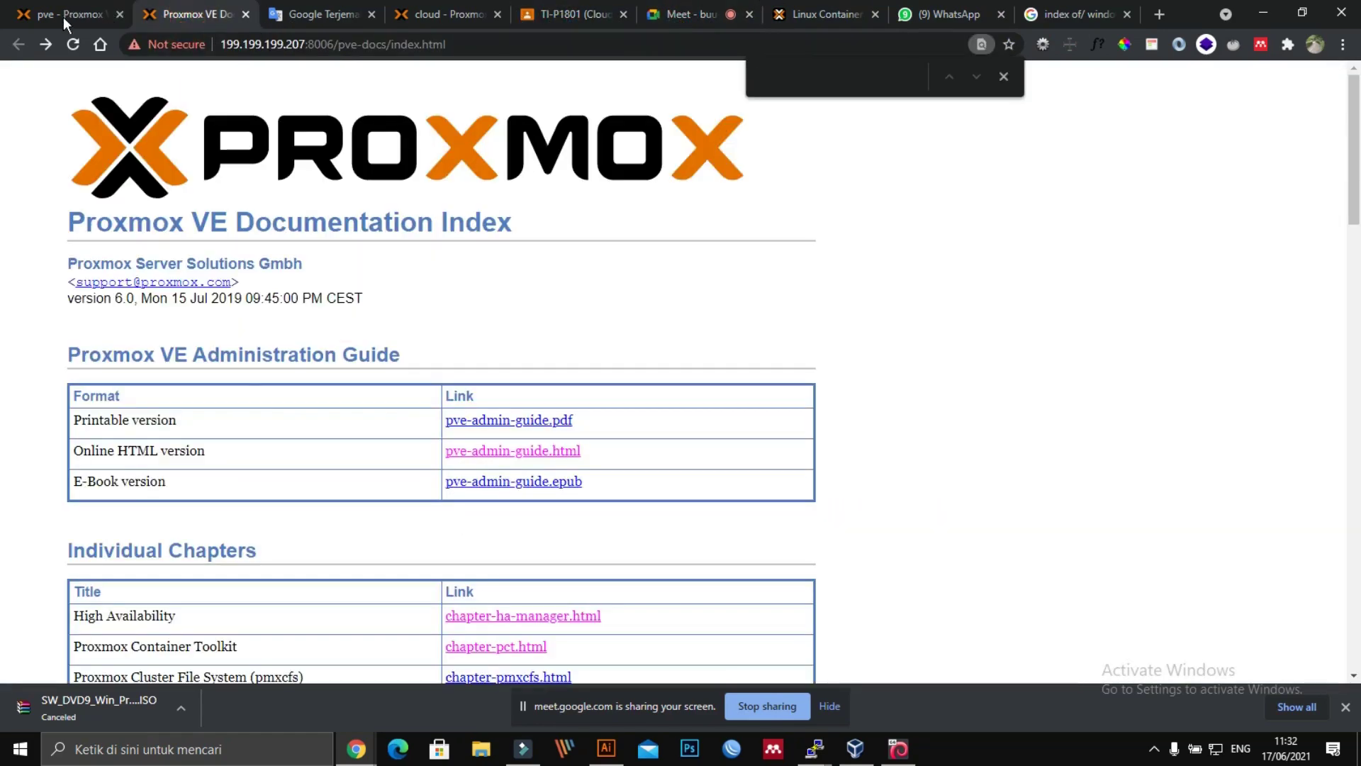
{"action": "left_click", "coordinate": [62, 17]}
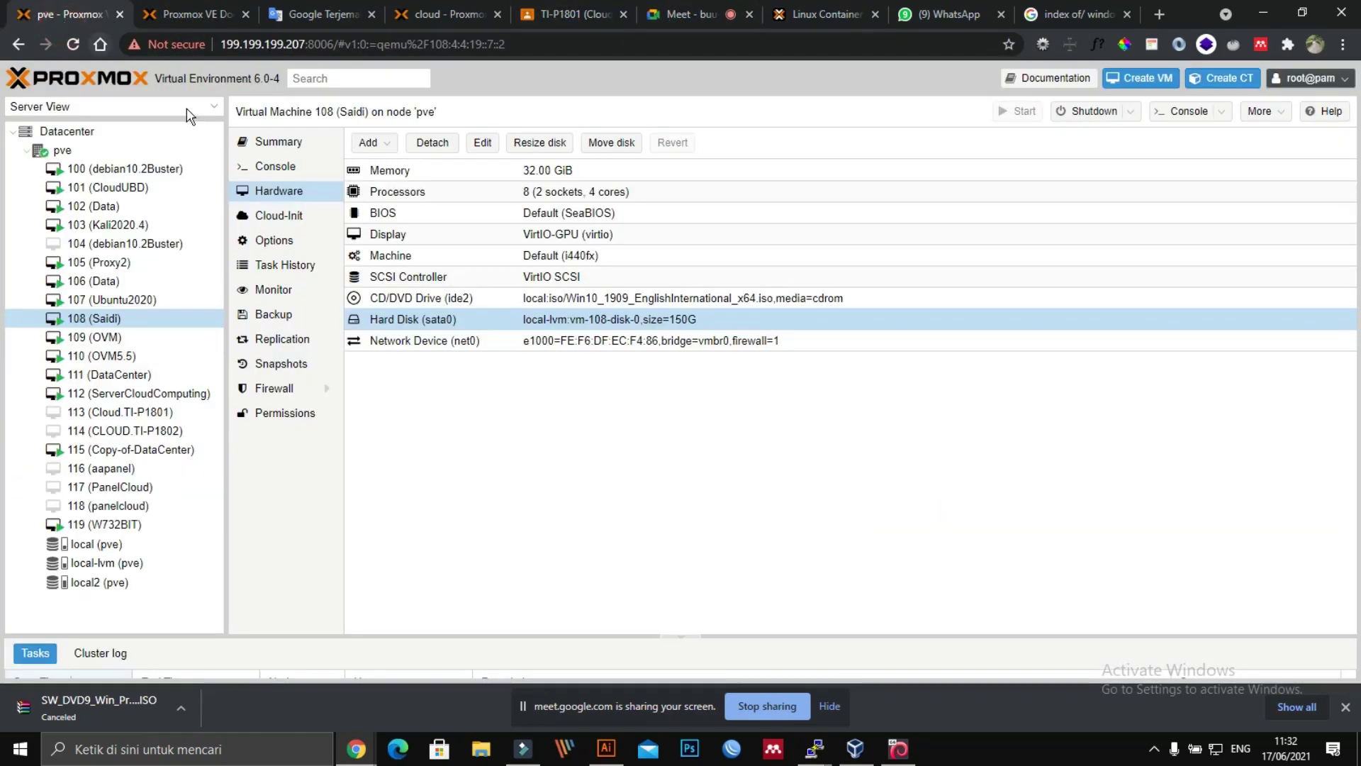
Step: Open VM 119's hardware and inspect its CD/DVD drive, keeping local as the ISO storage
{"action": "left_click", "coordinate": [83, 525]}
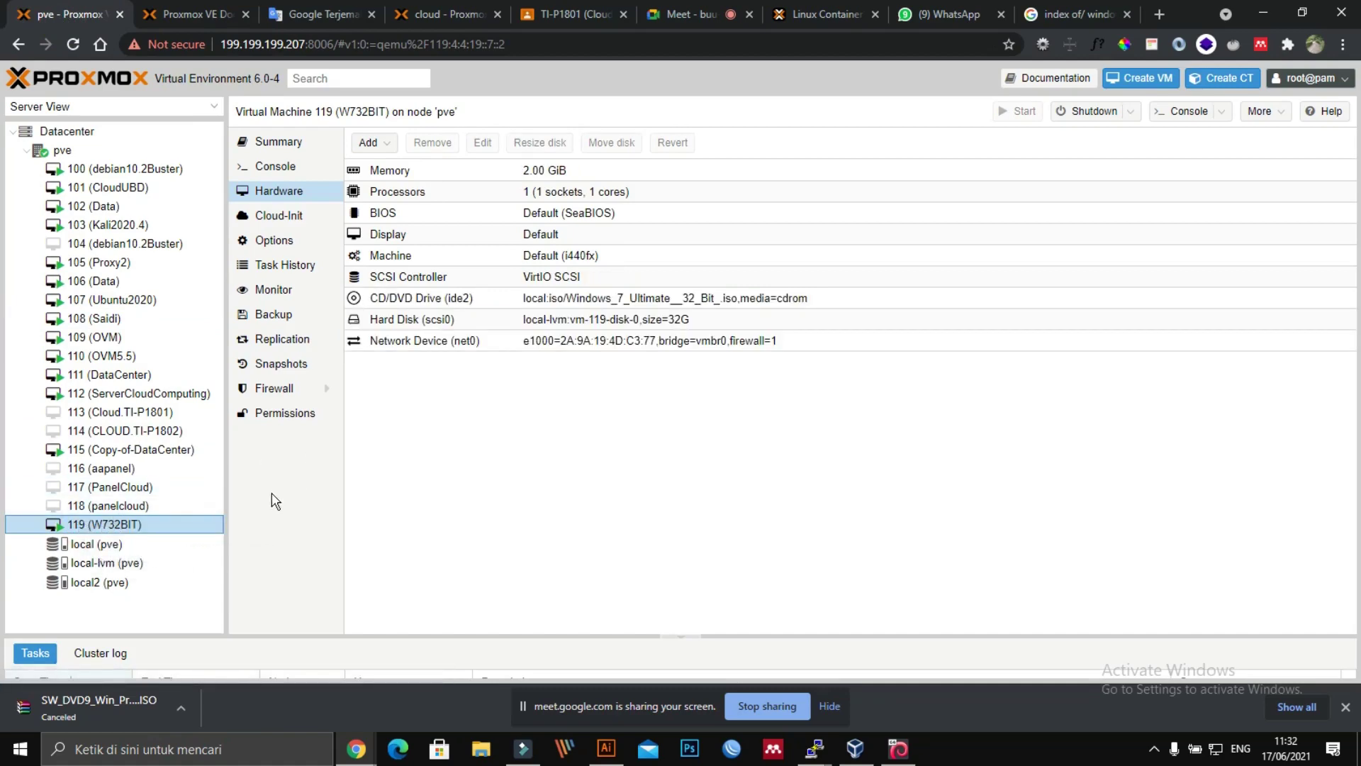
{"action": "double_click", "coordinate": [648, 298]}
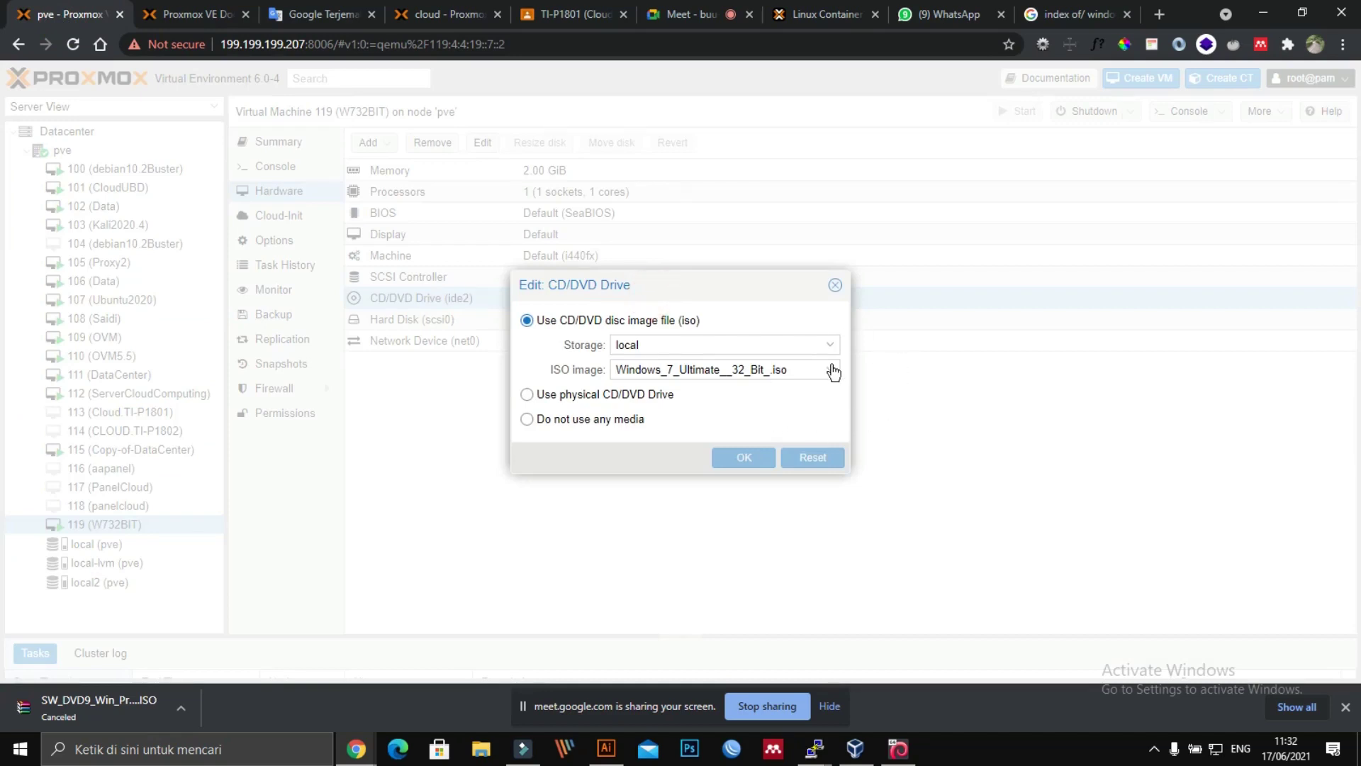
{"action": "left_click", "coordinate": [824, 347]}
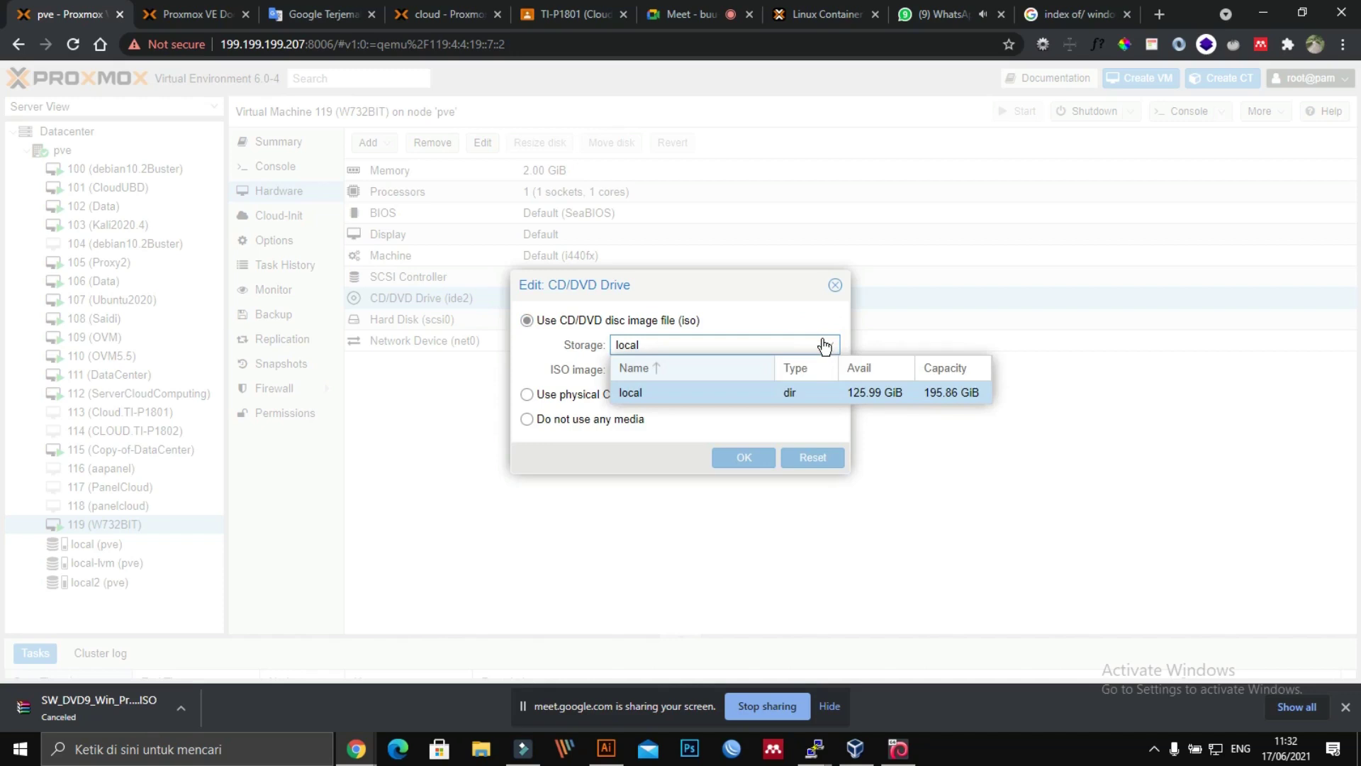
{"action": "left_click", "coordinate": [822, 345]}
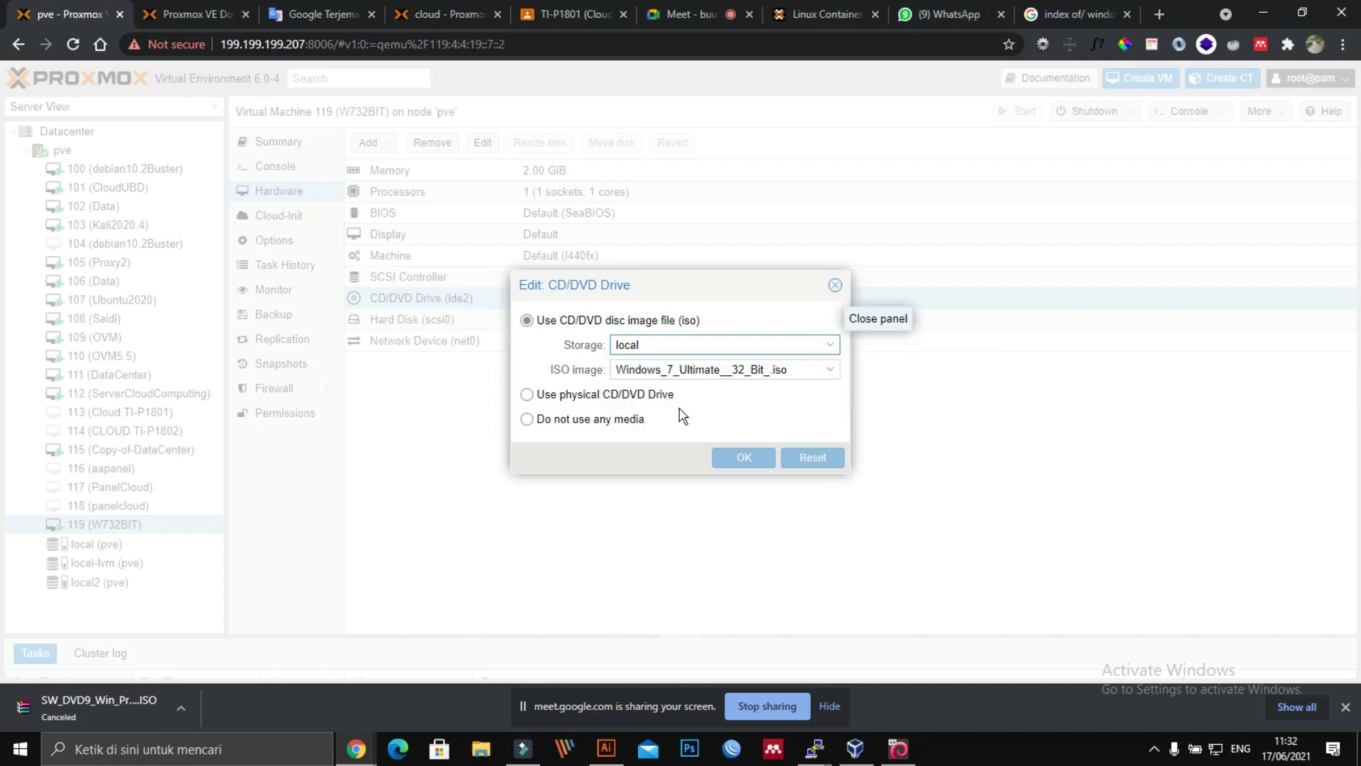
{"action": "left_click", "coordinate": [835, 285]}
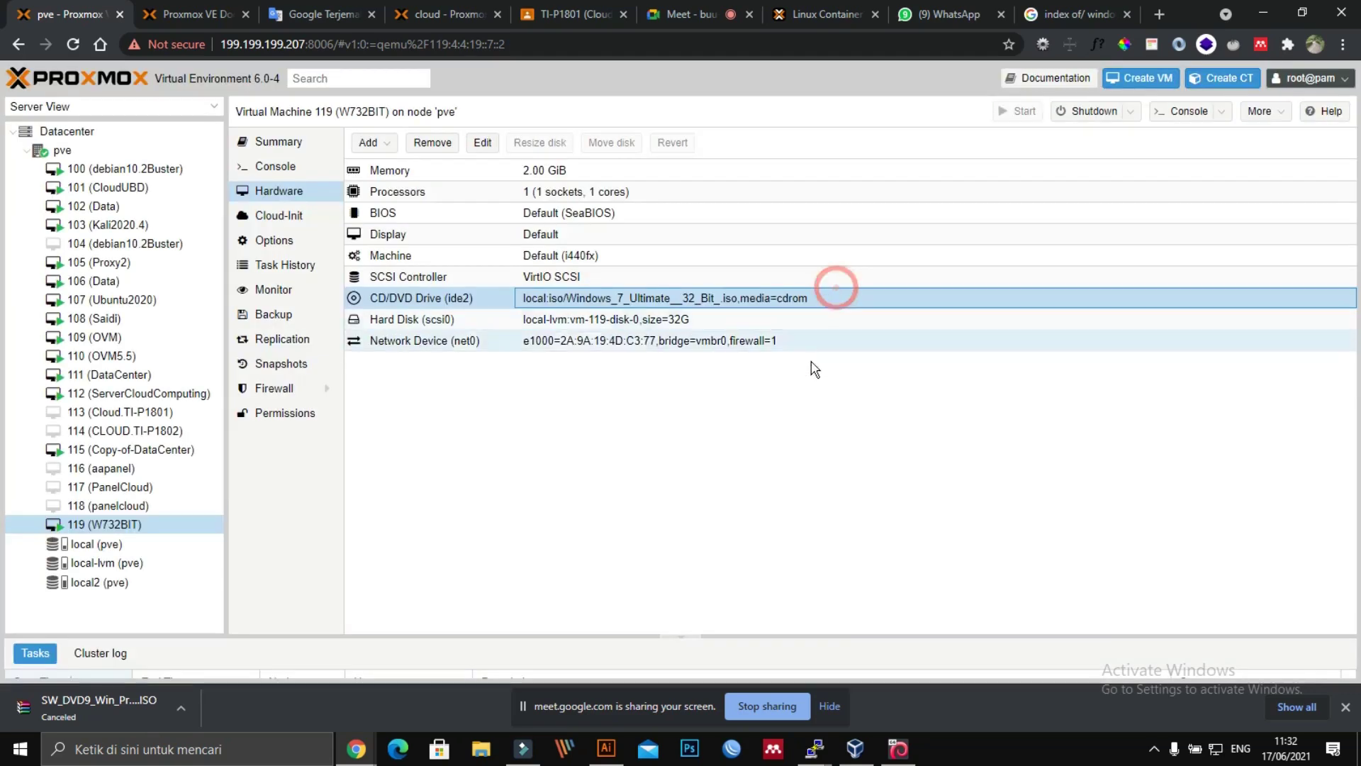
Step: Recheck the CD/DVD drive options and leave it on the Windows 7 Ultimate 32-bit ISO image
{"action": "double_click", "coordinate": [404, 299]}
{"action": "left_click", "coordinate": [560, 395]}
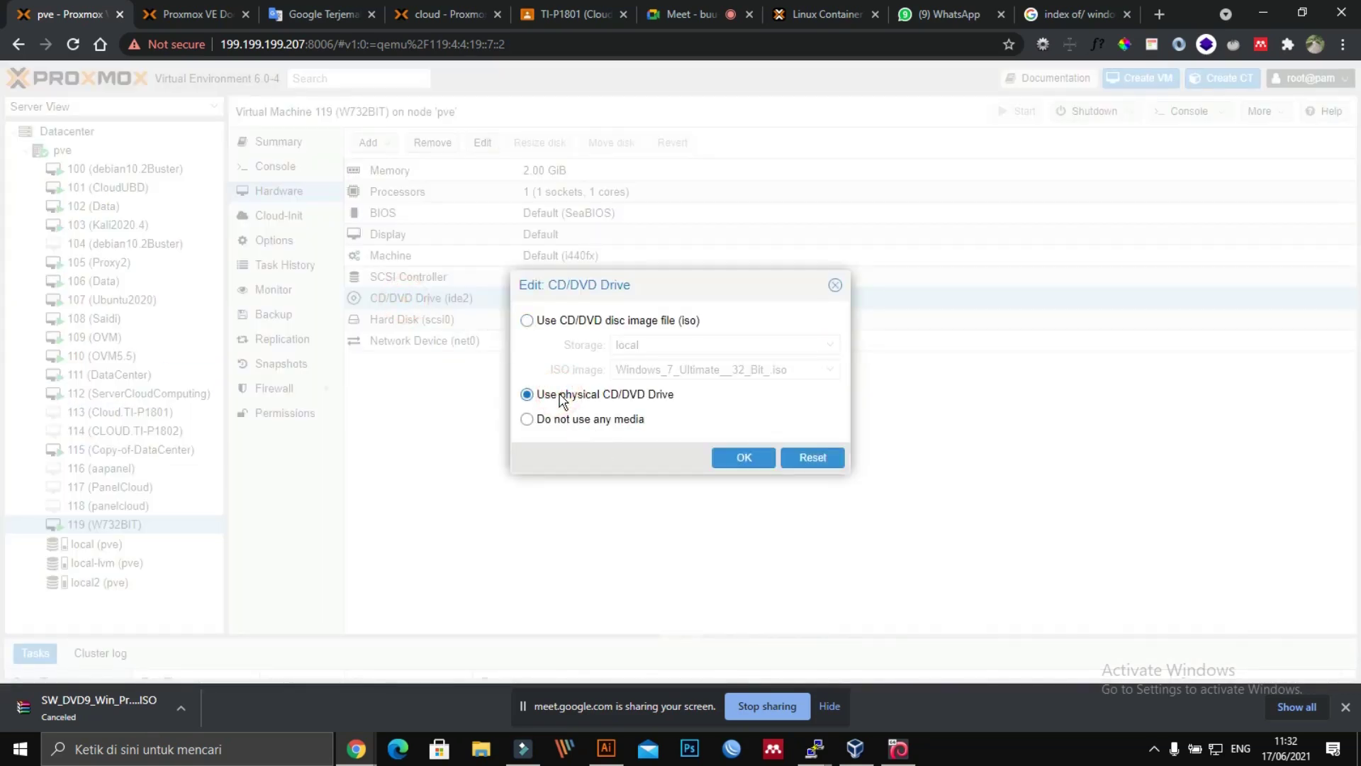
{"action": "left_click", "coordinate": [556, 320]}
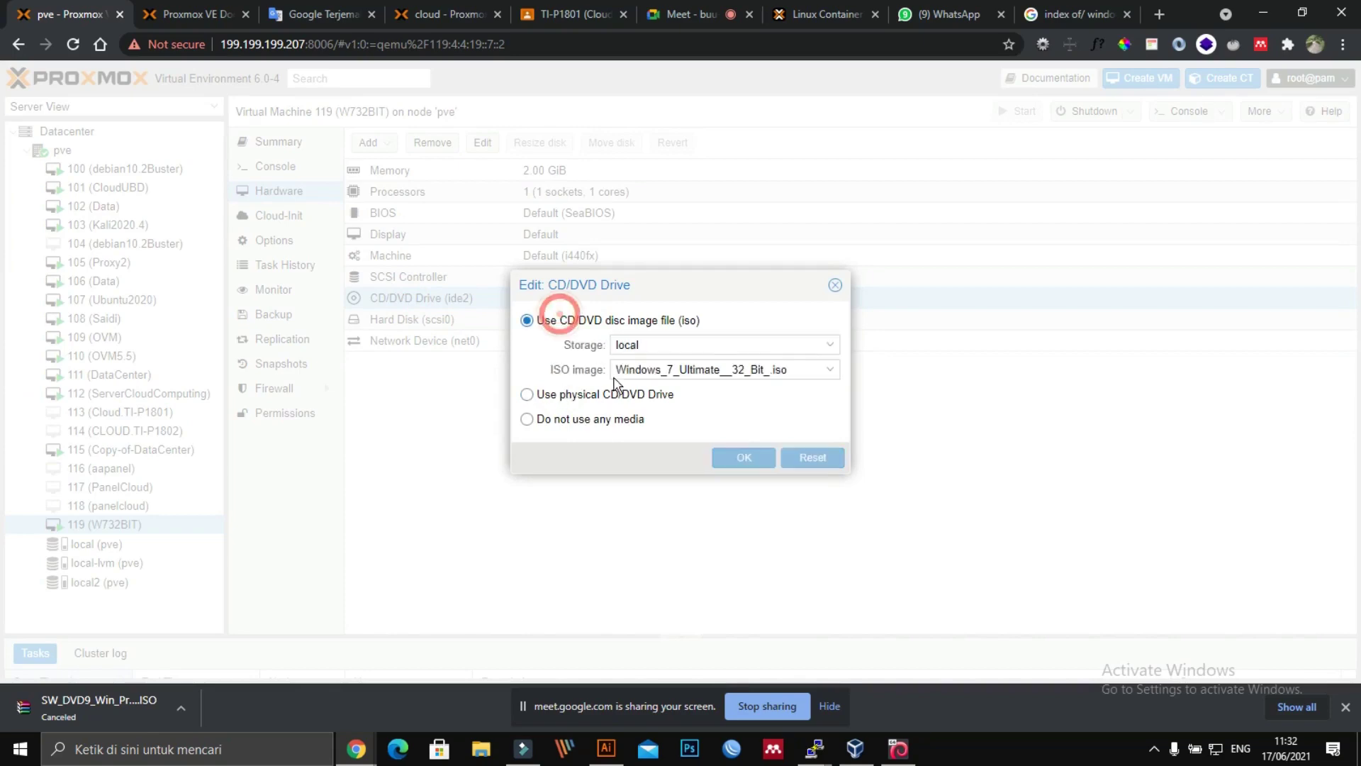
{"action": "left_click", "coordinate": [758, 454]}
{"action": "left_click", "coordinate": [835, 285]}
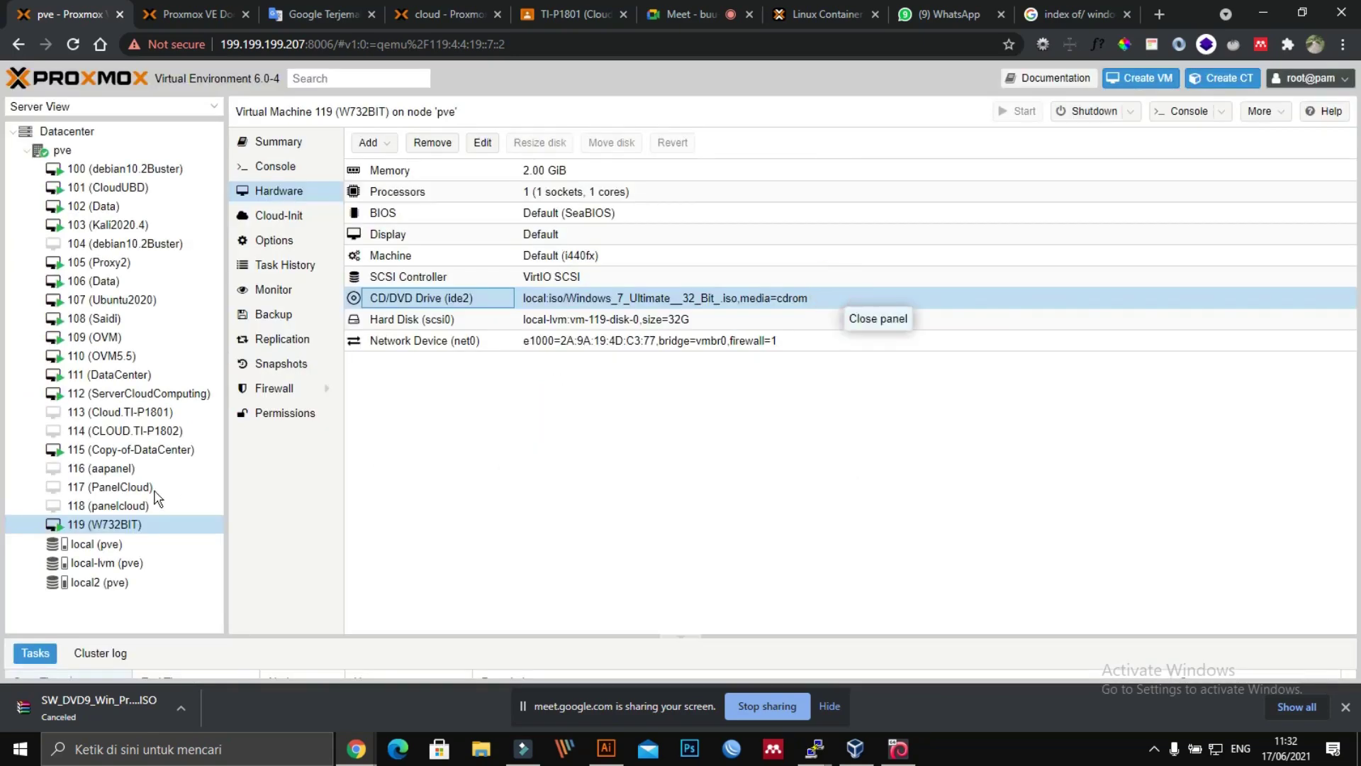
{"action": "right_click", "coordinate": [83, 527]}
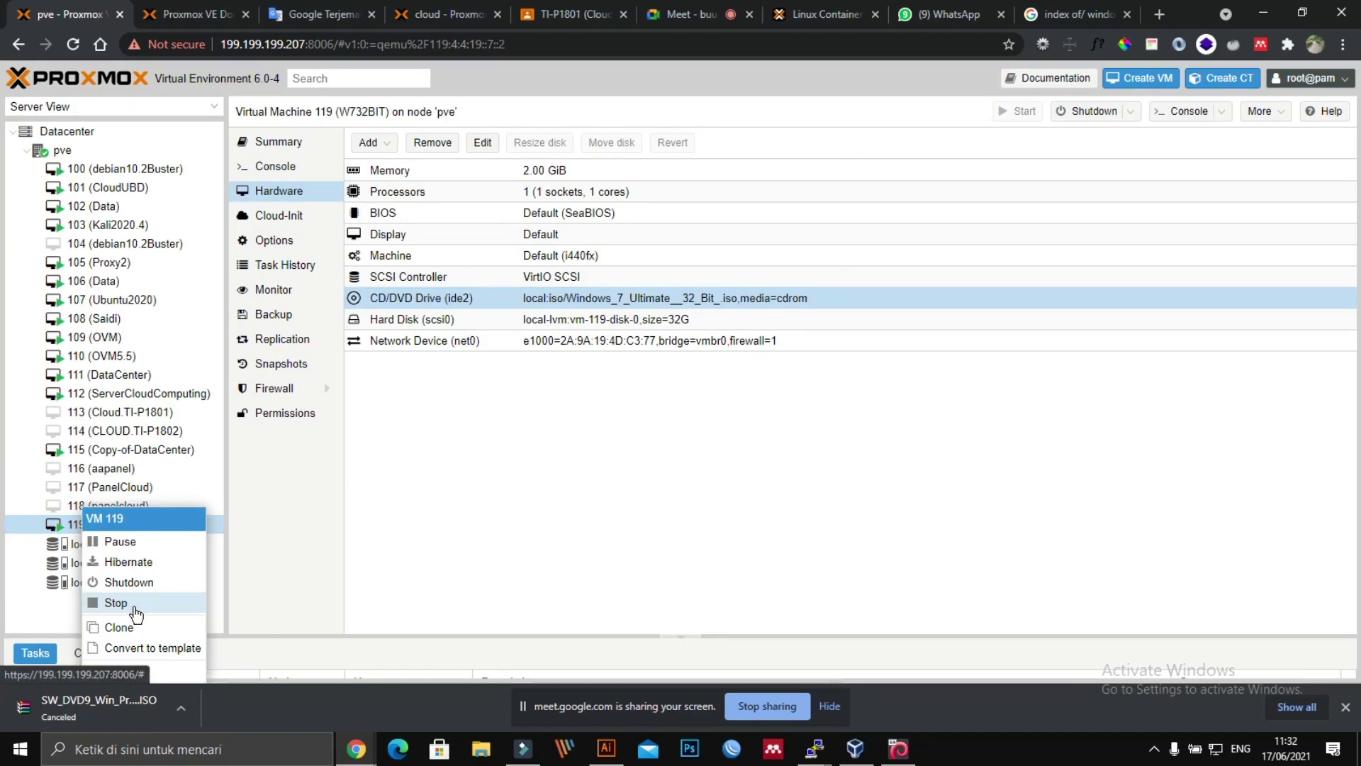
Step: Stop VM 119 (W732BIT) with confirmation, then start it again from its context menu
{"action": "left_click", "coordinate": [131, 604]}
{"action": "left_click", "coordinate": [644, 409]}
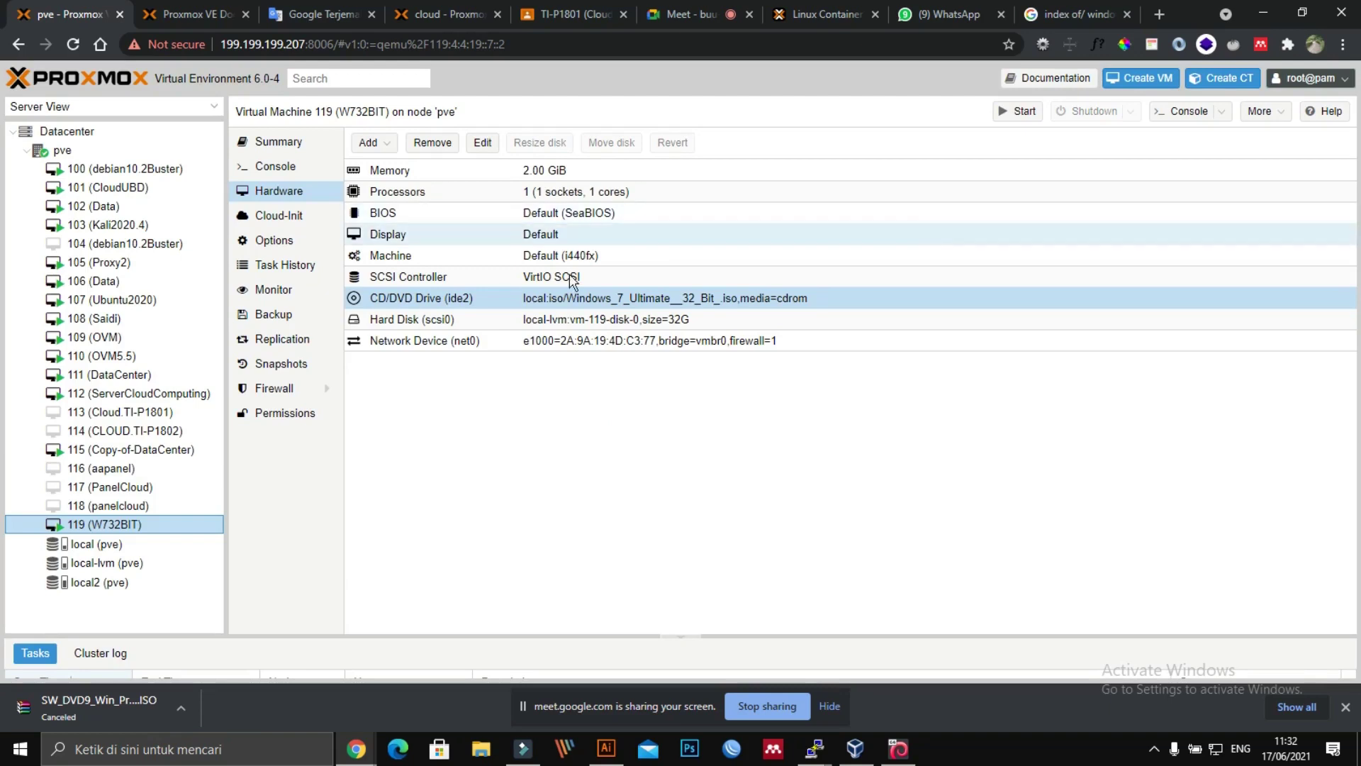
{"action": "right_click", "coordinate": [142, 529]}
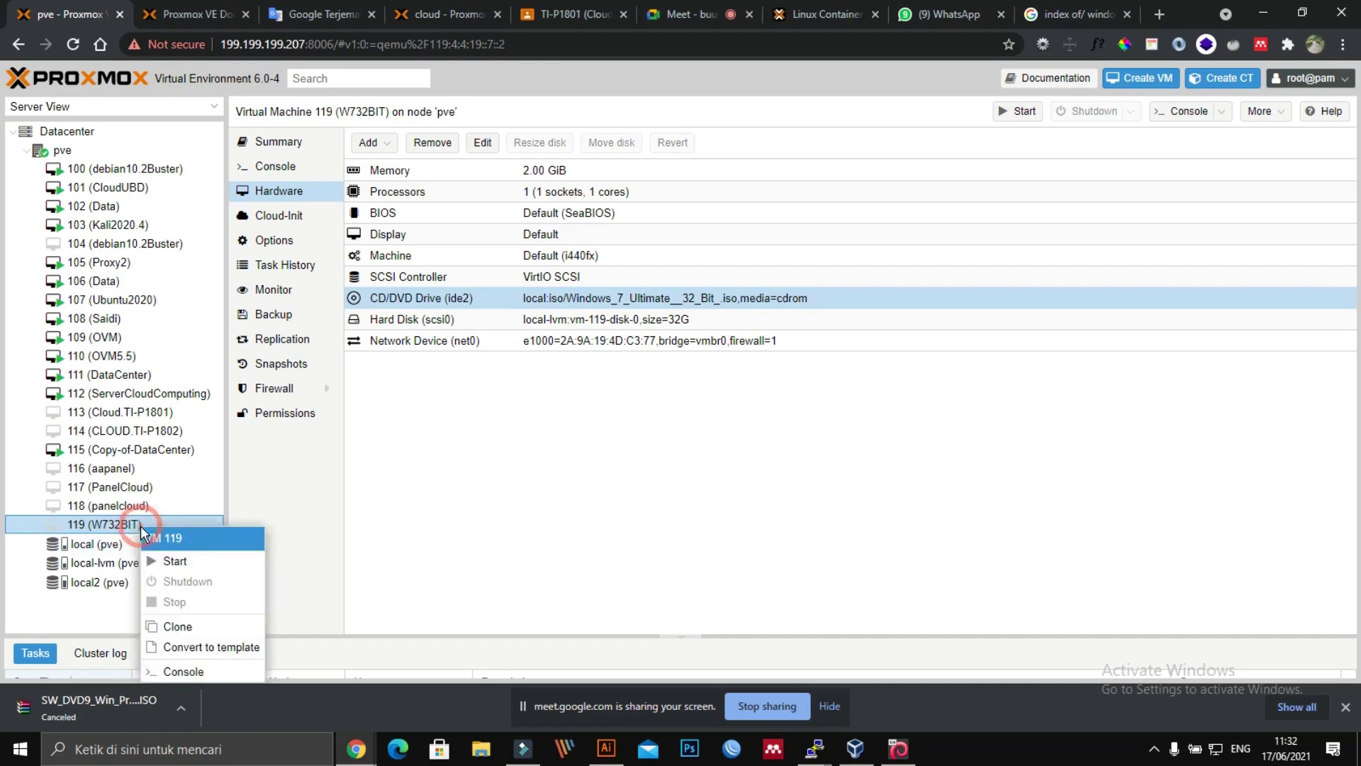
{"action": "left_click", "coordinate": [163, 562]}
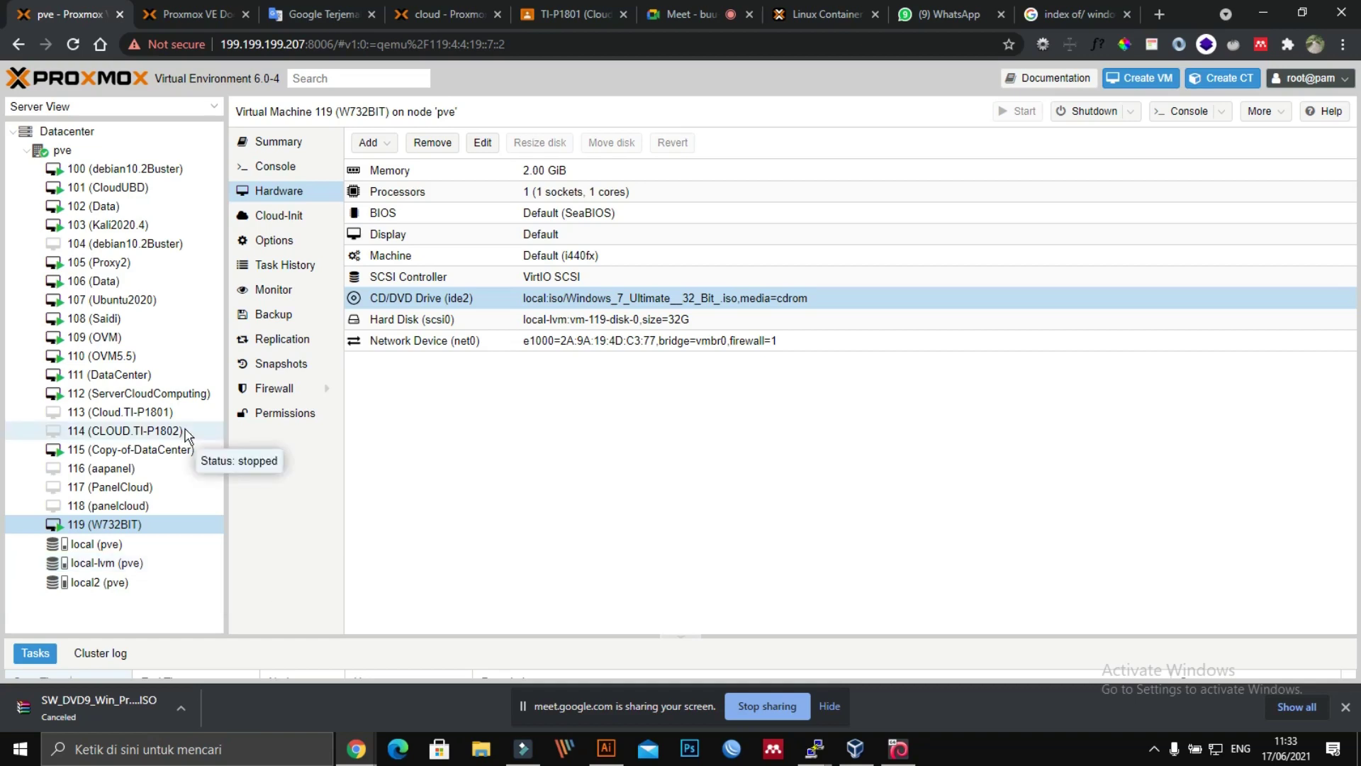
Step: Restore VM 119's console from maximized and resize it into a floating window over the hardware page
{"action": "left_click", "coordinate": [110, 524]}
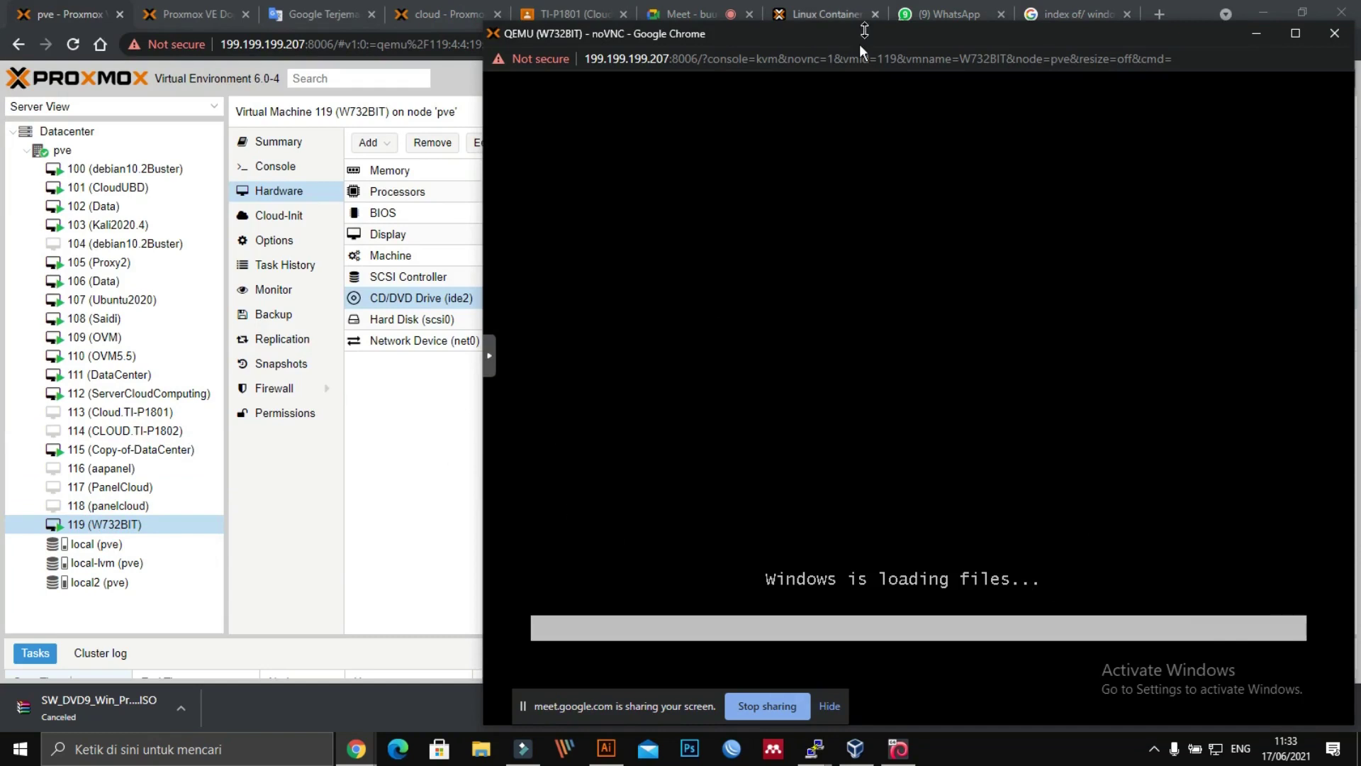
{"action": "left_click_drag", "start_coordinate": [854, 46], "coordinate": [906, 15]}
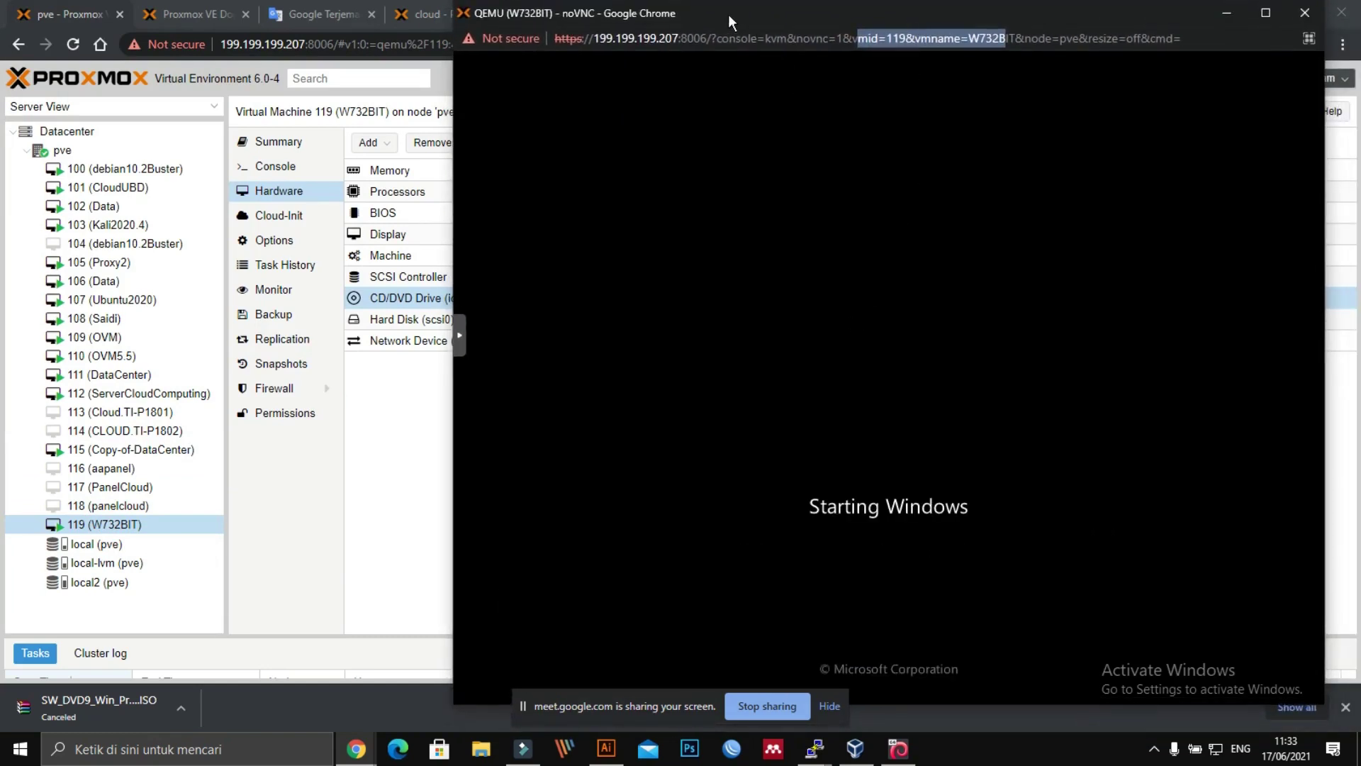
{"action": "left_click_drag", "start_coordinate": [728, 14], "coordinate": [811, 2]}
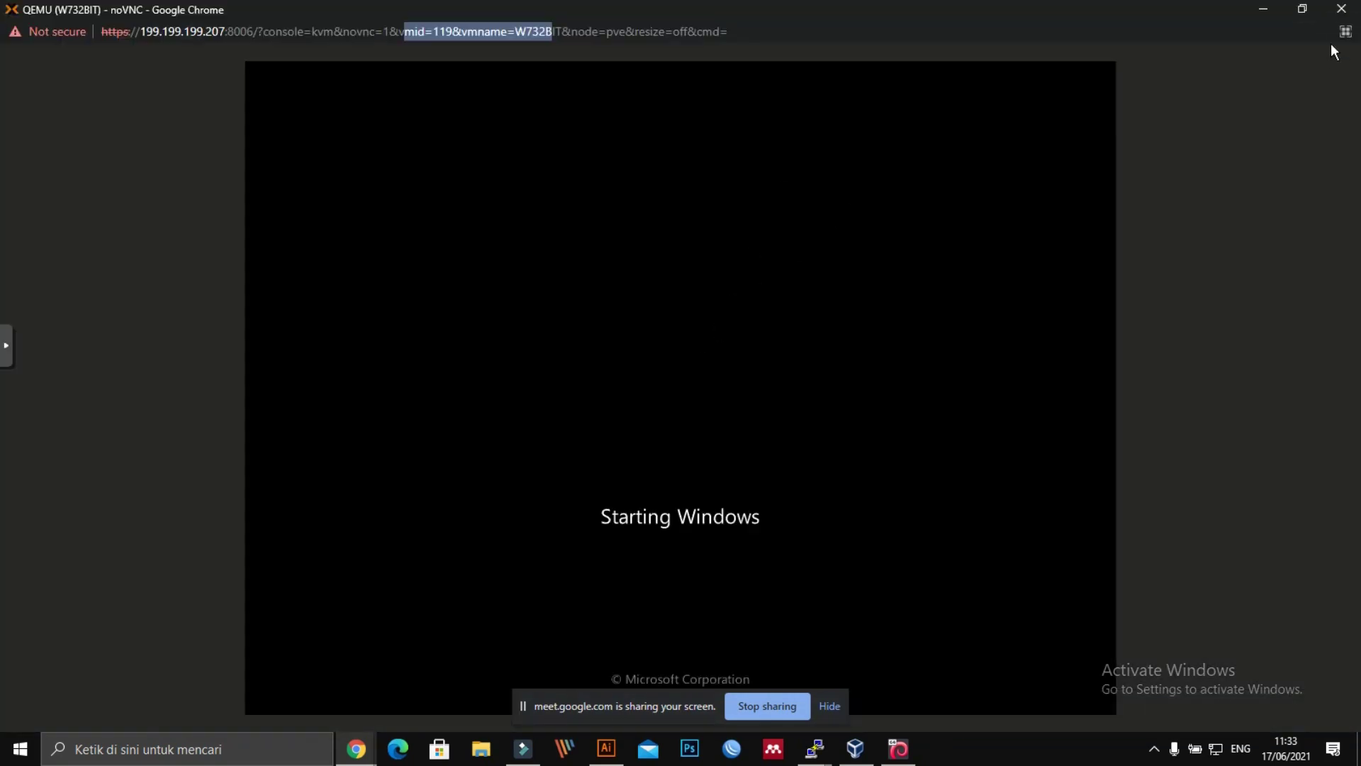
{"action": "left_click", "coordinate": [1306, 11]}
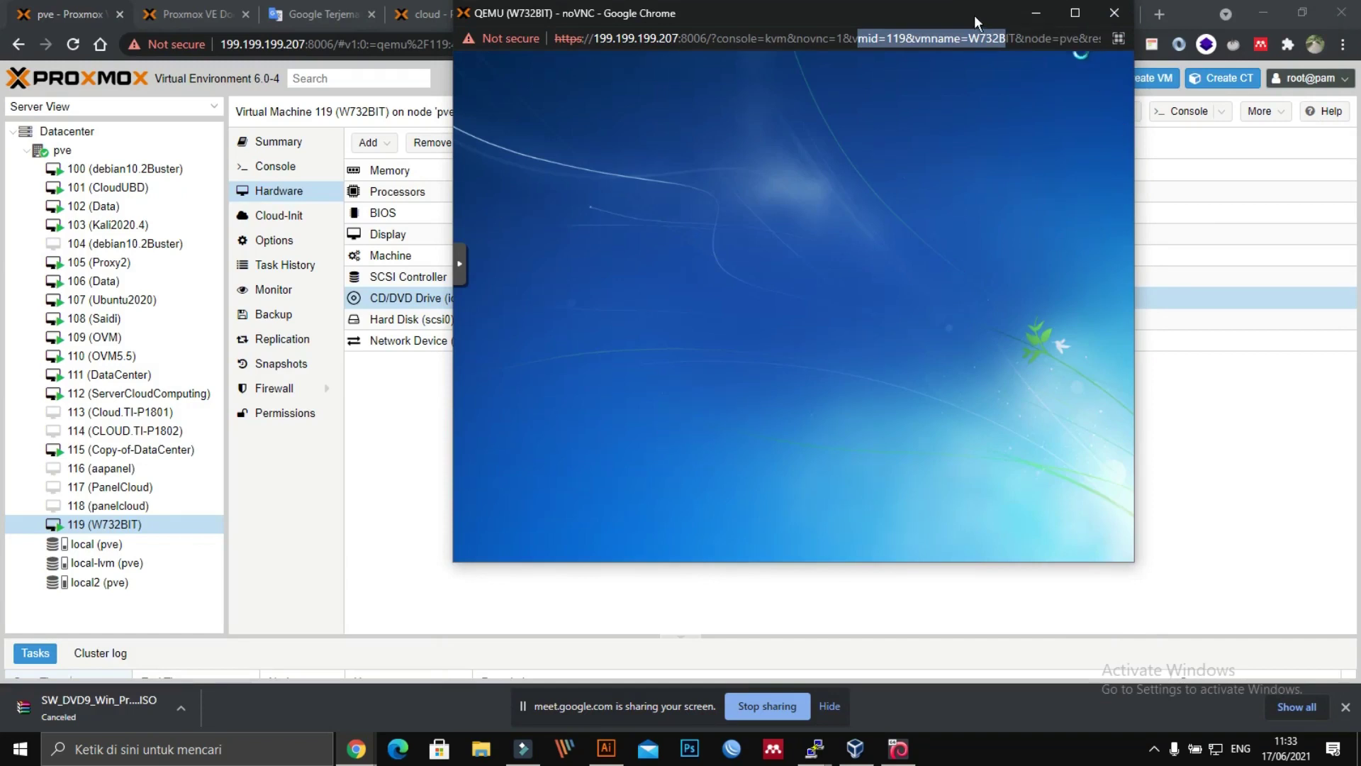
{"action": "left_click_drag", "start_coordinate": [938, 9], "coordinate": [871, 28]}
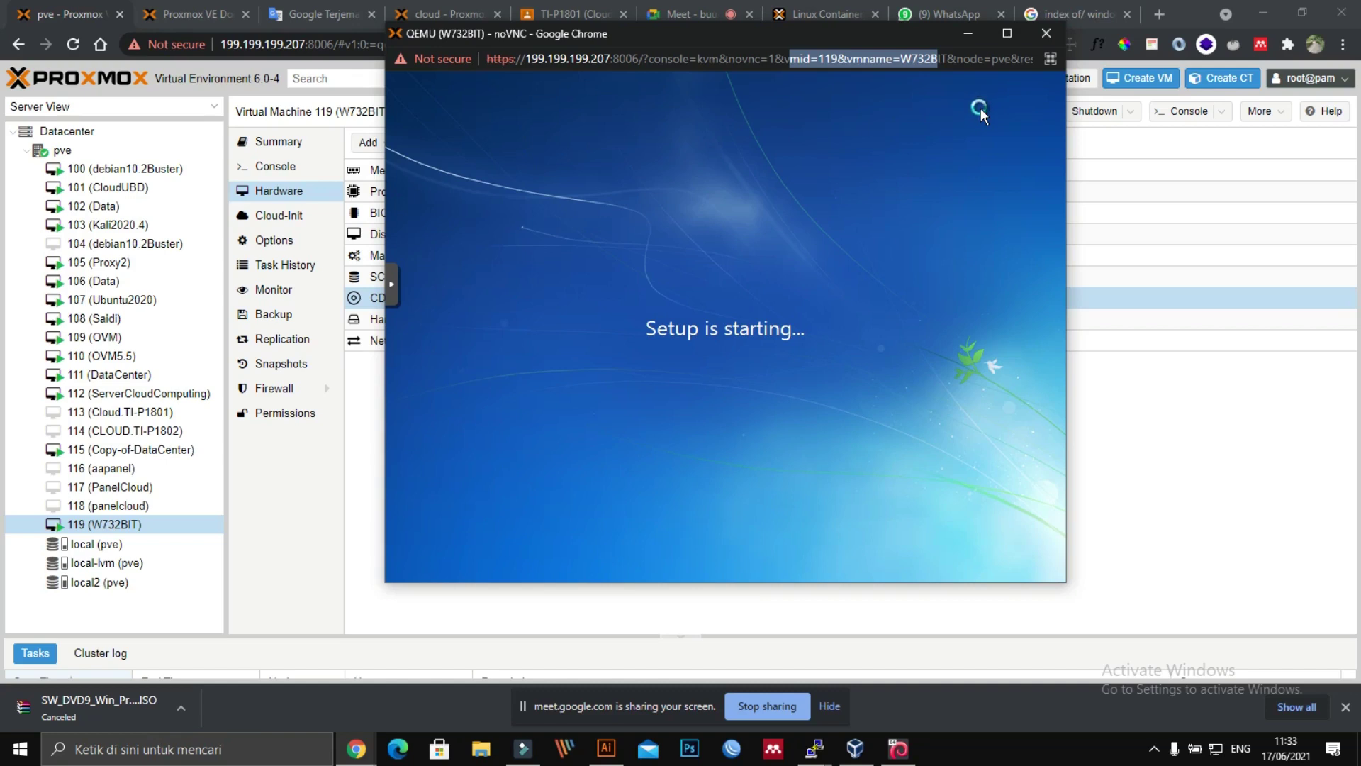
{"action": "mouse_move", "coordinate": [840, 33]}
{"action": "left_mouse_down"}
{"action": "mouse_move", "coordinate": [605, 45]}
{"action": "mouse_move", "coordinate": [538, 19]}
{"action": "left_mouse_up"}
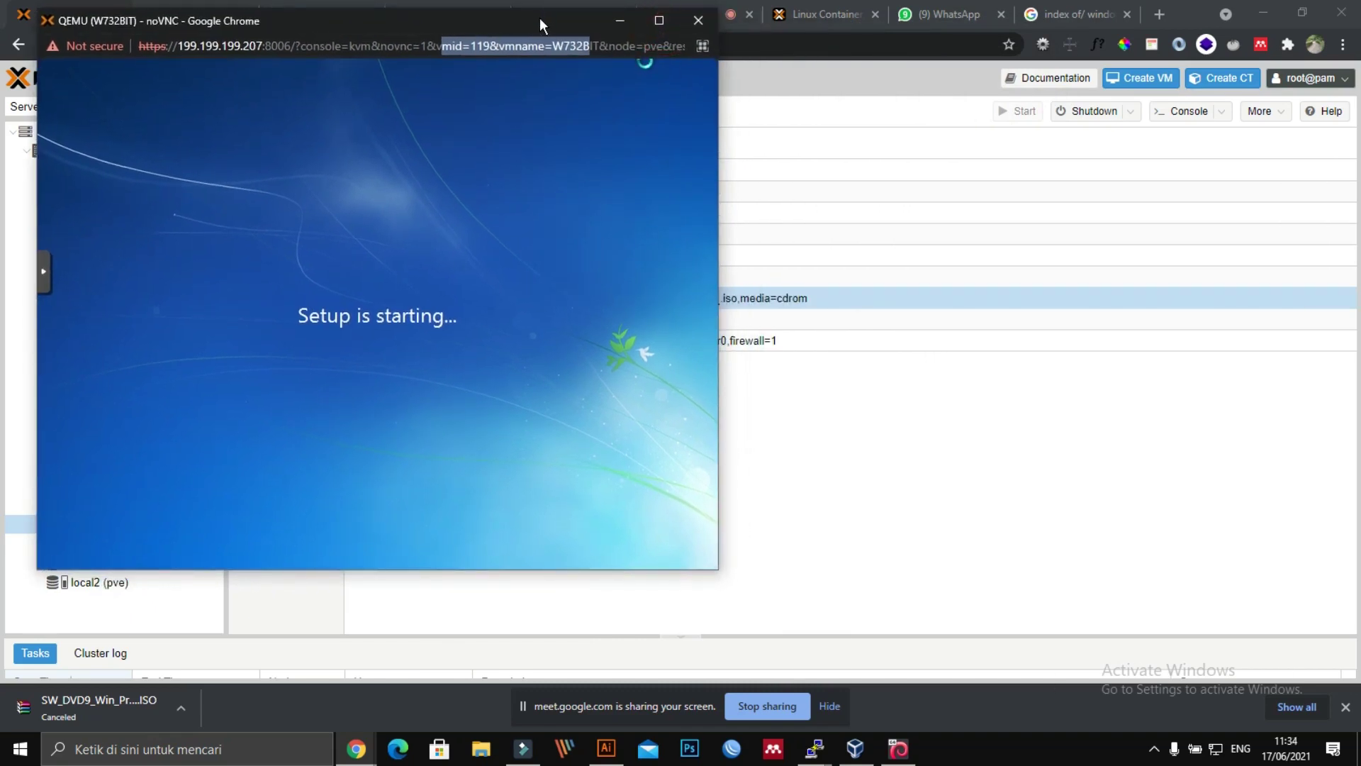
{"action": "left_click_drag", "start_coordinate": [567, 20], "coordinate": [826, 43]}
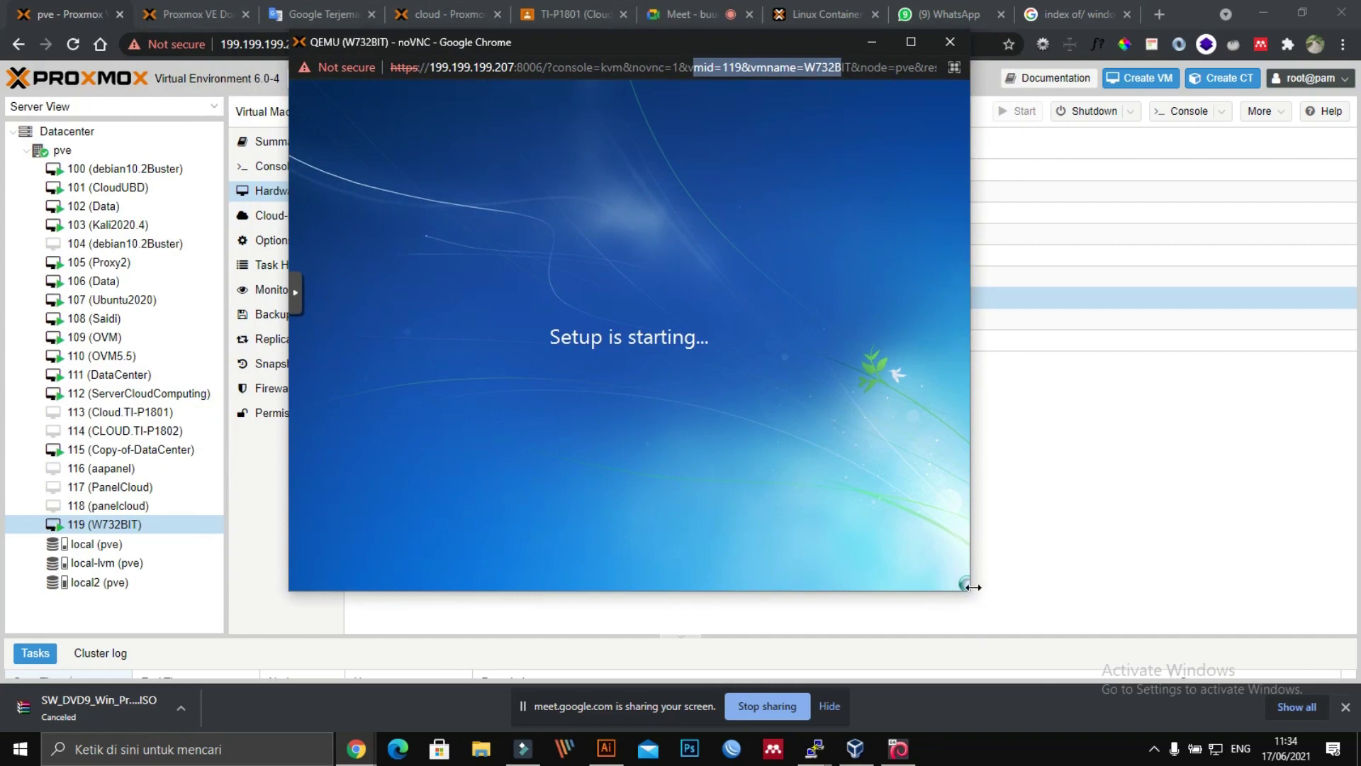
{"action": "mouse_move", "coordinate": [971, 587]}
{"action": "left_mouse_down"}
{"action": "mouse_move", "coordinate": [1223, 631]}
{"action": "mouse_move", "coordinate": [987, 620]}
{"action": "mouse_move", "coordinate": [978, 593]}
{"action": "mouse_move", "coordinate": [1115, 647]}
{"action": "mouse_move", "coordinate": [971, 593]}
{"action": "left_mouse_up"}
{"action": "left_click_drag", "start_coordinate": [575, 41], "coordinate": [679, 49]}
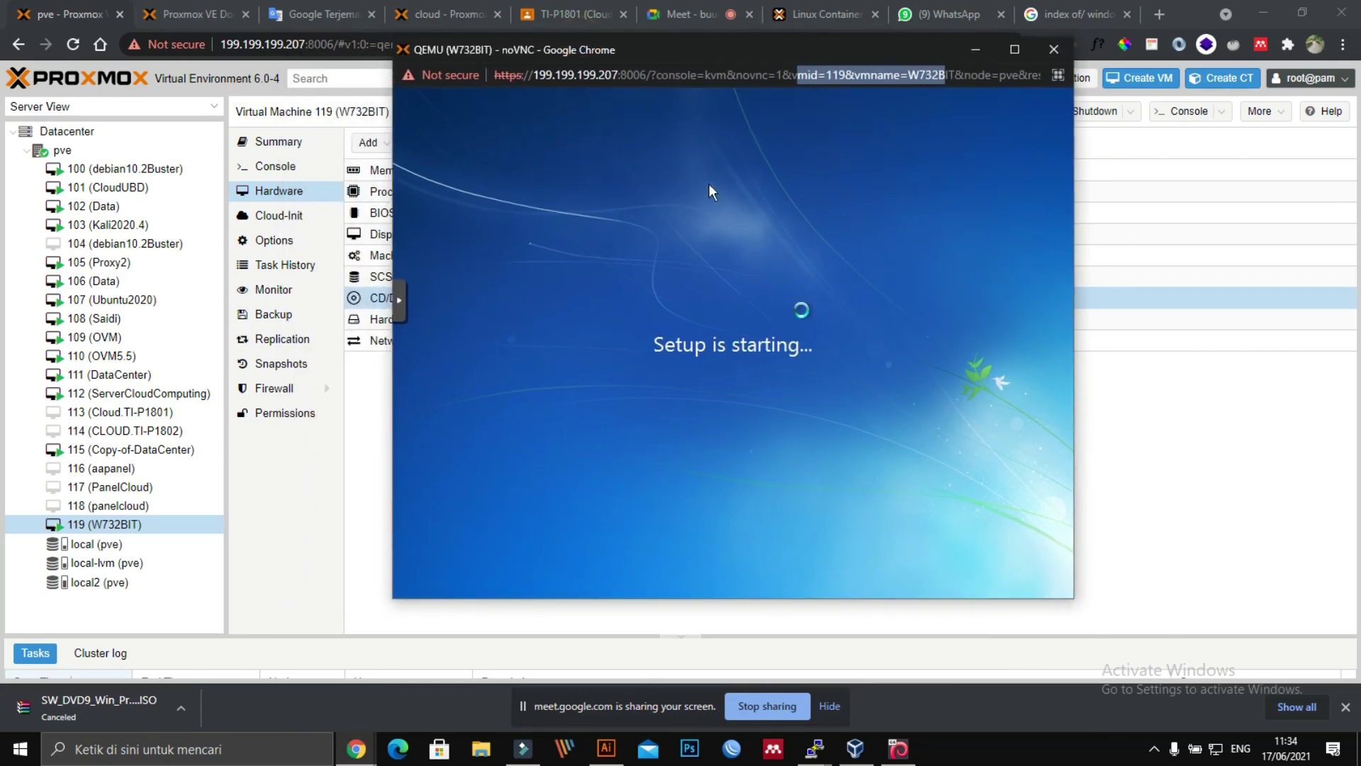
Step: Set Windows setup's time and currency format to Indonesian (Indonesia) and continue
{"action": "left_click", "coordinate": [740, 360]}
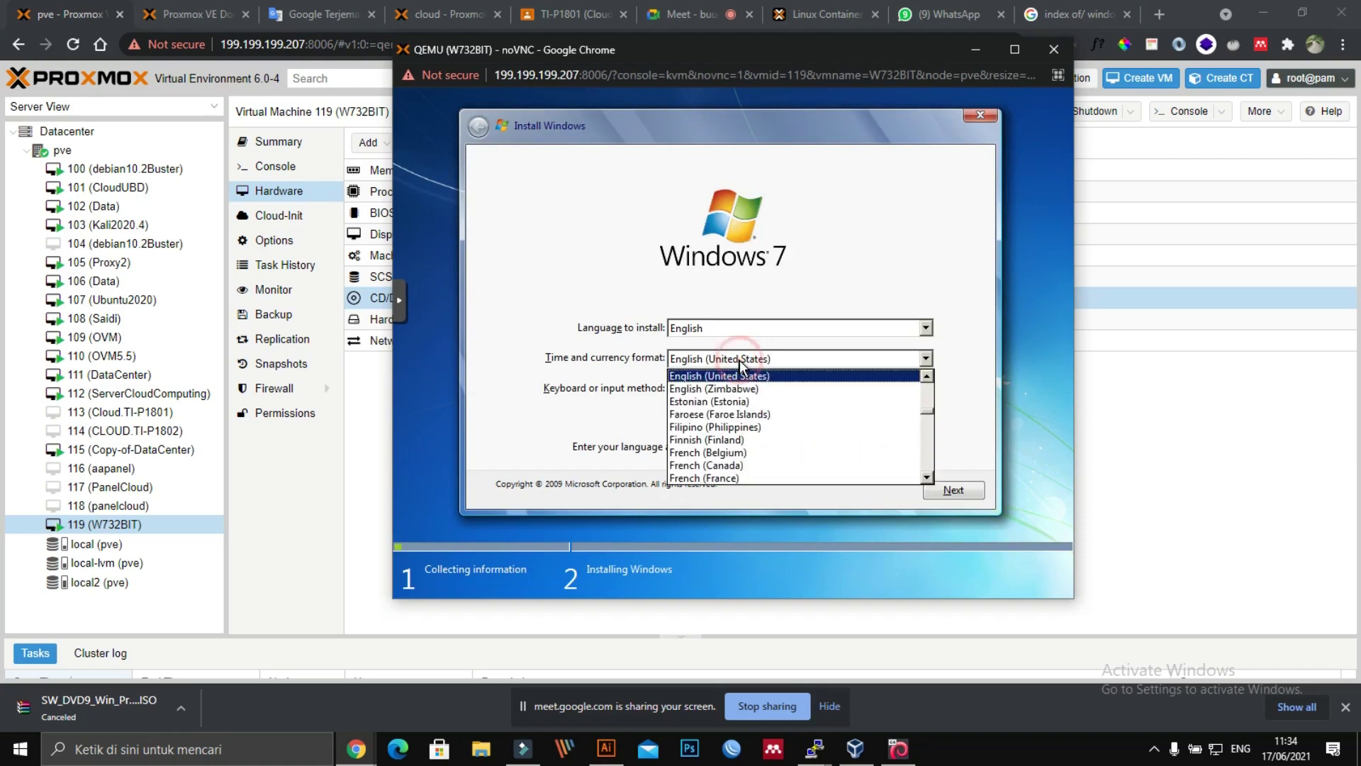
{"action": "key", "text": "i"}
{"action": "key", "text": "Down"}
{"action": "key", "text": "Down"}
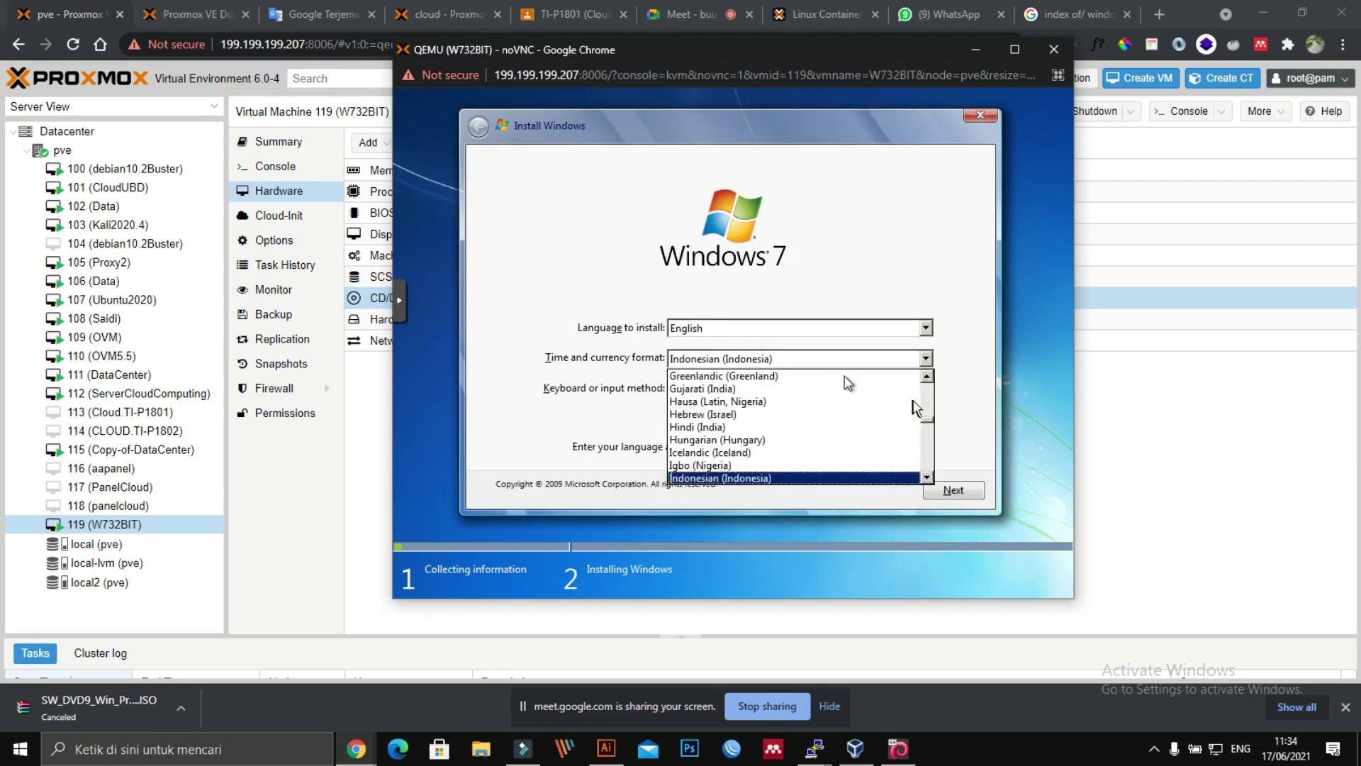
{"action": "left_click", "coordinate": [760, 479]}
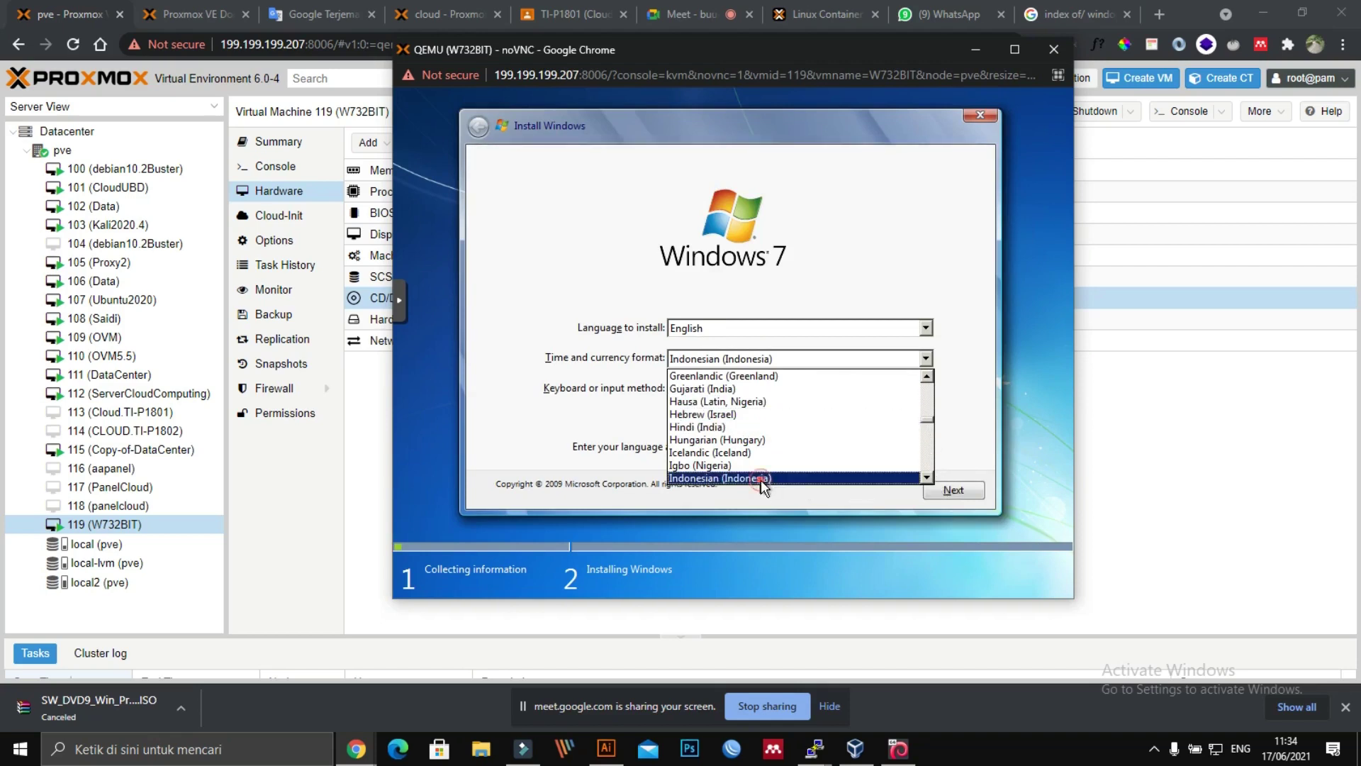
{"action": "left_click", "coordinate": [950, 488]}
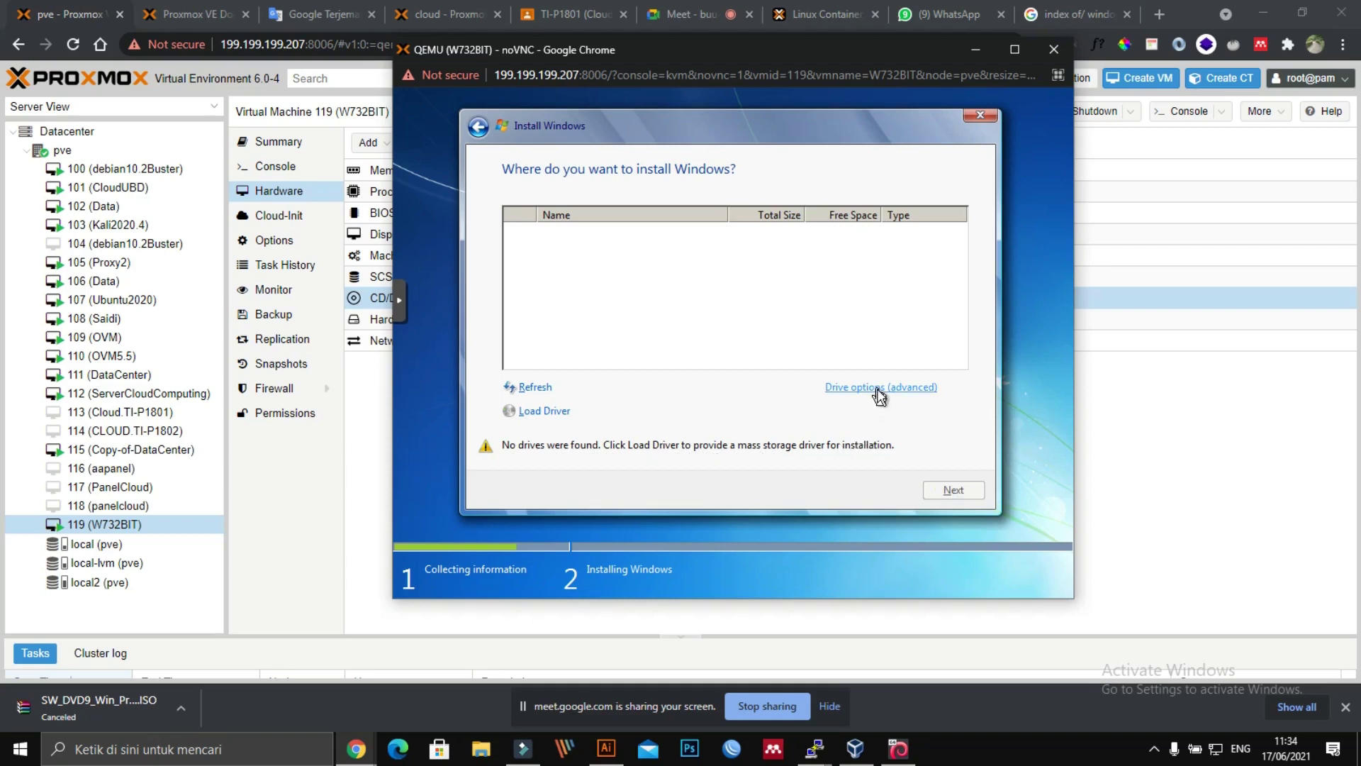
Step: Try loading a driver from CD Drive (D:), then cancel setup when none is found and close the console
{"action": "left_click", "coordinate": [551, 412]}
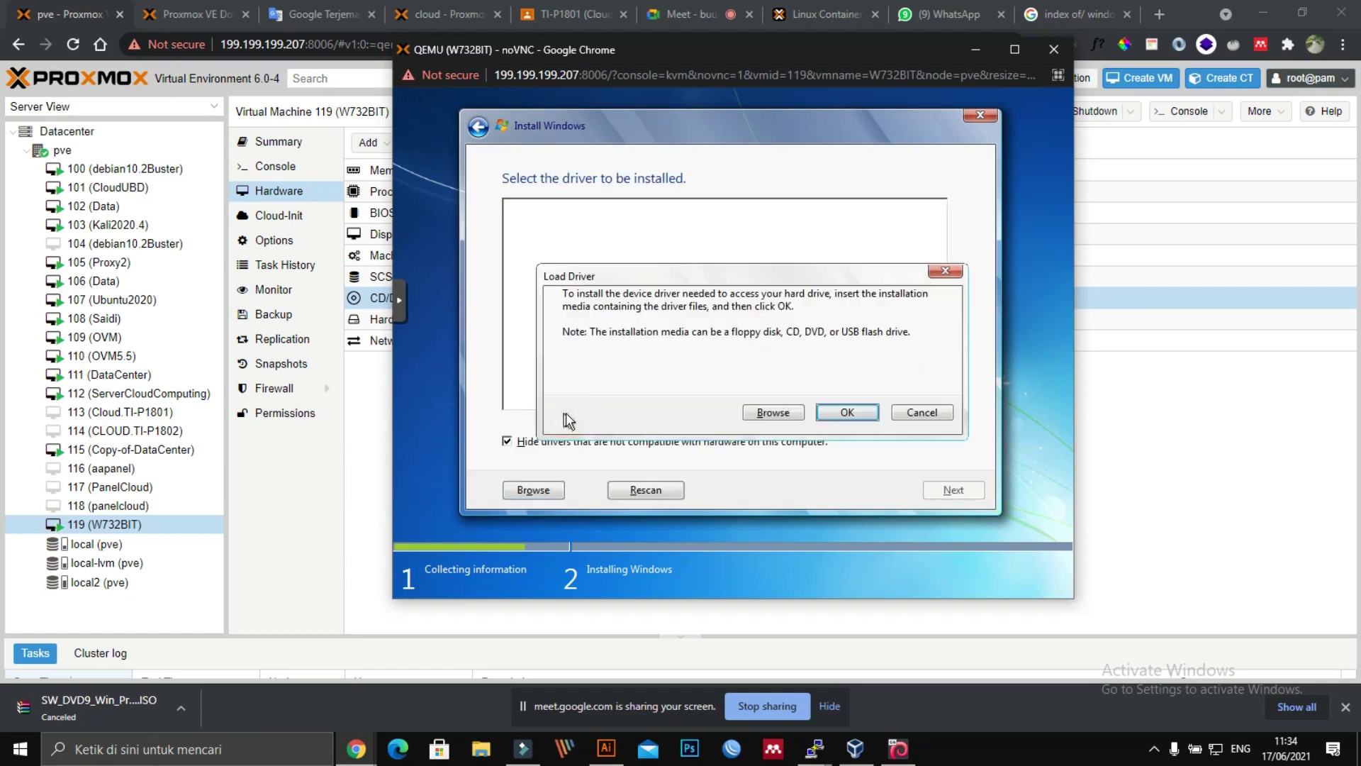
{"action": "left_click", "coordinate": [774, 413]}
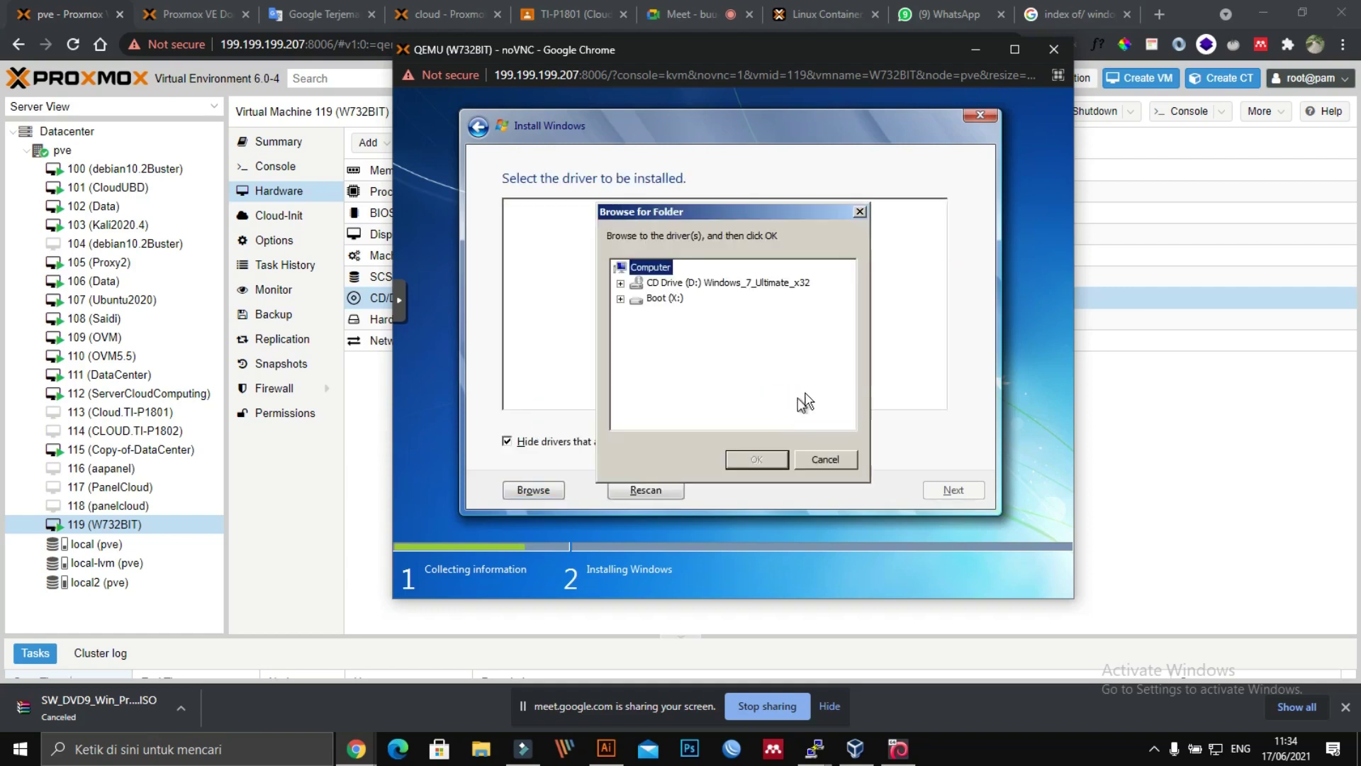
{"action": "left_click", "coordinate": [700, 284]}
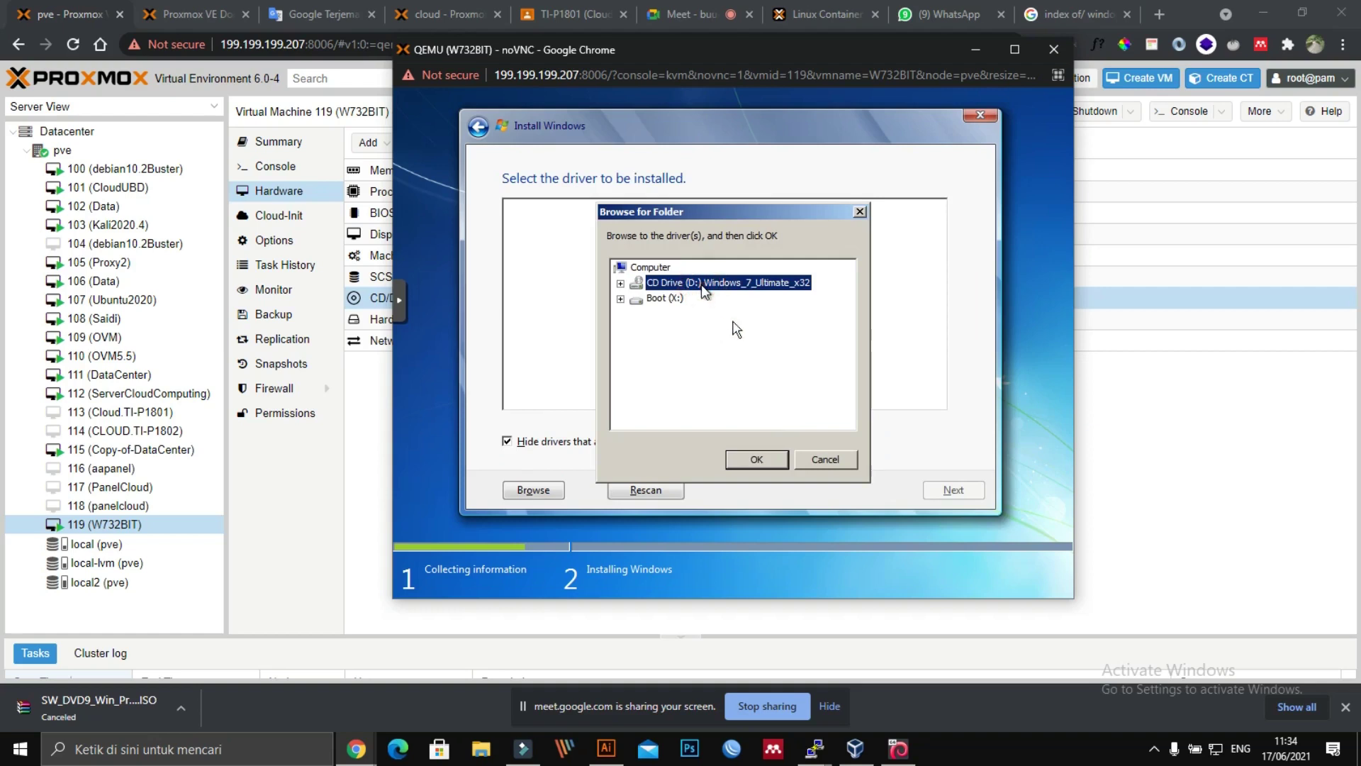
{"action": "left_click", "coordinate": [759, 461]}
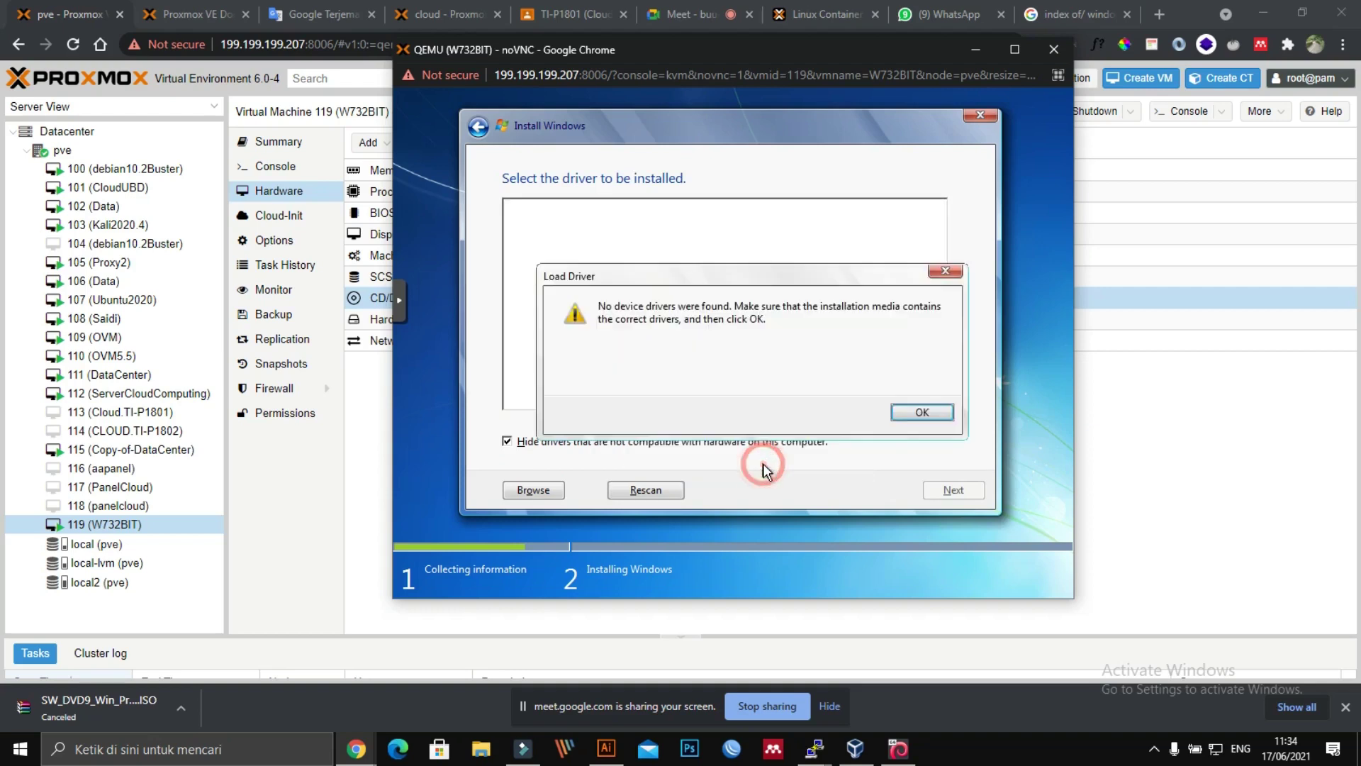
{"action": "left_click", "coordinate": [936, 412]}
{"action": "left_click", "coordinate": [979, 116]}
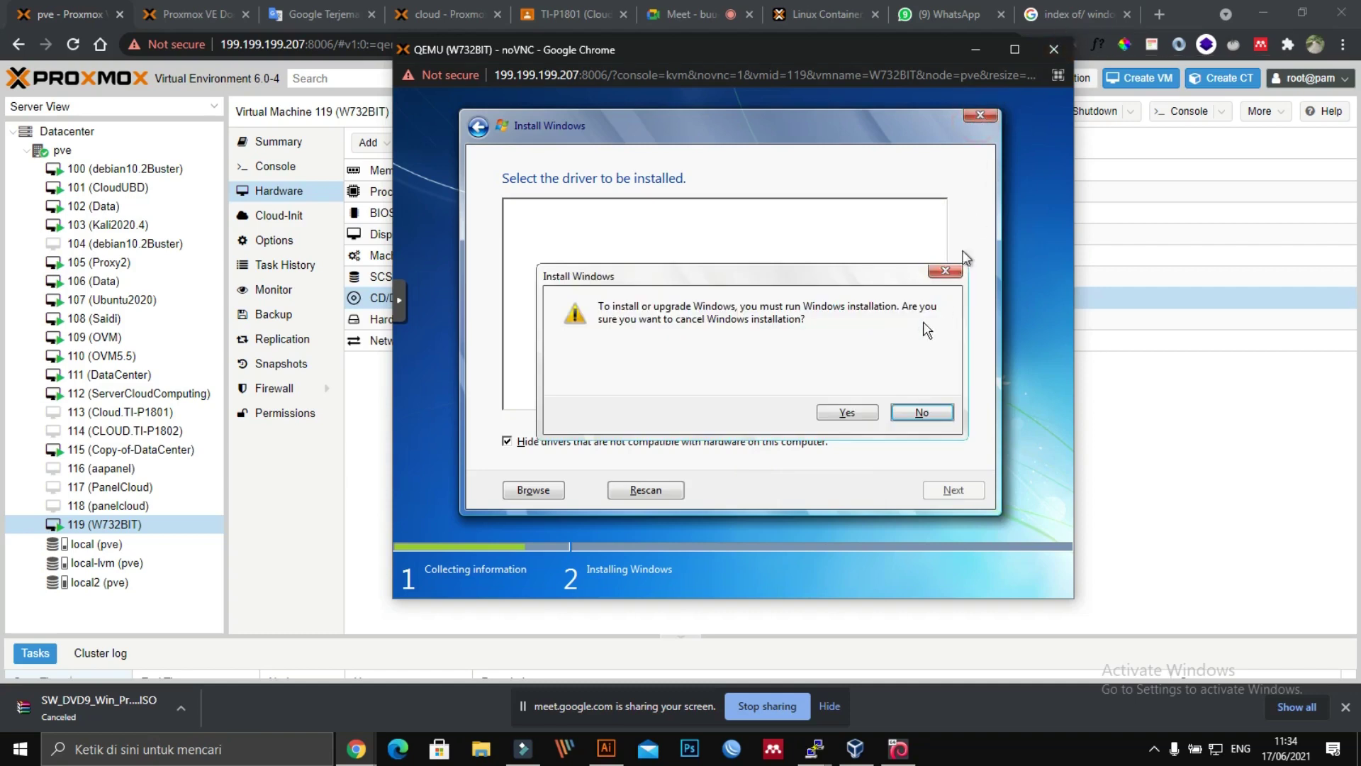
{"action": "left_click", "coordinate": [872, 413]}
{"action": "left_click", "coordinate": [1053, 49]}
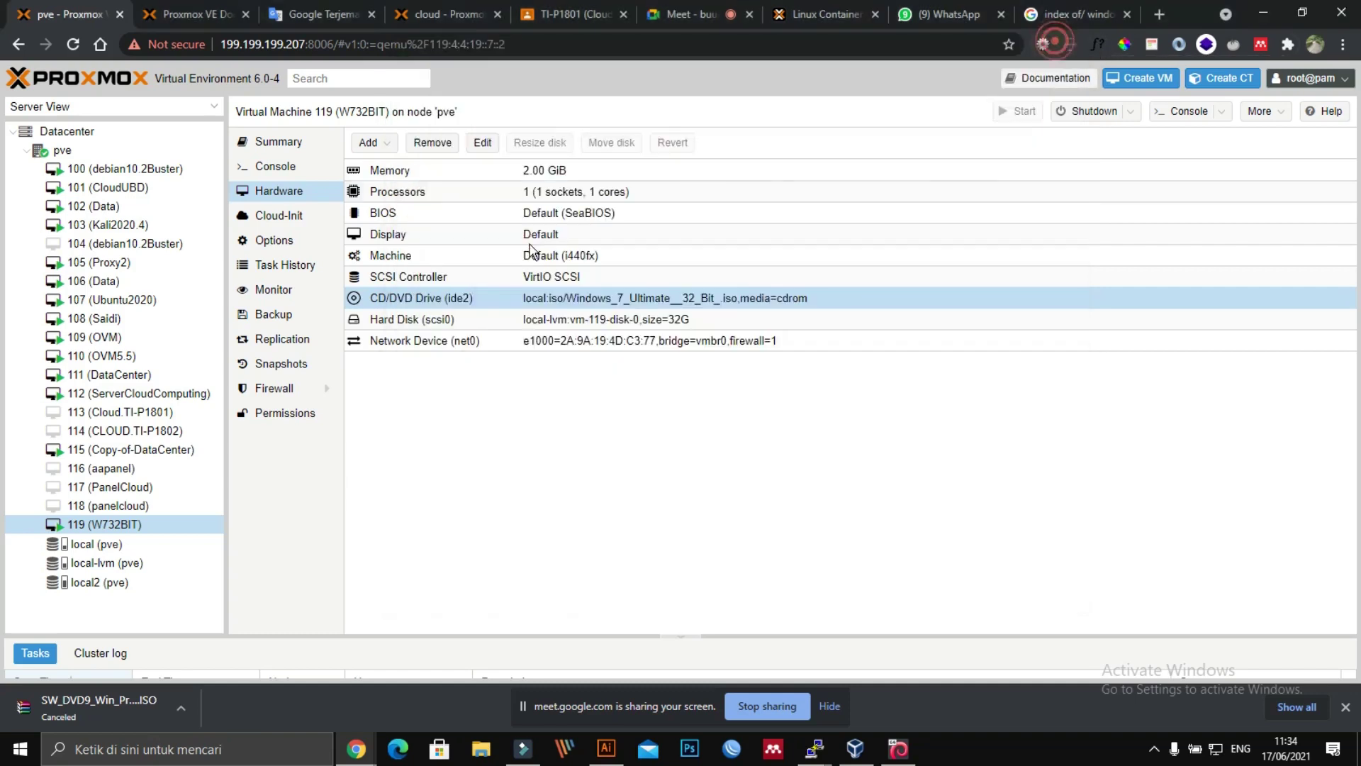
Step: Stop VM 119 (W732BIT) from its context menu, confirming with Yes
{"action": "right_click", "coordinate": [103, 523]}
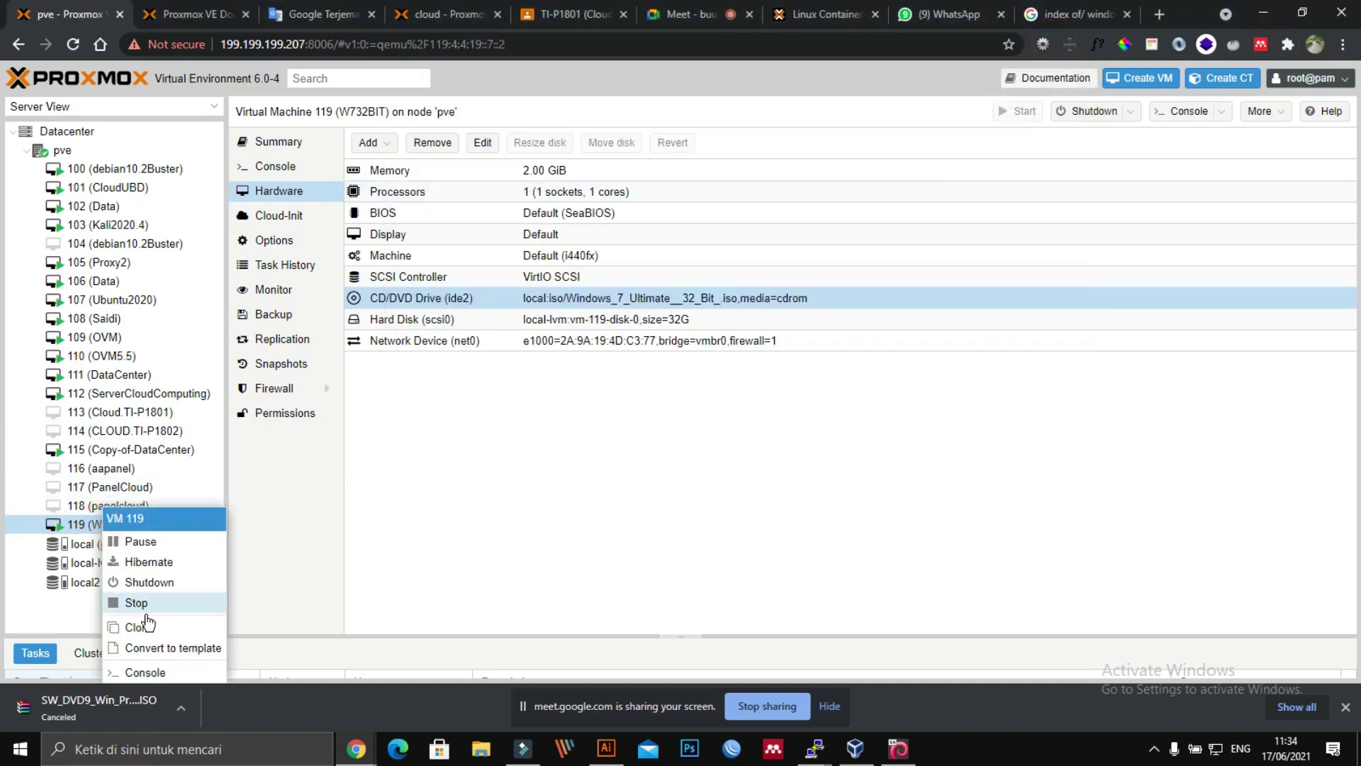
{"action": "left_click", "coordinate": [137, 602]}
{"action": "left_click", "coordinate": [641, 405]}
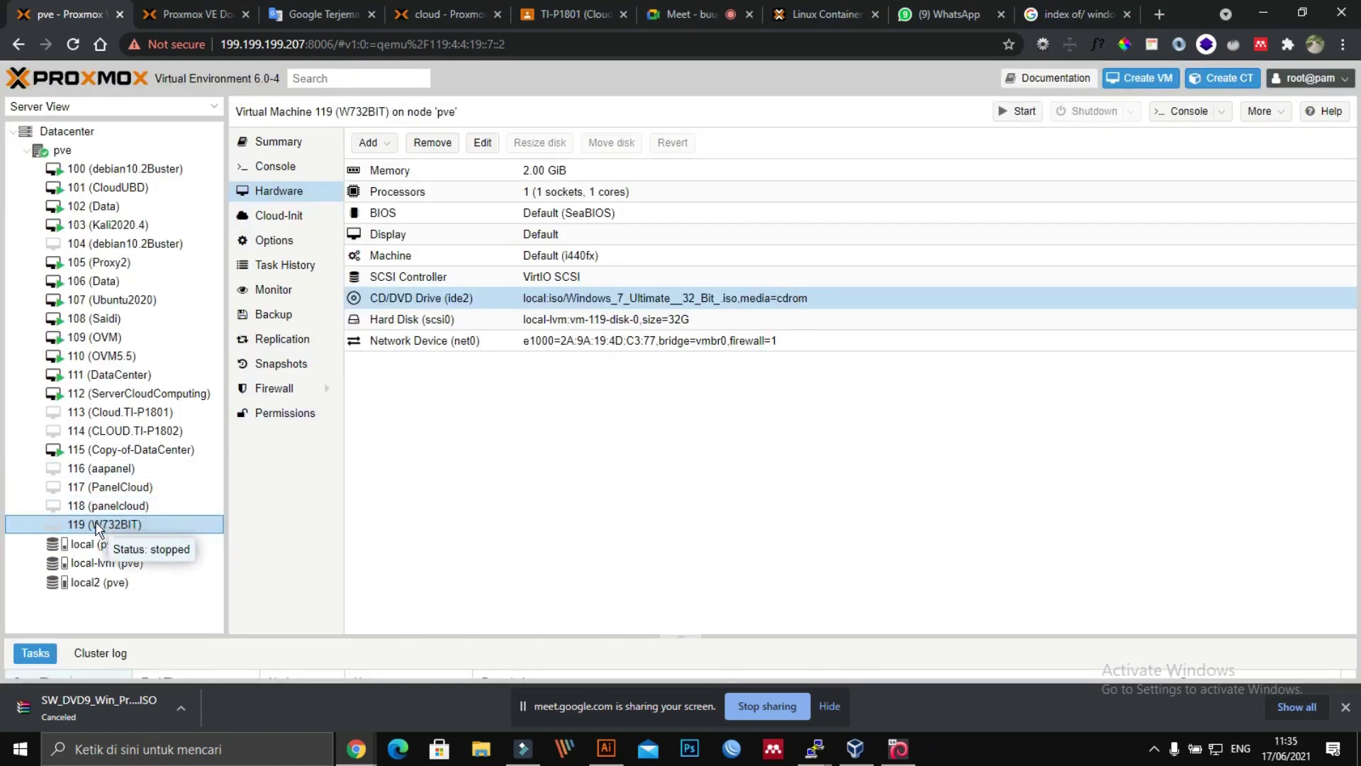
{"action": "right_click", "coordinate": [97, 528]}
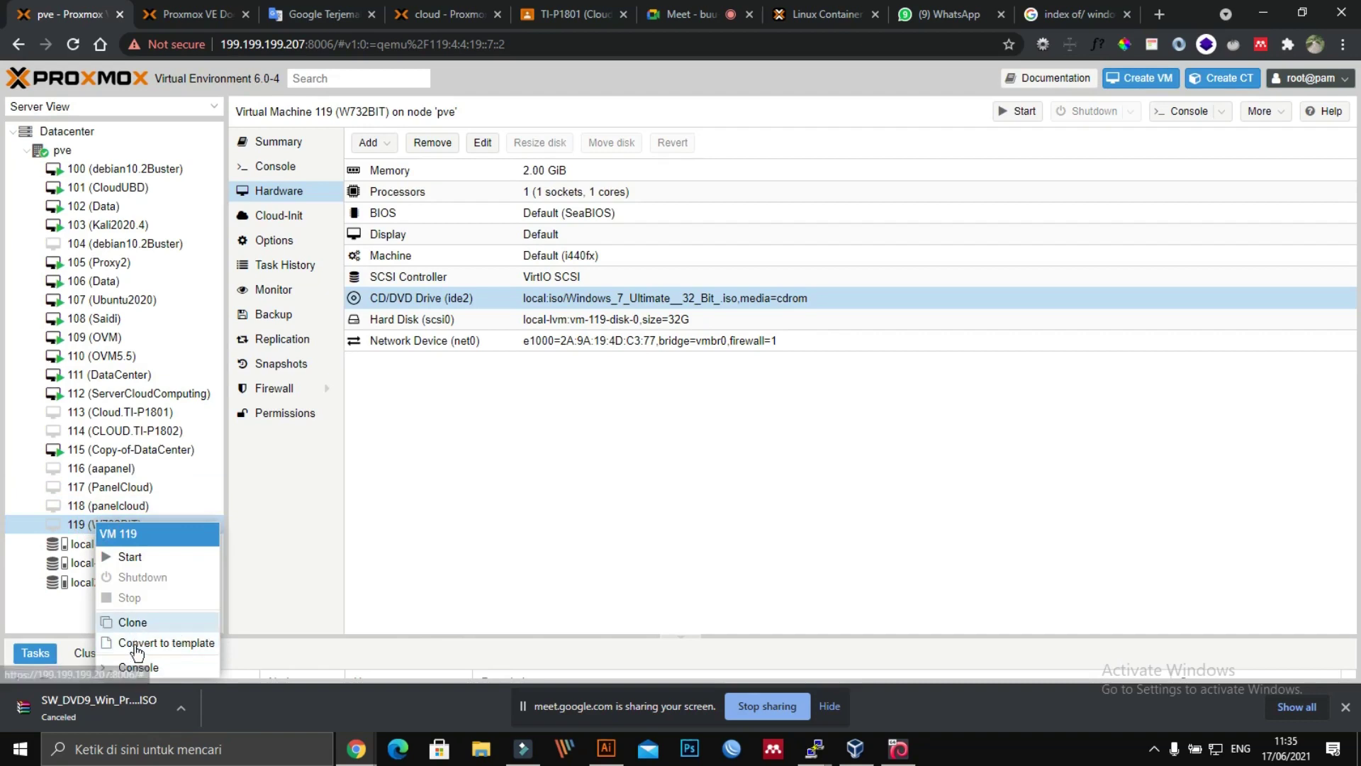
{"action": "left_click", "coordinate": [380, 555]}
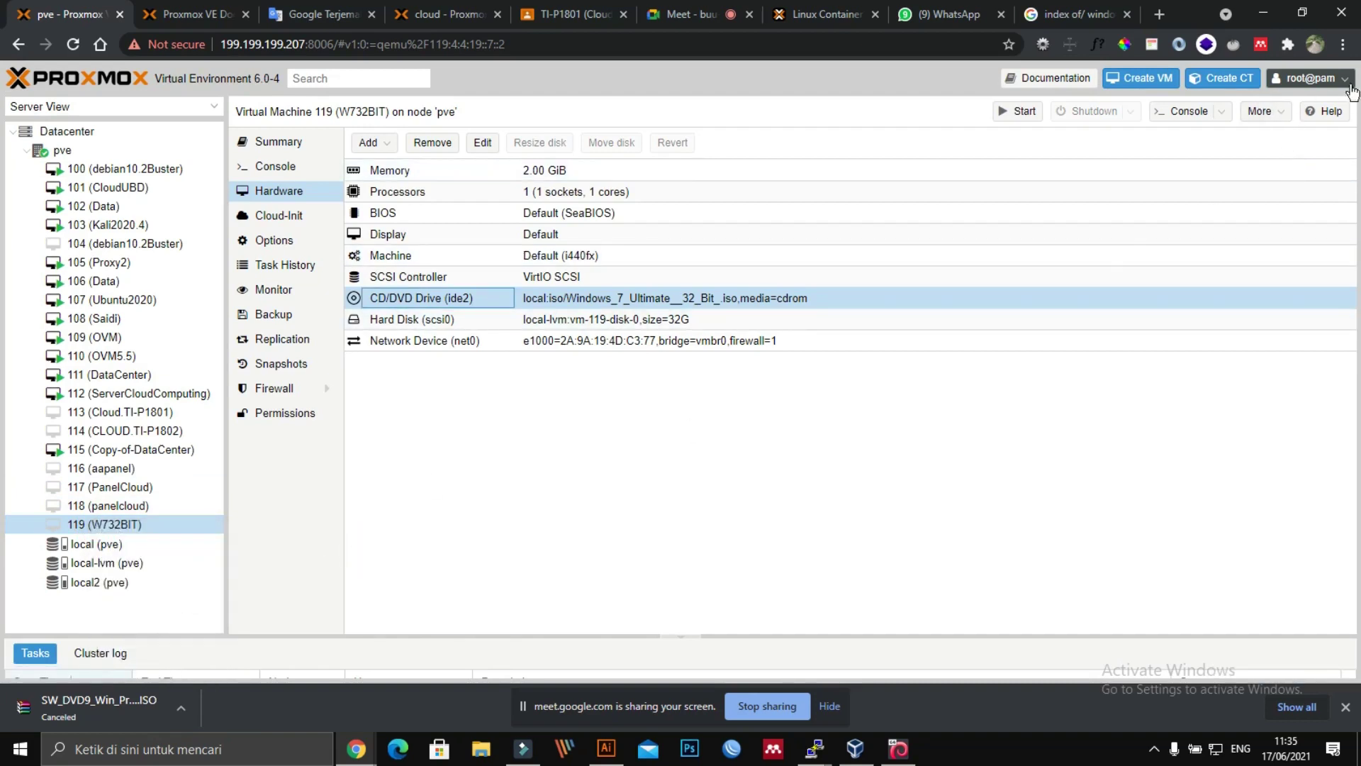
{"action": "left_click", "coordinate": [1347, 80]}
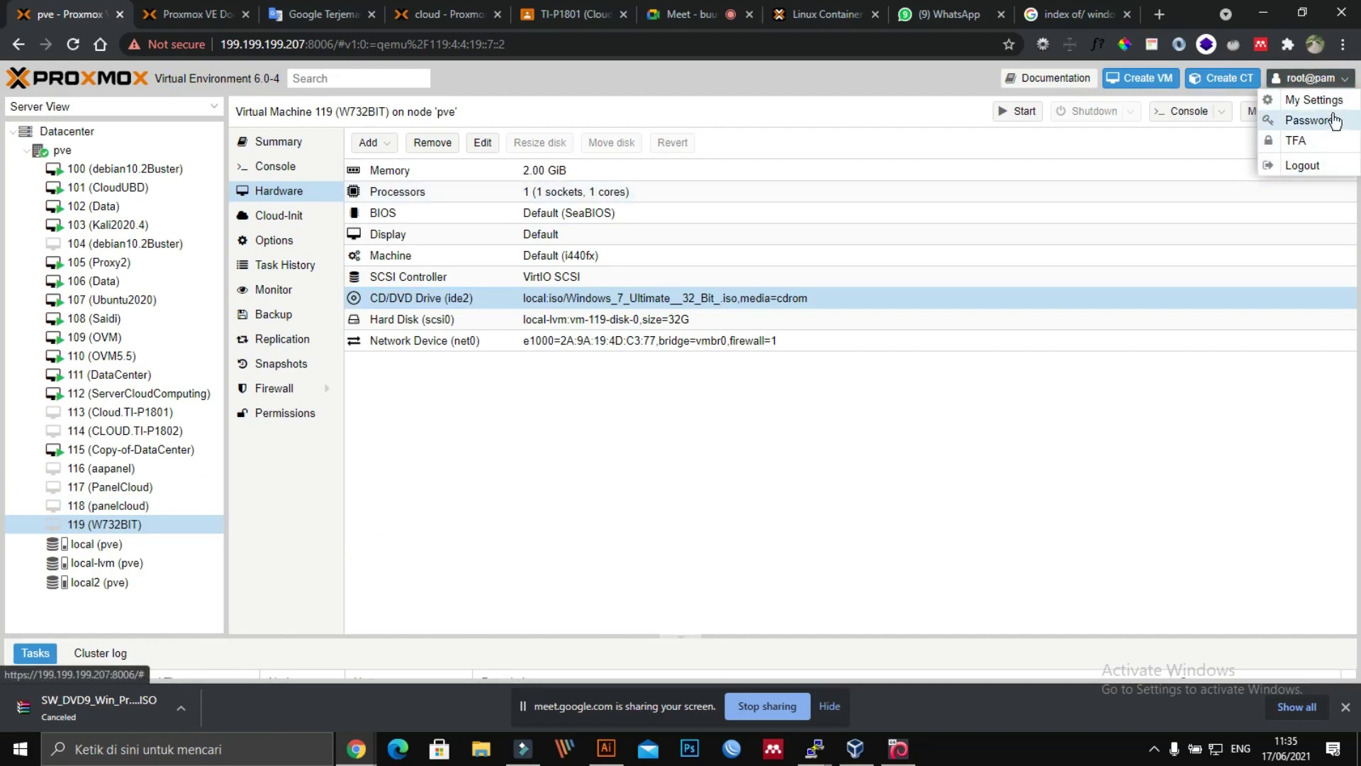
Step: Remove VM 119 via More > Remove, entering 119 to confirm the destruction
{"action": "left_click", "coordinate": [1124, 276]}
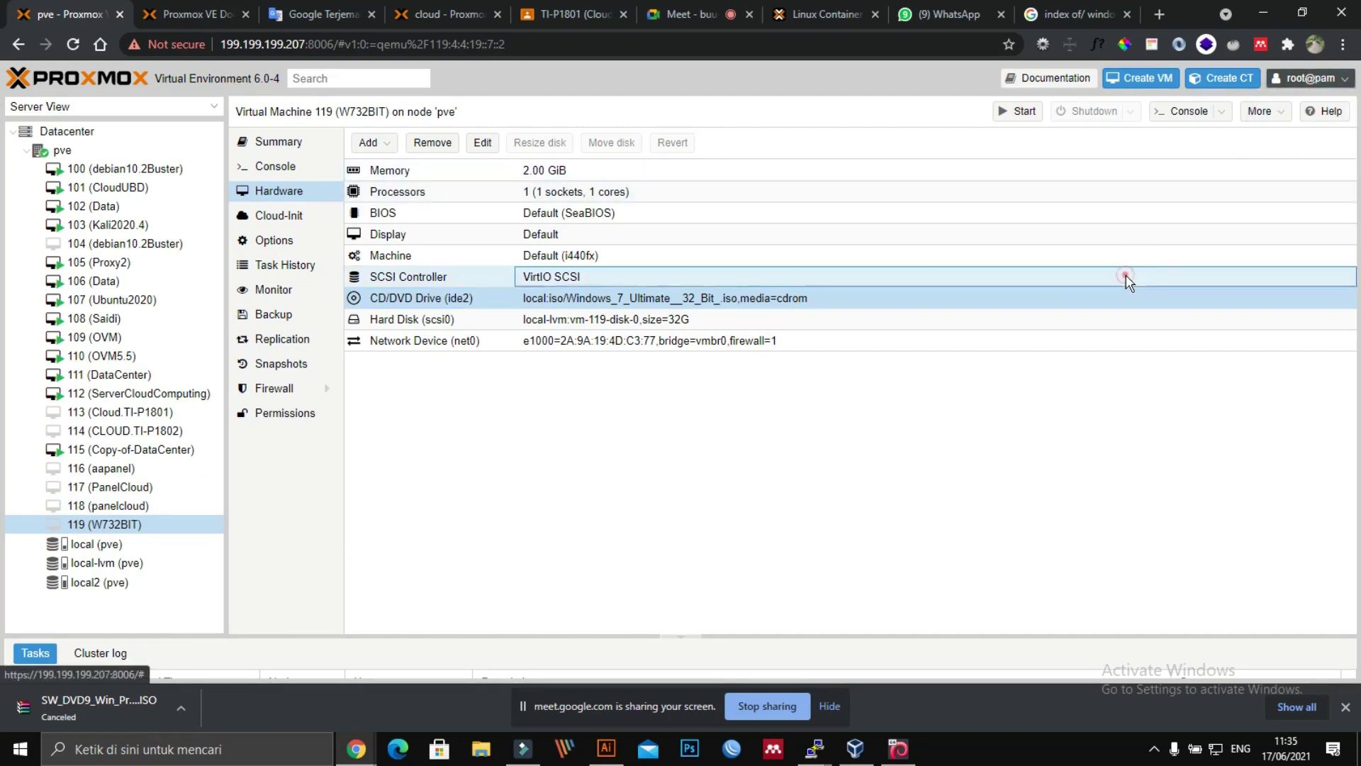
{"action": "left_click", "coordinate": [104, 525]}
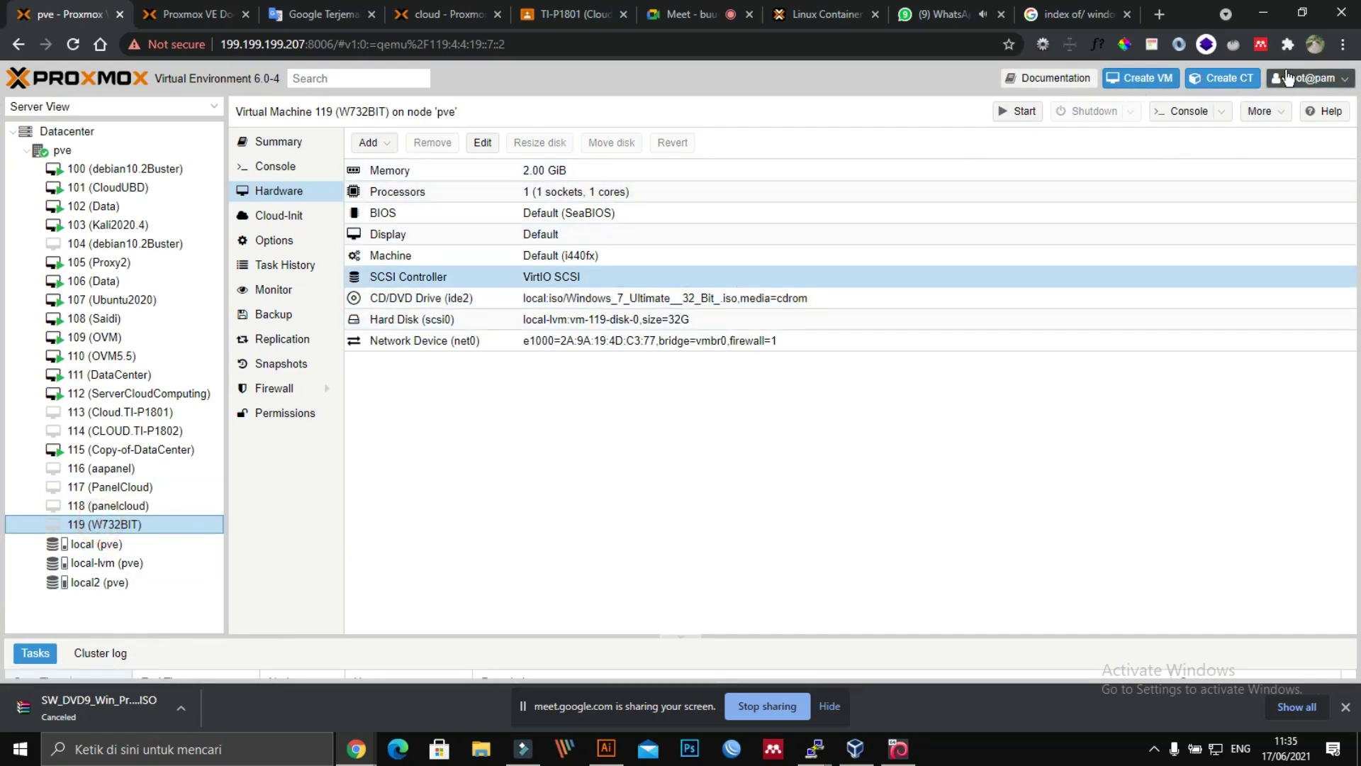
{"action": "left_click", "coordinate": [1260, 111]}
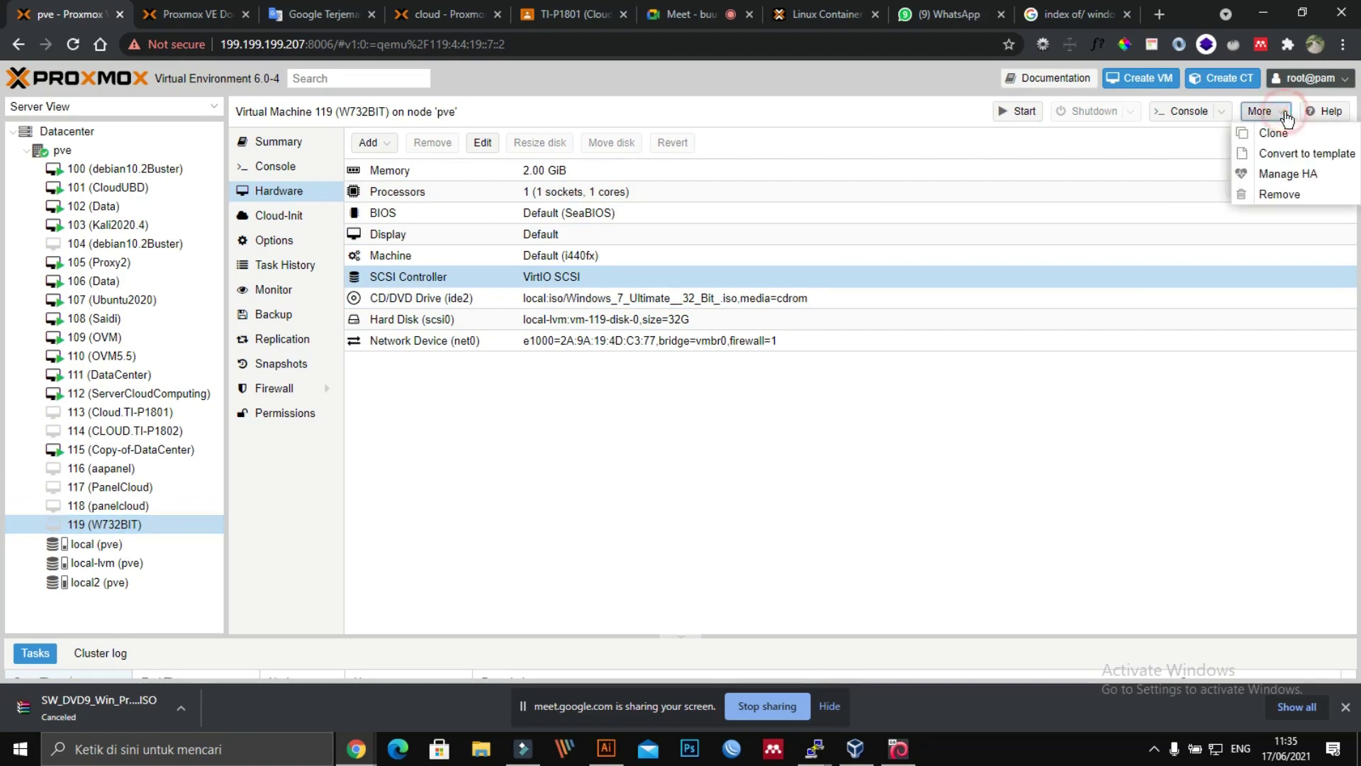
{"action": "left_click", "coordinate": [1272, 195]}
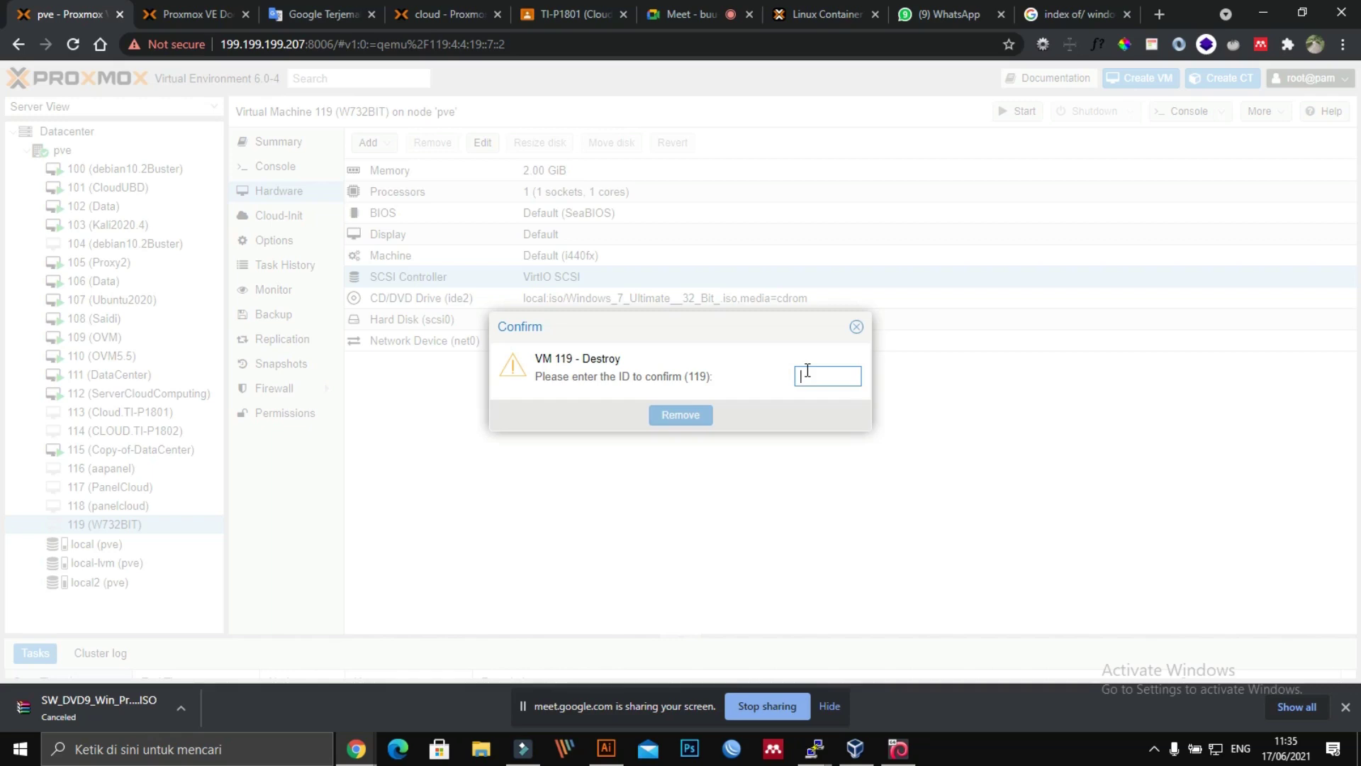
{"action": "type", "text": "119"}
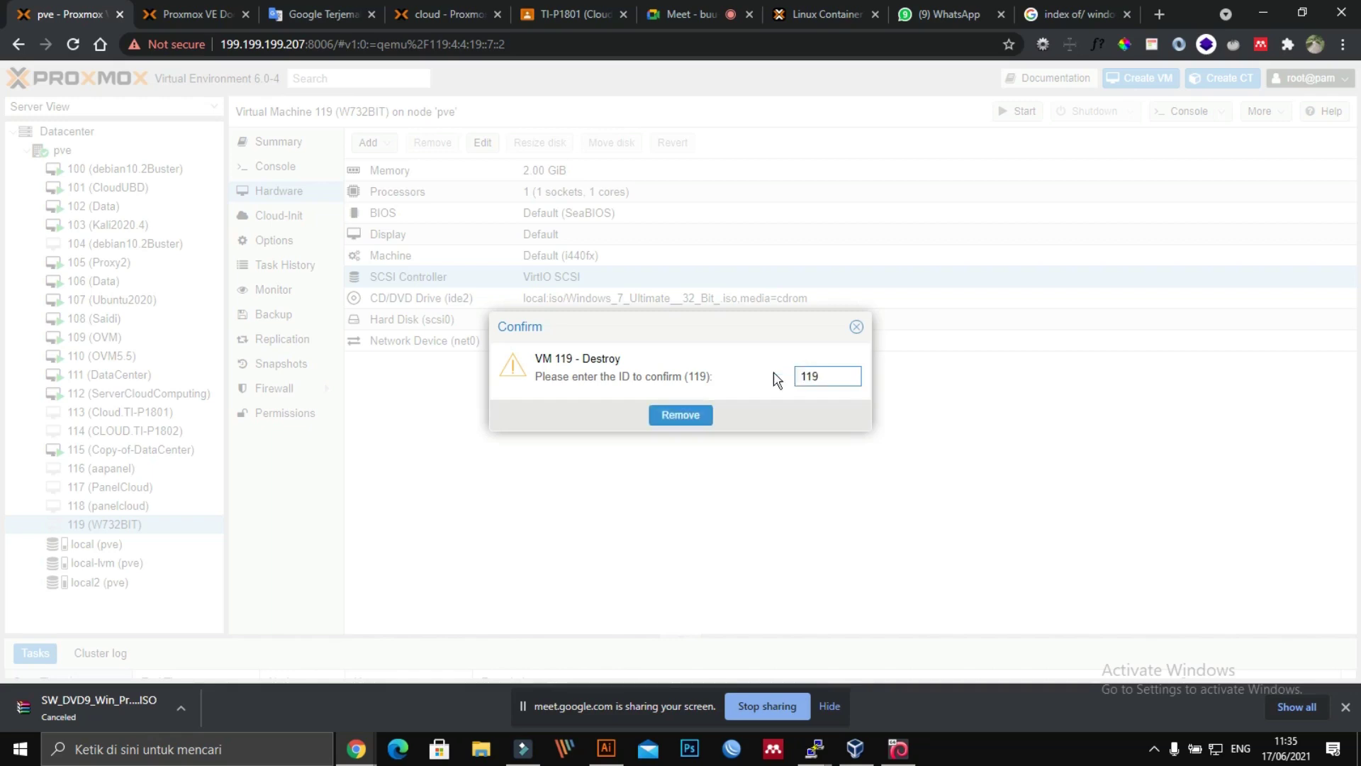
{"action": "left_click", "coordinate": [695, 416]}
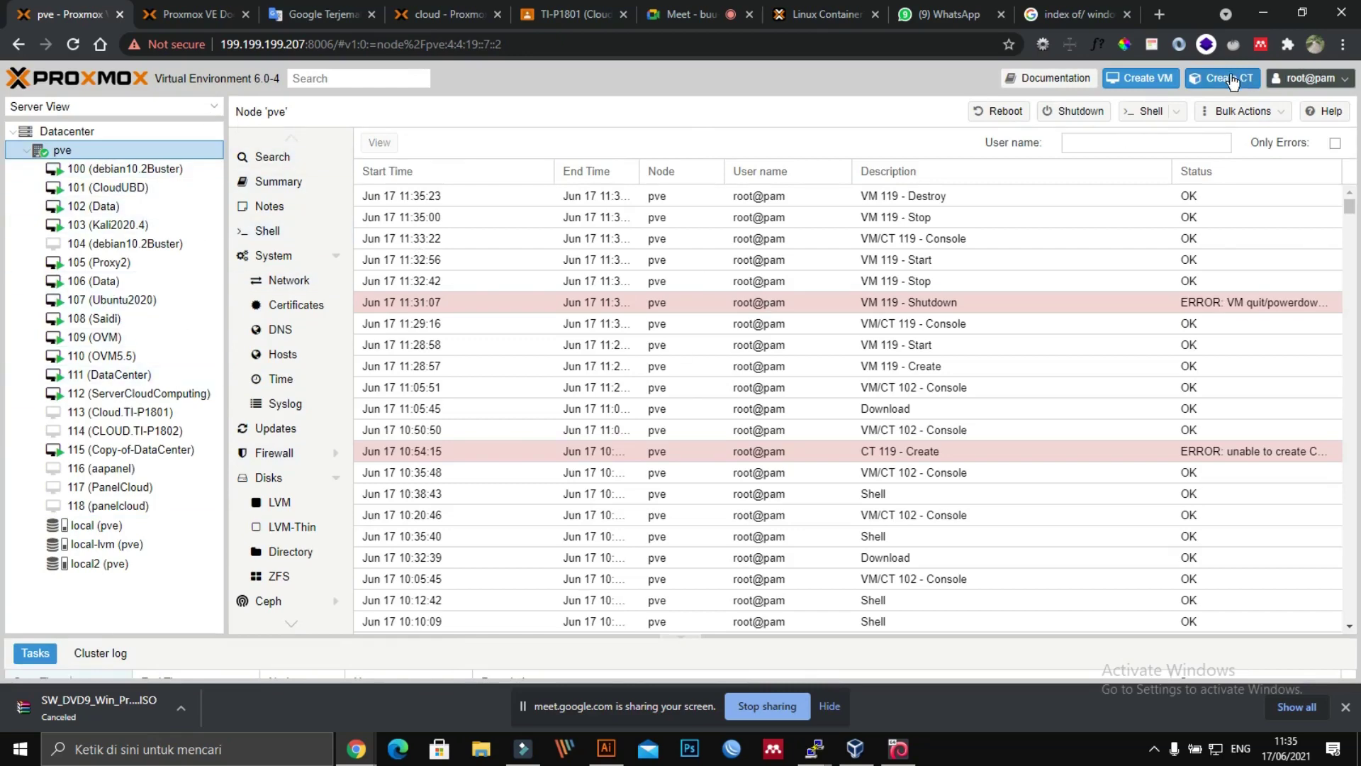
Step: Start the Create VM wizard for 119 'win10' and select Win10_1909_EnglishInternational_x64.iso as the OS image
{"action": "left_click", "coordinate": [1145, 78]}
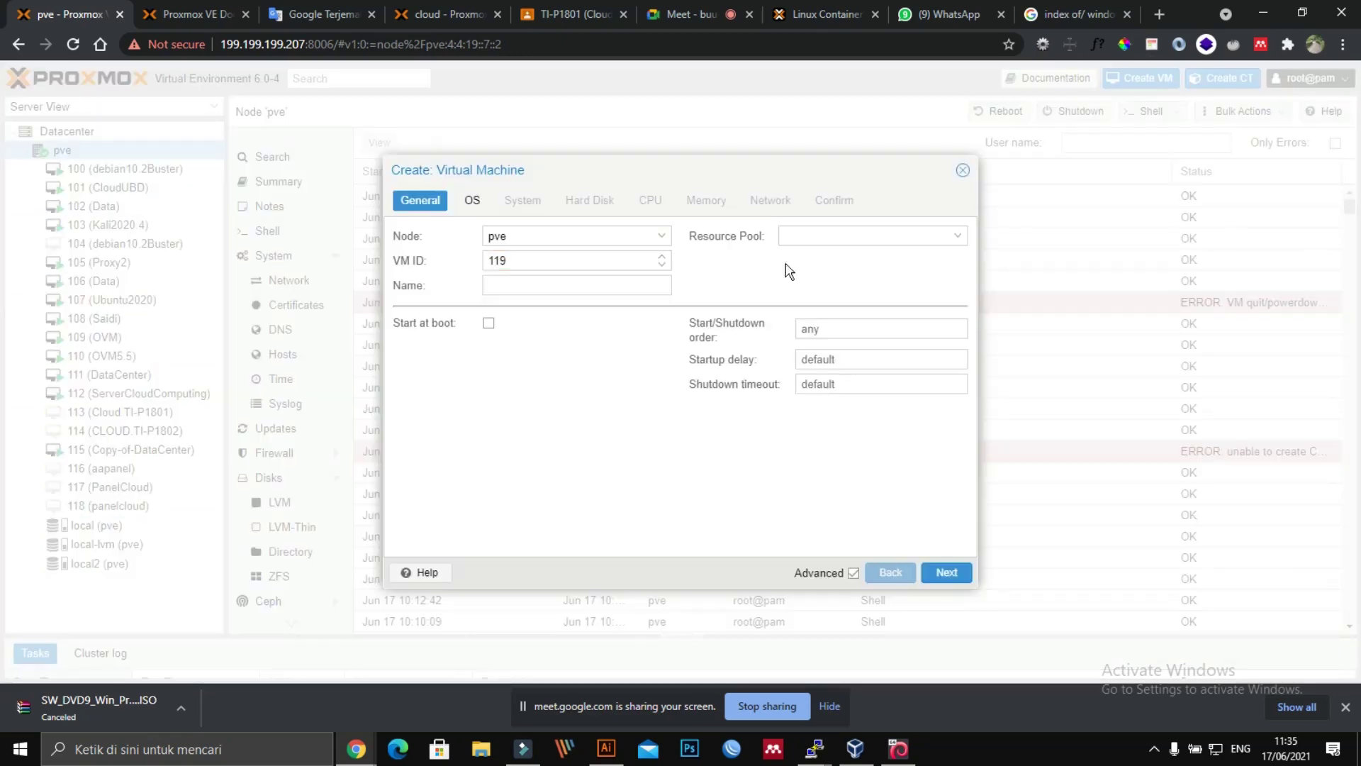
{"action": "left_click", "coordinate": [609, 283]}
{"action": "left_click", "coordinate": [472, 201]}
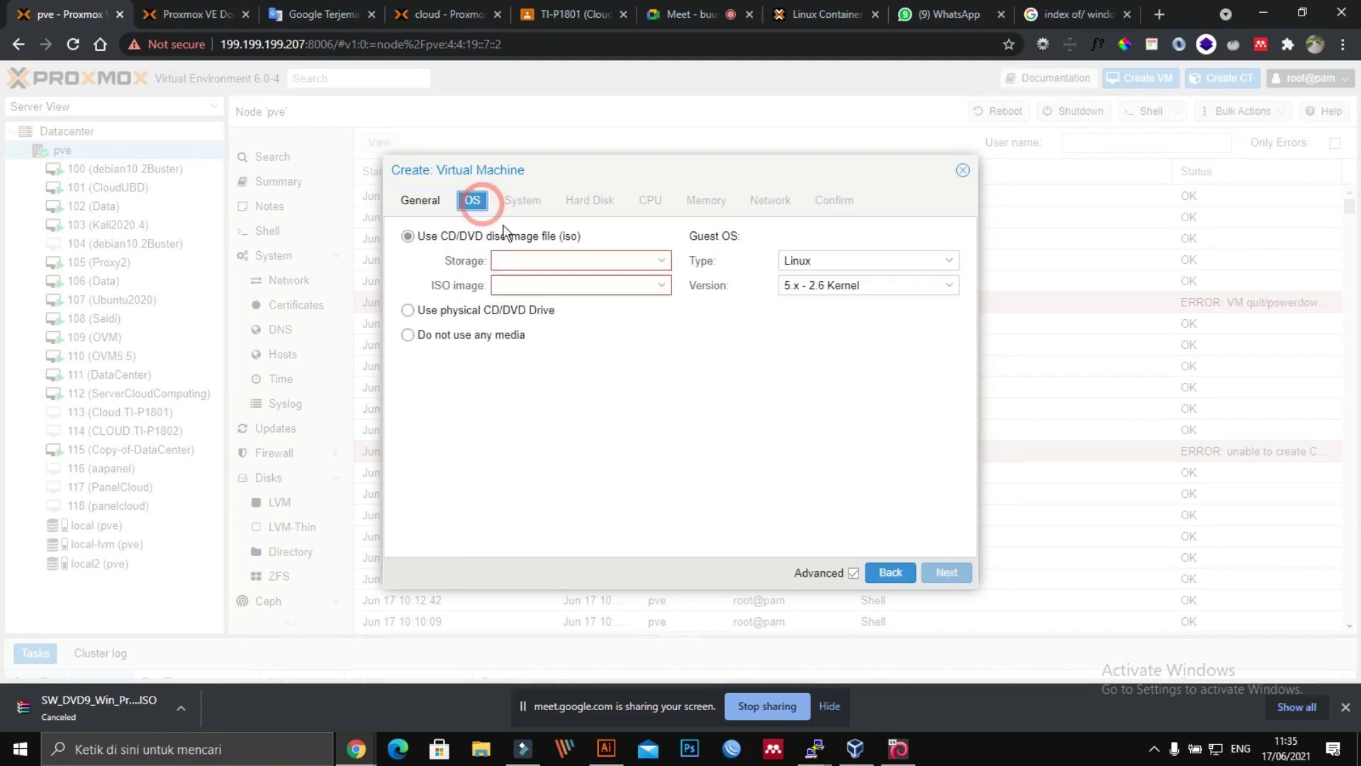
{"action": "left_click", "coordinate": [563, 286]}
{"action": "scroll", "coordinate": [623, 418], "scroll_direction": "down", "scroll_amount": 2}
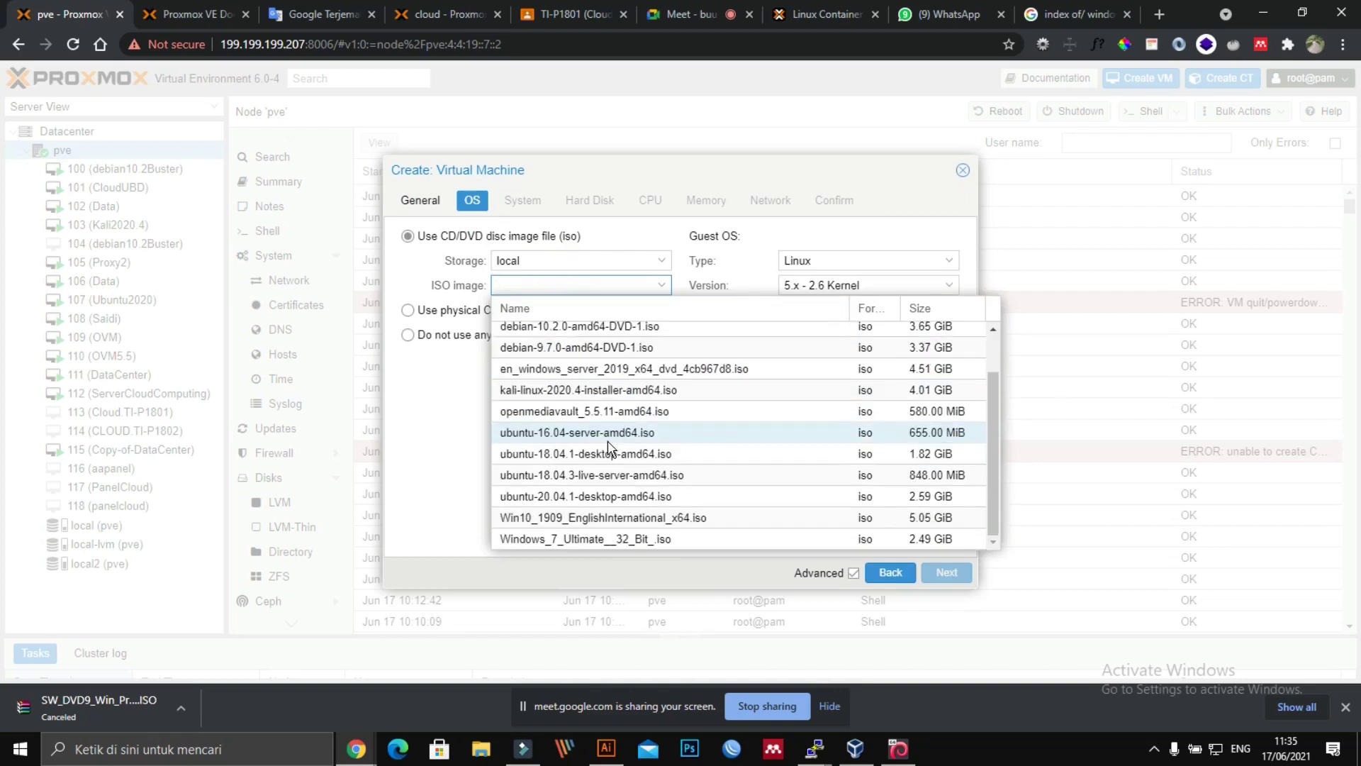
{"action": "left_click", "coordinate": [624, 518]}
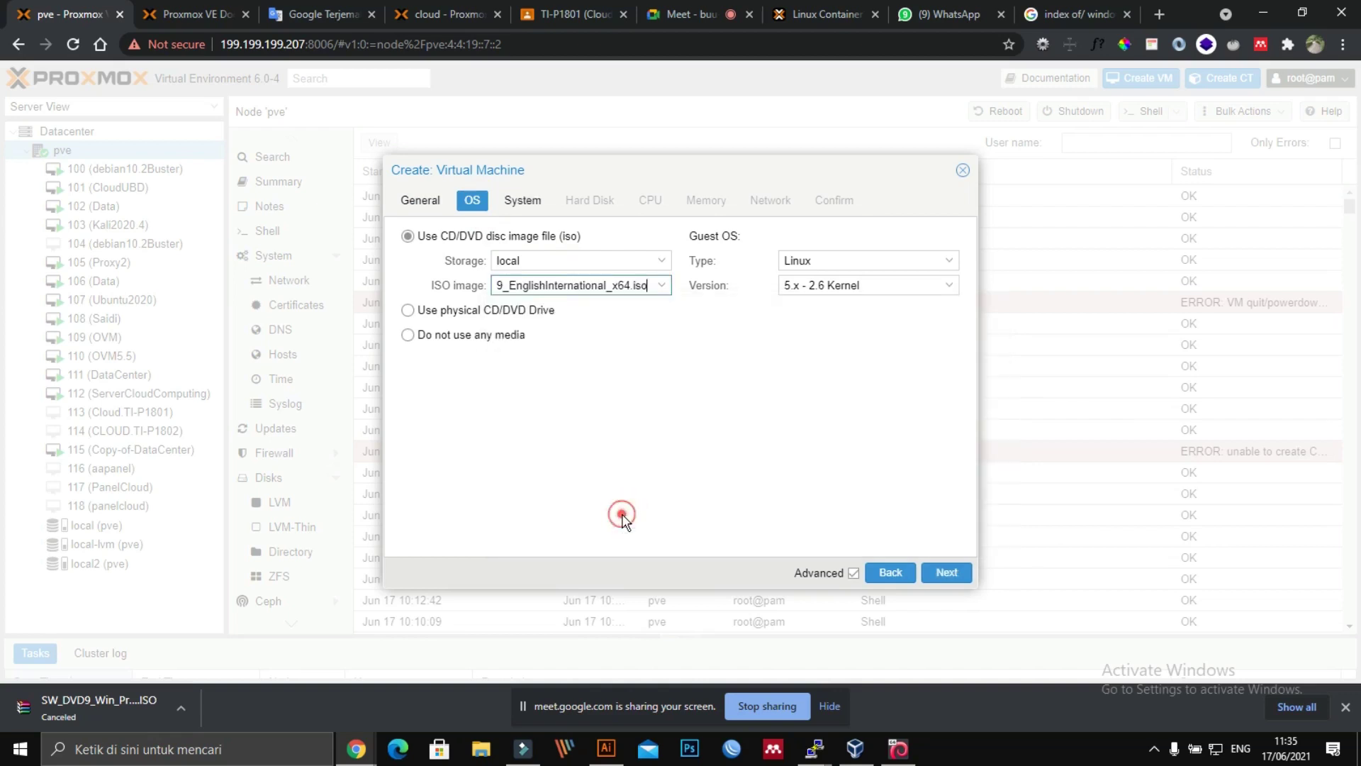
Step: Set the new VM's disk size to 100 GB and its memory to 2048 MiB
{"action": "left_click", "coordinate": [543, 205]}
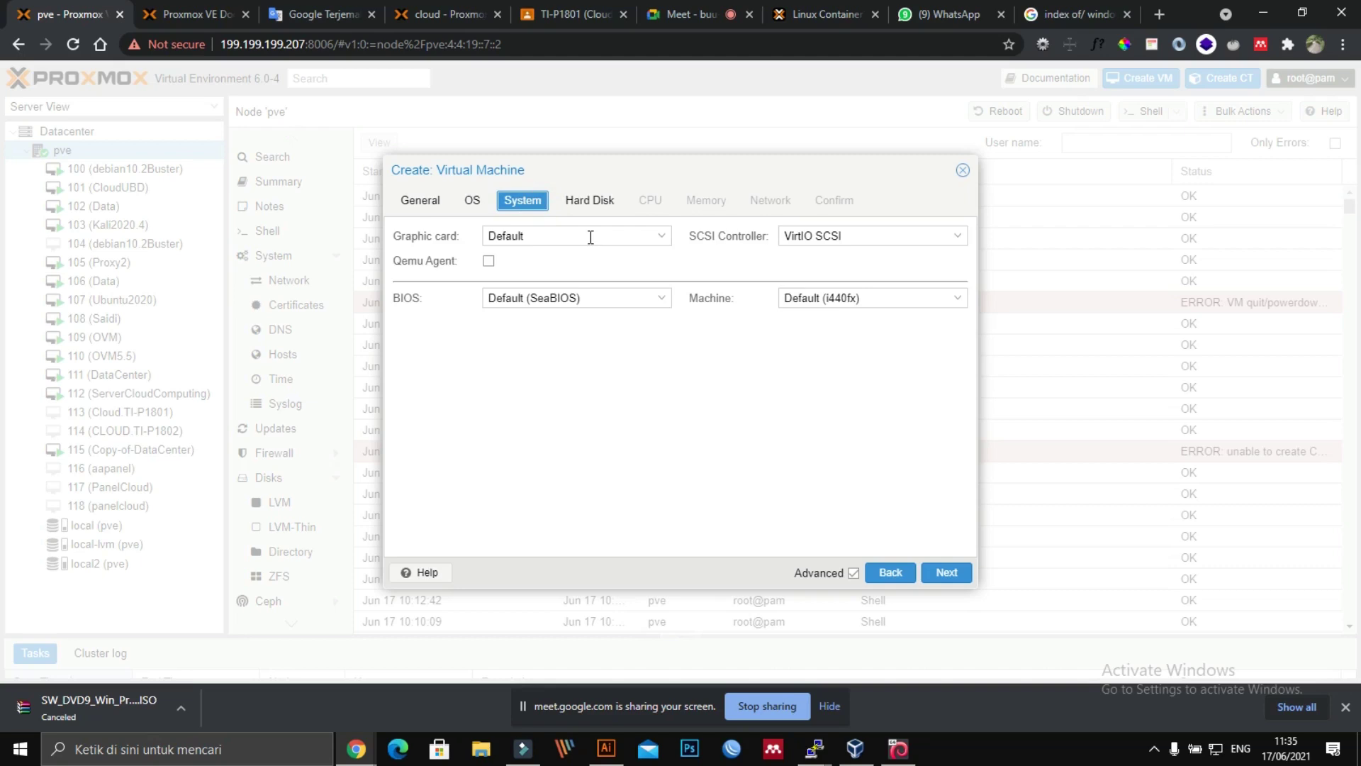
{"action": "left_click", "coordinate": [591, 203]}
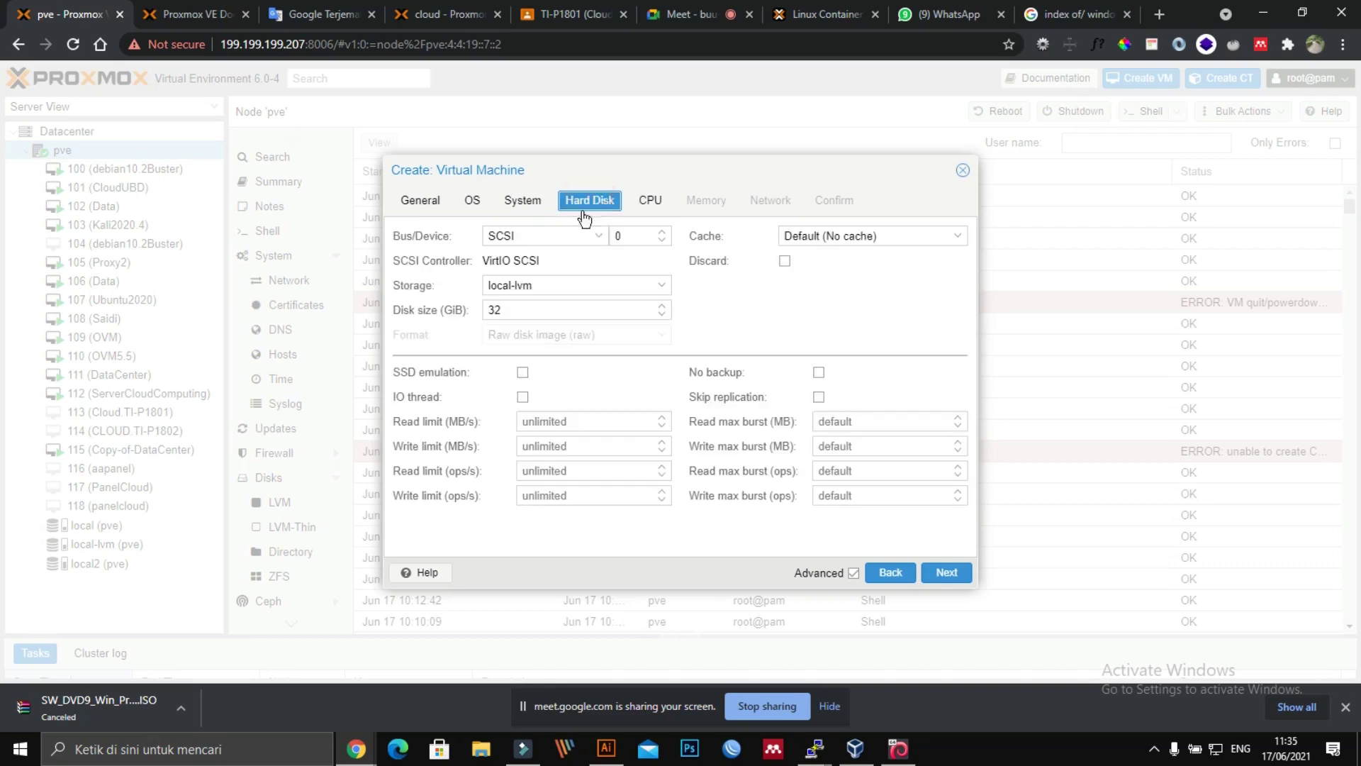
{"action": "double_click", "coordinate": [557, 313]}
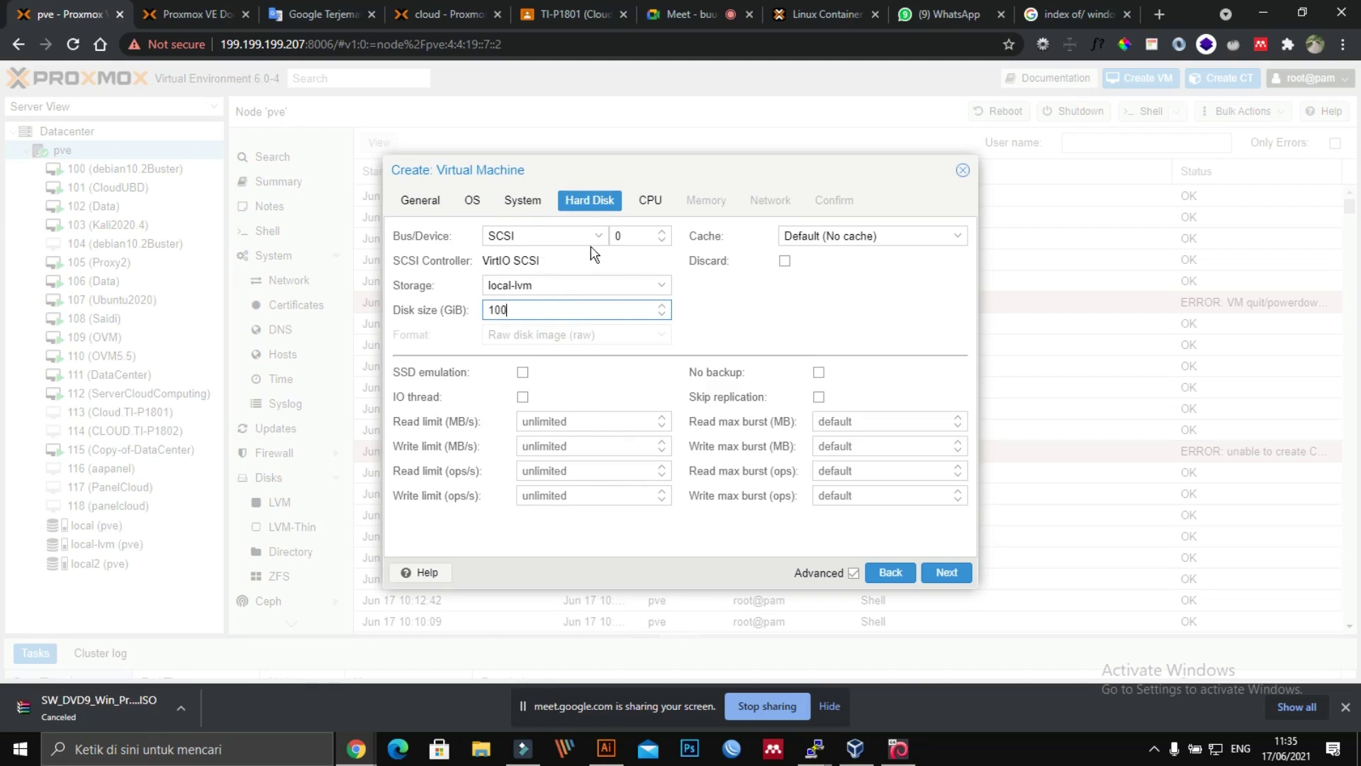
{"action": "left_click", "coordinate": [648, 200]}
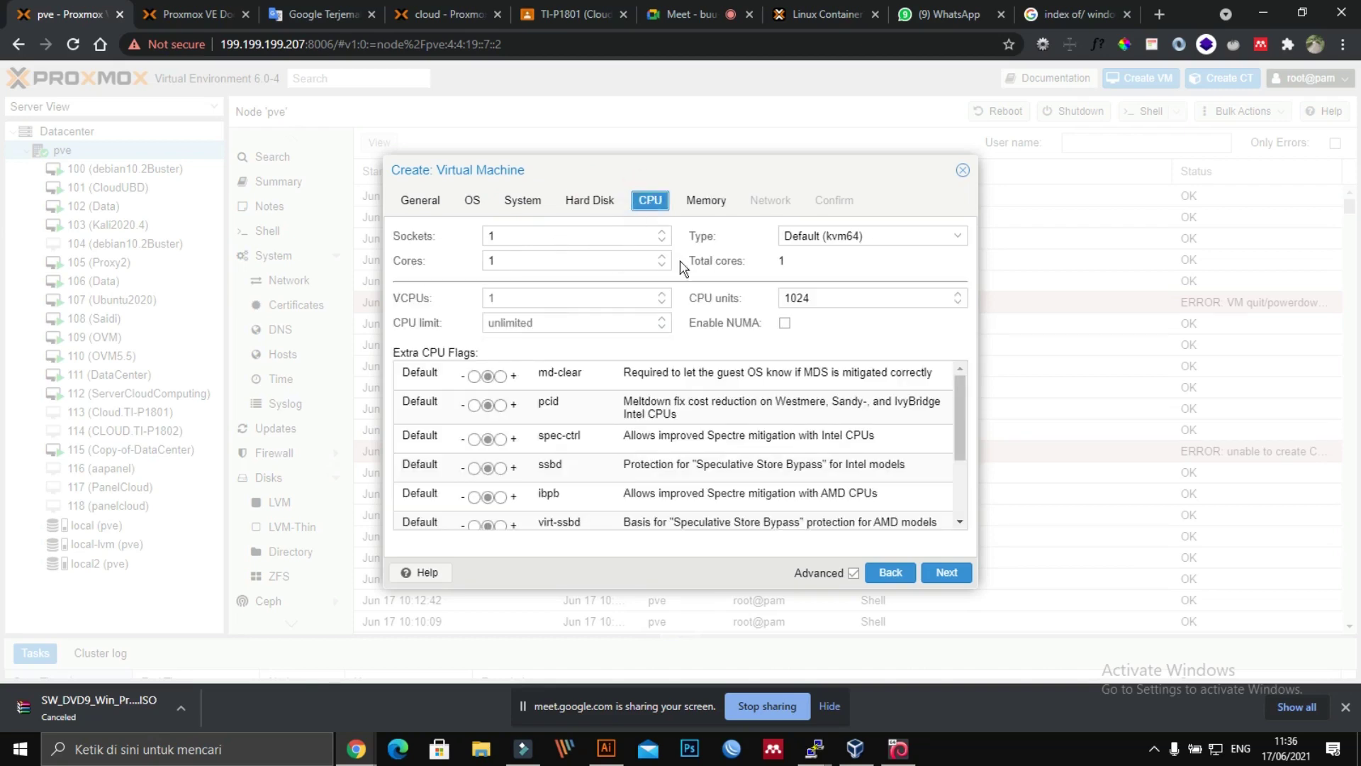
{"action": "left_click", "coordinate": [709, 201]}
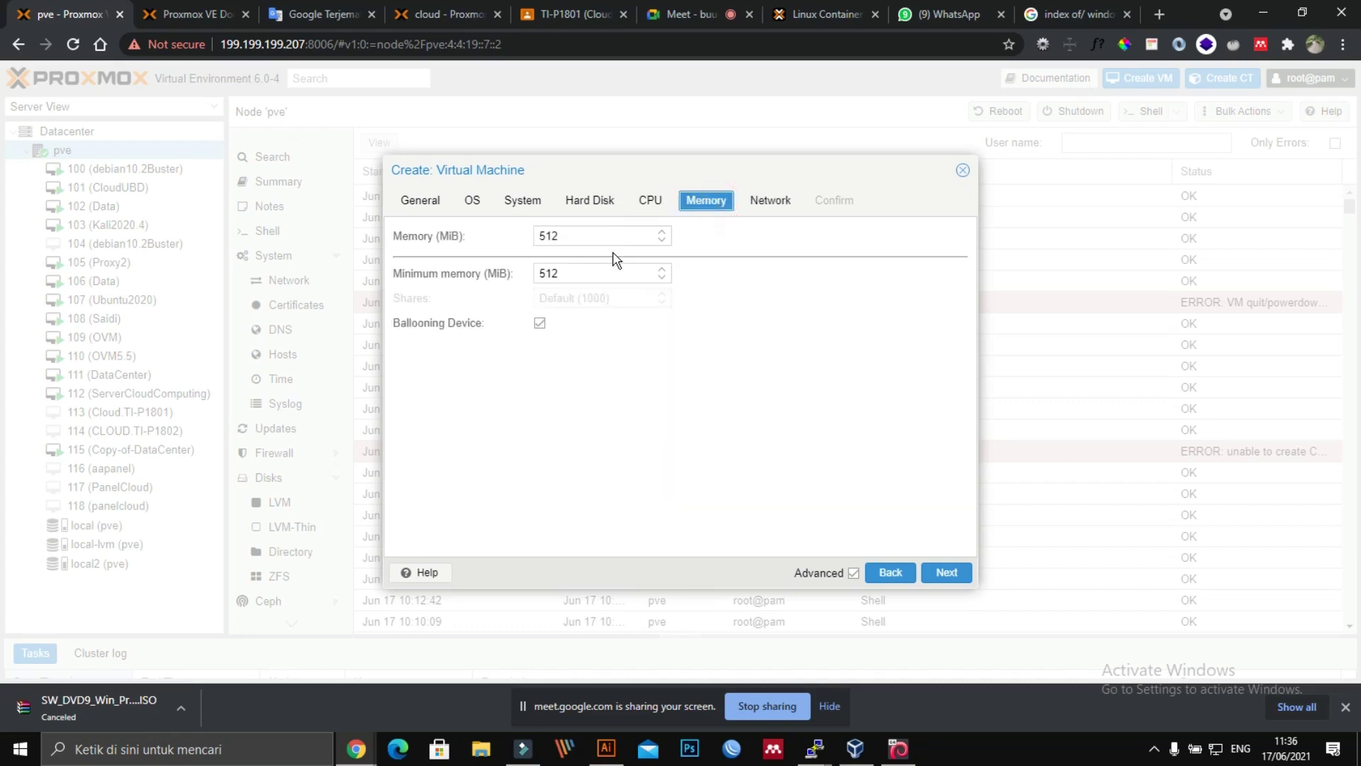
{"action": "double_click", "coordinate": [613, 240]}
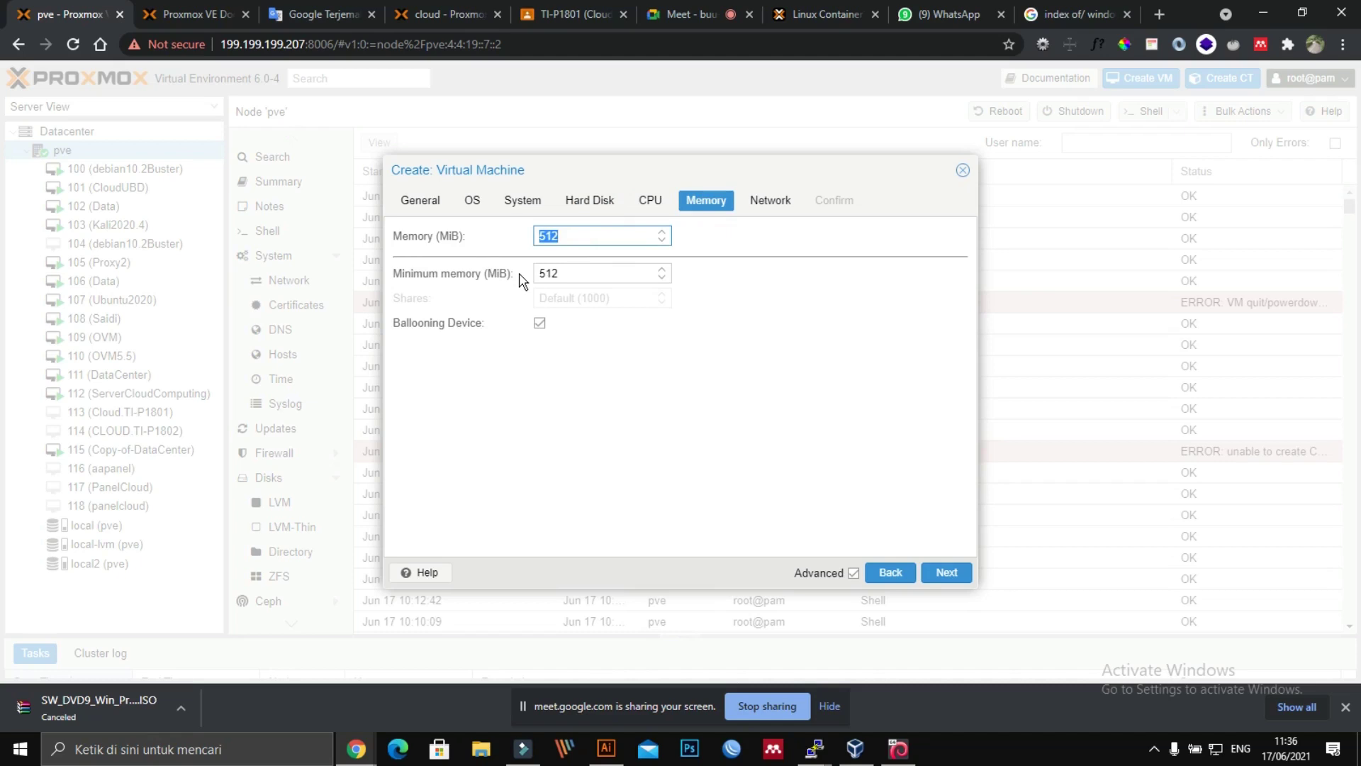
{"action": "type", "text": "2048"}
Step: Choose the Intel E1000 network model, enable Start after created, and finish creating the VM
{"action": "left_click", "coordinate": [762, 202]}
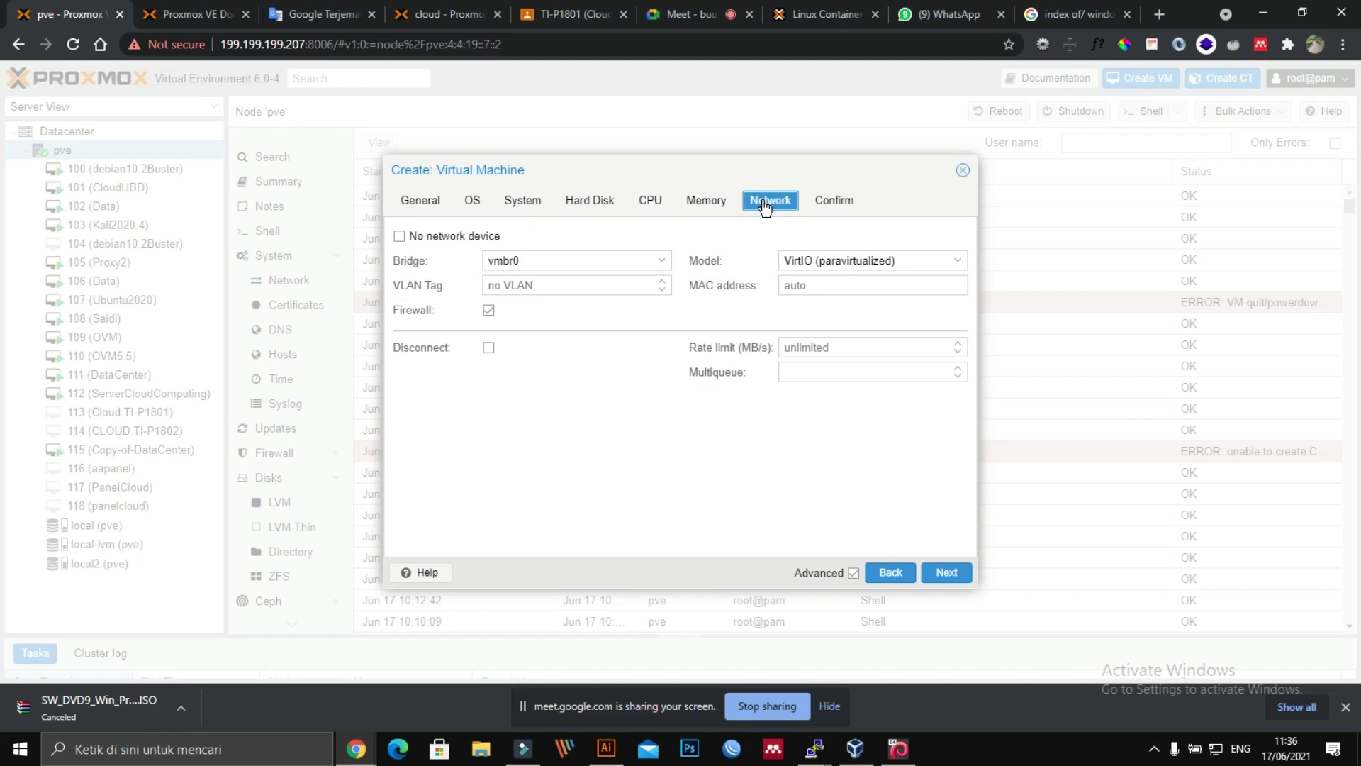
{"action": "left_click", "coordinate": [834, 264]}
{"action": "left_click", "coordinate": [841, 280]}
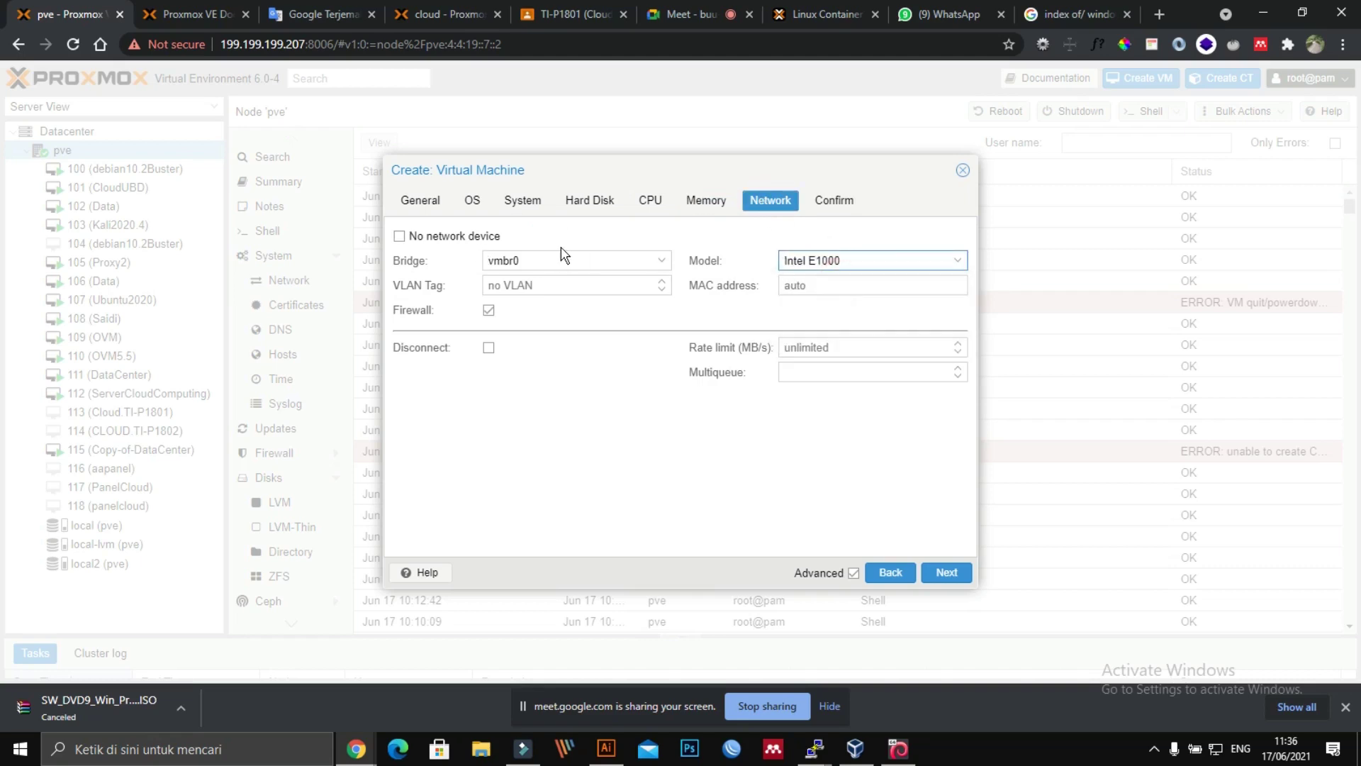
{"action": "left_click", "coordinate": [947, 572]}
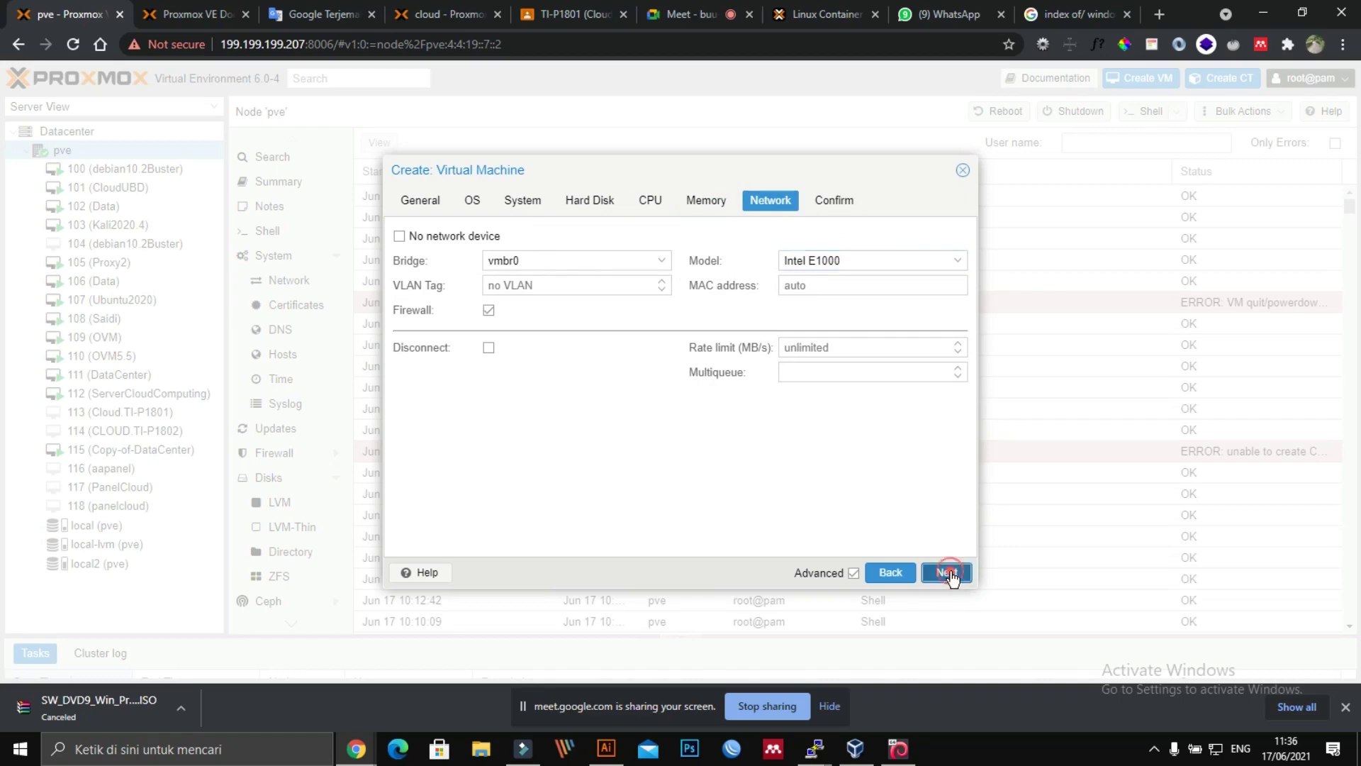
{"action": "left_click", "coordinate": [437, 540]}
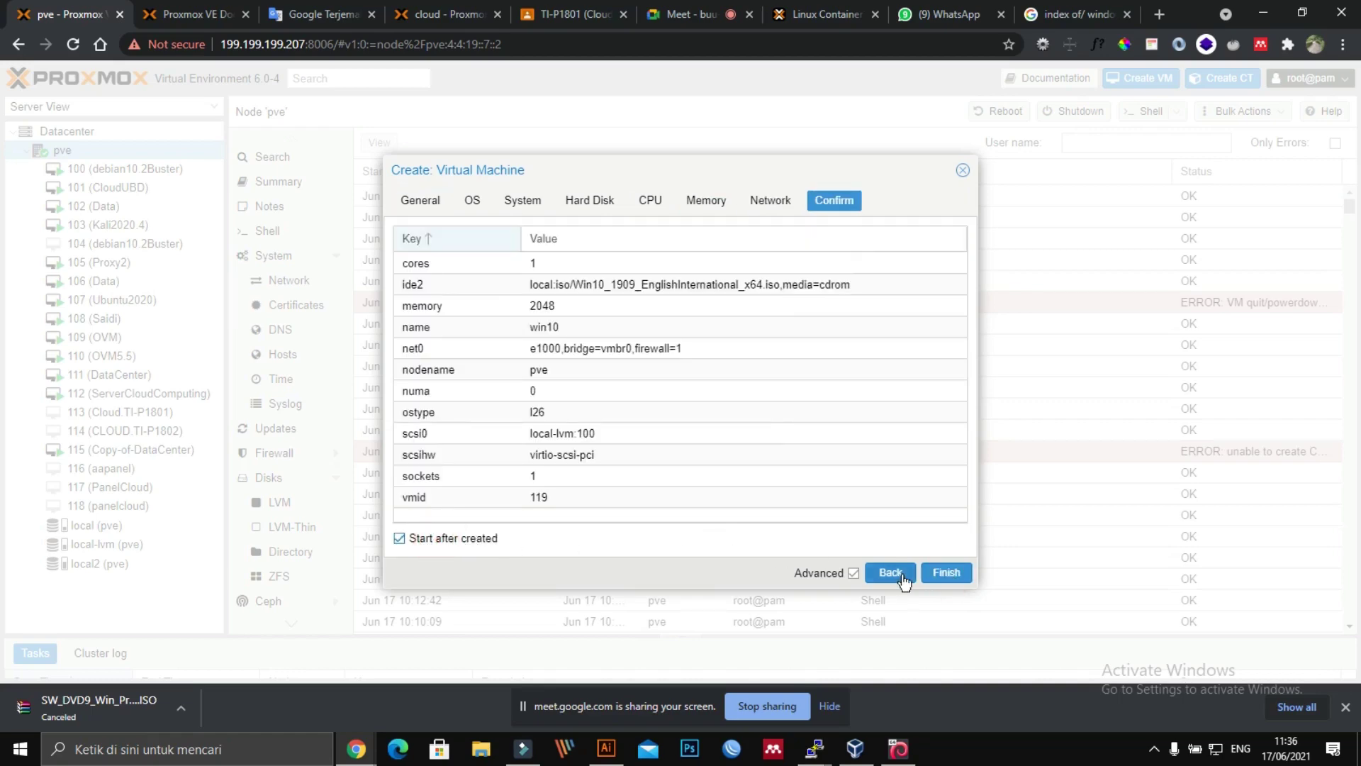
{"action": "left_click", "coordinate": [962, 573]}
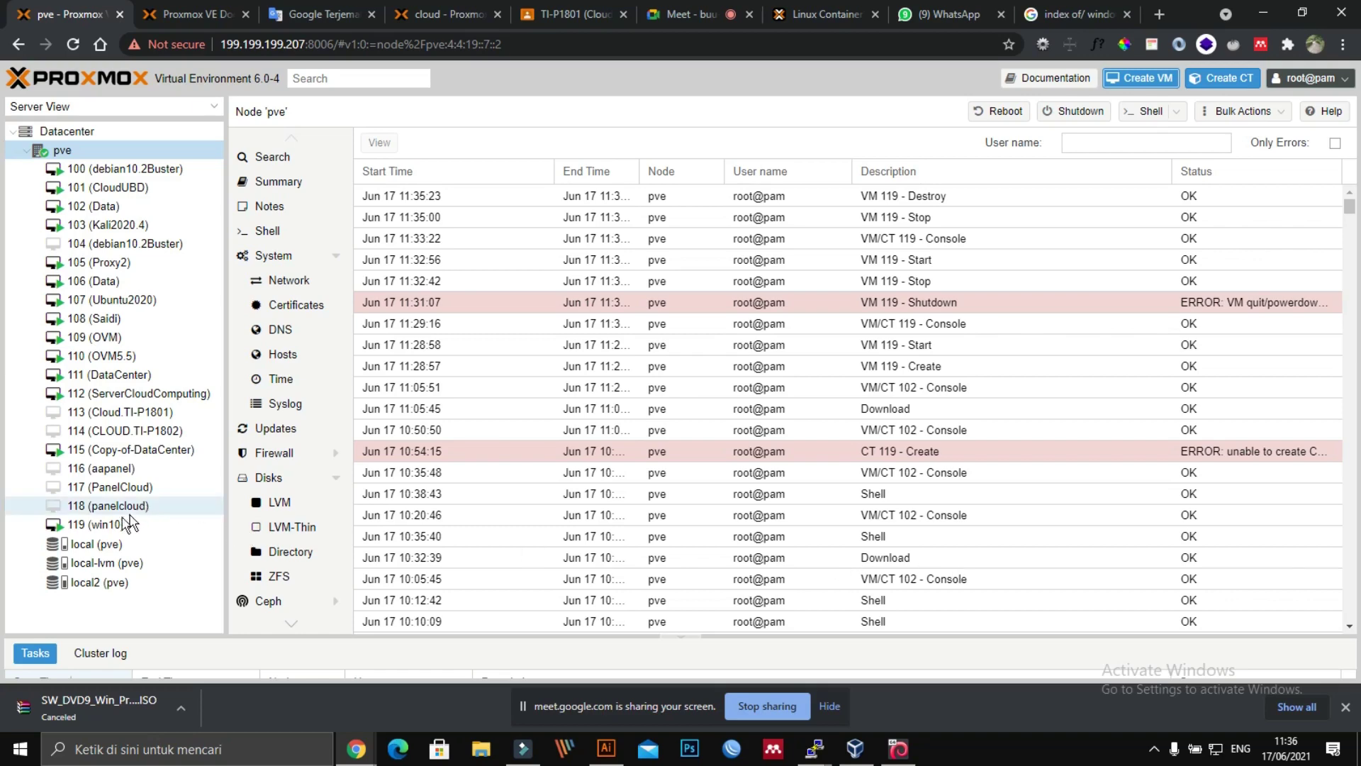
Step: Open the win10 VM's noVNC console, reposition its window, then bring the hardware page forward
{"action": "double_click", "coordinate": [106, 523]}
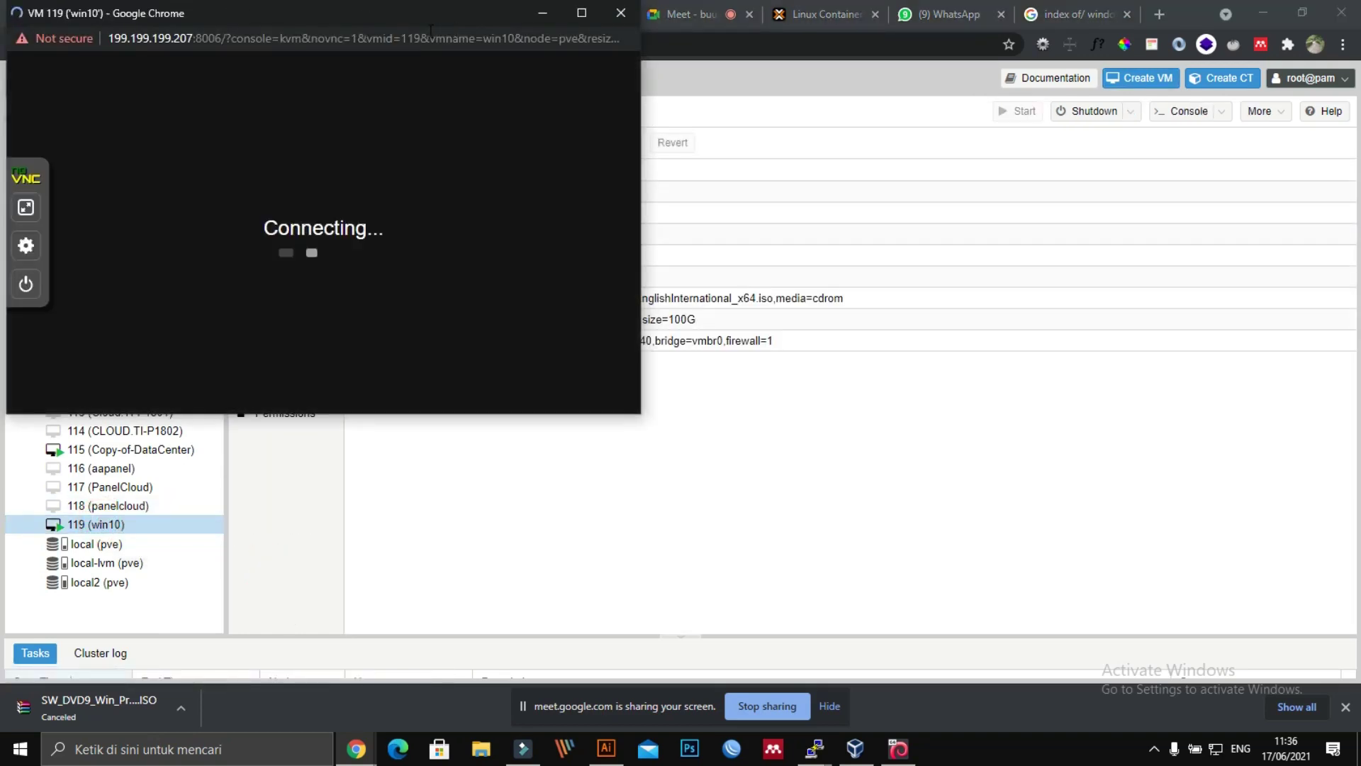
{"action": "left_click_drag", "start_coordinate": [418, 19], "coordinate": [932, 117]}
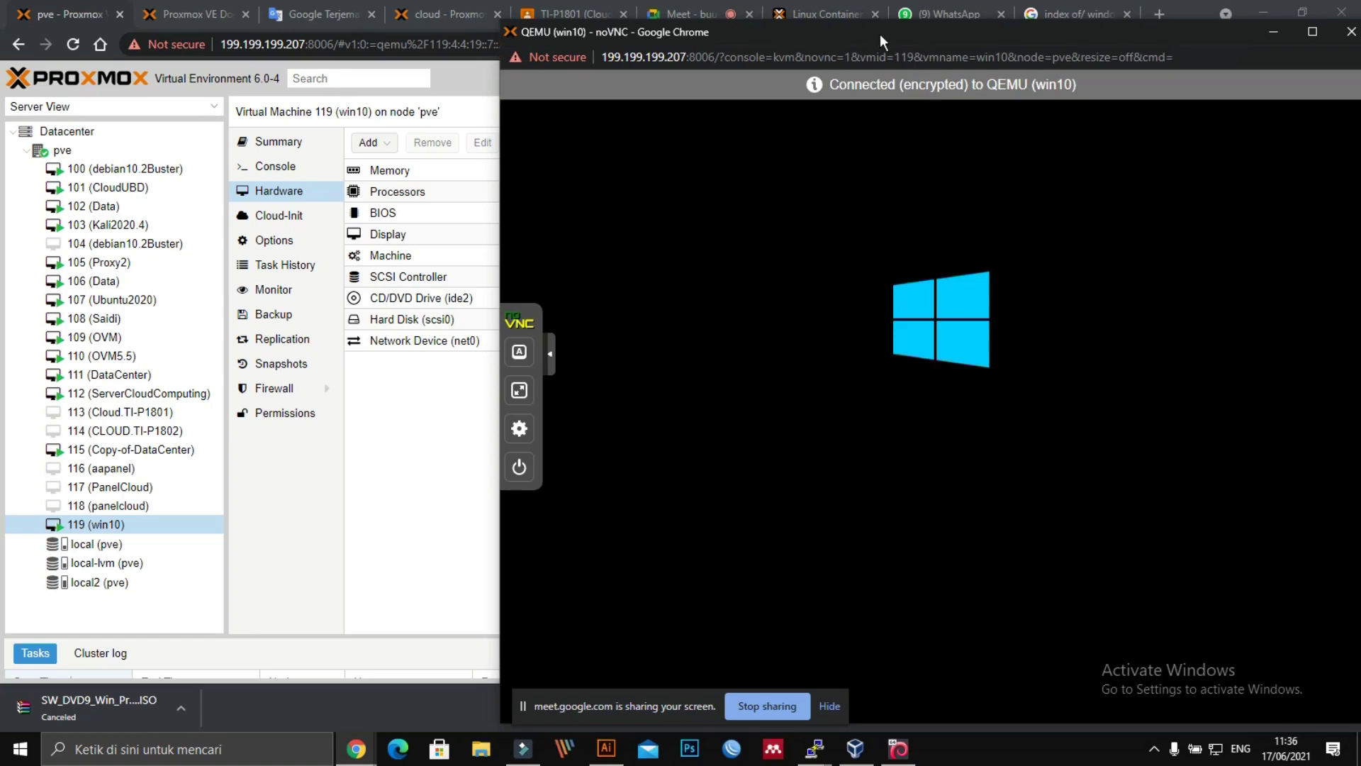
{"action": "left_click_drag", "start_coordinate": [881, 42], "coordinate": [620, 22]}
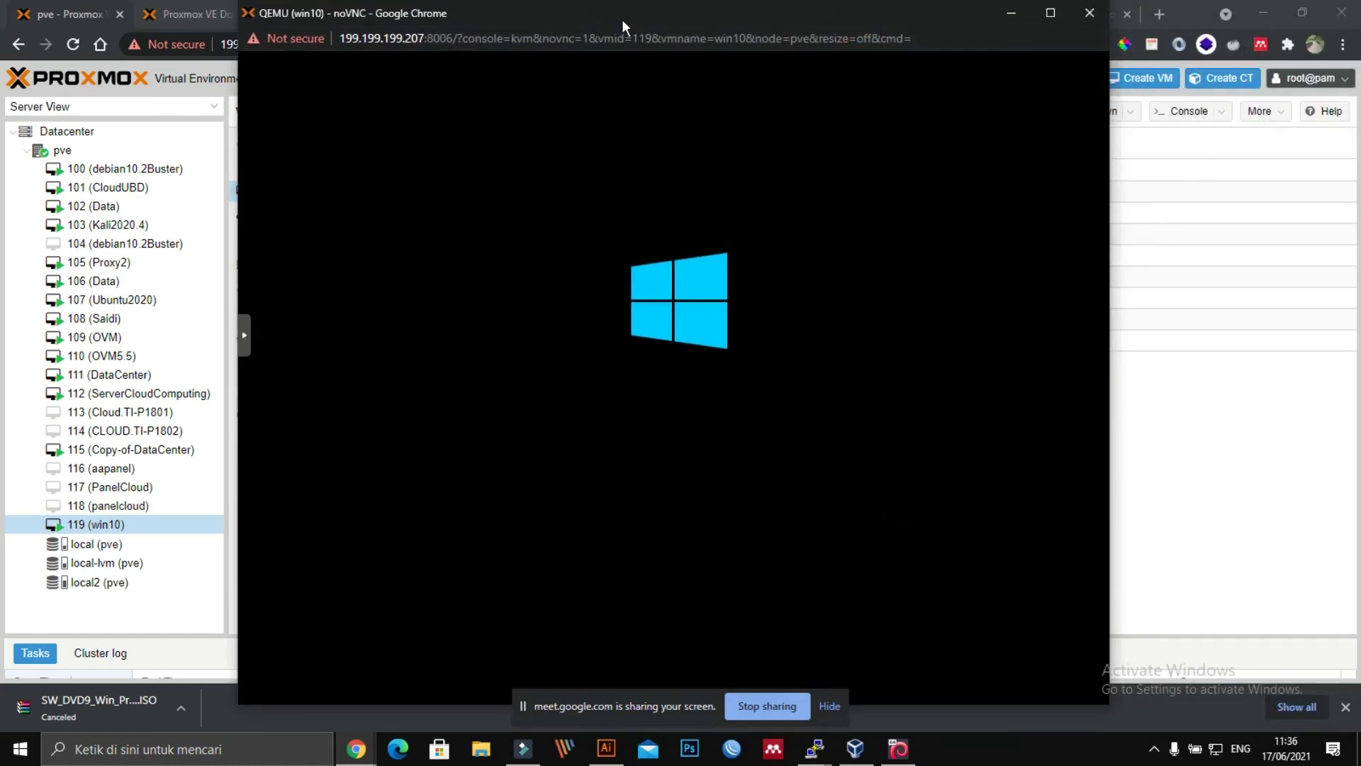
{"action": "left_click_drag", "start_coordinate": [621, 25], "coordinate": [800, 21]}
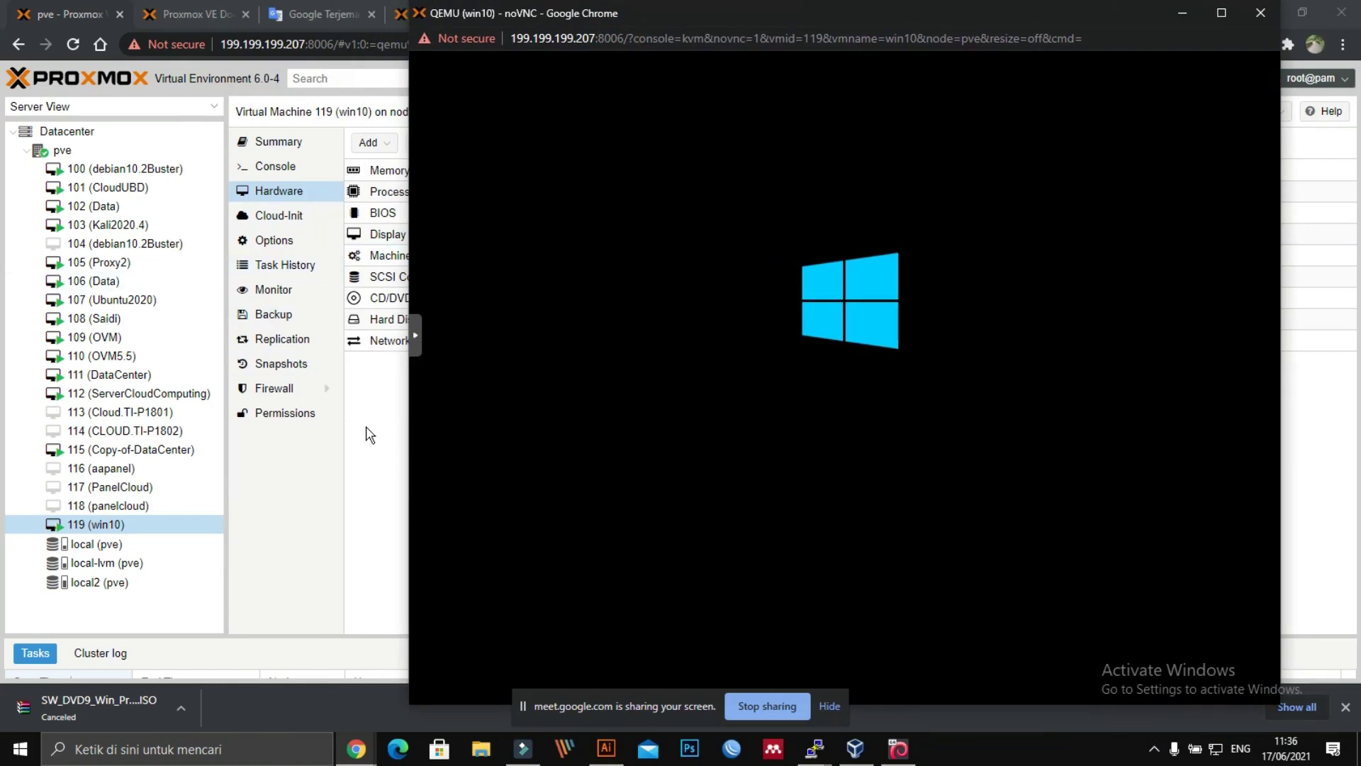
{"action": "left_click", "coordinate": [369, 433]}
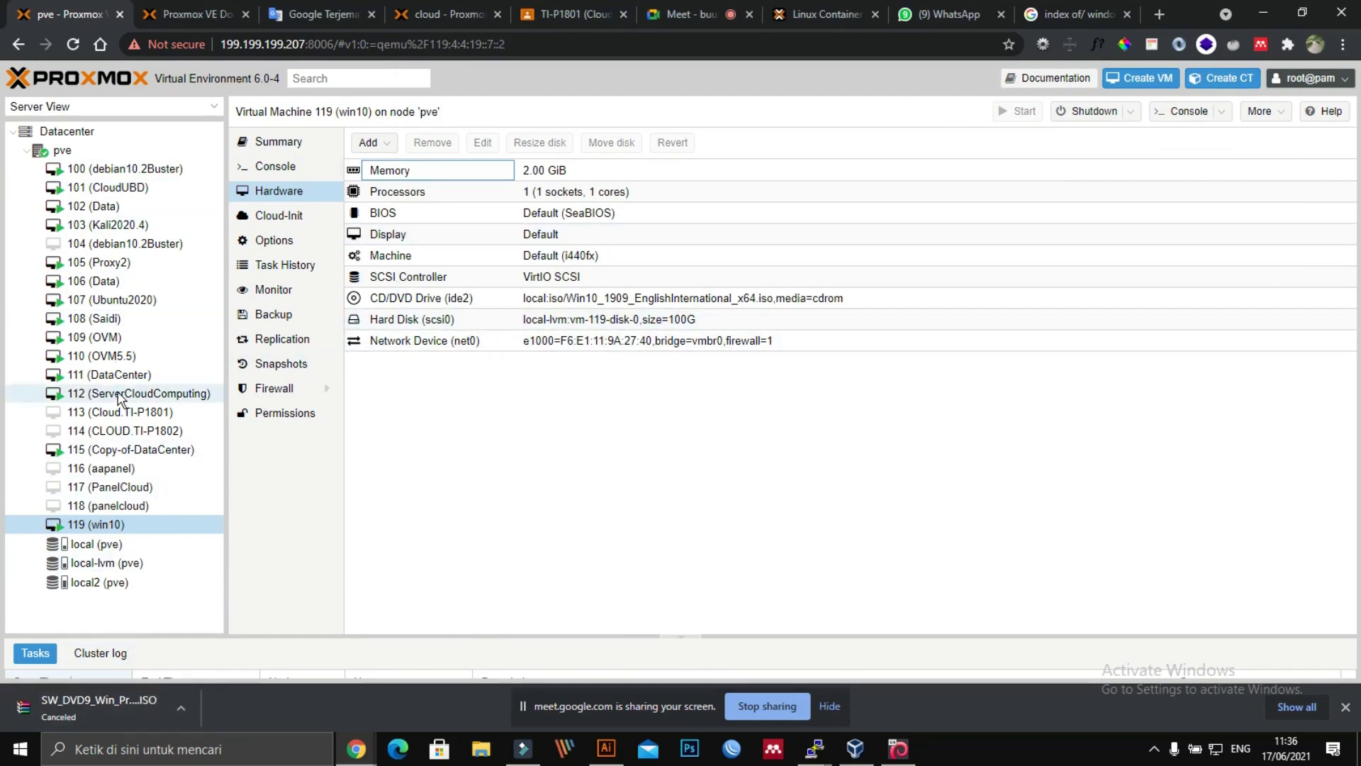
Step: Show the local (pve) storage contents, listing 13 ISO images and 2 container templates
{"action": "left_click", "coordinate": [91, 552]}
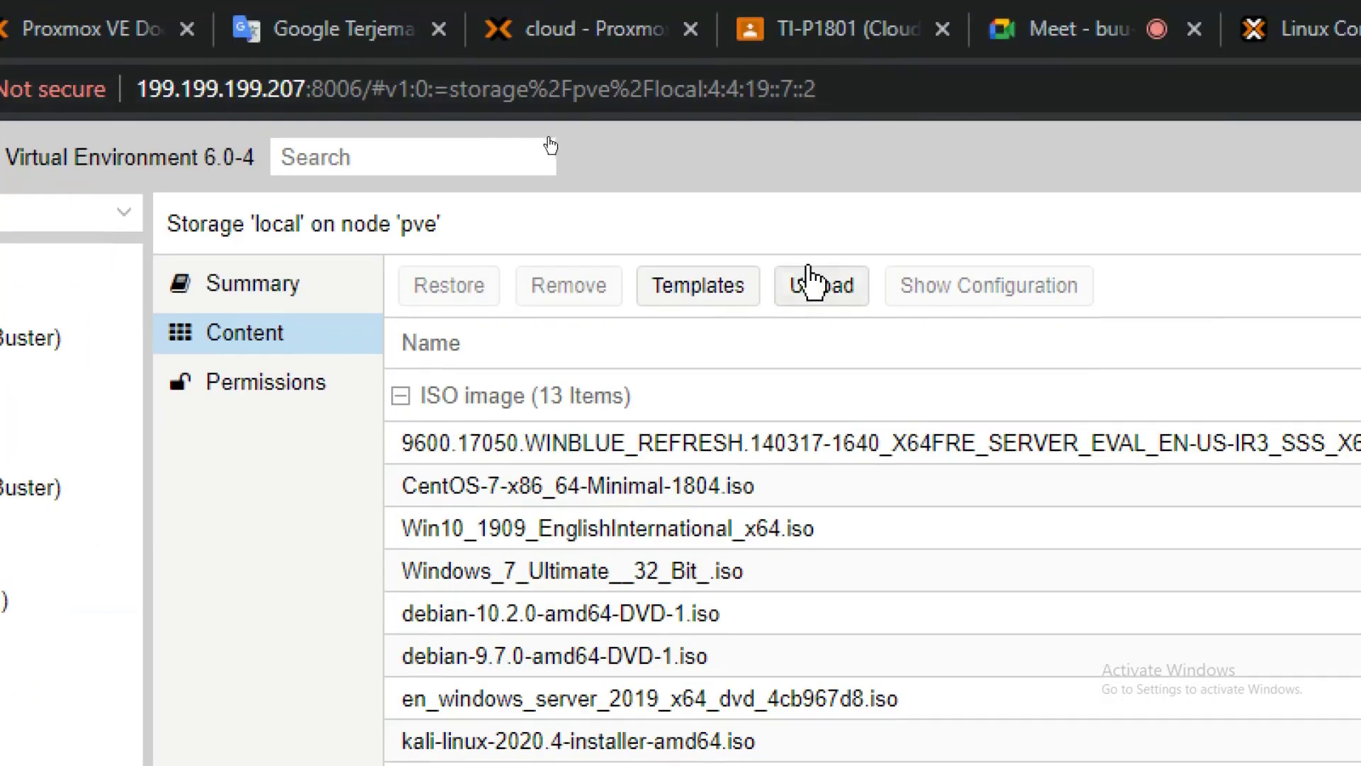
{"action": "left_click", "coordinate": [706, 292]}
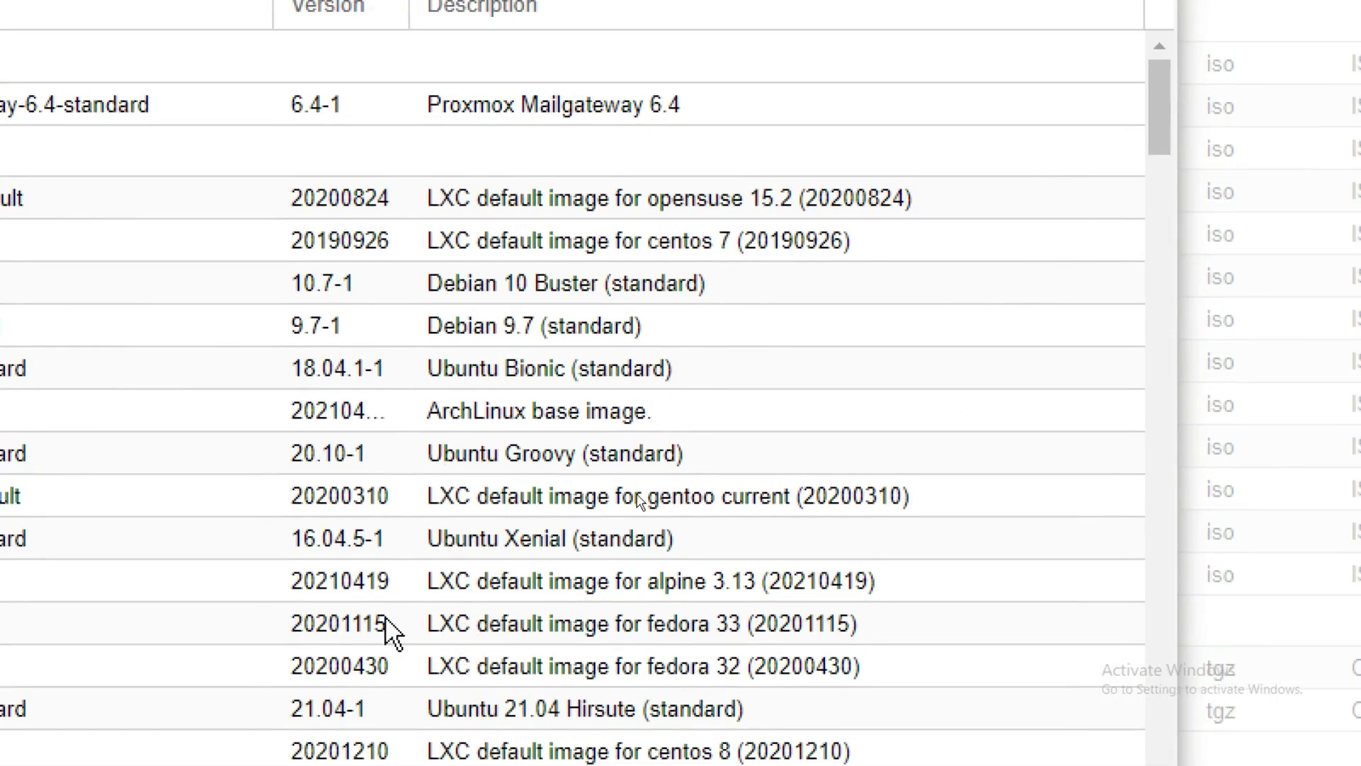
{"action": "scroll", "coordinate": [477, 593], "scroll_direction": "down", "scroll_amount": 5}
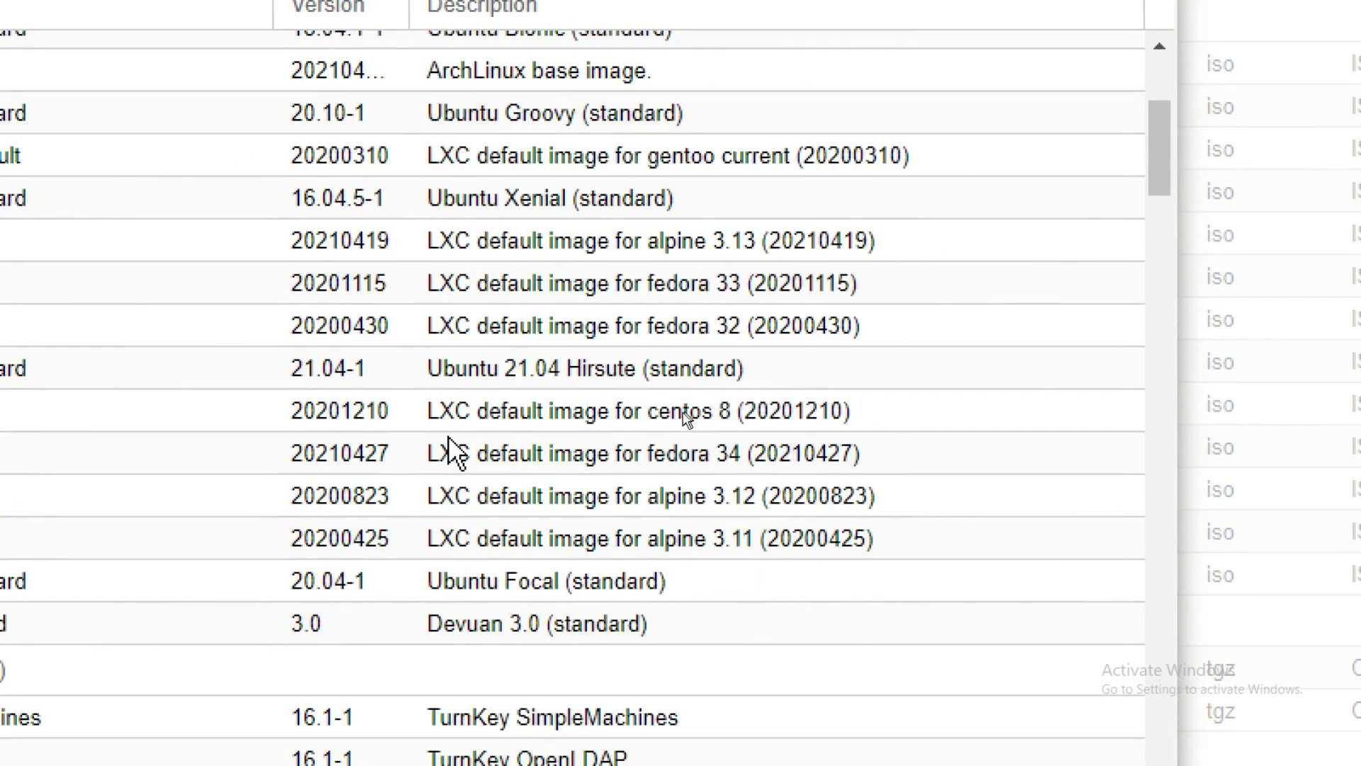
{"action": "scroll", "coordinate": [447, 468], "scroll_direction": "down", "scroll_amount": 7}
{"action": "scroll", "coordinate": [789, 404], "scroll_direction": "up", "scroll_amount": 12}
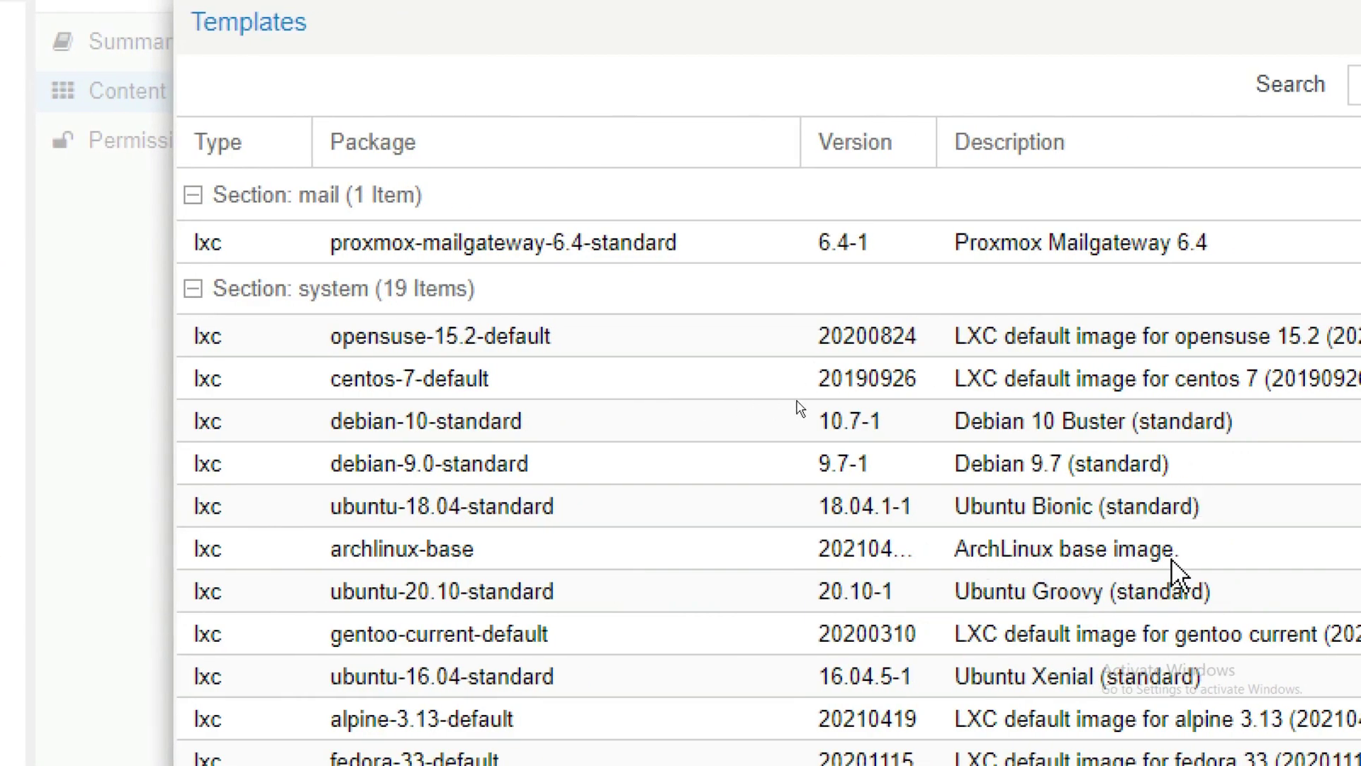
{"action": "scroll", "coordinate": [1201, 447], "scroll_direction": "right", "scroll_amount": 3}
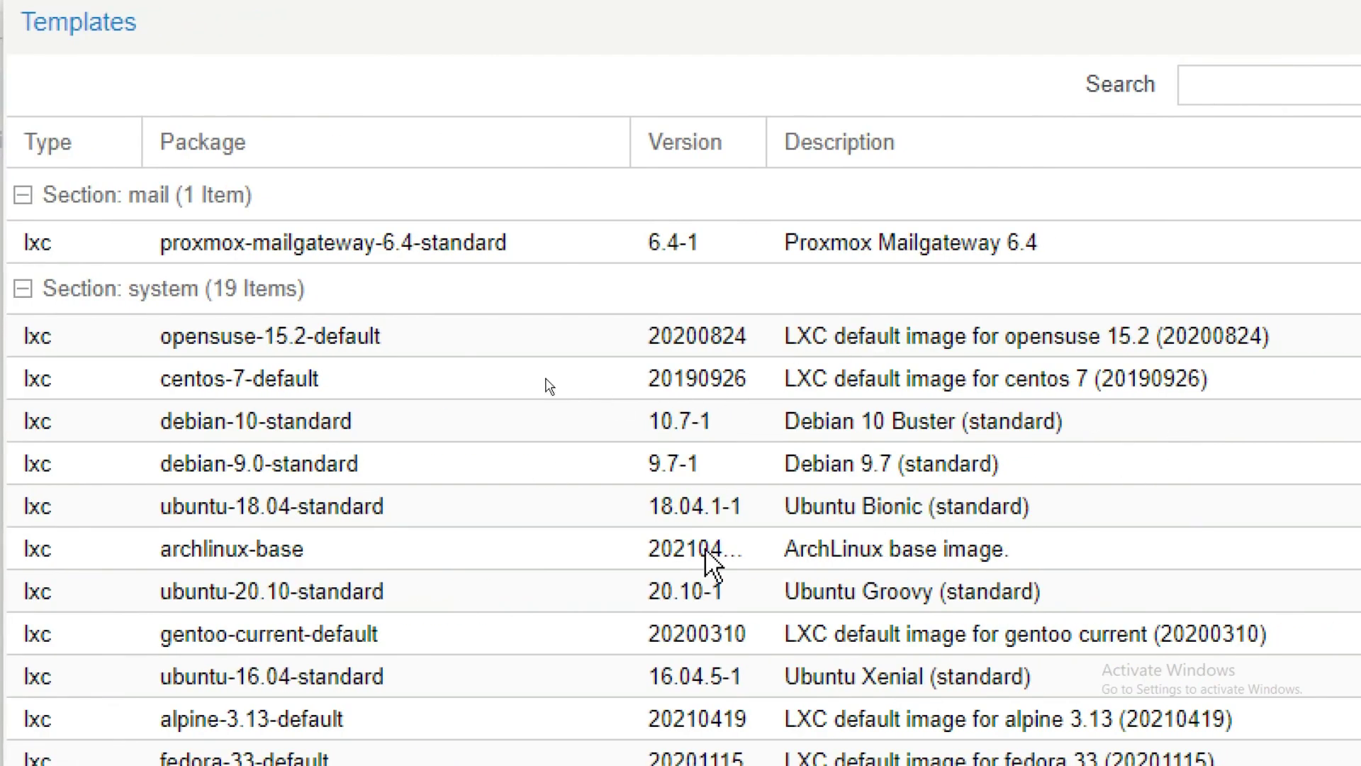
{"action": "left_click", "coordinate": [330, 347]}
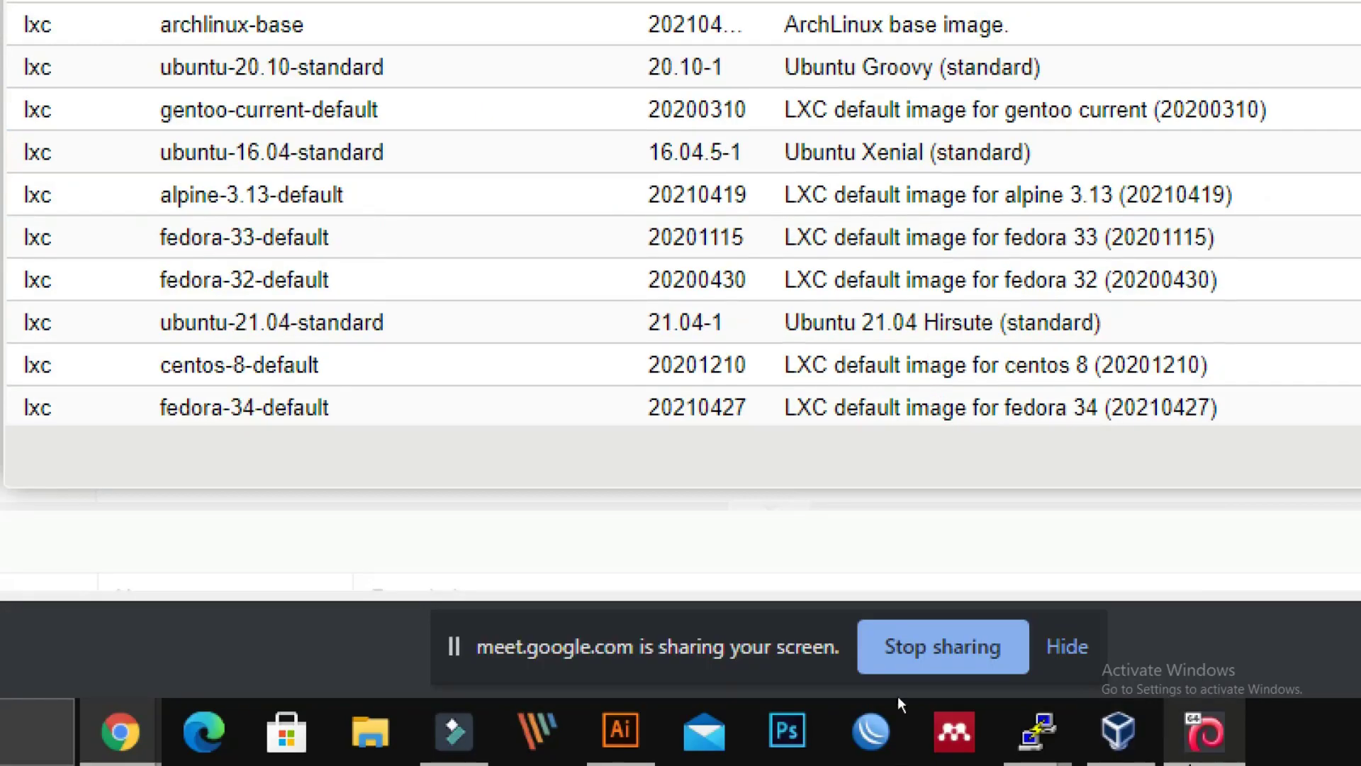
{"action": "scroll", "coordinate": [1132, 106], "scroll_direction": "down", "scroll_amount": 2}
{"action": "scroll", "coordinate": [1135, 110], "scroll_direction": "down", "scroll_amount": 20}
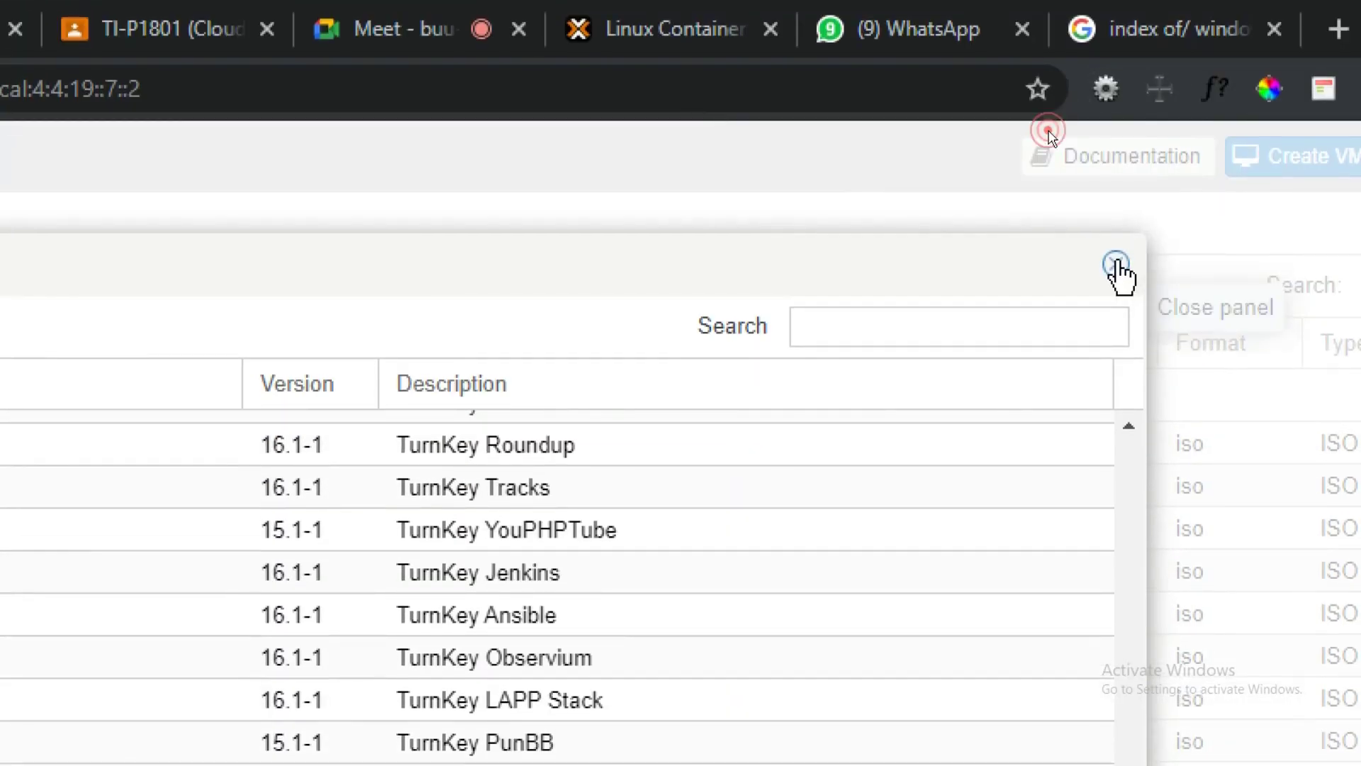
{"action": "left_click", "coordinate": [1116, 264]}
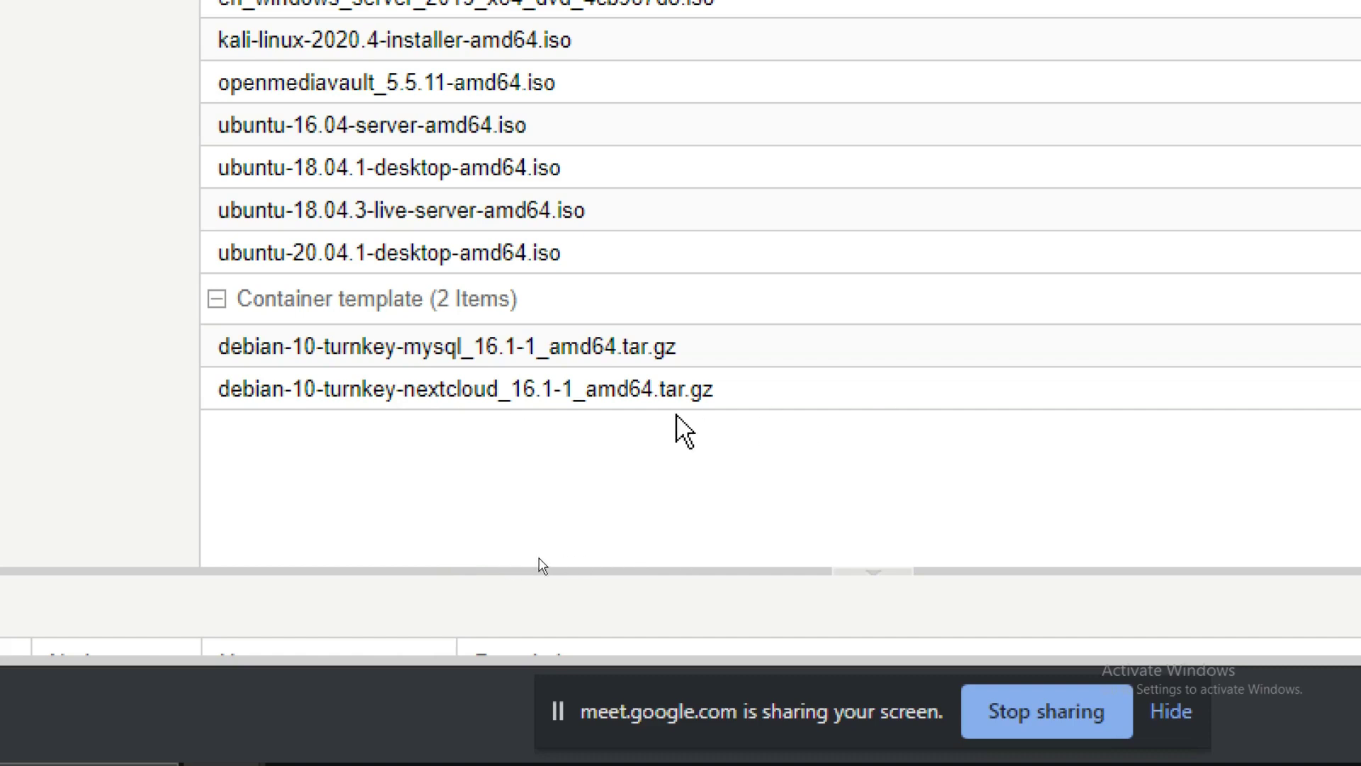
{"action": "left_click", "coordinate": [492, 387]}
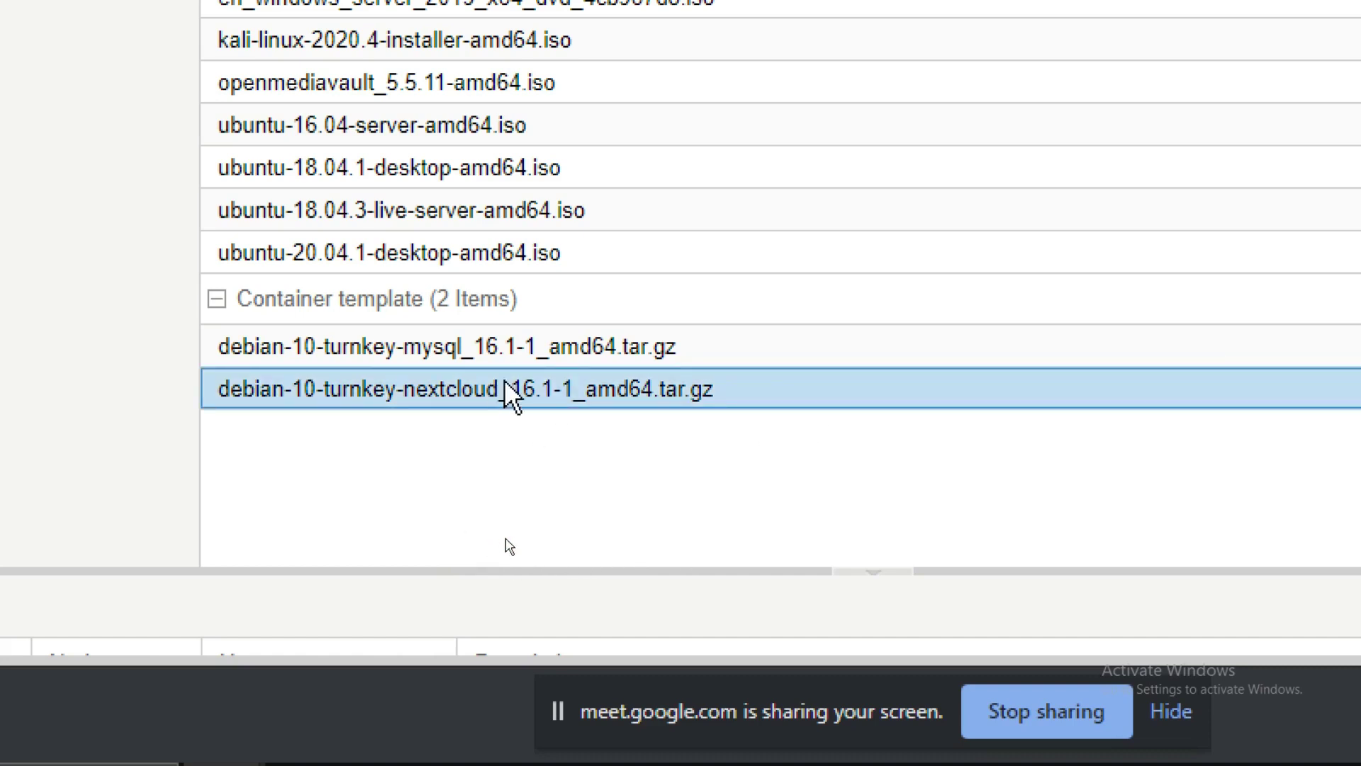
{"action": "left_click", "coordinate": [422, 359]}
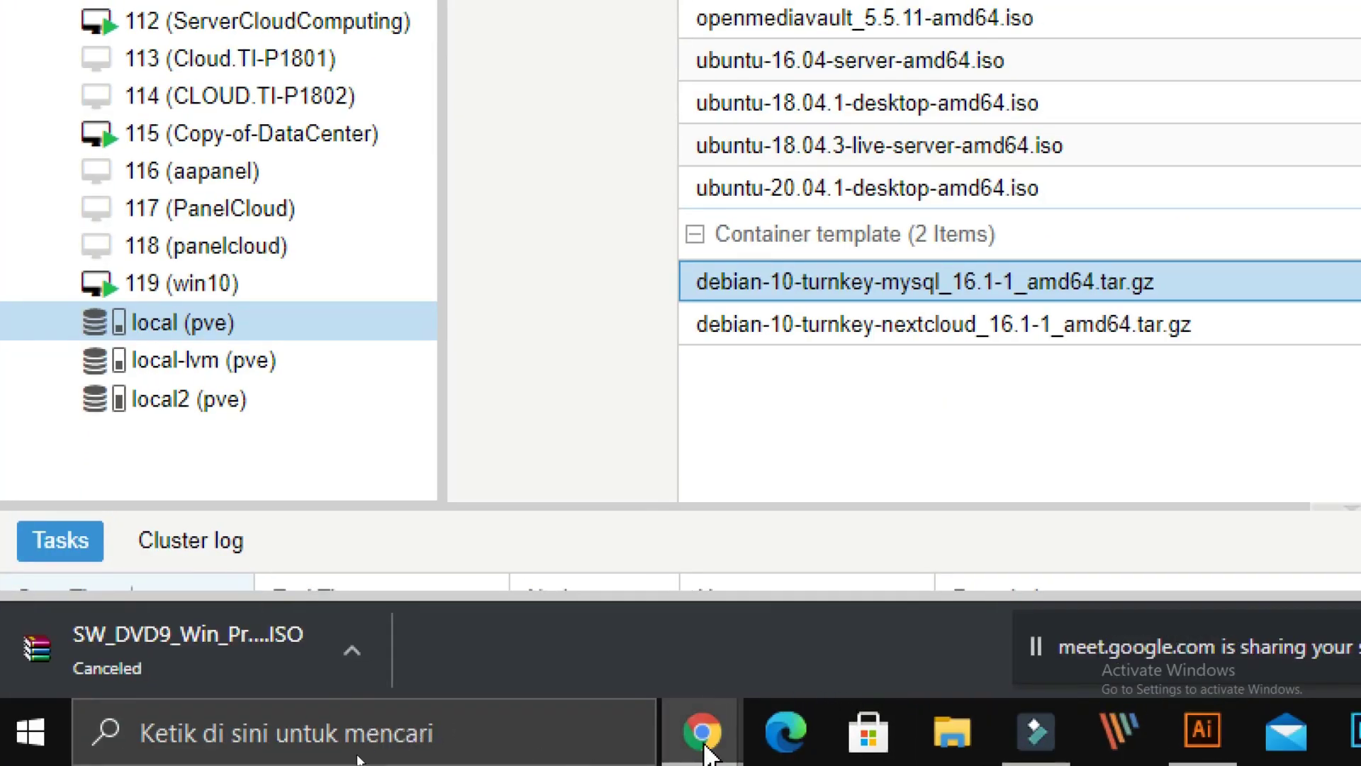
Step: In the win10 console, set the time and currency format to Indonesian (Indonesia), then begin Install now
{"action": "left_click", "coordinate": [702, 730]}
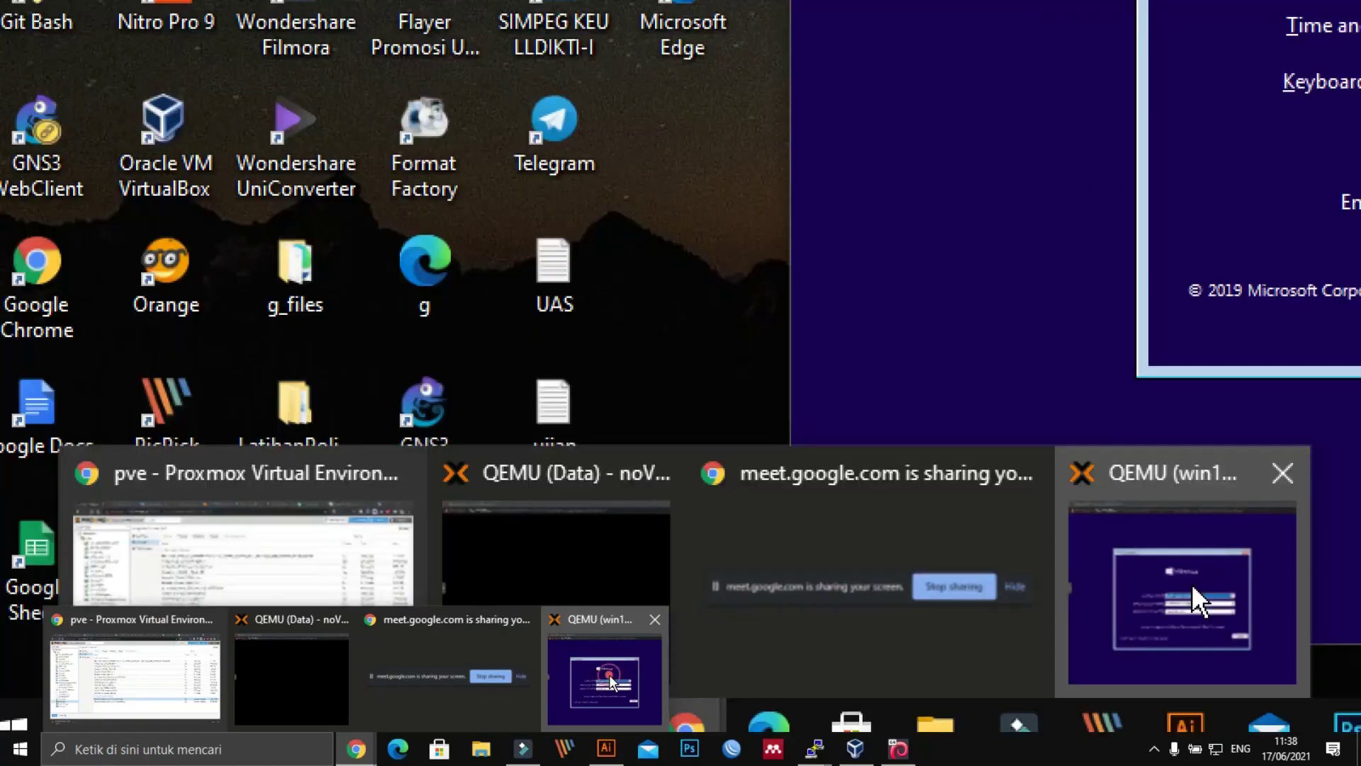
{"action": "left_click", "coordinate": [1198, 595]}
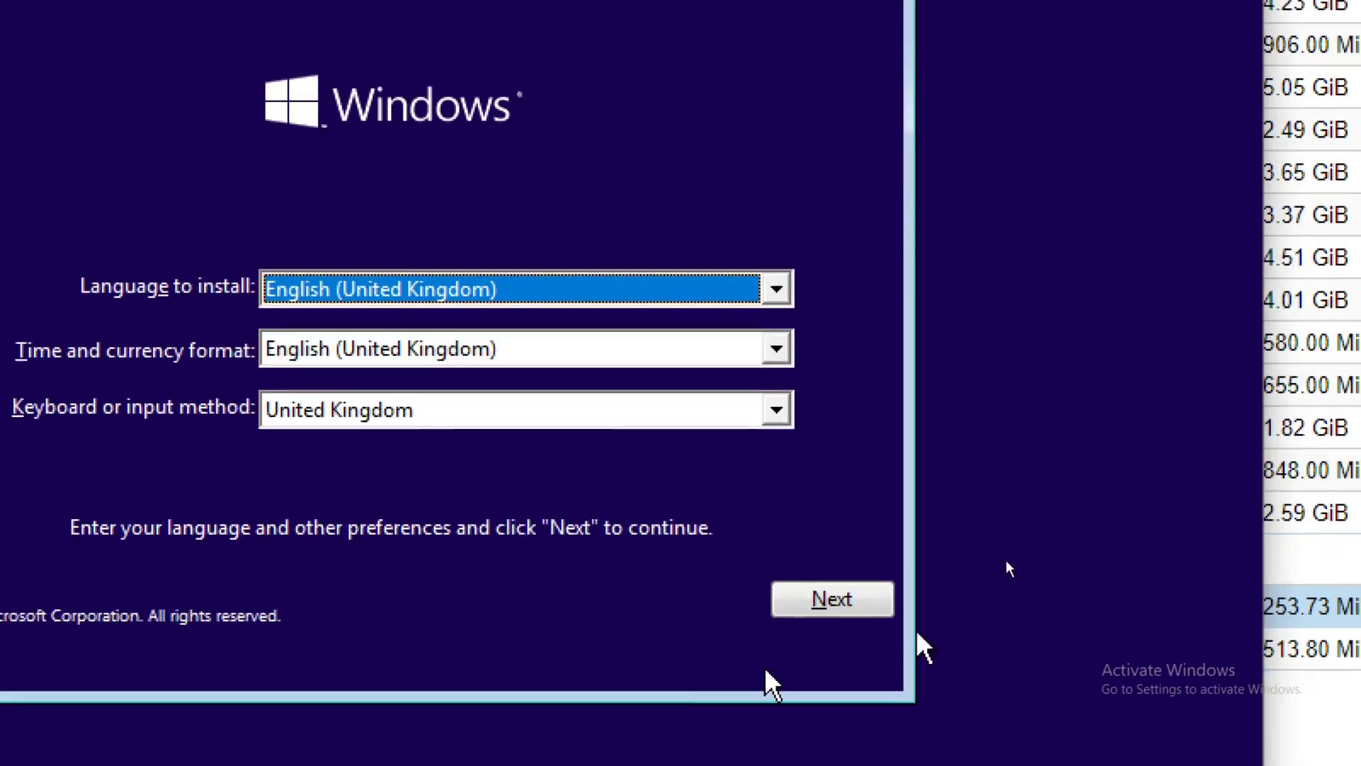
{"action": "key", "text": "Tab"}
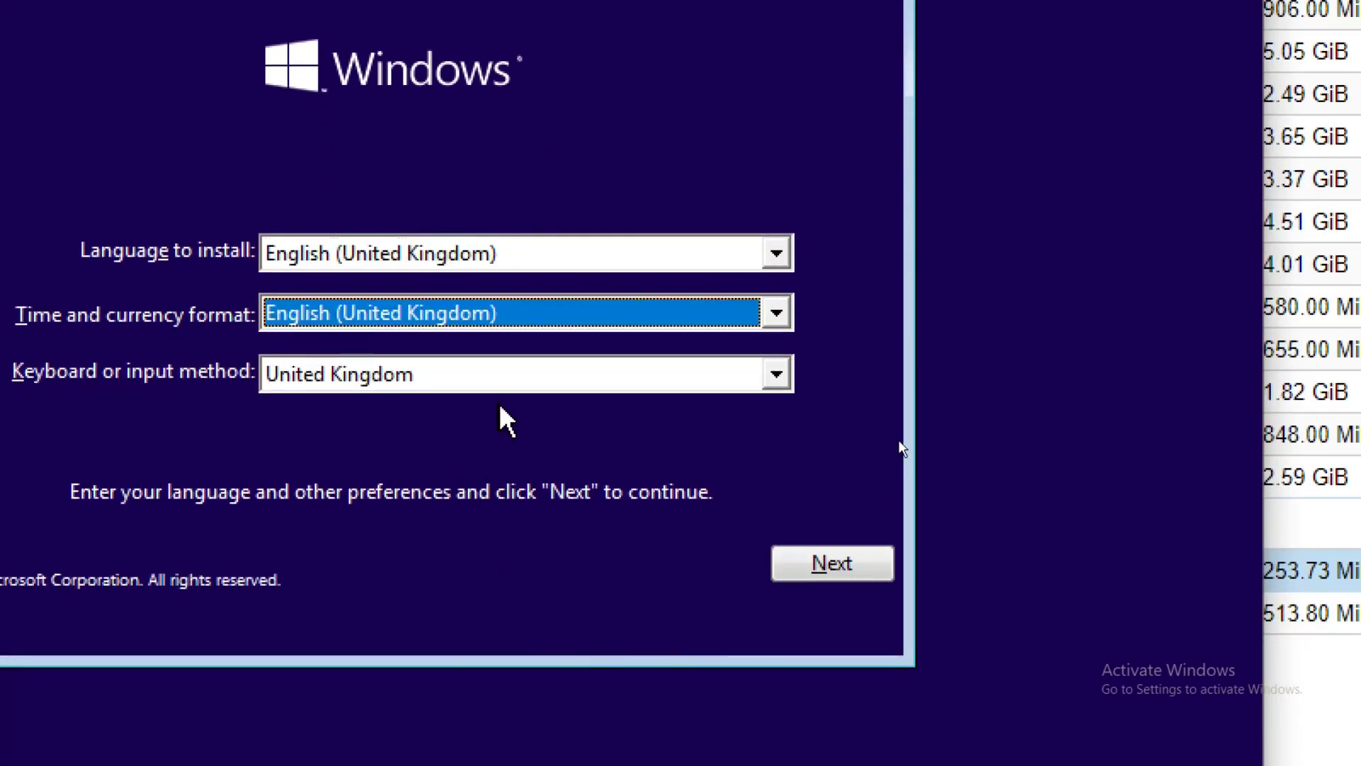
{"action": "key", "text": "i"}
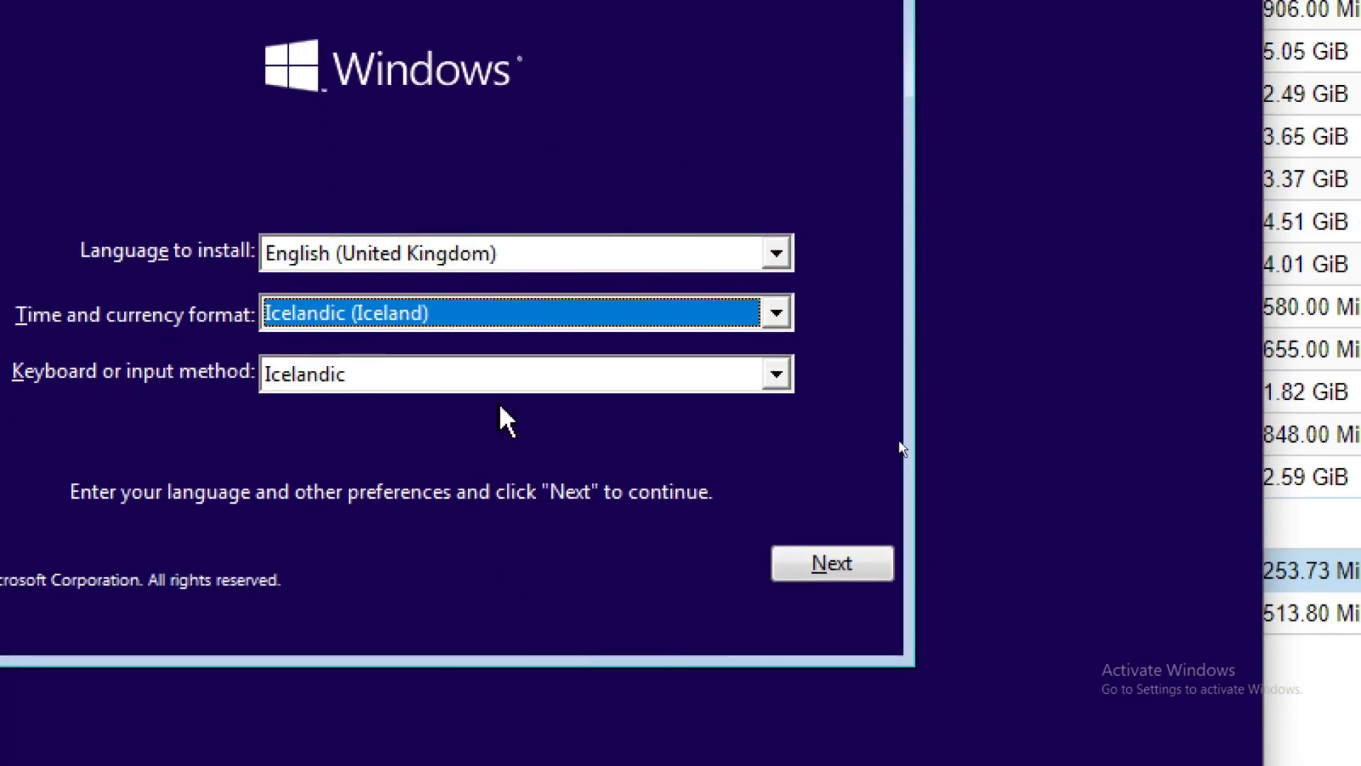
{"action": "key", "text": "i"}
{"action": "key", "text": "i"}
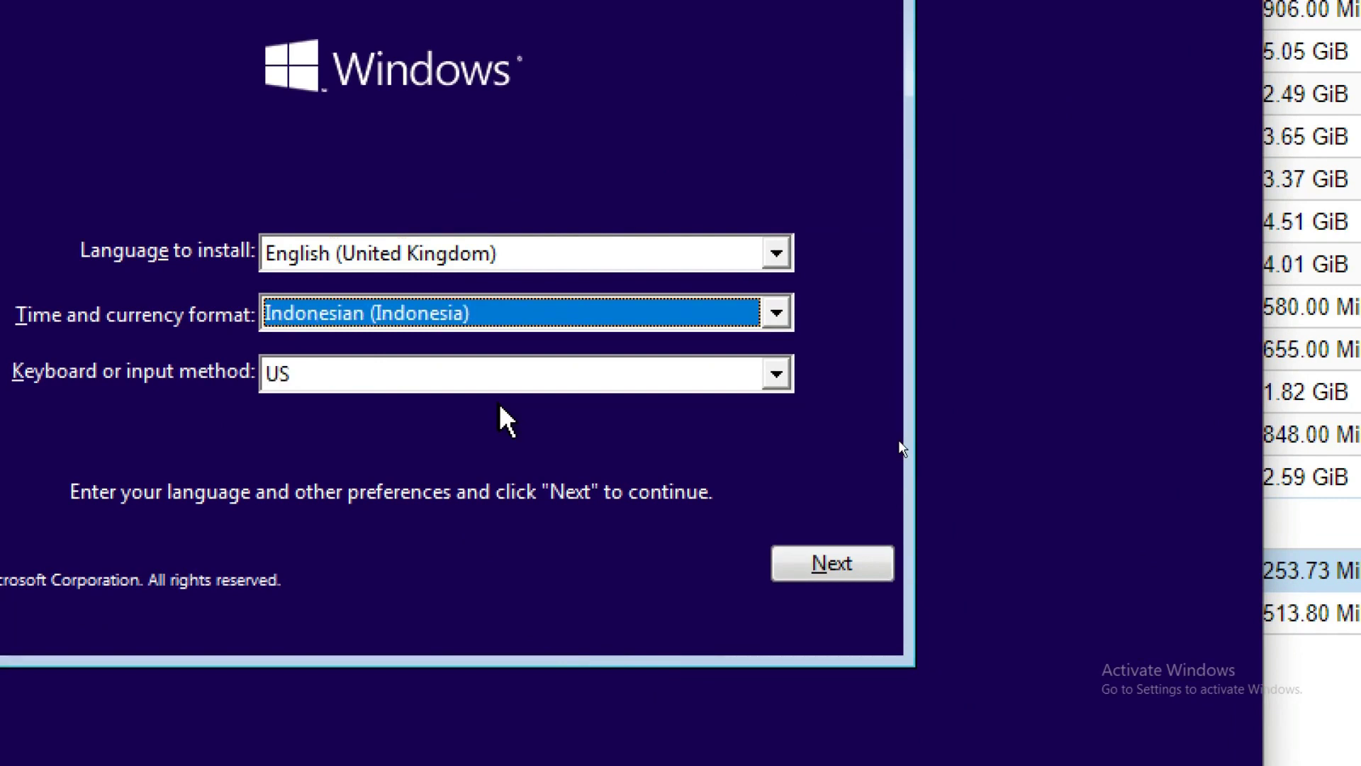
{"action": "left_click", "coordinate": [841, 565]}
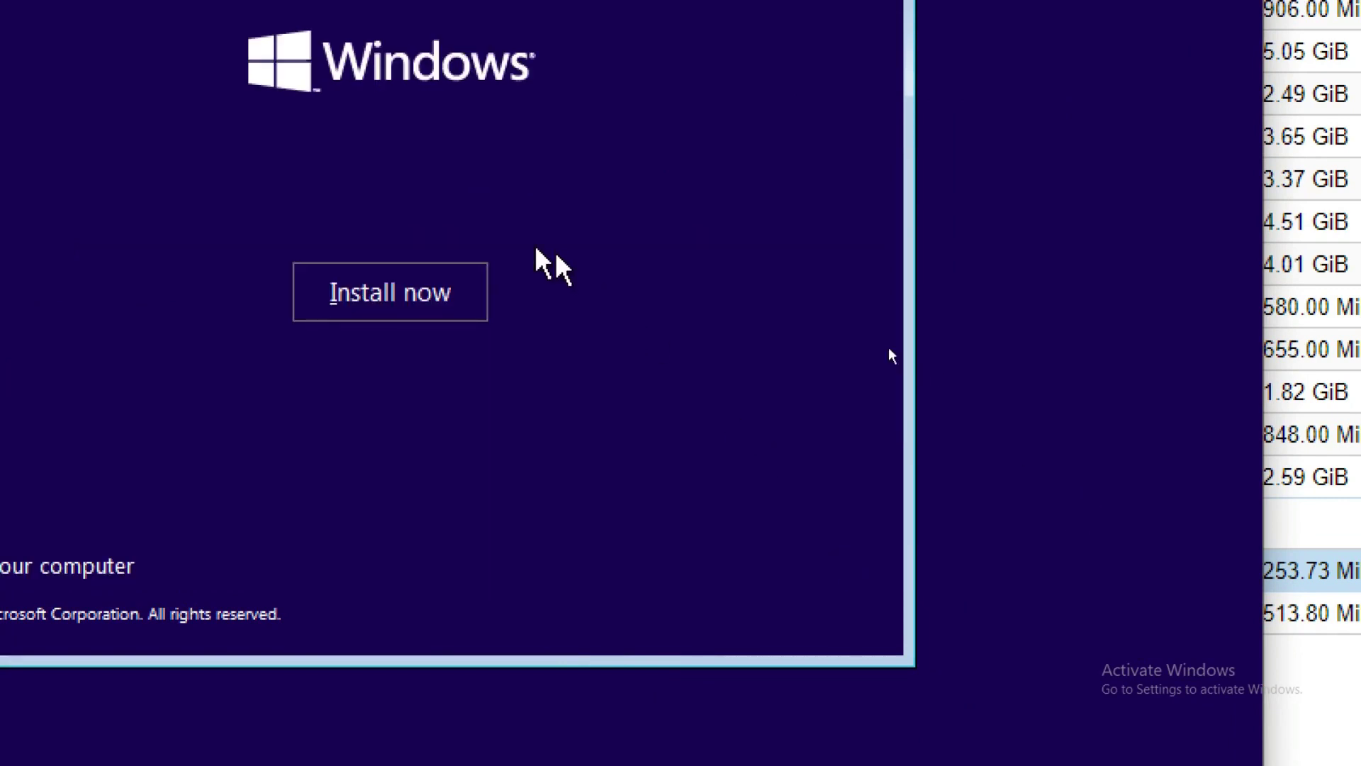
{"action": "left_click", "coordinate": [350, 290]}
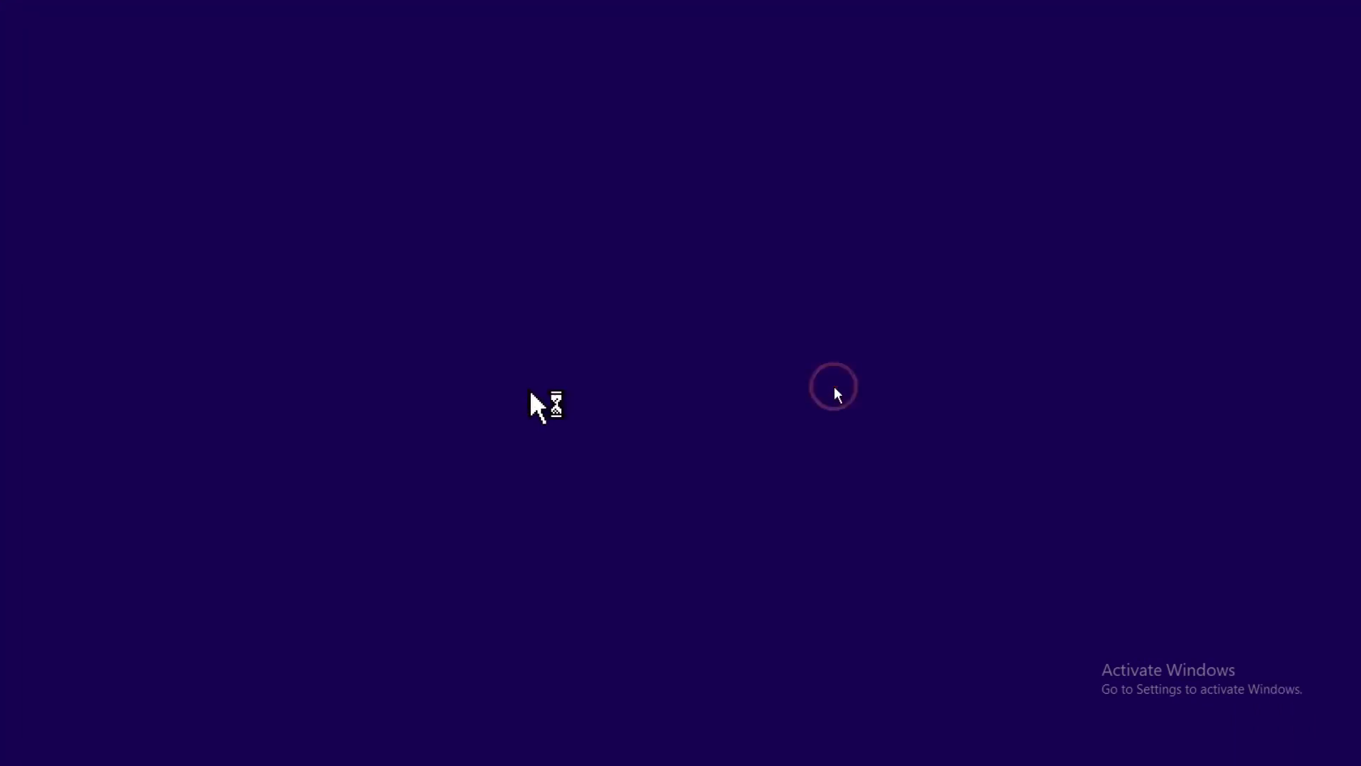
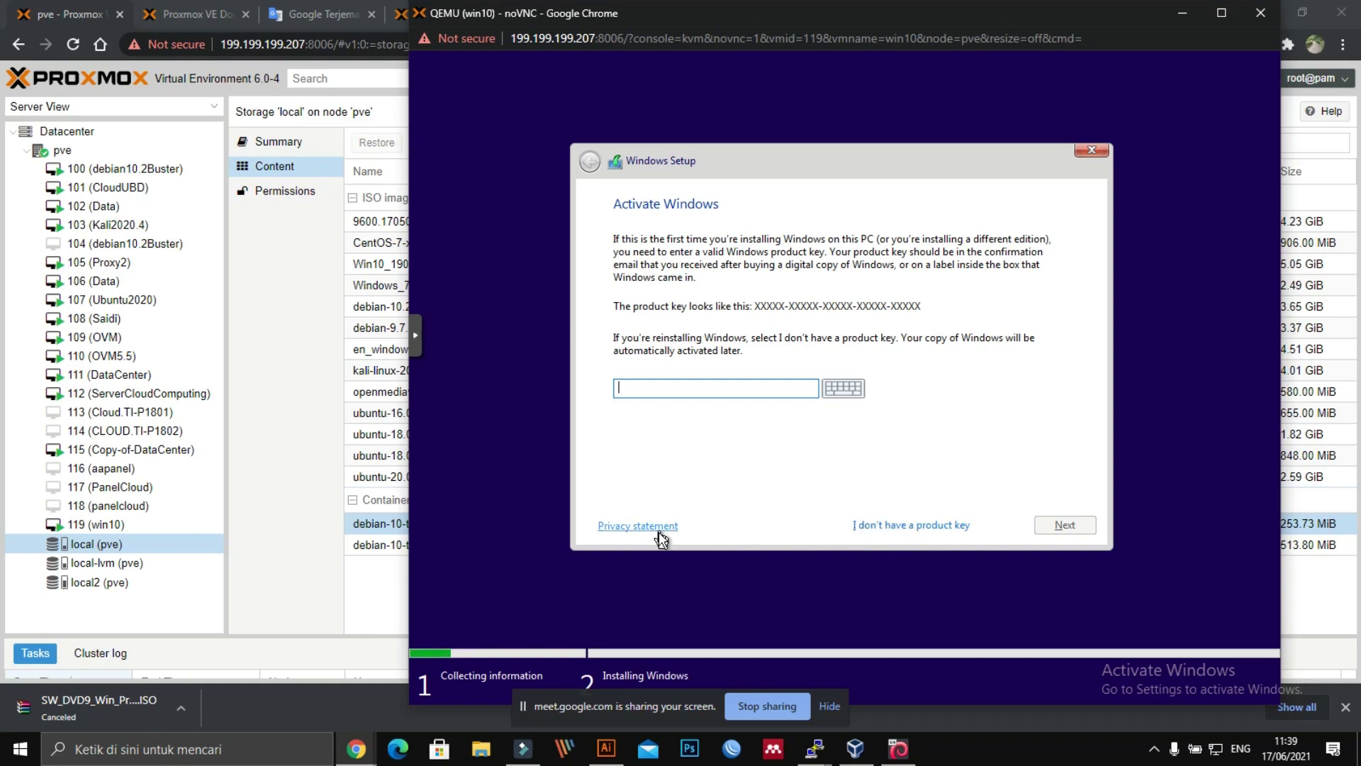
Step: Skip the product key, choose Windows 10 Pro, accept the licence terms and pick Custom install
{"action": "left_click", "coordinate": [867, 526]}
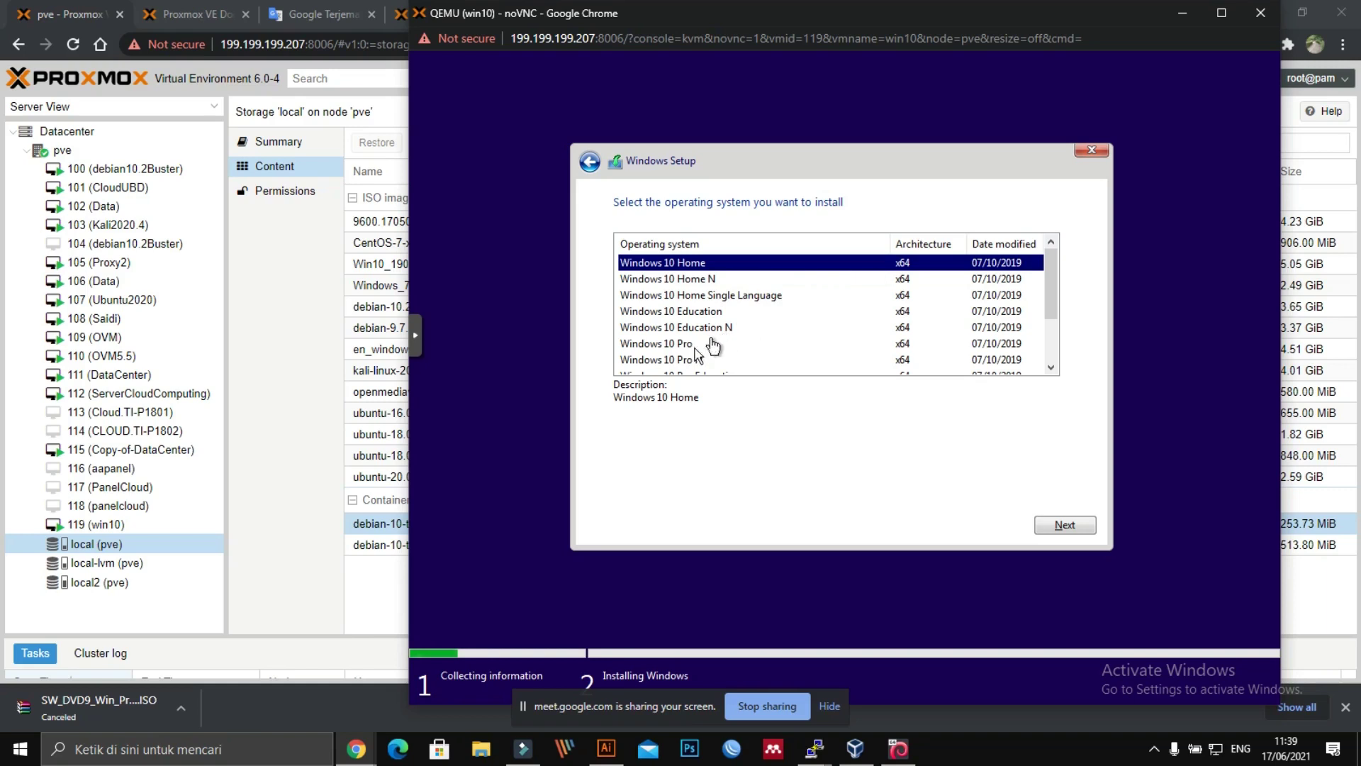
{"action": "left_click", "coordinate": [693, 346]}
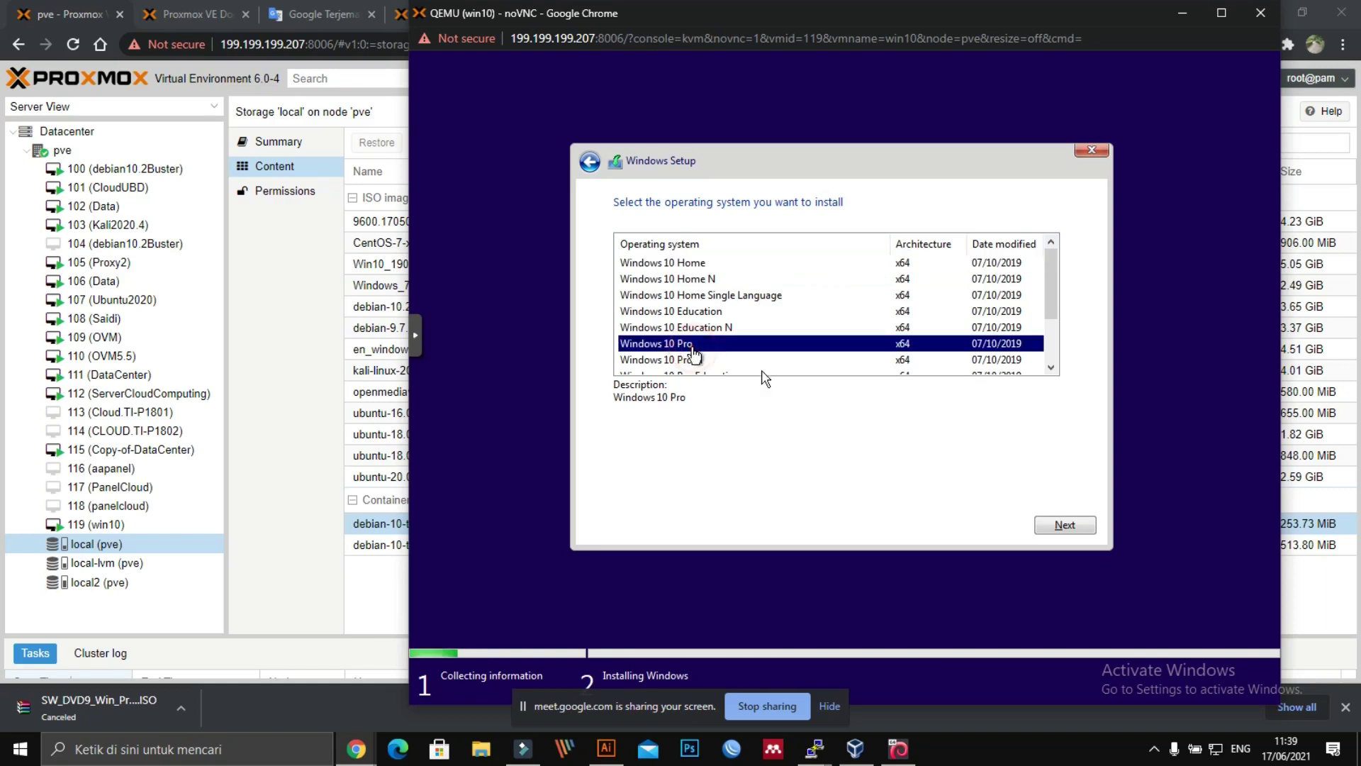
{"action": "left_click", "coordinate": [1052, 526]}
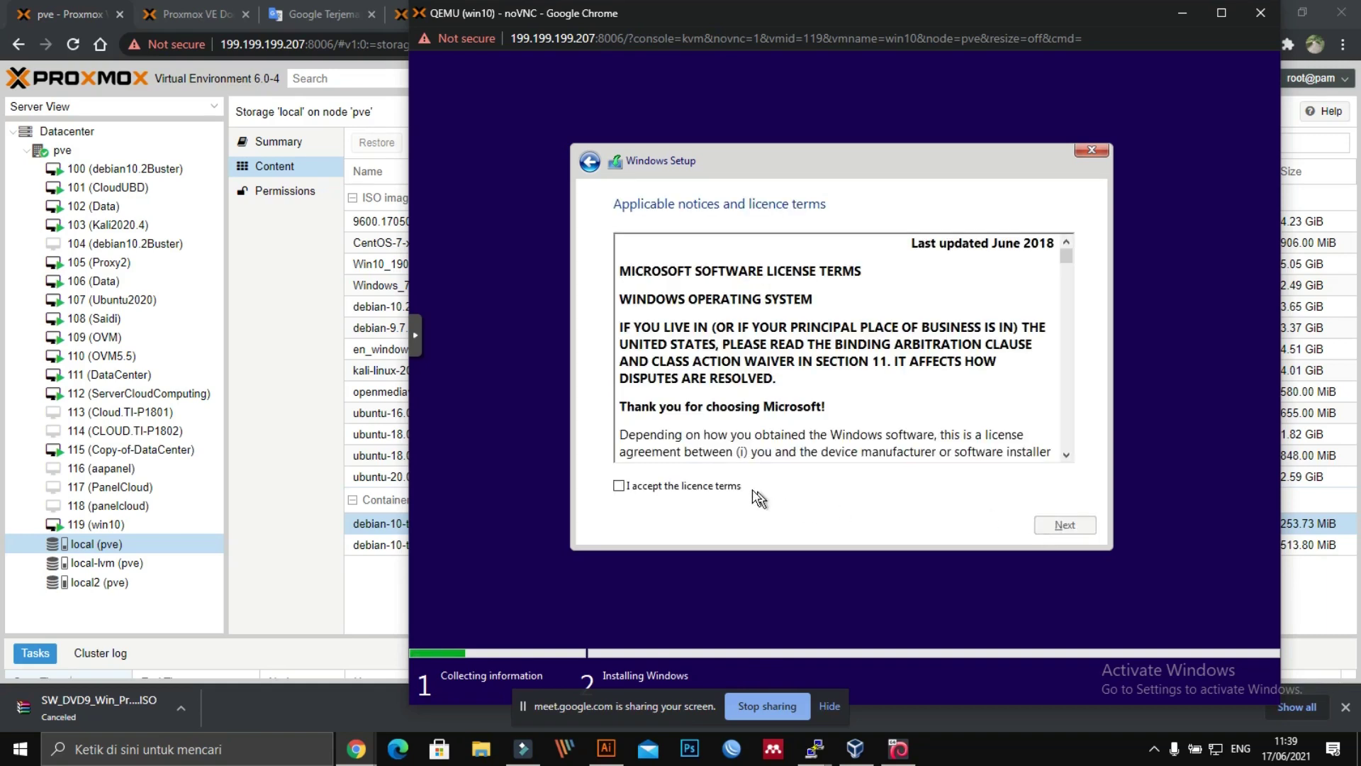
{"action": "left_click", "coordinate": [718, 488]}
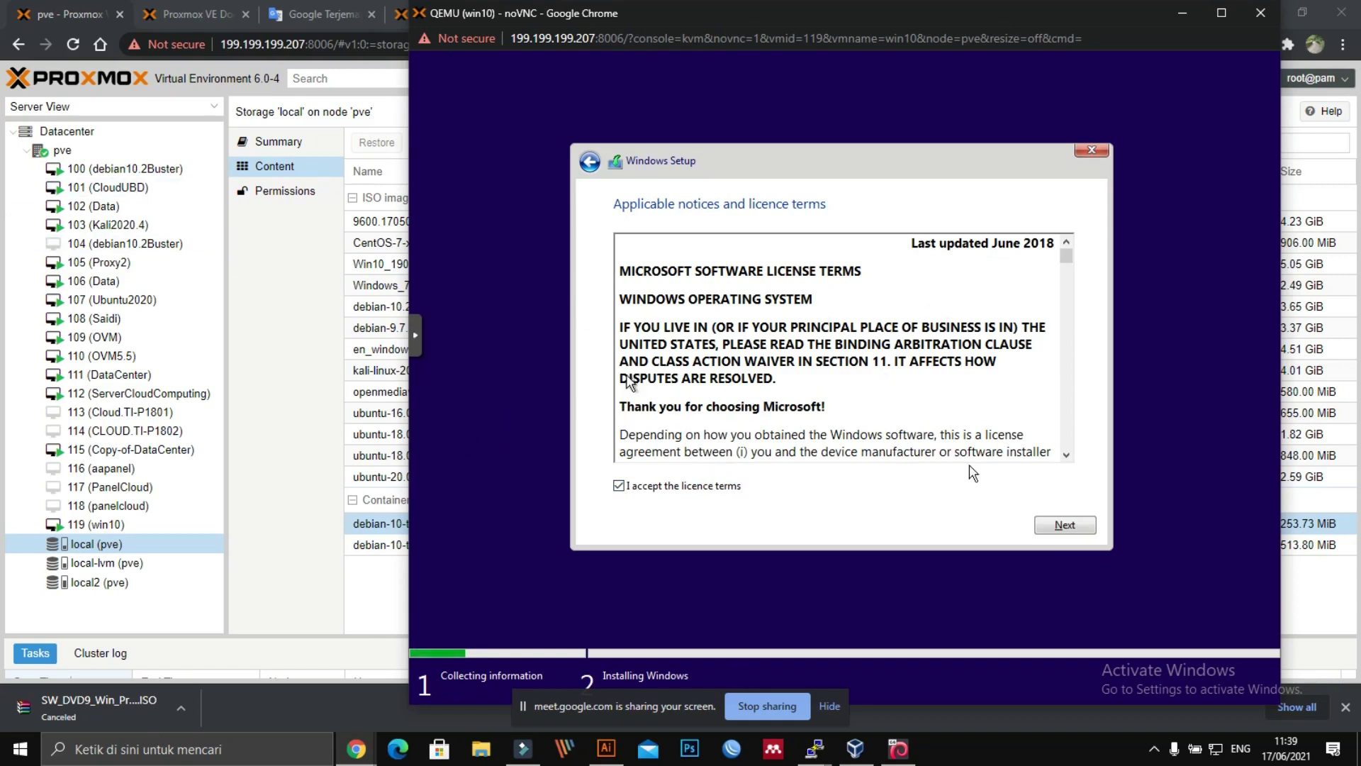
{"action": "left_click", "coordinate": [1066, 526]}
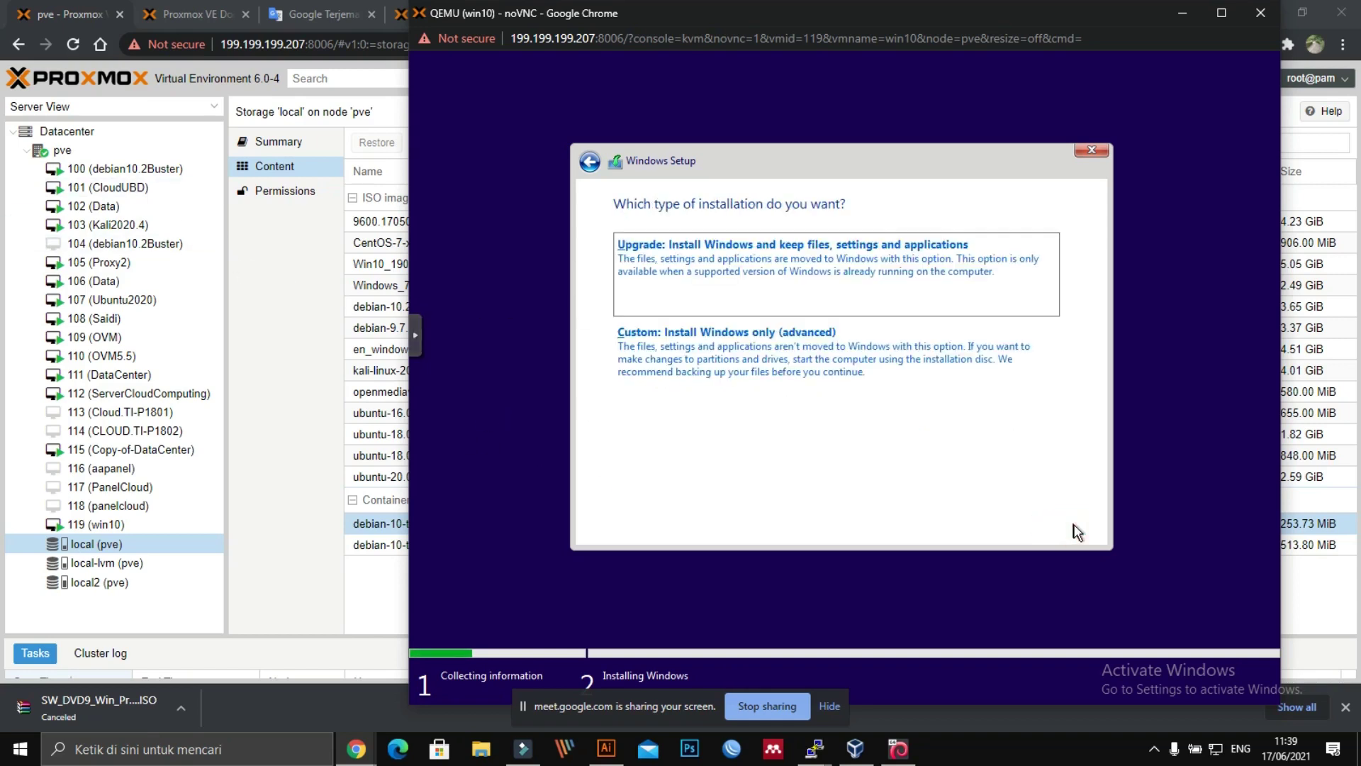
{"action": "left_click", "coordinate": [735, 350]}
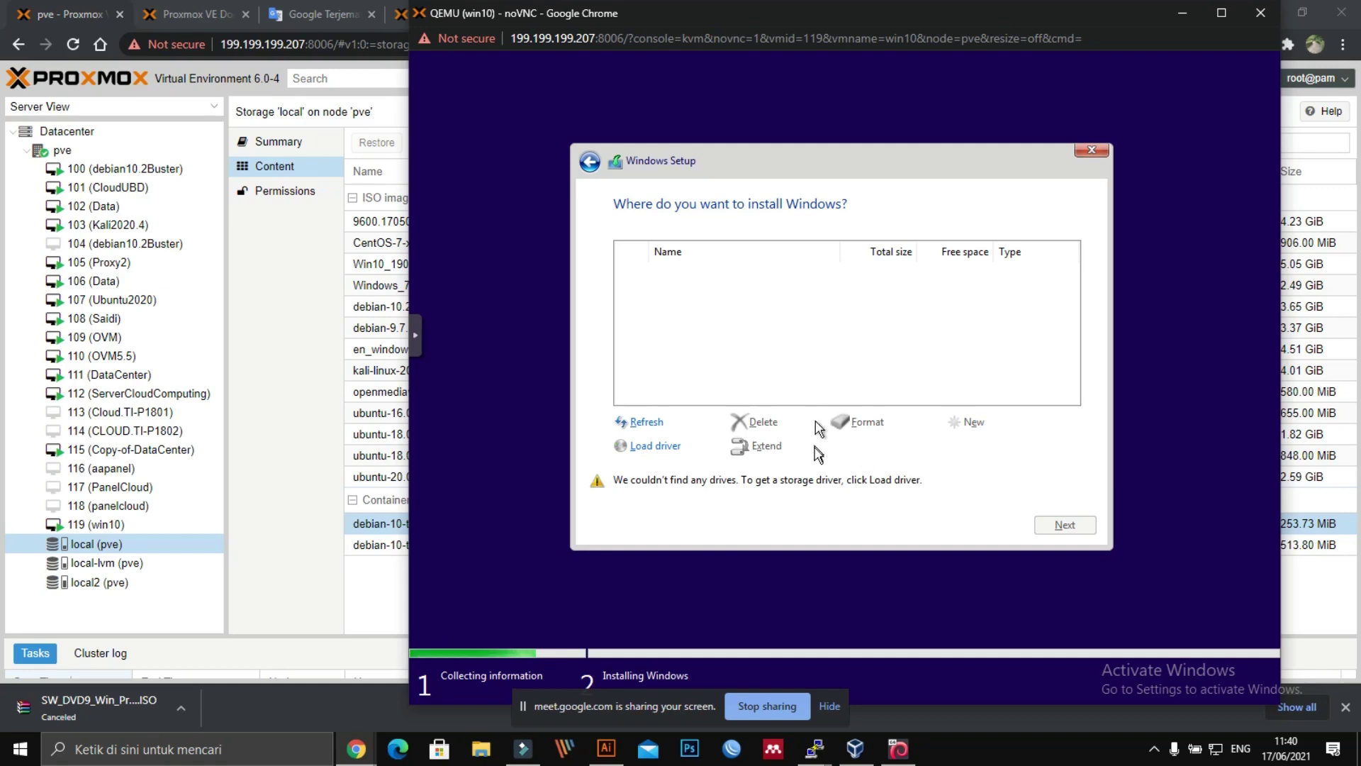
Step: Quit Windows Setup, confirming the cancellation, and close the noVNC console window
{"action": "left_click", "coordinate": [1092, 150]}
{"action": "left_click", "coordinate": [972, 439]}
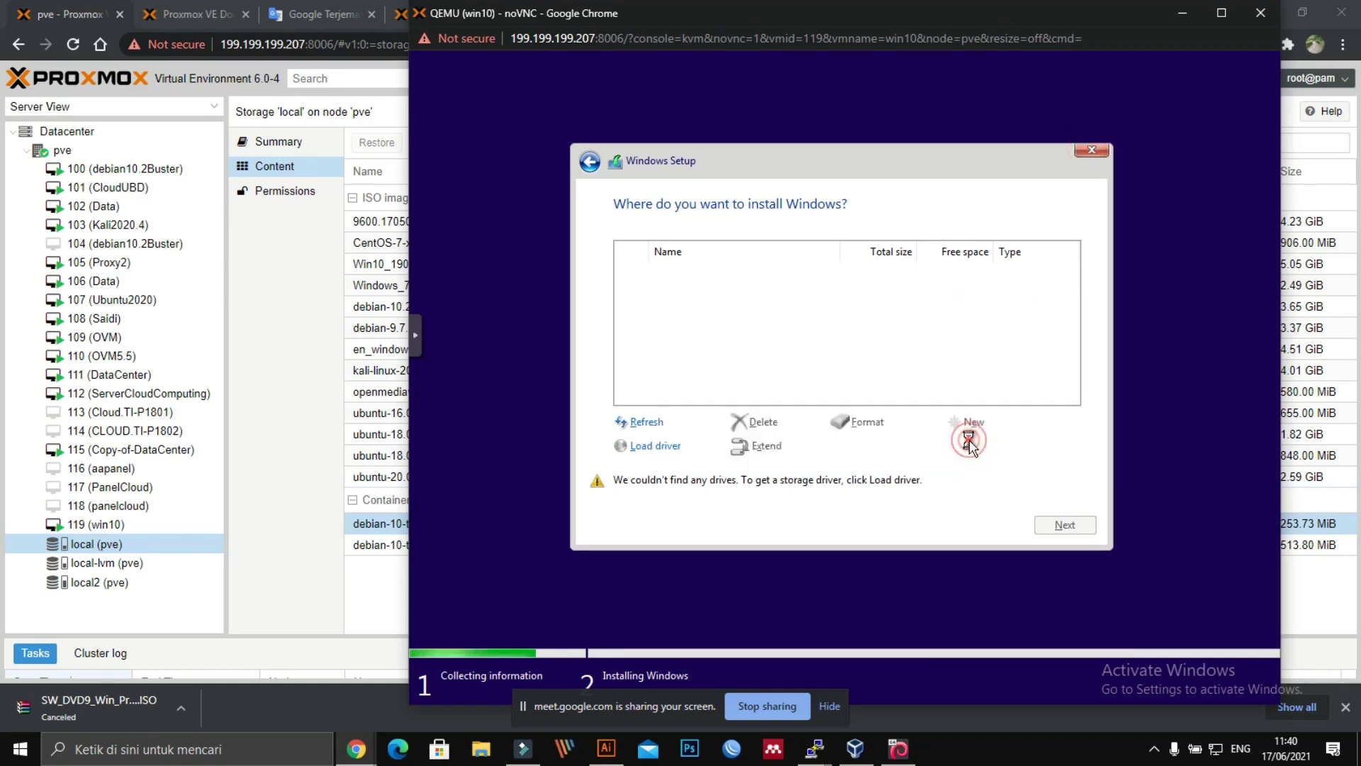
{"action": "left_click", "coordinate": [1083, 201]}
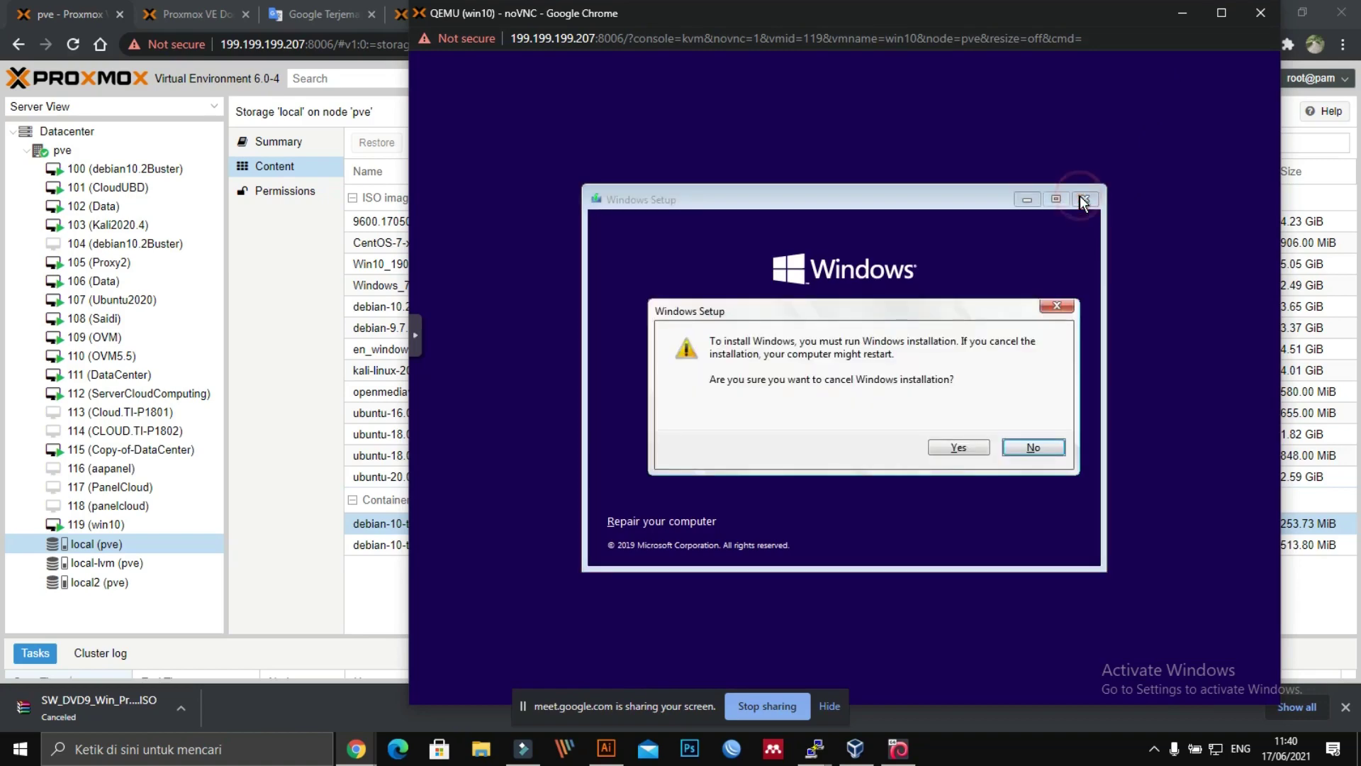
{"action": "left_click", "coordinate": [949, 448]}
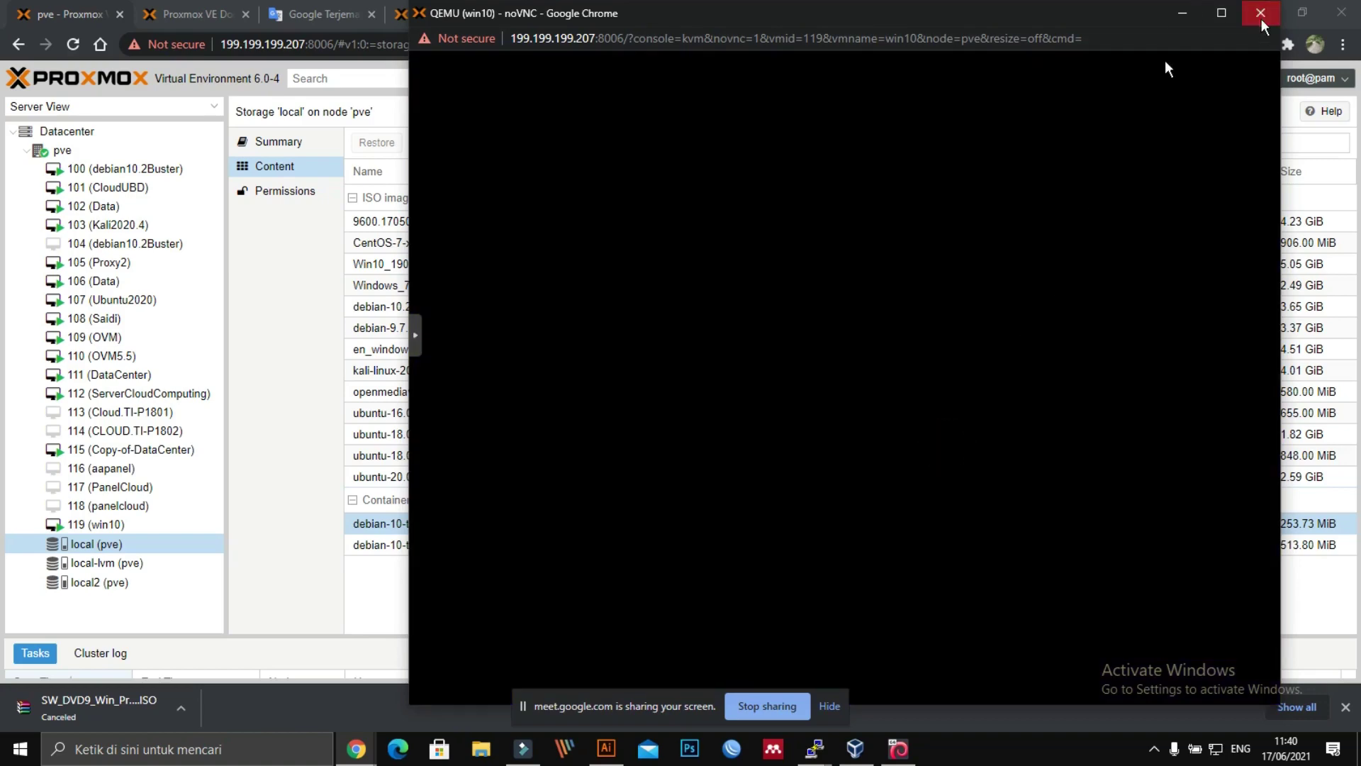
{"action": "left_click", "coordinate": [1261, 21]}
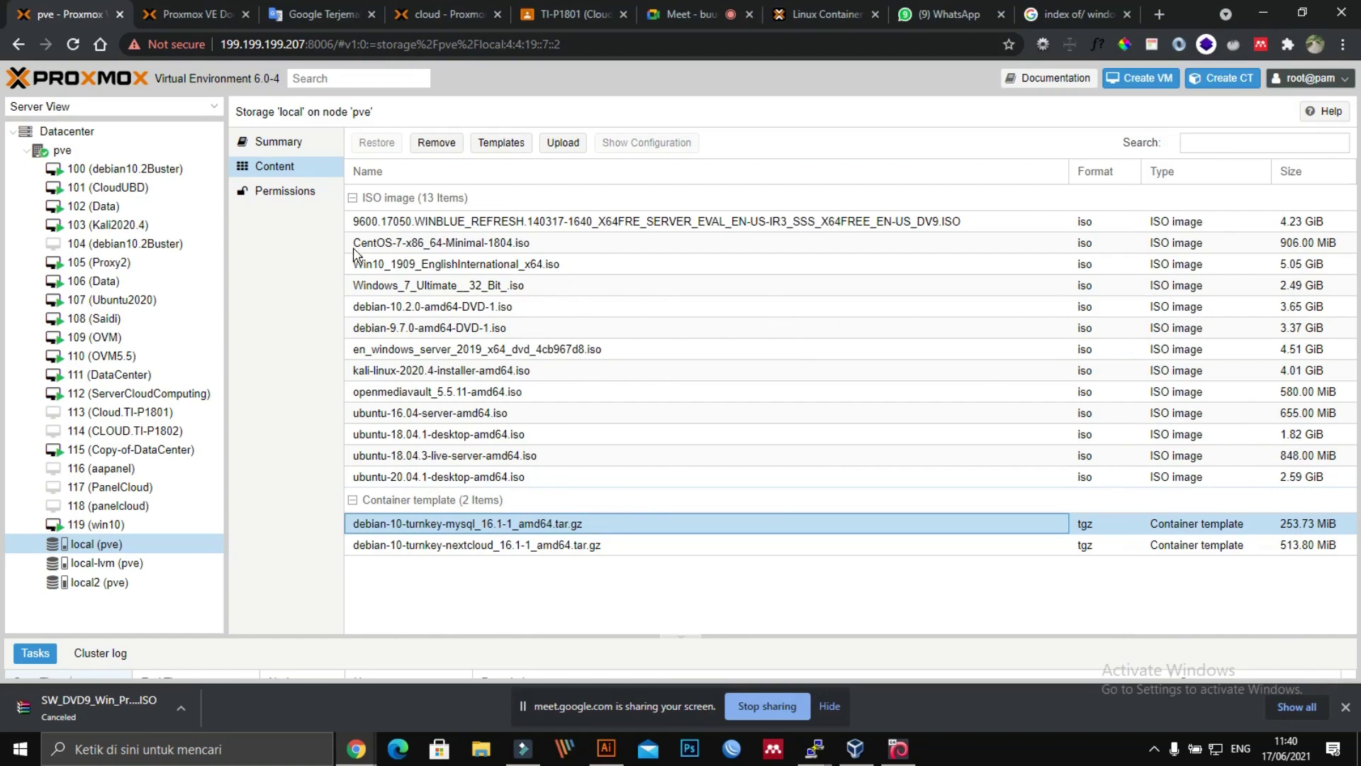
Step: Stop VM 119 (win10) and return to the Proxmox browser window
{"action": "left_click", "coordinate": [103, 524]}
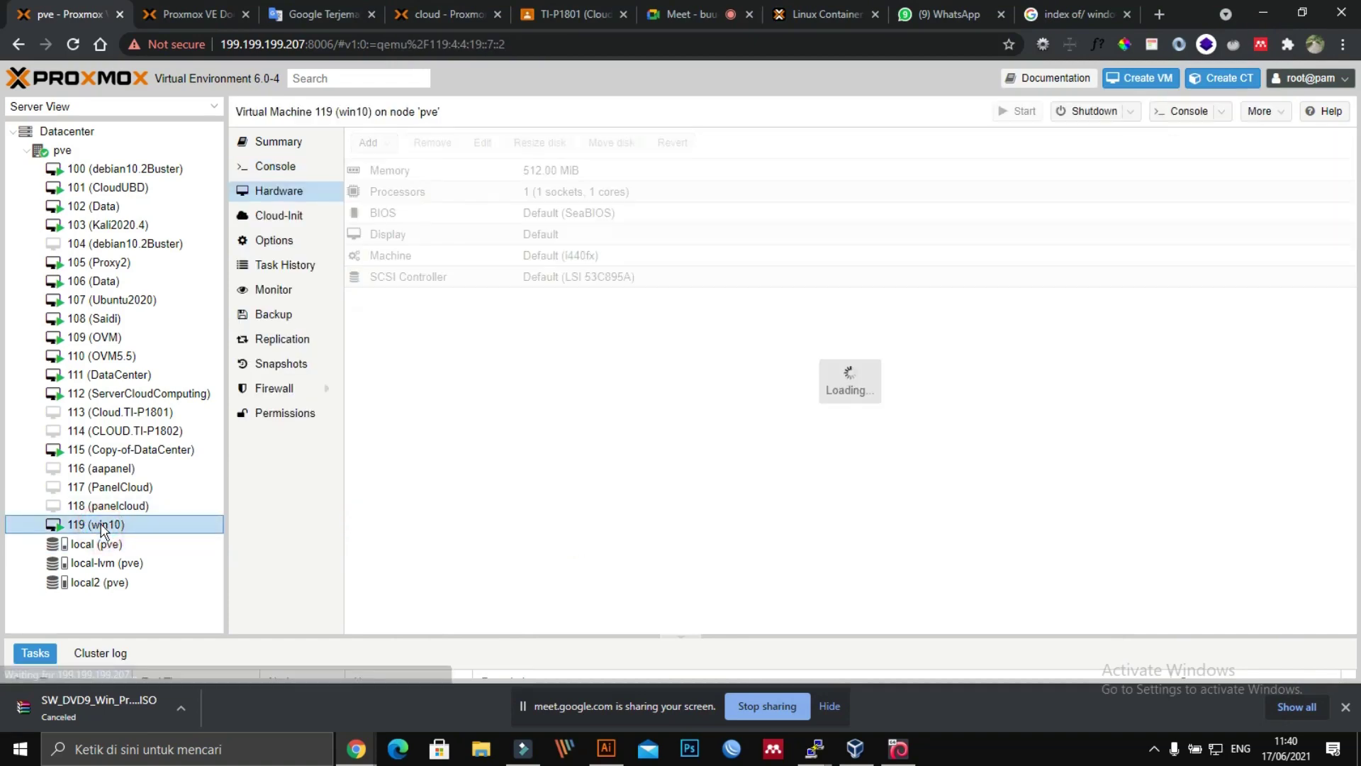
{"action": "right_click", "coordinate": [103, 528]}
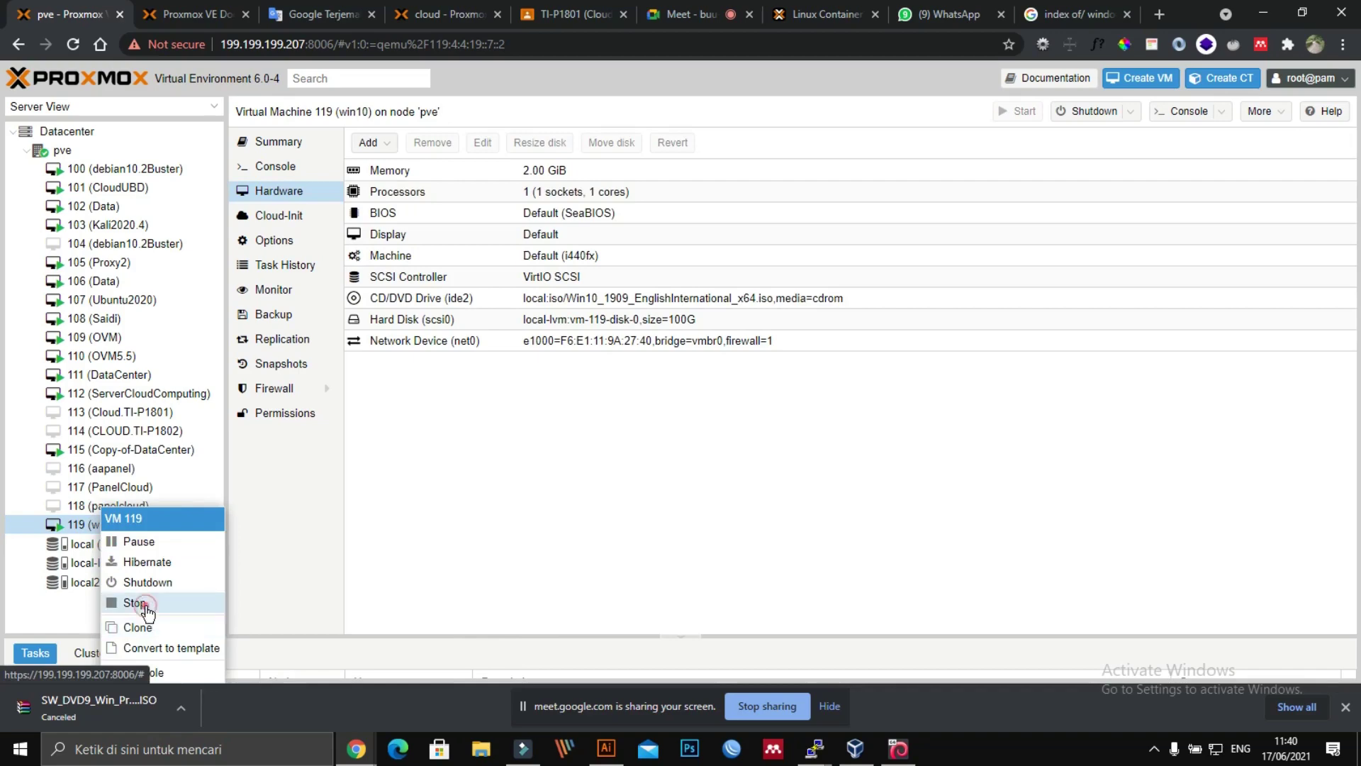
{"action": "left_click", "coordinate": [138, 602]}
{"action": "left_click", "coordinate": [644, 409]}
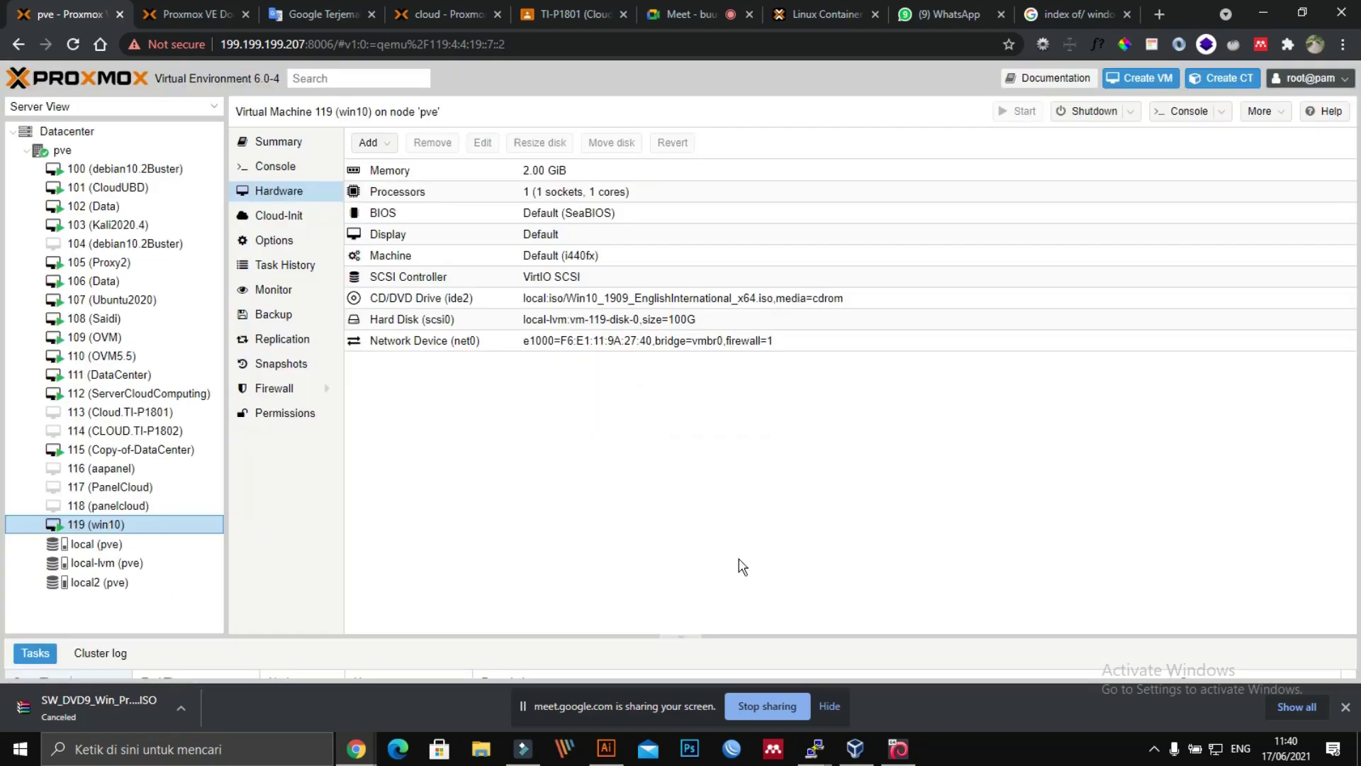
{"action": "left_click", "coordinate": [897, 747]}
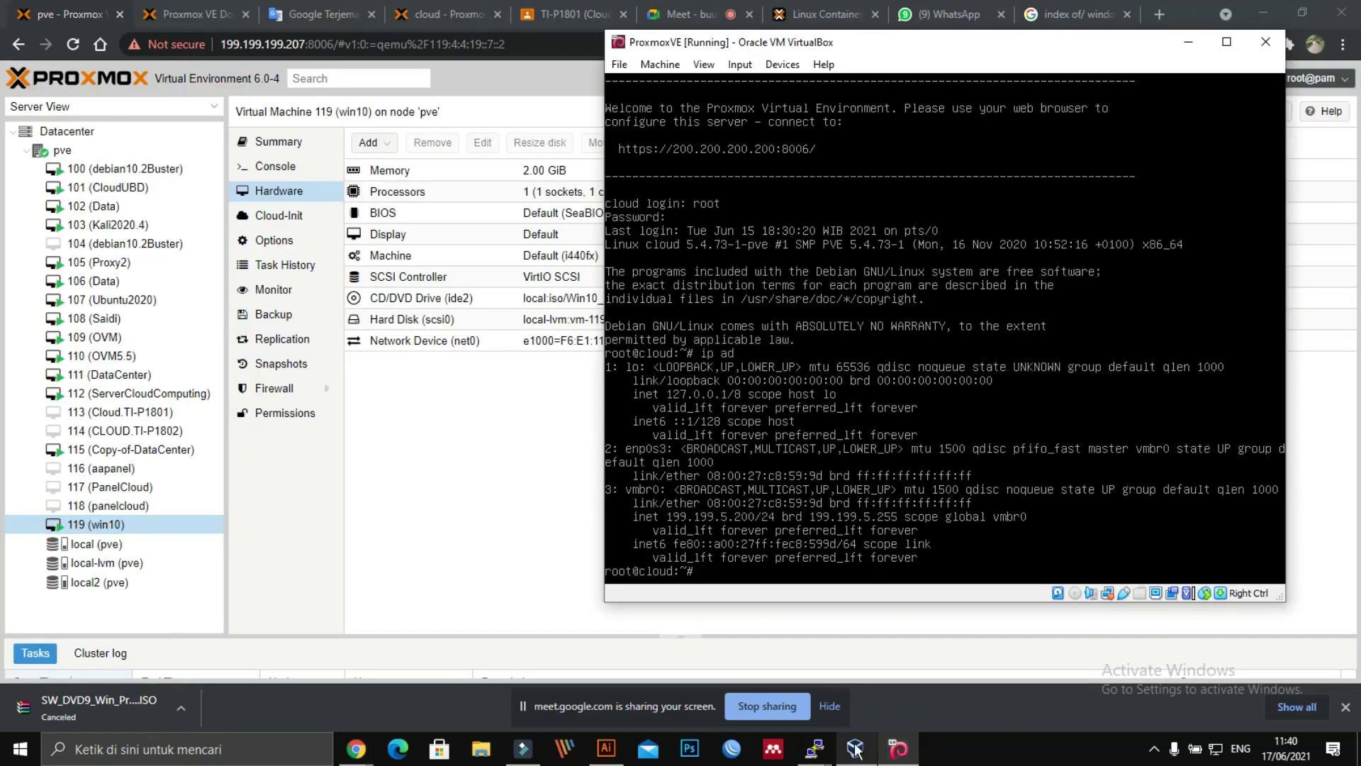
{"action": "left_click", "coordinate": [856, 749]}
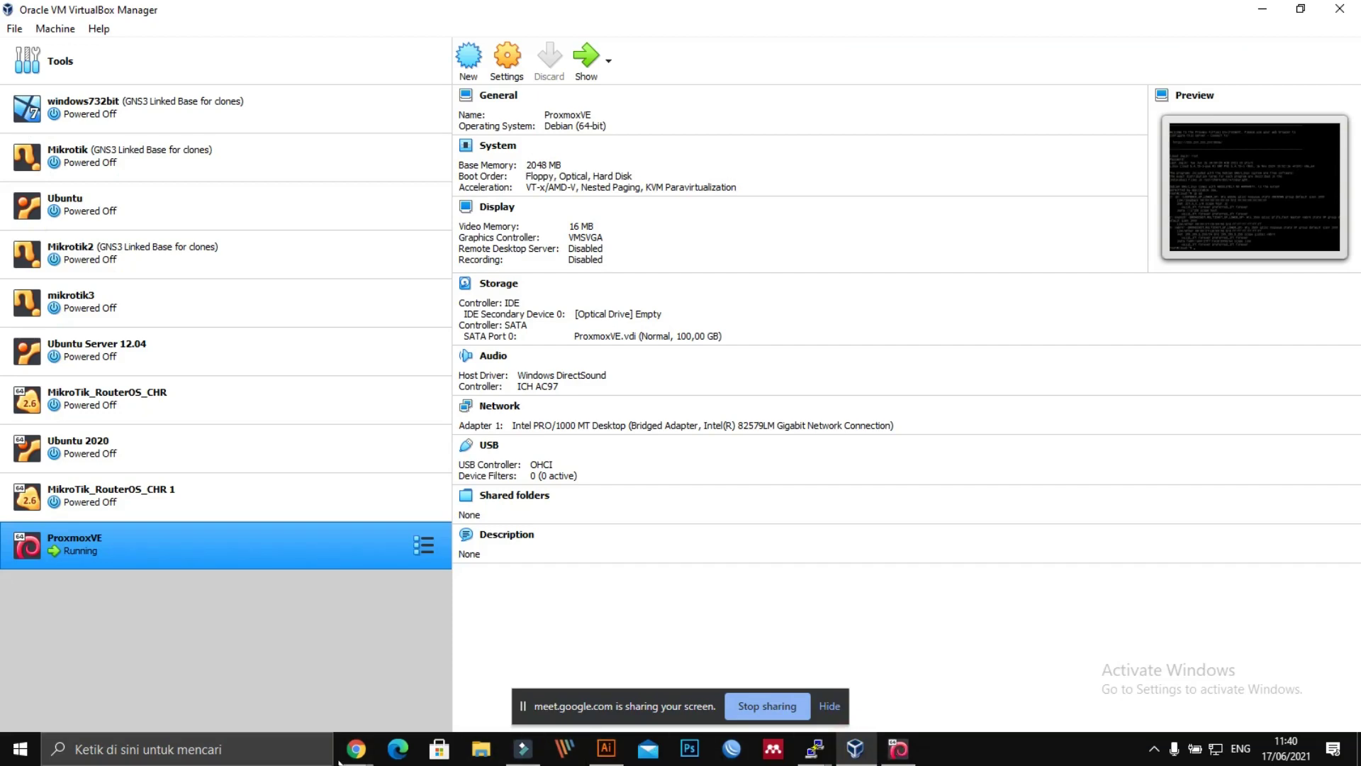
{"action": "left_click", "coordinate": [348, 757]}
{"action": "left_click", "coordinate": [199, 673]}
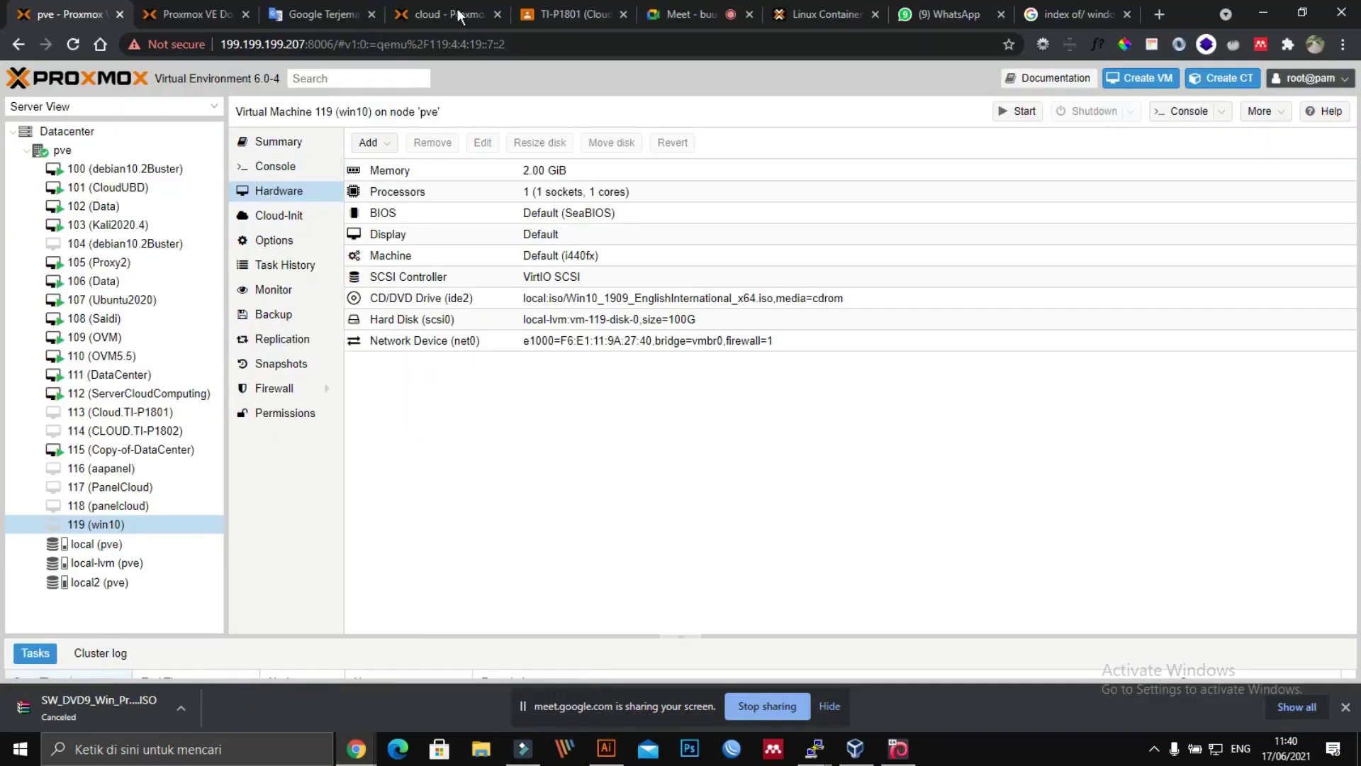
Step: On the cloud server, remove VM 100 (ovm), confirming with ID 100
{"action": "left_click", "coordinate": [423, 14]}
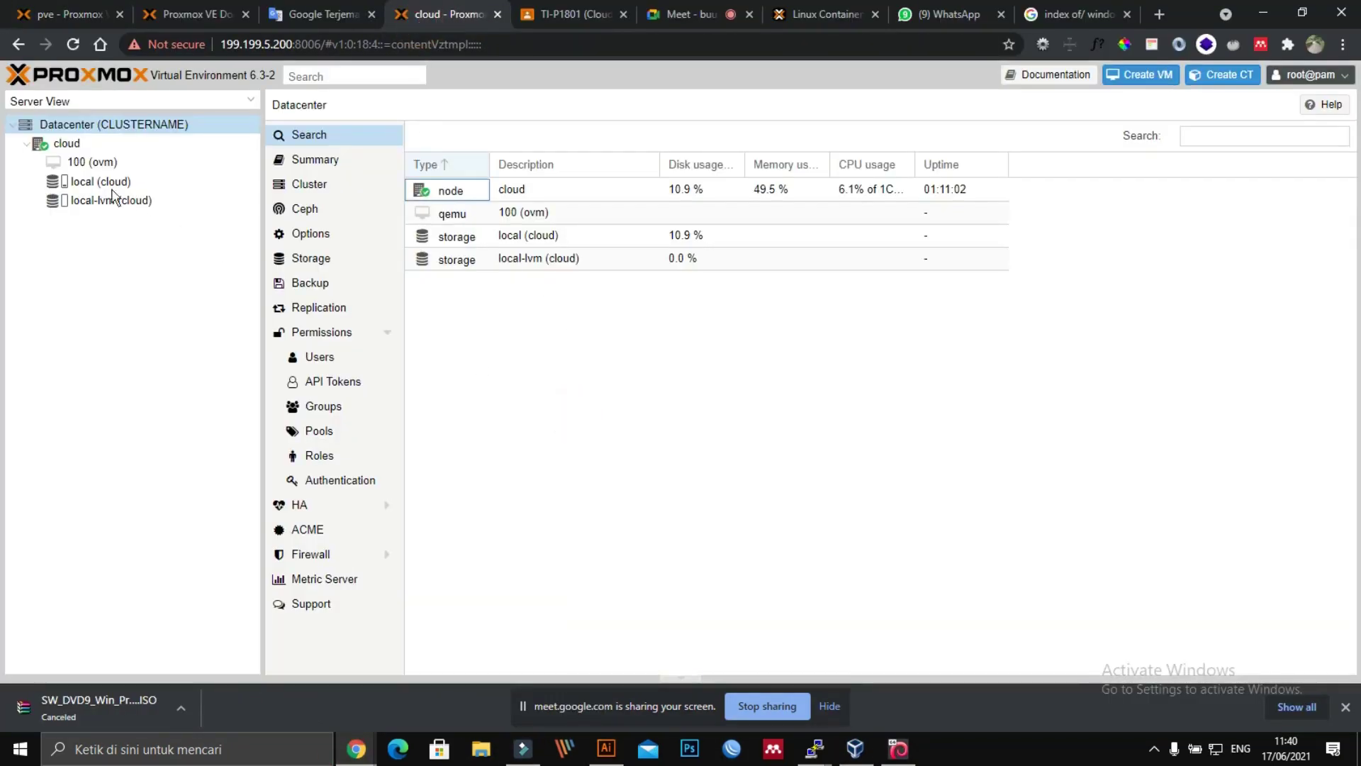
{"action": "left_click", "coordinate": [78, 162]}
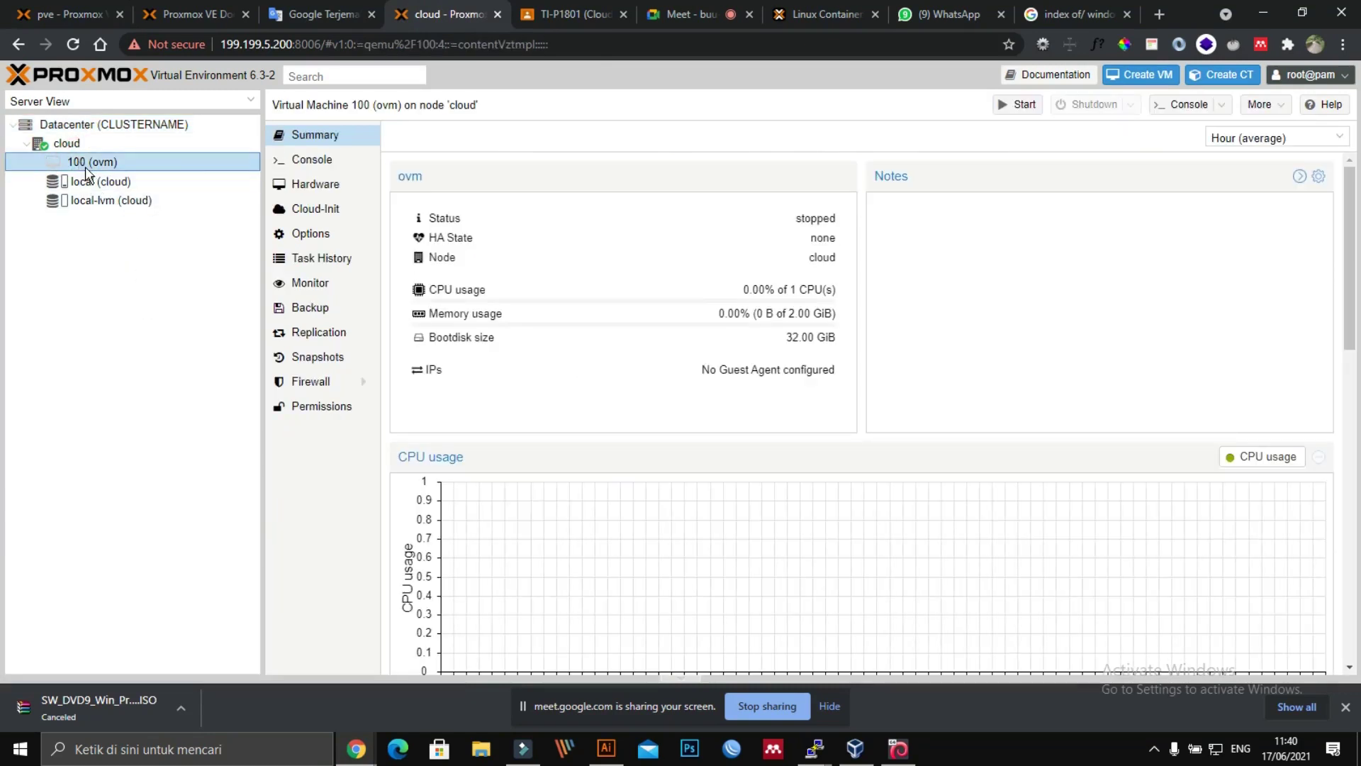
{"action": "right_click", "coordinate": [88, 168]}
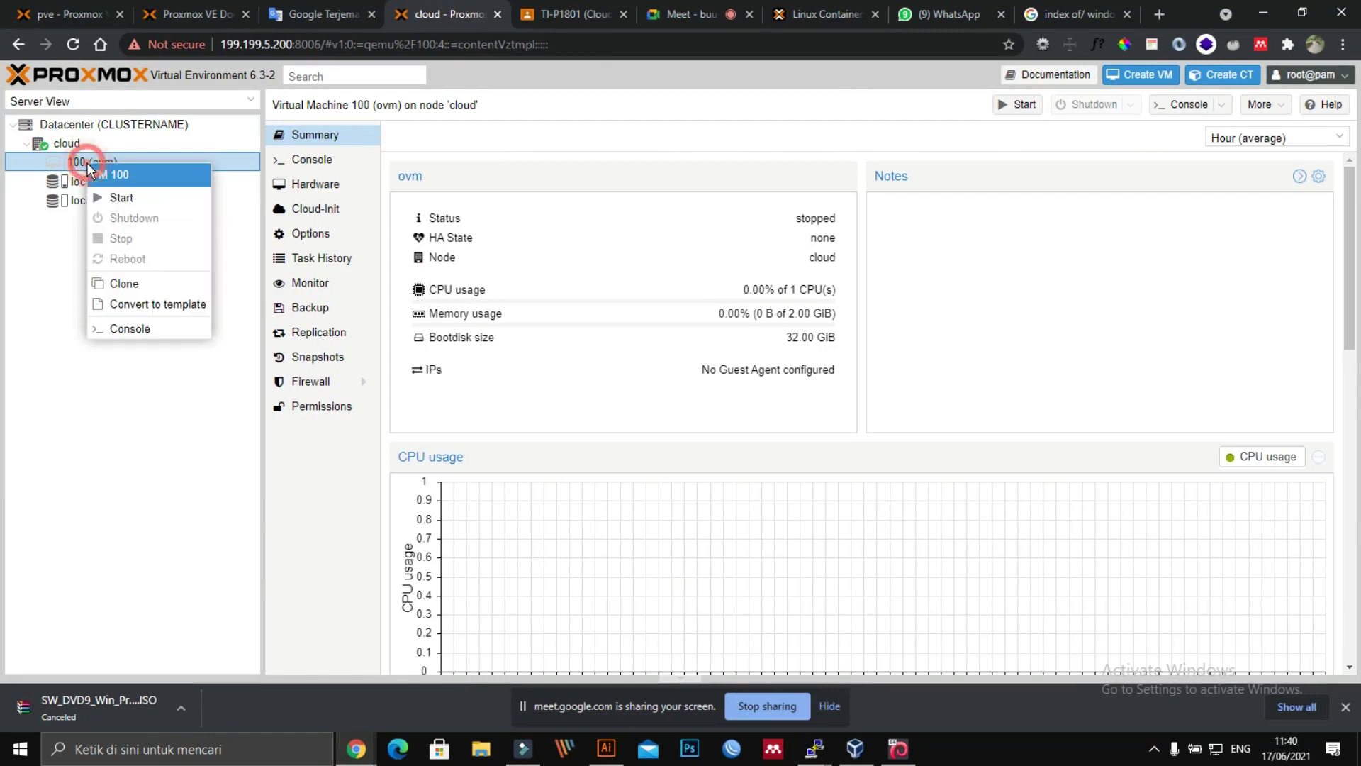
{"action": "left_click", "coordinate": [1281, 266]}
{"action": "left_click", "coordinate": [1260, 104]}
{"action": "left_click", "coordinate": [1261, 188]}
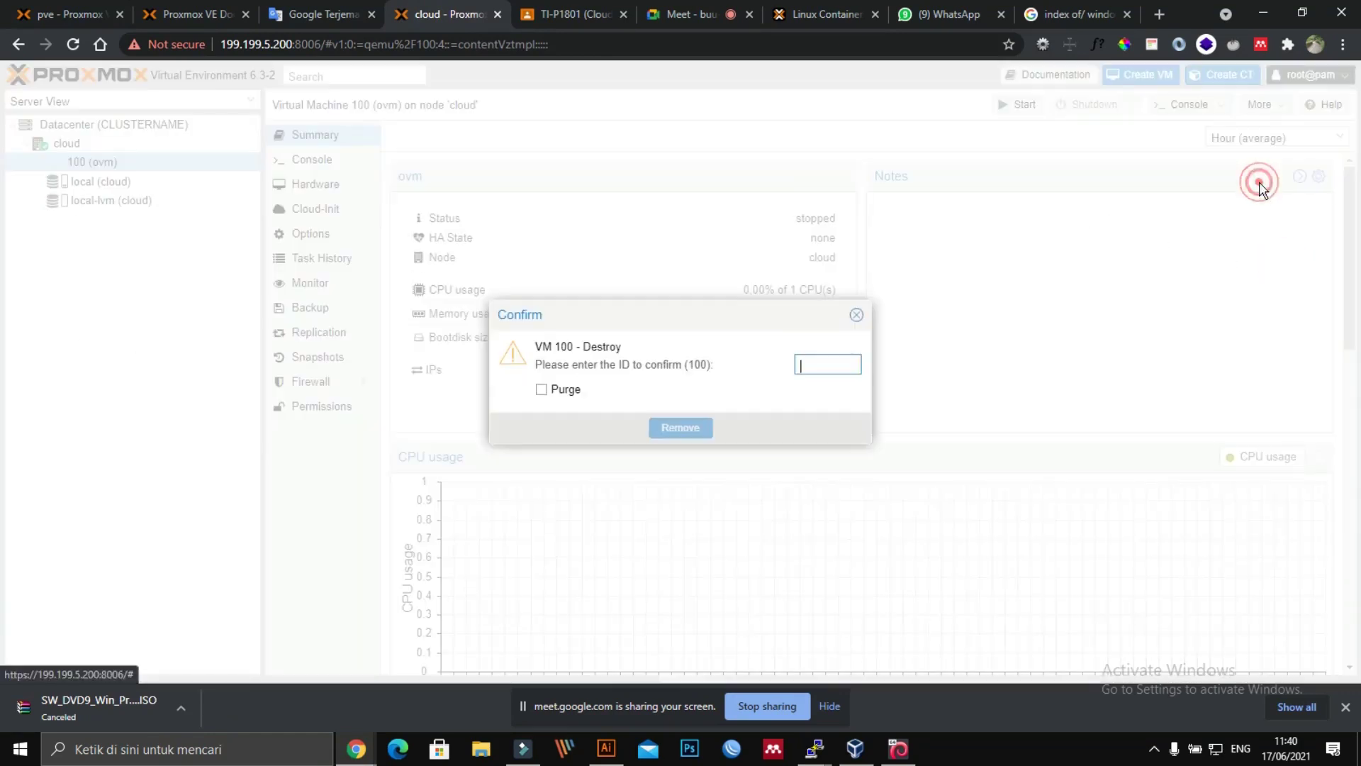
{"action": "left_click", "coordinate": [809, 366]}
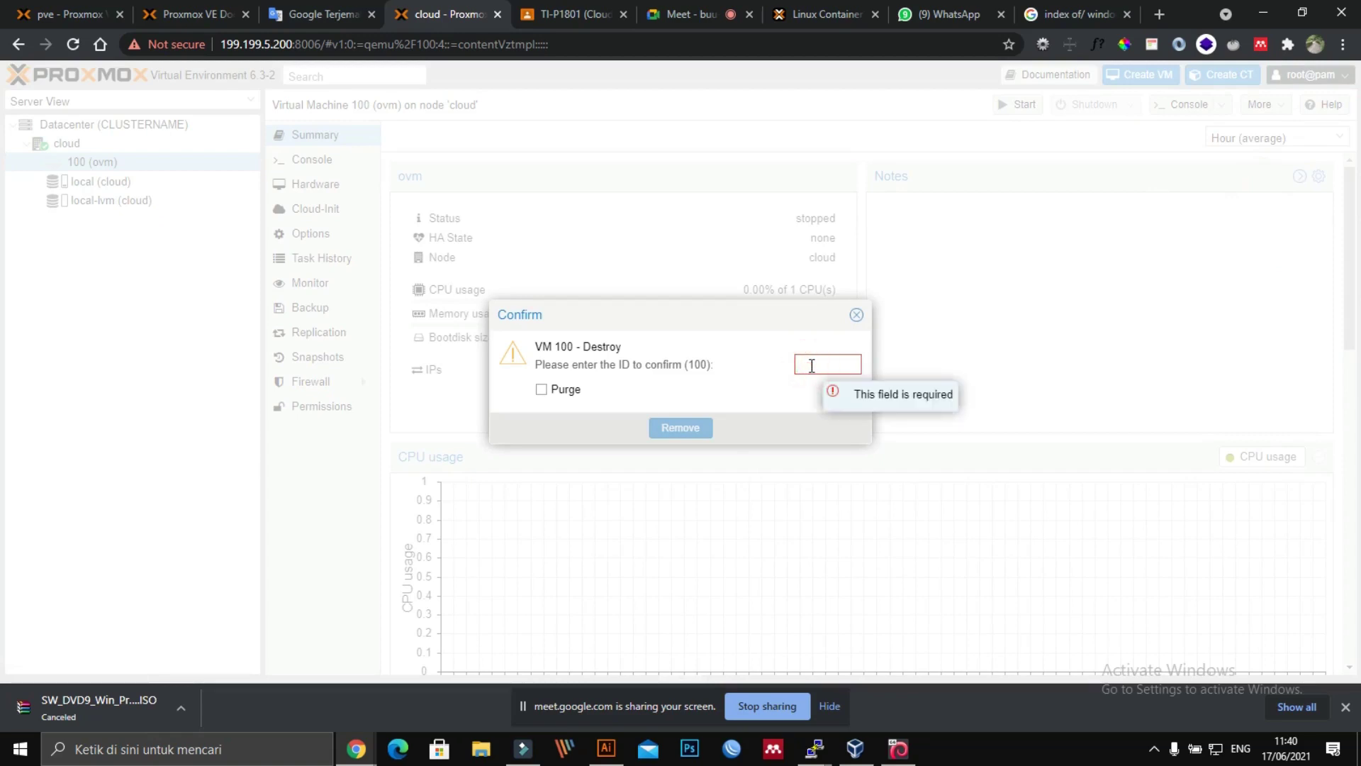
{"action": "type", "text": "100"}
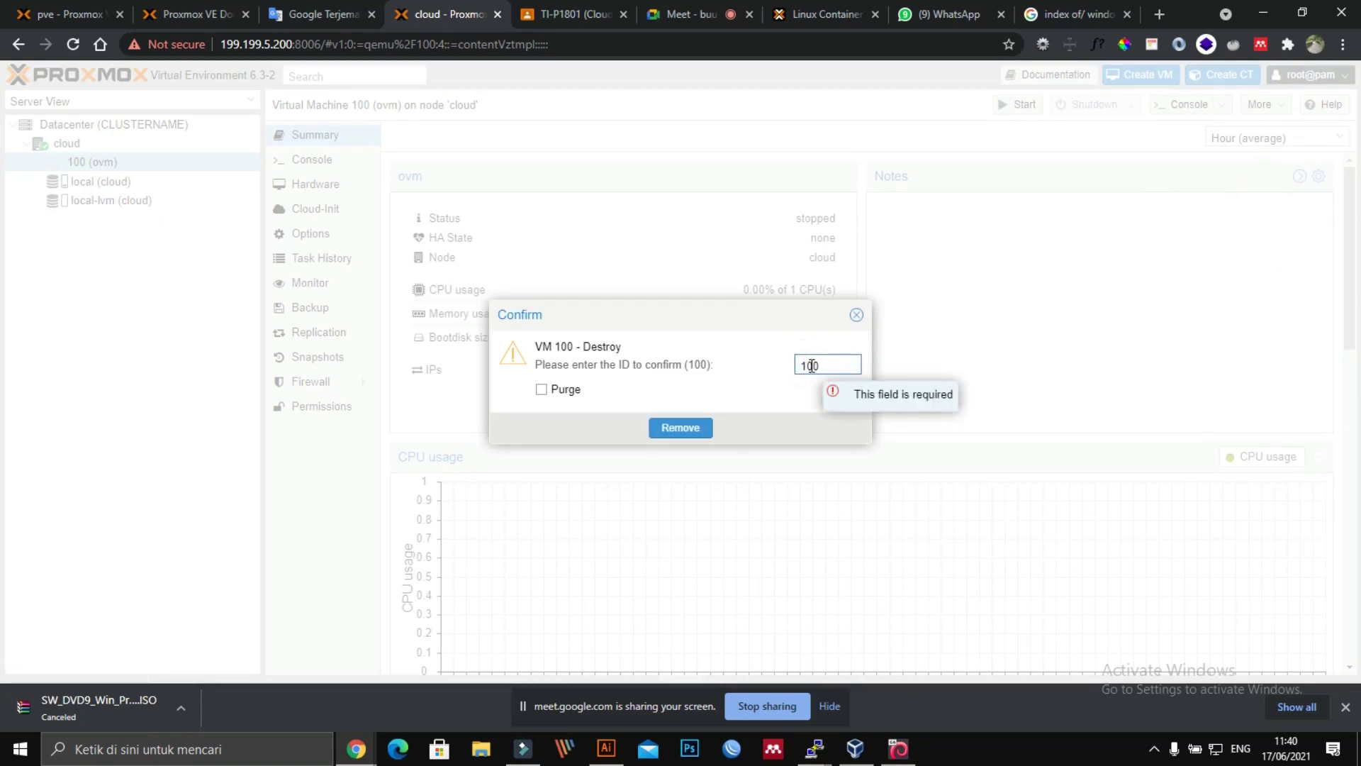
{"action": "left_click", "coordinate": [677, 429]}
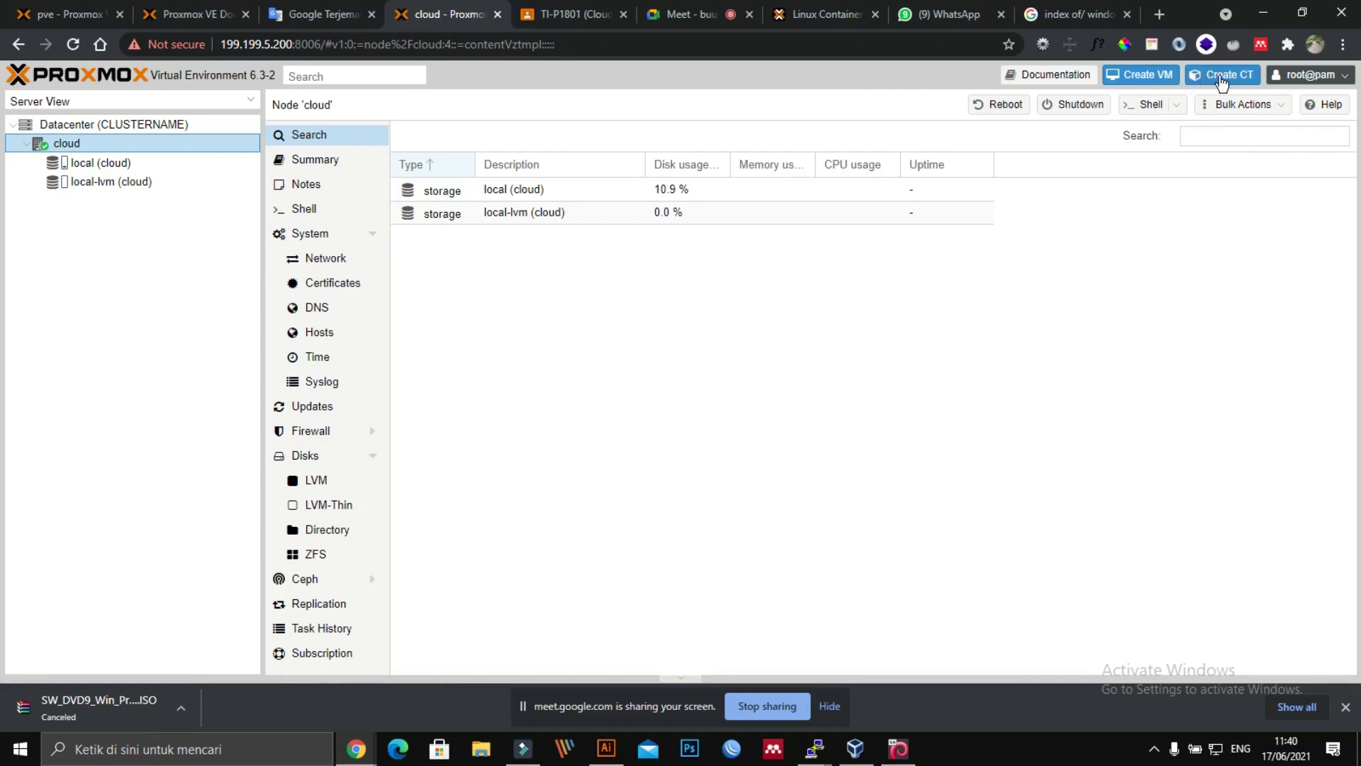
Step: Start a new VM named opm using the openmediavault_5.5.11-amd64.iso image
{"action": "left_click", "coordinate": [1148, 86]}
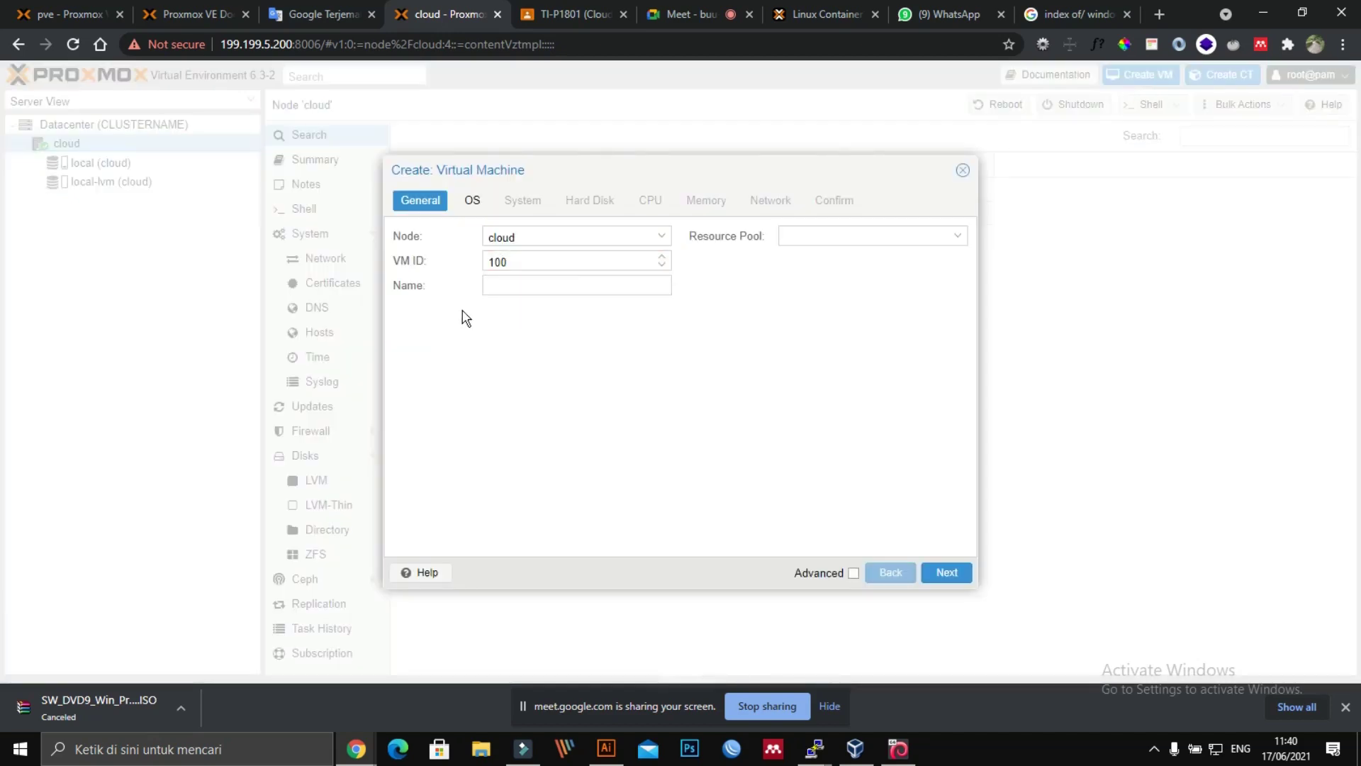
{"action": "left_click", "coordinate": [580, 282]}
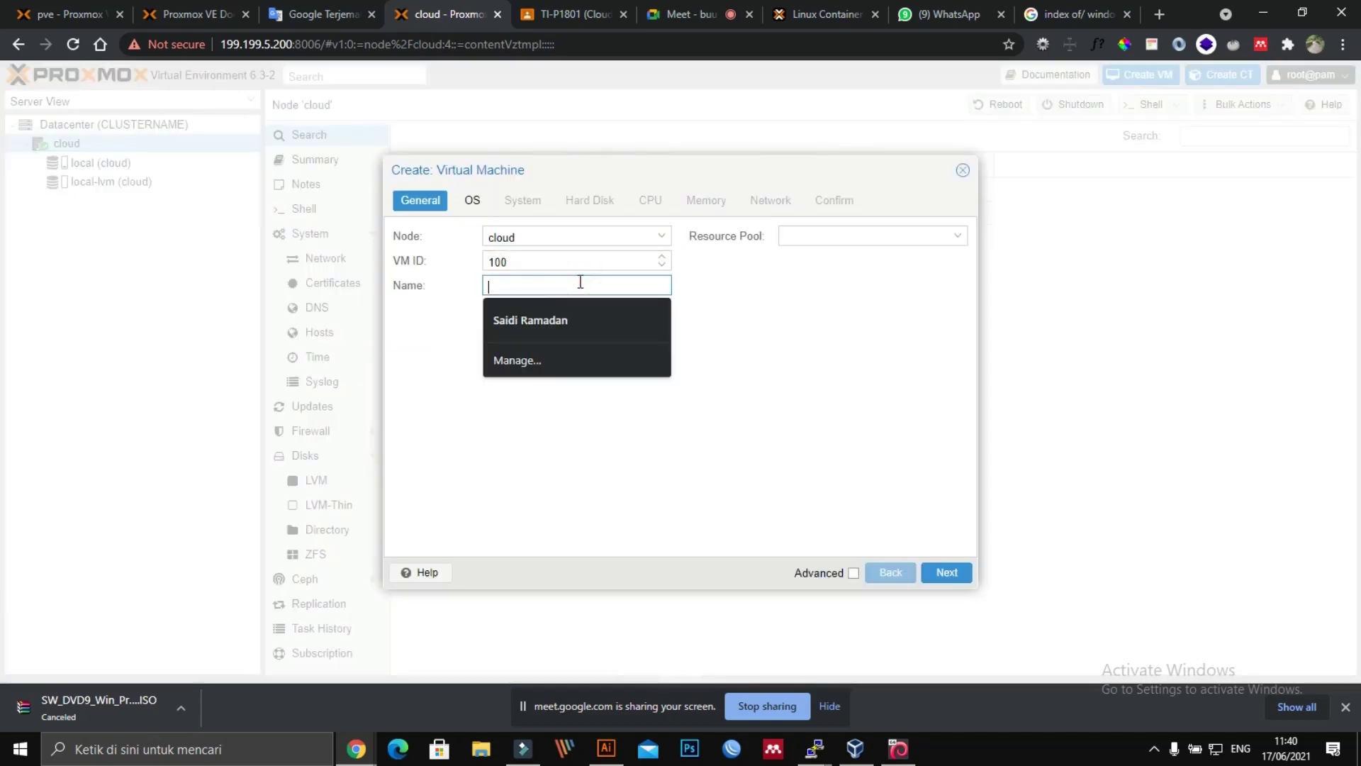
{"action": "type", "text": "opm"}
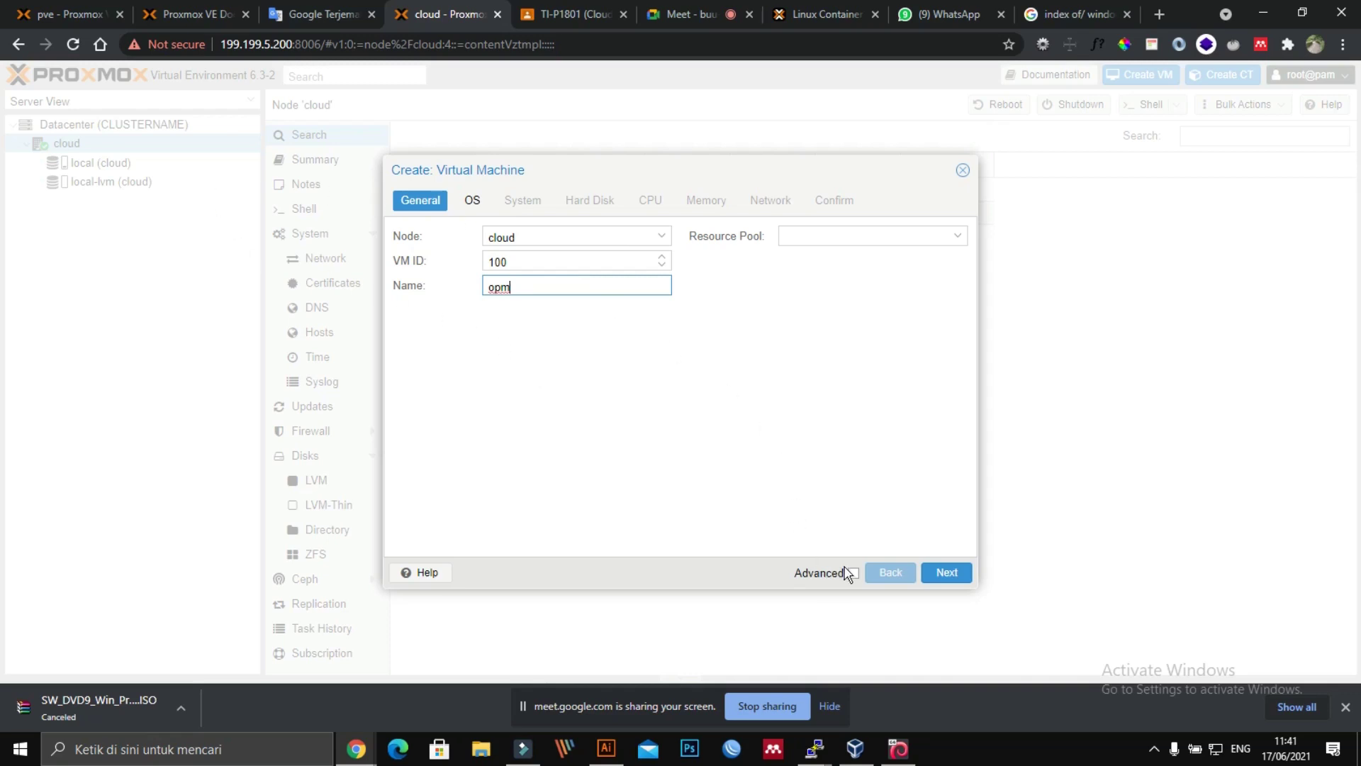
{"action": "left_click_drag", "start_coordinate": [607, 178], "coordinate": [735, 170]}
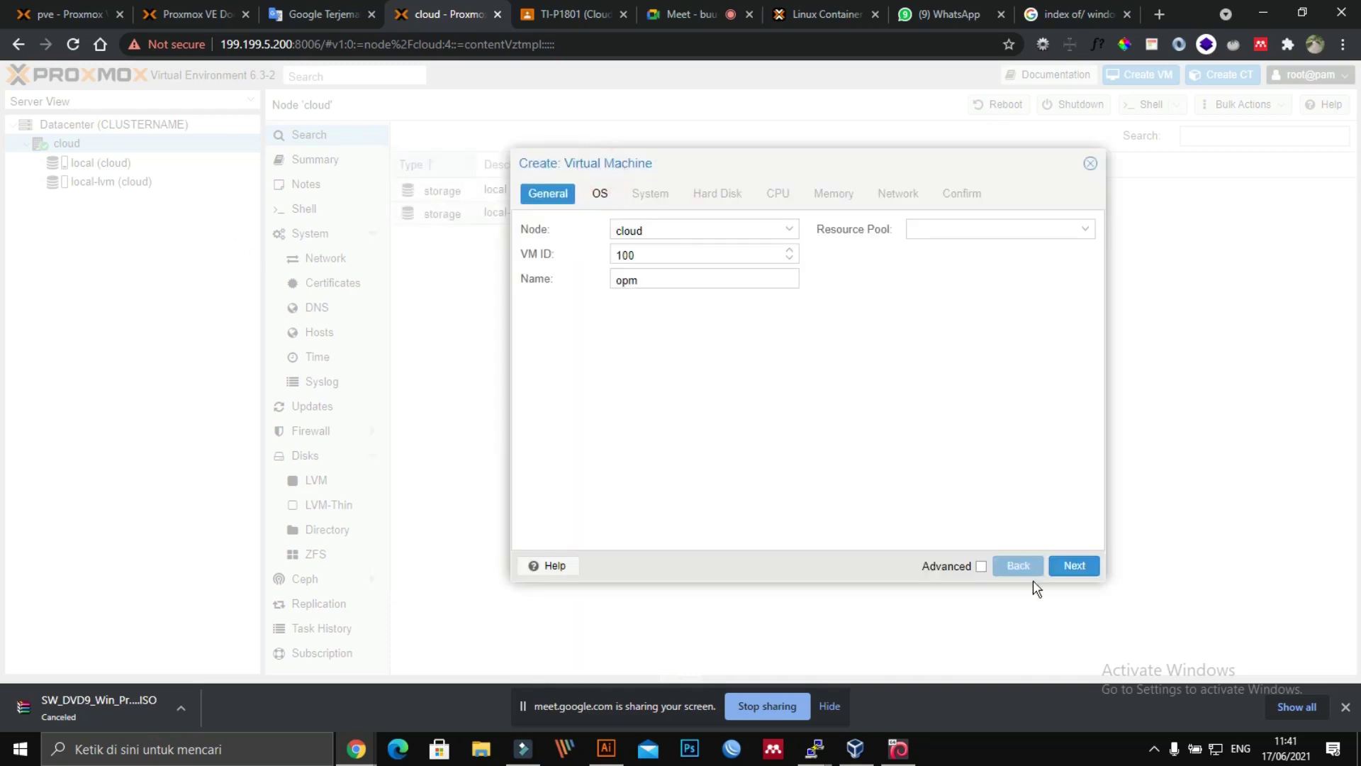
{"action": "left_click", "coordinate": [576, 193]}
{"action": "left_click", "coordinate": [597, 193]}
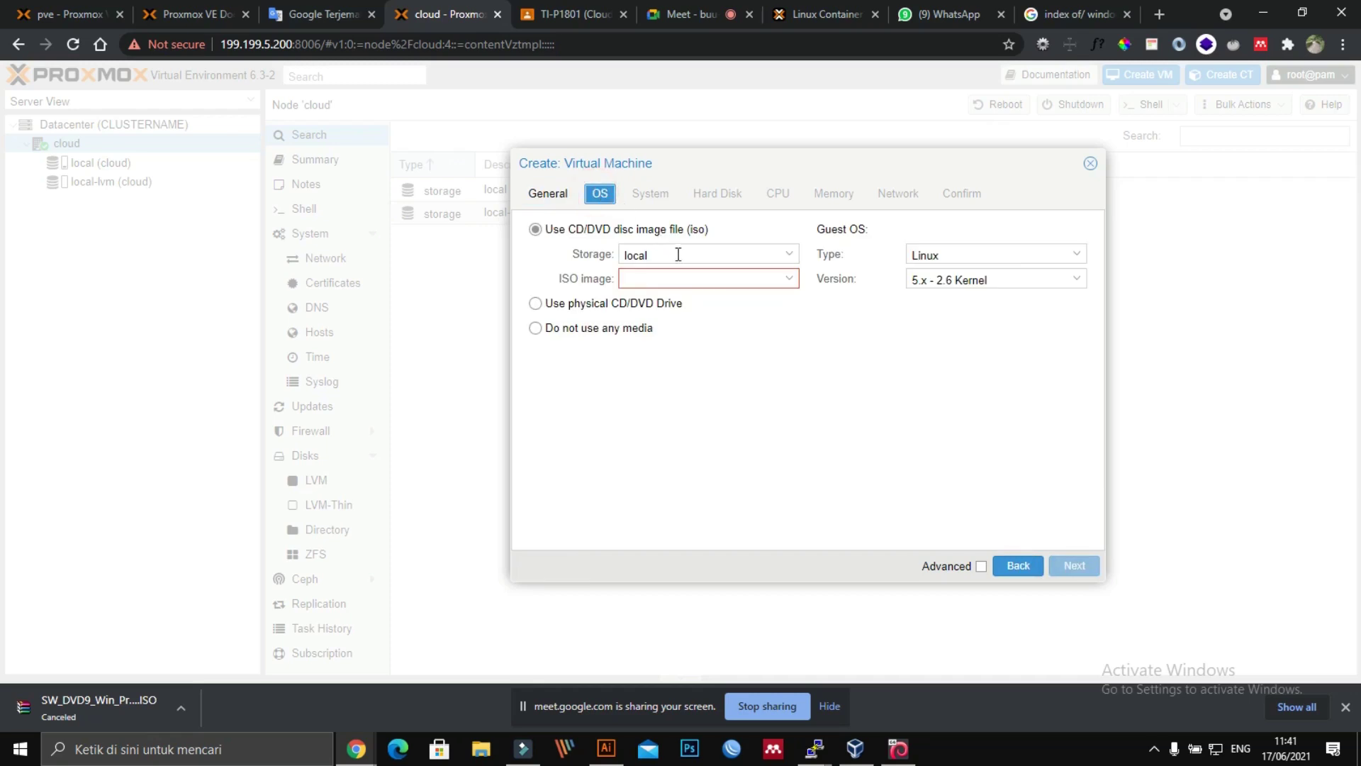
{"action": "left_click", "coordinate": [685, 276]}
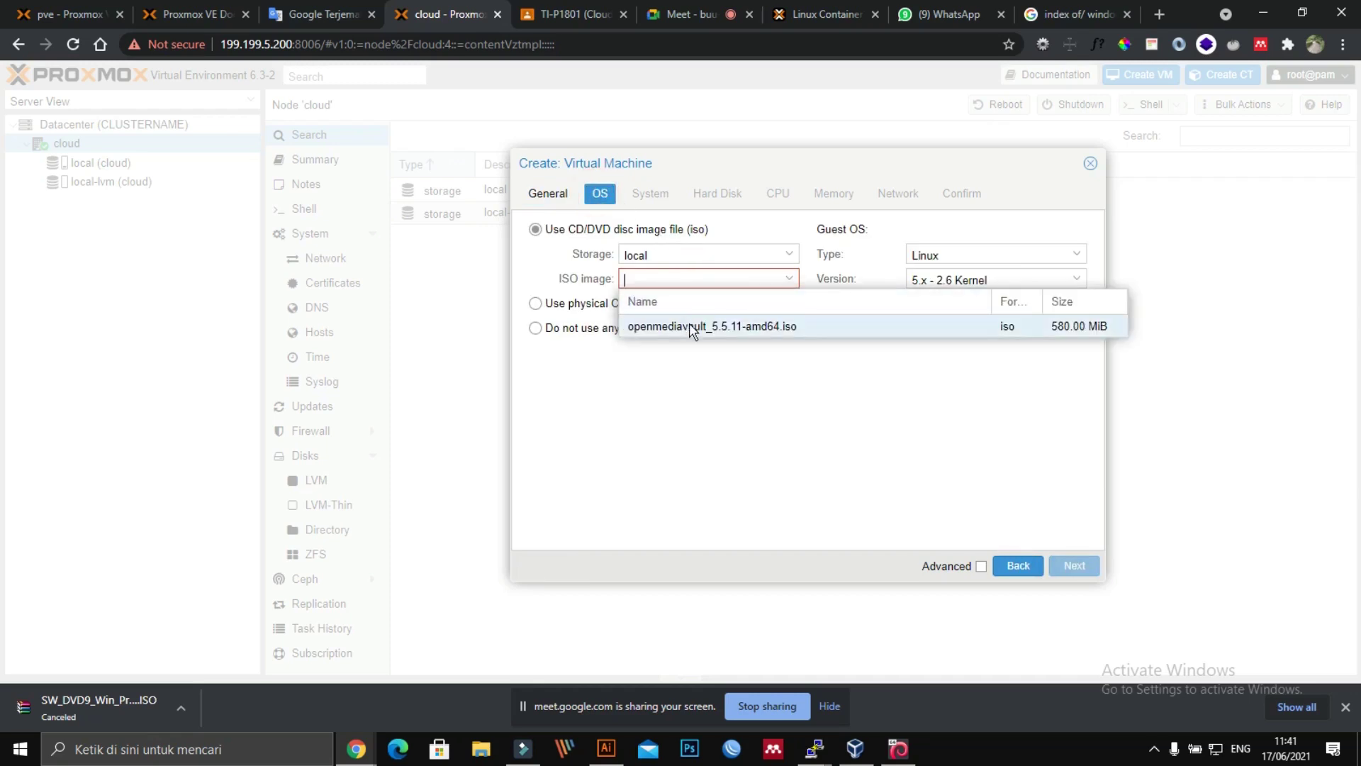
{"action": "left_click", "coordinate": [691, 327]}
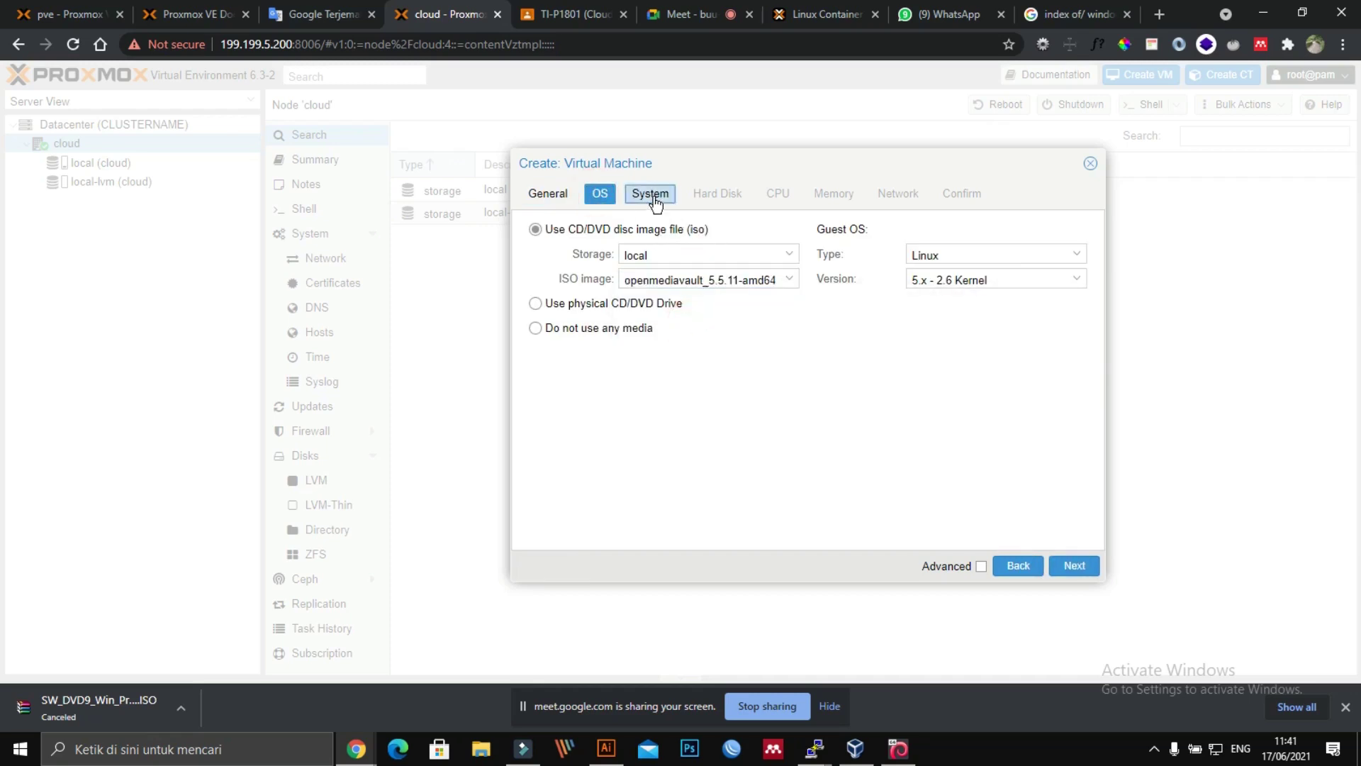
Step: Keep default system, disk, CPU, memory and network settings, enable start after creation, and finish
{"action": "left_click", "coordinate": [653, 201]}
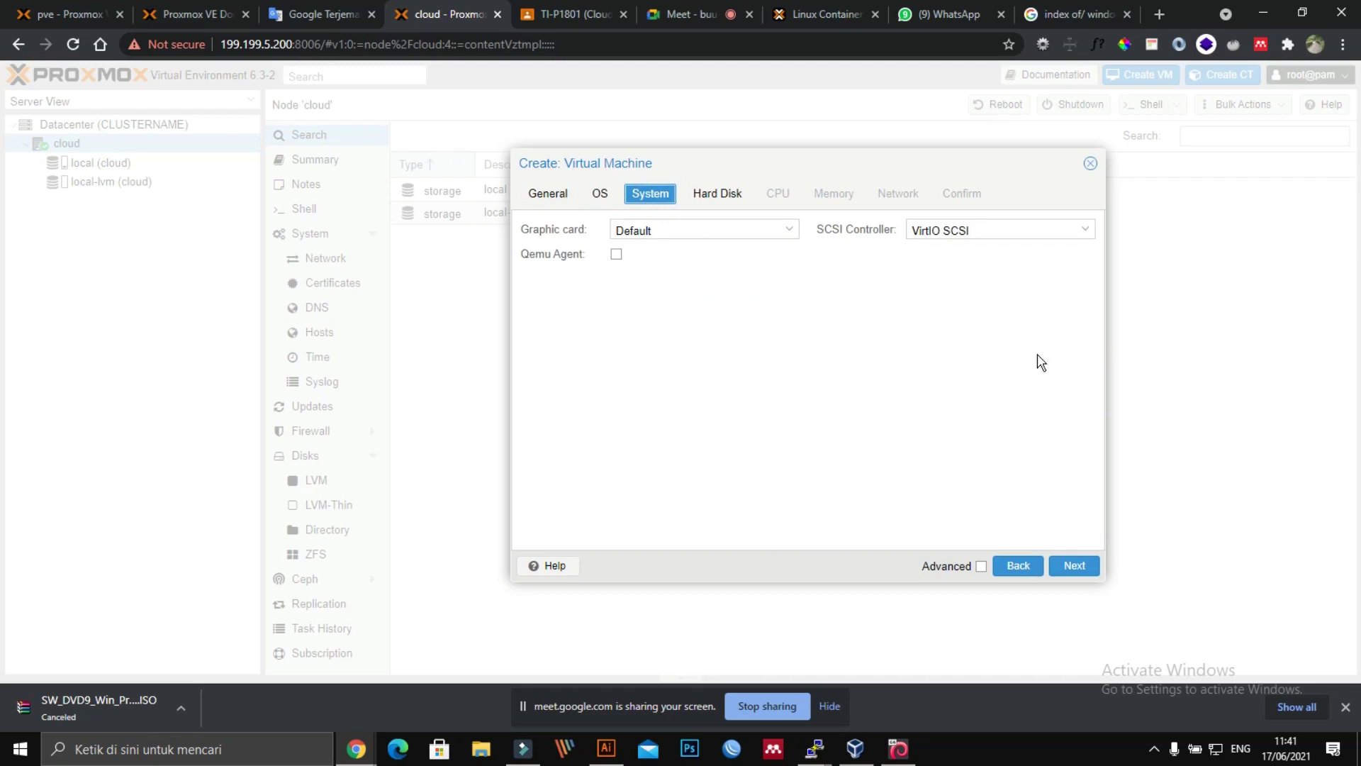
{"action": "left_click", "coordinate": [732, 201]}
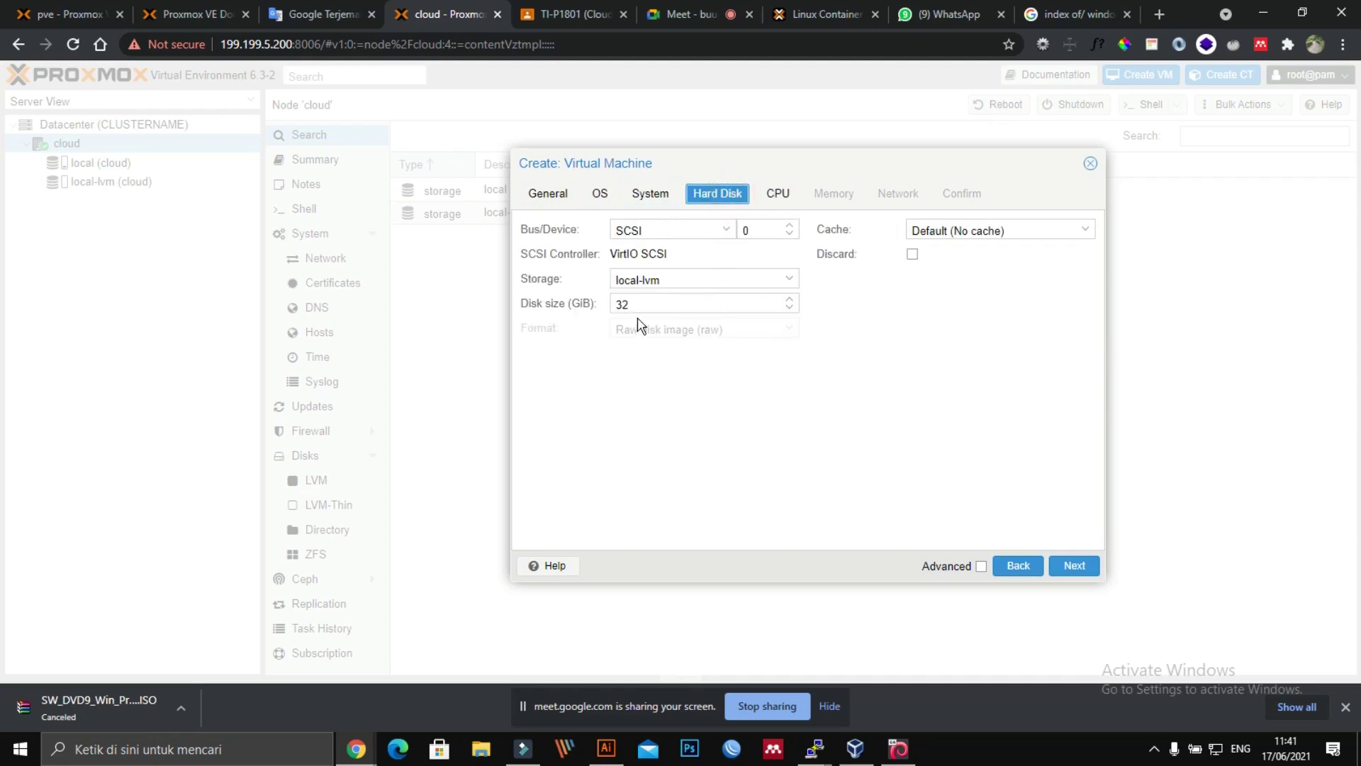
{"action": "left_click", "coordinate": [786, 193]}
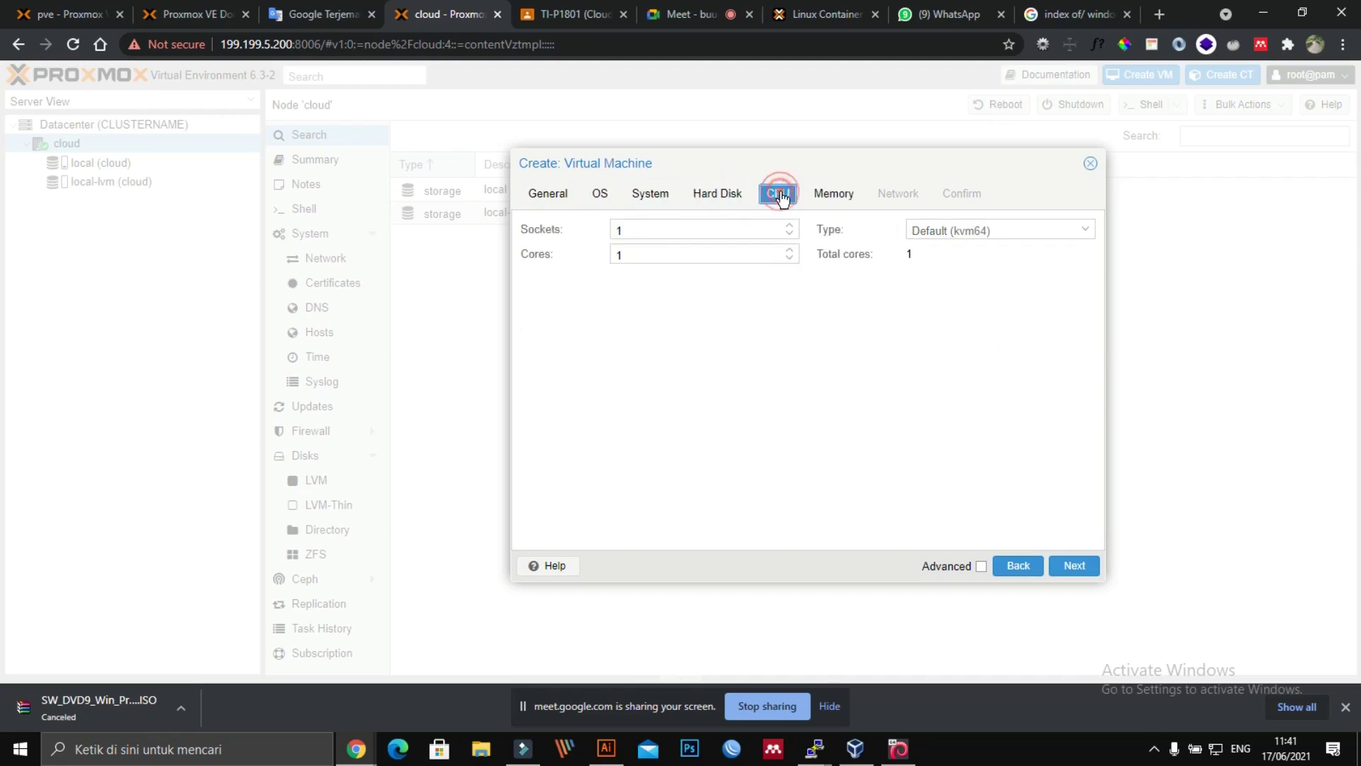
{"action": "left_click", "coordinate": [833, 194]}
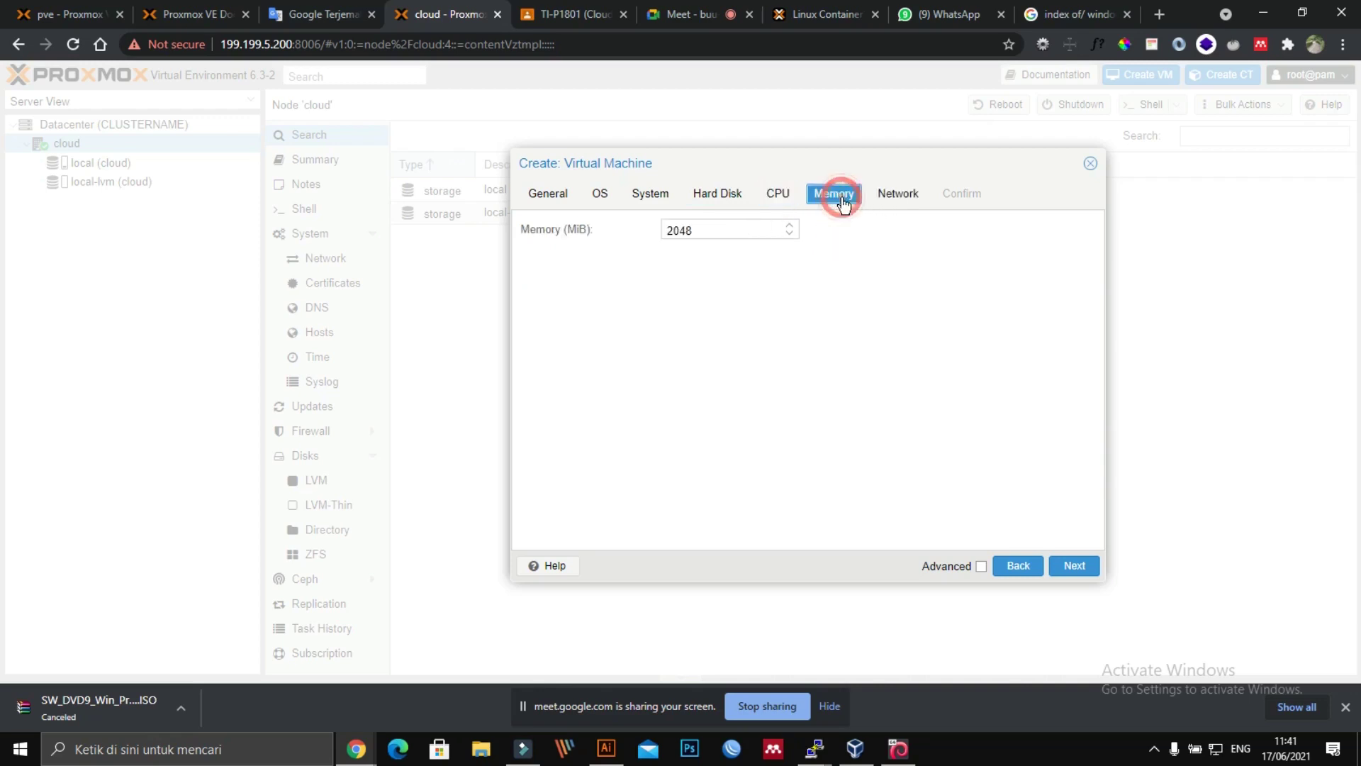
{"action": "left_click", "coordinate": [897, 196]}
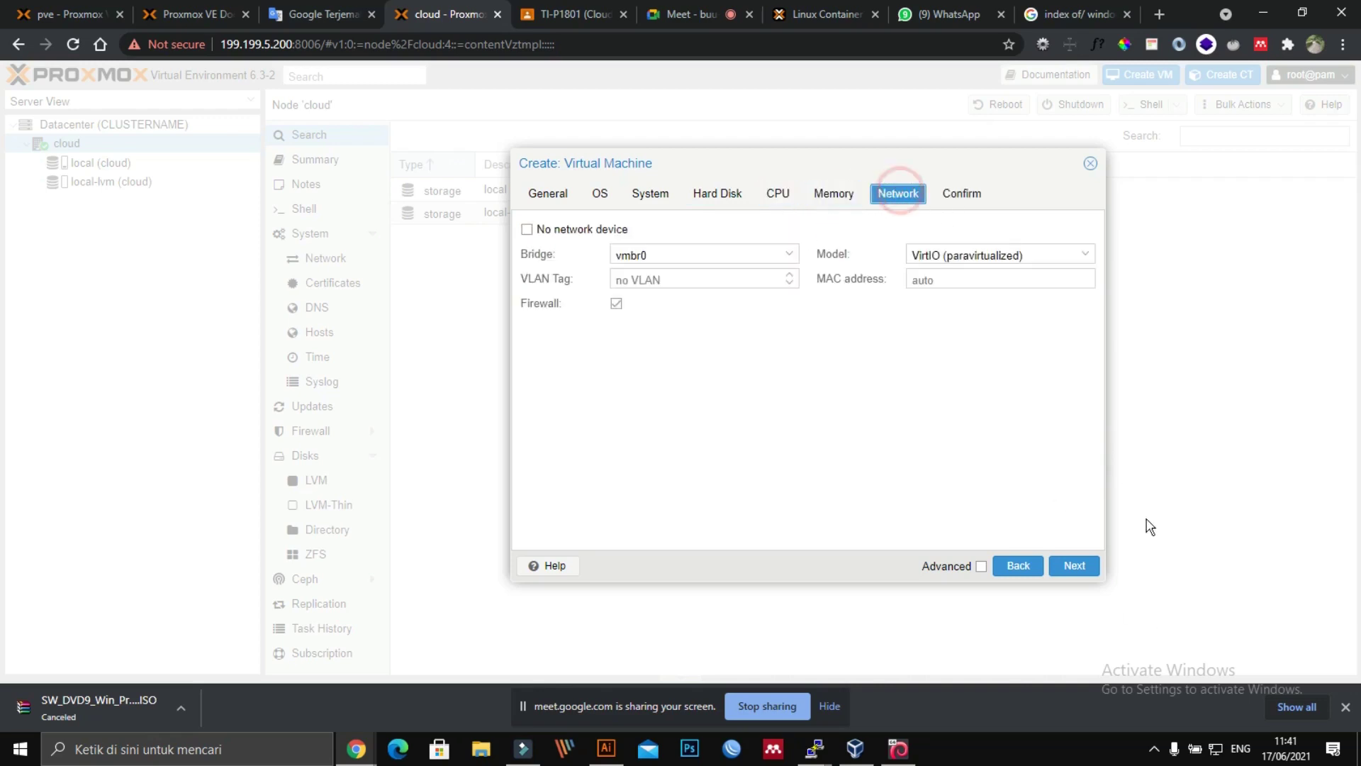
{"action": "left_click", "coordinate": [1078, 569]}
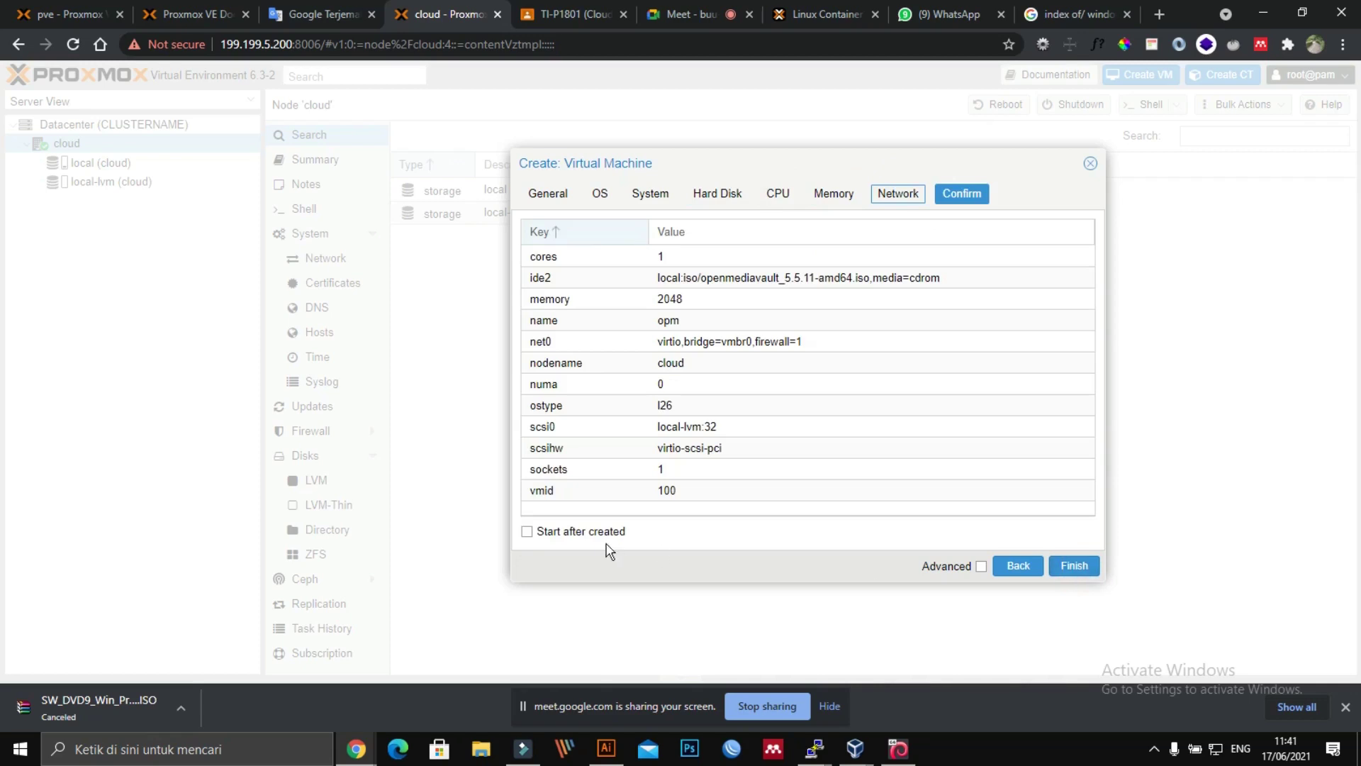
{"action": "left_click", "coordinate": [570, 533]}
{"action": "left_click", "coordinate": [1076, 566]}
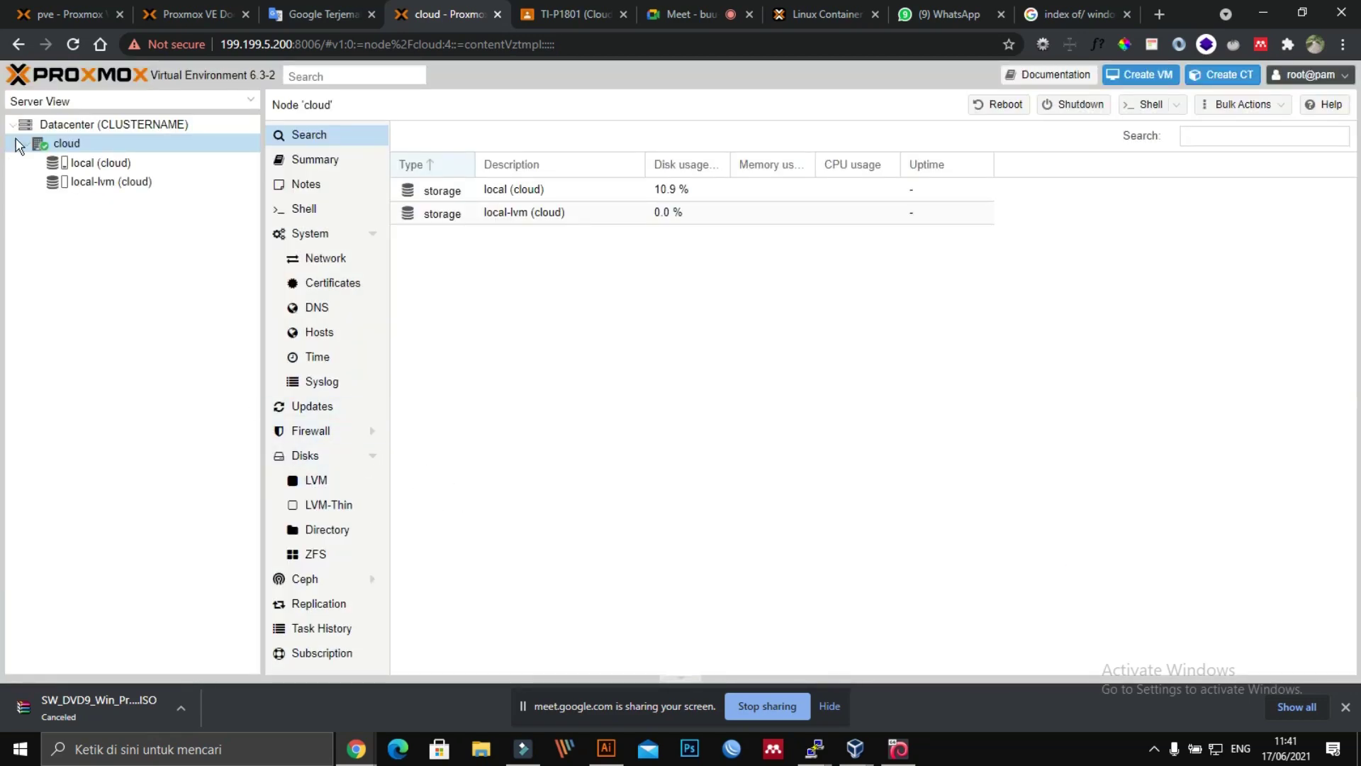
Step: On the pve node, remove VM 119 (win10), confirming with ID 119
{"action": "left_click", "coordinate": [78, 14]}
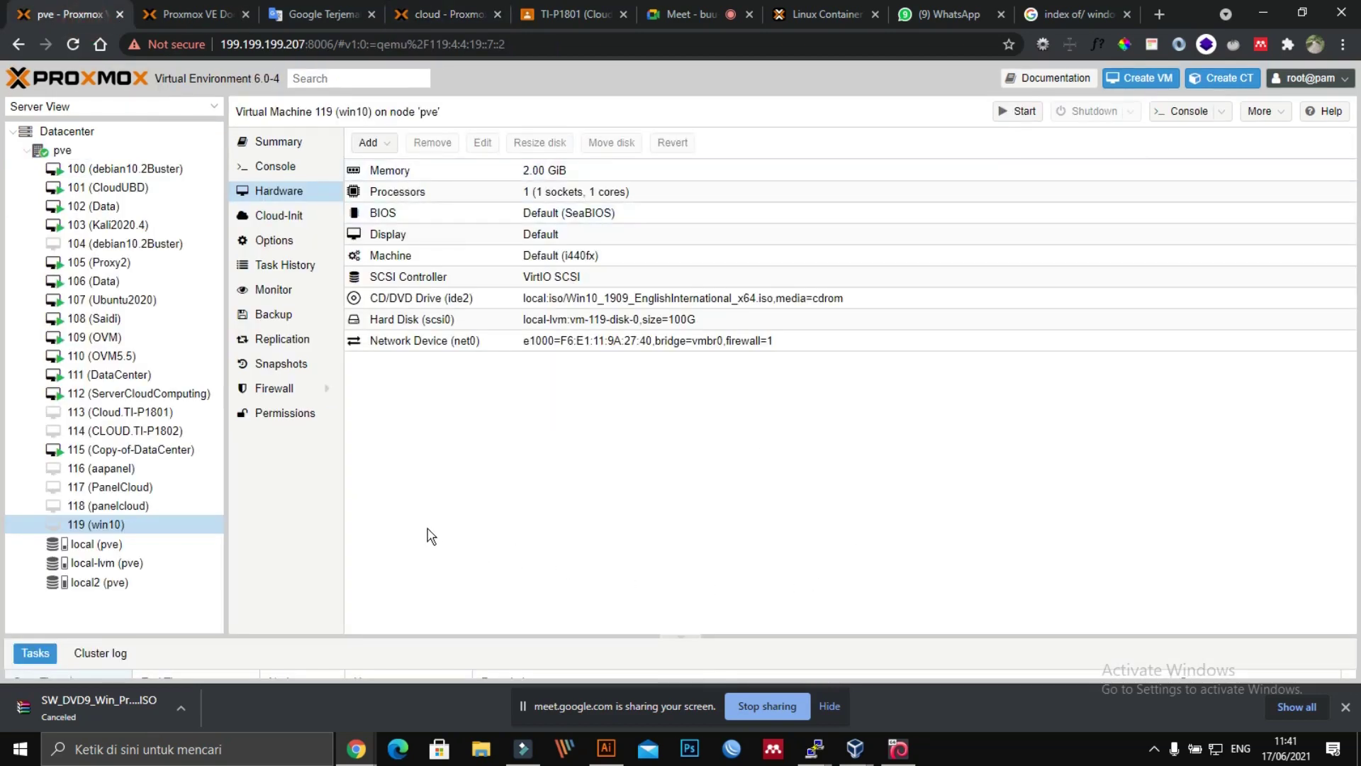
{"action": "right_click", "coordinate": [157, 525]}
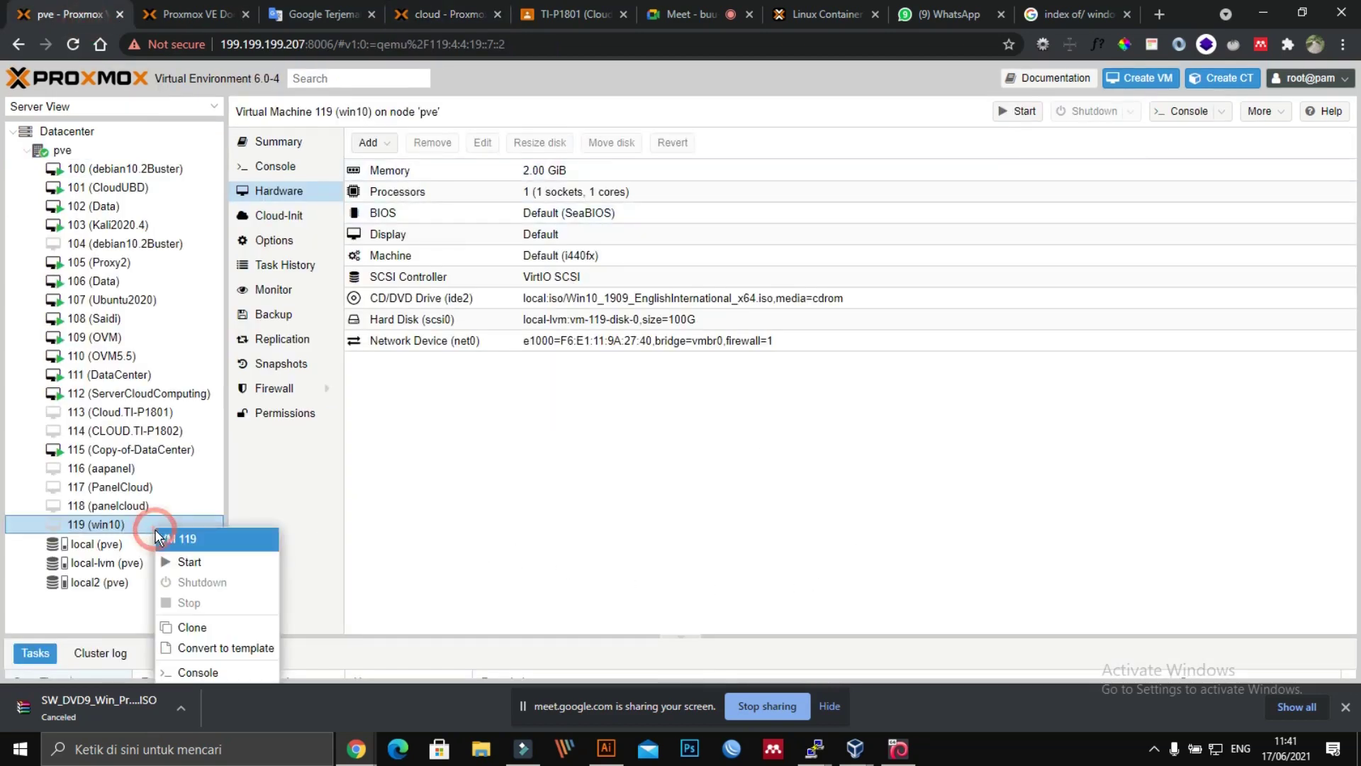
{"action": "left_click", "coordinate": [636, 548]}
{"action": "left_click", "coordinate": [173, 525]}
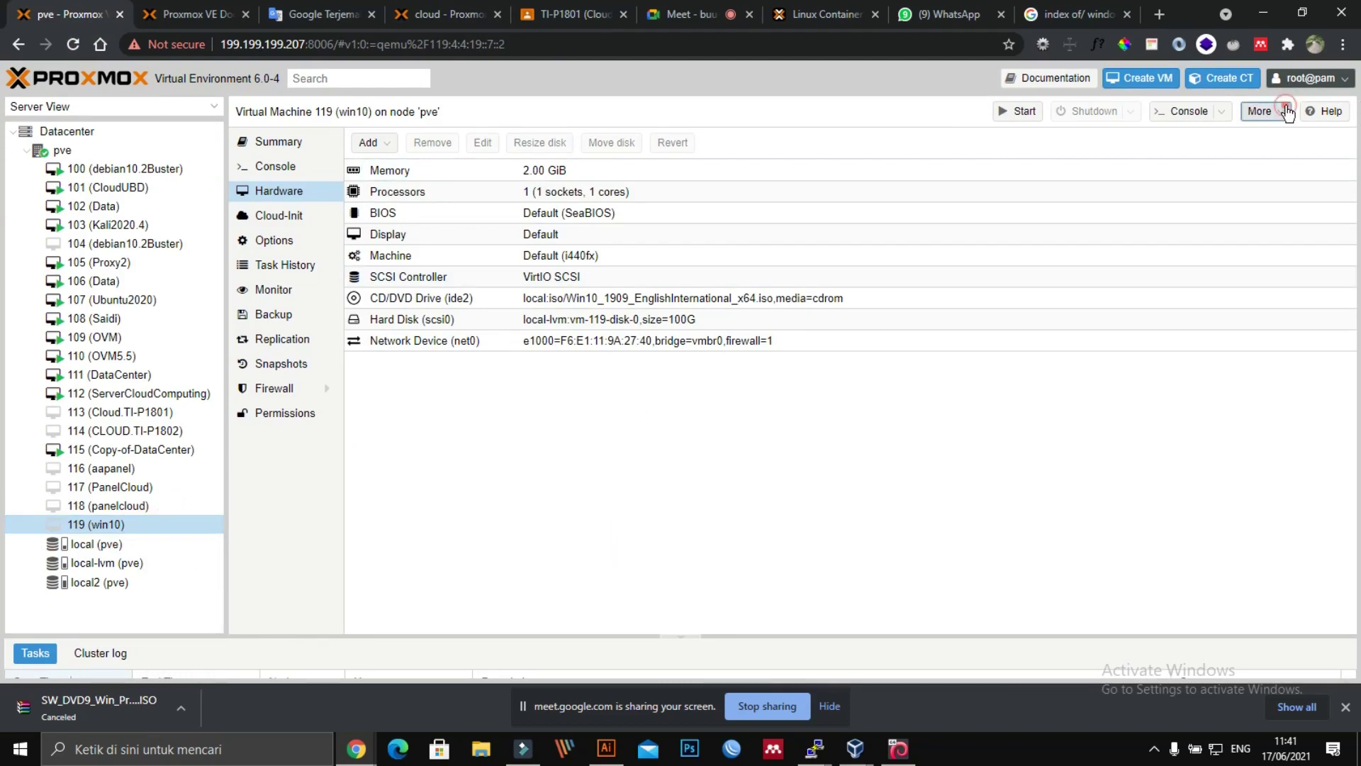
{"action": "left_click", "coordinate": [1263, 112]}
{"action": "left_click", "coordinate": [1280, 195]}
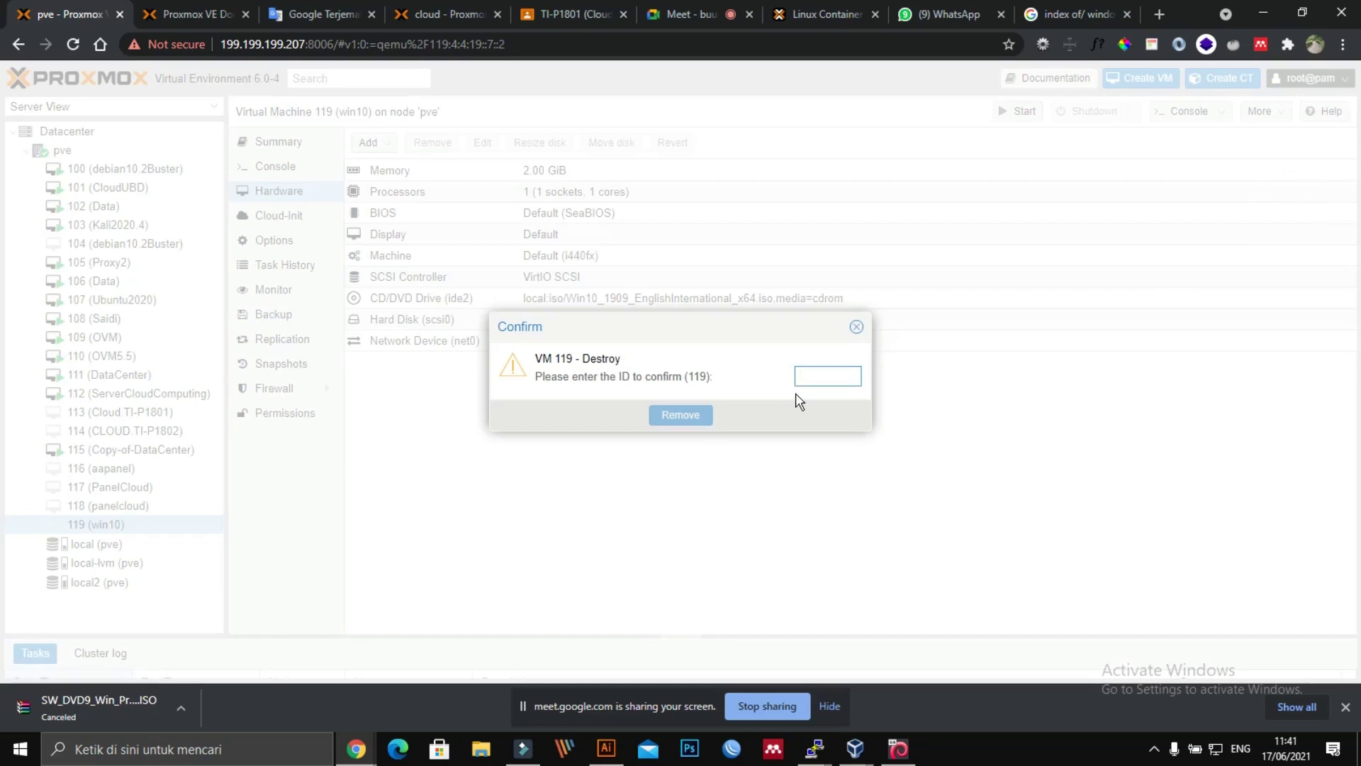
{"action": "type", "text": "119"}
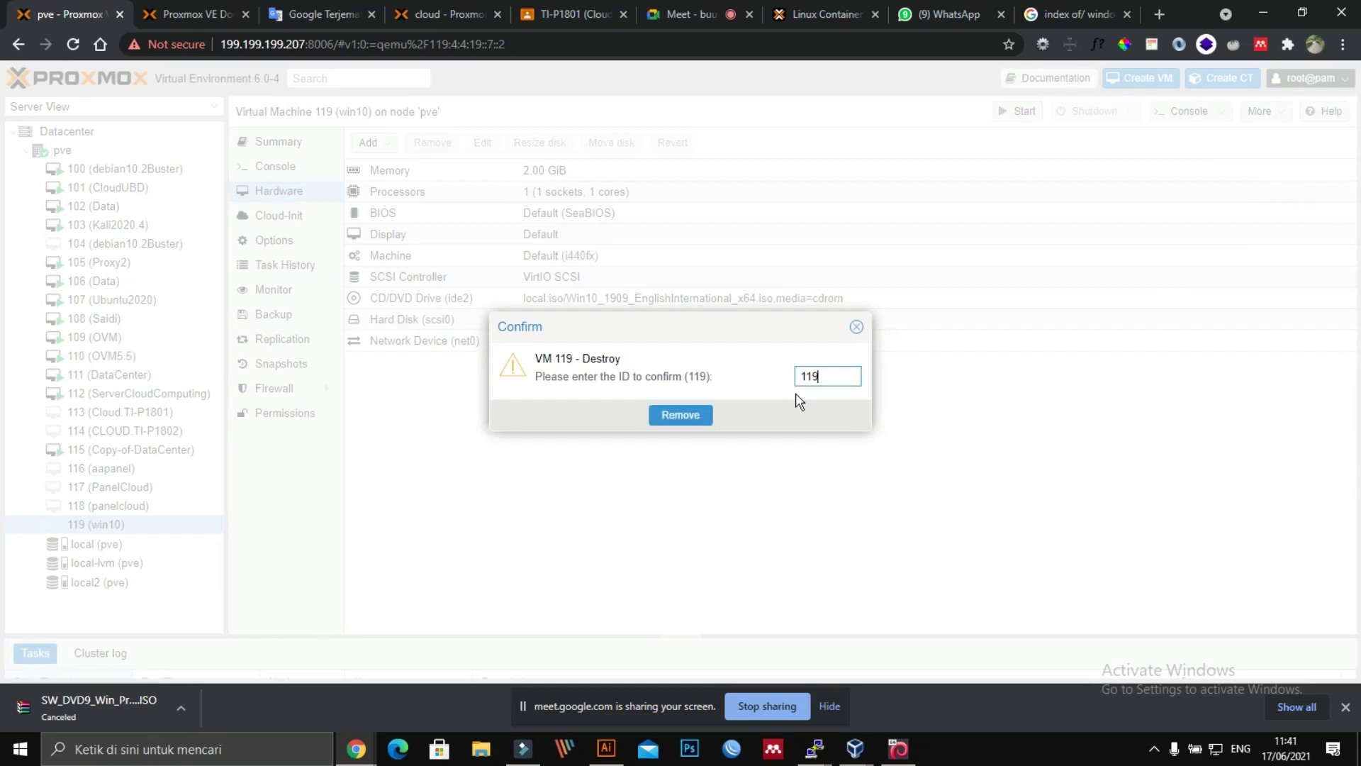
{"action": "left_click", "coordinate": [666, 417]}
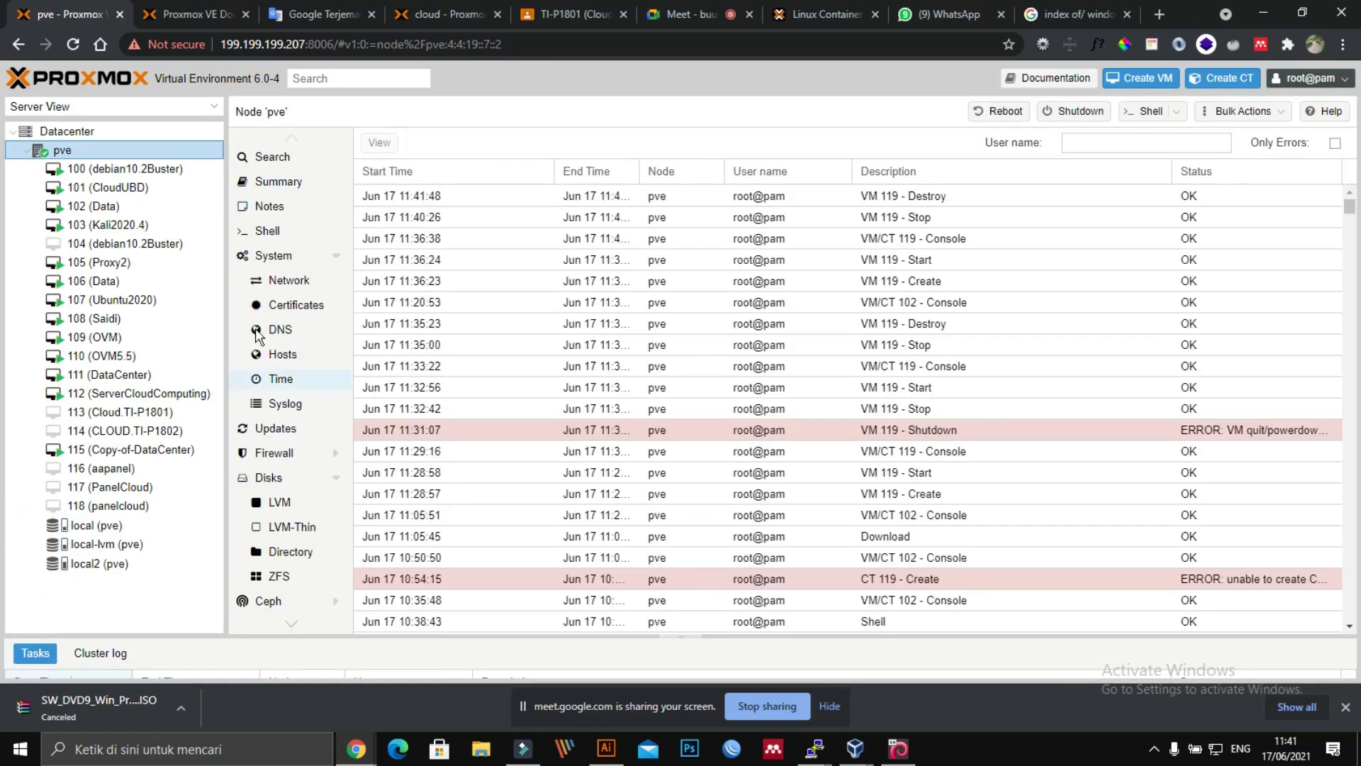
{"action": "left_click", "coordinate": [1143, 78]}
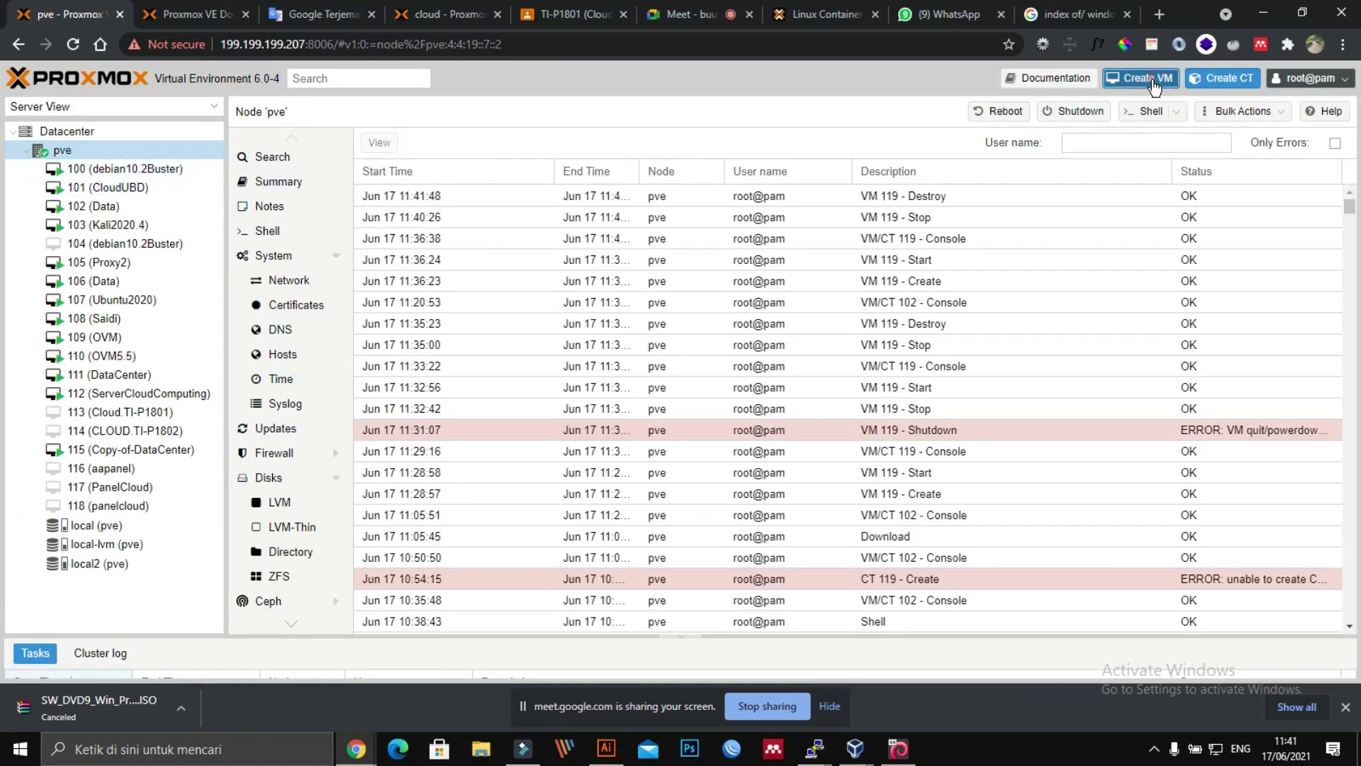
Step: Name the new VM kalilinux and select the kali-linux-2020.4 installer ISO
{"action": "left_click", "coordinate": [624, 284]}
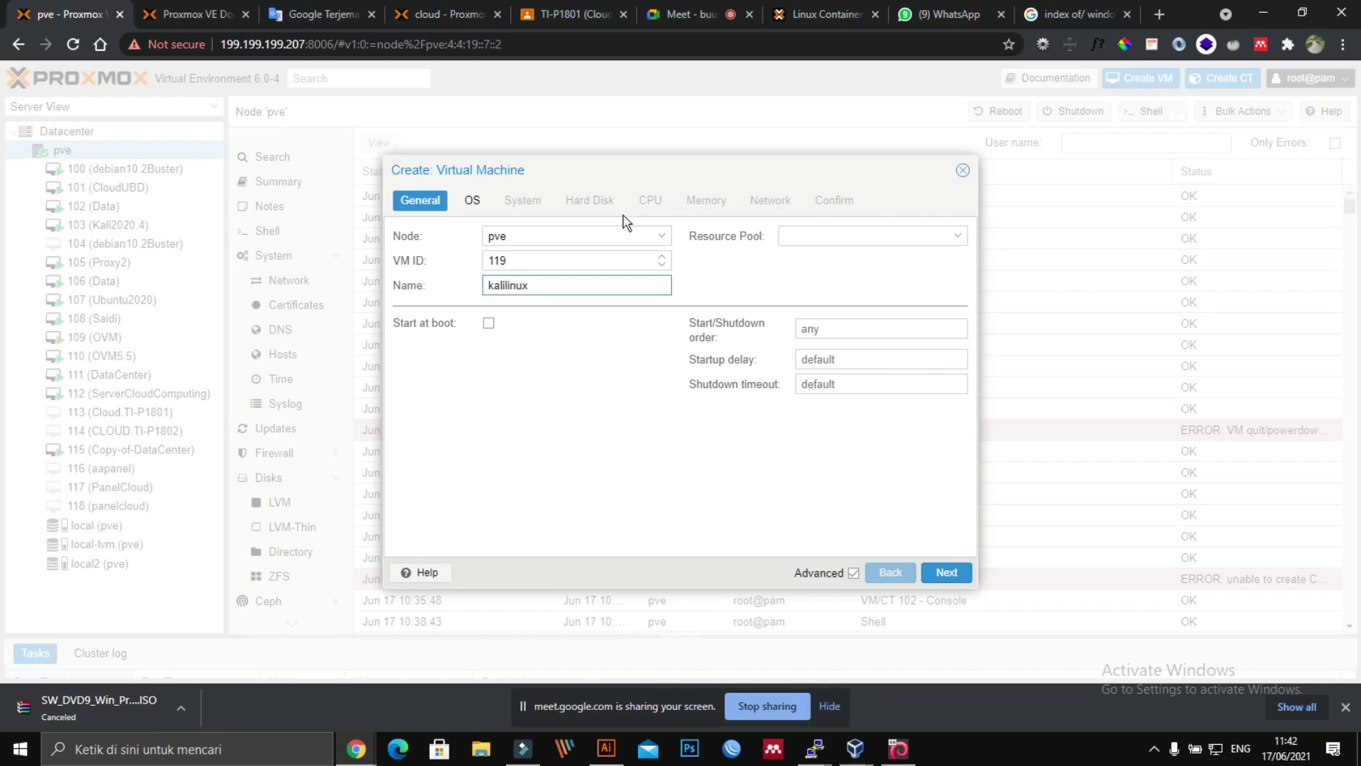
{"action": "left_click", "coordinate": [477, 201]}
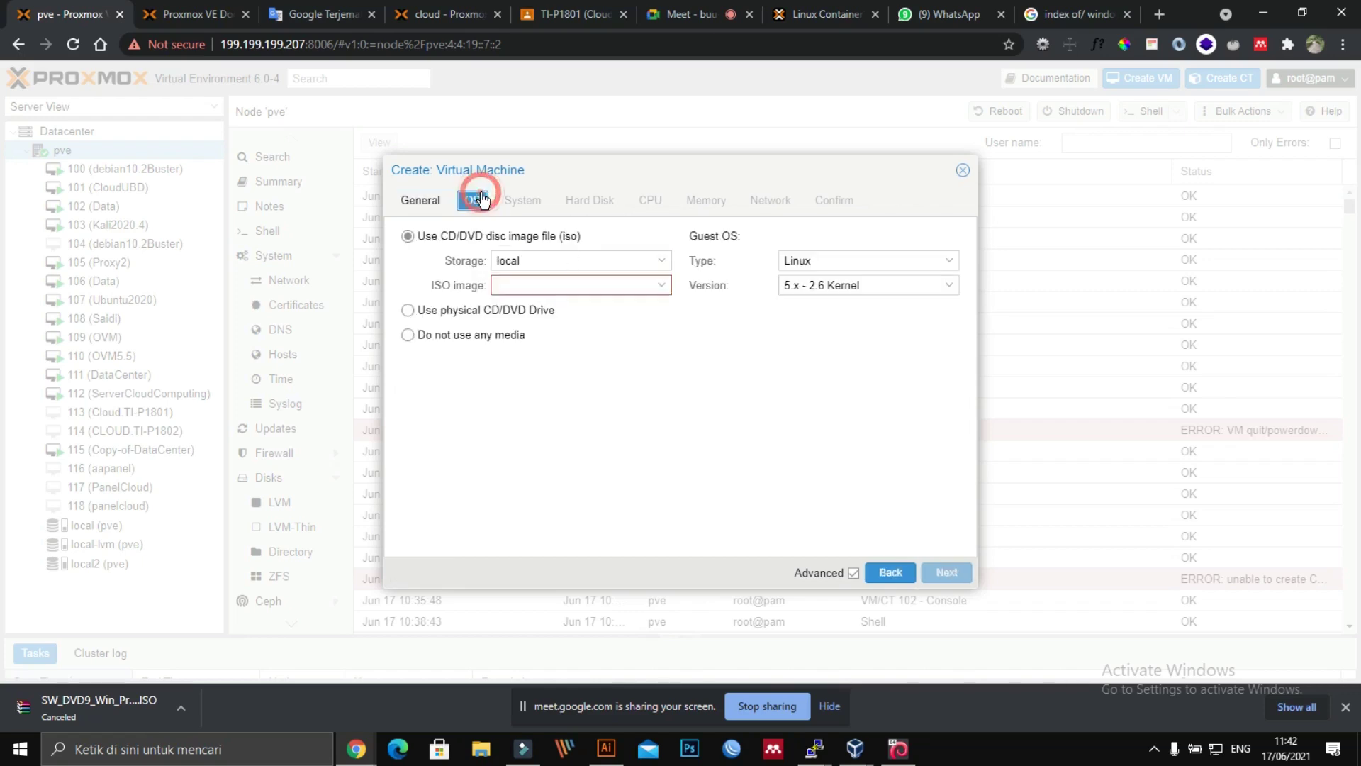
{"action": "left_click", "coordinate": [556, 283]}
{"action": "scroll", "coordinate": [602, 422], "scroll_direction": "down", "scroll_amount": 1}
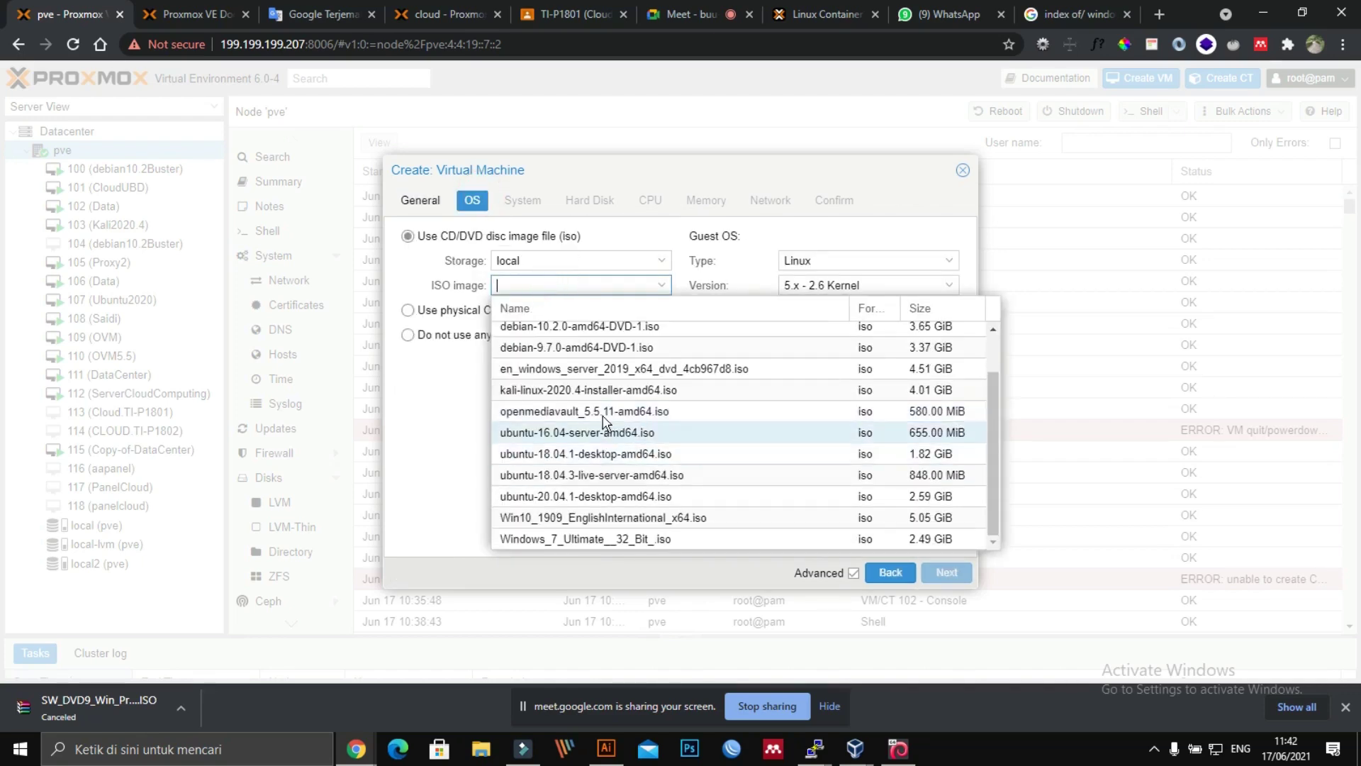
{"action": "left_click", "coordinate": [572, 390]}
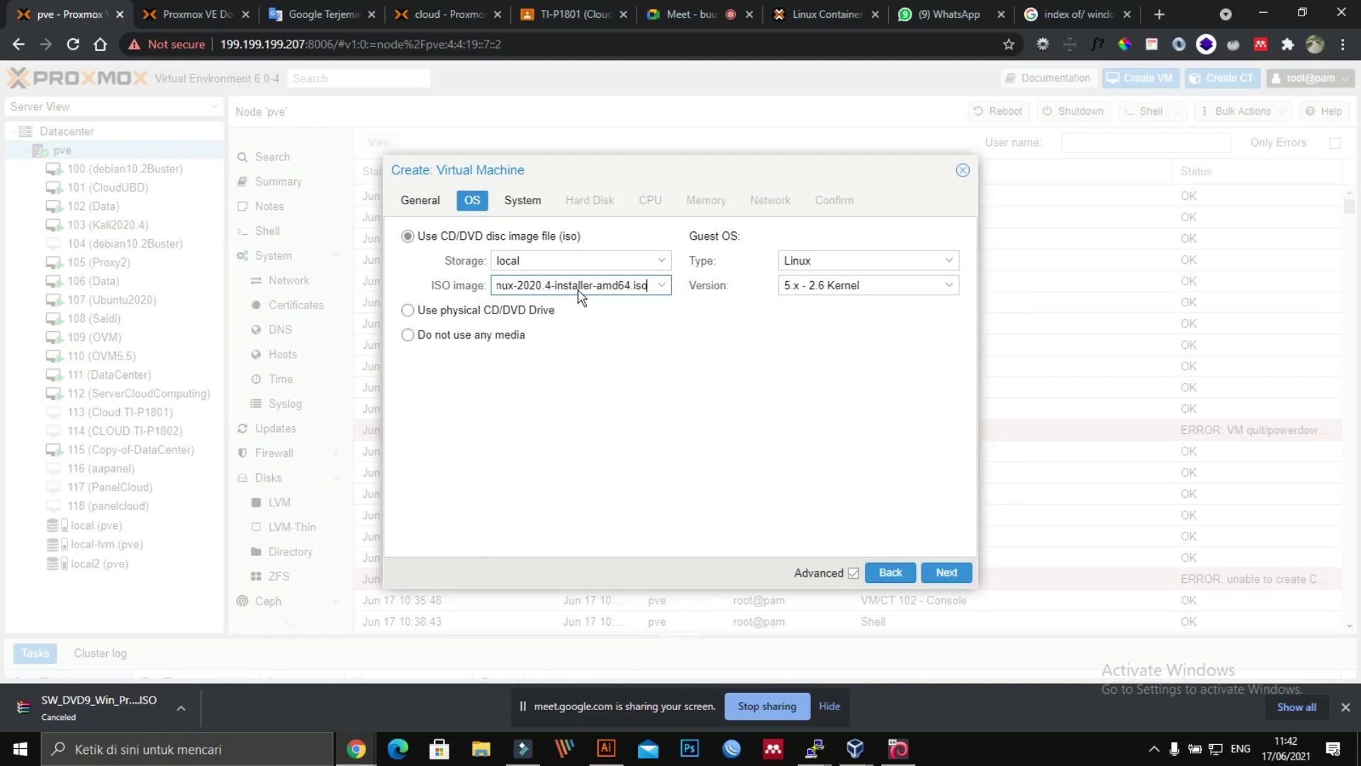
Step: Set the disk size to 100 GiB and memory to 2048 MiB
{"action": "left_click", "coordinate": [539, 202]}
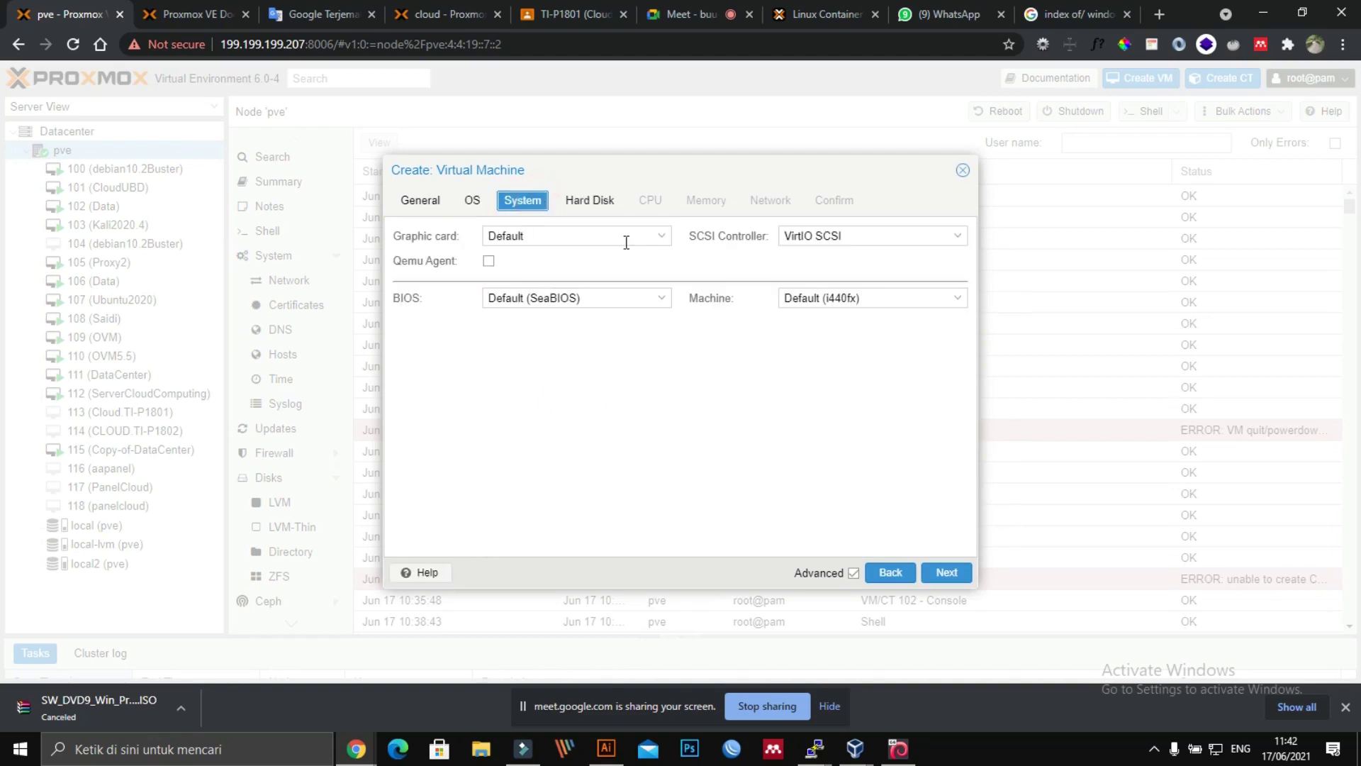
{"action": "left_click", "coordinate": [599, 200]}
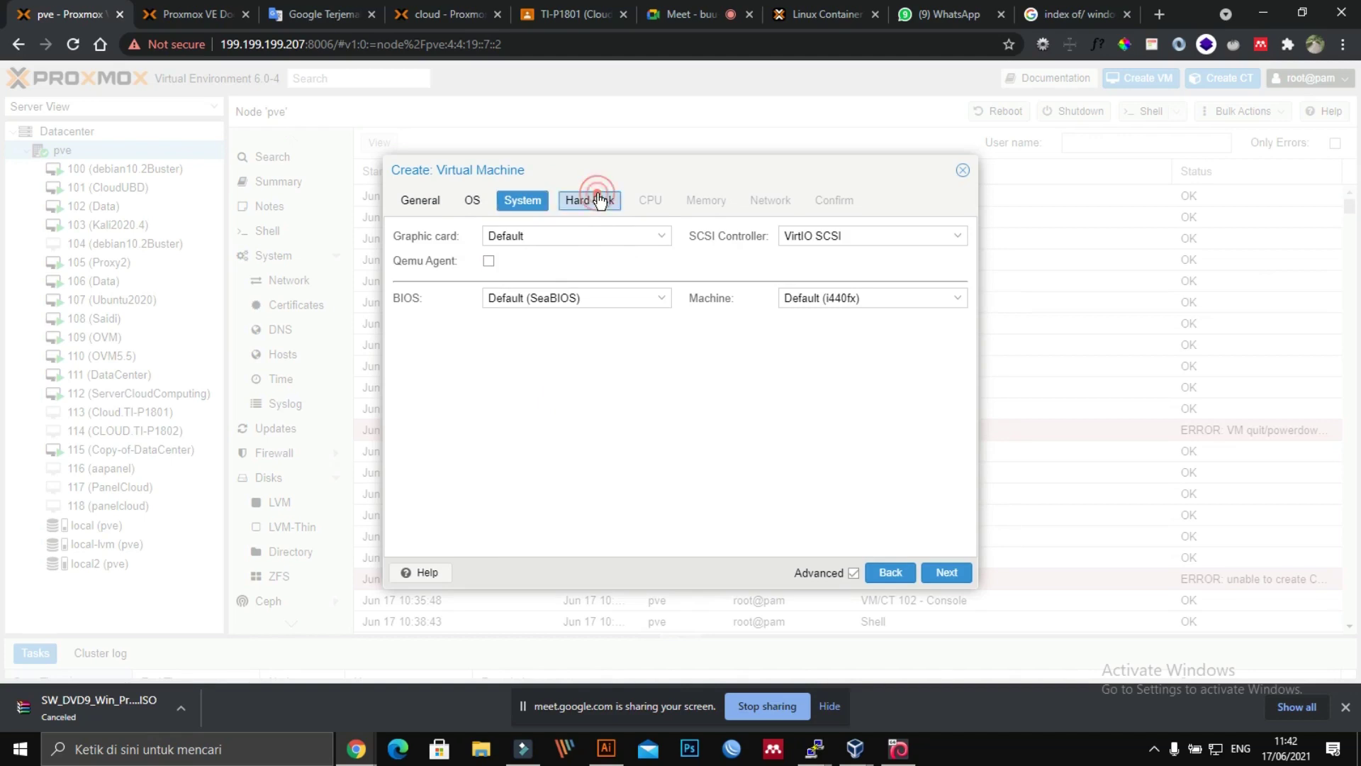
{"action": "left_click", "coordinate": [558, 303]}
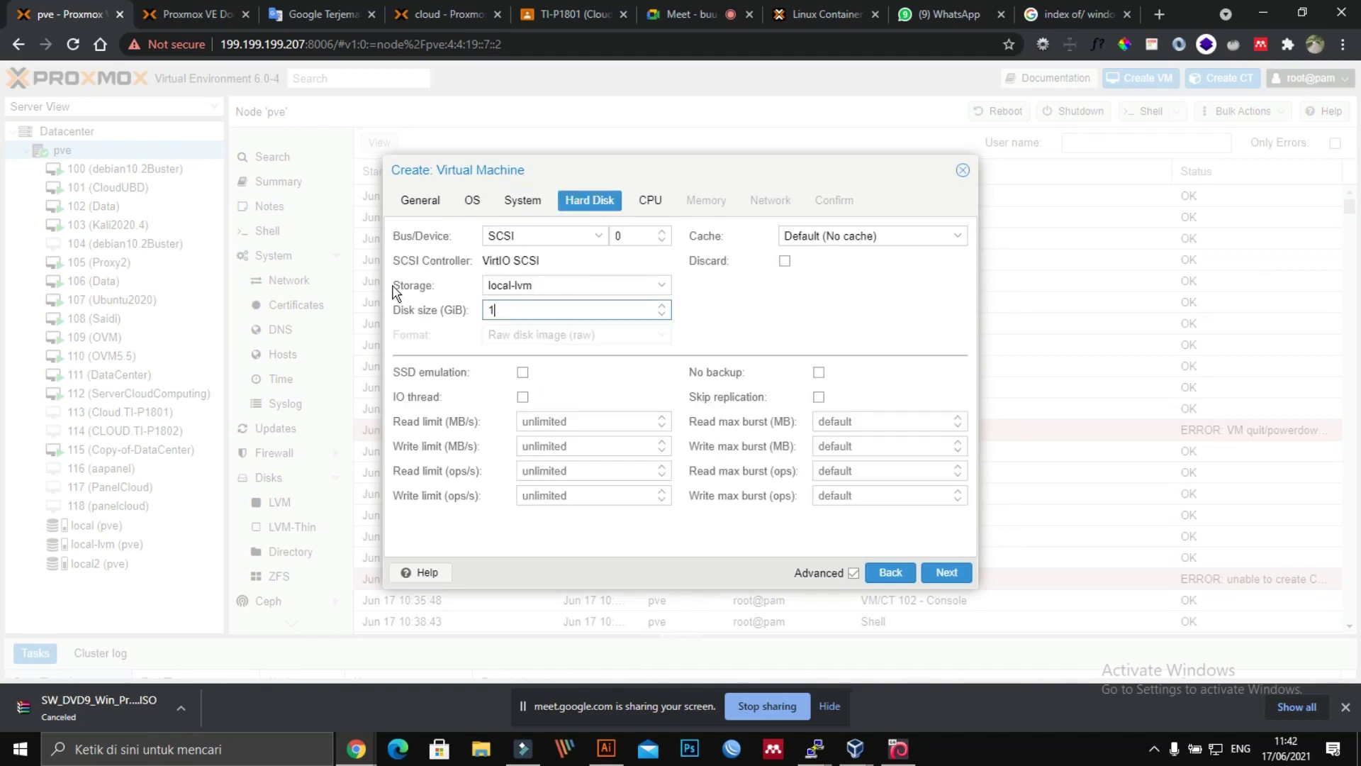
{"action": "left_click", "coordinate": [644, 205]}
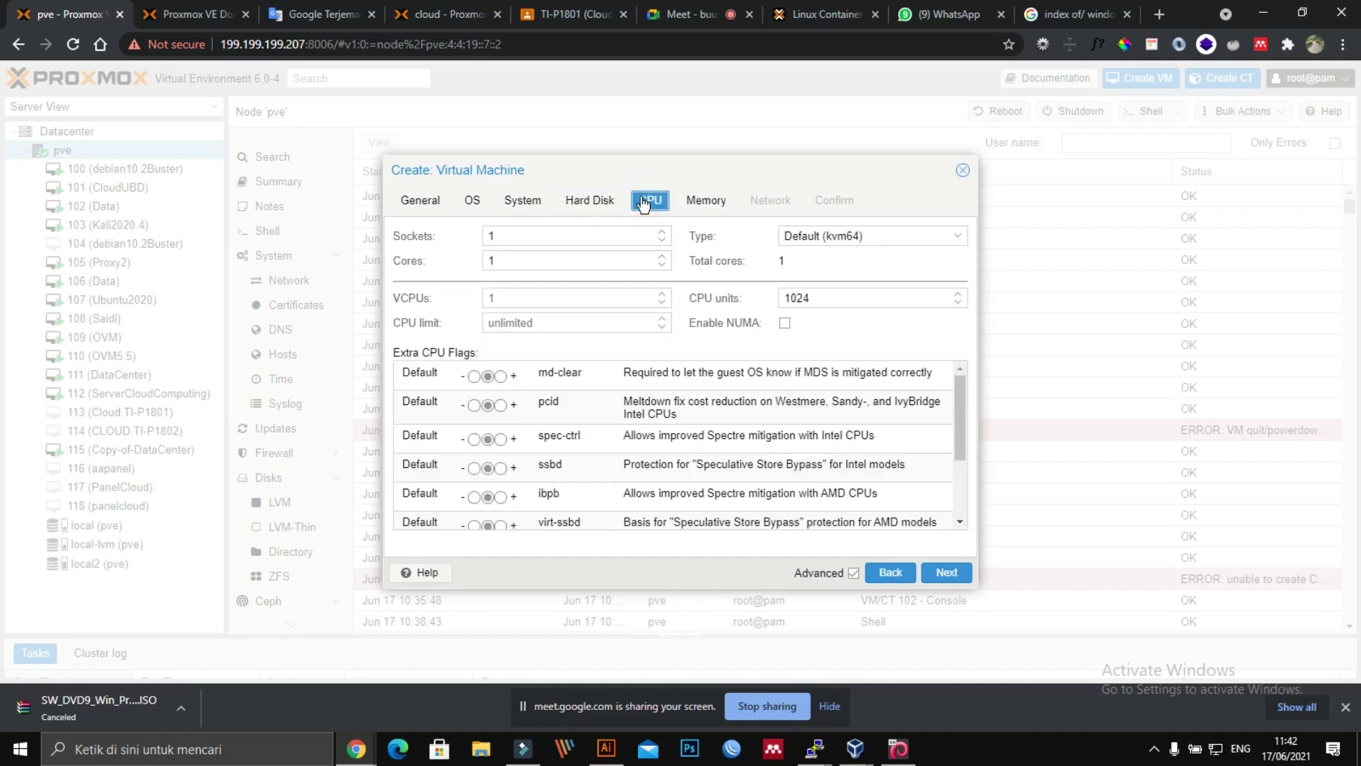
{"action": "left_click", "coordinate": [701, 202]}
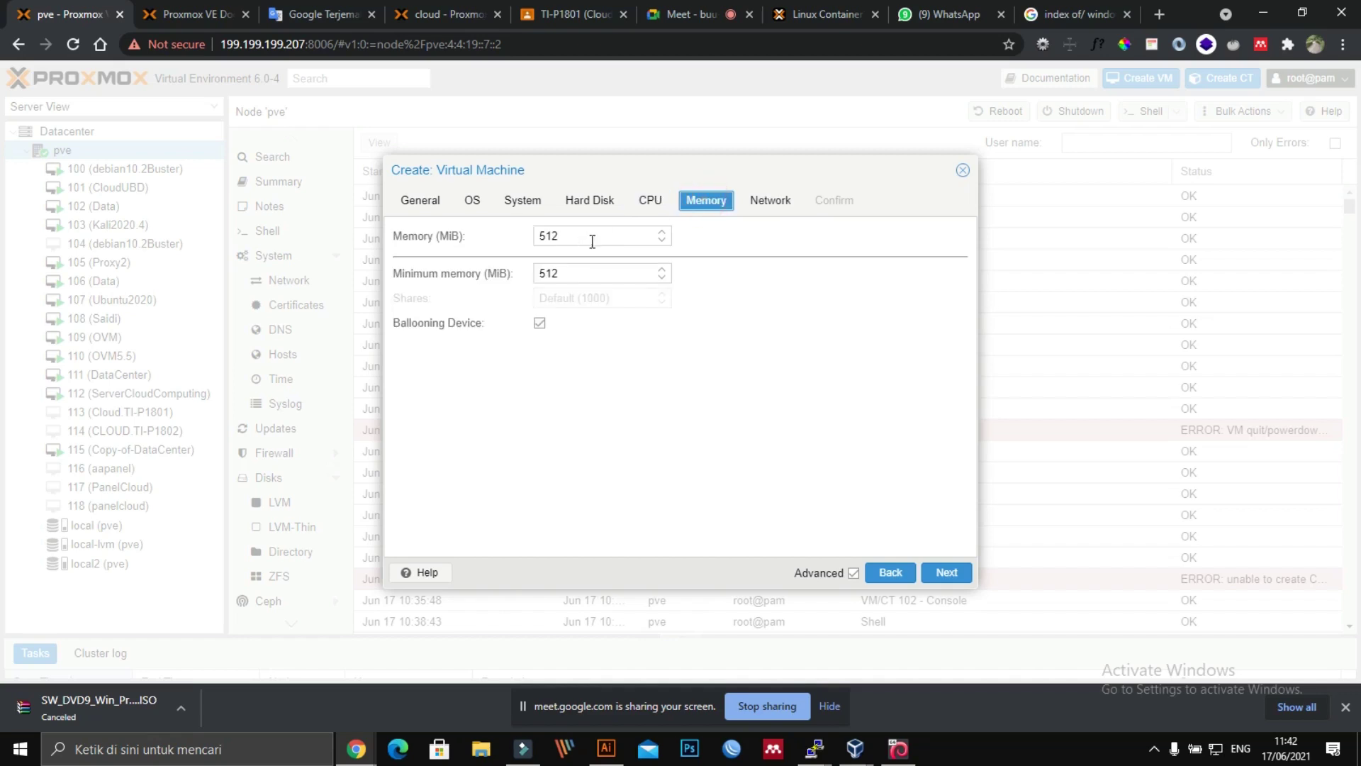
{"action": "double_click", "coordinate": [592, 237]}
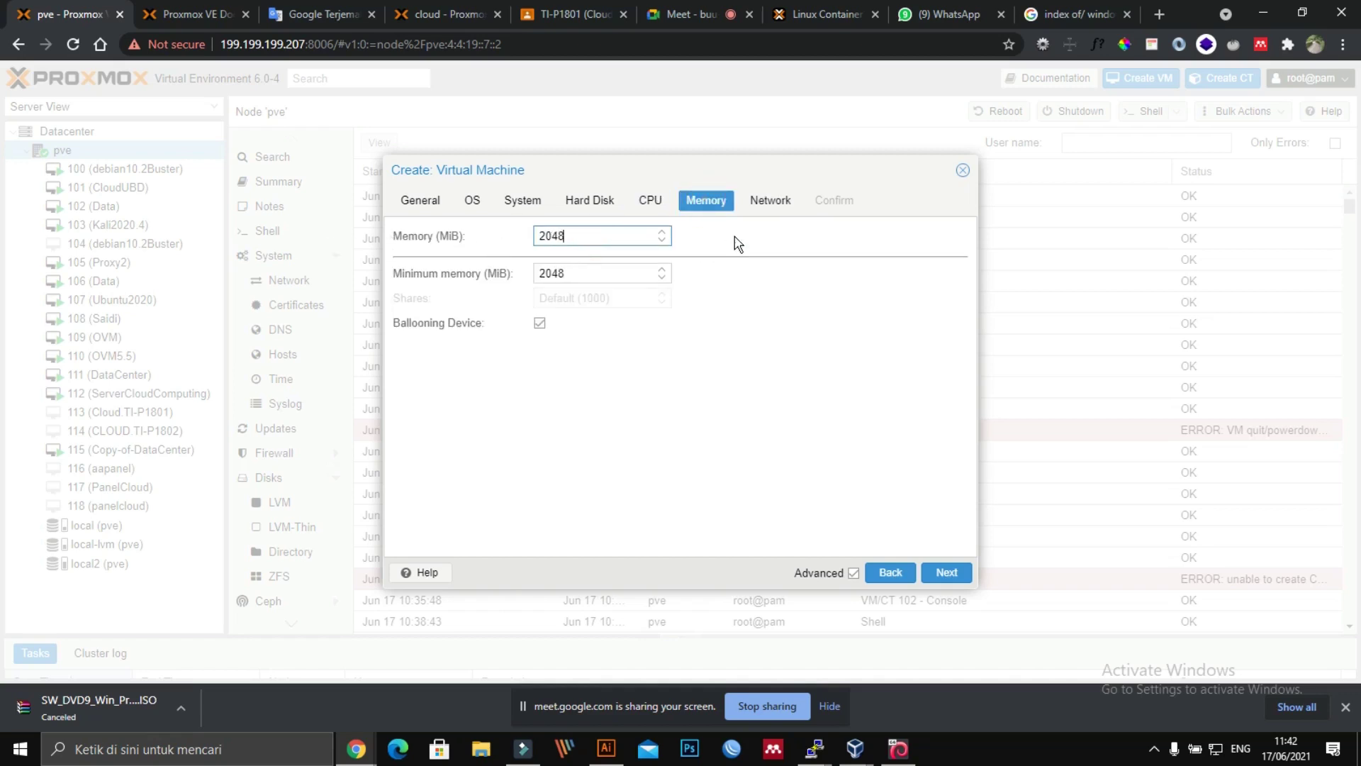
{"action": "left_click", "coordinate": [773, 205]}
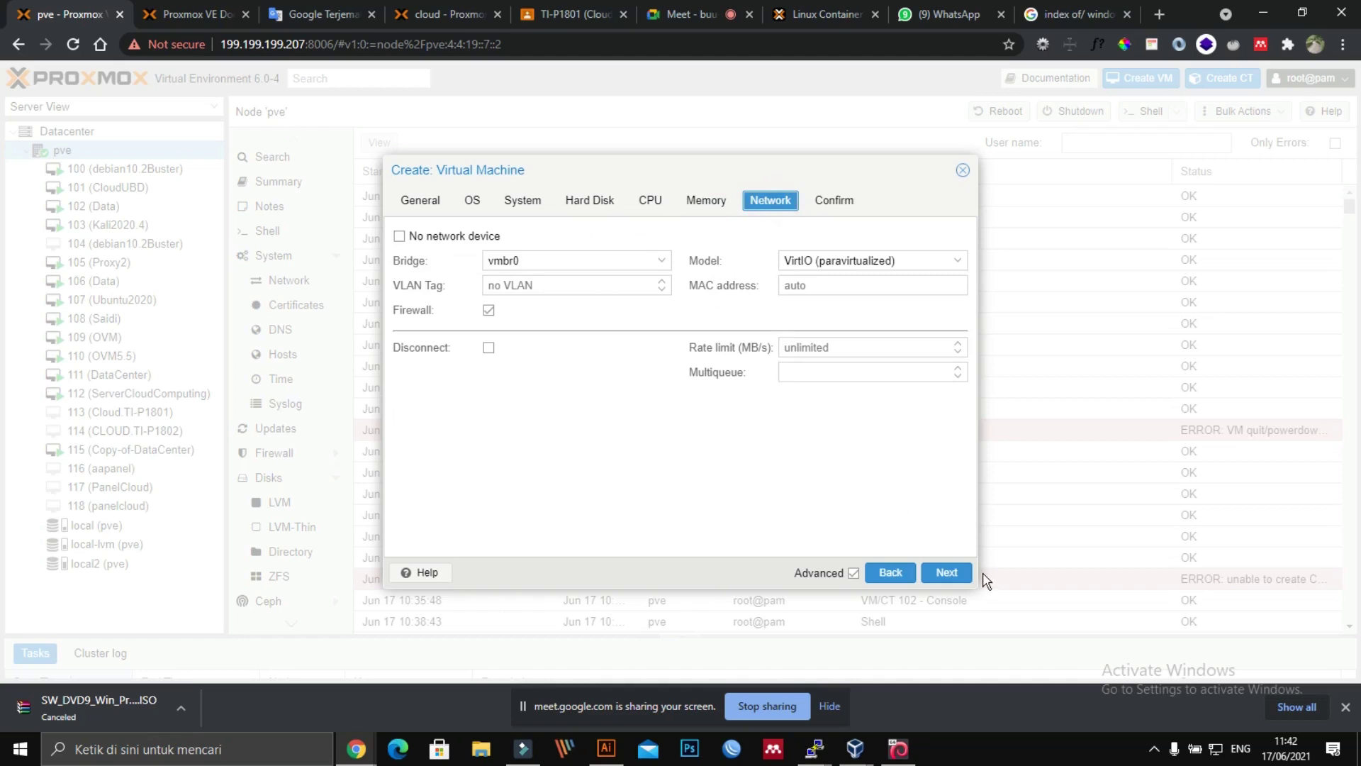
Step: Switch the network model to Intel E1000, enable start after creation, and finish
{"action": "left_click", "coordinate": [944, 574]}
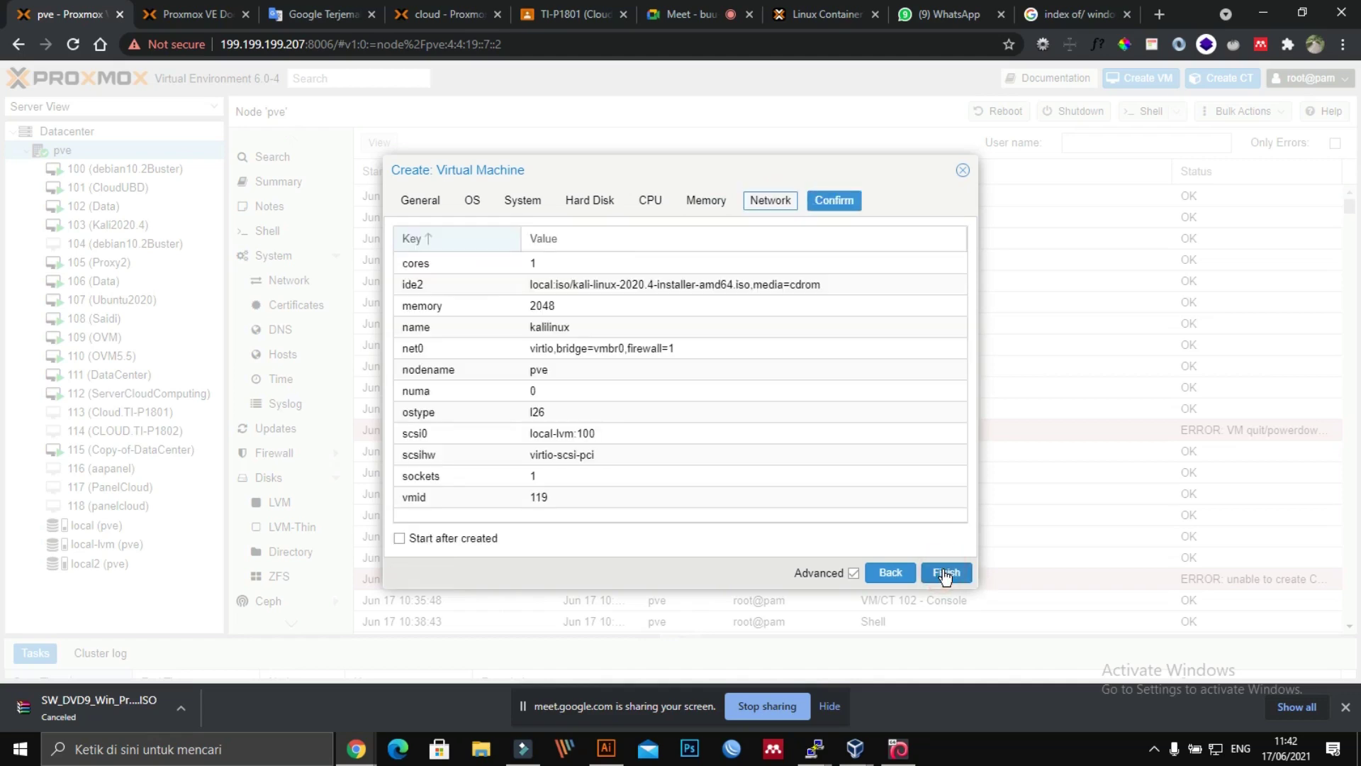
{"action": "left_click", "coordinate": [778, 206]}
{"action": "left_click", "coordinate": [877, 260]}
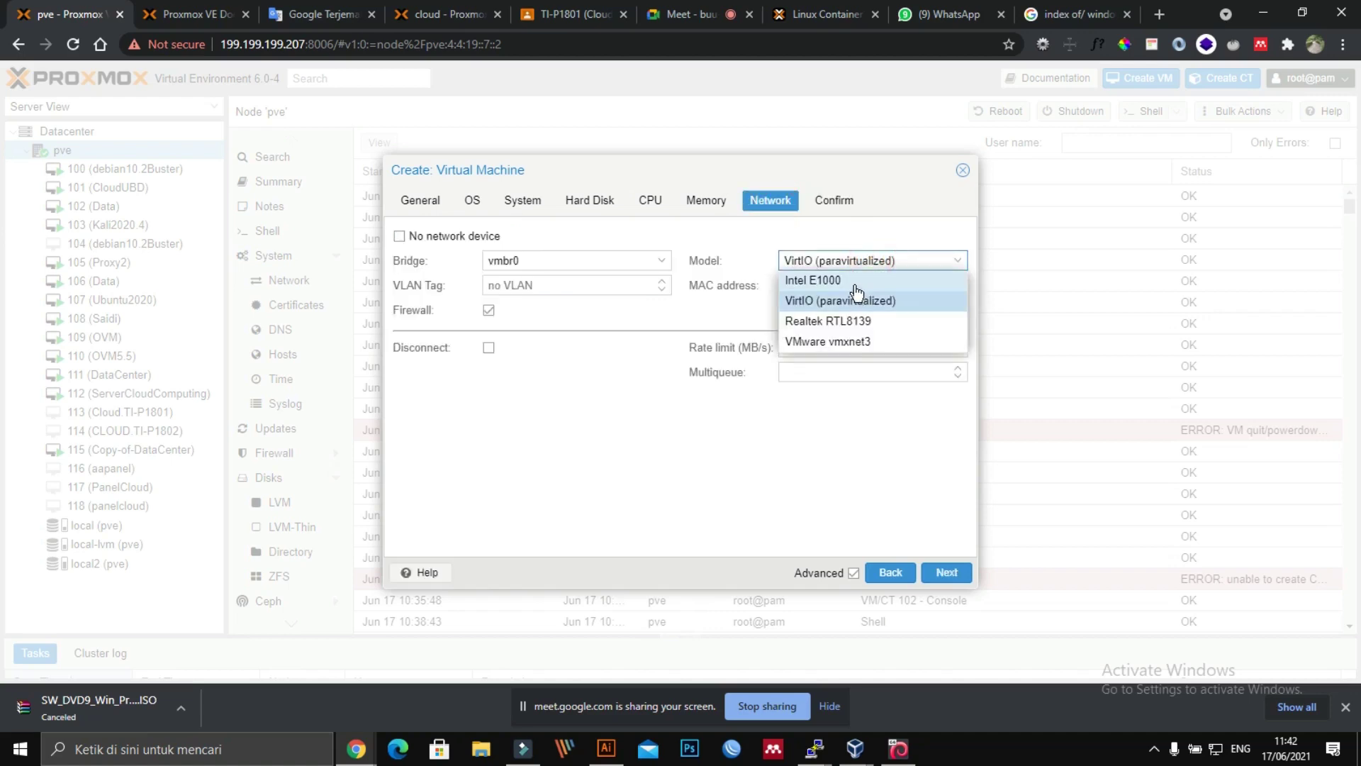
{"action": "left_click", "coordinate": [855, 281]}
{"action": "left_click", "coordinate": [947, 571]}
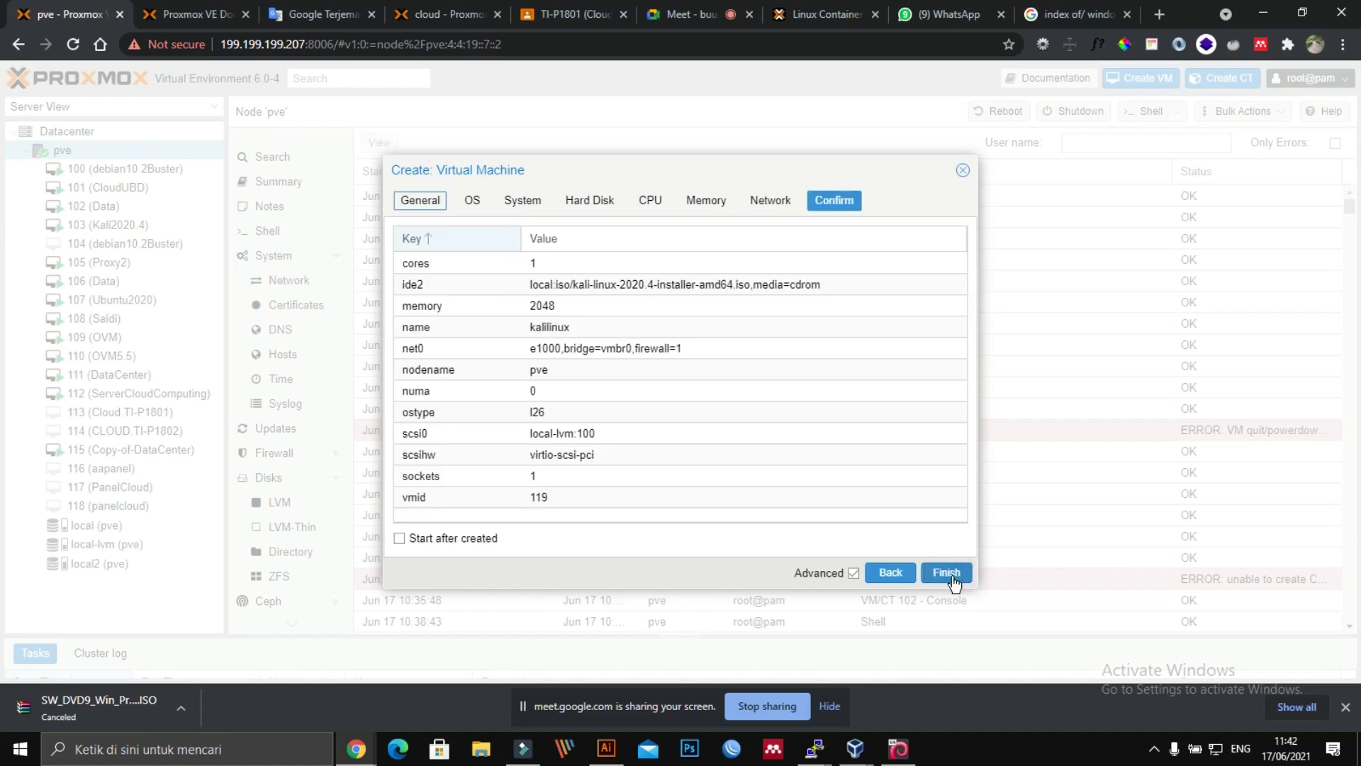
{"action": "left_click", "coordinate": [443, 537]}
{"action": "left_click", "coordinate": [947, 574]}
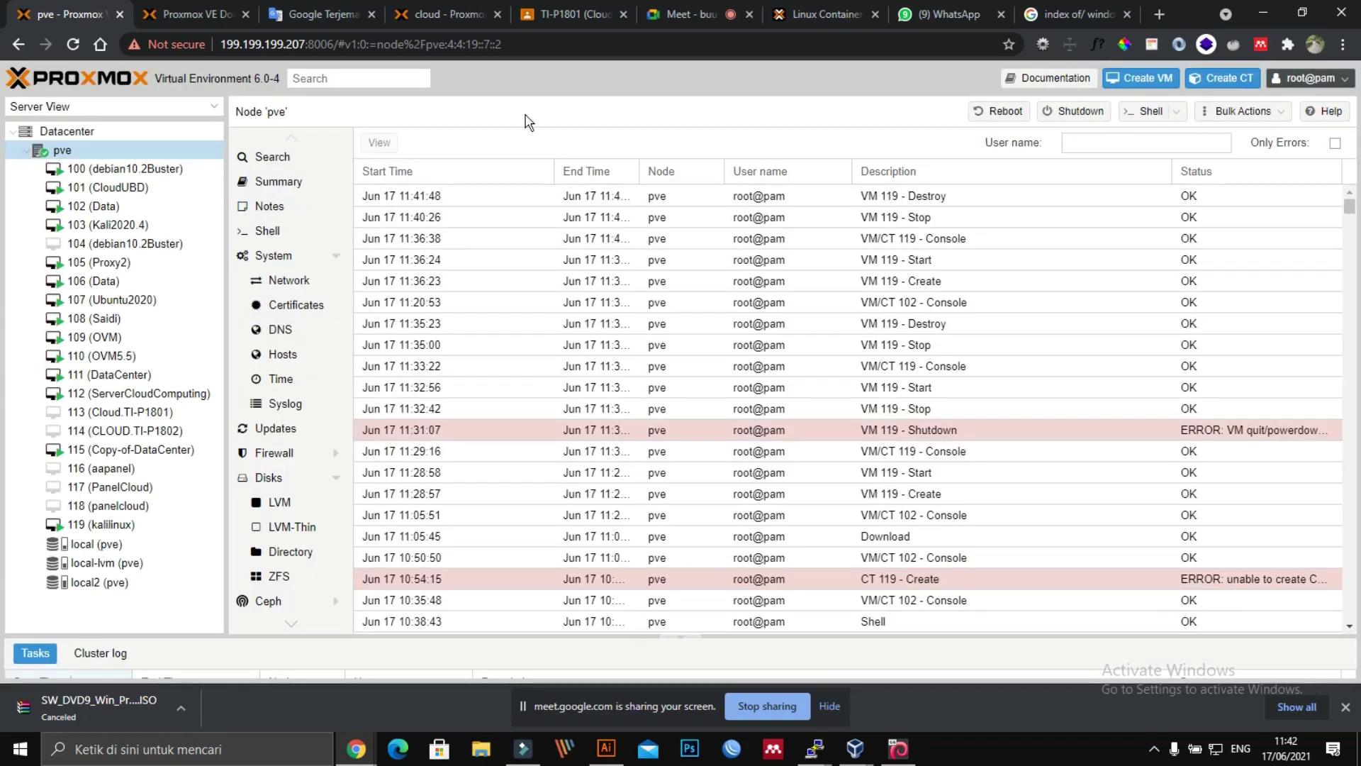
{"action": "left_click", "coordinate": [195, 15]}
{"action": "left_click", "coordinate": [436, 14]}
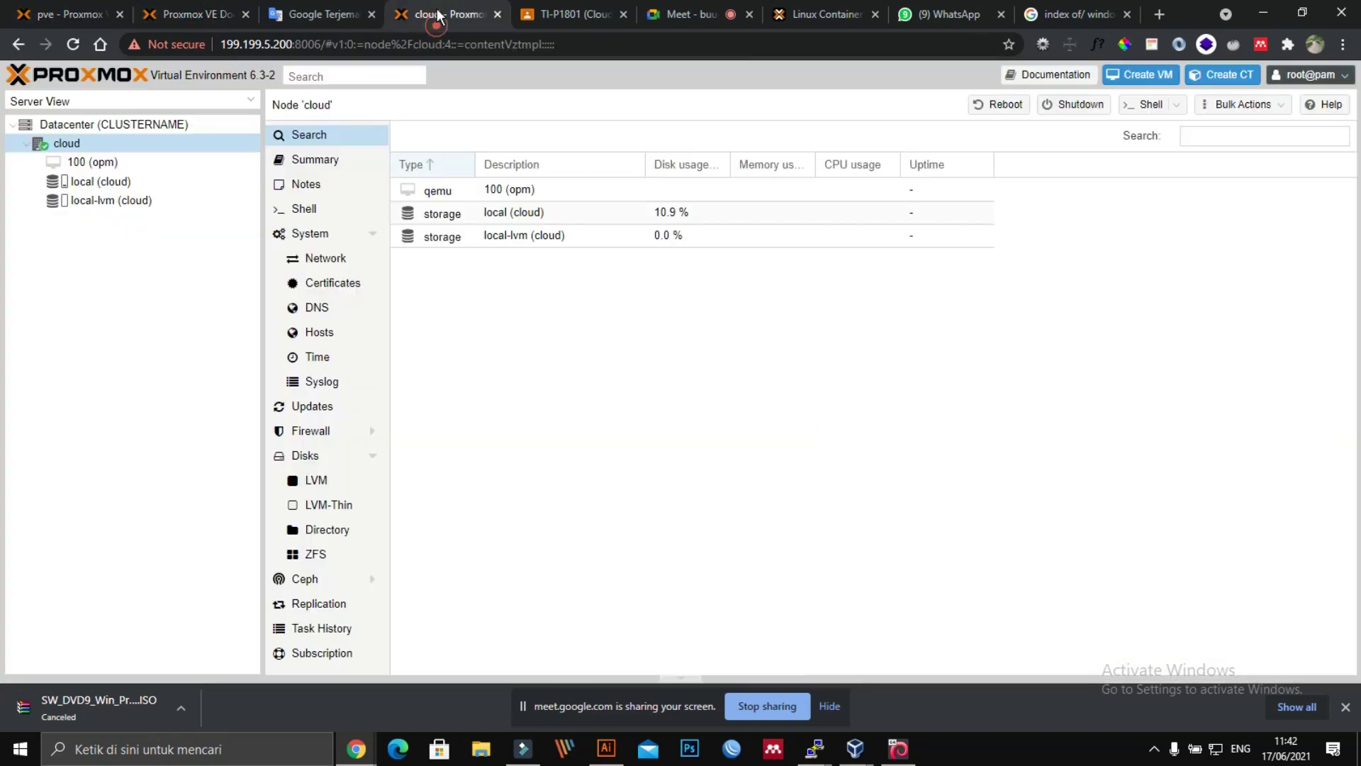
{"action": "left_click", "coordinate": [94, 170]}
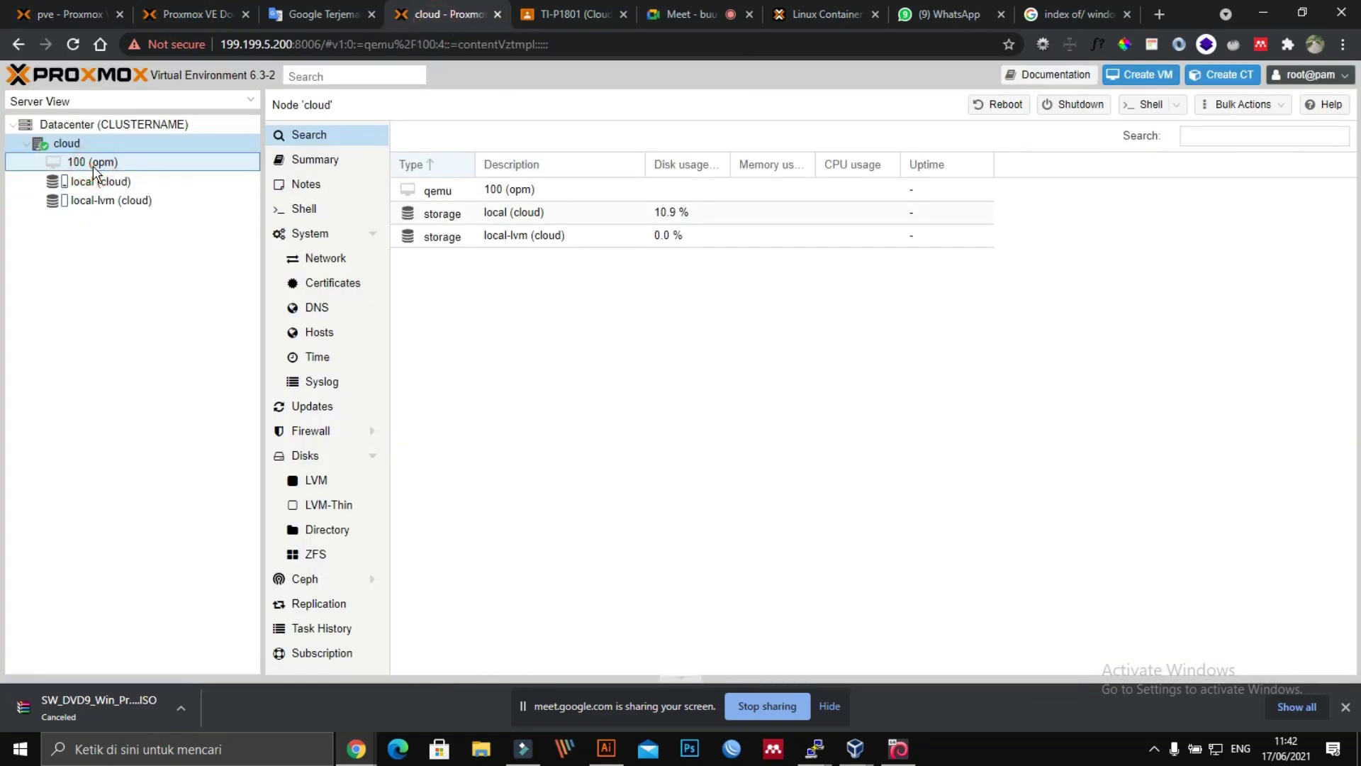
{"action": "right_click", "coordinate": [94, 170]}
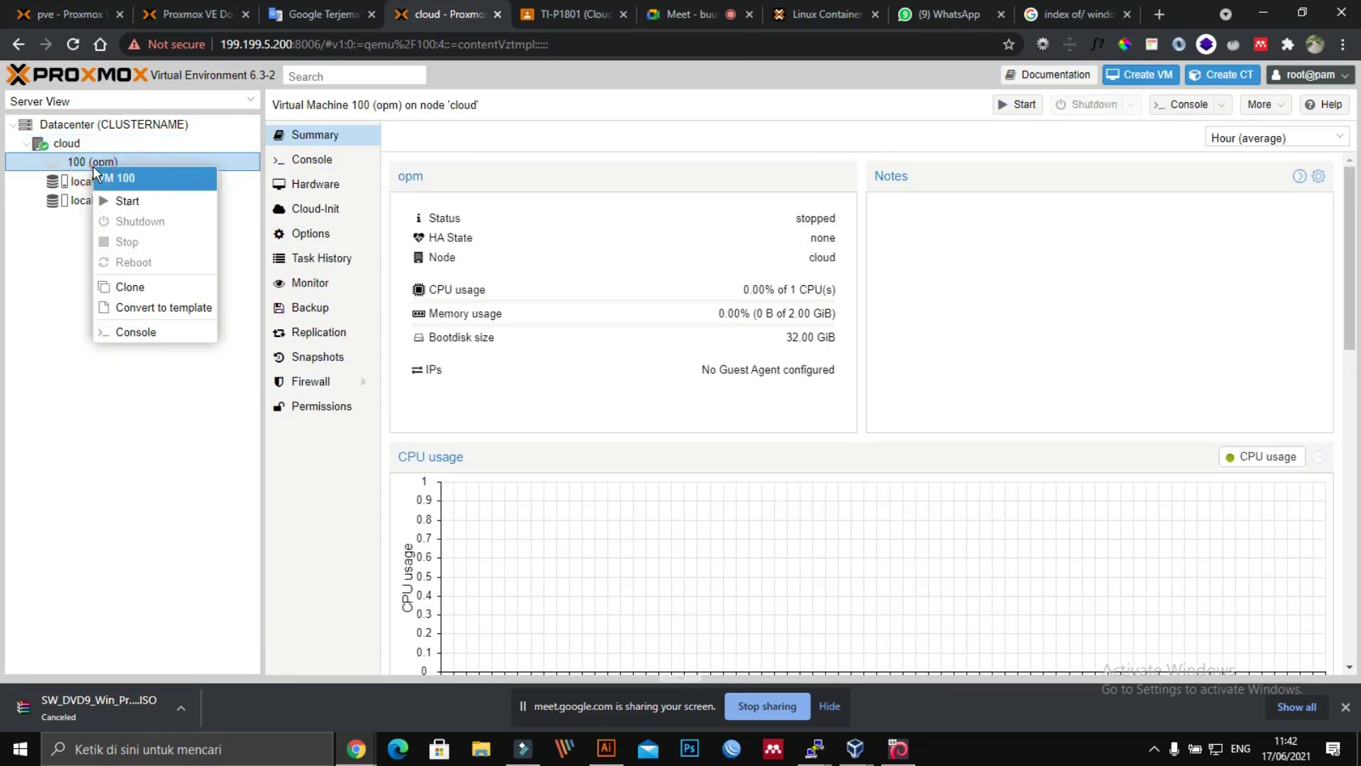
{"action": "left_click", "coordinate": [113, 204]}
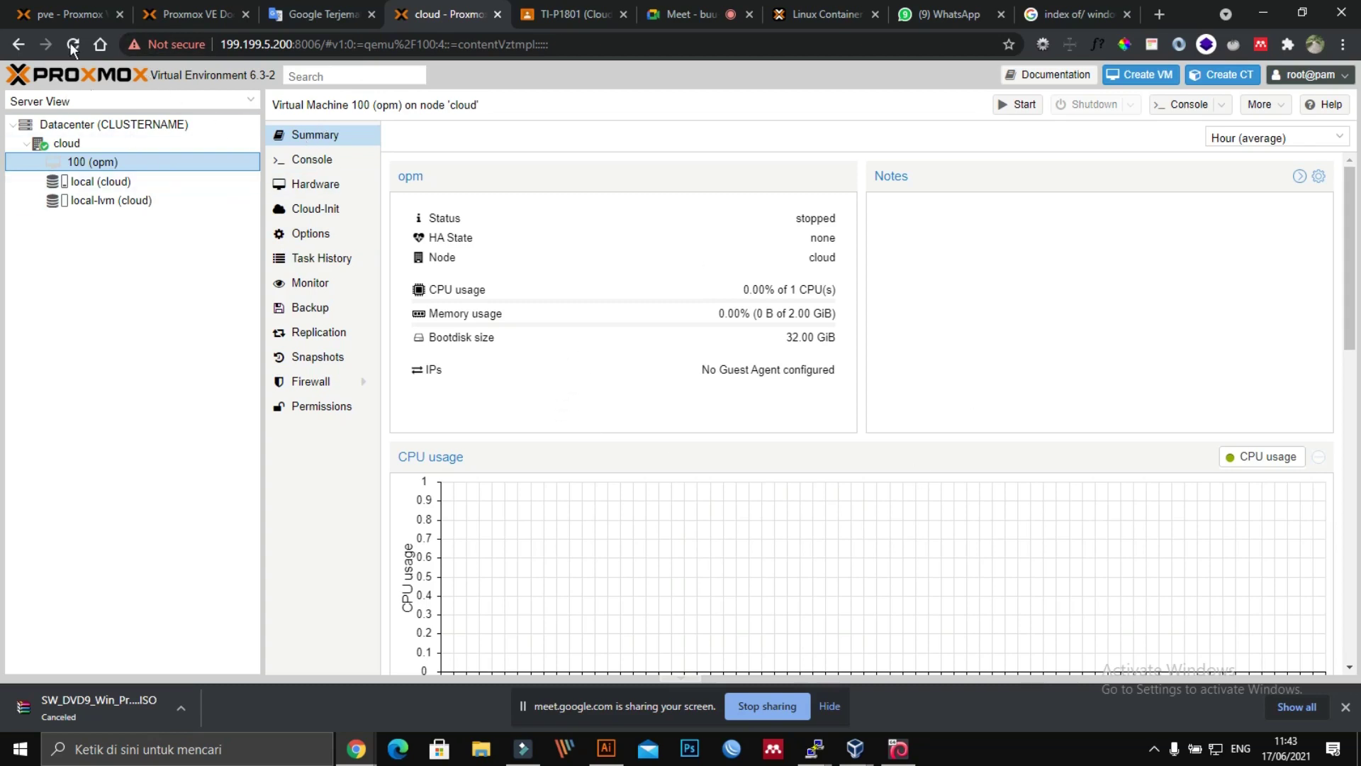
{"action": "left_click", "coordinate": [50, 9]}
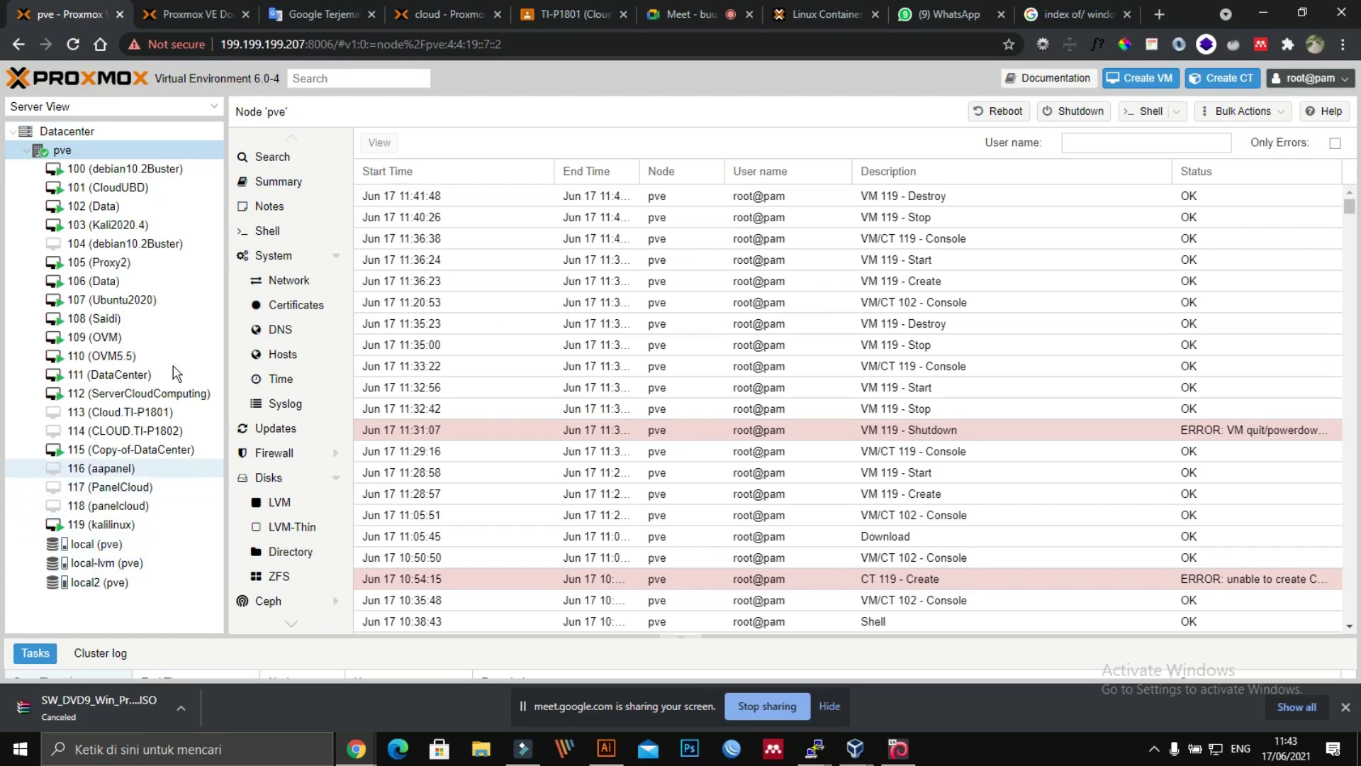
Step: Go through the documentation, pve and VirtualBox windows, then open VM 100 (opm) on the cloud server
{"action": "left_click", "coordinate": [195, 15]}
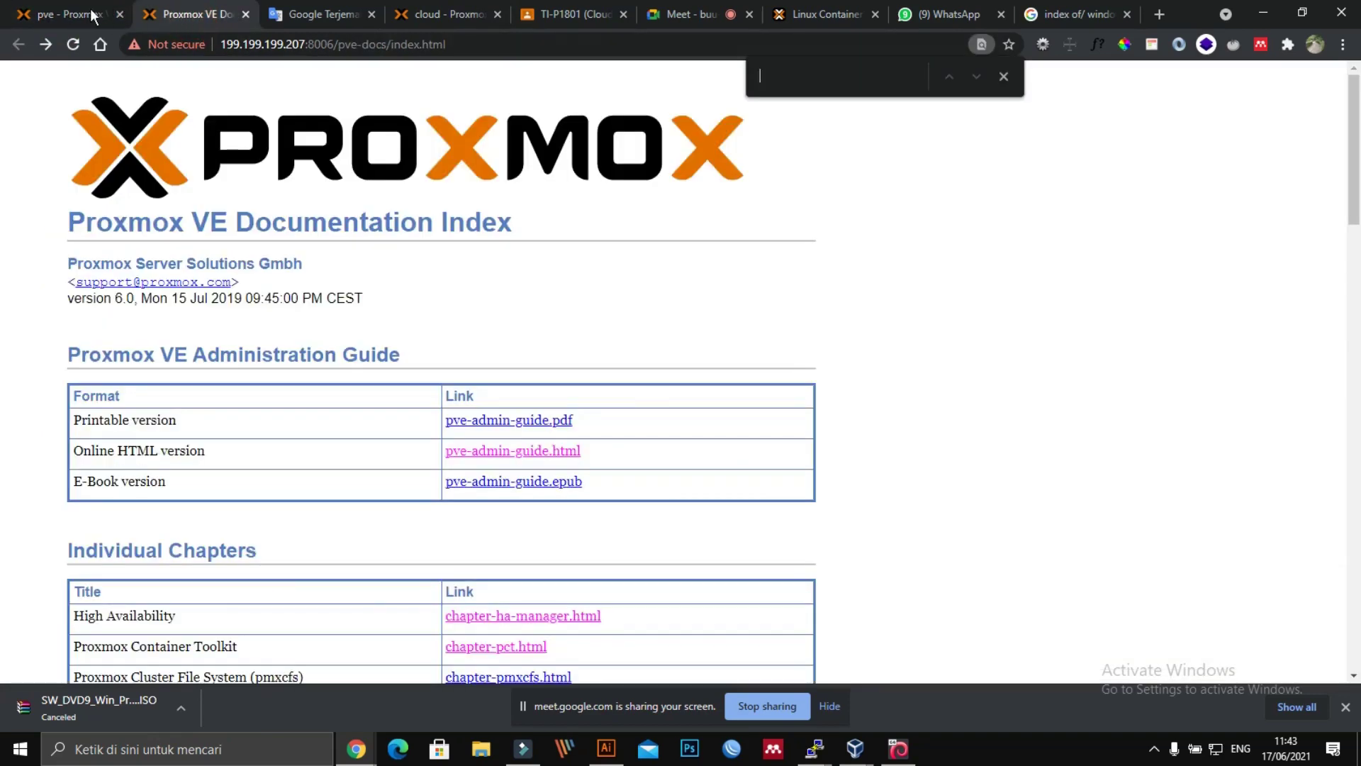
{"action": "left_click", "coordinate": [92, 14]}
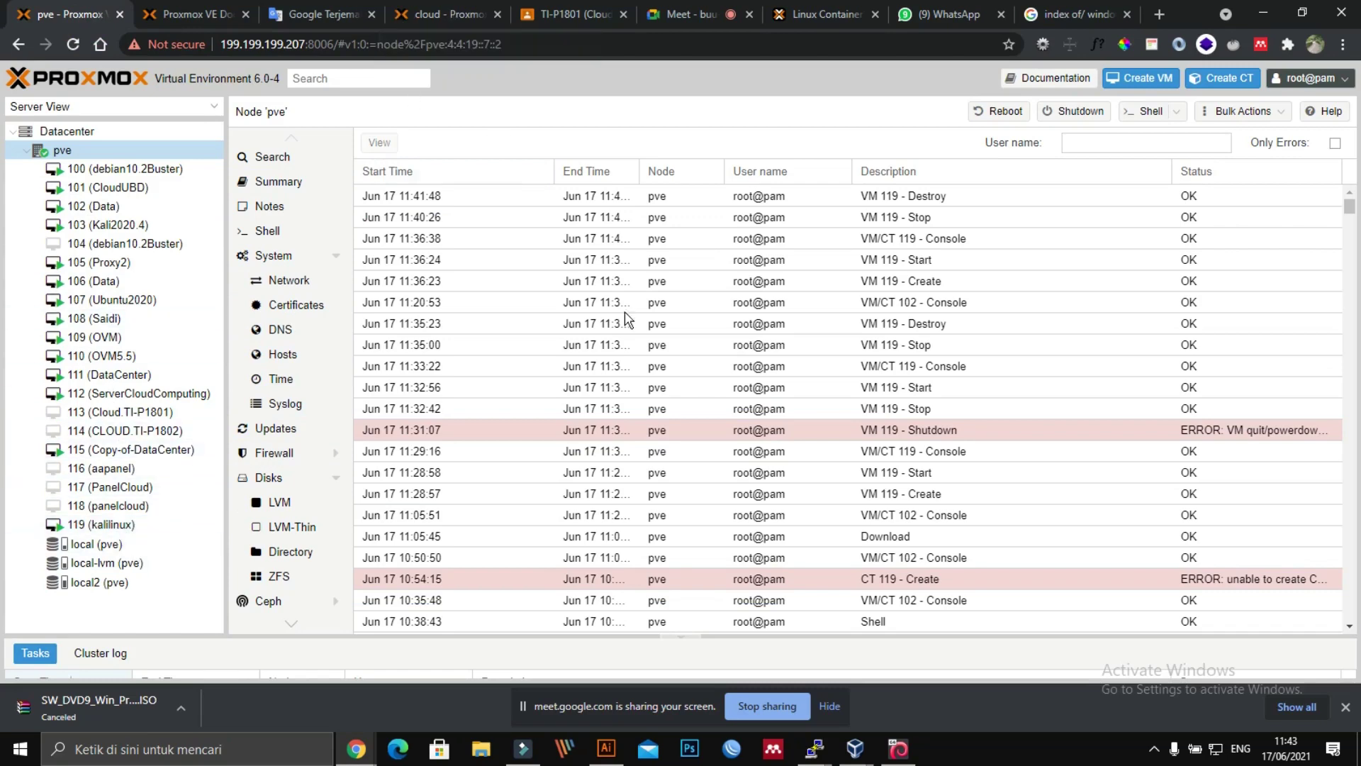
{"action": "left_click", "coordinate": [898, 748]}
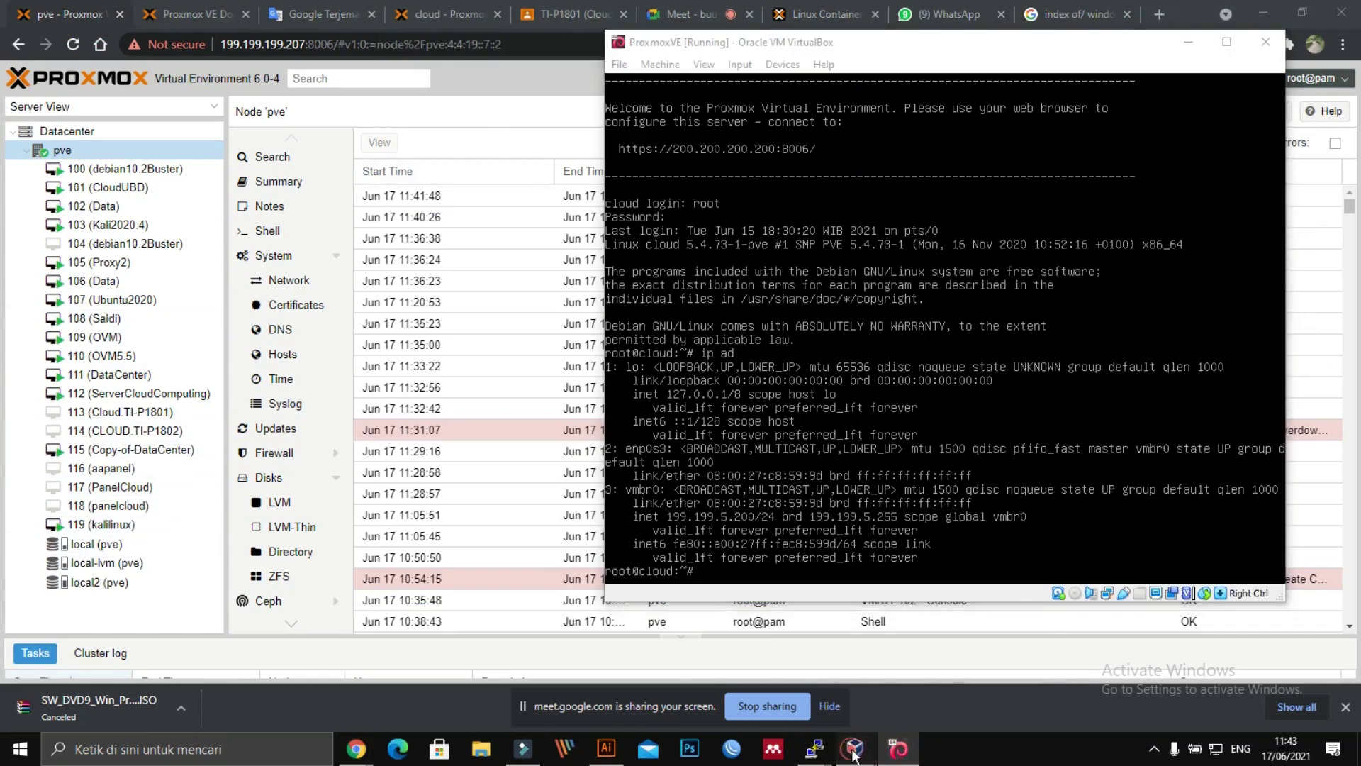
{"action": "left_click", "coordinate": [900, 749]}
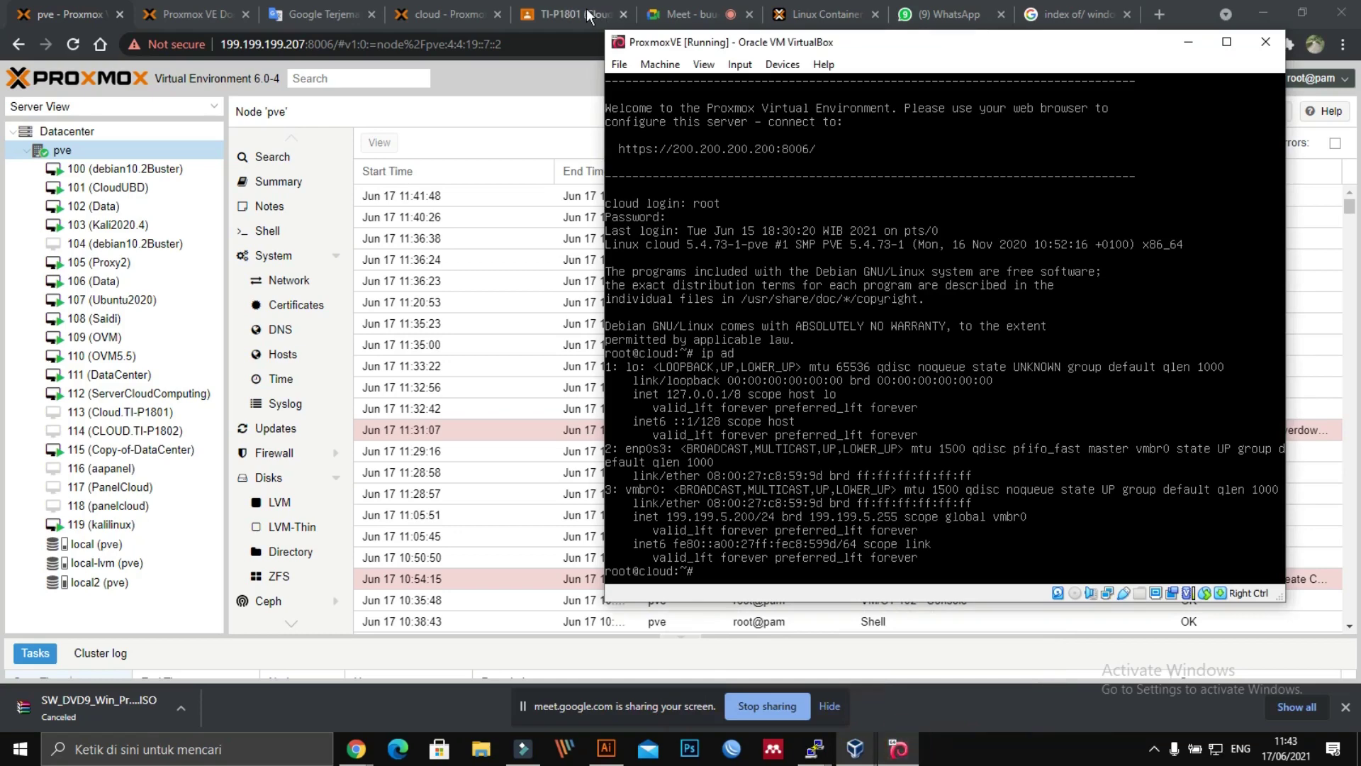
{"action": "left_click", "coordinate": [588, 16]}
{"action": "left_click", "coordinate": [445, 14]}
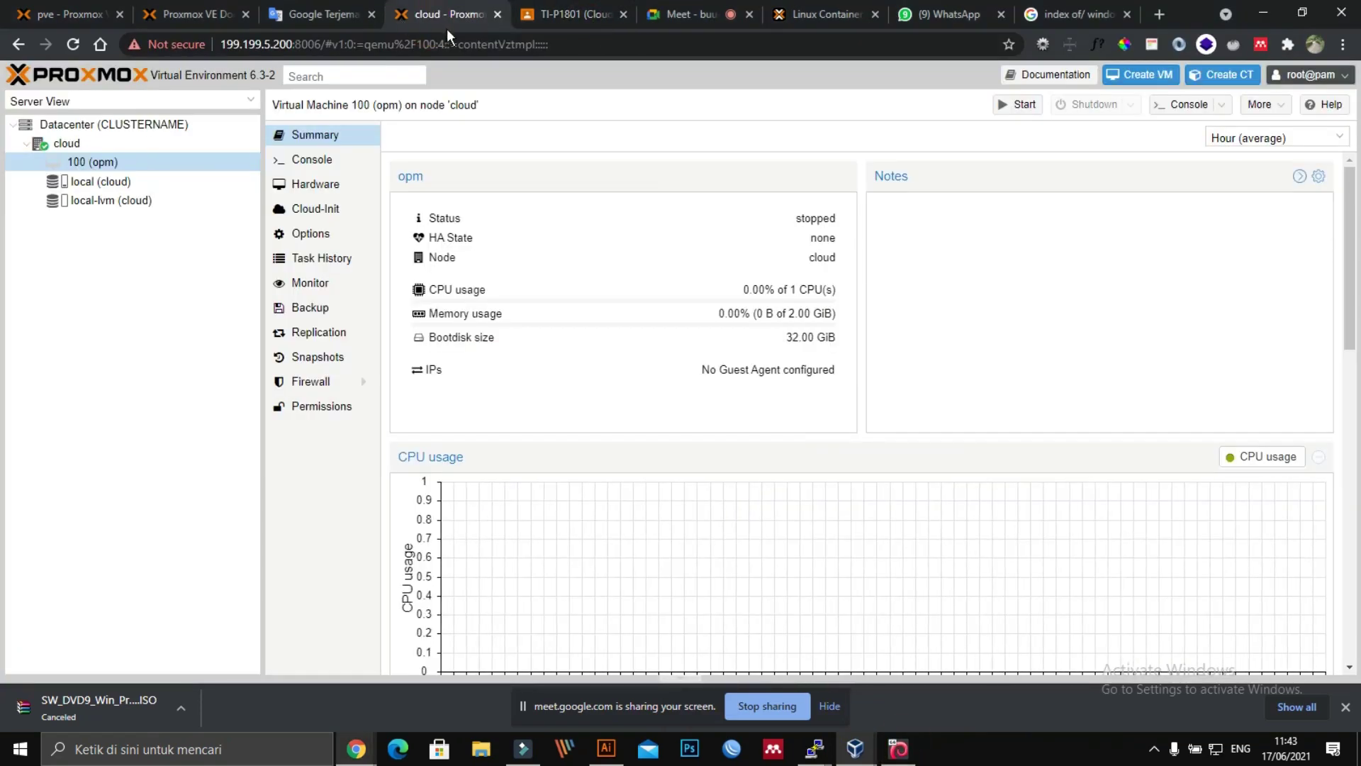
{"action": "left_click", "coordinate": [82, 165]}
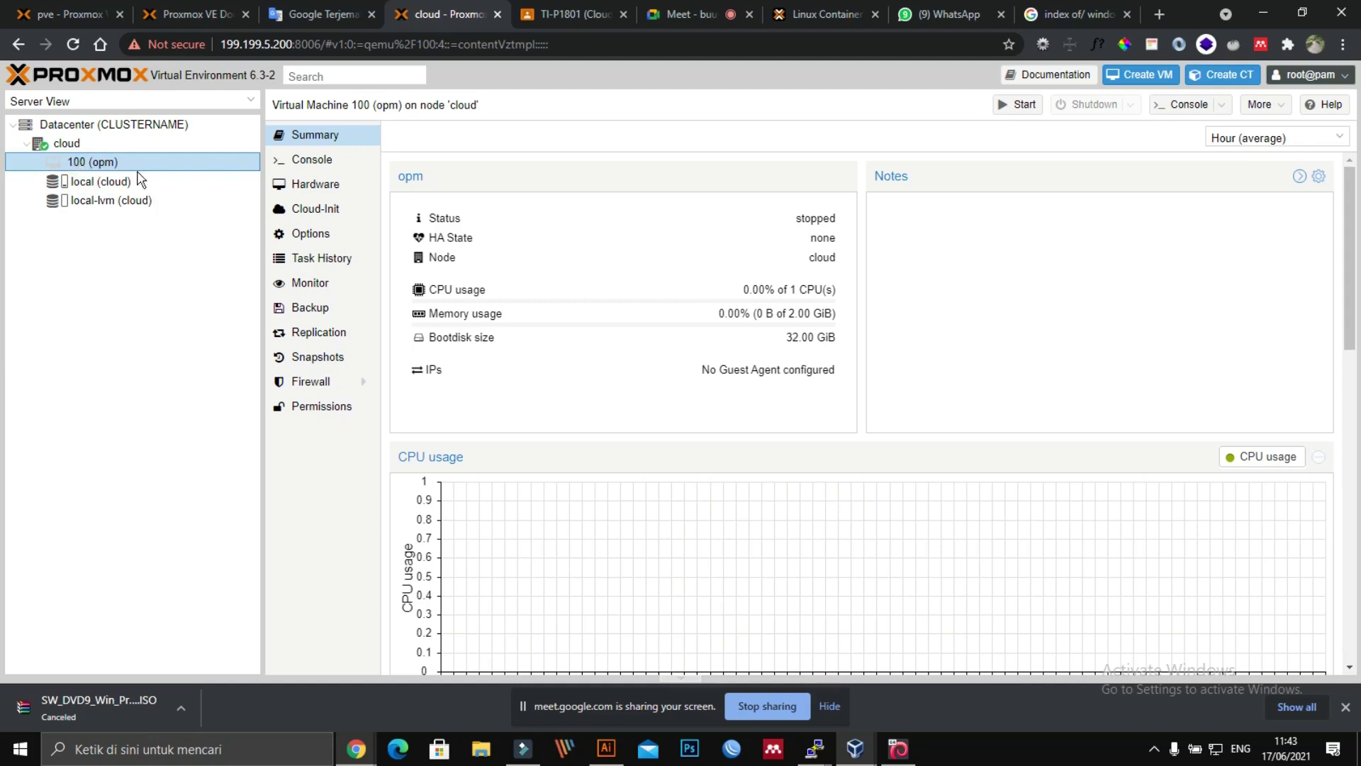
Step: Set VM 100's KVM hardware virtualization option to No, then start VM 100
{"action": "left_click", "coordinate": [315, 233]}
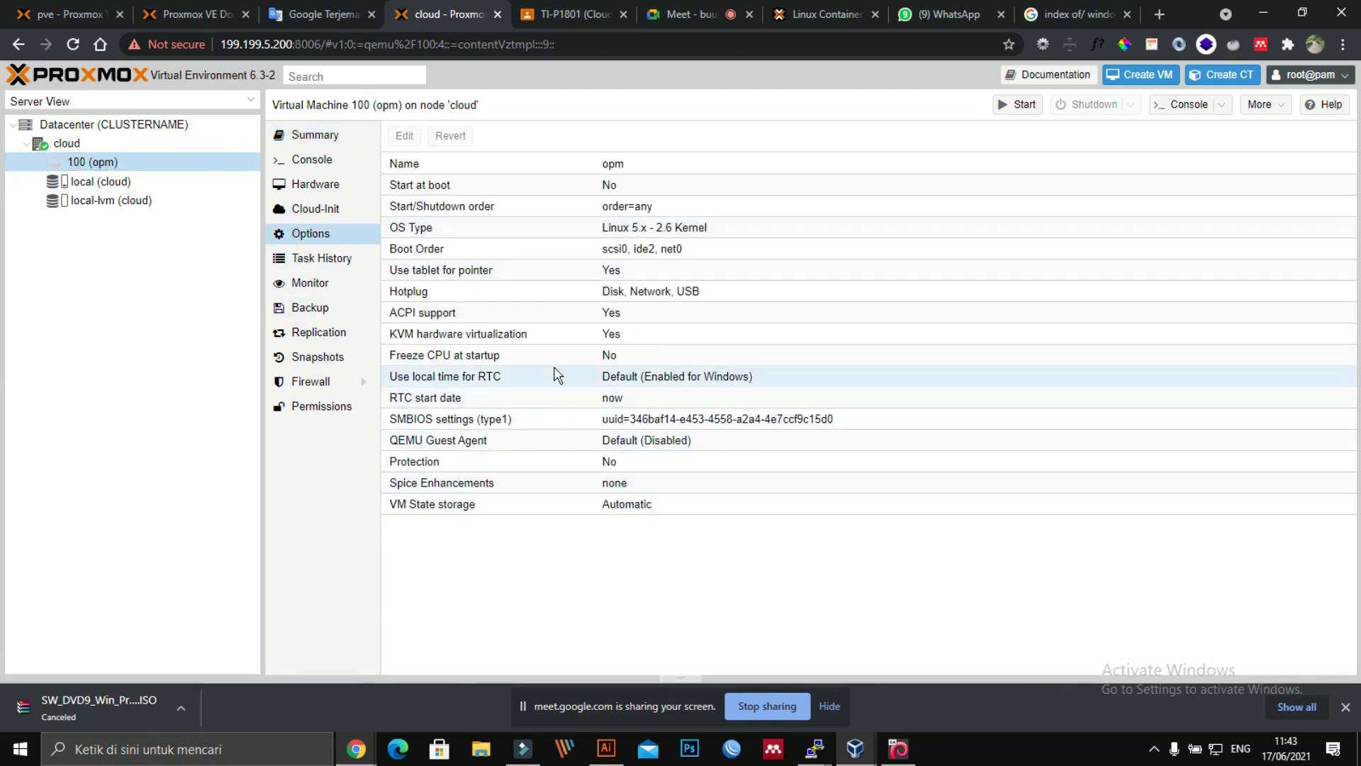
{"action": "double_click", "coordinate": [474, 343]}
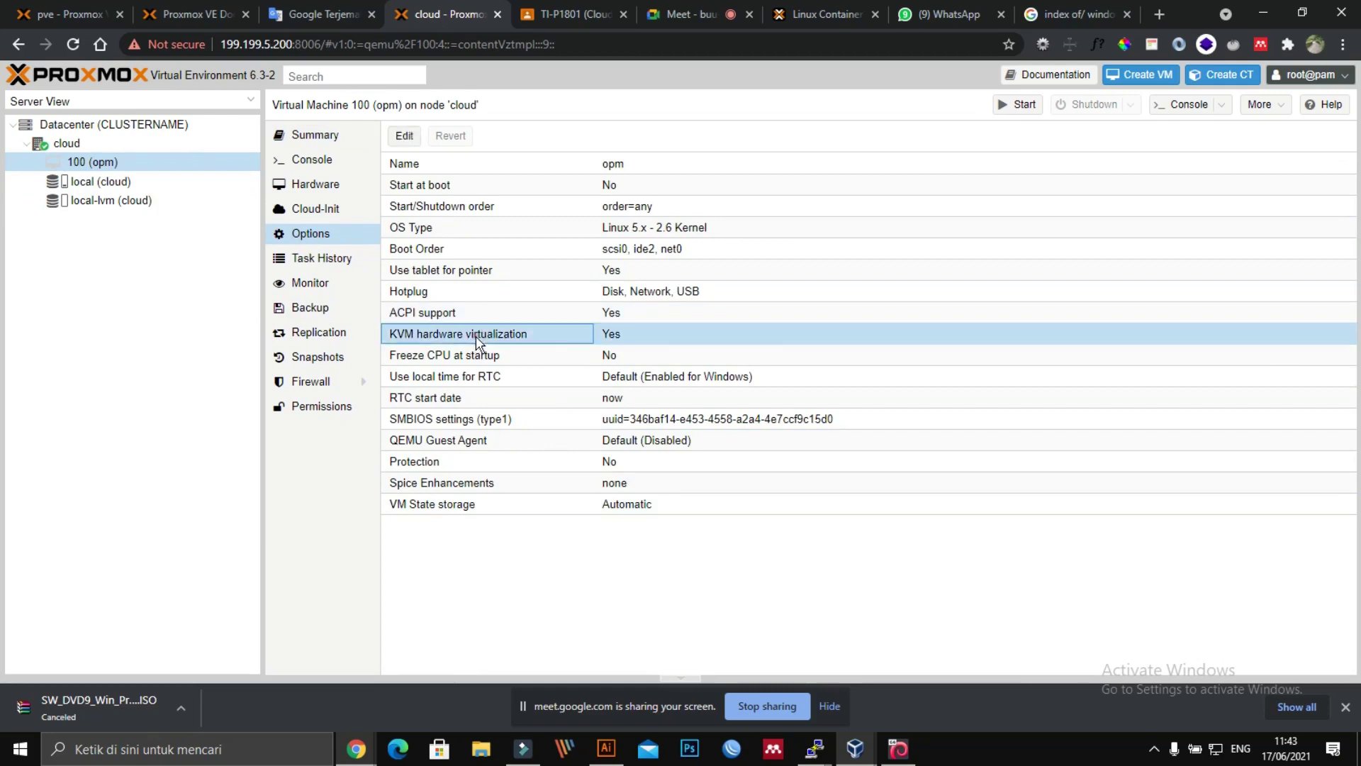
{"action": "left_click", "coordinate": [658, 369]}
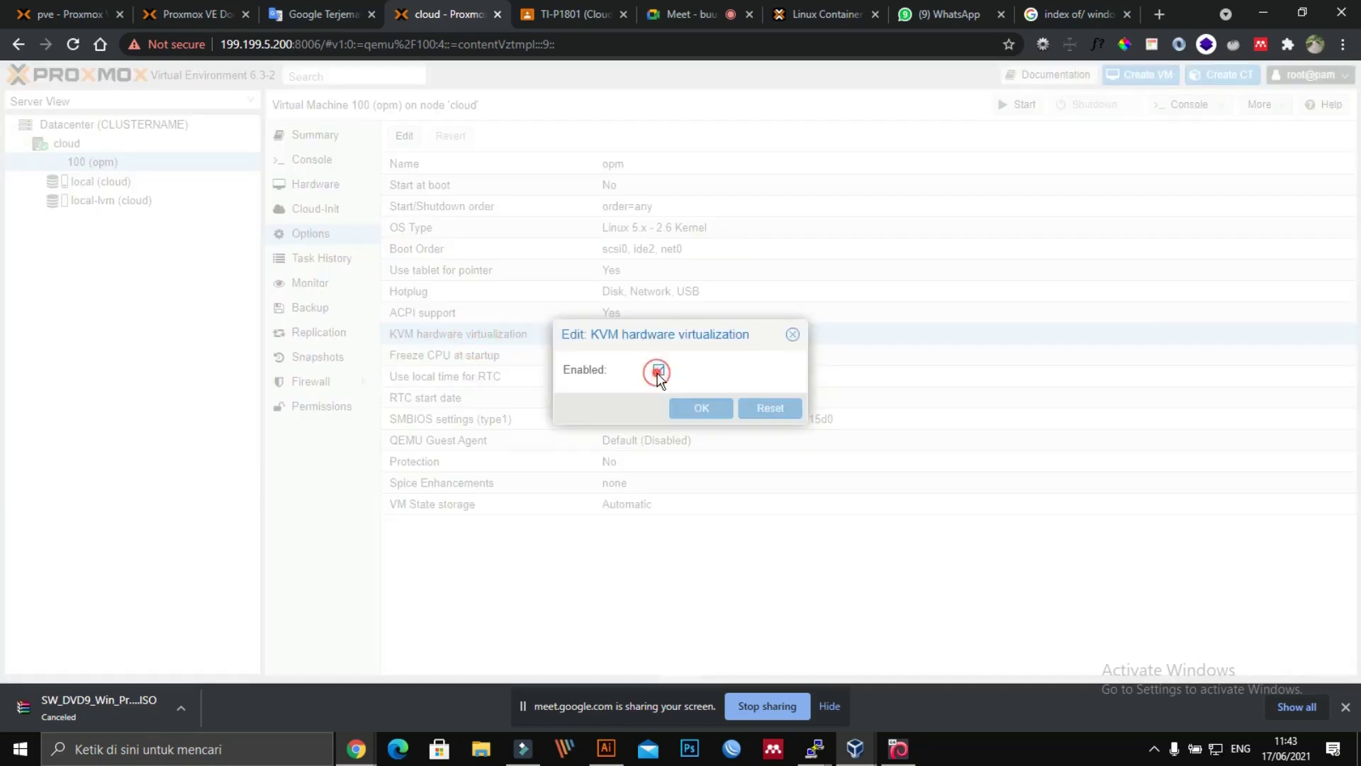
{"action": "left_click", "coordinate": [684, 413]}
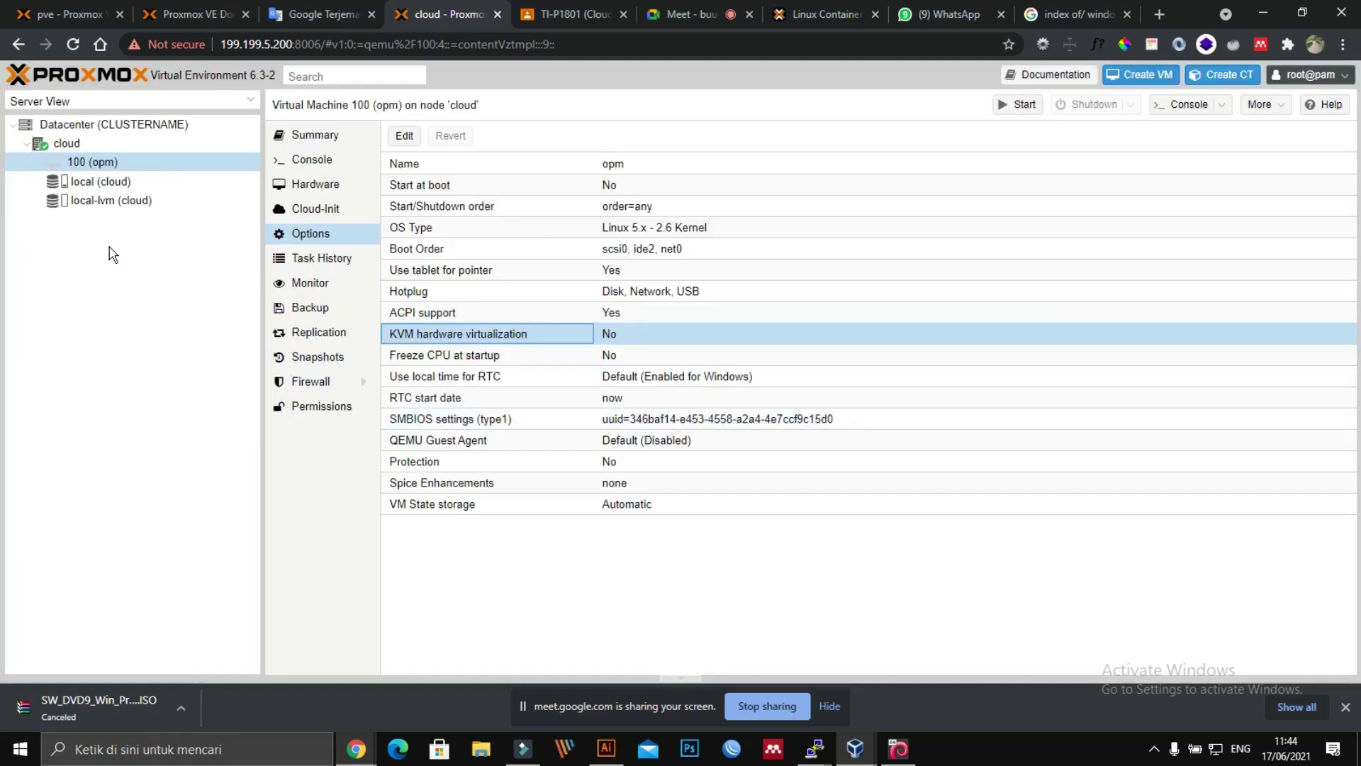
{"action": "right_click", "coordinate": [92, 162]}
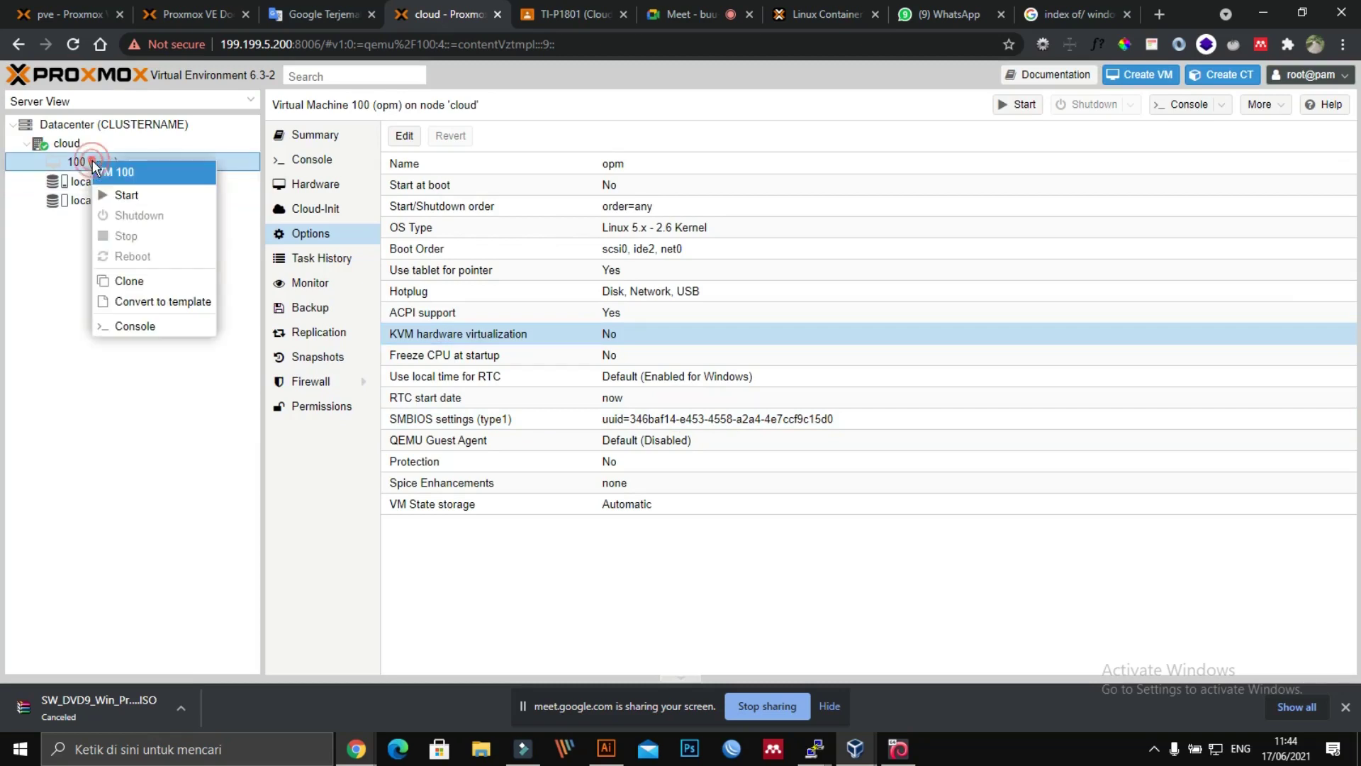
{"action": "left_click", "coordinate": [126, 195]}
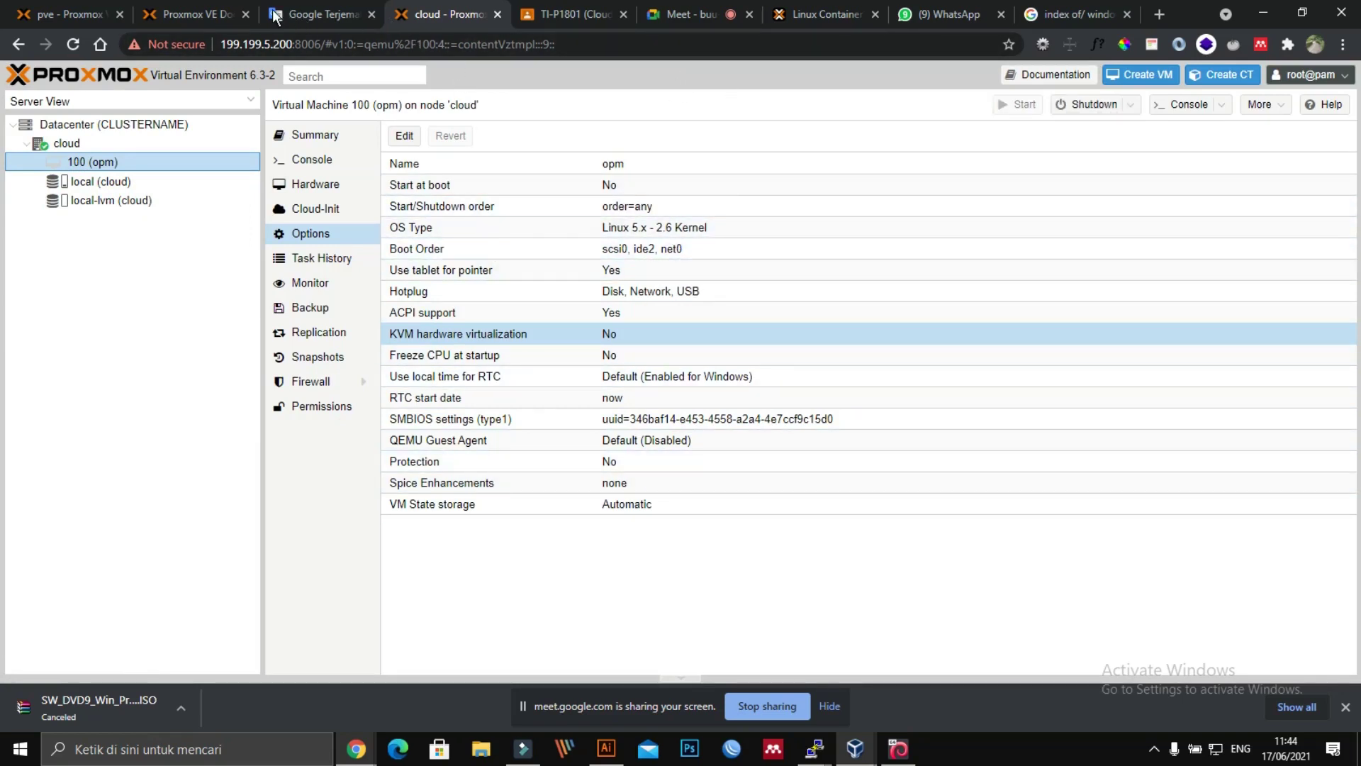
Step: Close the documentation page's find bar and select VM 119 (kalilinux) on the pve node
{"action": "left_click", "coordinate": [189, 14]}
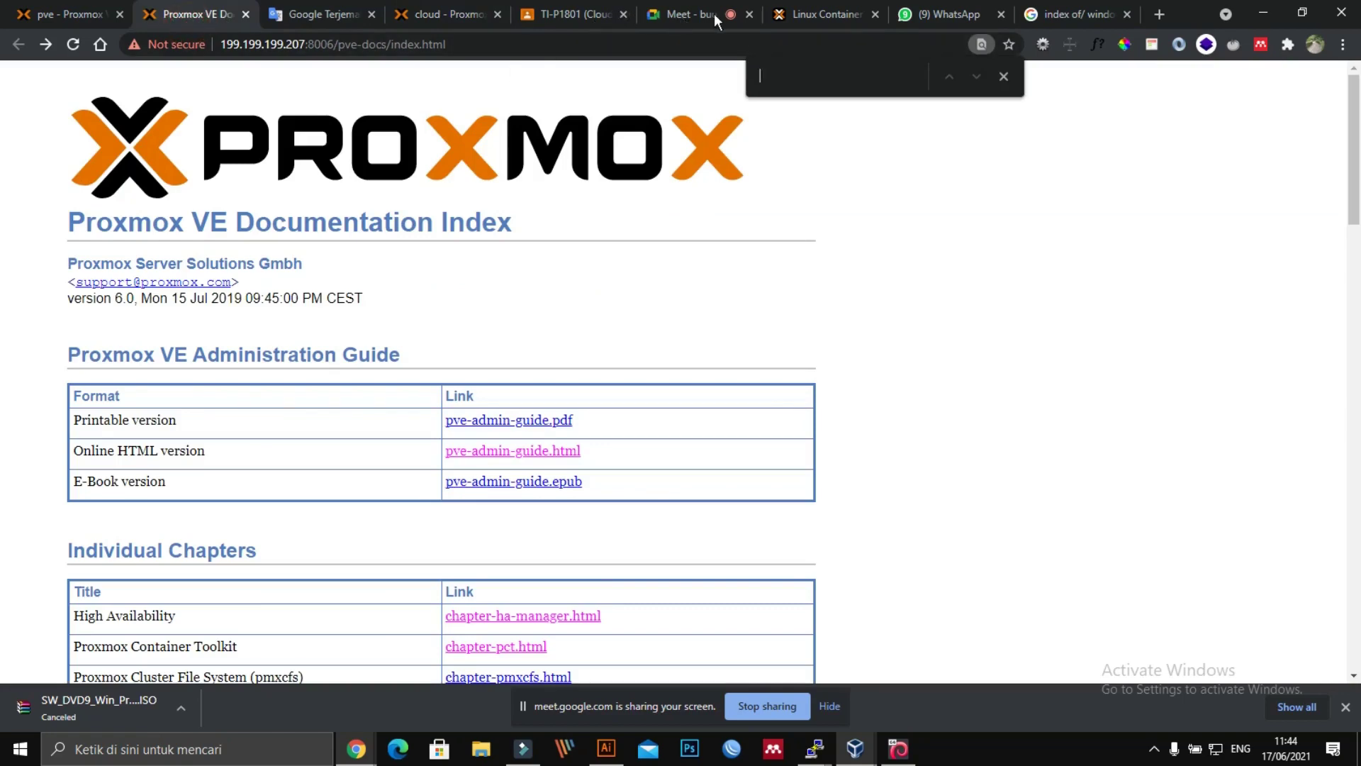
{"action": "left_click", "coordinate": [1004, 76]}
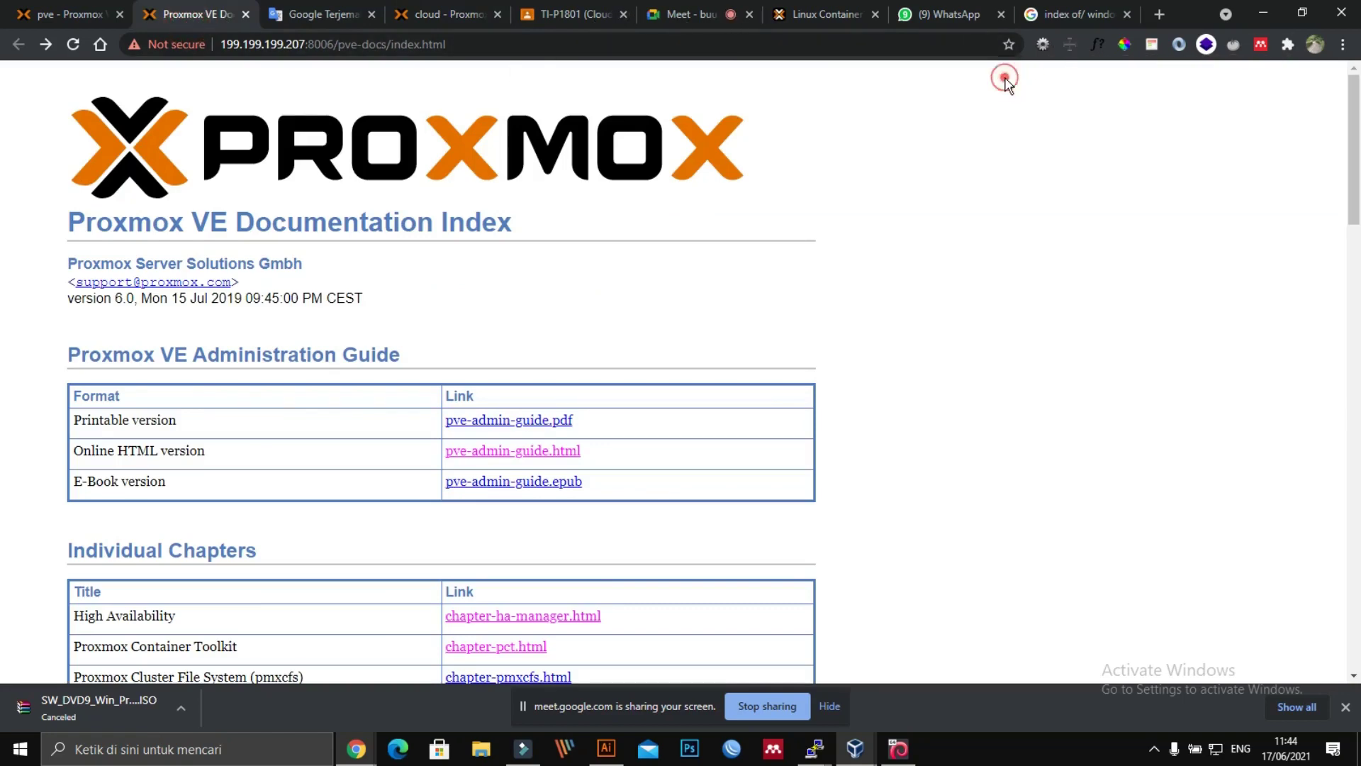
{"action": "left_click", "coordinate": [25, 14]}
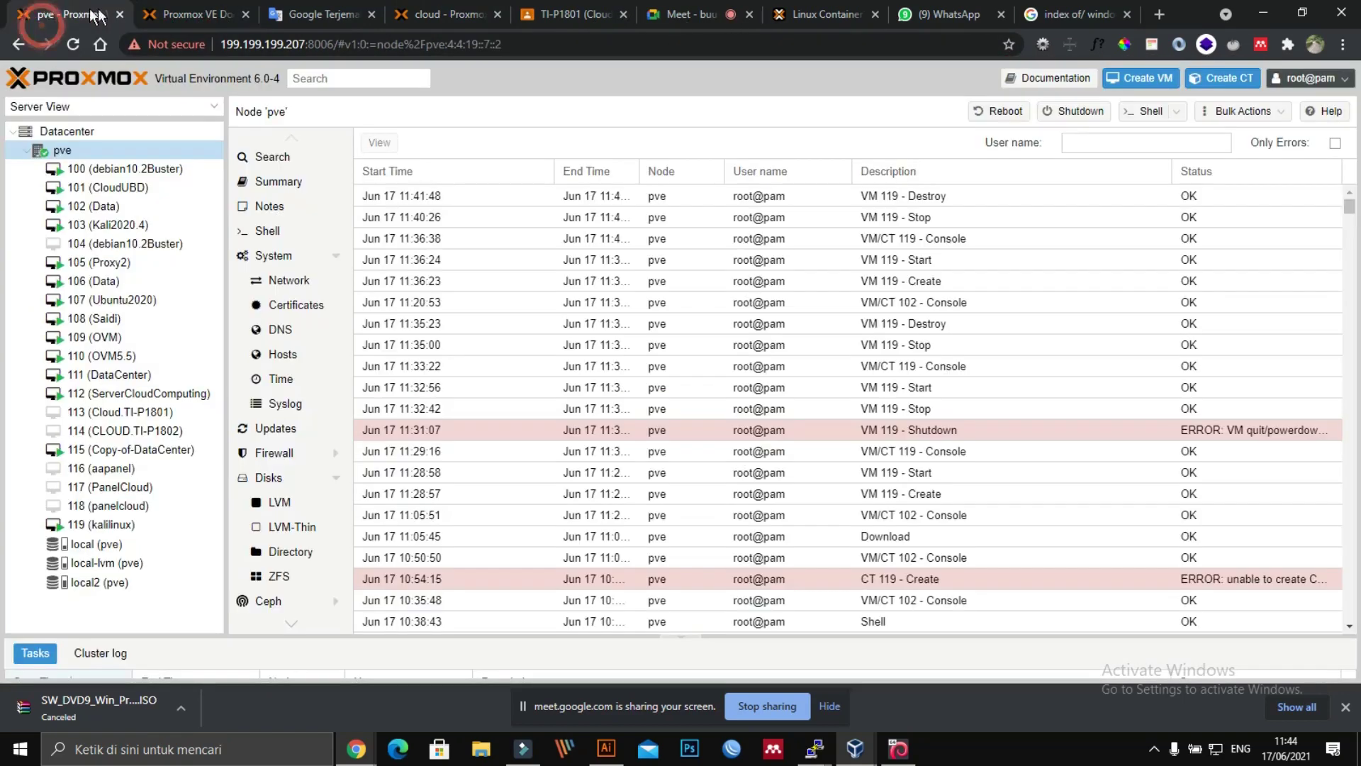
{"action": "left_click", "coordinate": [117, 524]}
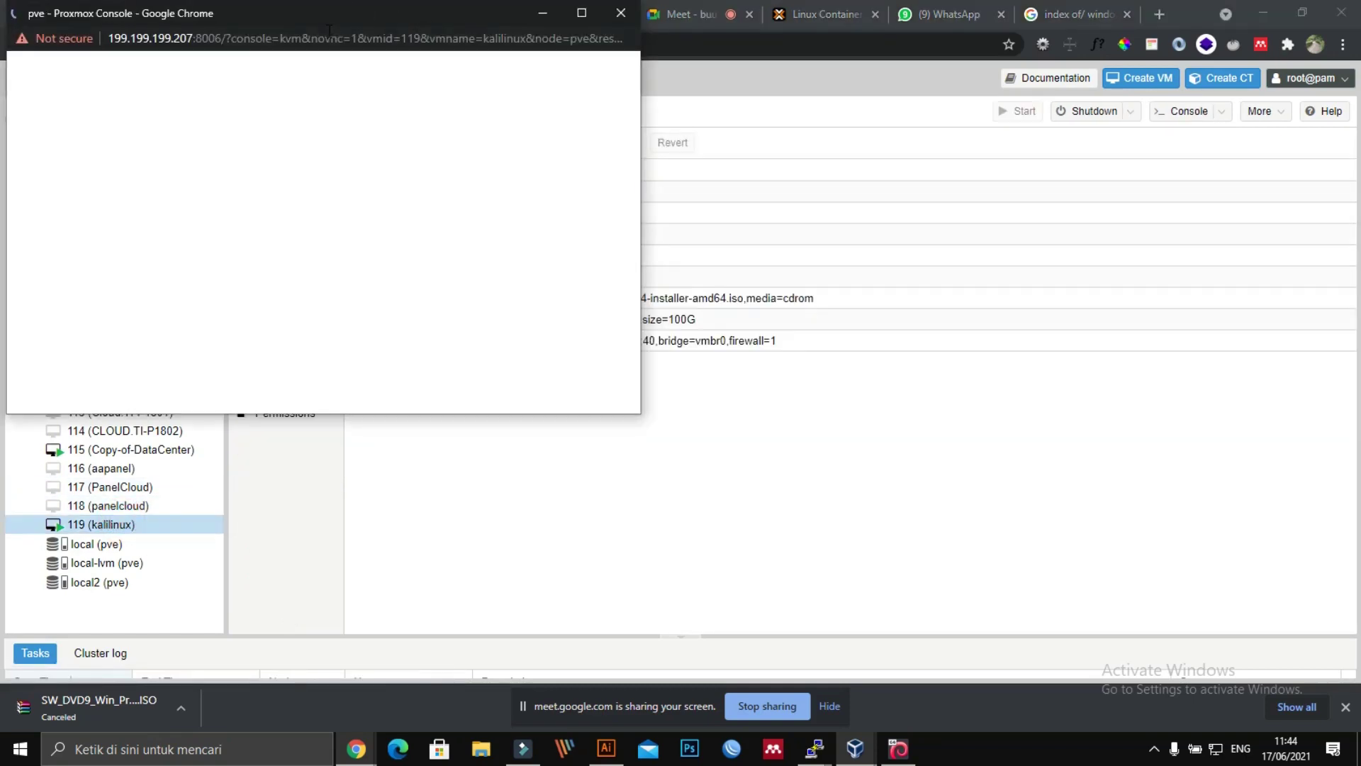
Step: Maximize VM 119's console and launch Kali Graphical install with English as the language
{"action": "left_click_drag", "start_coordinate": [313, 23], "coordinate": [429, 40]}
{"action": "left_click_drag", "start_coordinate": [528, 45], "coordinate": [693, 87]}
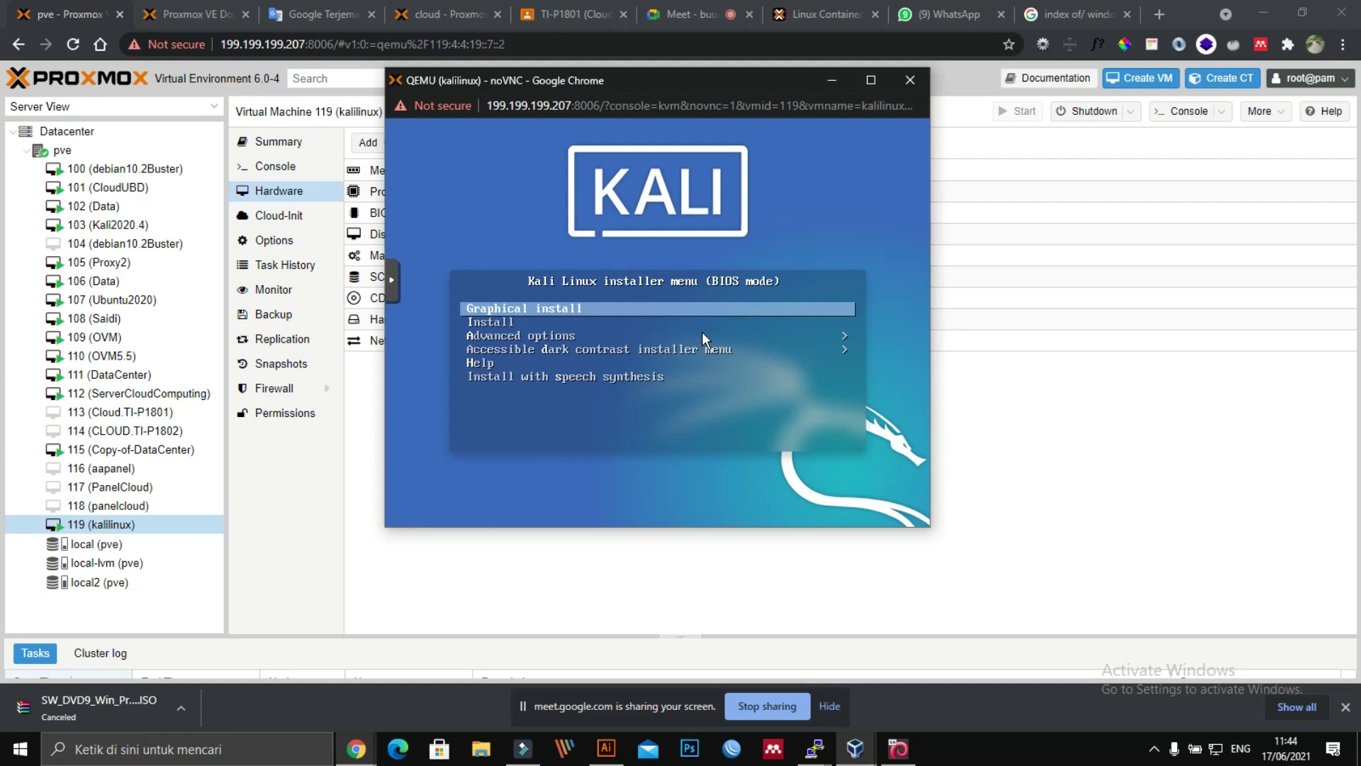
{"action": "left_click", "coordinate": [872, 79]}
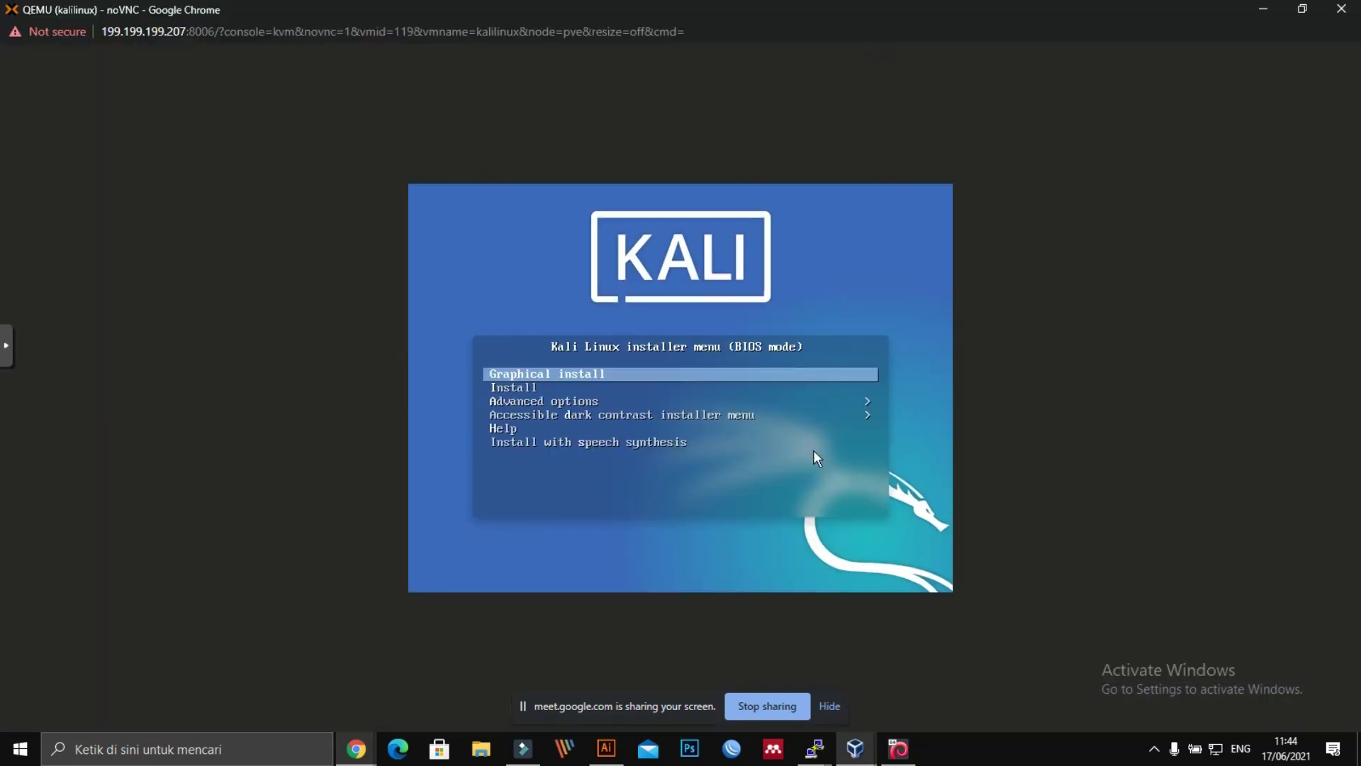
{"action": "left_click", "coordinate": [575, 373]}
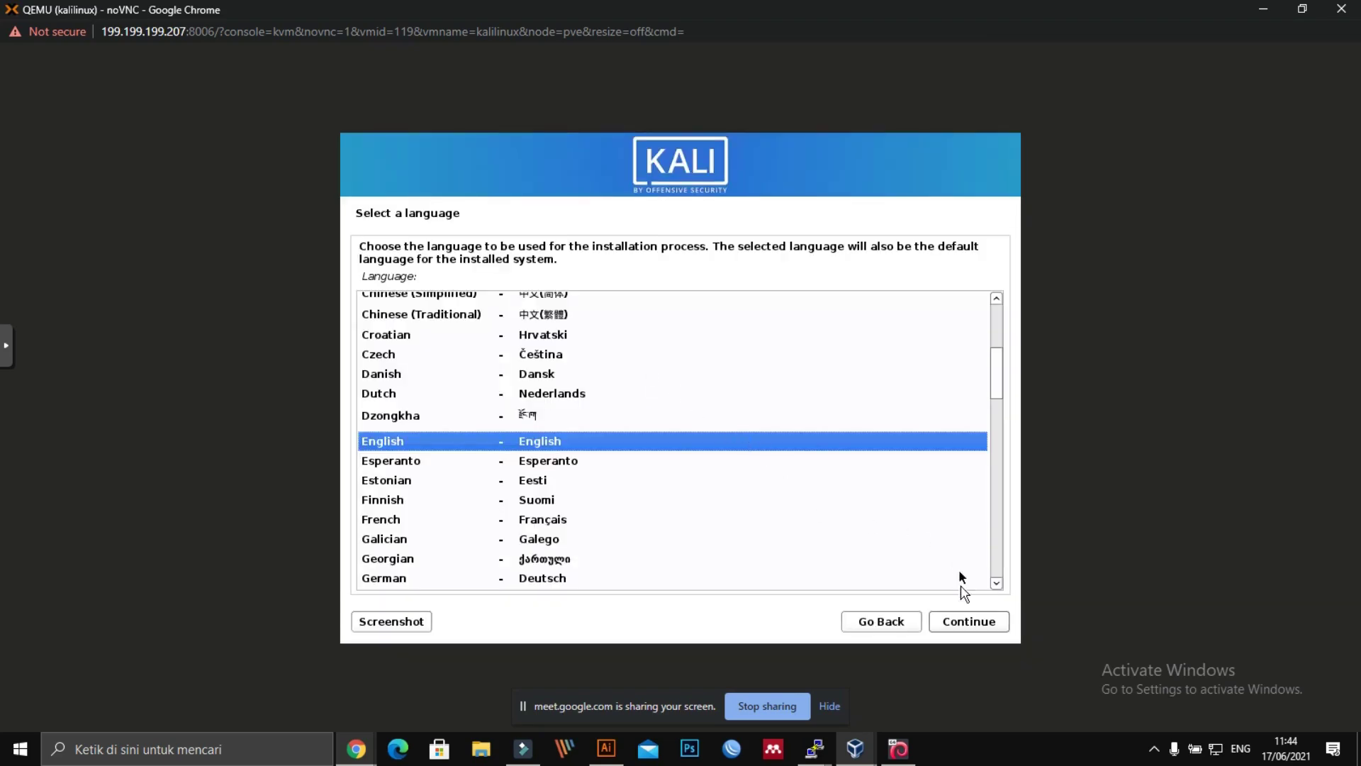
{"action": "left_click", "coordinate": [964, 622]}
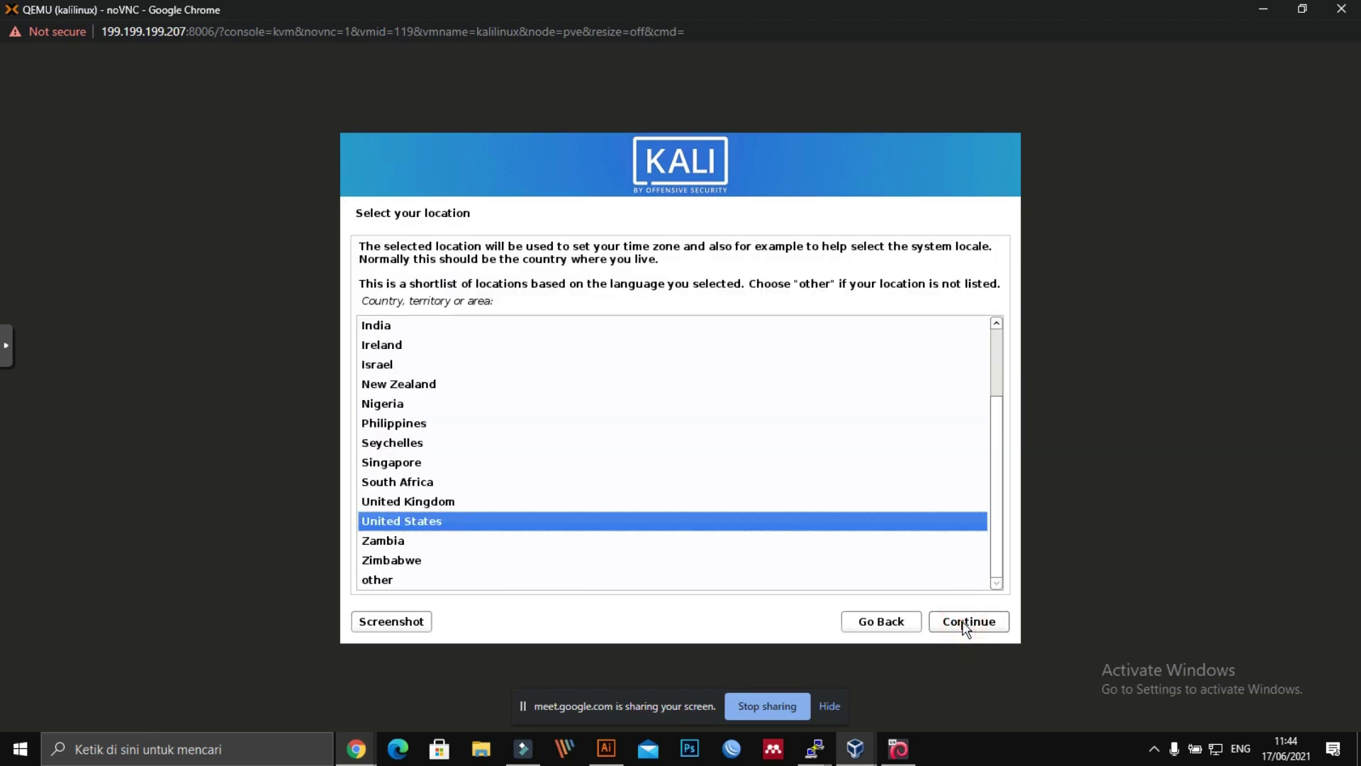
Step: Continue the Kali installer with United States location and the American English keymap
{"action": "left_click", "coordinate": [964, 624]}
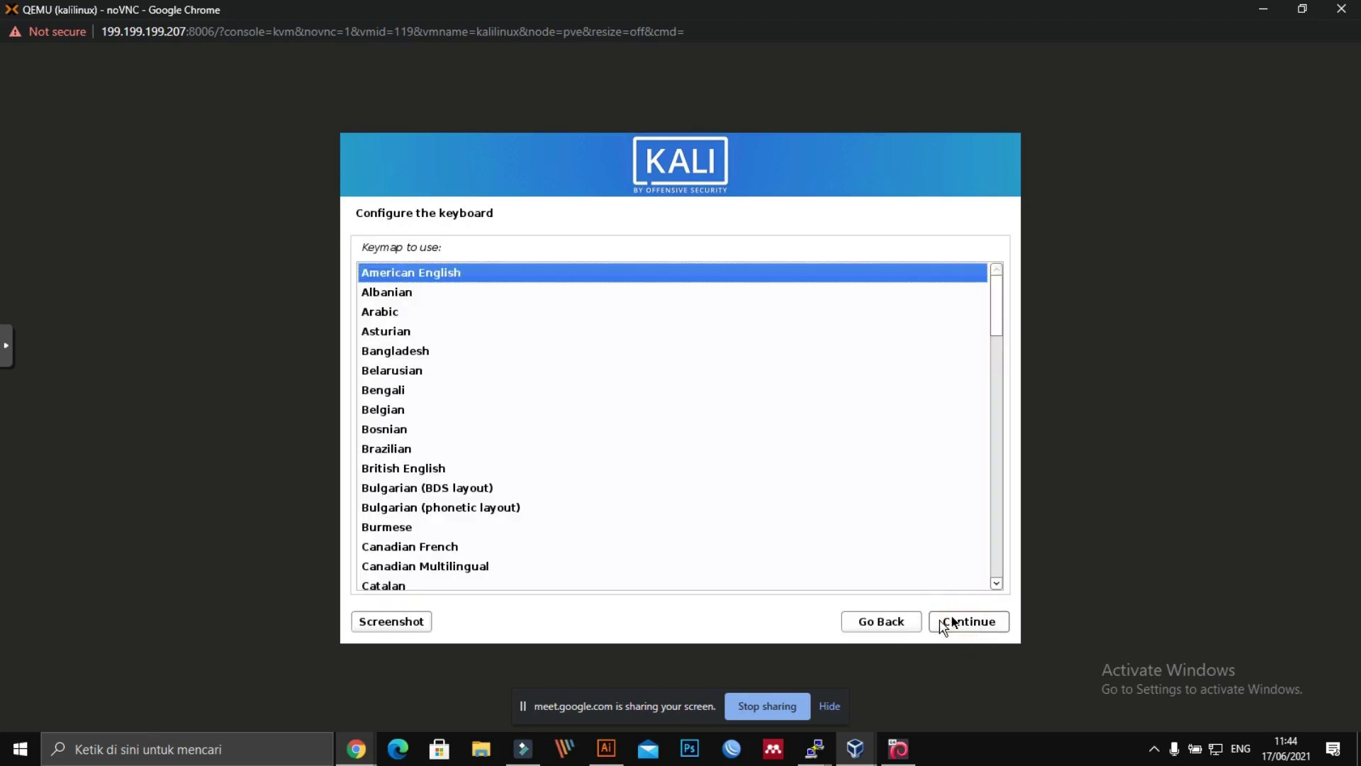
{"action": "left_click", "coordinate": [902, 623]}
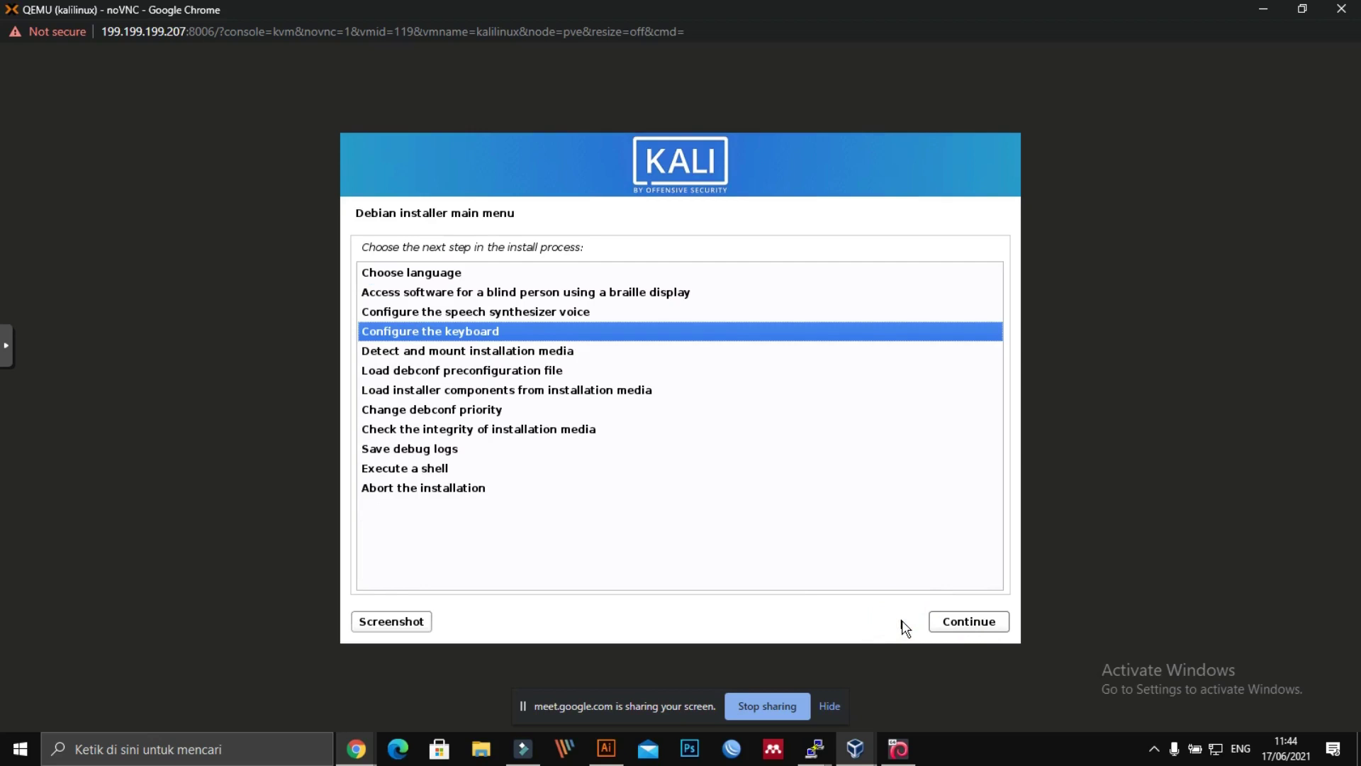
{"action": "left_click", "coordinate": [905, 627]}
{"action": "left_click", "coordinate": [968, 625]}
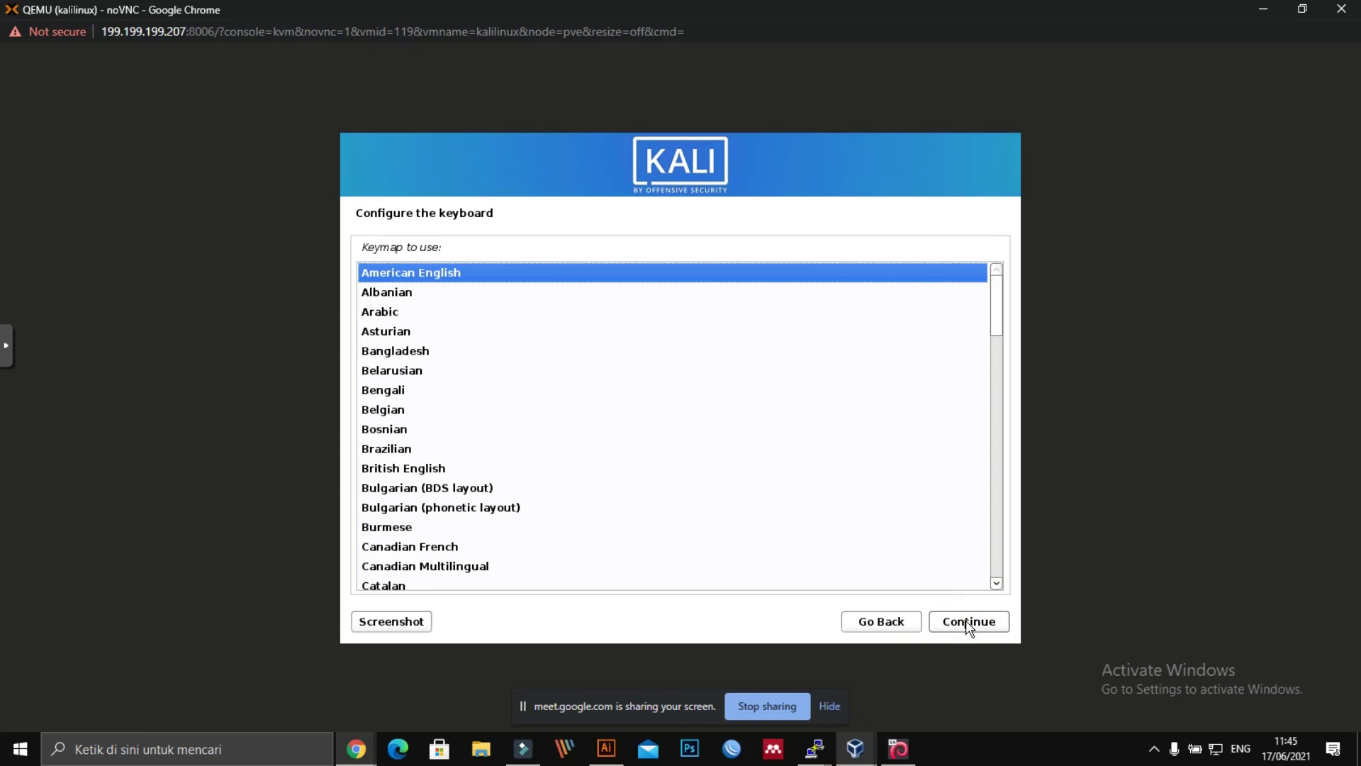
{"action": "left_click", "coordinate": [968, 625]}
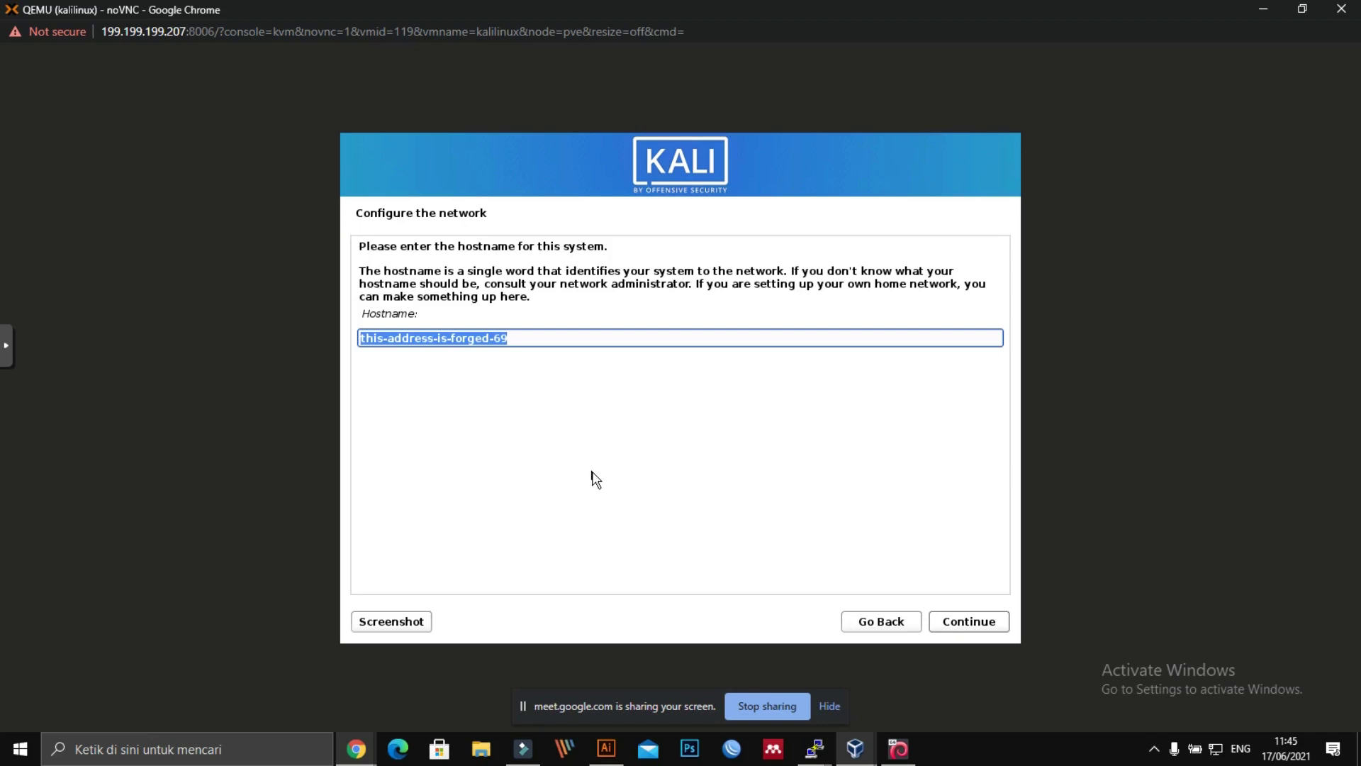
Step: Enter kaliubd as the Kali hostname and continue with an empty domain name
{"action": "type", "text": "kali"}
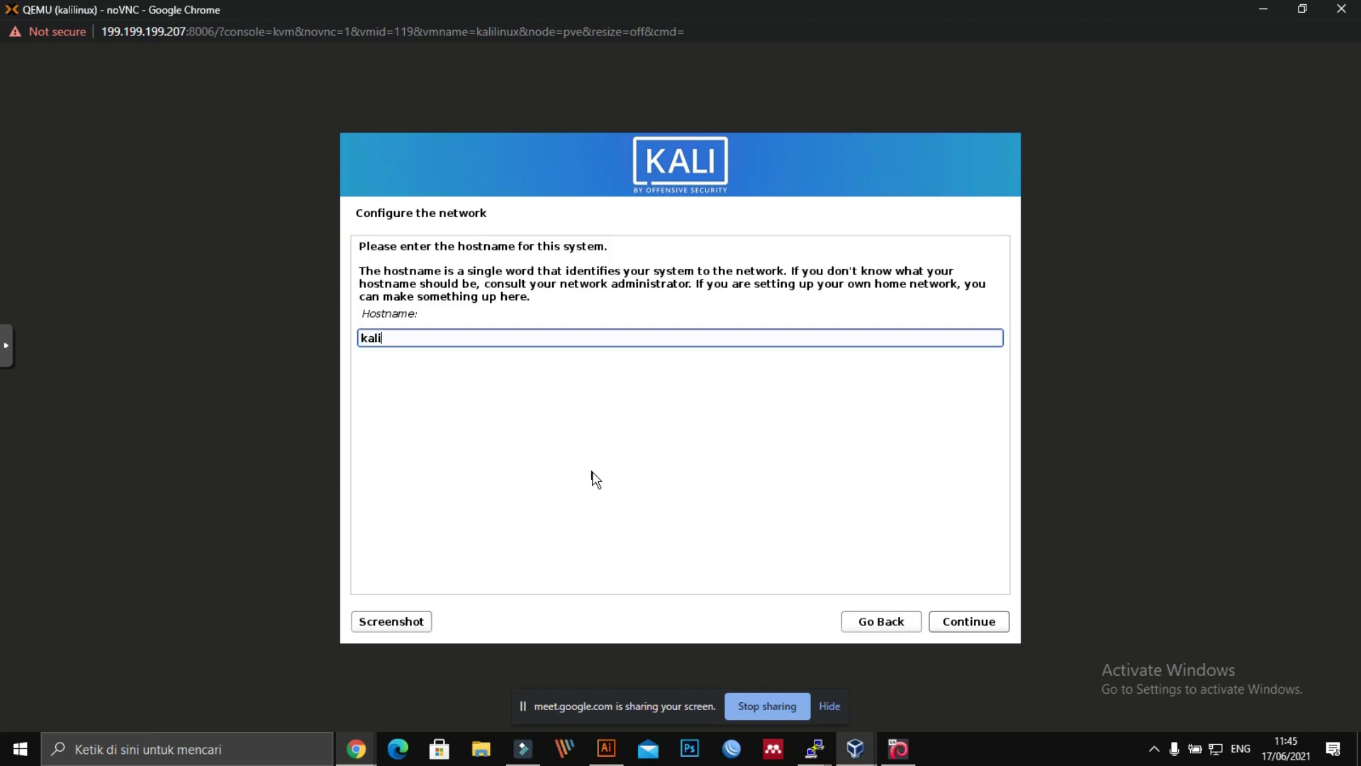
{"action": "type", "text": "bd"}
{"action": "key", "text": "BackSpace"}
{"action": "key", "text": "BackSpace"}
{"action": "type", "text": "ubd"}
{"action": "left_click", "coordinate": [952, 622]}
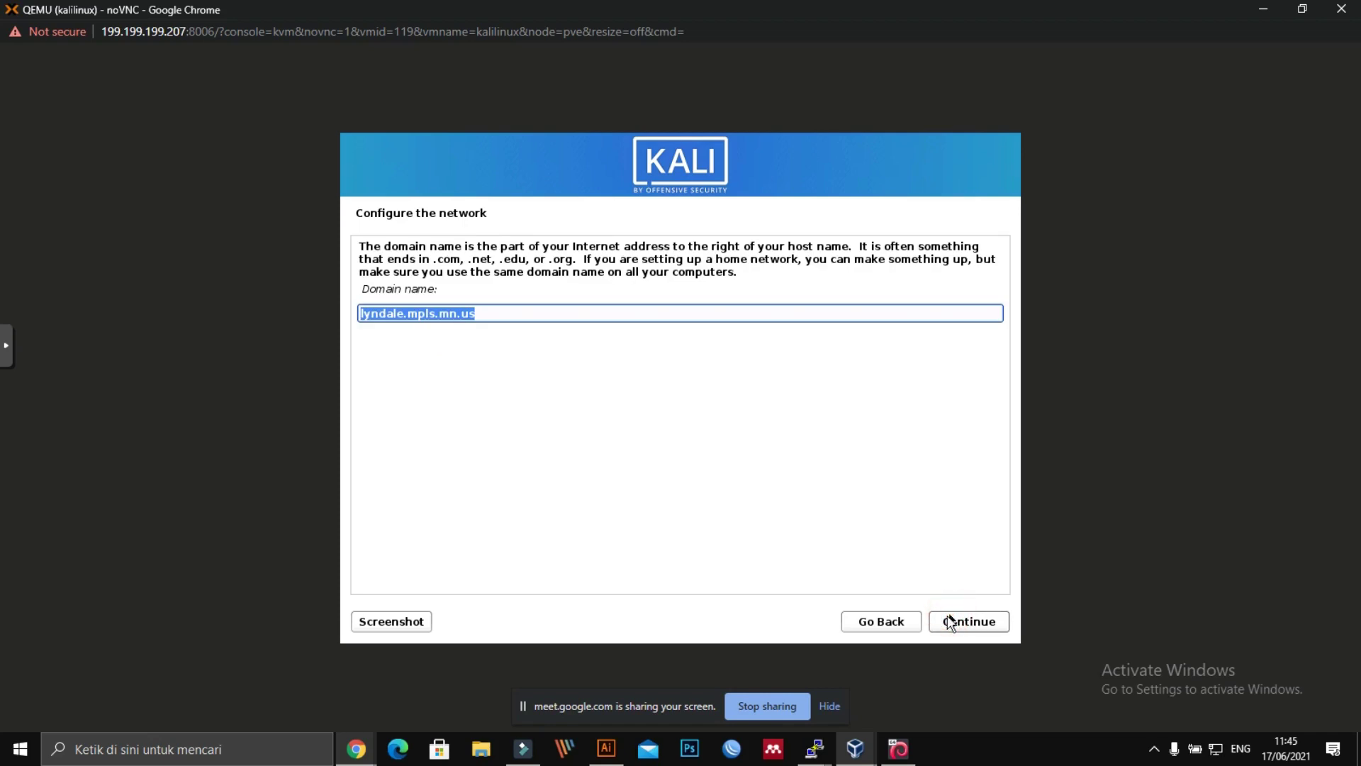
{"action": "key", "text": "BackSpace"}
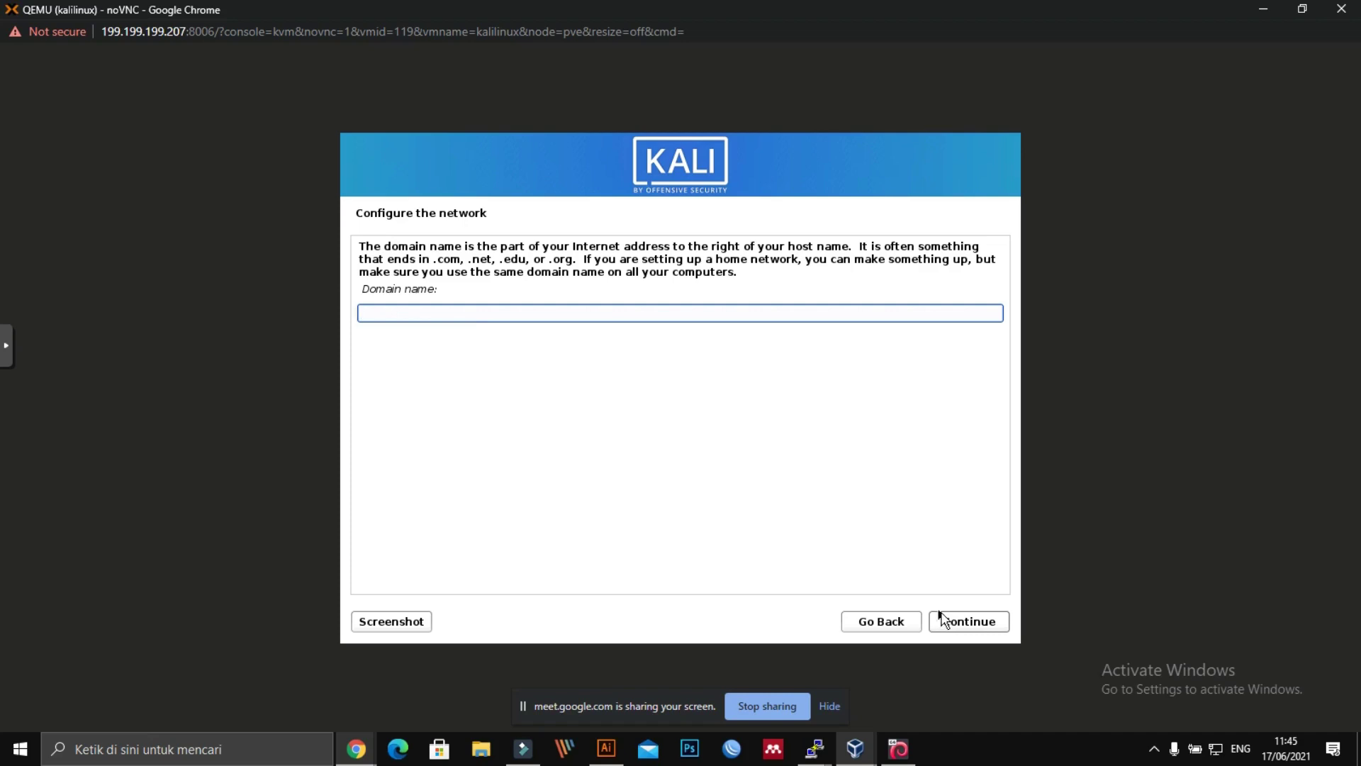
{"action": "left_click", "coordinate": [945, 621]}
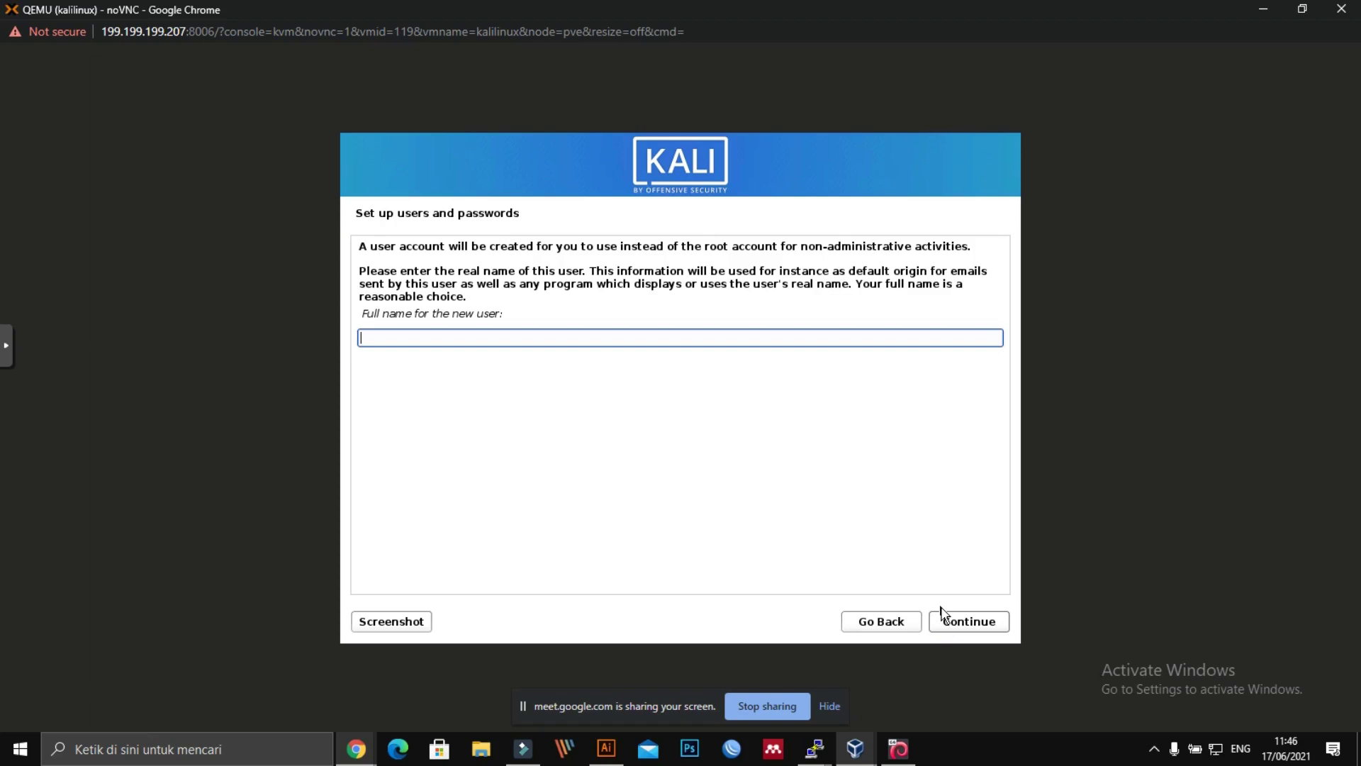
Step: Enter kaliubd as the new user's full name and accept the suggested username
{"action": "type", "text": "kaliubd"}
{"action": "left_click", "coordinate": [966, 621]}
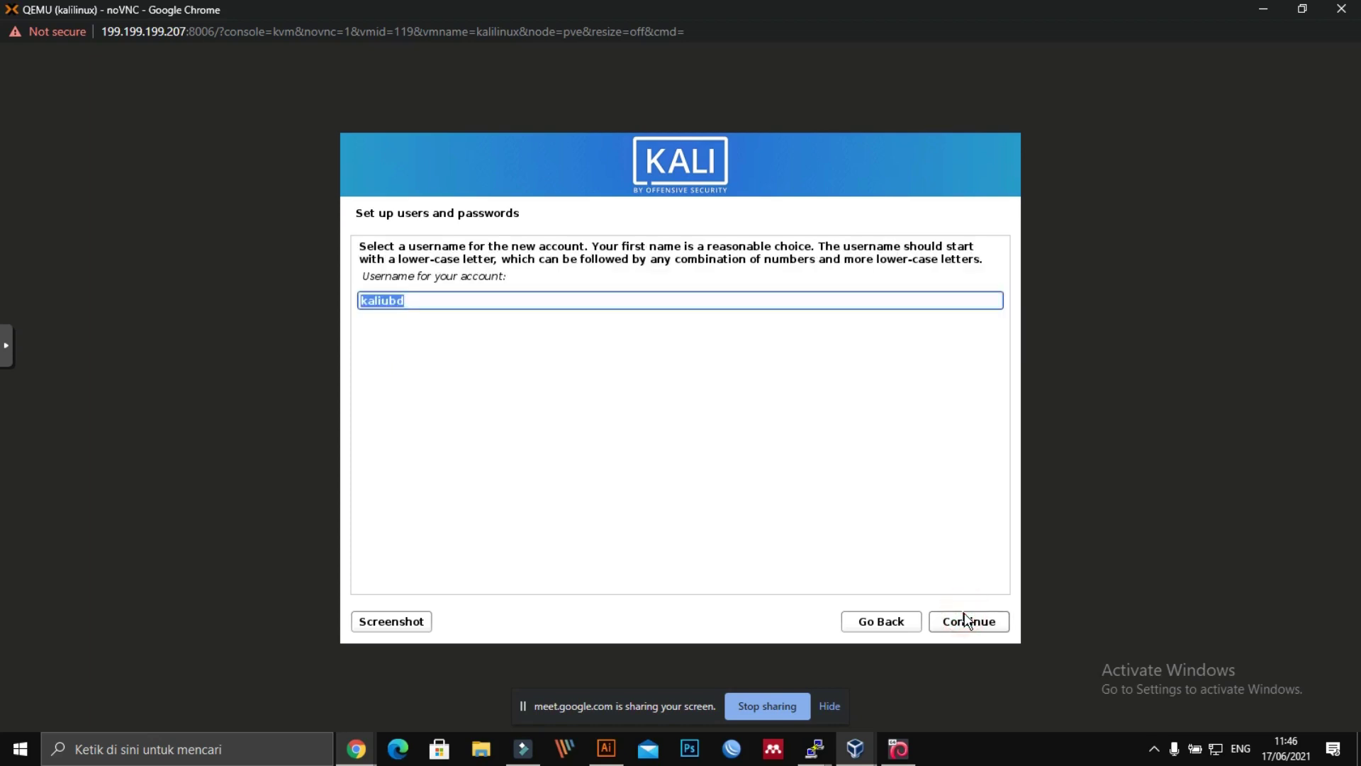
{"action": "left_click", "coordinate": [965, 620]}
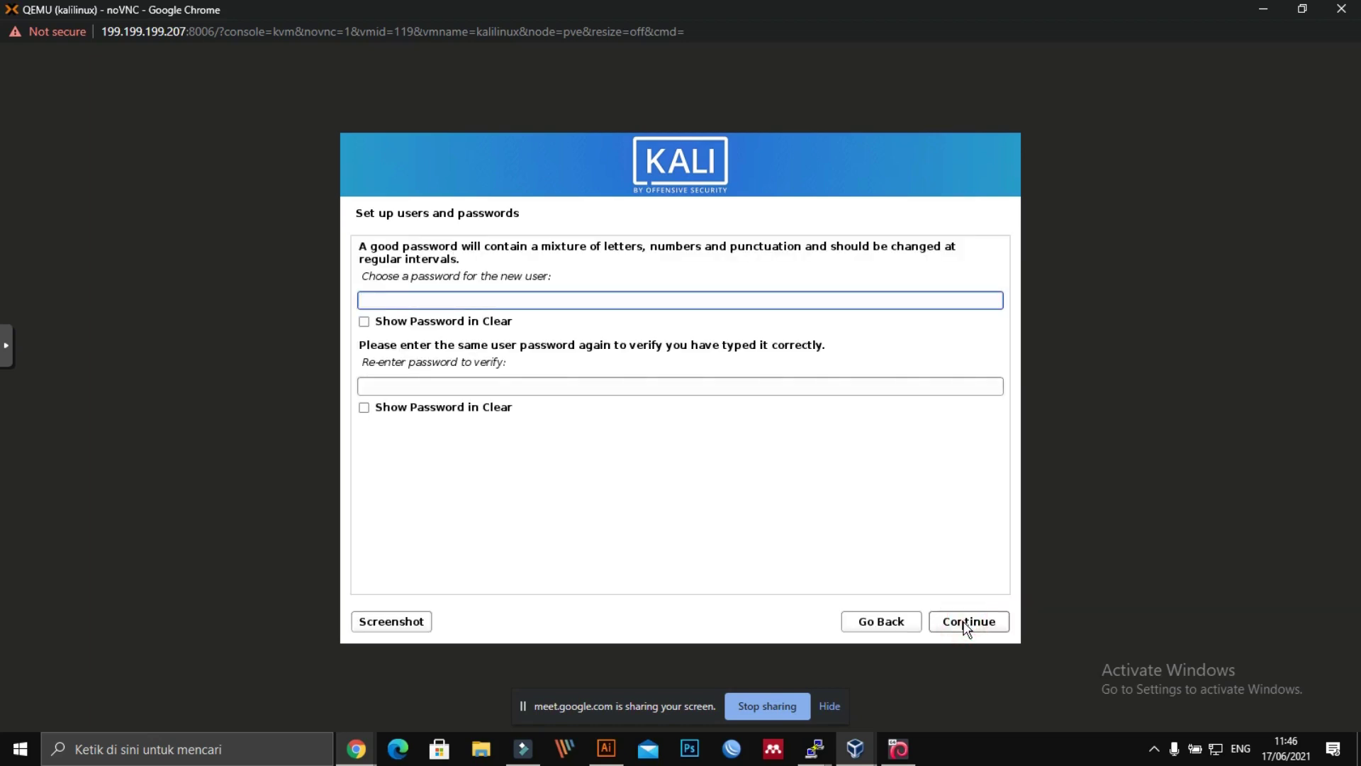
Step: Type the new user's password, re-enter it to confirm, and submit
{"action": "type", "text": "kalilinux123"}
{"action": "key", "text": "Tab"}
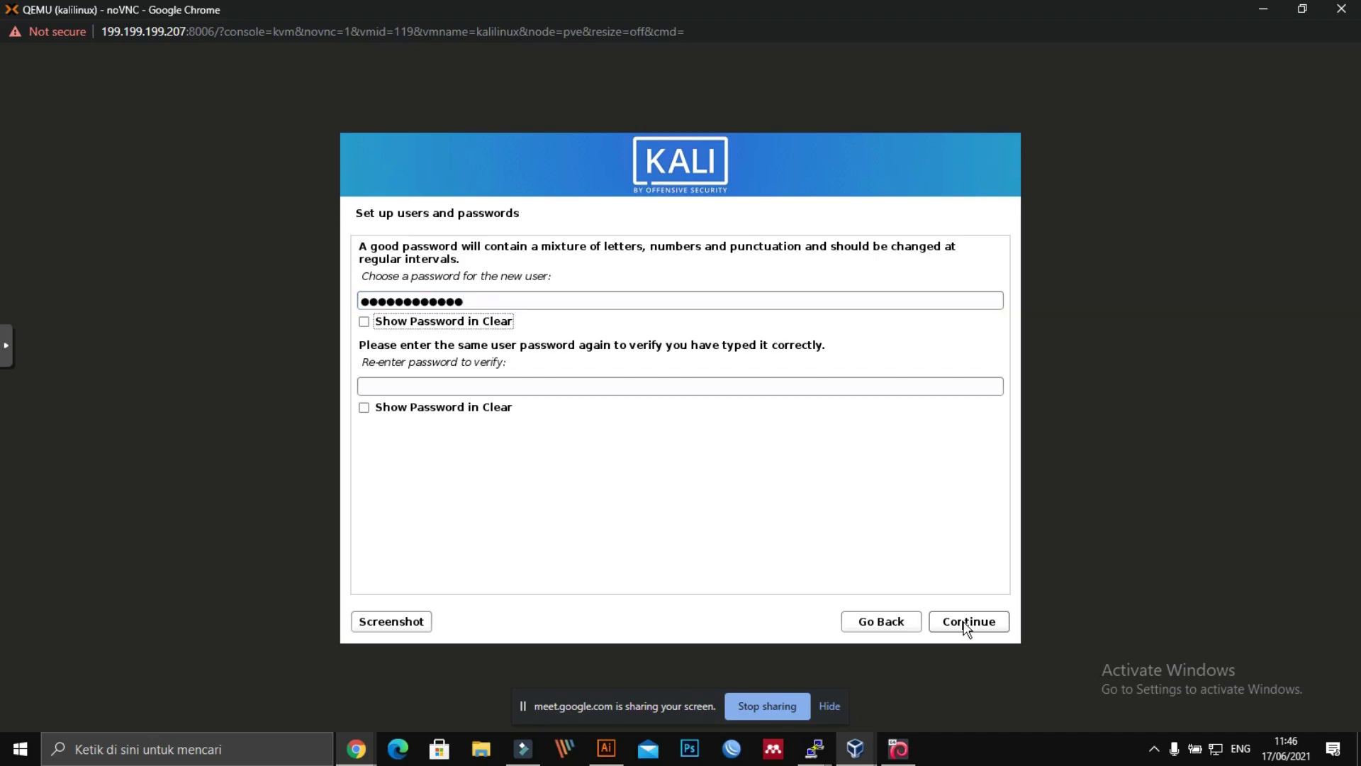
{"action": "key", "text": "Tab"}
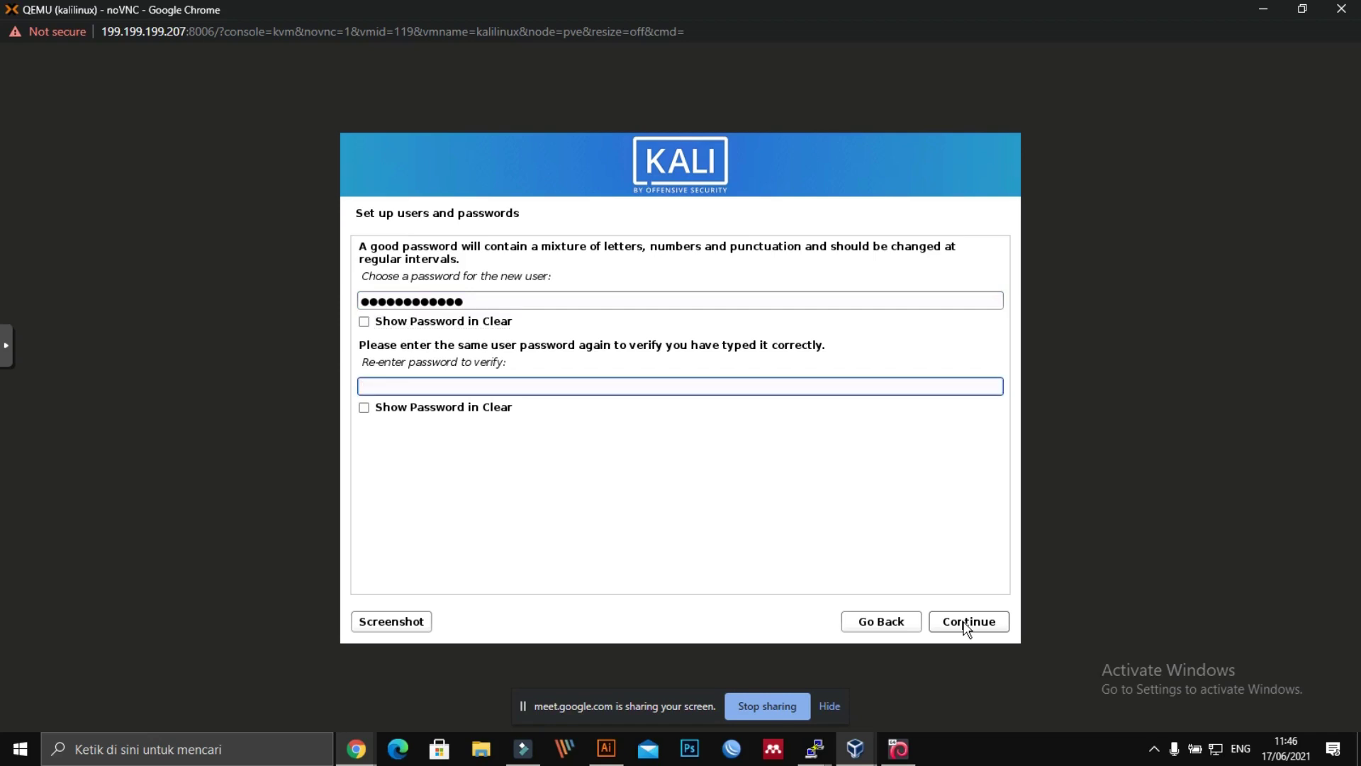
{"action": "type", "text": "kalilinux123"}
{"action": "left_click", "coordinate": [990, 627]}
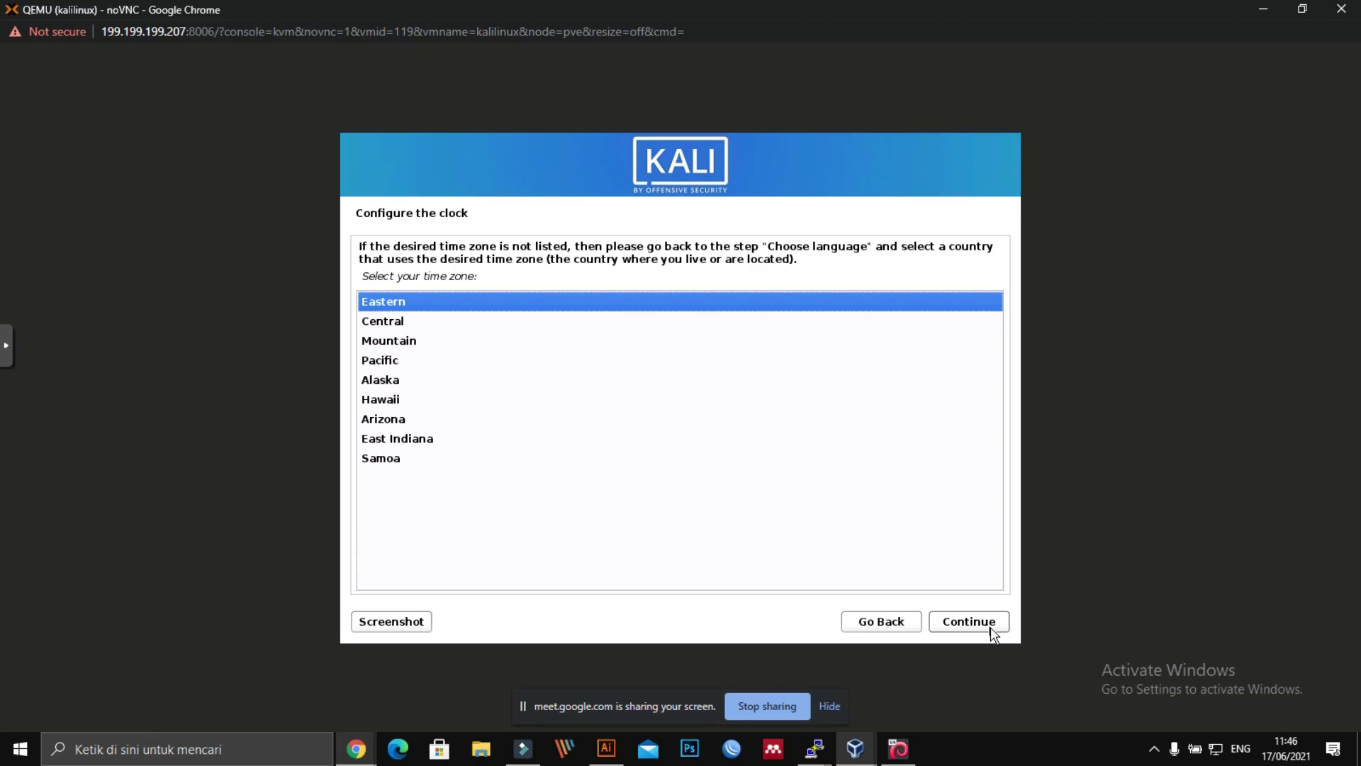
Step: Keep Eastern as the installer's time zone
{"action": "key", "text": "Down"}
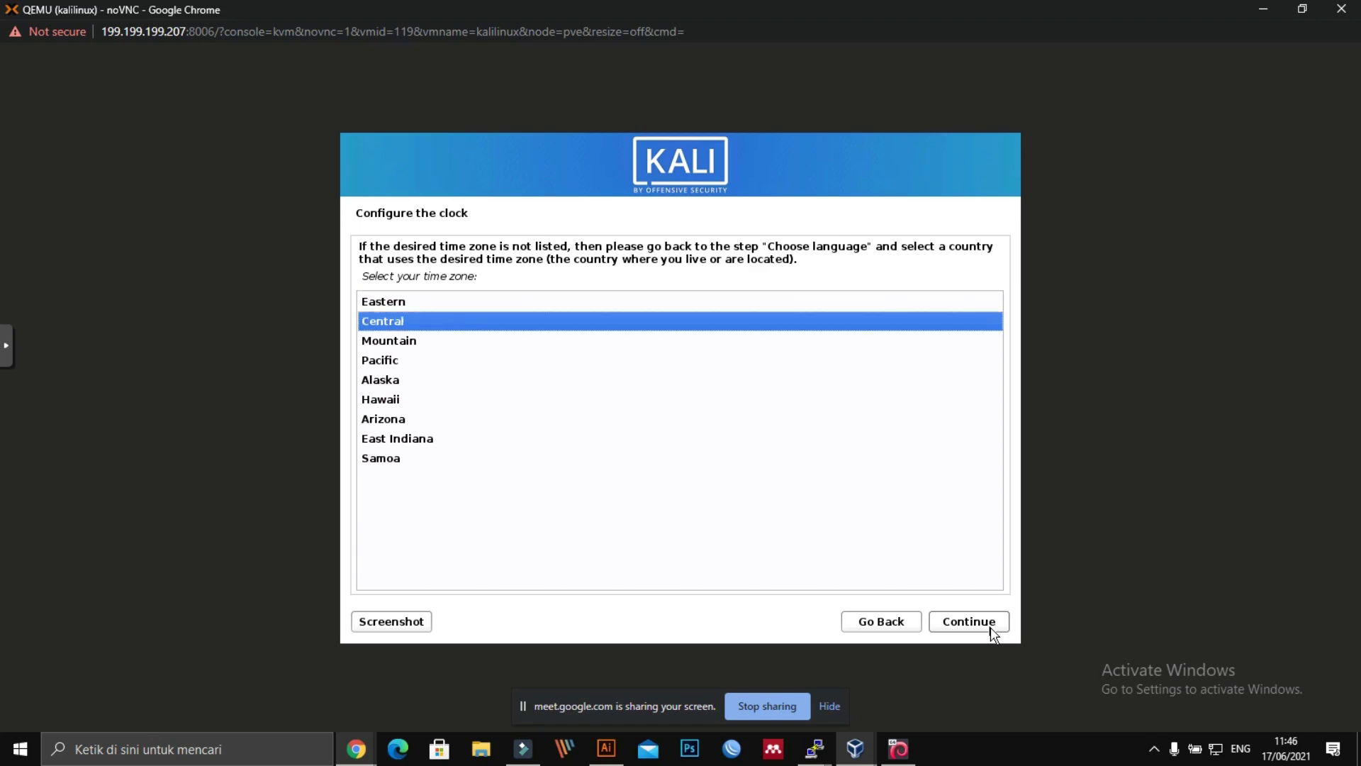
{"action": "key", "text": "Up"}
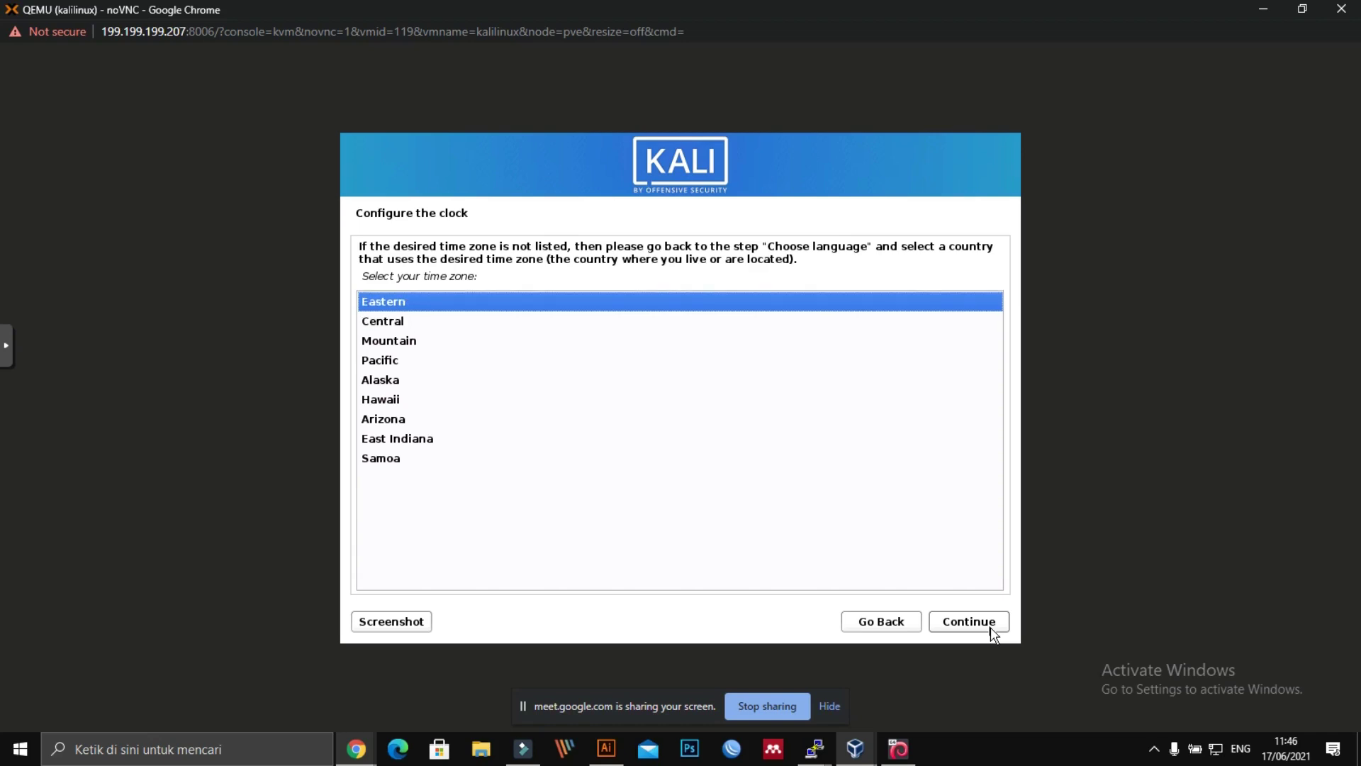
{"action": "left_click", "coordinate": [991, 628]}
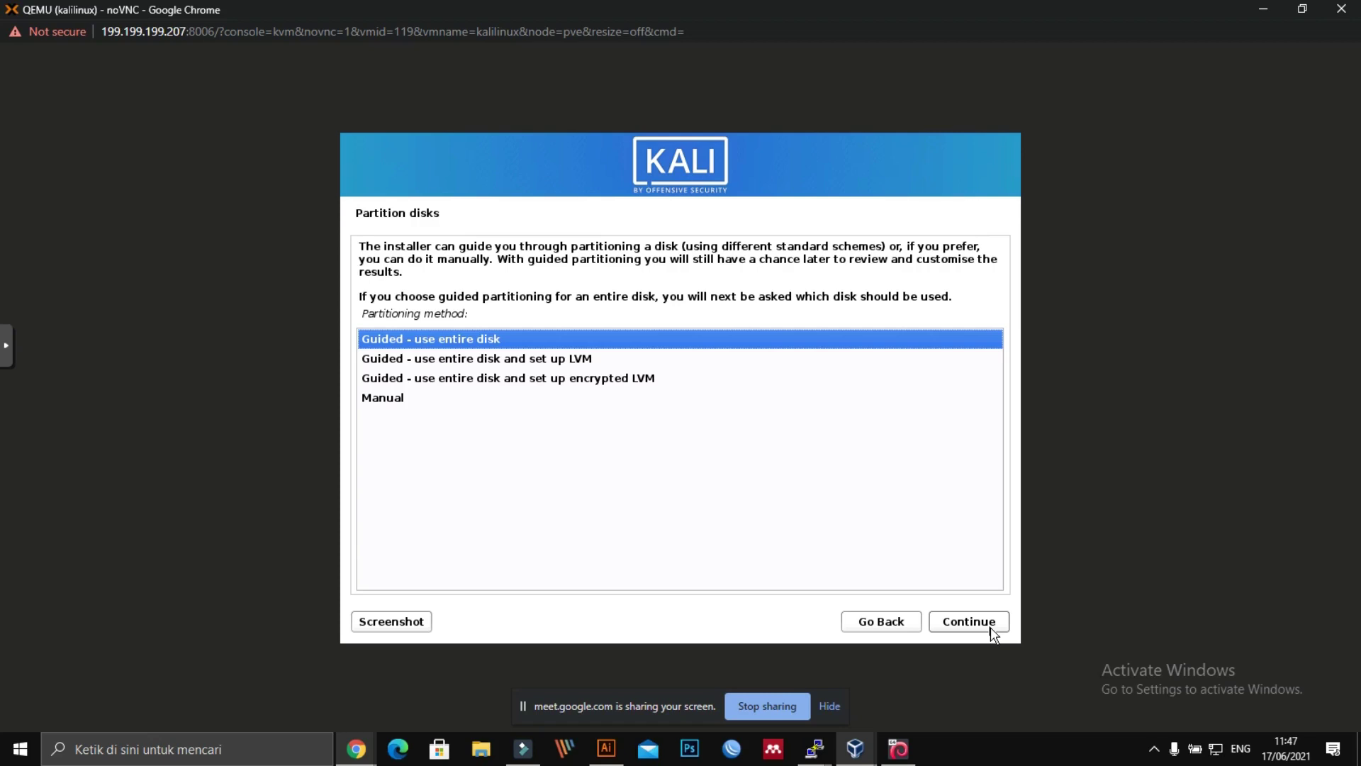
Step: Guided-partition the entire 107.4 GB SCSI3 disk with all files in one partition
{"action": "left_click", "coordinate": [990, 626]}
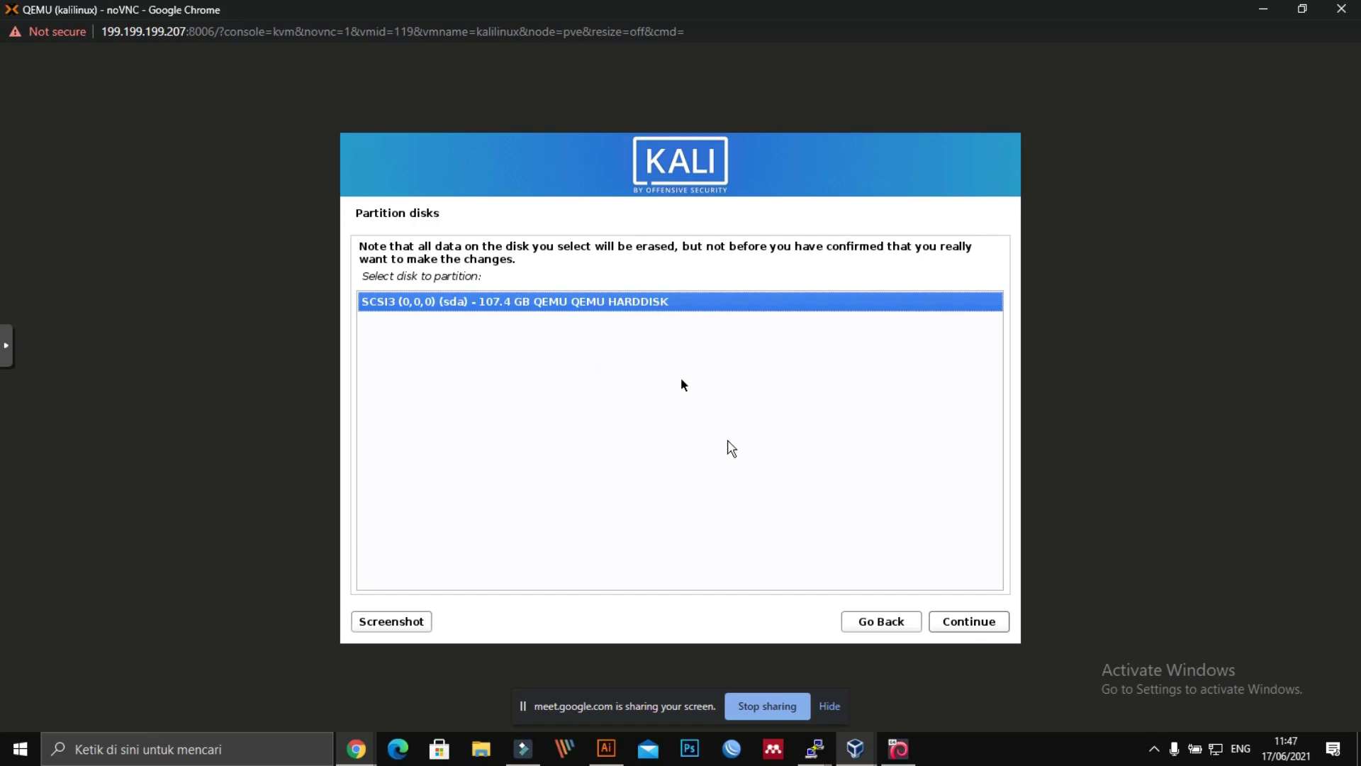
{"action": "left_click", "coordinate": [963, 624]}
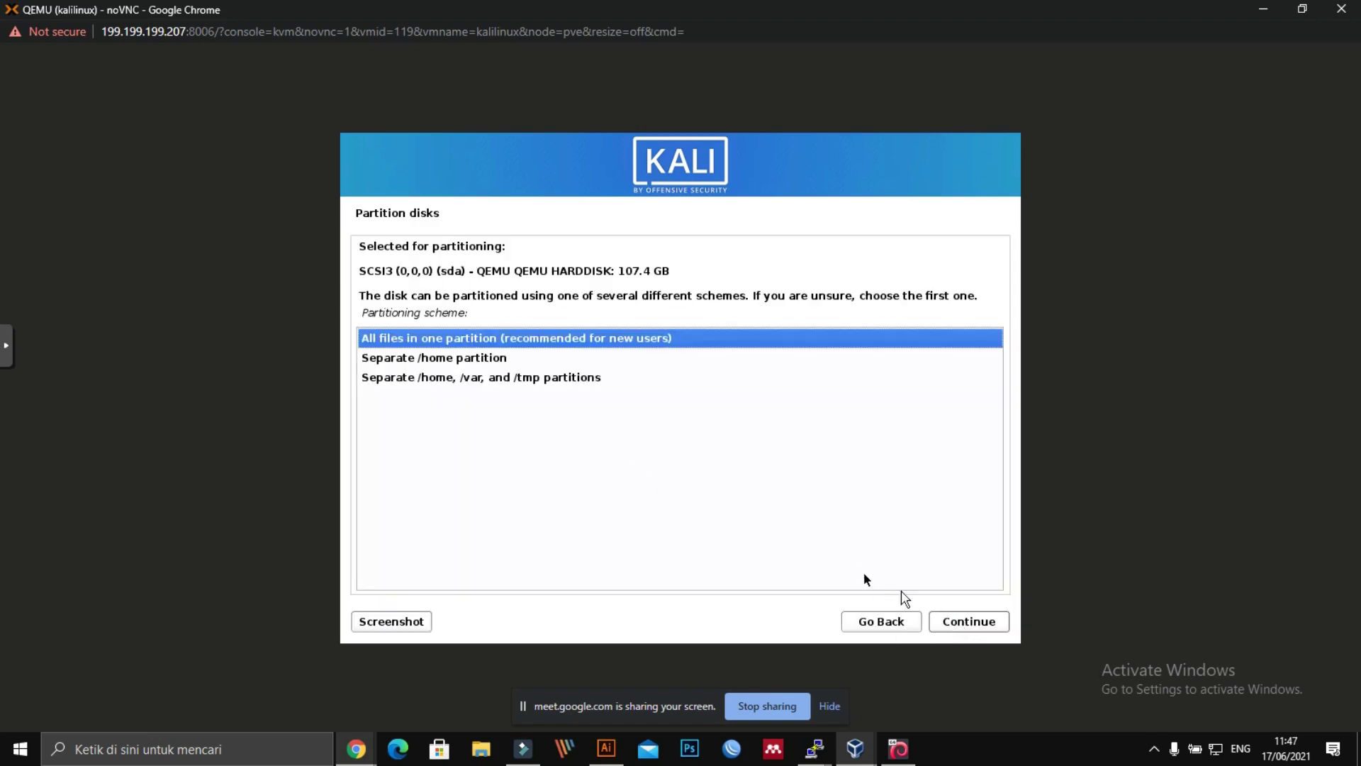
{"action": "left_click", "coordinate": [935, 620]}
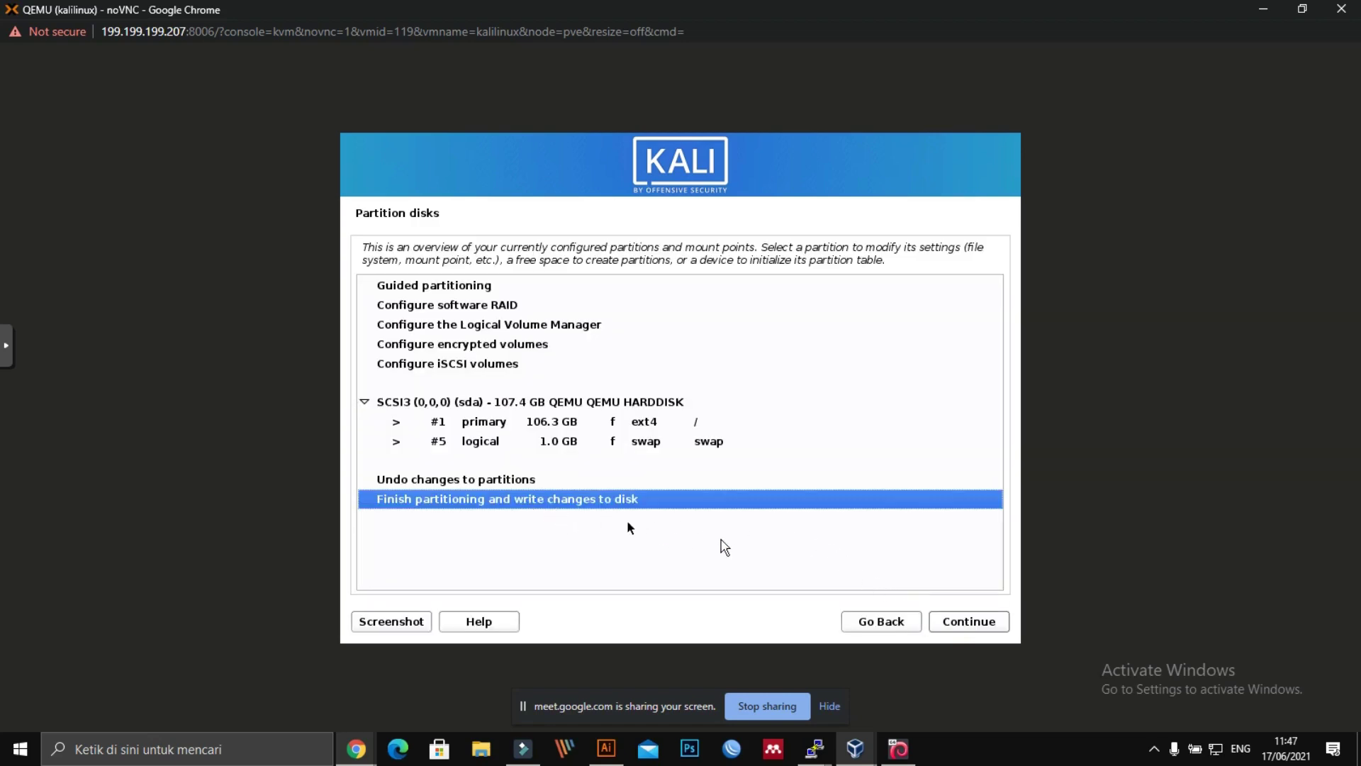
{"action": "left_click", "coordinate": [941, 622]}
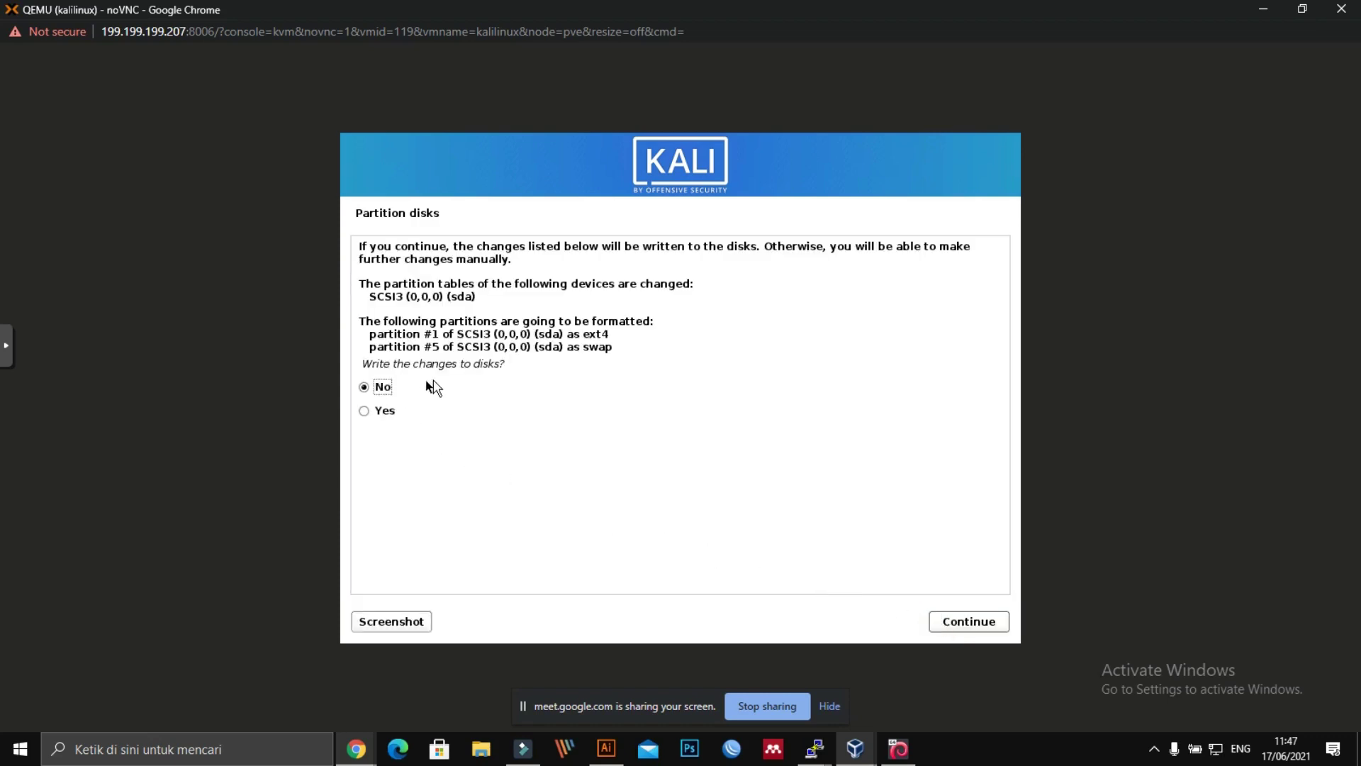
Step: Choose Yes to write the partition changes to disk and continue
{"action": "left_click", "coordinate": [383, 411]}
{"action": "left_click", "coordinate": [955, 622]}
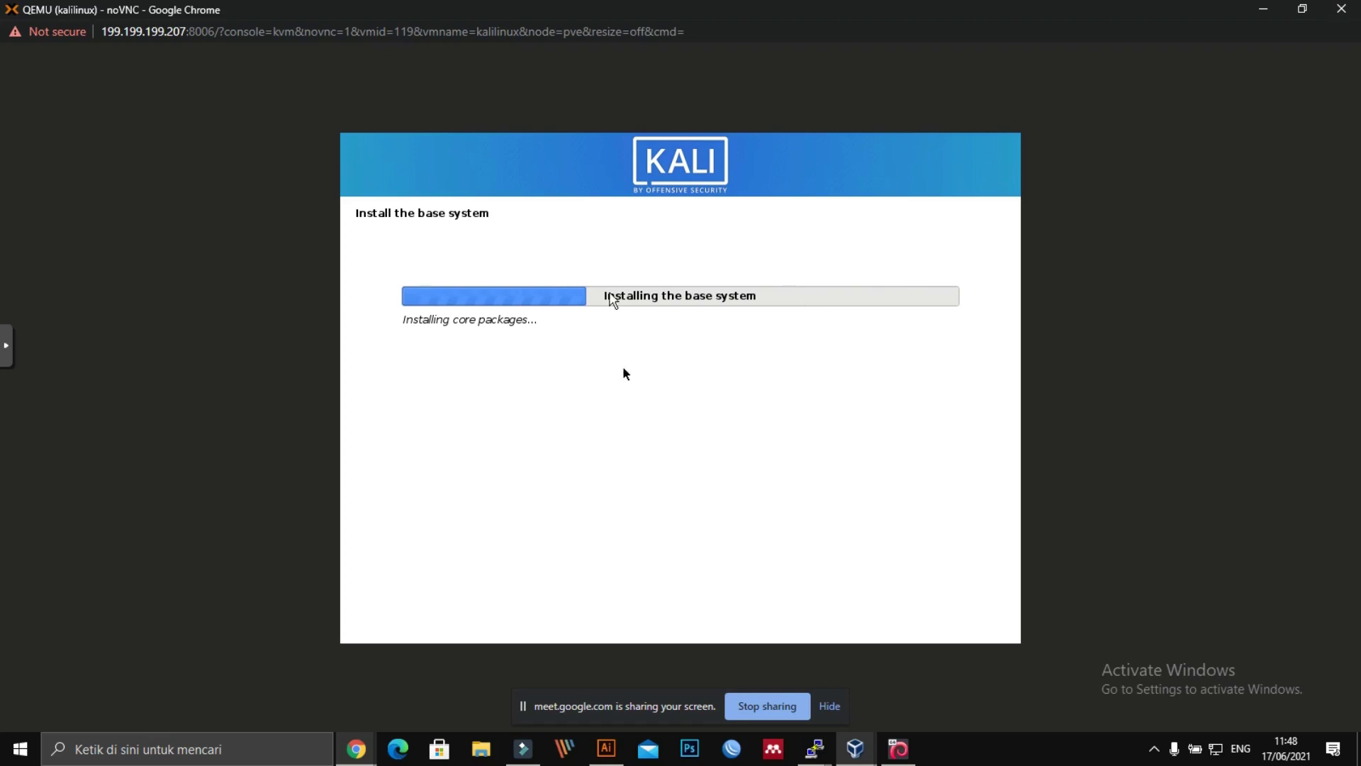
Step: Restore, move aside and minimize the Kali console to reveal VM 119's hardware list
{"action": "left_click", "coordinate": [1302, 9]}
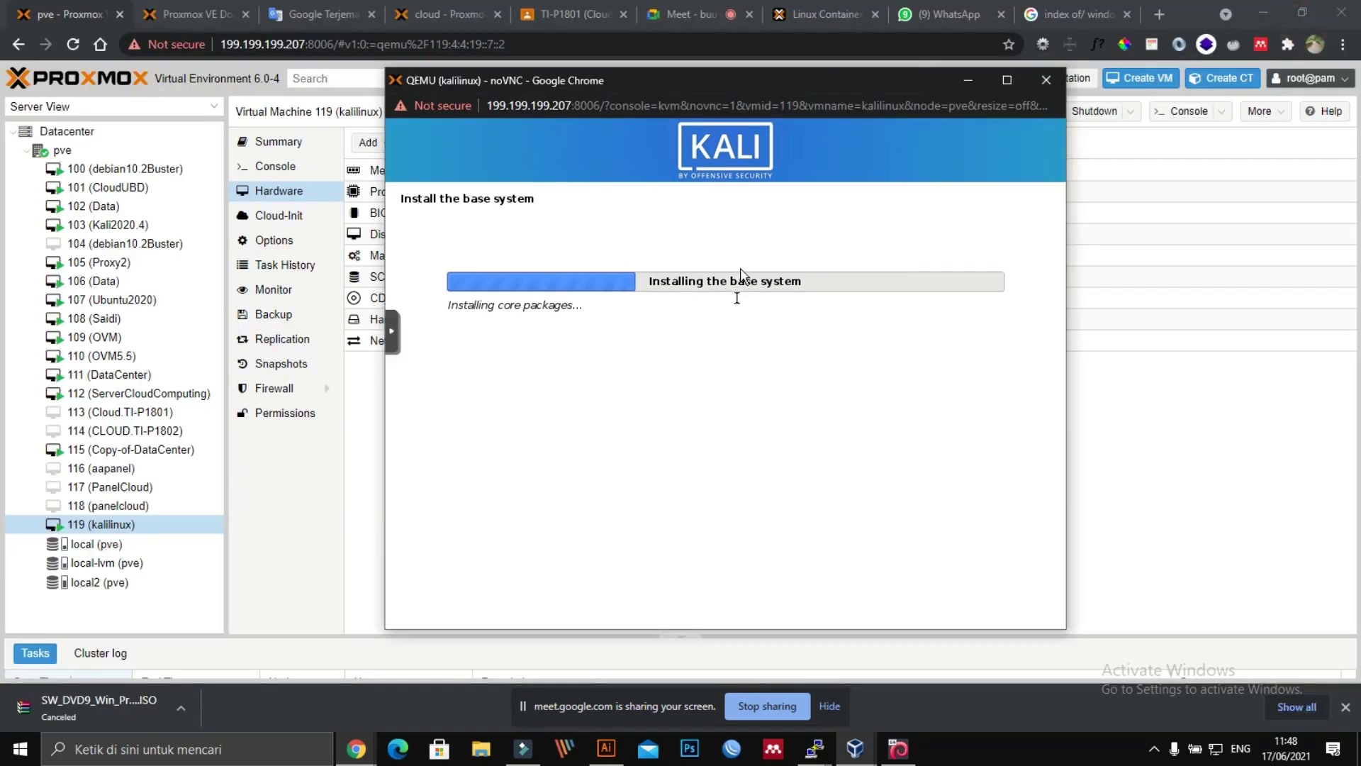
{"action": "left_click_drag", "start_coordinate": [716, 90], "coordinate": [988, 90]}
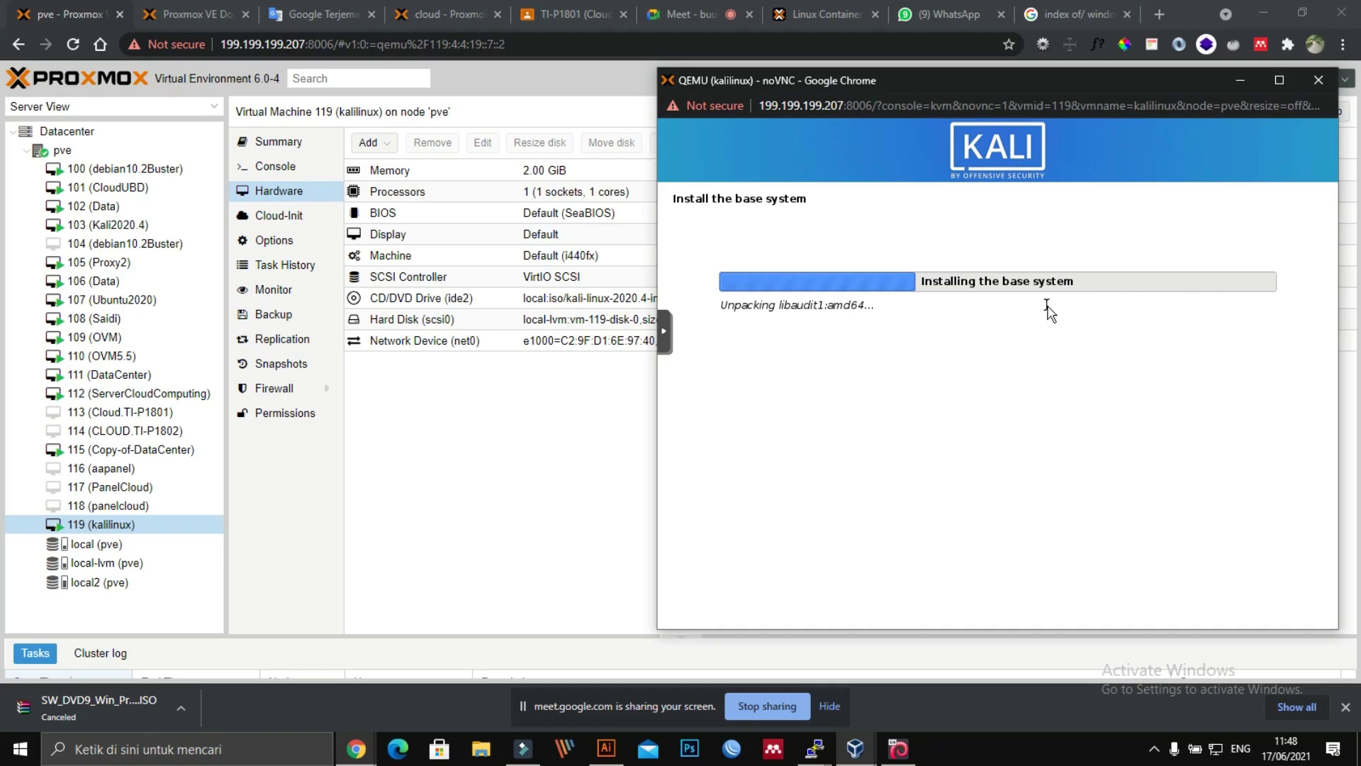
{"action": "left_click", "coordinate": [1240, 80]}
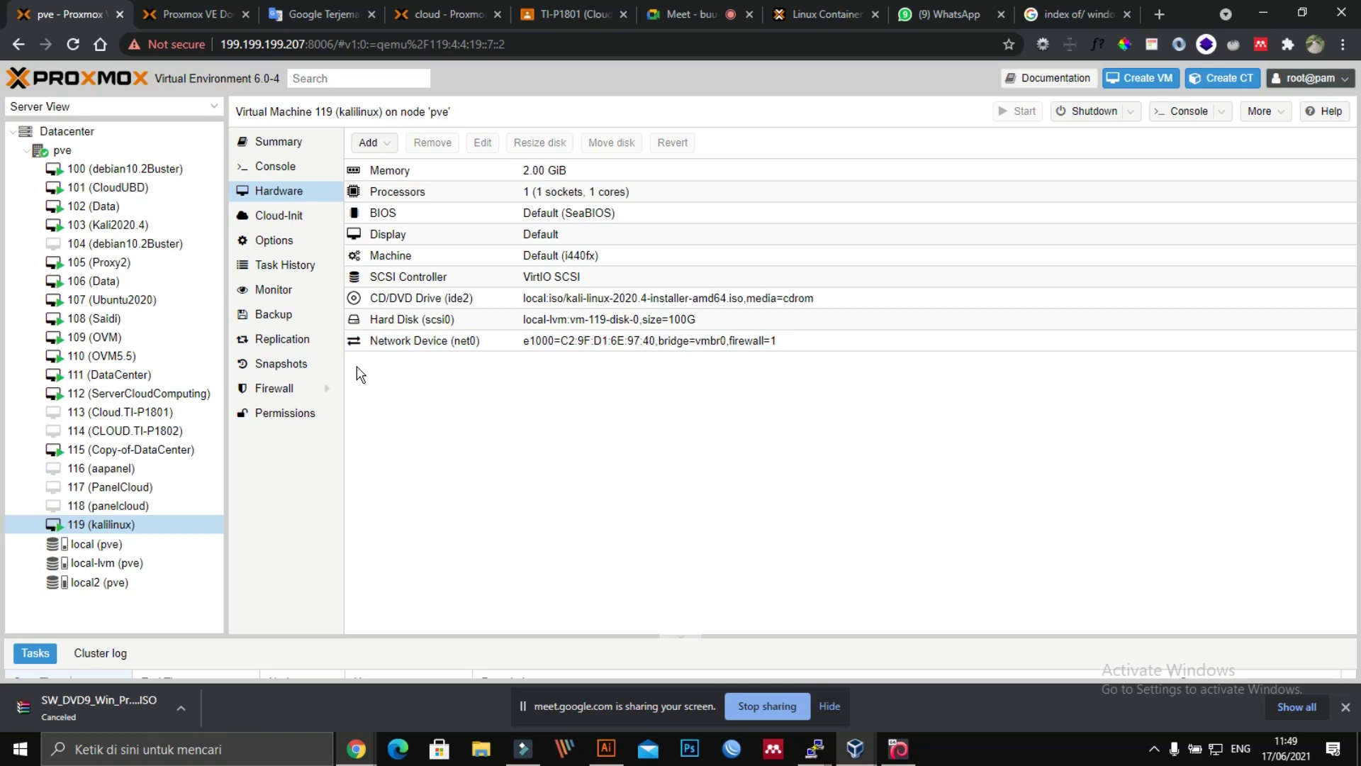
{"action": "left_click", "coordinate": [1237, 83]}
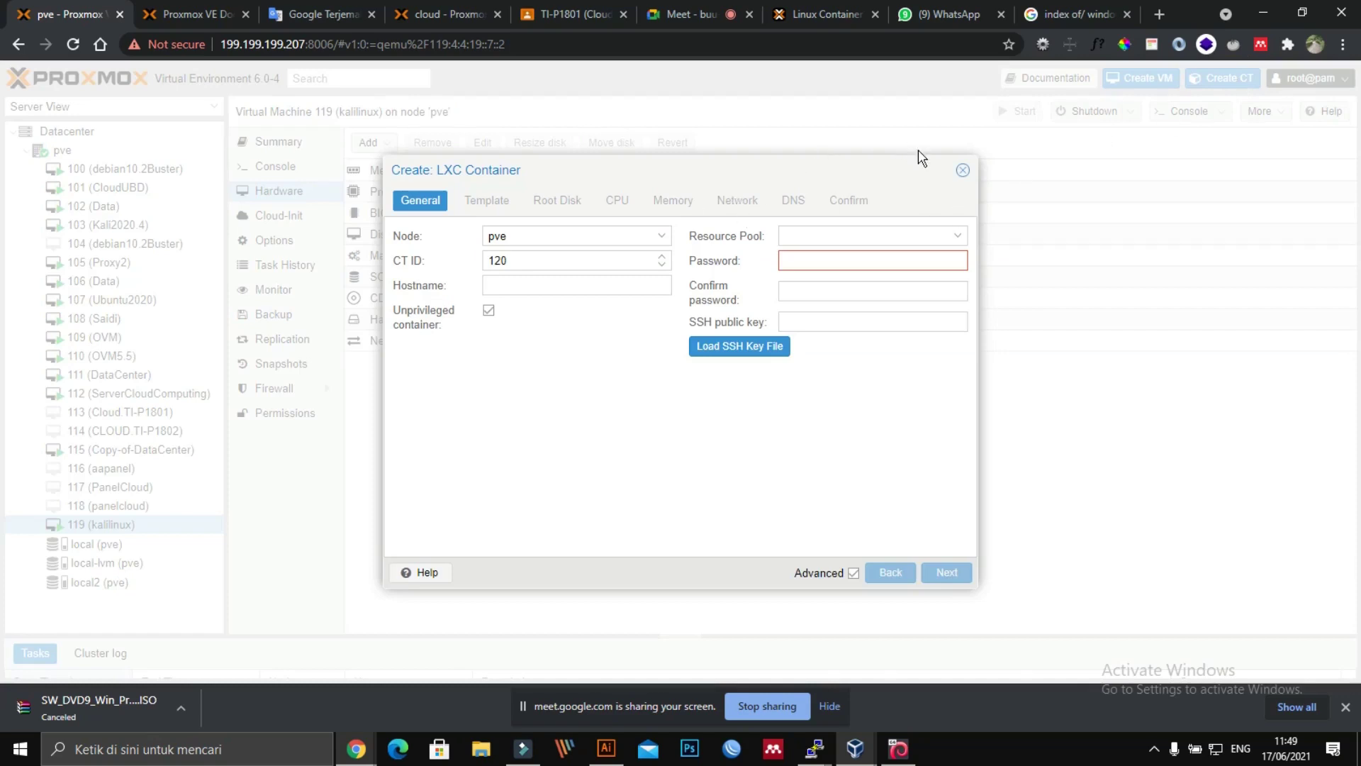
{"action": "left_click", "coordinate": [658, 289]}
{"action": "left_click", "coordinate": [962, 170]}
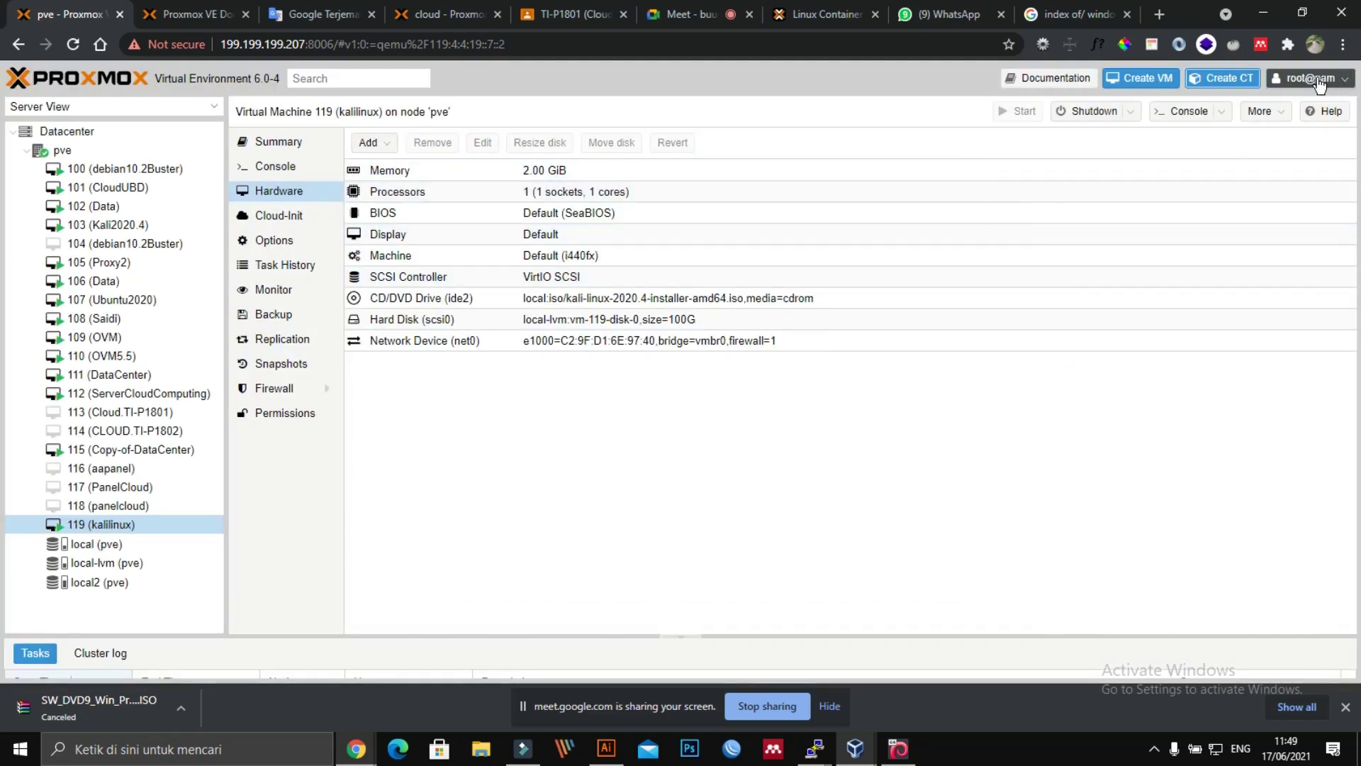
{"action": "left_click", "coordinate": [1250, 84]}
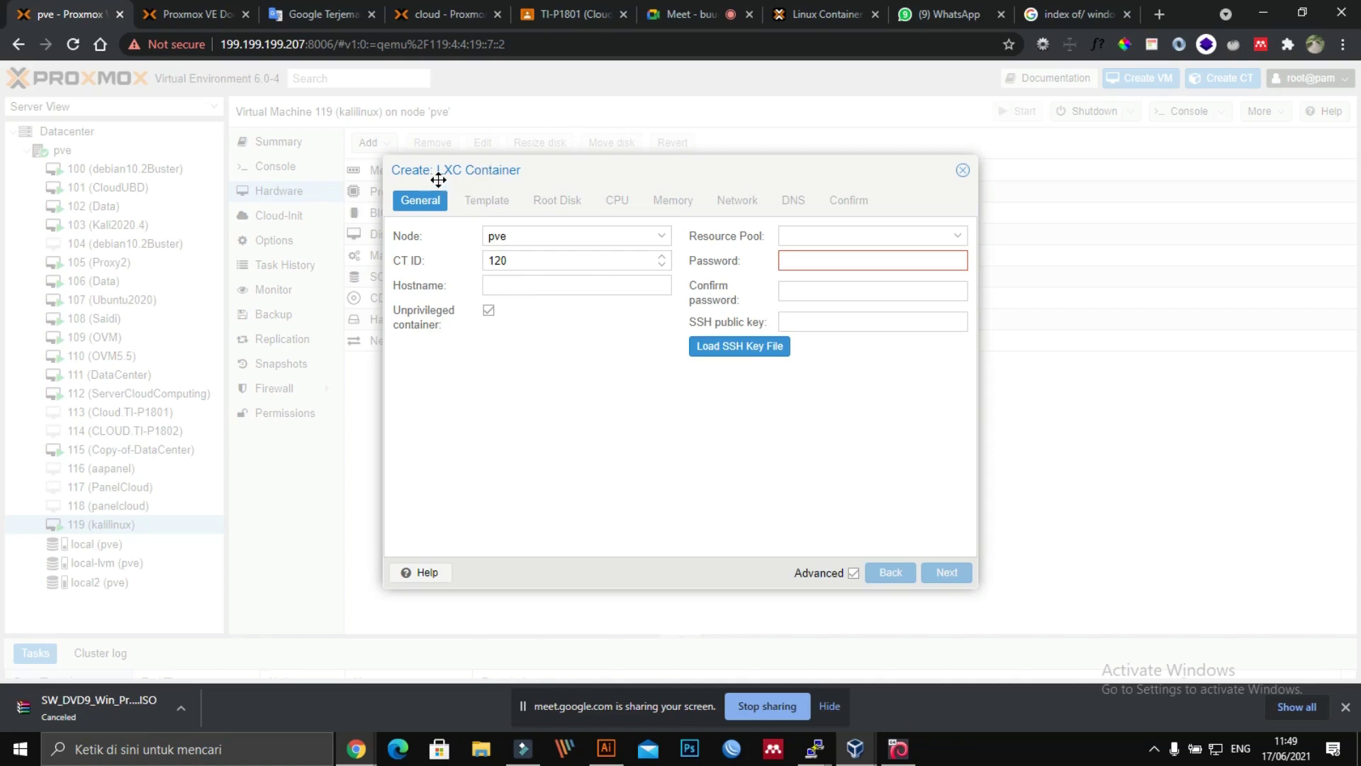
{"action": "left_click", "coordinate": [963, 169]}
{"action": "left_click", "coordinate": [1138, 81]}
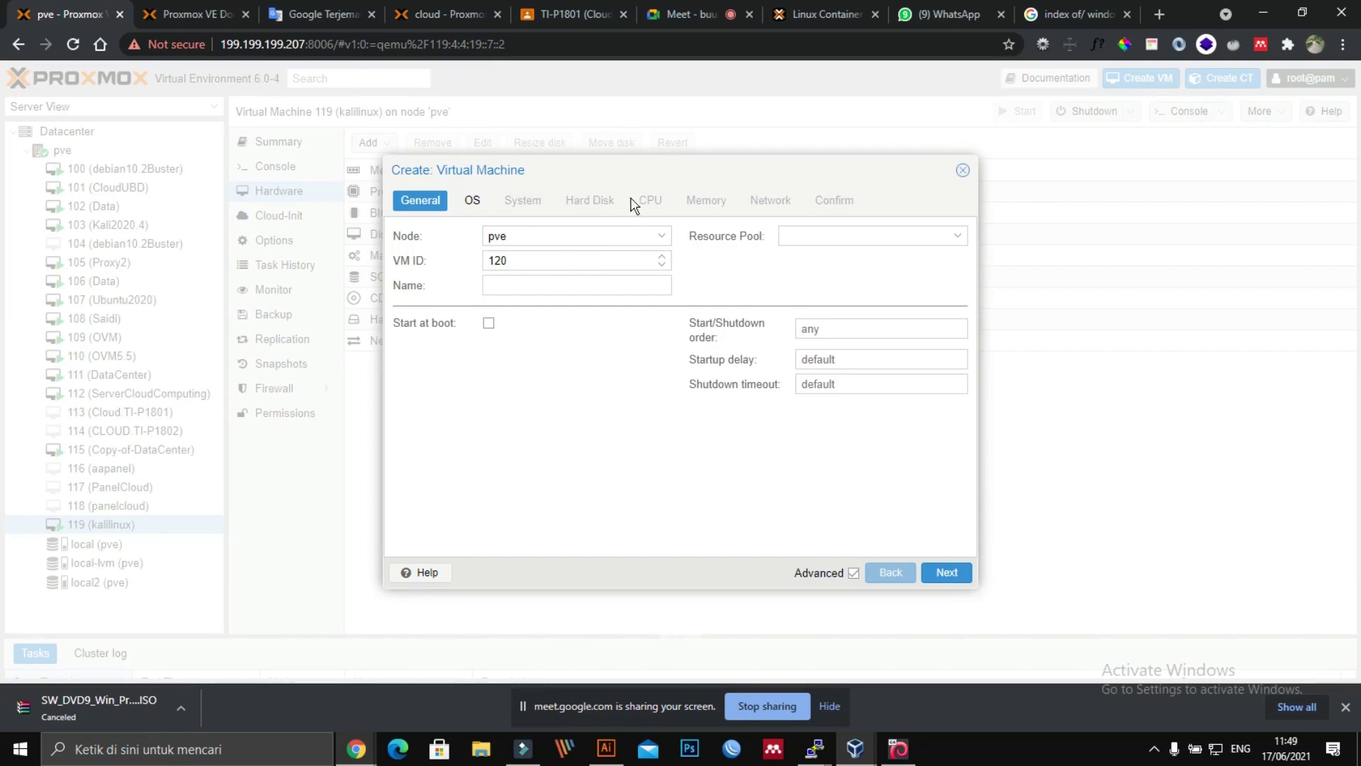
{"action": "left_click", "coordinate": [472, 201]}
{"action": "left_click", "coordinate": [529, 201]}
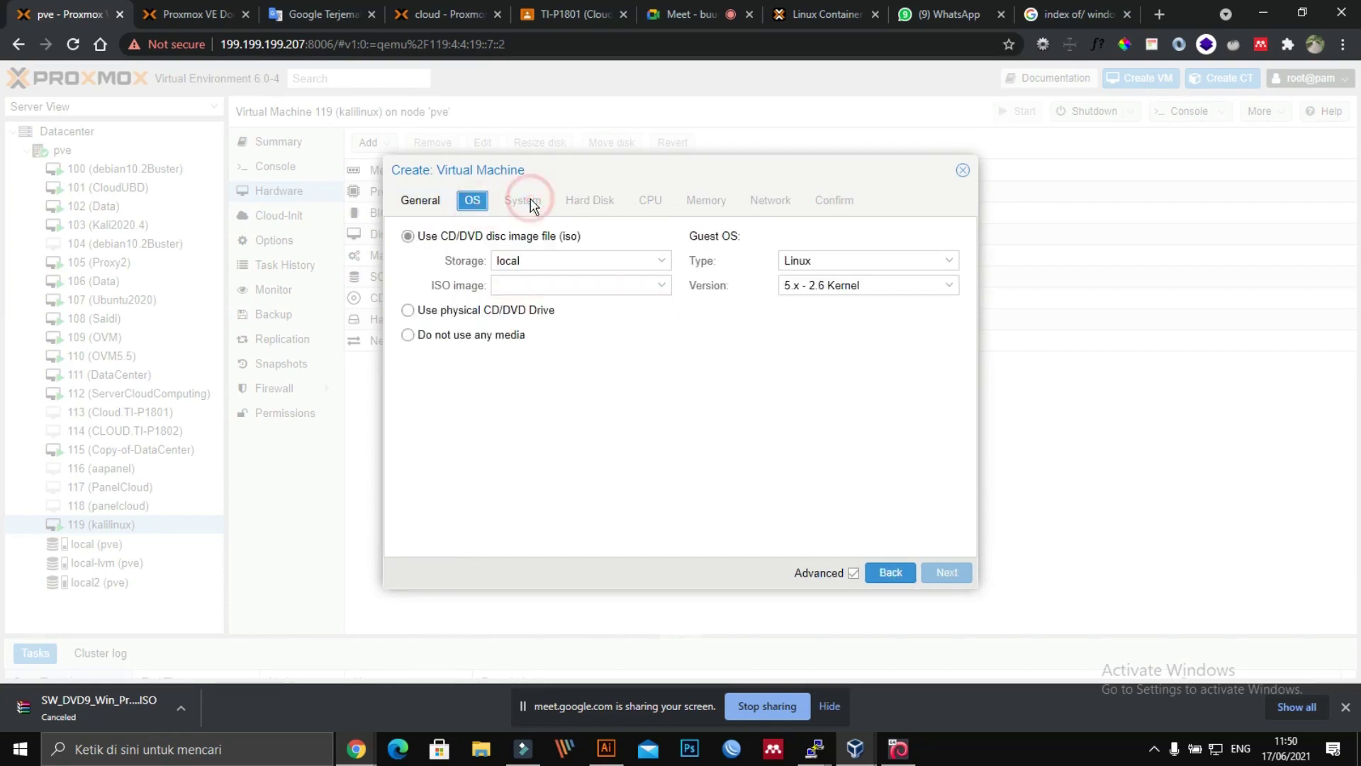
{"action": "left_click", "coordinate": [592, 200]}
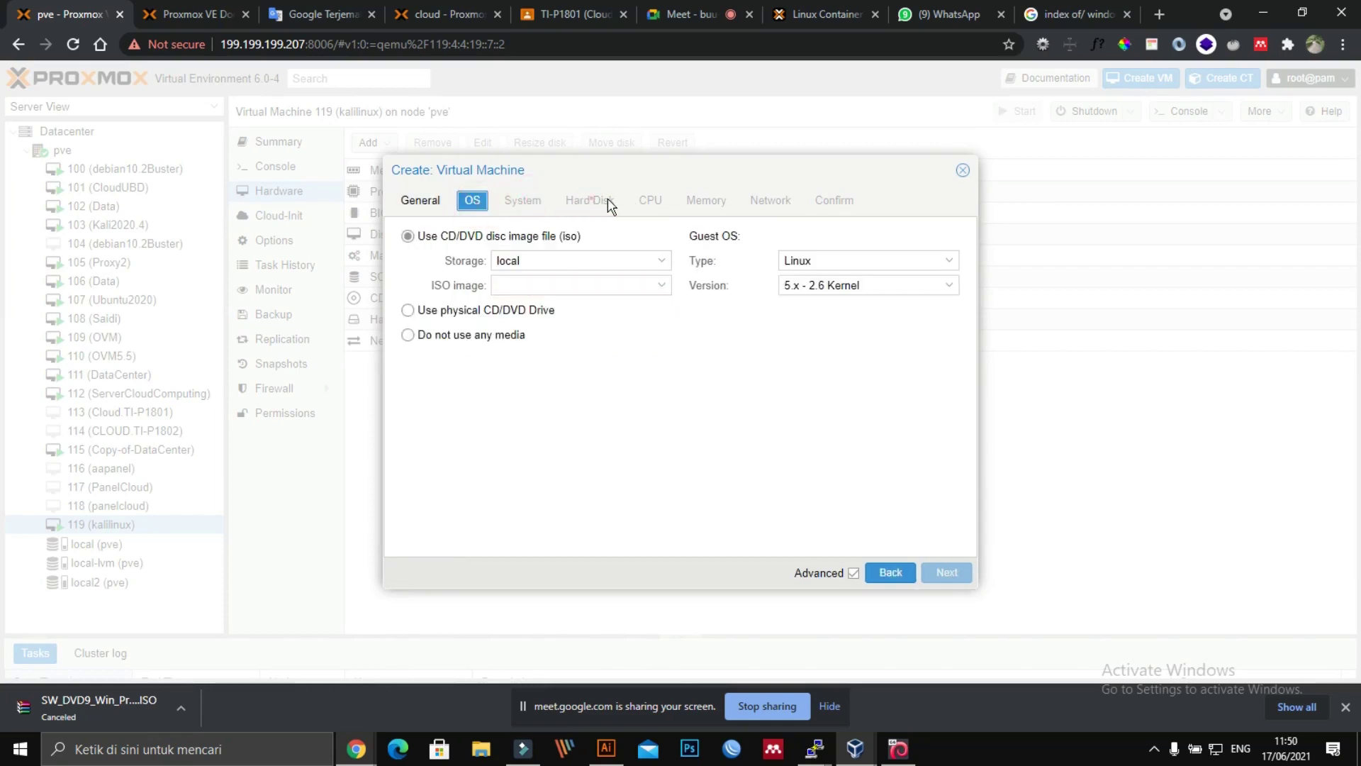
{"action": "left_click", "coordinate": [961, 172]}
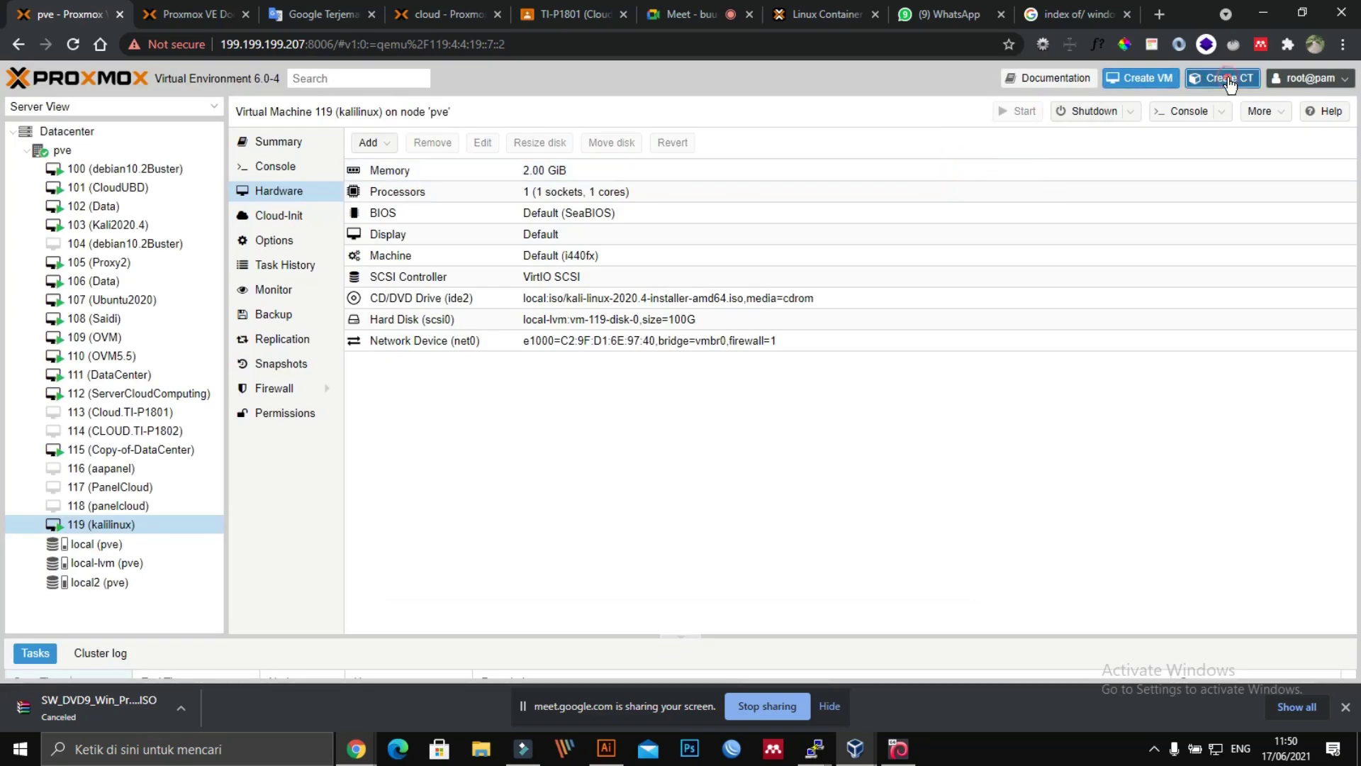
Step: Start a new container CT 120 with hostname mysql and a confirmed root password
{"action": "left_click", "coordinate": [1228, 80]}
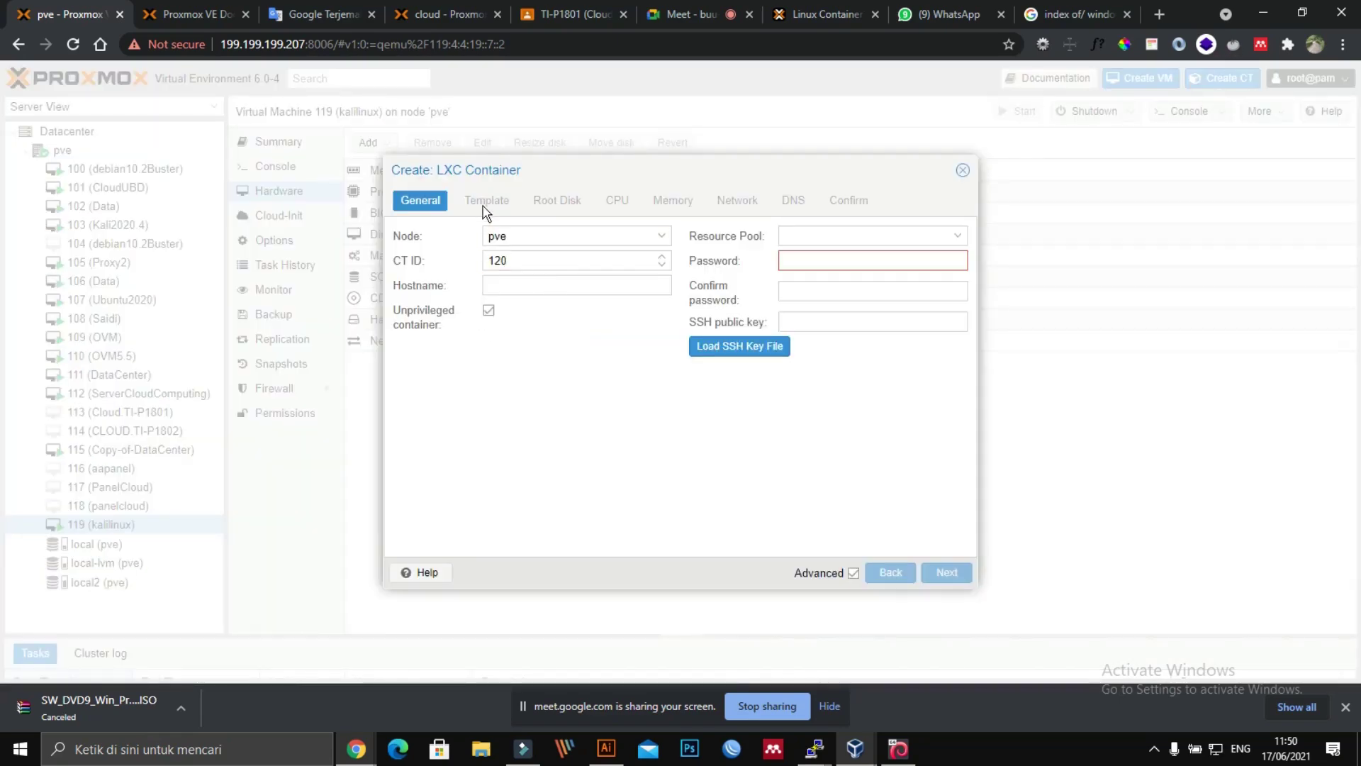
{"action": "left_click", "coordinate": [552, 284]}
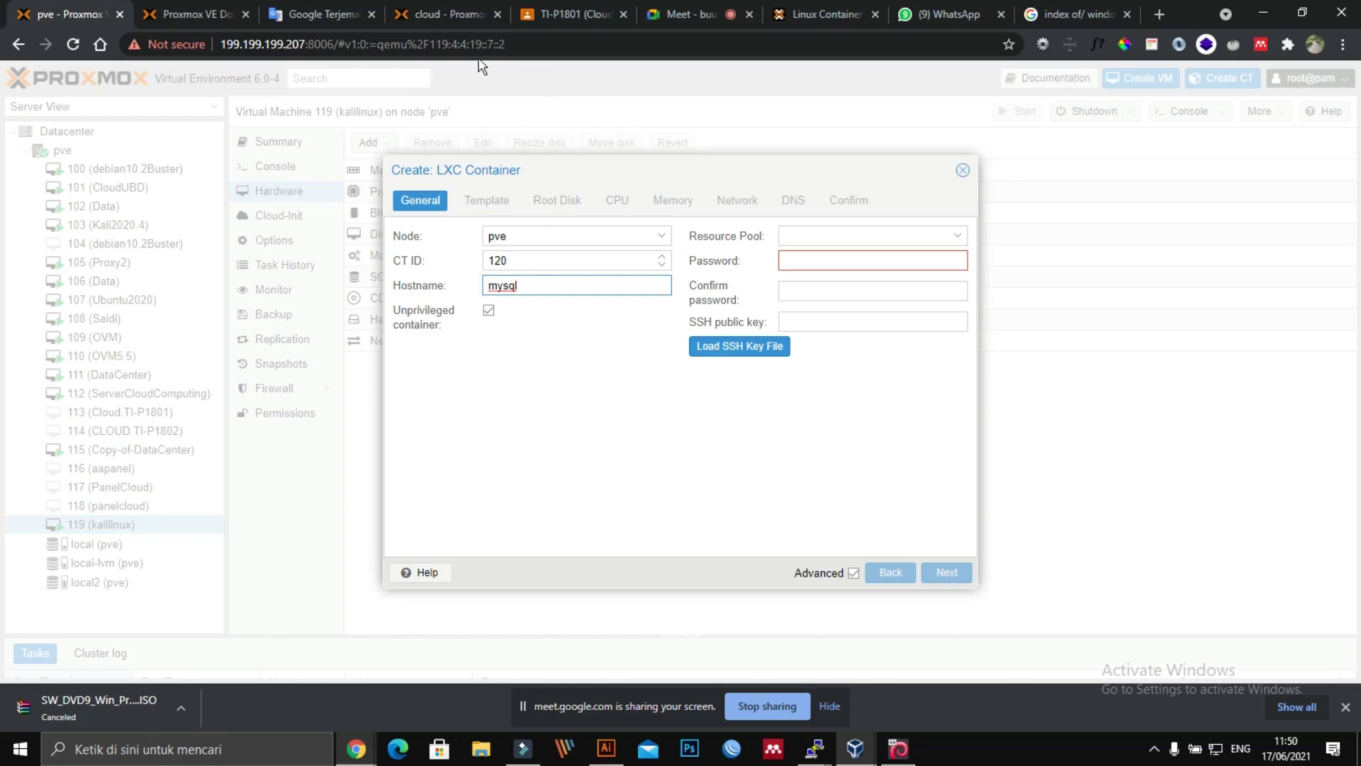
{"action": "left_click_drag", "start_coordinate": [618, 161], "coordinate": [603, 113]}
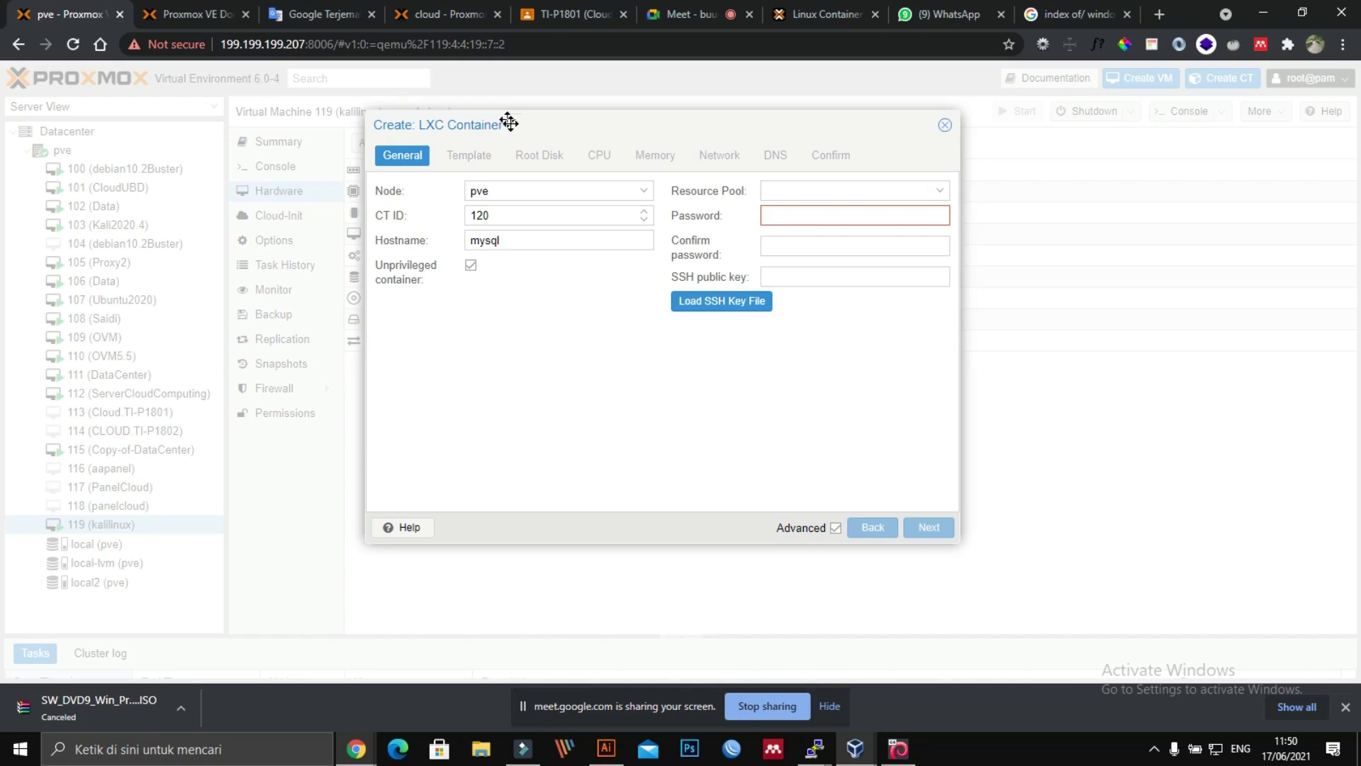
{"action": "left_click_drag", "start_coordinate": [501, 128], "coordinate": [652, 200]}
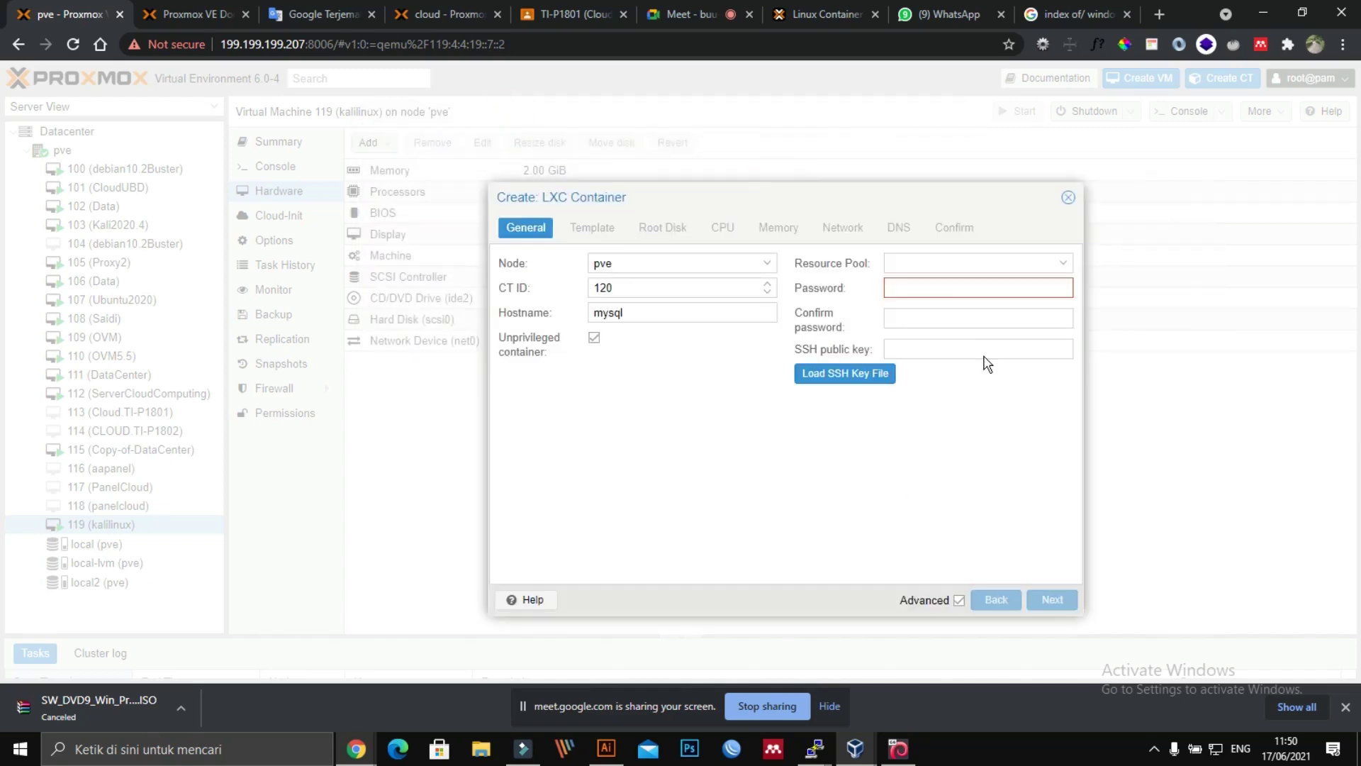
{"action": "left_click", "coordinate": [895, 286]}
{"action": "type", "text": "1"}
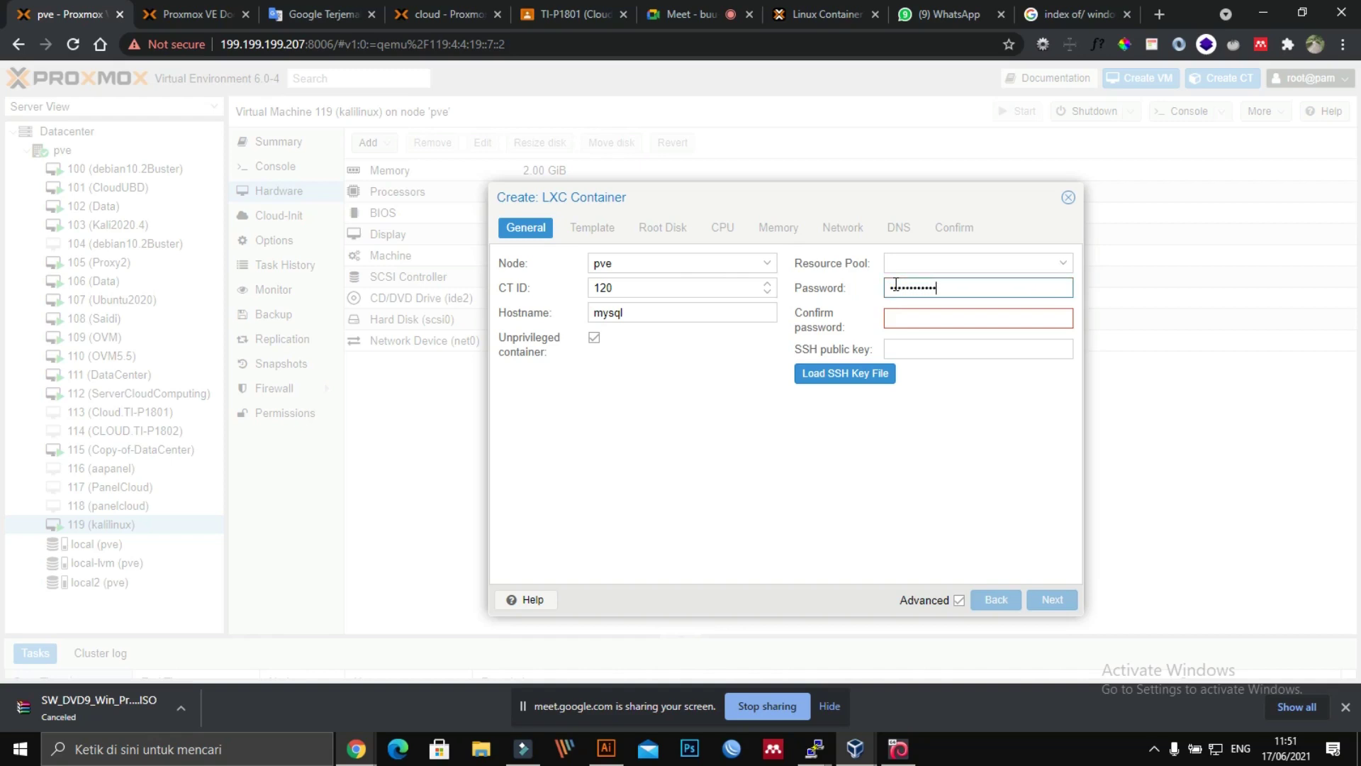
{"action": "key", "text": "Tab"}
{"action": "type", "text": "1"}
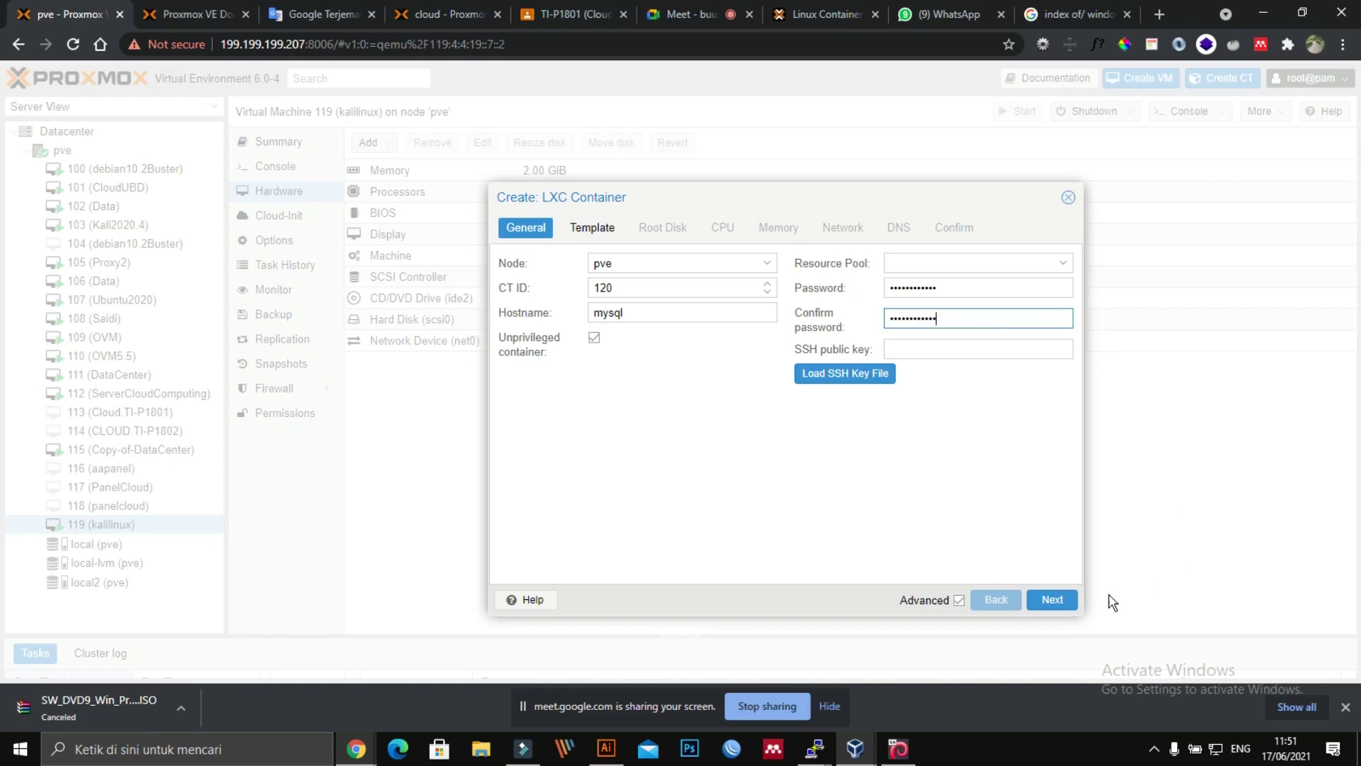
{"action": "left_click", "coordinate": [1059, 599]}
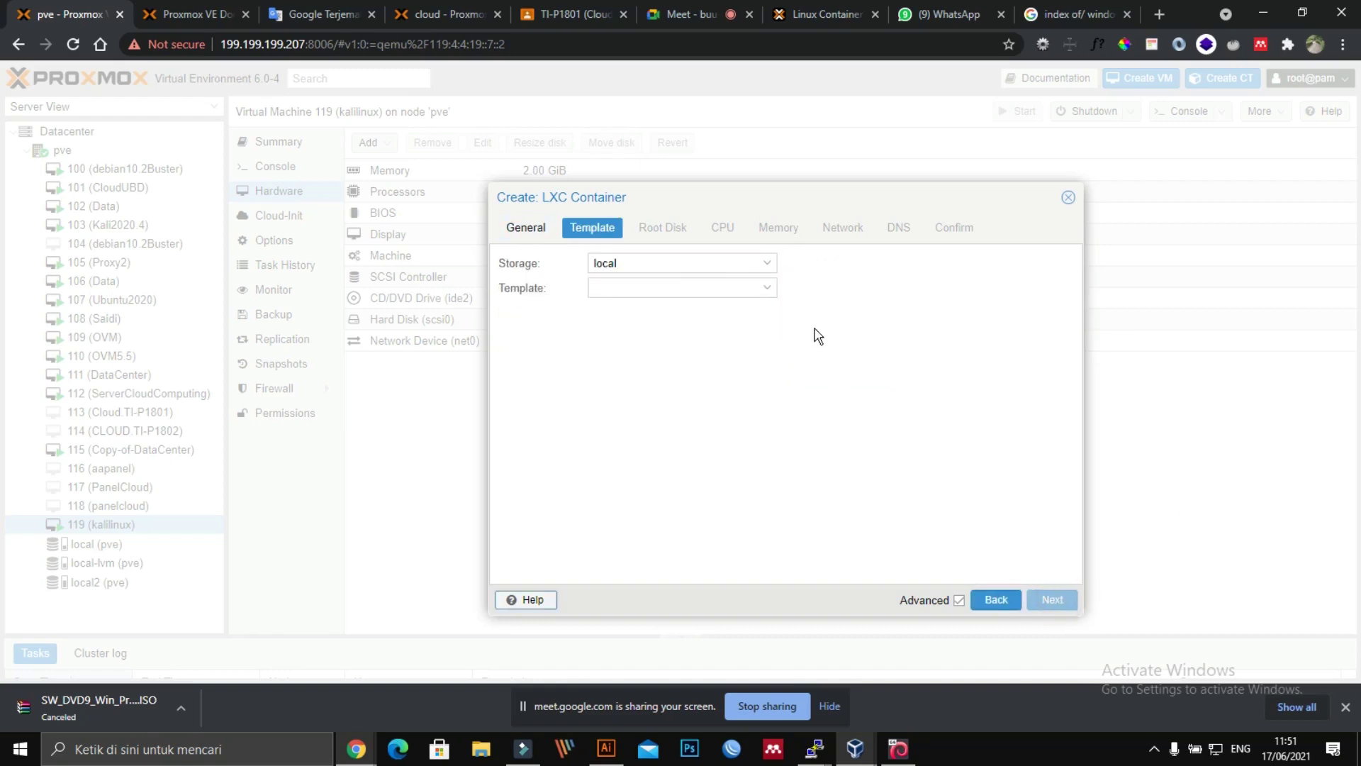
Step: Select debian-10-turnkey-mysql_16.1-1_amd64.tar.gz from the Template list and proceed to root disk
{"action": "left_click", "coordinate": [769, 287]}
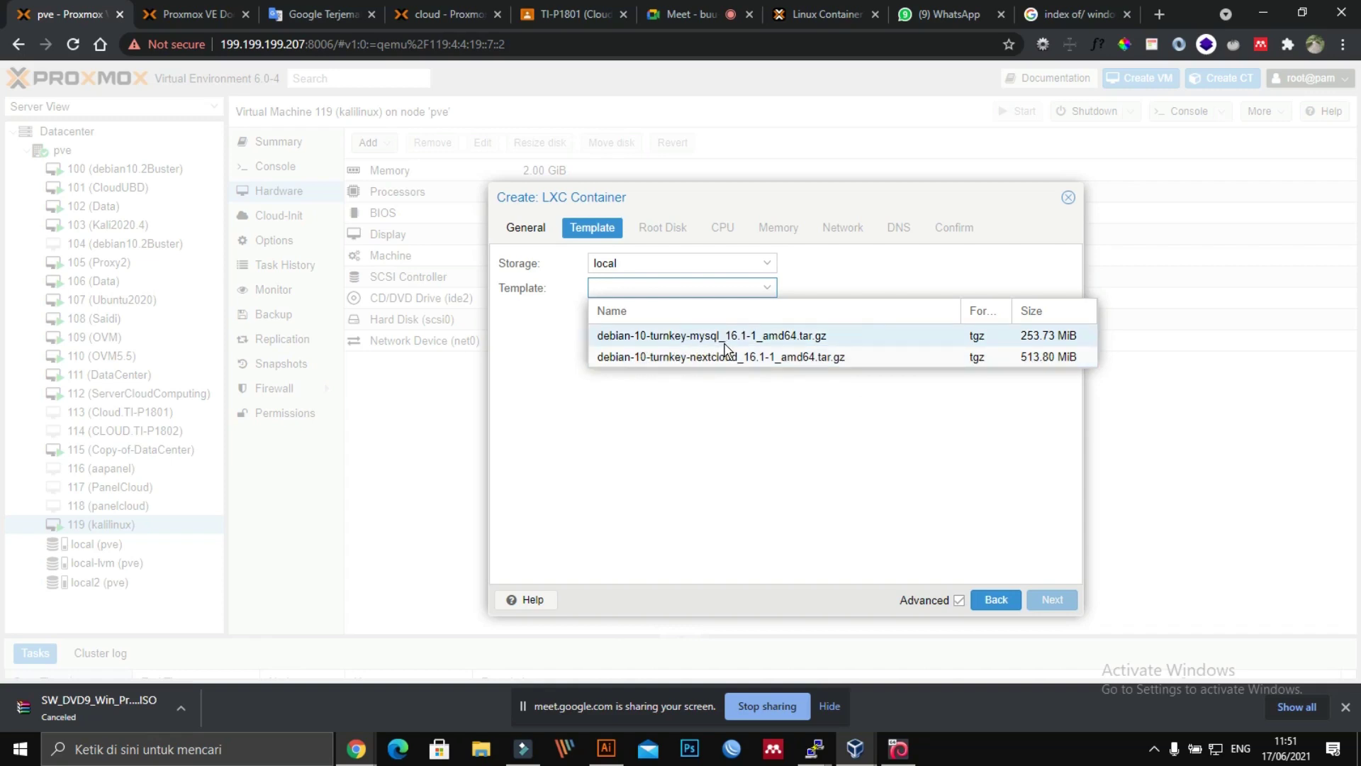
{"action": "left_click", "coordinate": [1005, 312]}
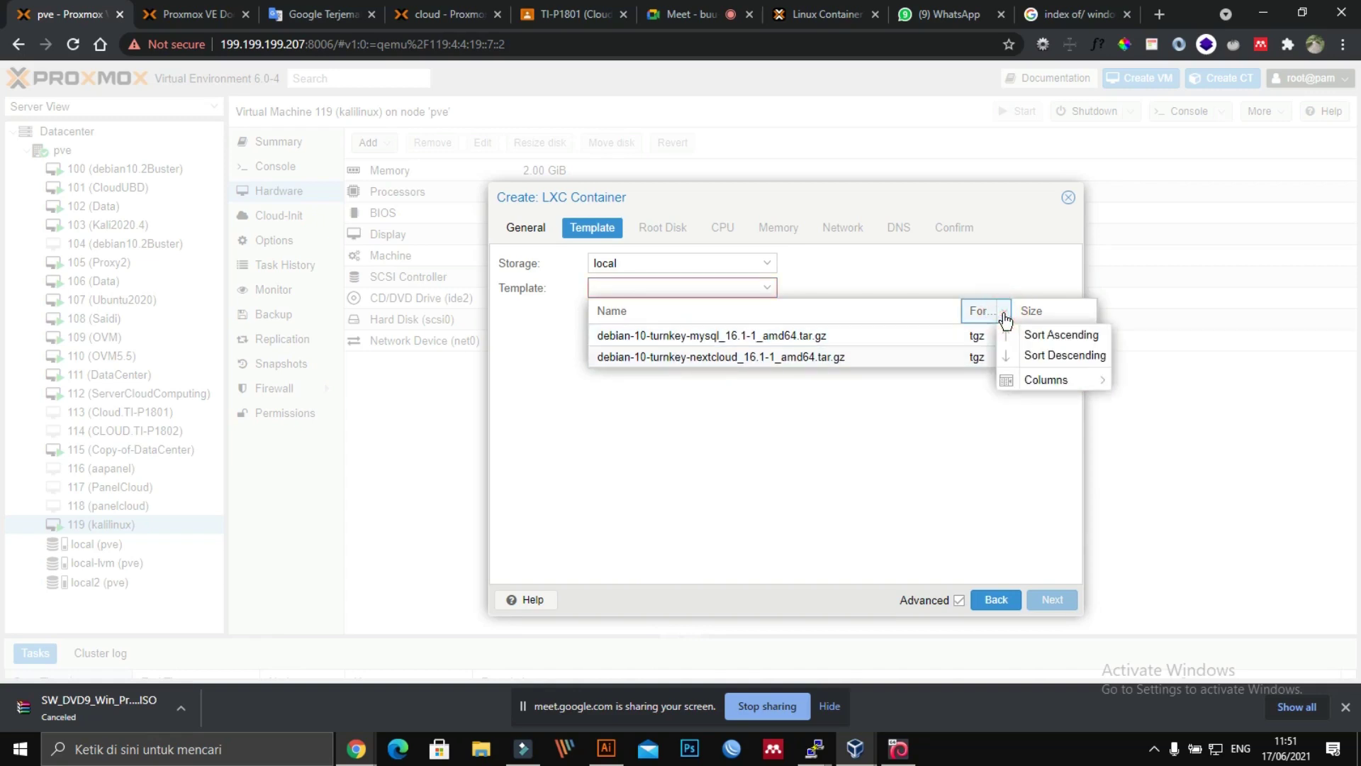
{"action": "left_click", "coordinate": [1003, 314]}
{"action": "left_click", "coordinate": [1004, 314]}
{"action": "left_click", "coordinate": [977, 201]}
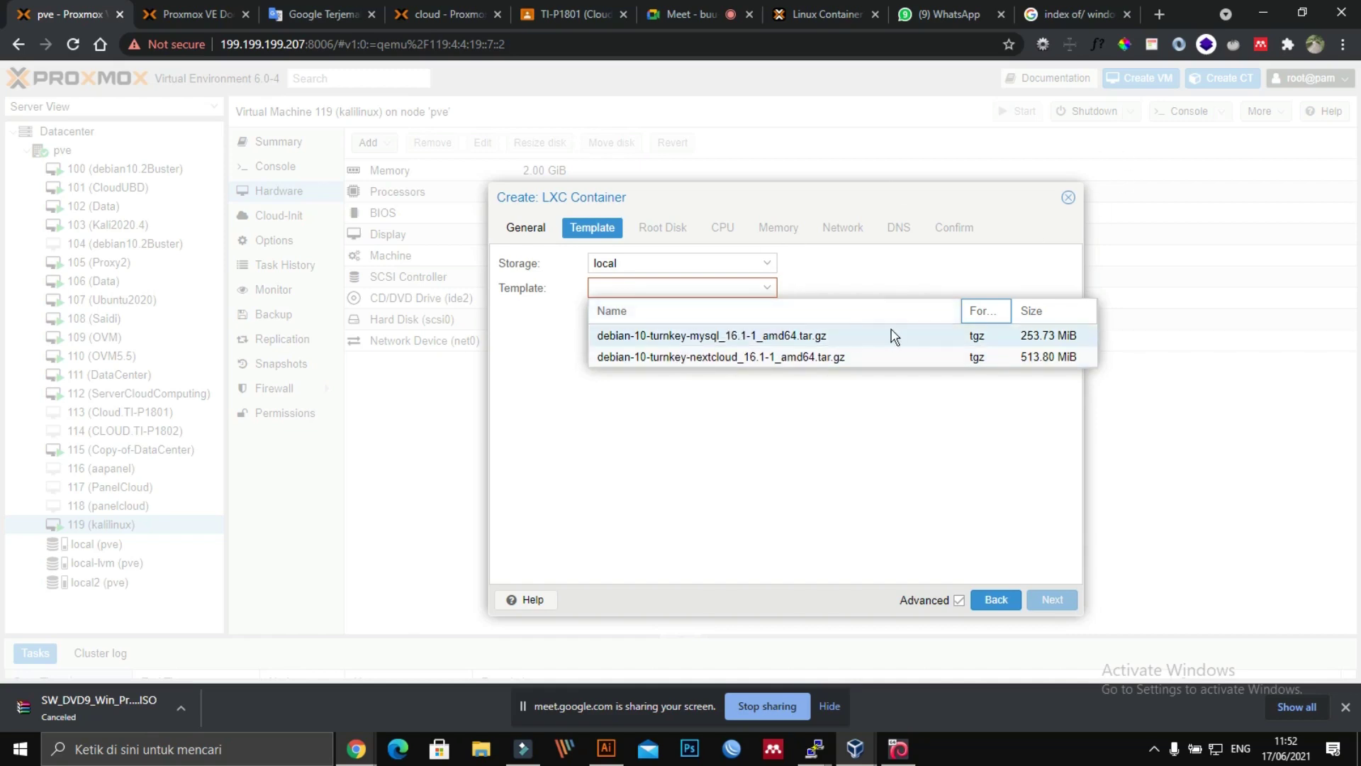
{"action": "left_click", "coordinate": [680, 339]}
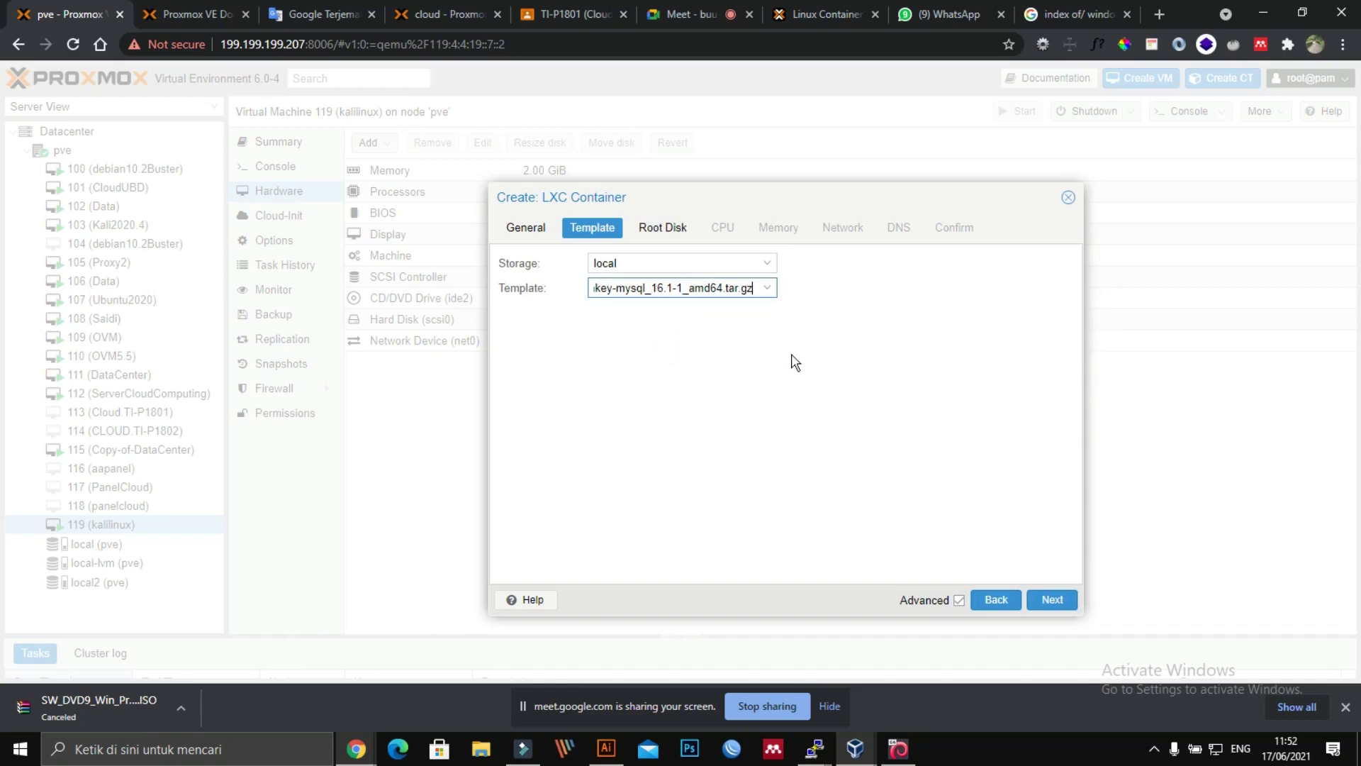
{"action": "left_click", "coordinate": [1053, 602]}
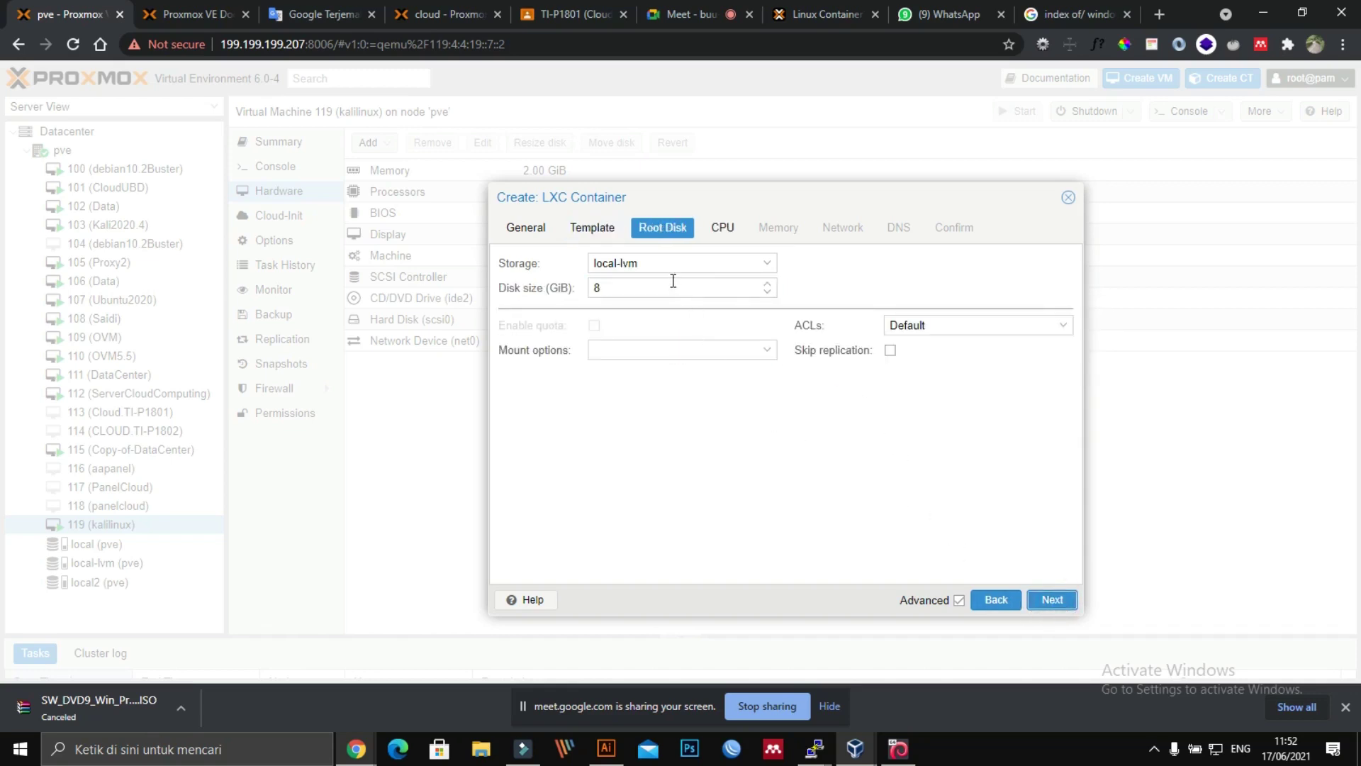
Step: Change the container's root disk size from 8 to 32 GiB
{"action": "double_click", "coordinate": [599, 288]}
{"action": "type", "text": "32"}
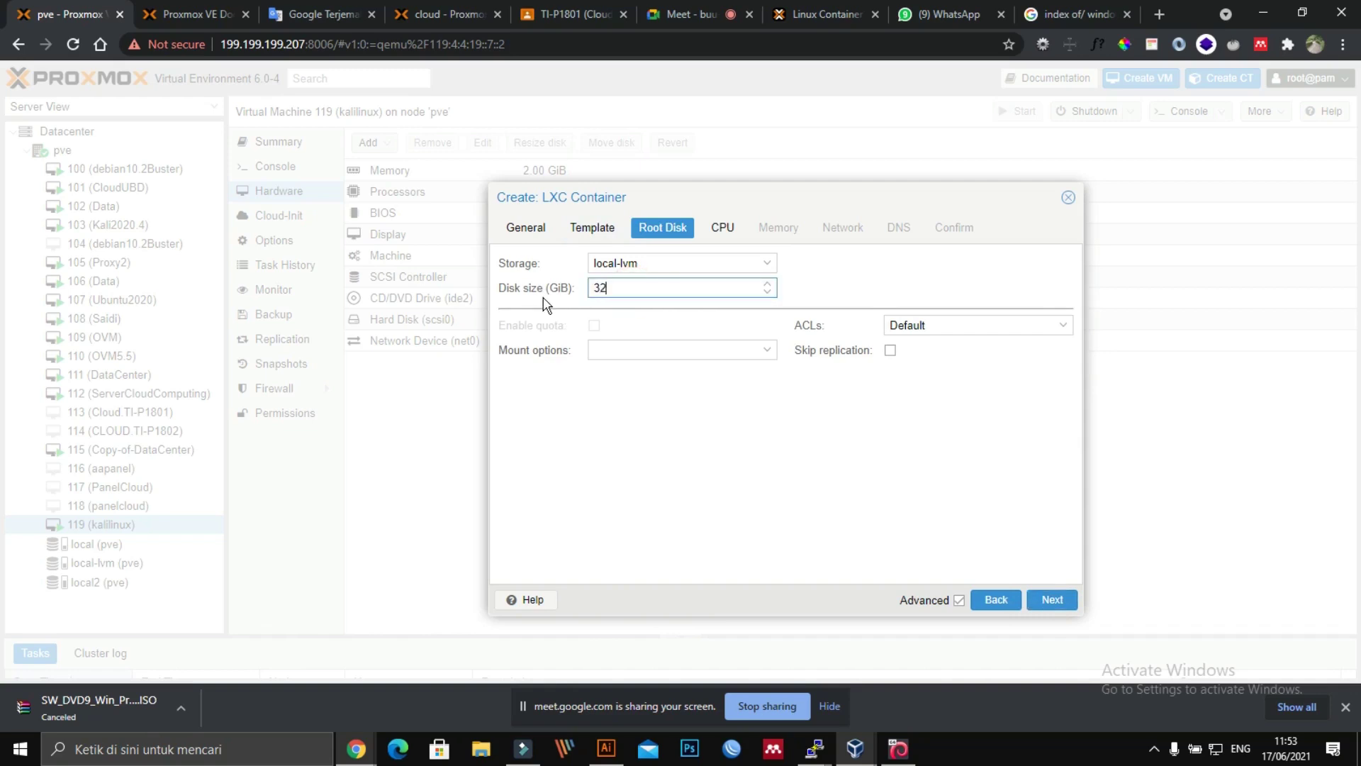
{"action": "left_click", "coordinate": [734, 434]}
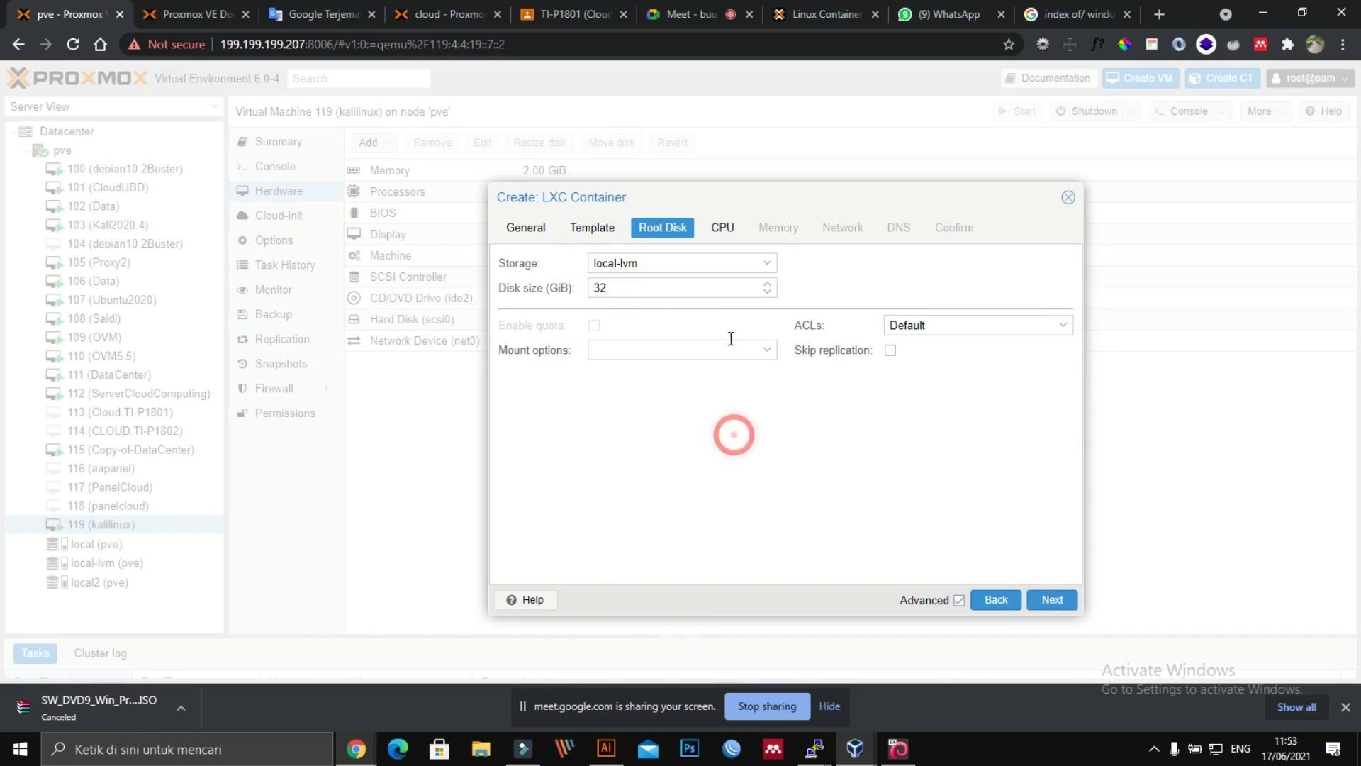
Step: Keep 1 CPU core and set memory to 1024 MiB and swap to 2048 MiB
{"action": "left_click", "coordinate": [723, 236]}
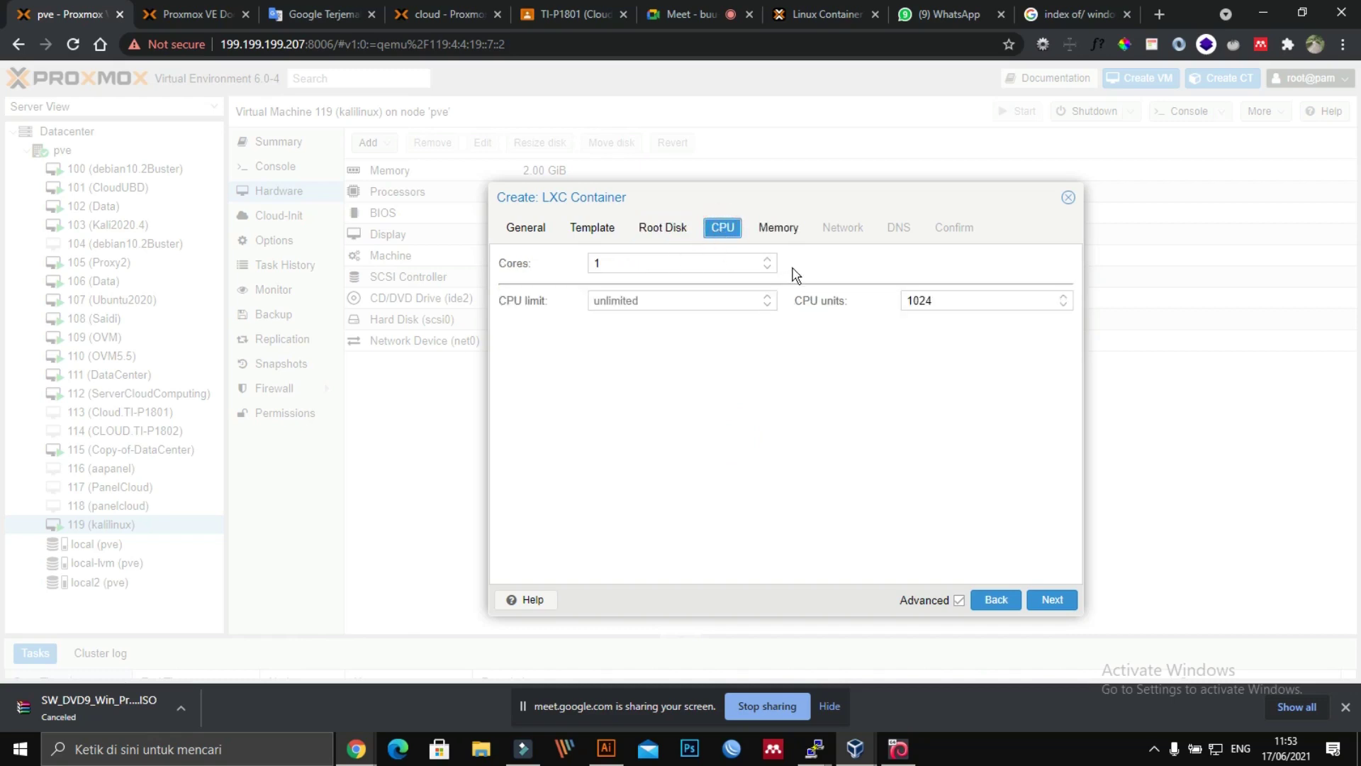
{"action": "left_click", "coordinate": [765, 236]}
{"action": "double_click", "coordinate": [674, 266]}
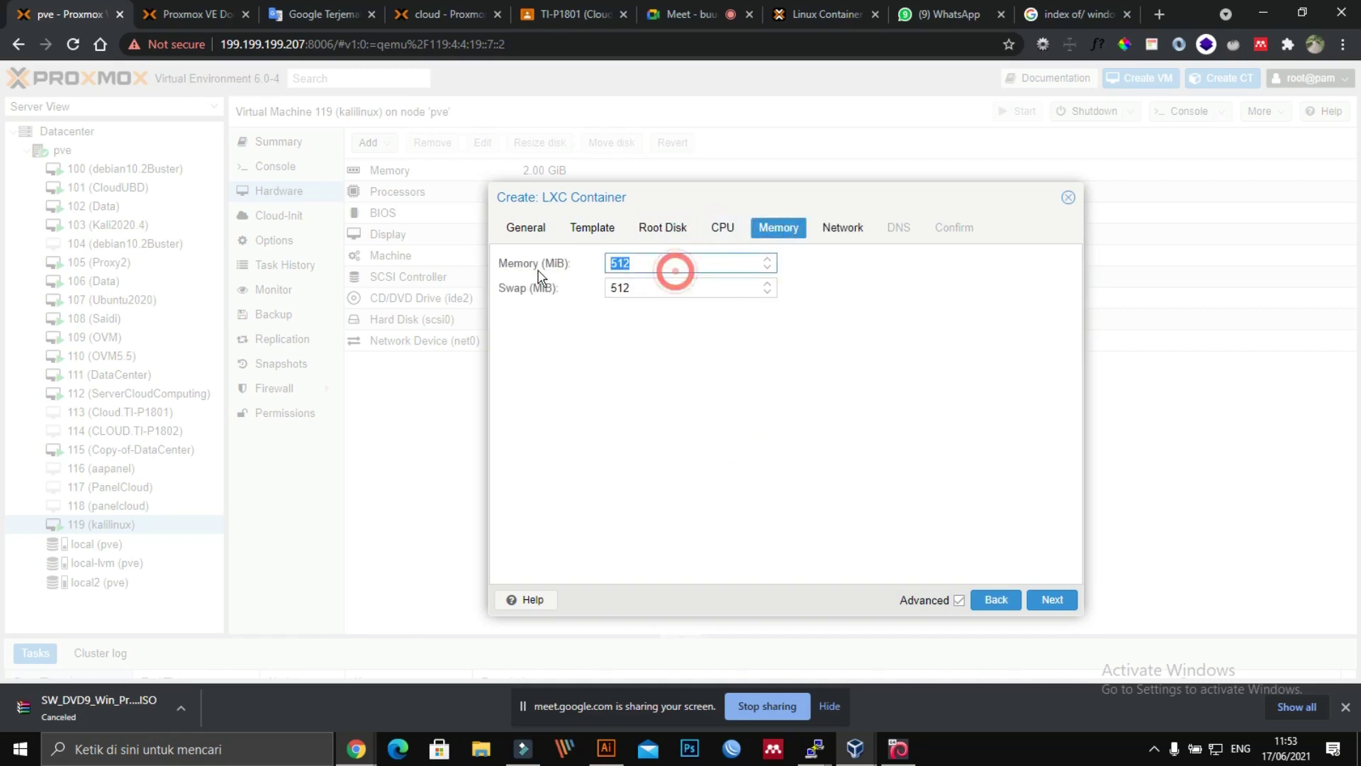
{"action": "type", "text": "1024"}
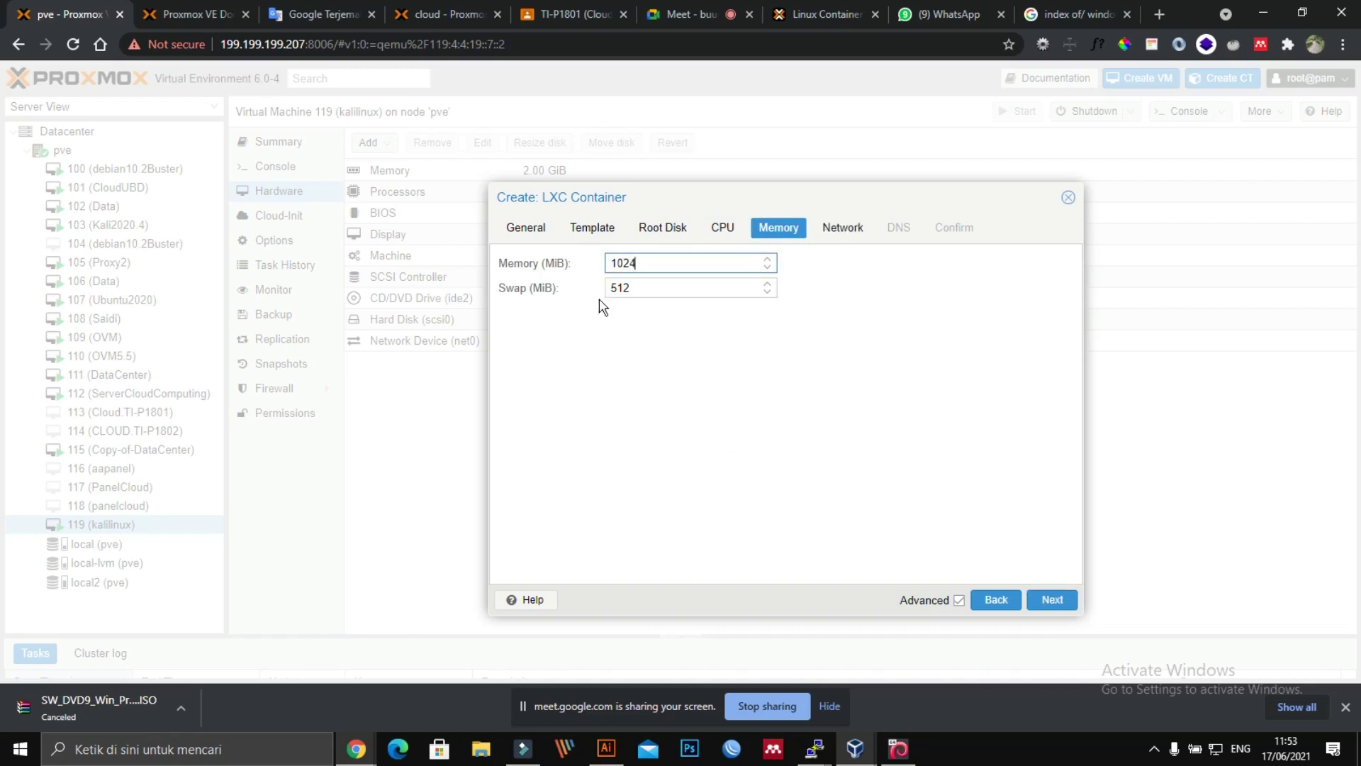
{"action": "left_click", "coordinate": [647, 288]}
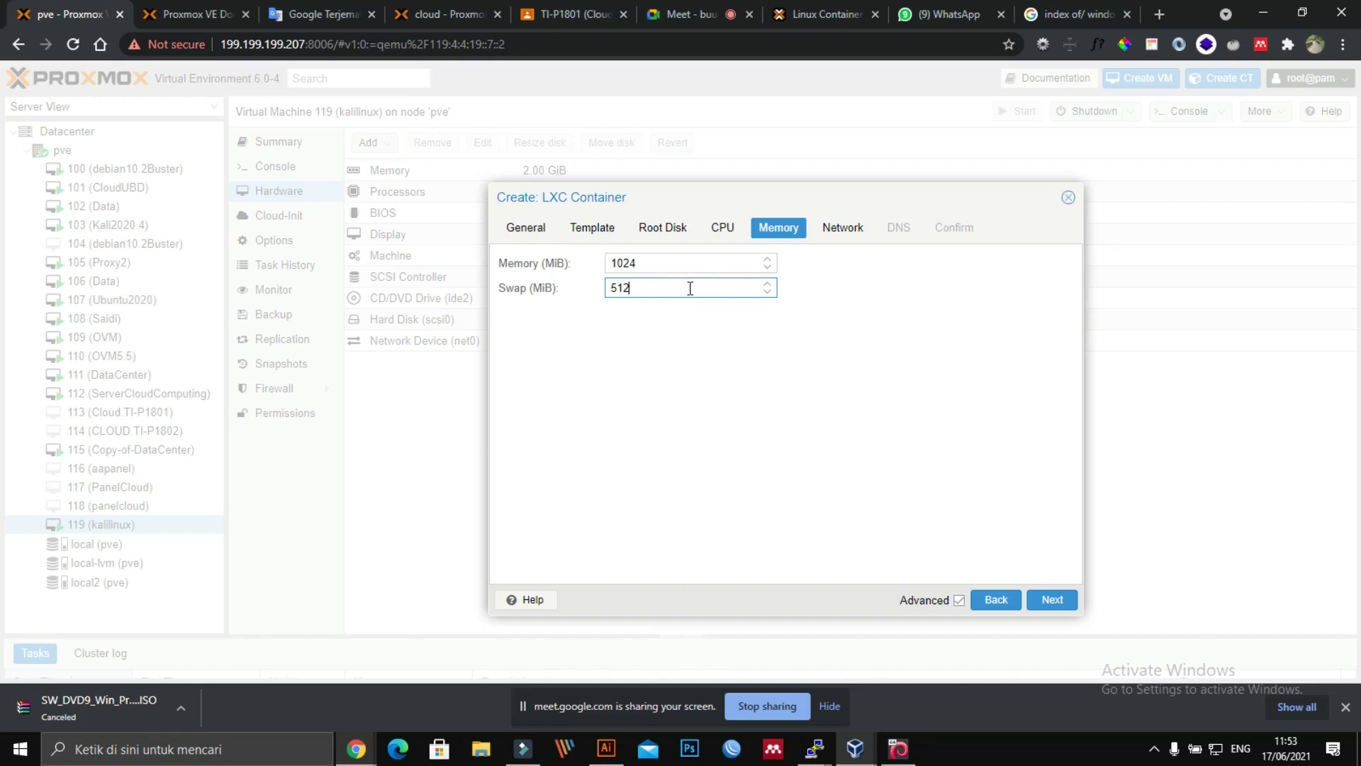
{"action": "double_click", "coordinate": [659, 265]}
{"action": "double_click", "coordinate": [643, 287]}
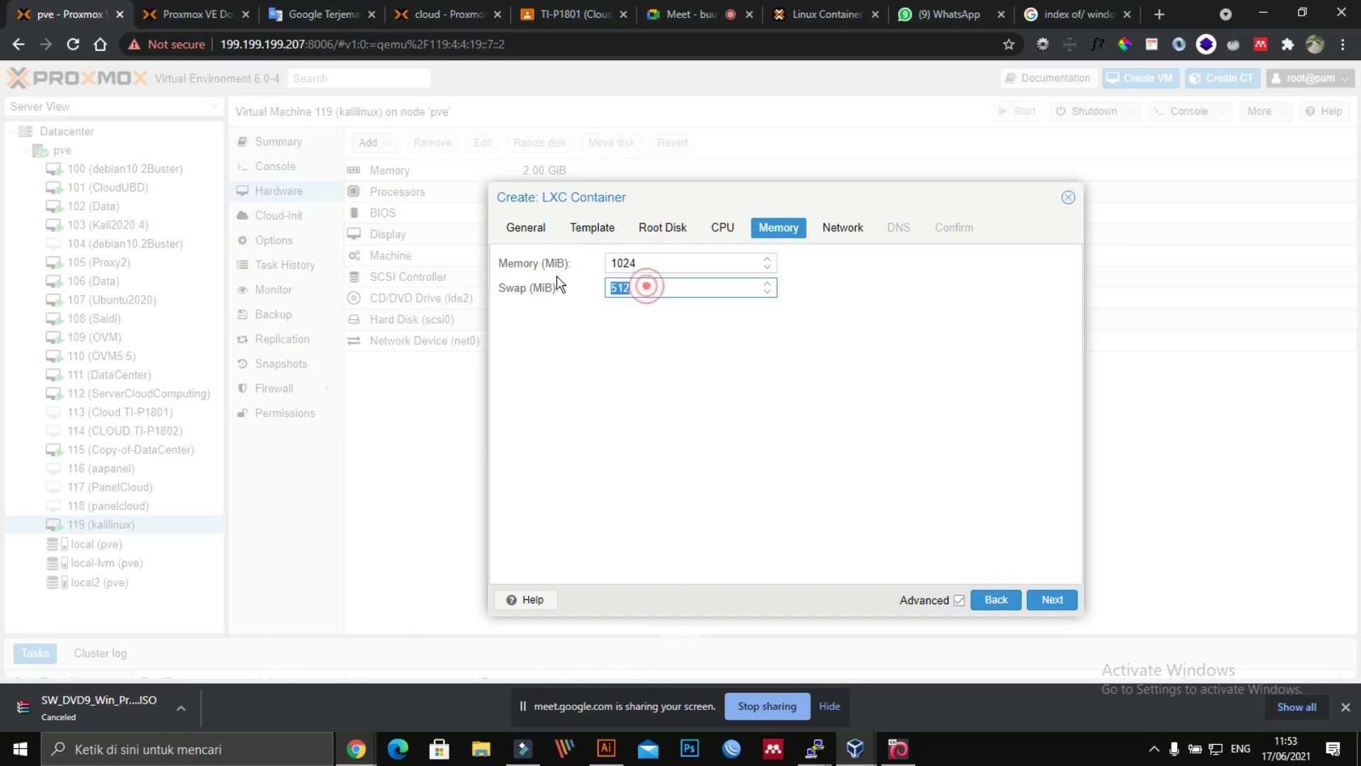
{"action": "type", "text": "2"}
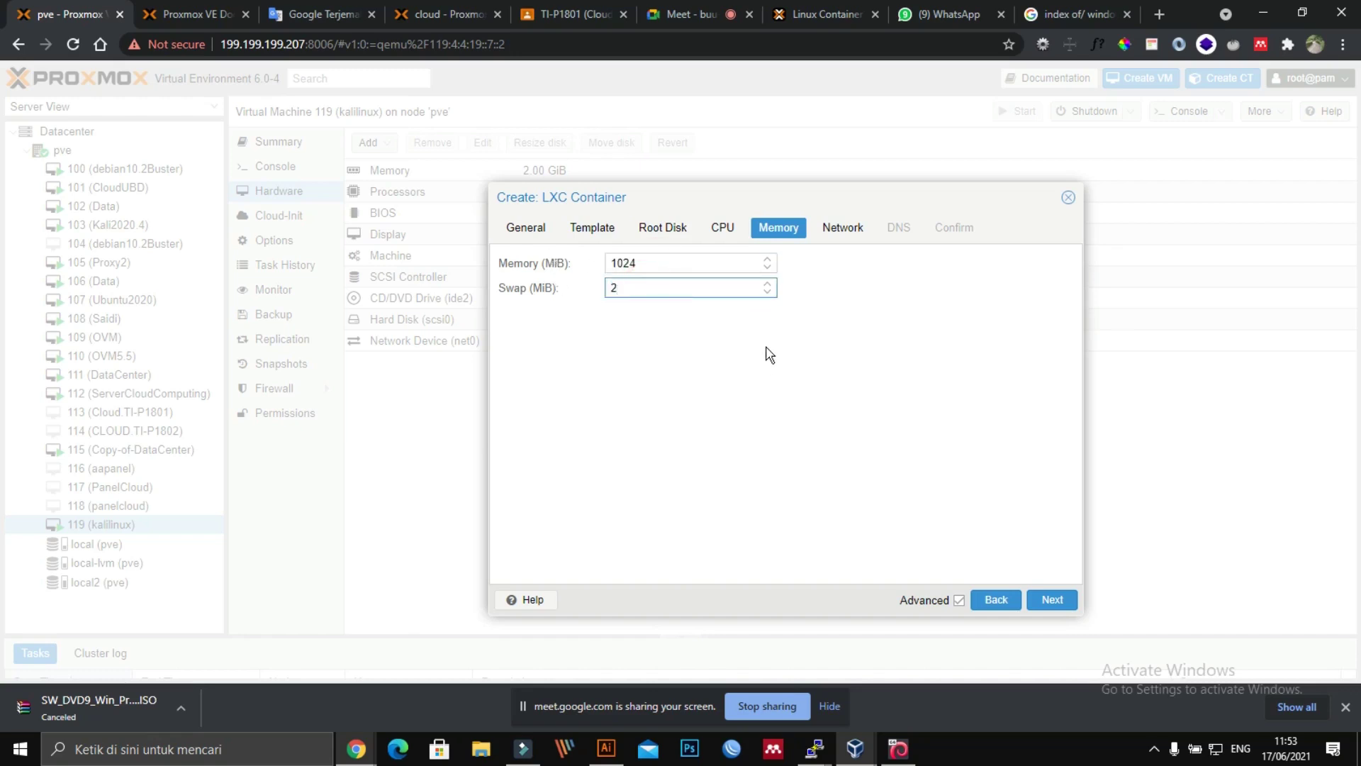
{"action": "type", "text": "048"}
Step: Set both IPv4 and IPv6 to DHCP in the container's network settings
{"action": "left_click", "coordinate": [840, 232]}
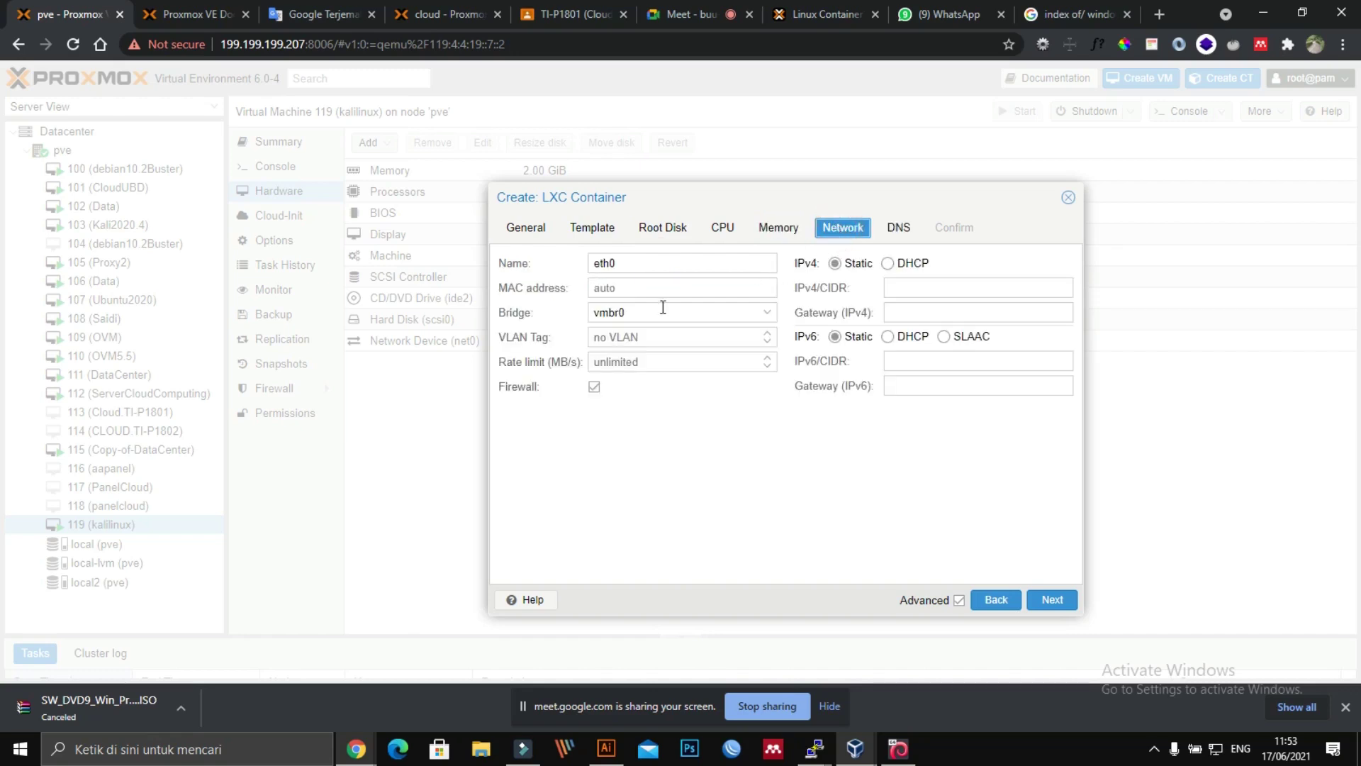
{"action": "left_click", "coordinate": [908, 263]}
{"action": "left_click", "coordinate": [888, 337]}
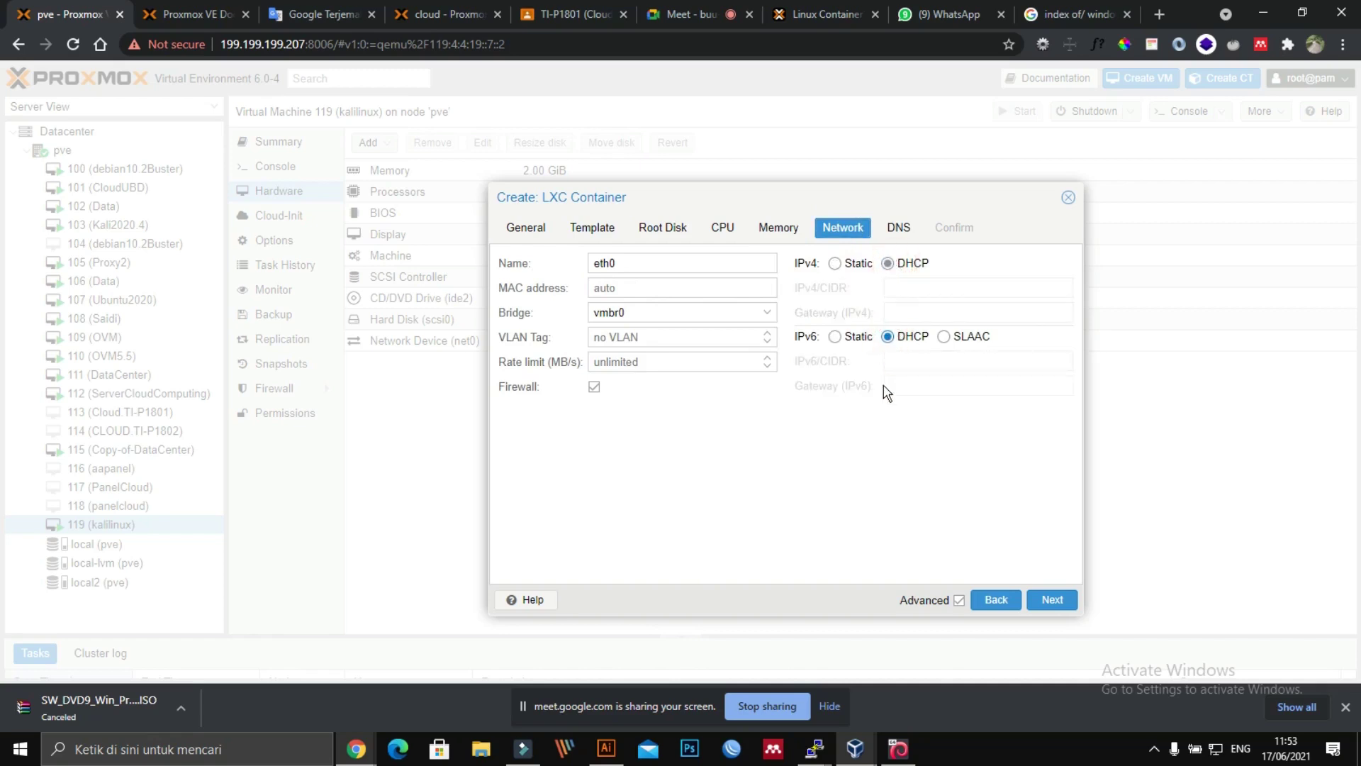
{"action": "left_click", "coordinate": [886, 264]}
Step: Pass DNS, review the settings summary, and enable Start after created
{"action": "left_click", "coordinate": [898, 228]}
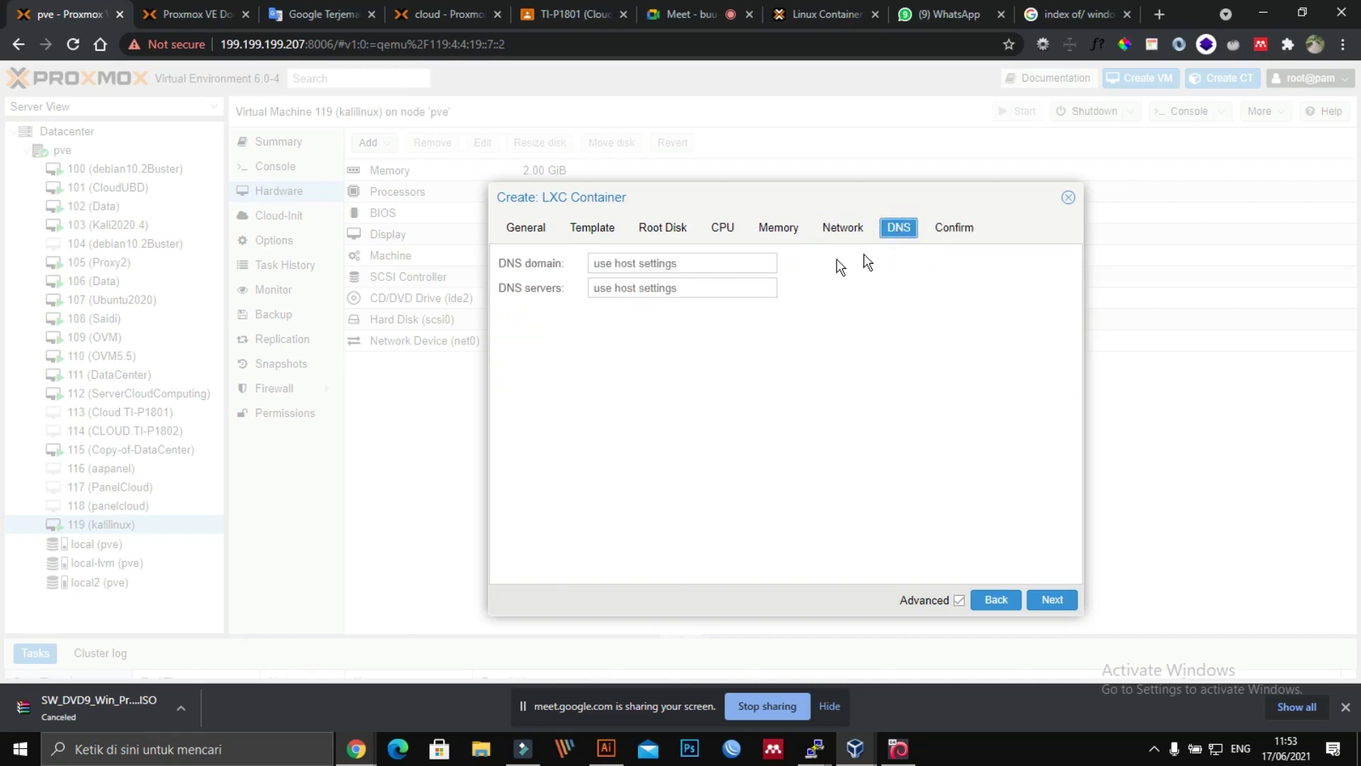
{"action": "left_click", "coordinate": [957, 235]}
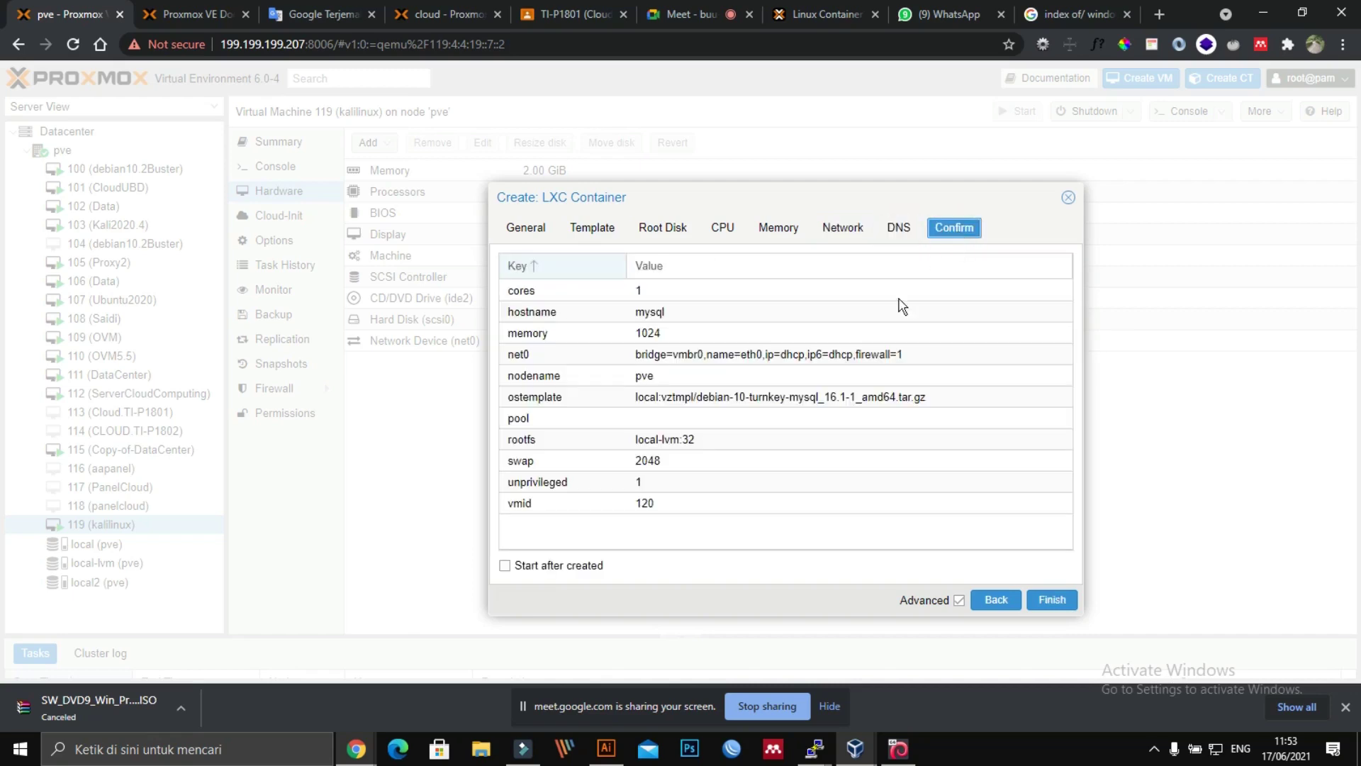
{"action": "left_click", "coordinate": [541, 565]}
Step: Finish the wizard to create CT 120 and watch its Task viewer log
{"action": "left_click", "coordinate": [1051, 600]}
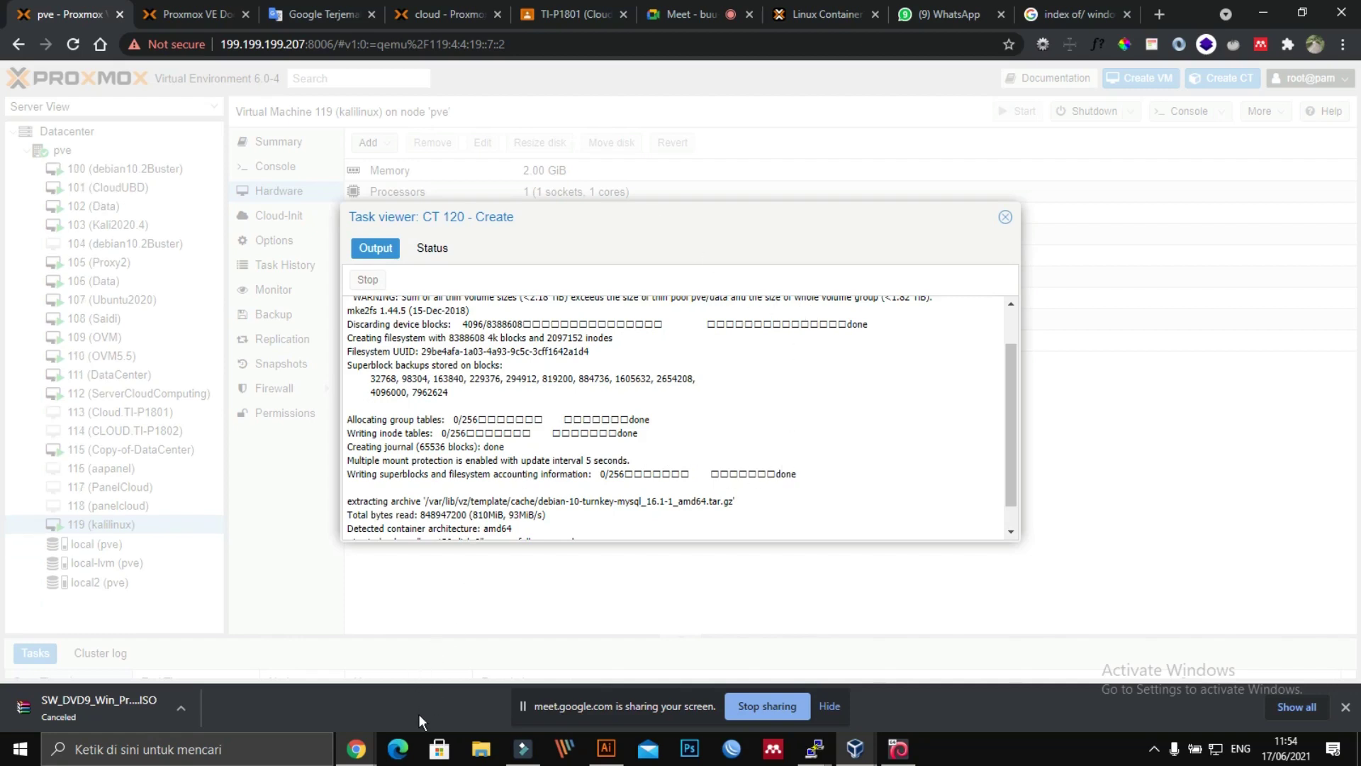
Step: Accept Kali's default software selection in the VM 119 console, then return to the Proxmox task log
{"action": "mouse_move", "coordinate": [357, 748]}
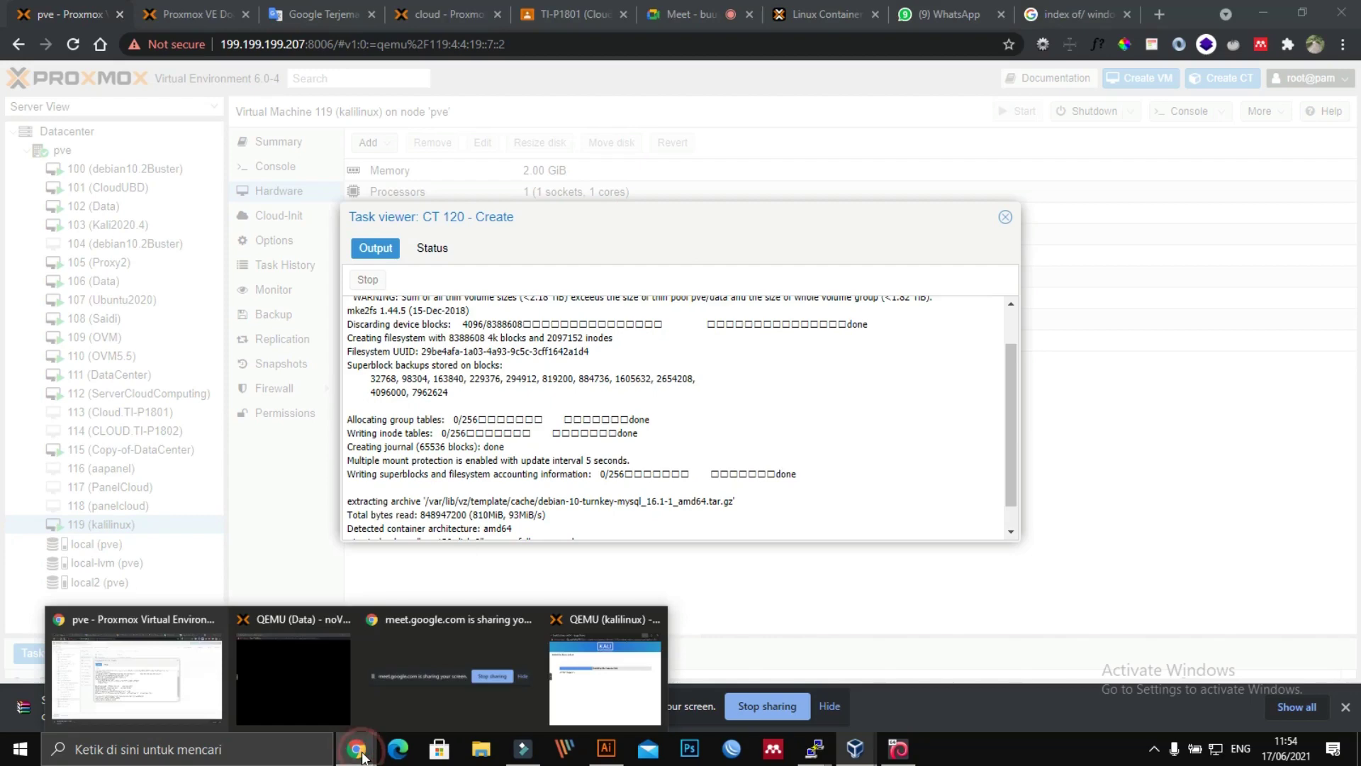
{"action": "left_click", "coordinate": [577, 707]}
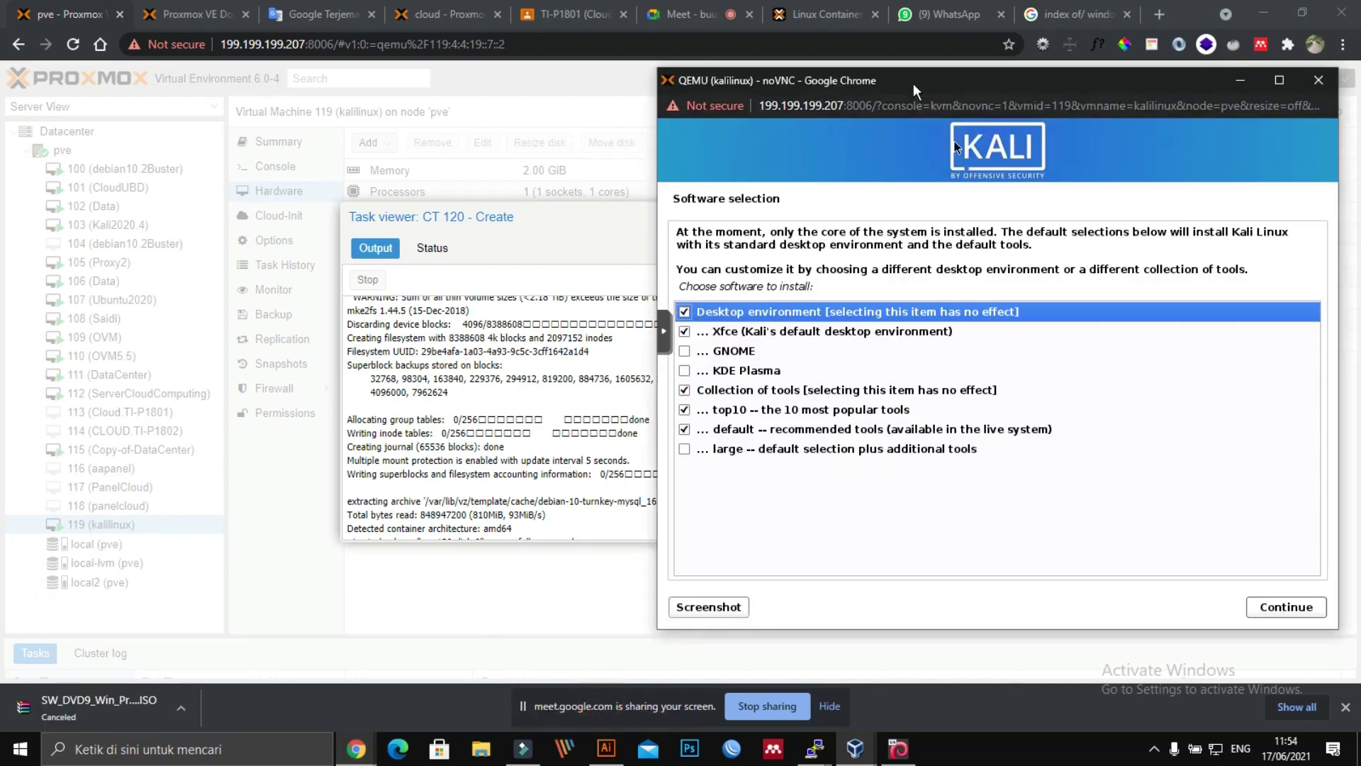
{"action": "left_click_drag", "start_coordinate": [913, 83], "coordinate": [609, 56]}
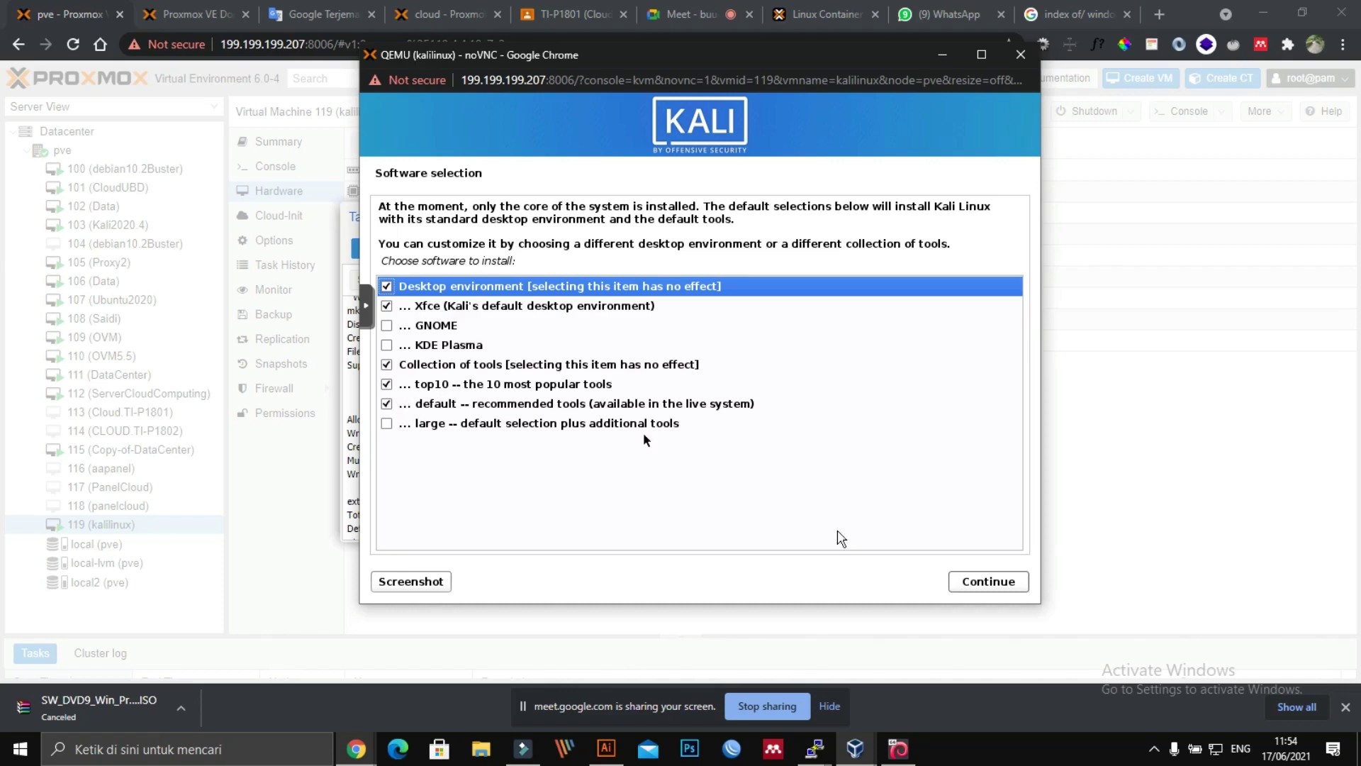
{"action": "left_click", "coordinate": [982, 582]}
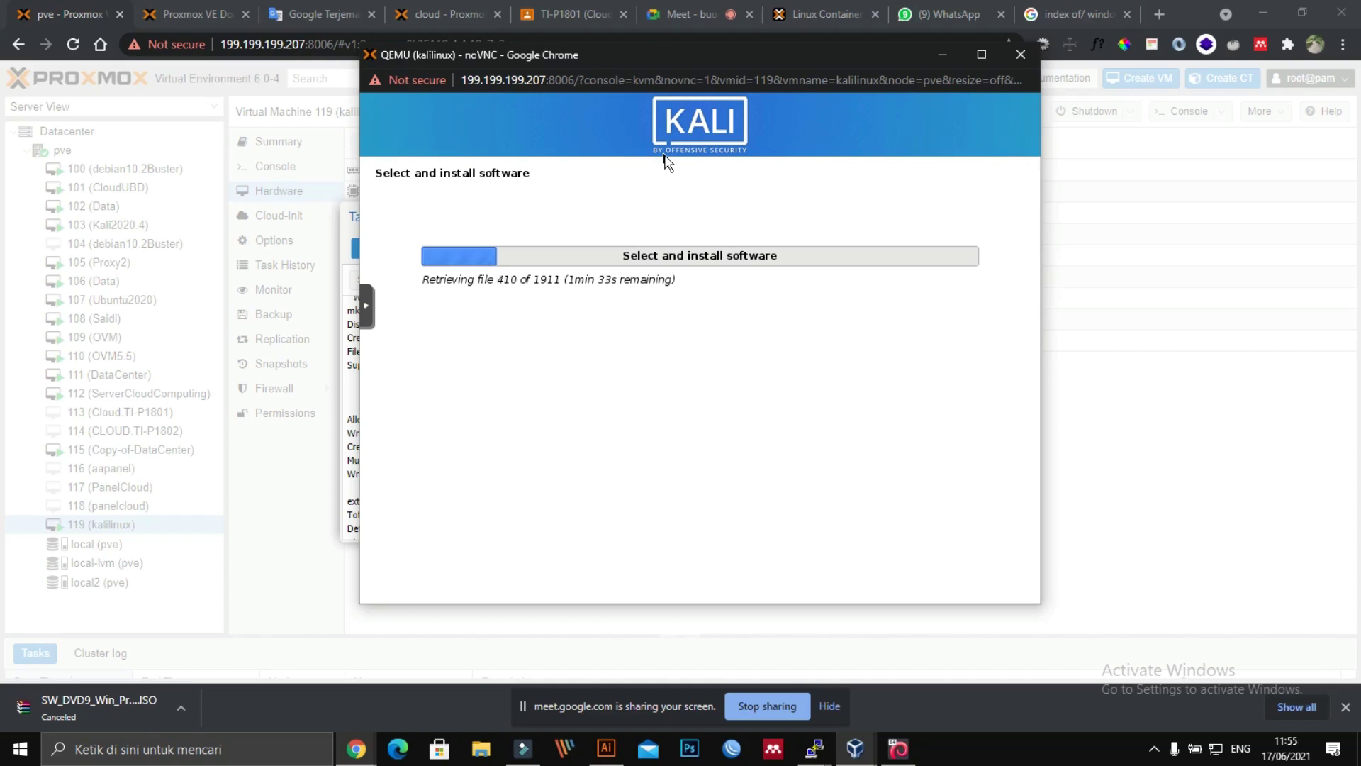
{"action": "left_click", "coordinate": [353, 750]}
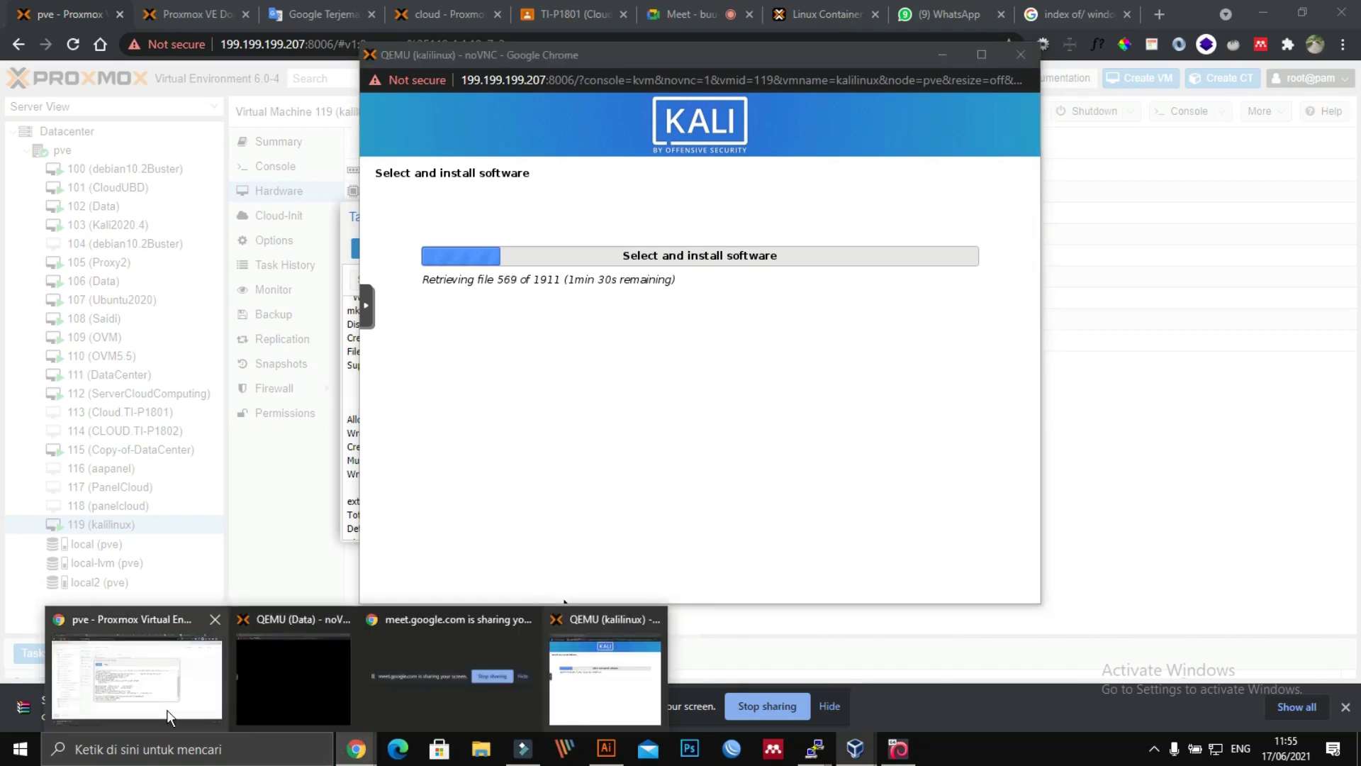
{"action": "left_click", "coordinate": [134, 674]}
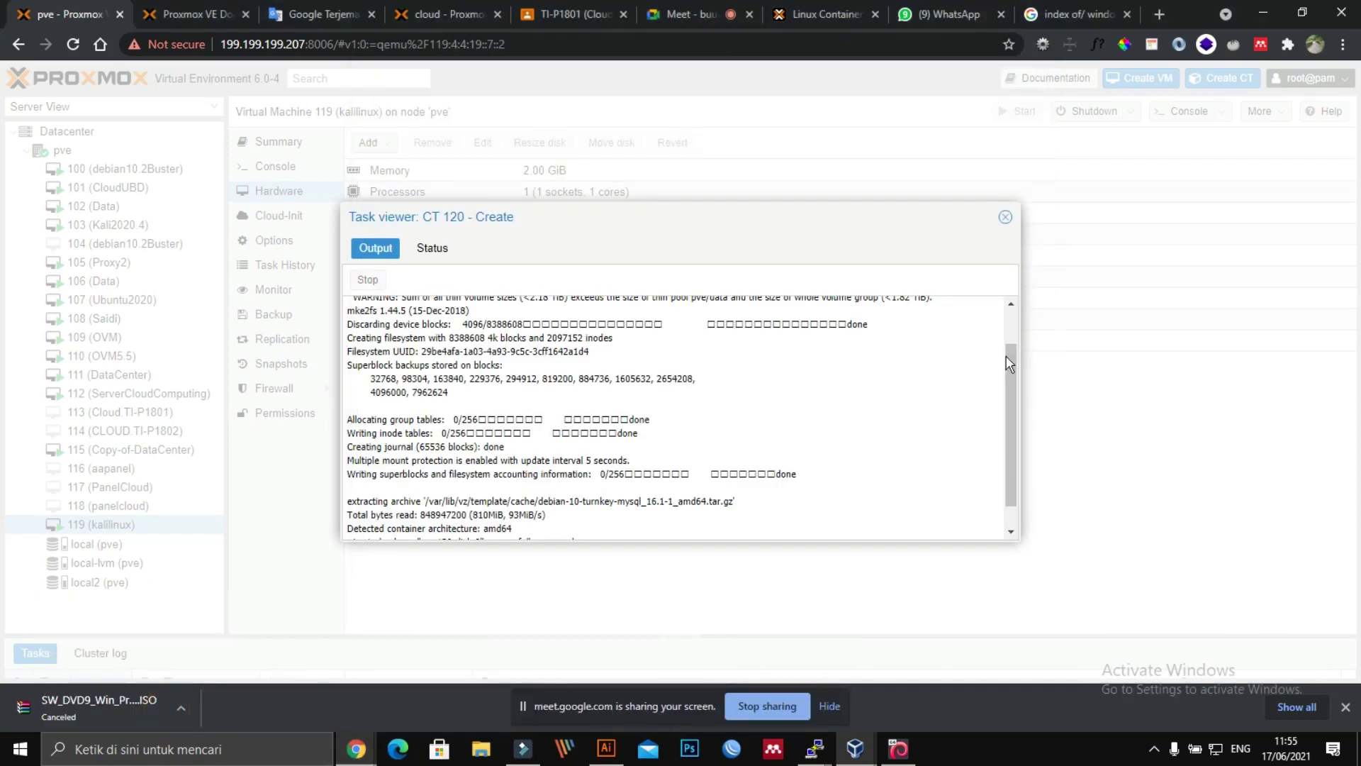
Step: Read the final error: CT 120 failed with unsupported Debian version '10.9' and vm-120-disk-0 was removed
{"action": "left_click_drag", "start_coordinate": [1012, 362], "coordinate": [1003, 462]}
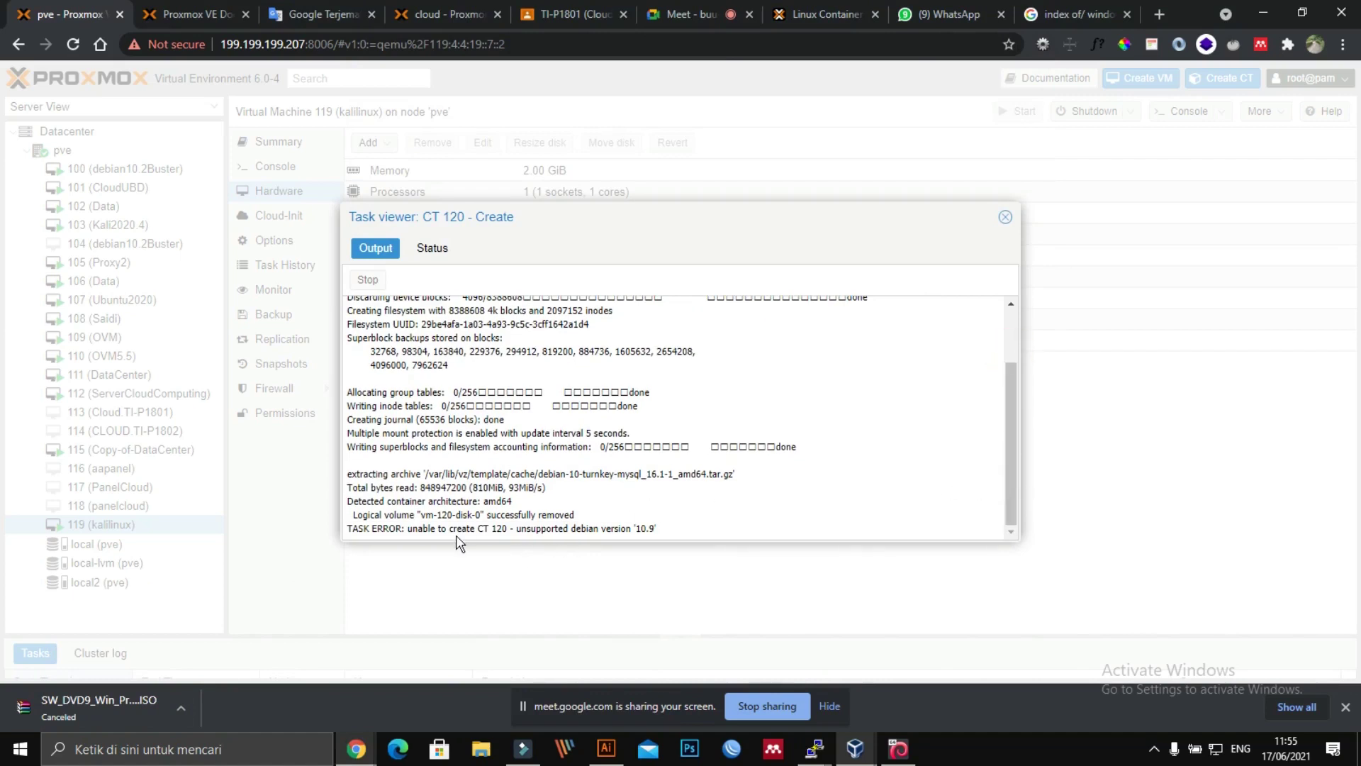
{"action": "key", "text": "super+plus"}
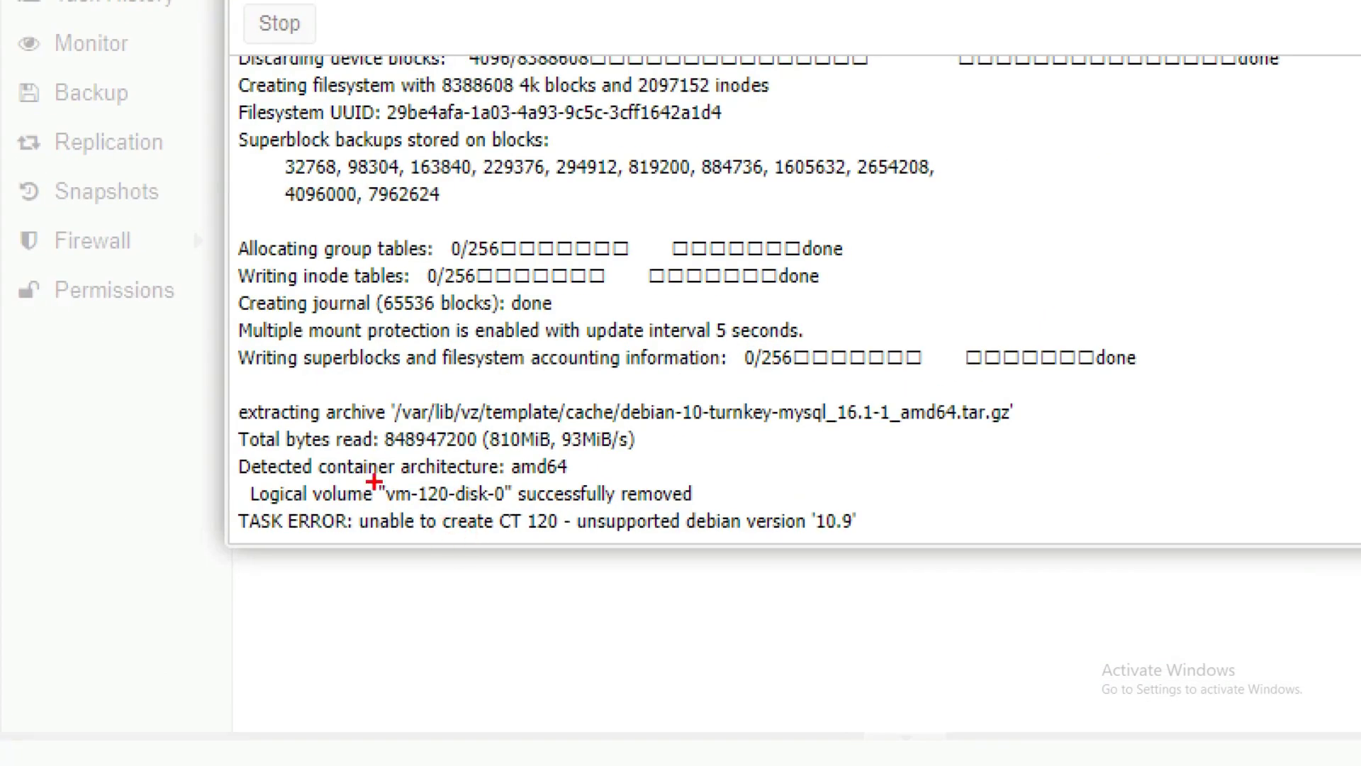
{"action": "mouse_move", "coordinate": [377, 476]}
{"action": "left_mouse_down"}
{"action": "mouse_move", "coordinate": [654, 467]}
{"action": "mouse_move", "coordinate": [746, 489]}
{"action": "left_mouse_up"}
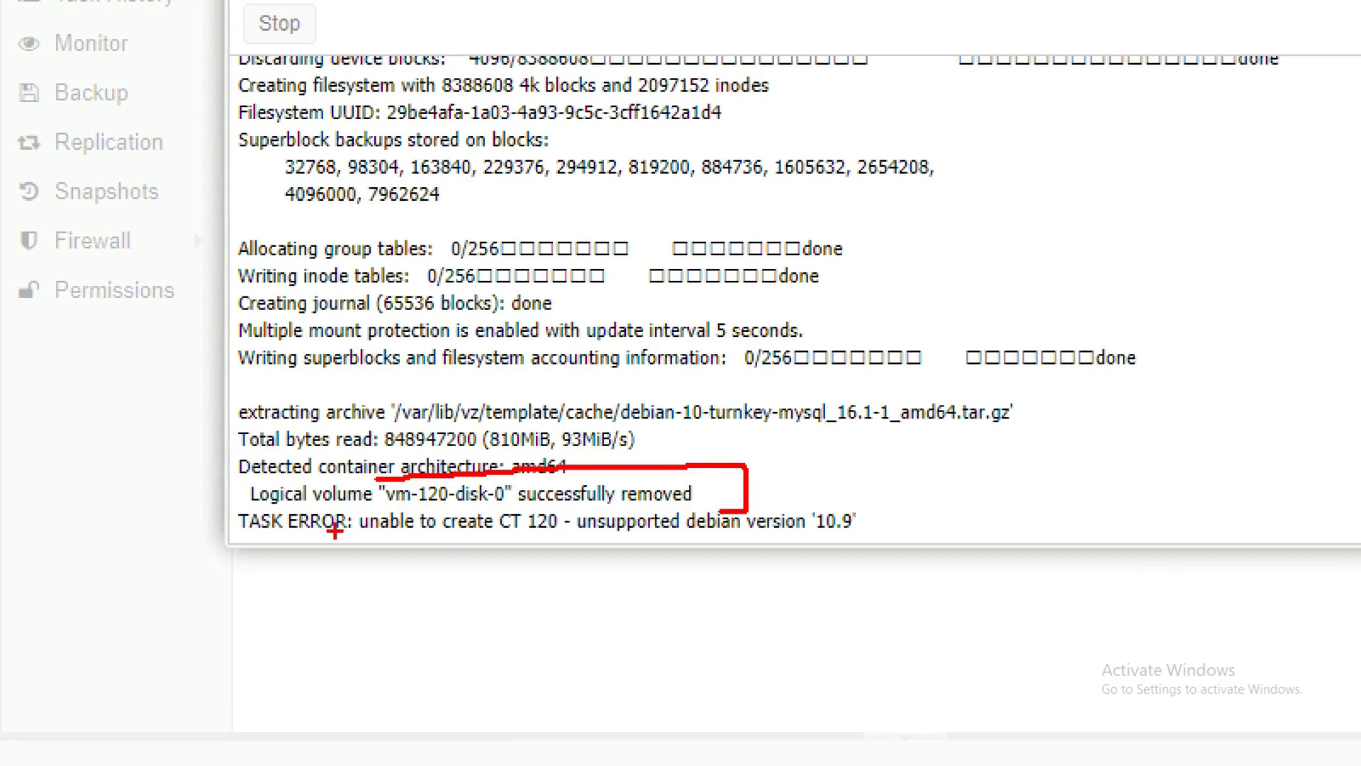
{"action": "left_click_drag", "start_coordinate": [371, 533], "coordinate": [517, 534]}
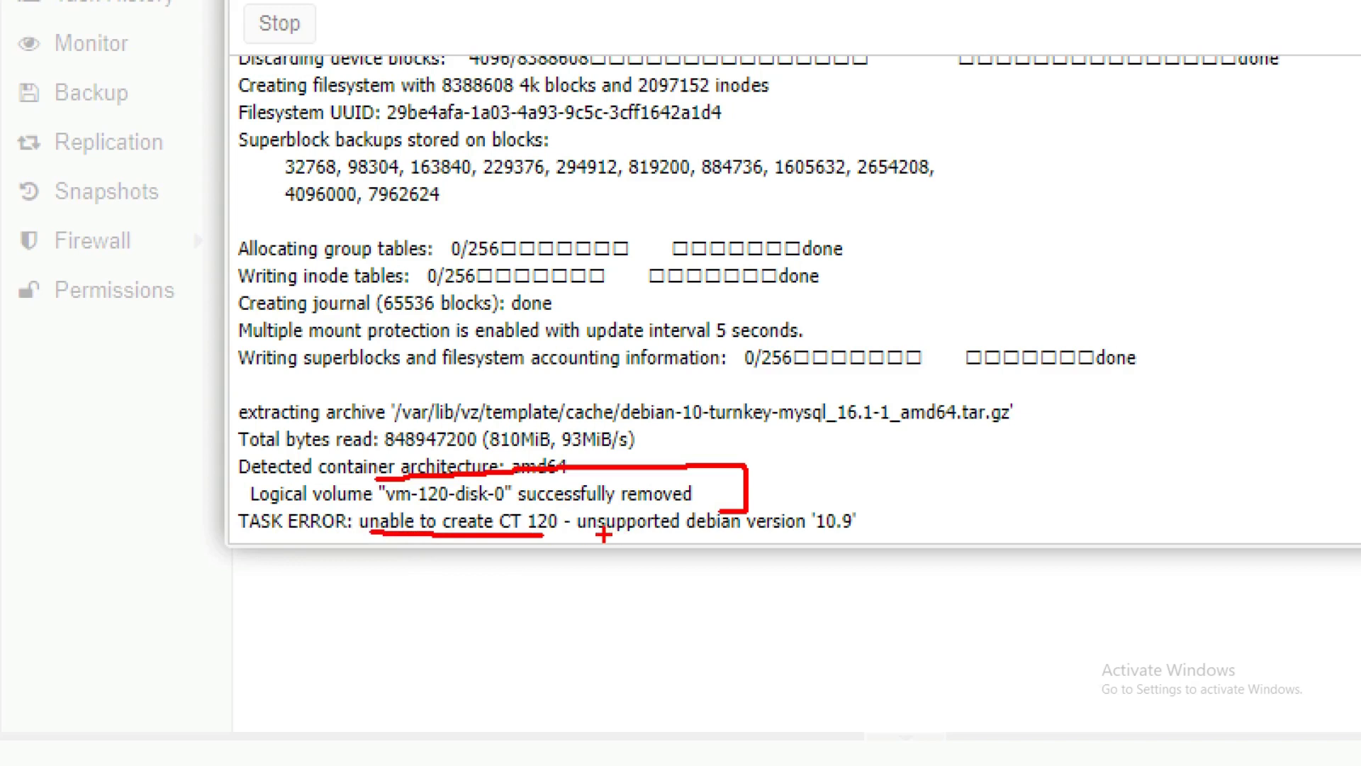
{"action": "mouse_move", "coordinate": [593, 537]}
{"action": "left_mouse_down"}
{"action": "mouse_move", "coordinate": [805, 540]}
{"action": "mouse_move", "coordinate": [902, 497]}
{"action": "mouse_move", "coordinate": [801, 455]}
{"action": "mouse_move", "coordinate": [804, 534]}
{"action": "left_mouse_up"}
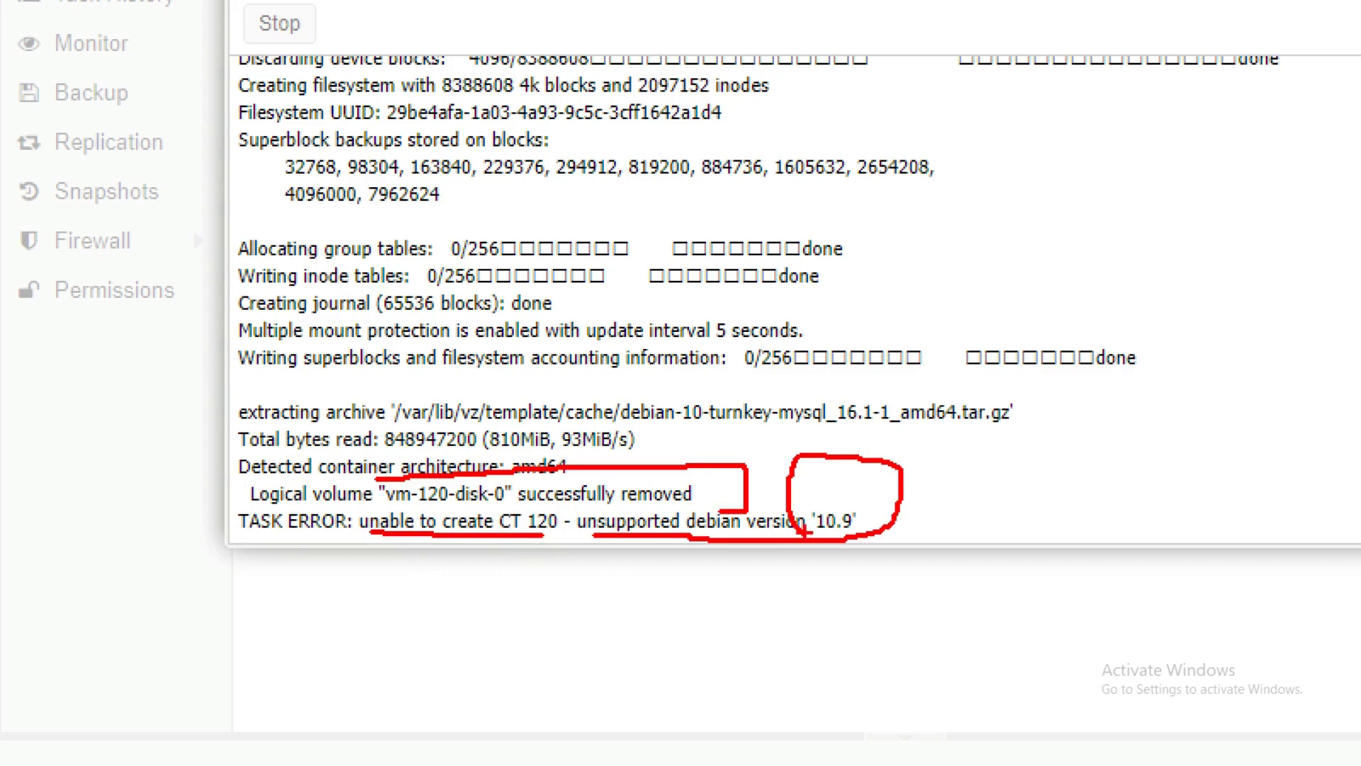
{"action": "key", "text": "Escape"}
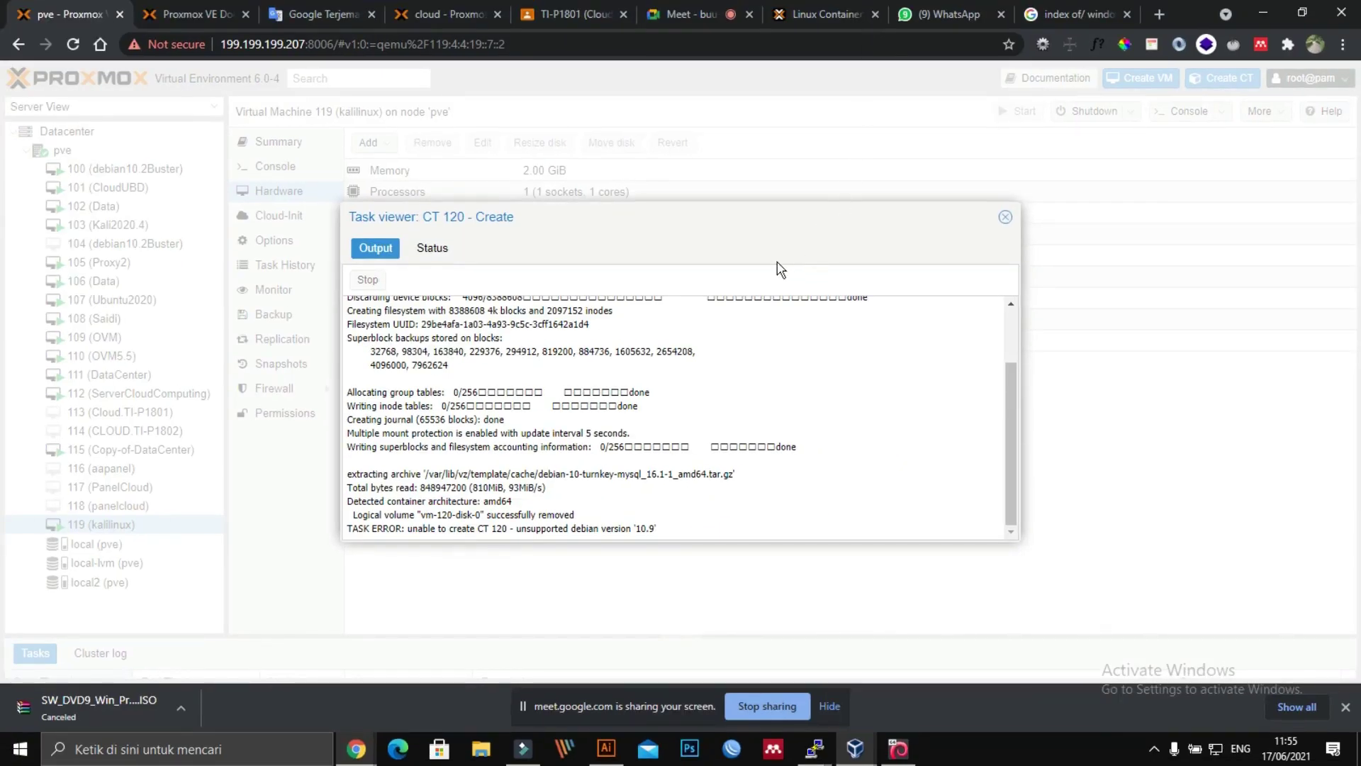
{"action": "left_click_drag", "start_coordinate": [747, 227], "coordinate": [859, 227]}
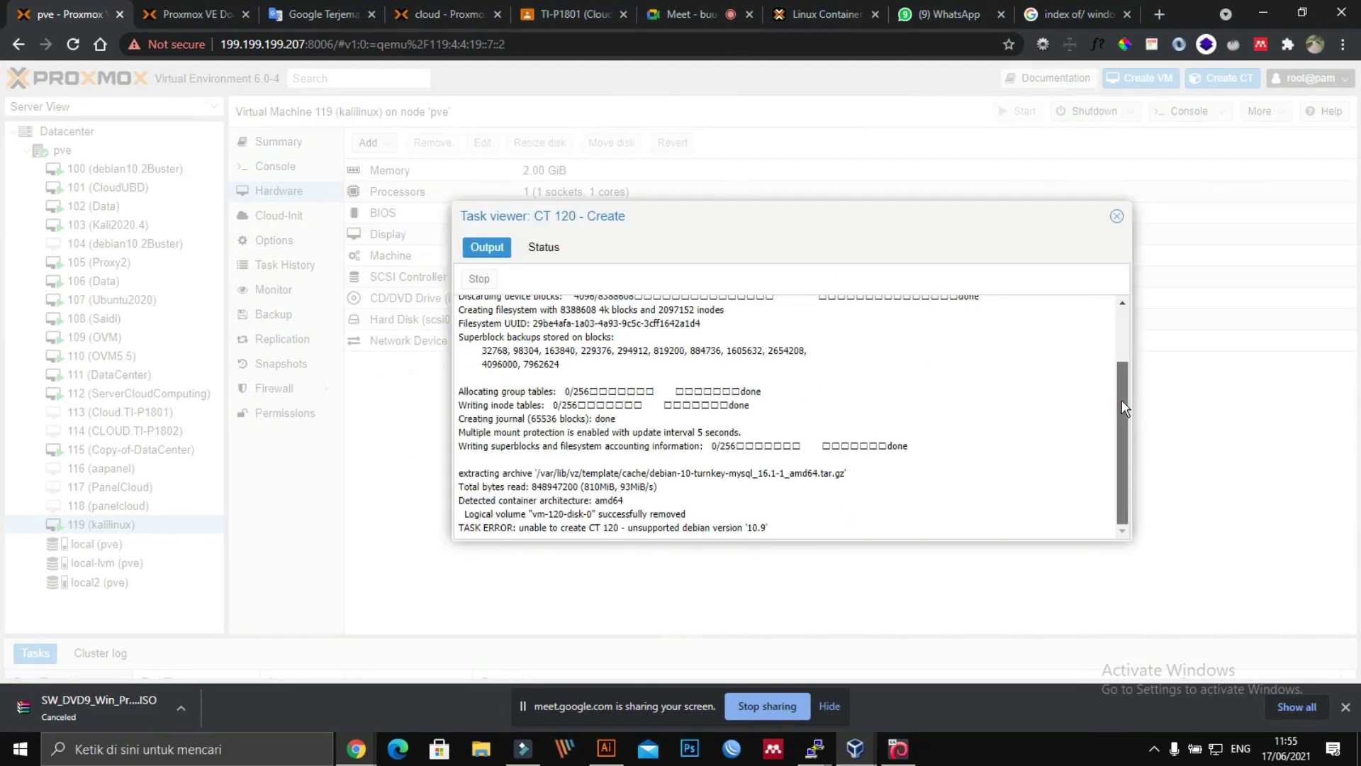
{"action": "scroll", "coordinate": [1121, 400], "scroll_direction": "up", "scroll_amount": 2}
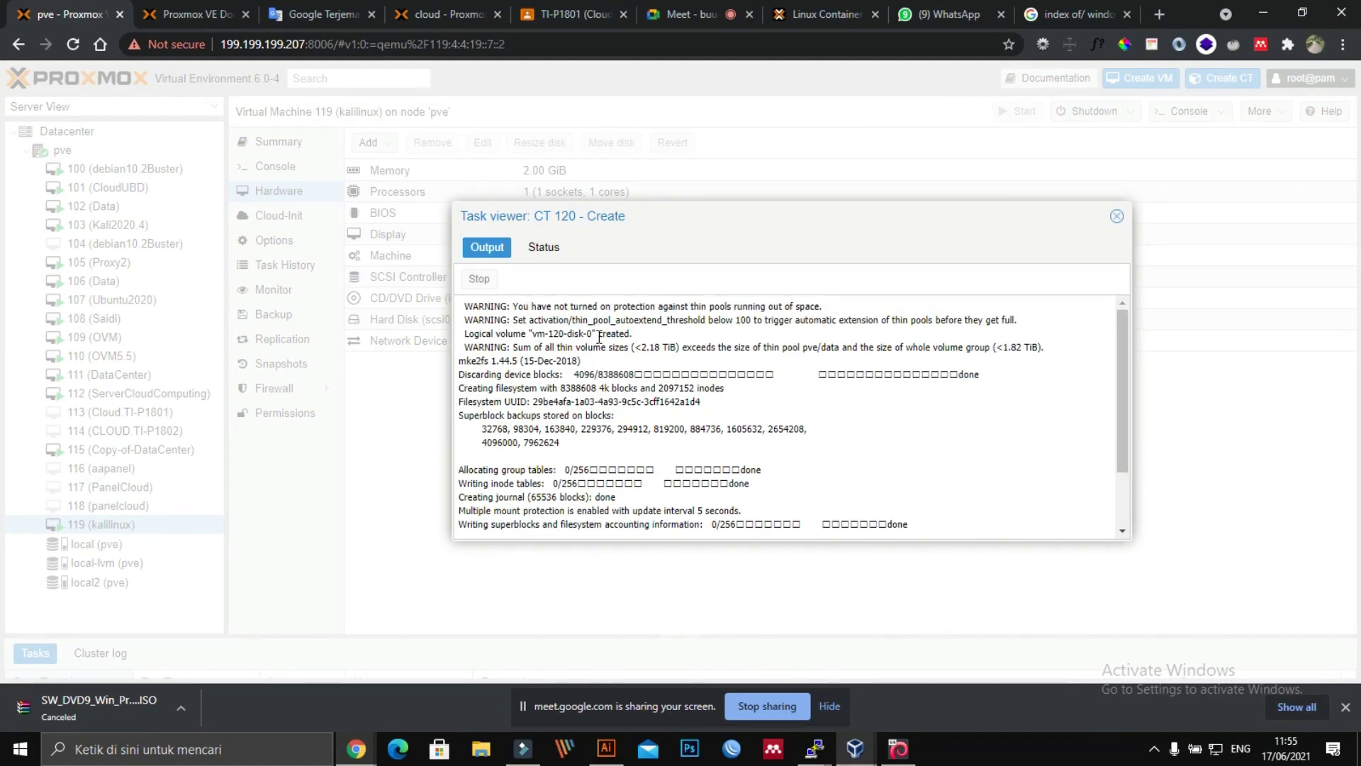
Step: Close the failed task log, check VM 100 (debian10.2Buster), and view the local (pve) storage contents
{"action": "left_click", "coordinate": [1116, 217]}
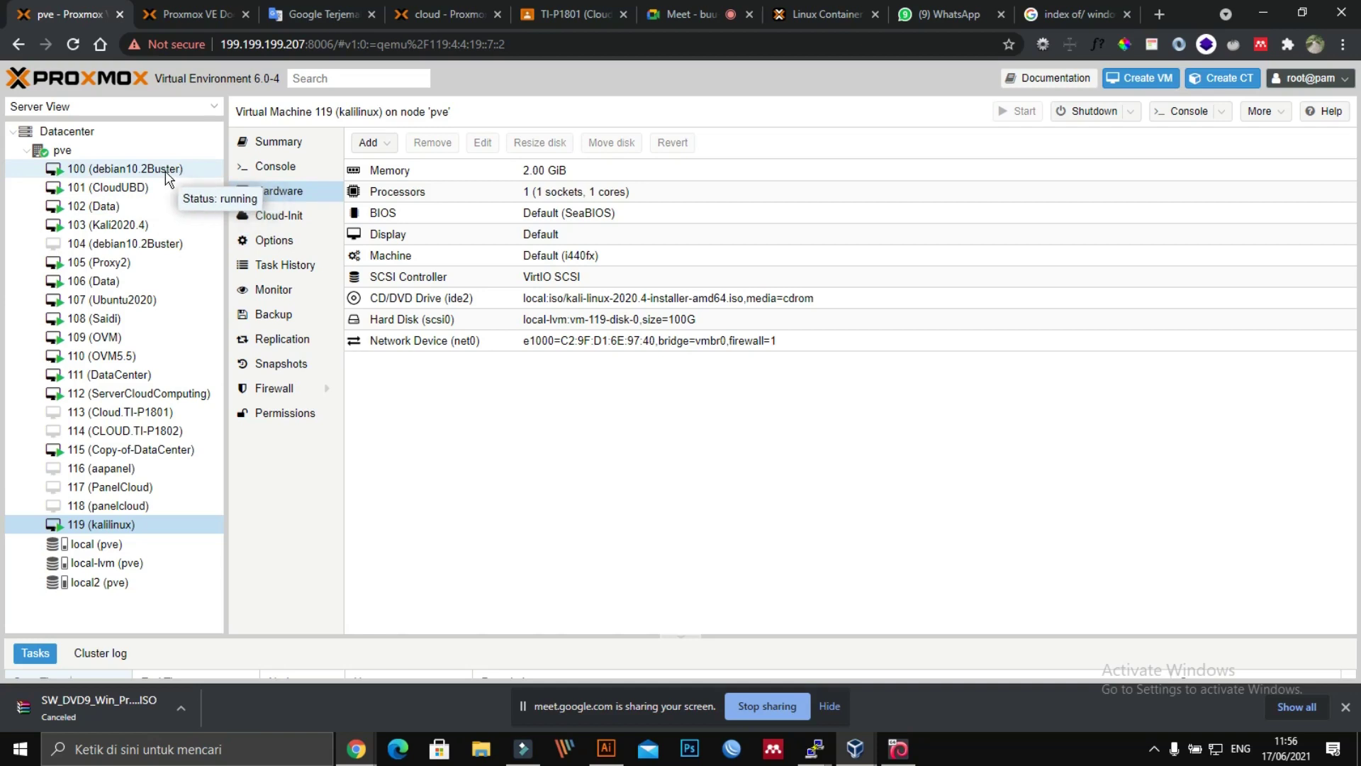
{"action": "left_click", "coordinate": [168, 175]}
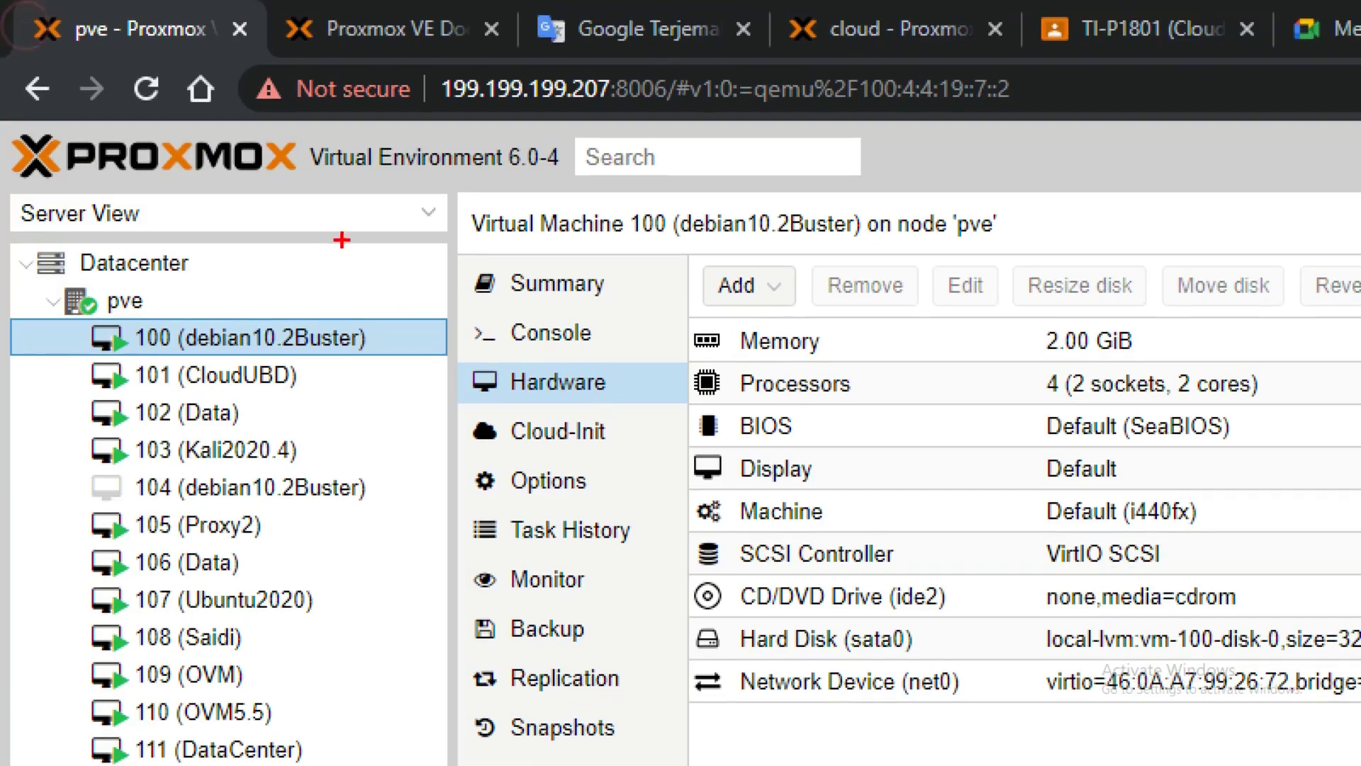
{"action": "mouse_move", "coordinate": [197, 289]}
{"action": "left_mouse_down"}
{"action": "mouse_move", "coordinate": [255, 290]}
{"action": "mouse_move", "coordinate": [316, 340]}
{"action": "mouse_move", "coordinate": [213, 305]}
{"action": "mouse_move", "coordinate": [233, 275]}
{"action": "left_mouse_up"}
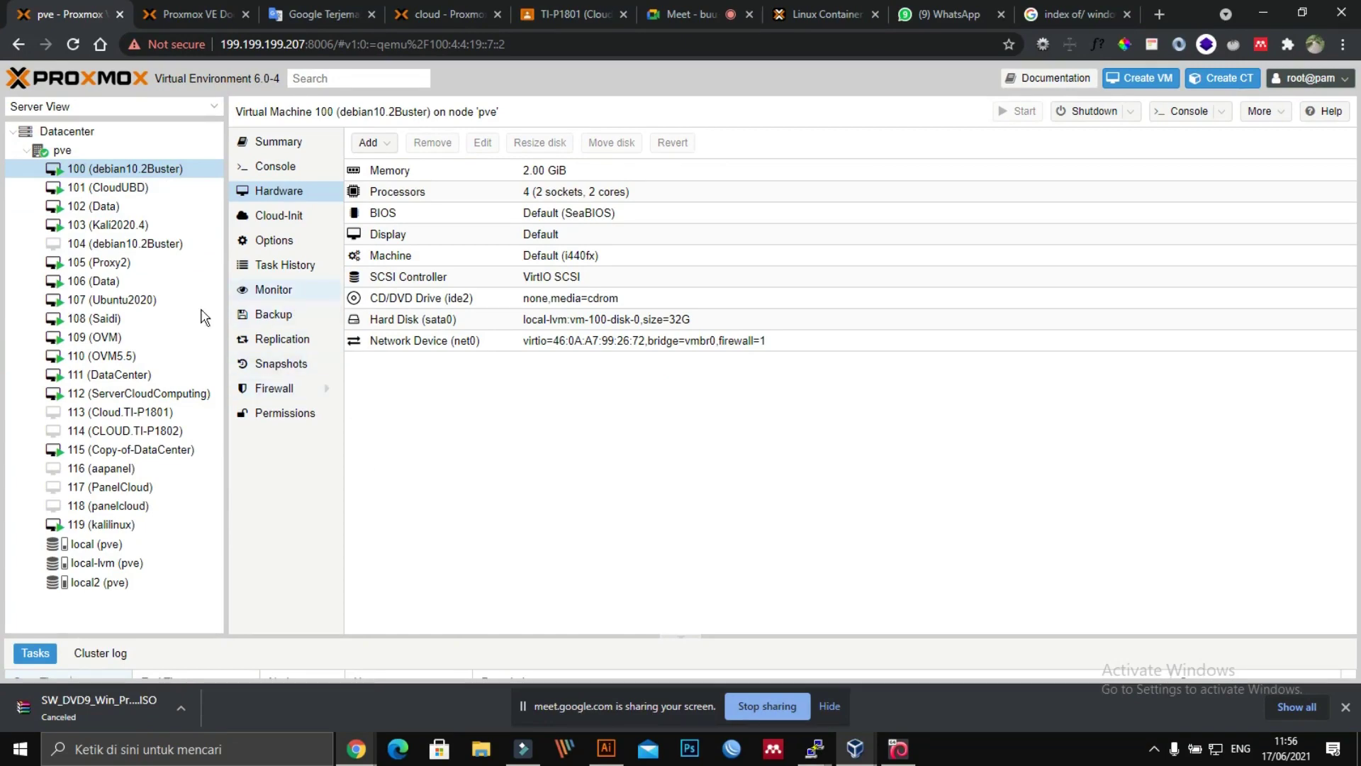
{"action": "left_click", "coordinate": [98, 549]}
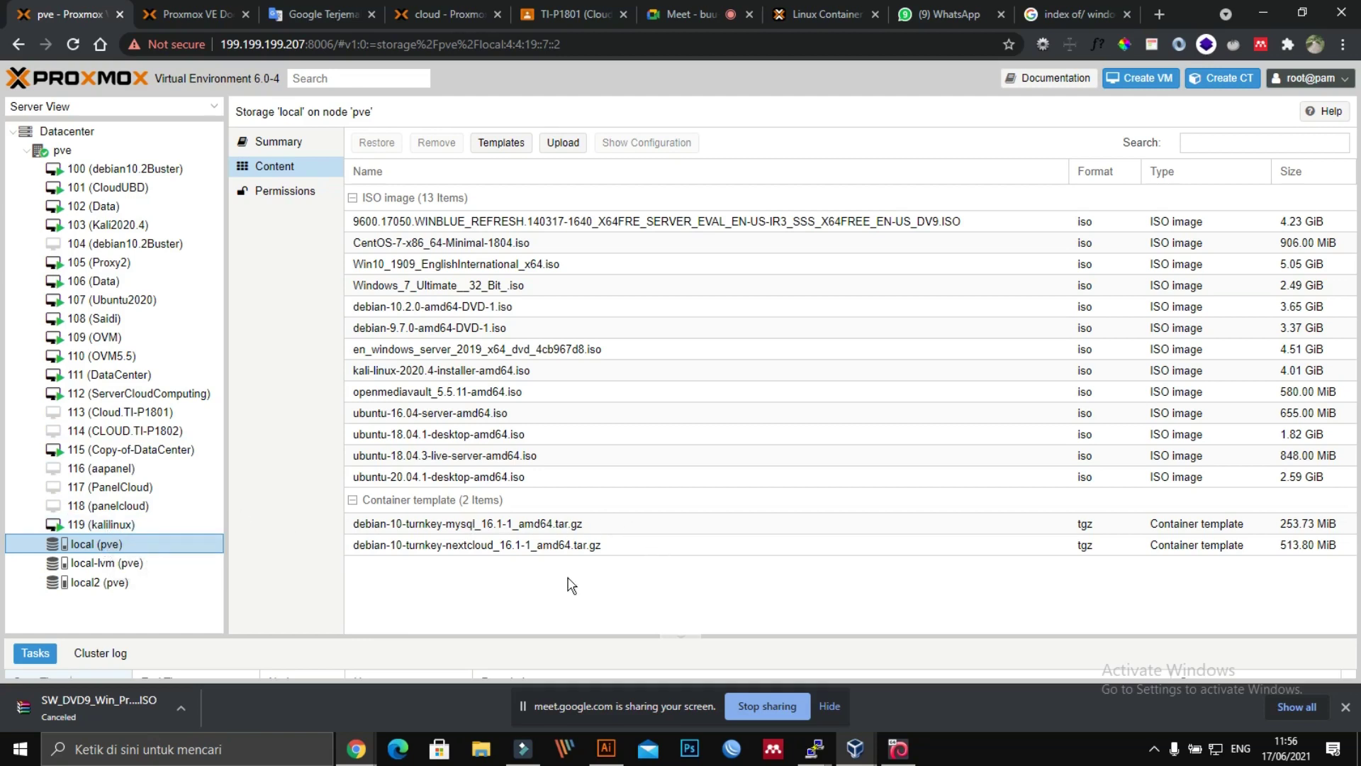
Step: Select the debian-10-turnkey-mysql template and look for options in its context menu
{"action": "left_click", "coordinate": [589, 524]}
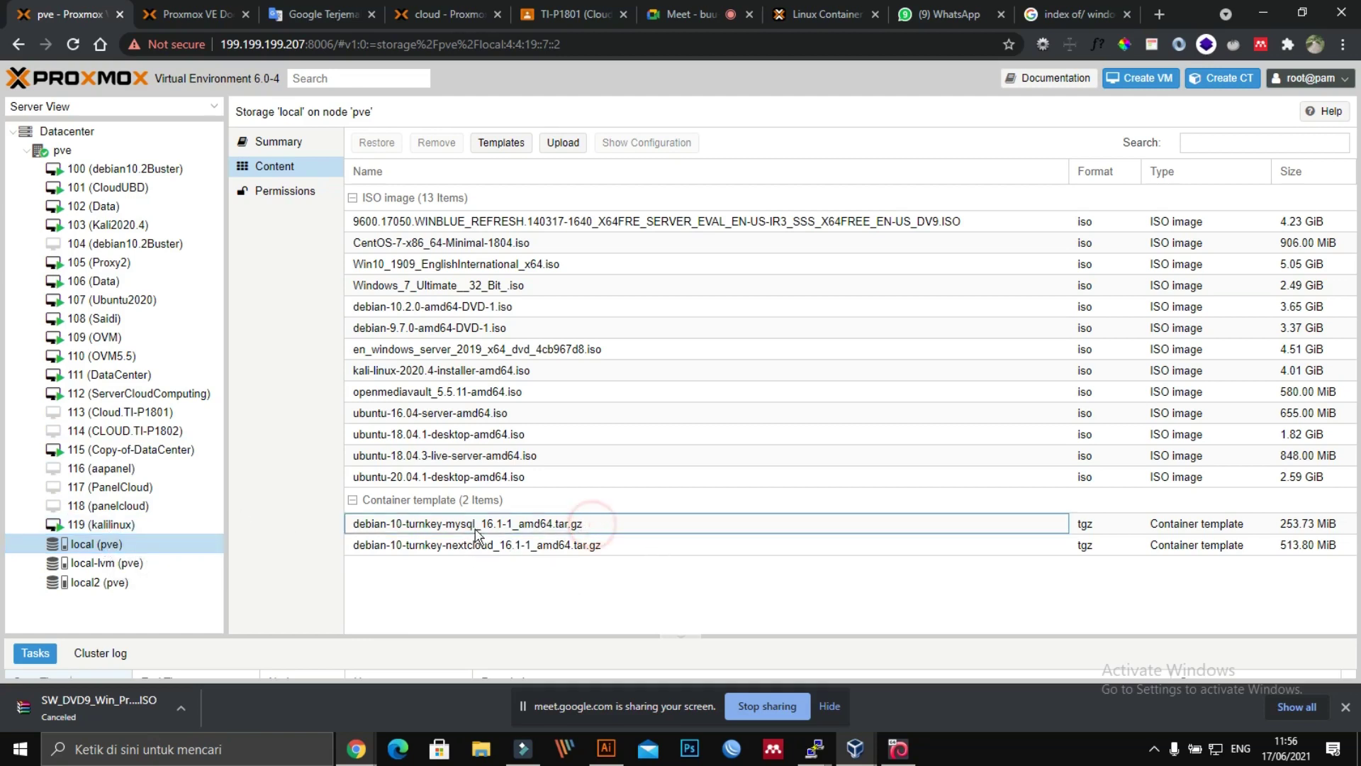
{"action": "left_click", "coordinate": [349, 531]}
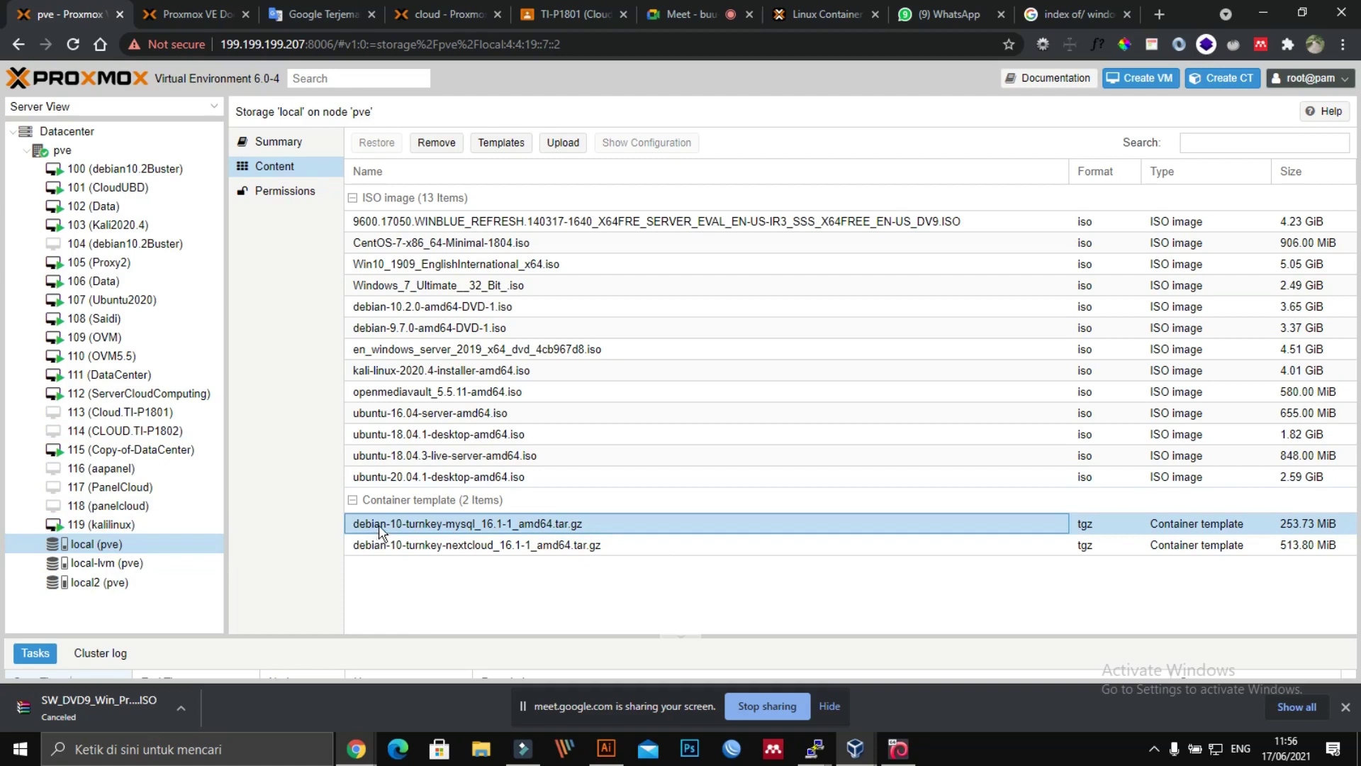
{"action": "right_click", "coordinate": [454, 531]}
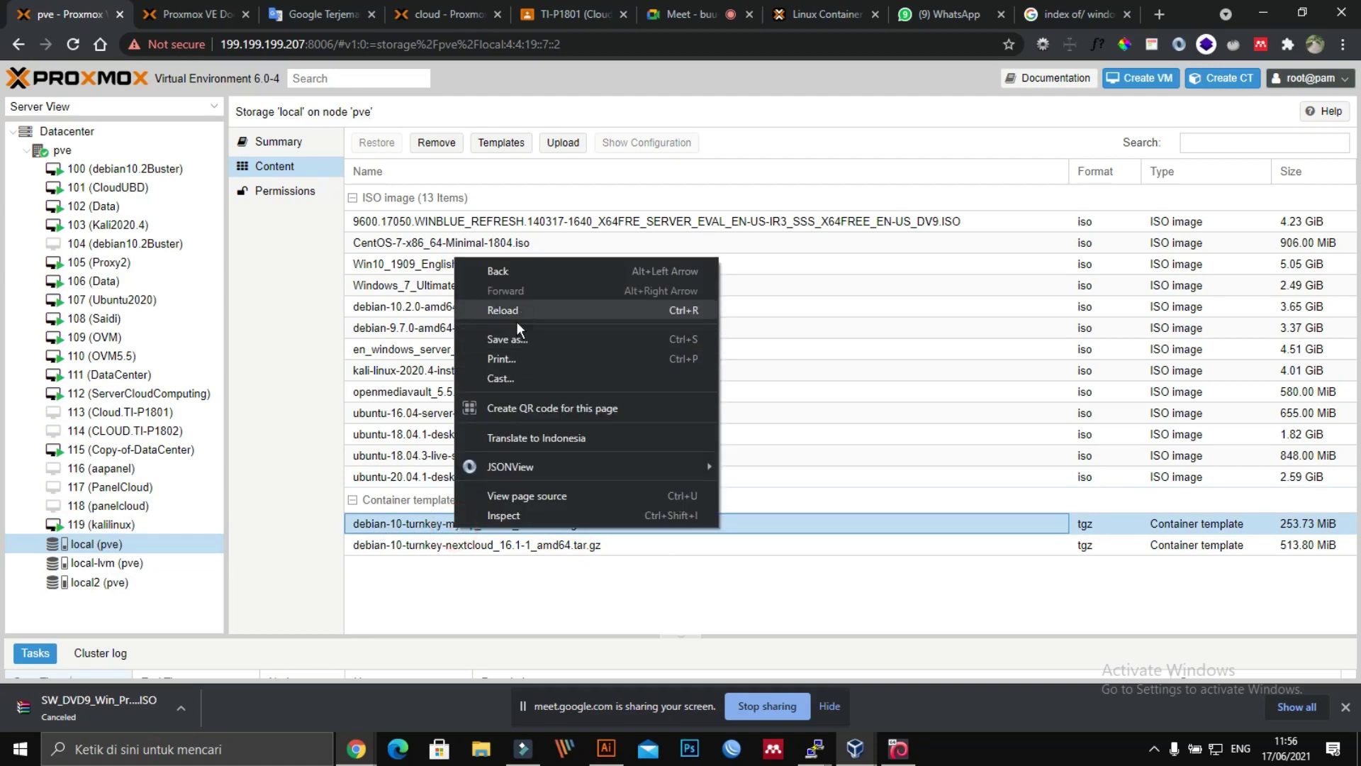
{"action": "left_click", "coordinate": [494, 595]}
{"action": "right_click", "coordinate": [354, 526]}
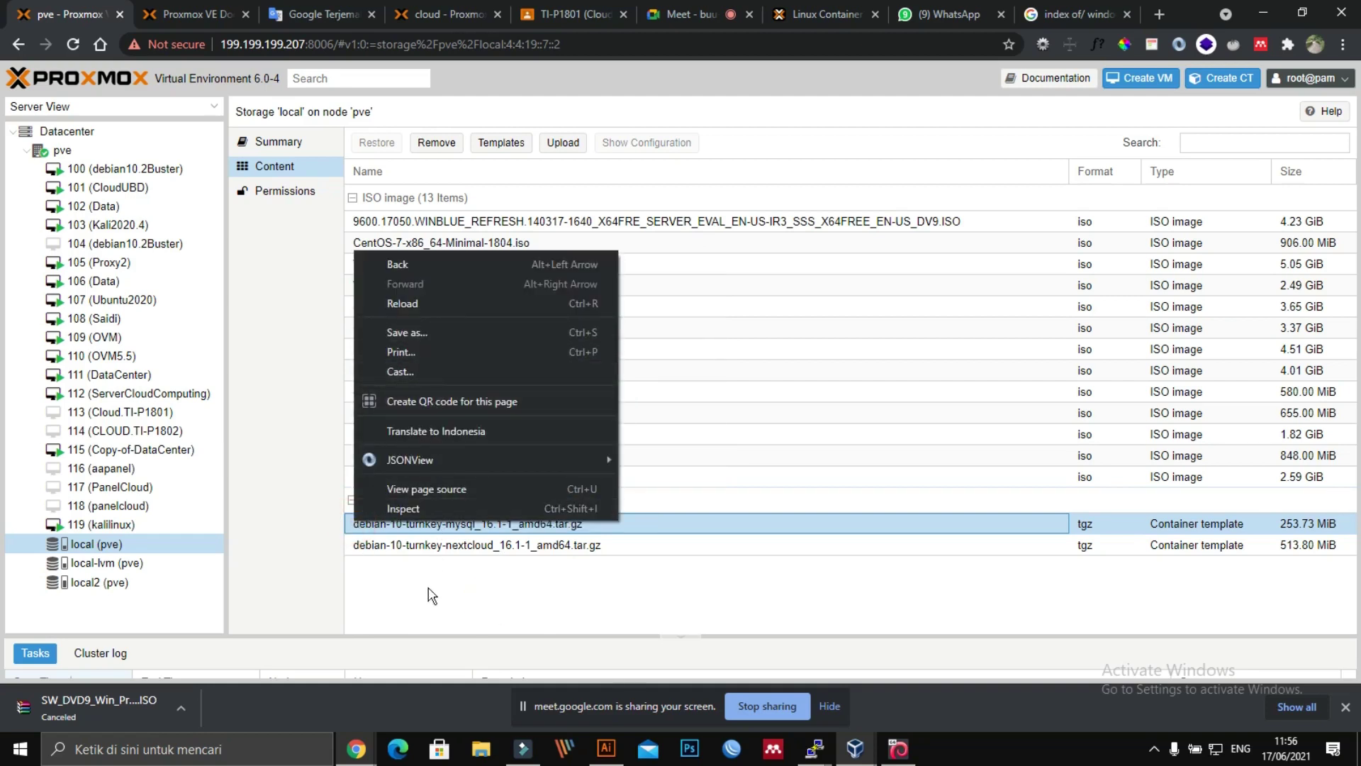
{"action": "left_click", "coordinate": [430, 595]}
Step: Bring up the Templates catalogue of downloadable LXC templates for the local storage
{"action": "left_click", "coordinate": [565, 524]}
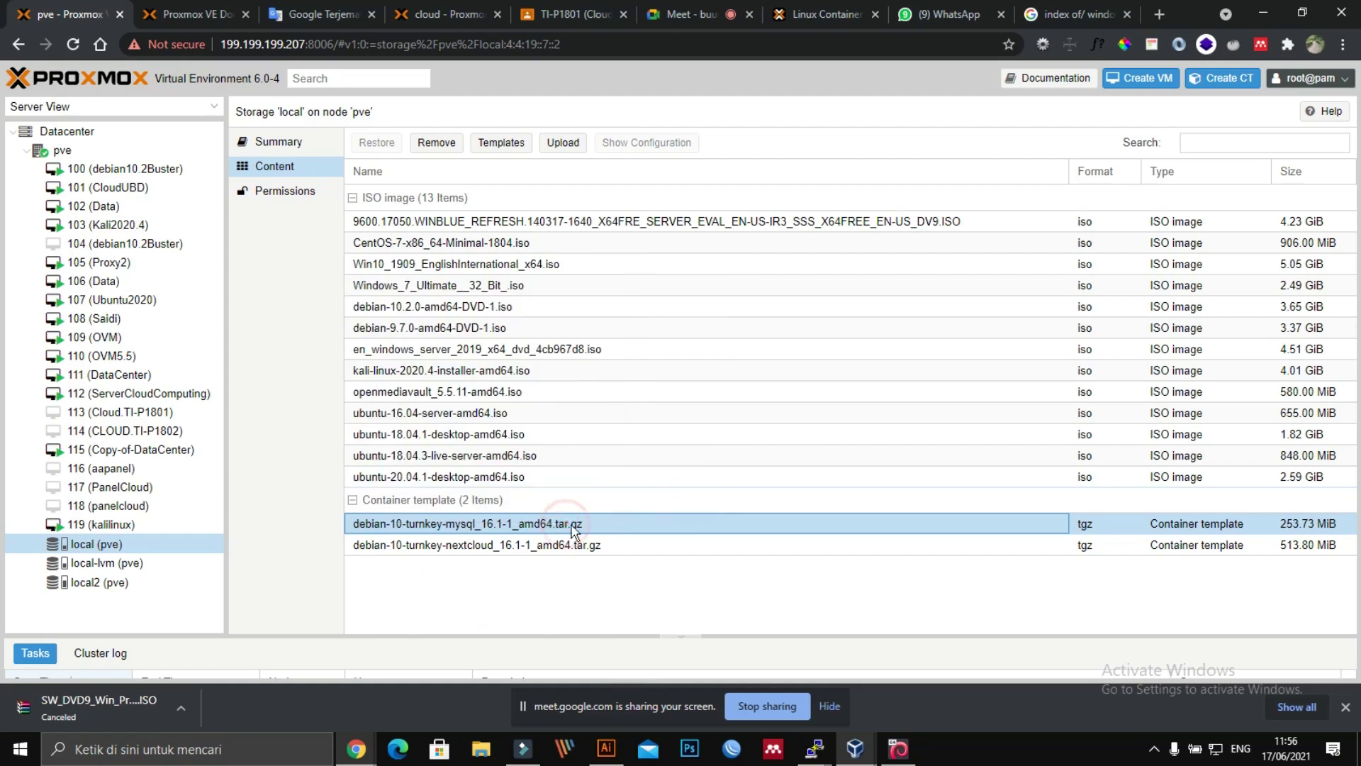
{"action": "left_click", "coordinate": [577, 526]}
{"action": "left_click", "coordinate": [360, 598]}
{"action": "left_click", "coordinate": [304, 515]}
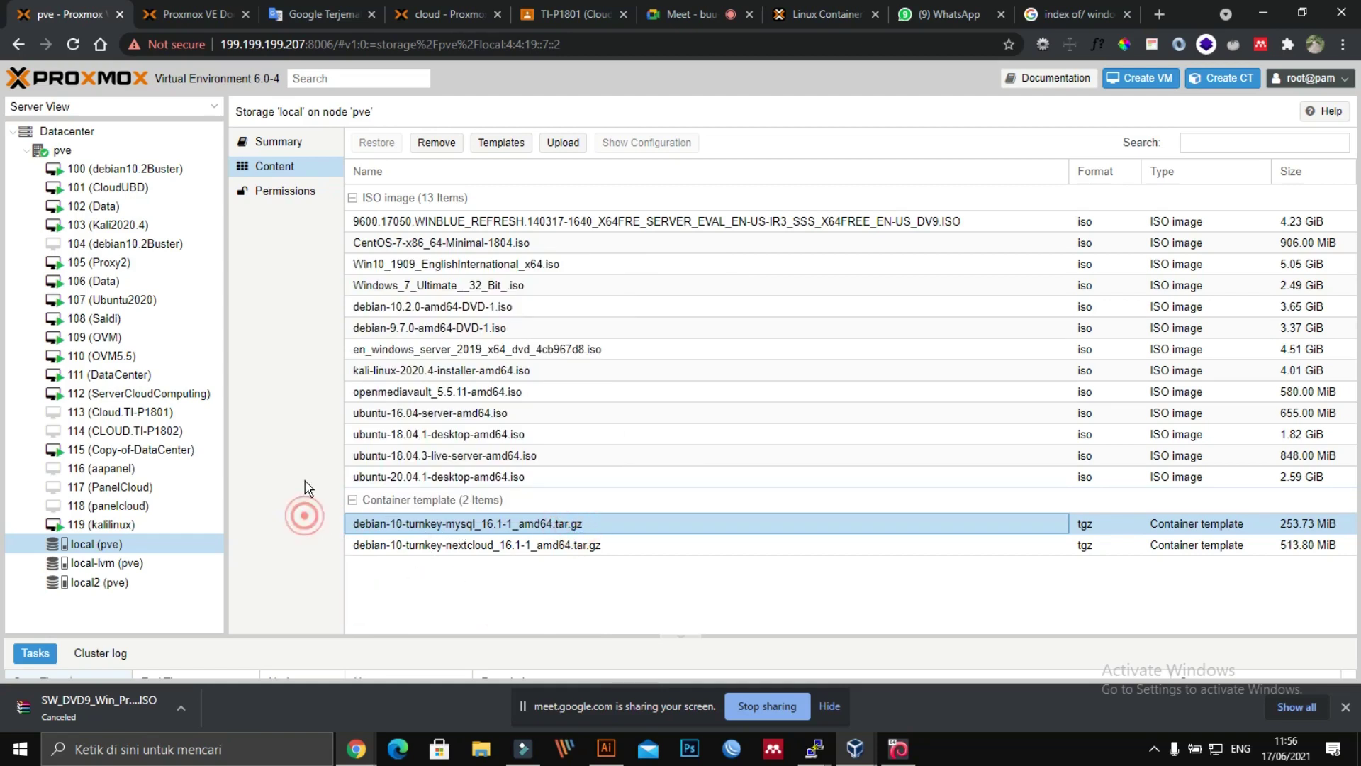
{"action": "left_click", "coordinate": [449, 576]}
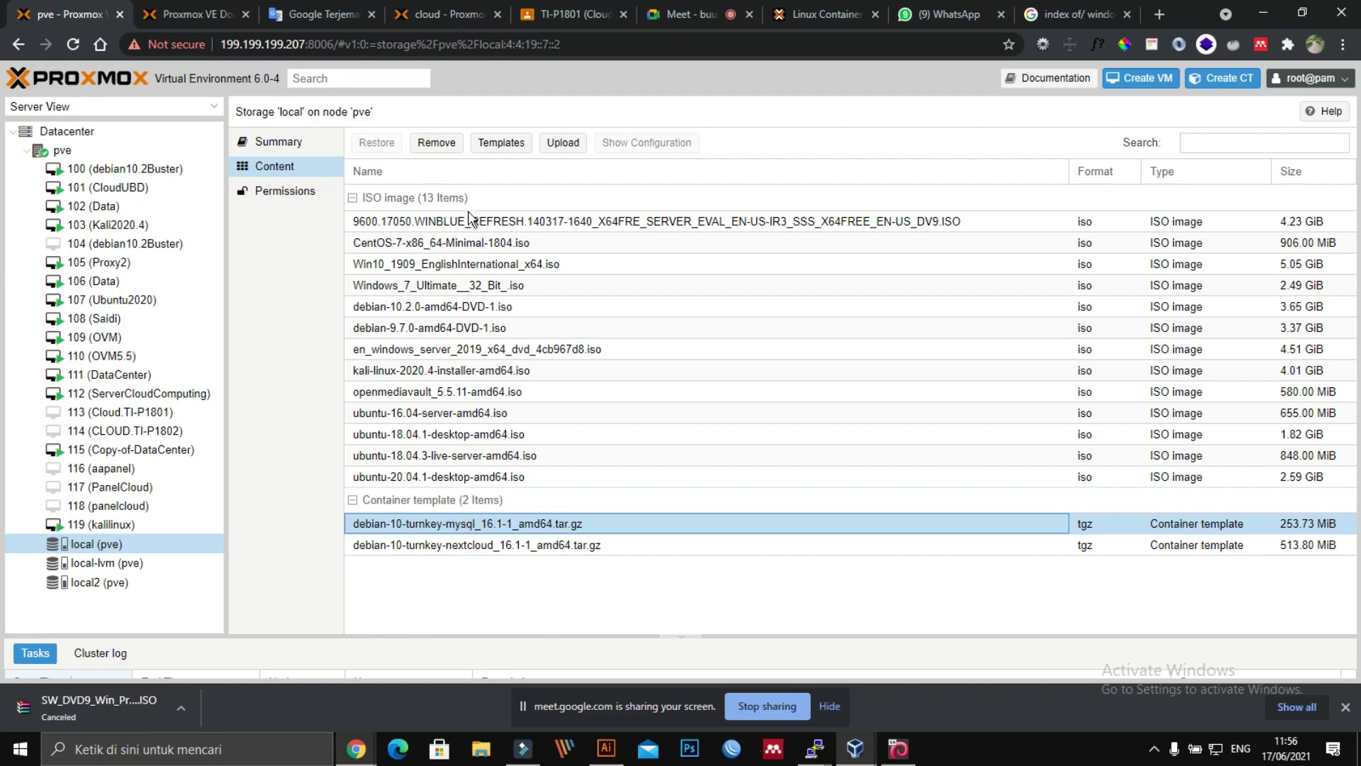
{"action": "left_click", "coordinate": [81, 549]}
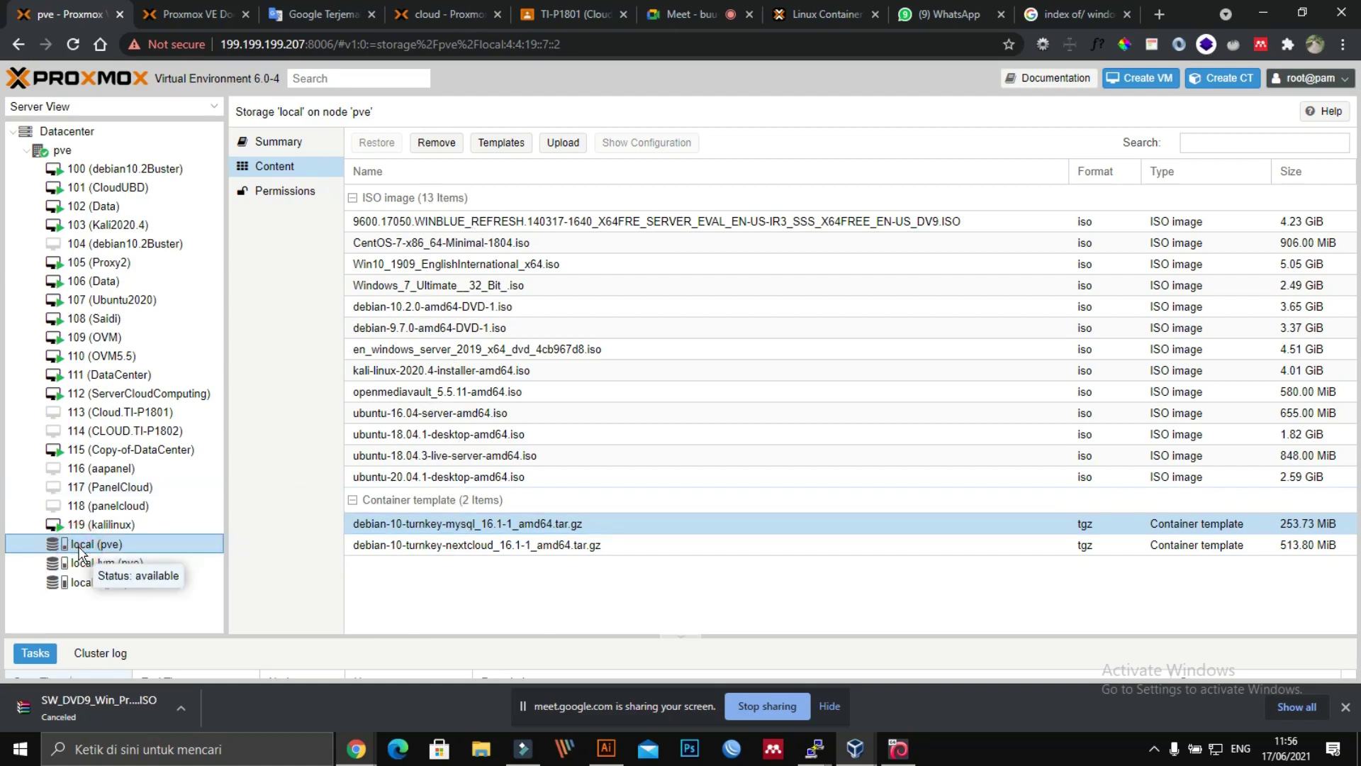
{"action": "left_click", "coordinate": [504, 145]}
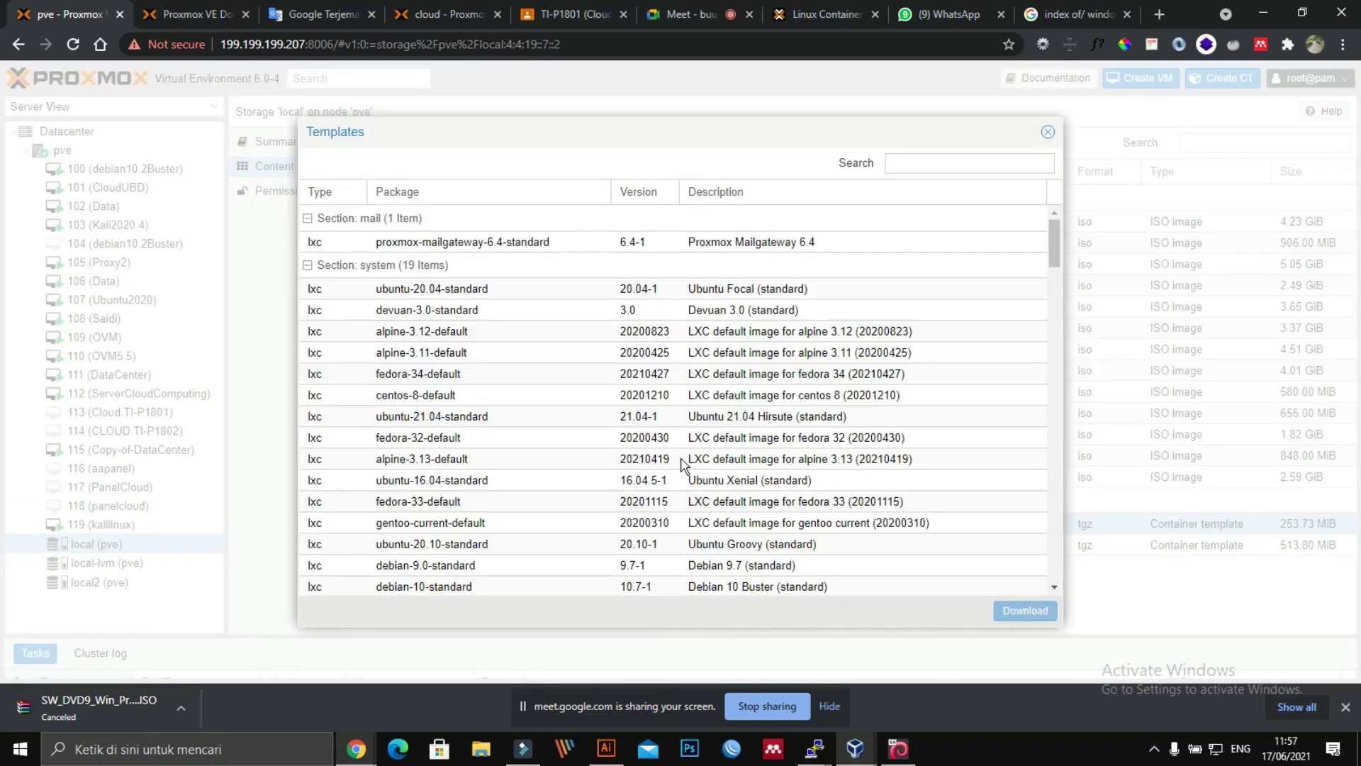
Step: Filter the template catalogue by 'my' and select the turnkey-mysql template
{"action": "left_click", "coordinate": [966, 170]}
{"action": "type", "text": "mysq"}
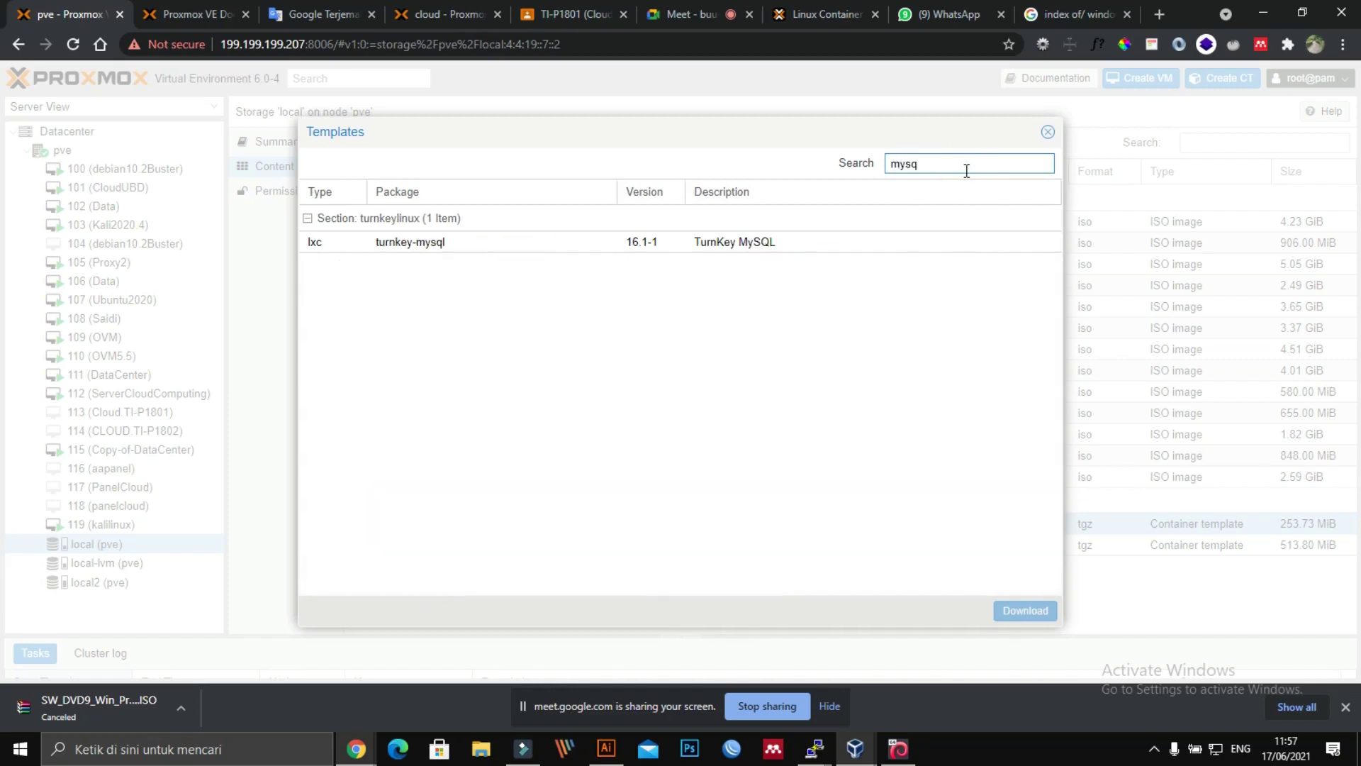
{"action": "left_click", "coordinate": [565, 309]}
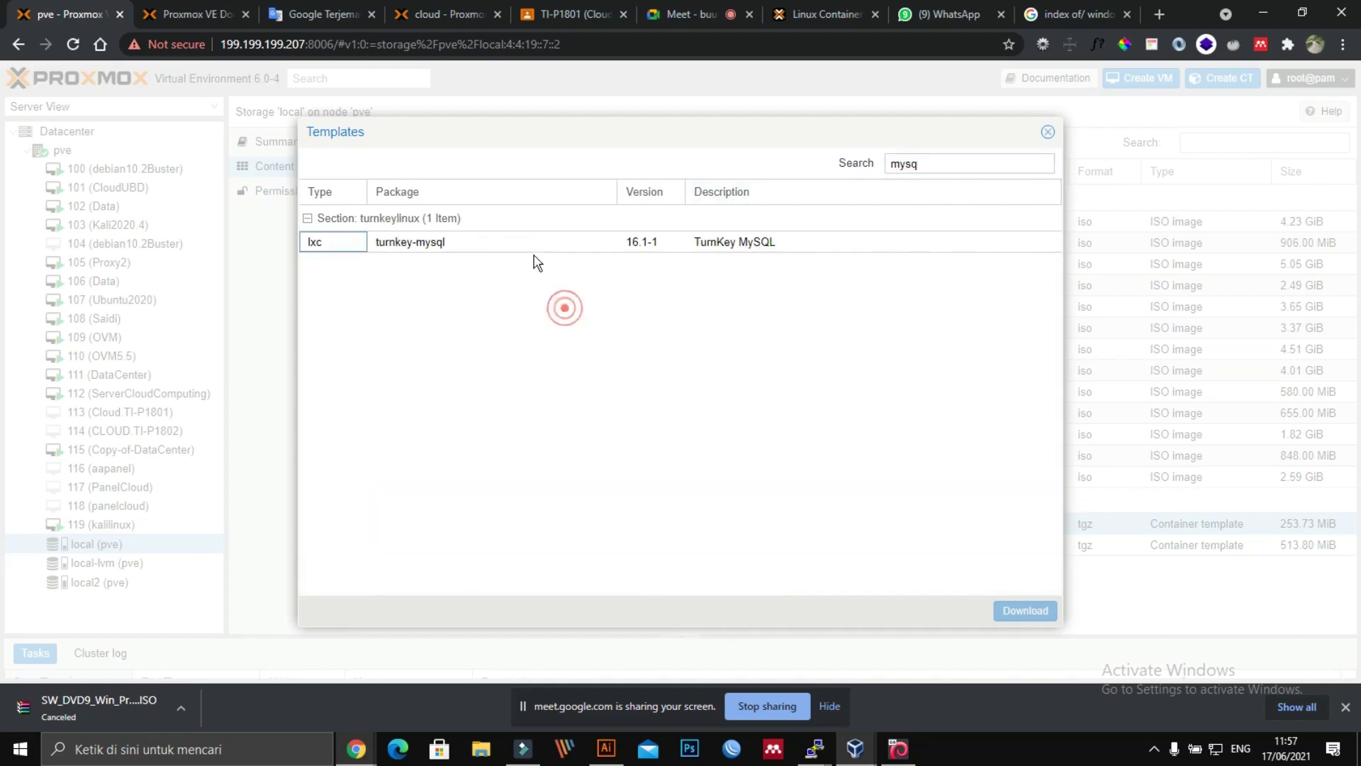
{"action": "left_click", "coordinate": [494, 244]}
{"action": "right_click", "coordinate": [455, 241]}
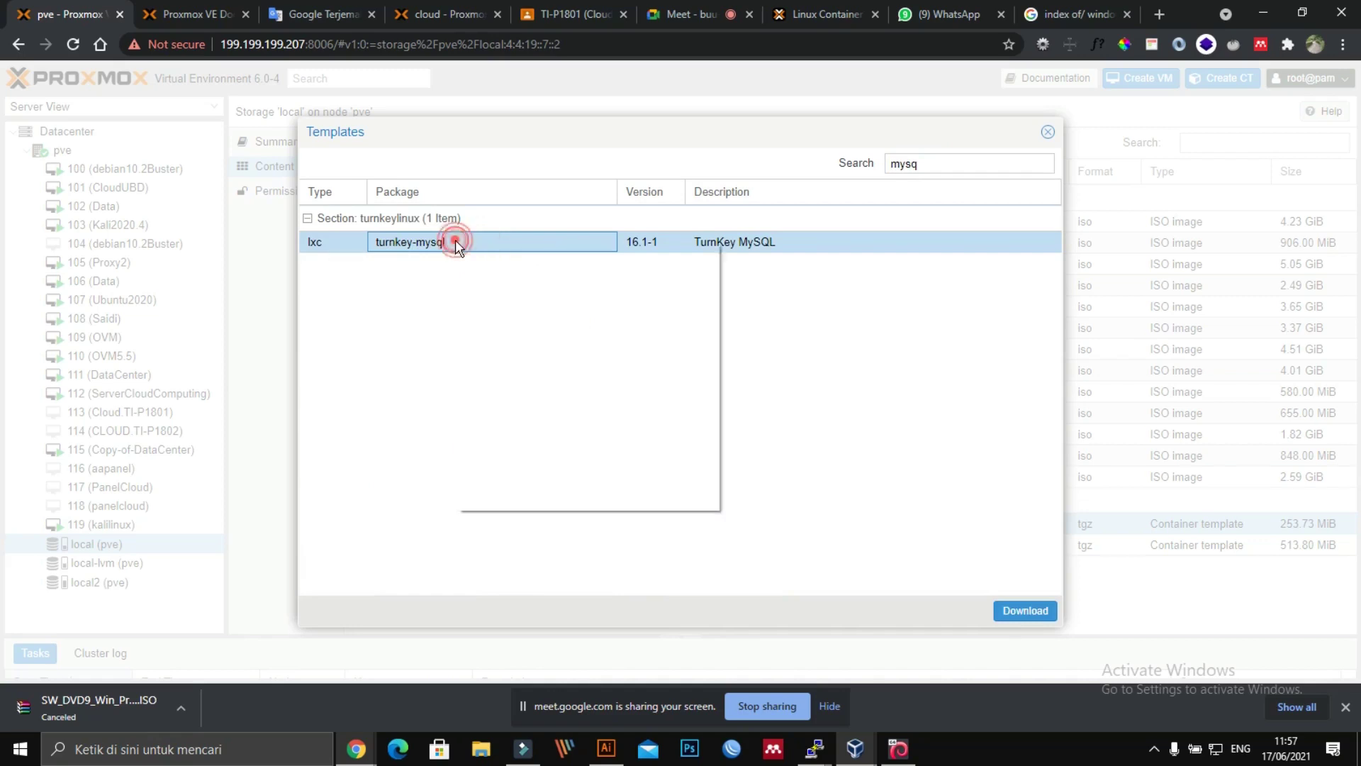
{"action": "left_click", "coordinate": [992, 370]}
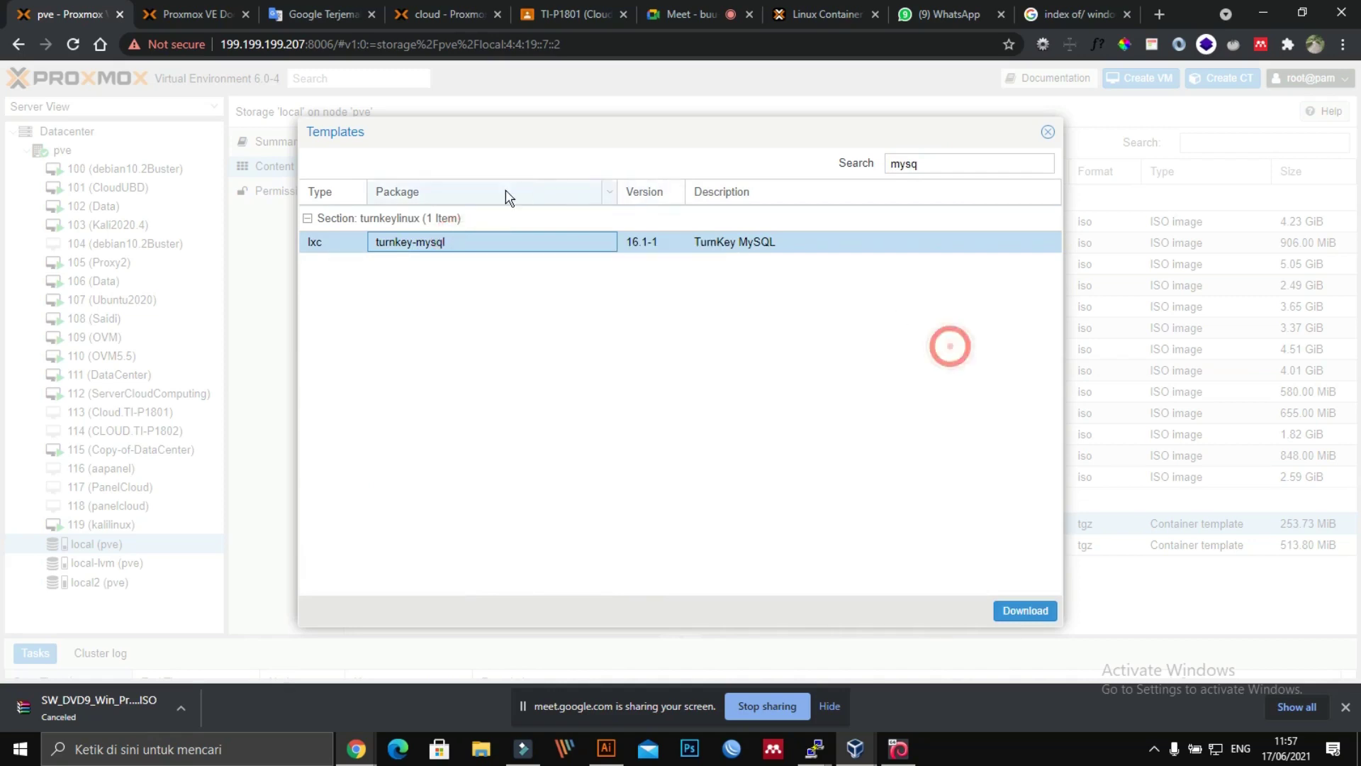
{"action": "left_click", "coordinate": [666, 302]}
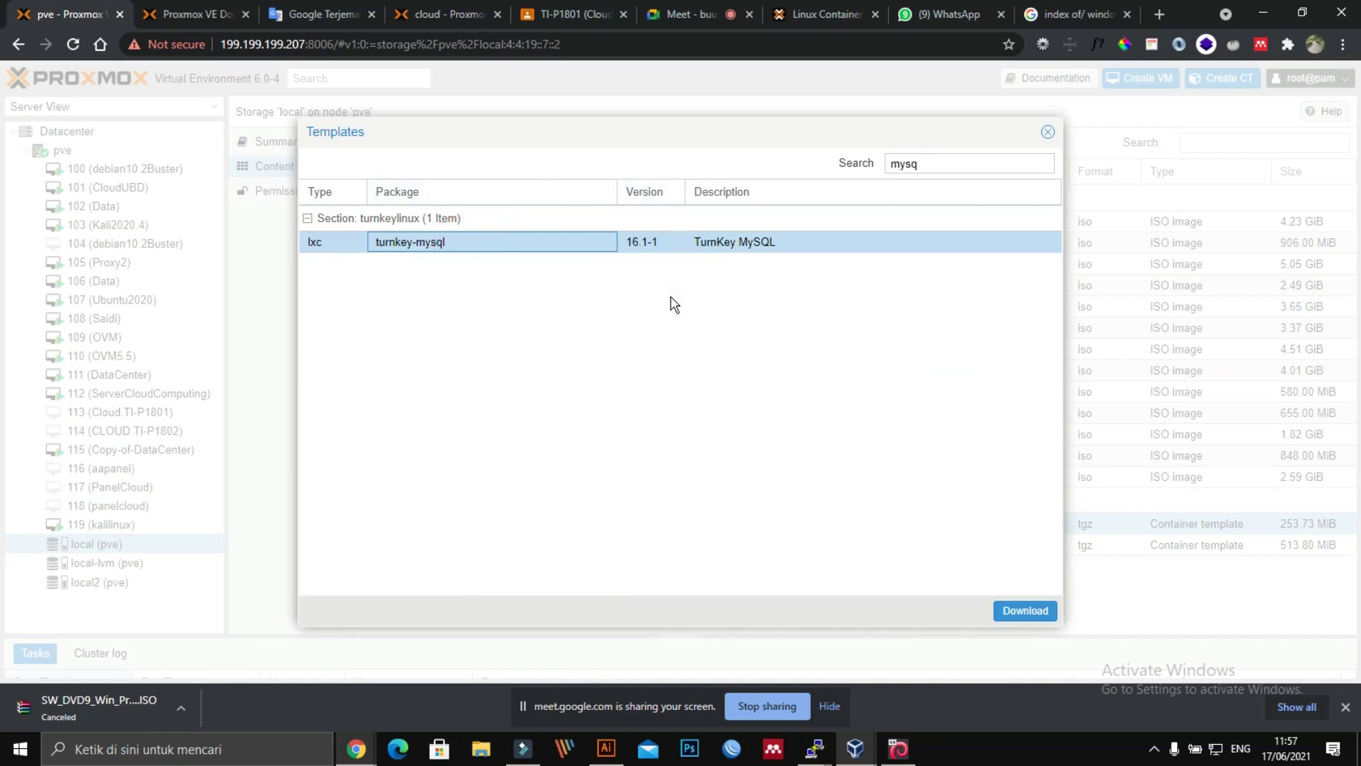
{"action": "left_click", "coordinate": [1091, 16]}
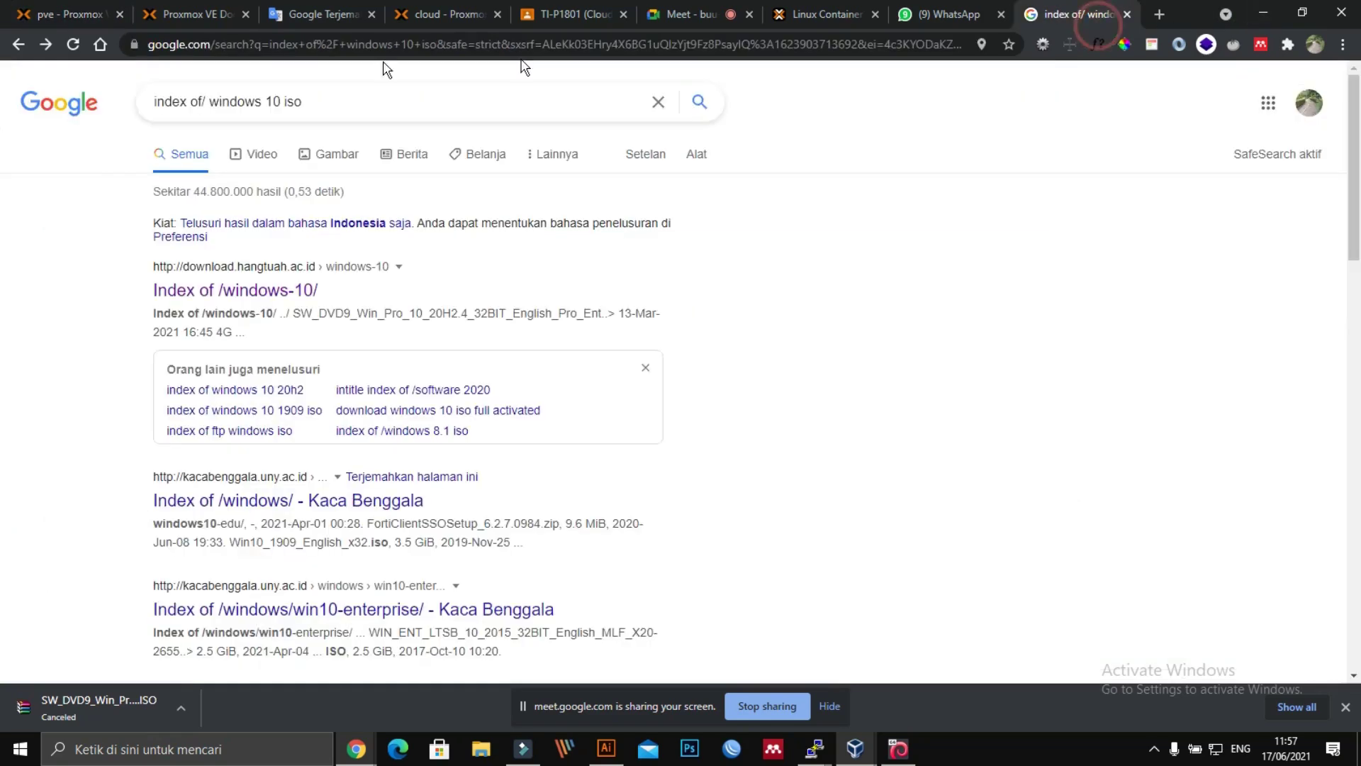
Step: Change the Google query to 'index of/ ct lxc mysql for proxmox' and run the search
{"action": "left_click", "coordinate": [330, 105]}
{"action": "key", "text": "BackSpace"}
{"action": "key", "text": "BackSpace"}
{"action": "key", "text": "BackSpace"}
{"action": "key", "text": "BackSpace"}
{"action": "key", "text": "BackSpace"}
{"action": "key", "text": "BackSpace"}
{"action": "key", "text": "BackSpace"}
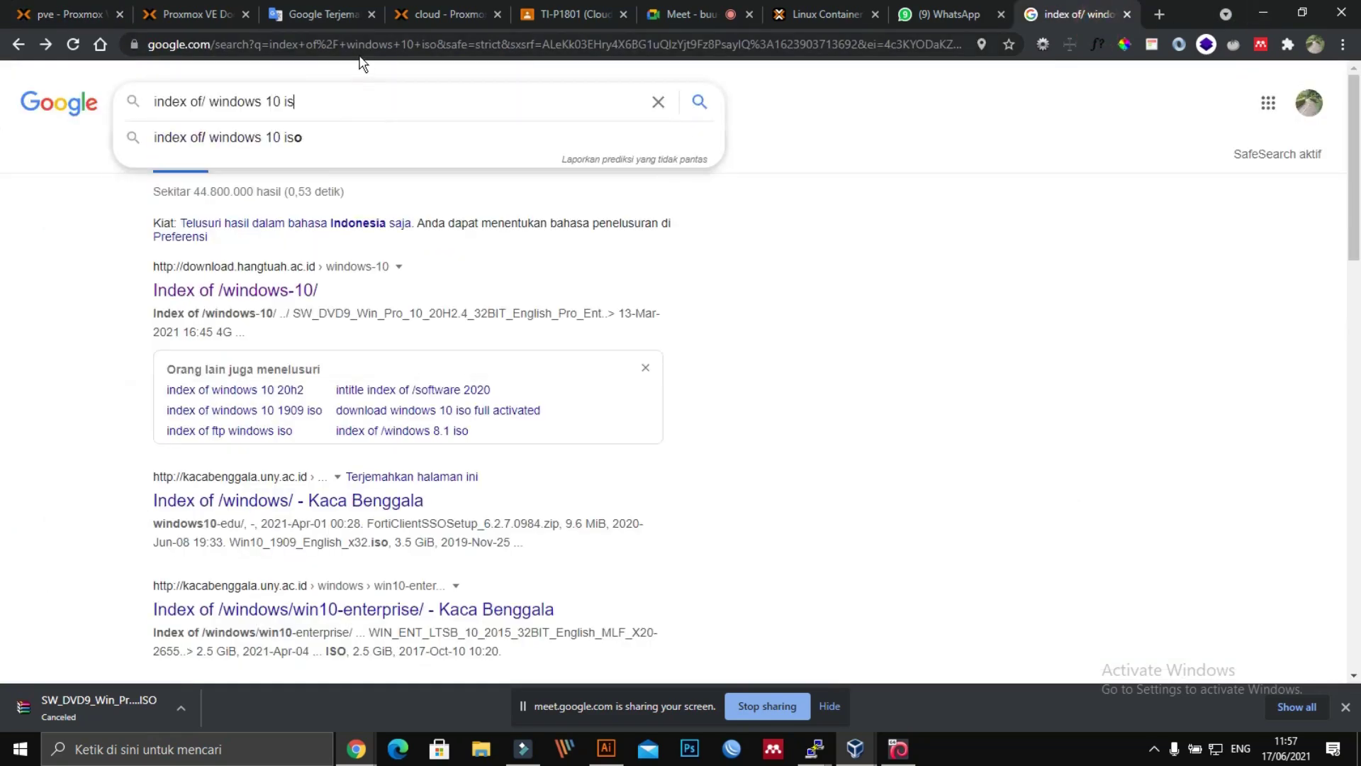
{"action": "key", "text": "BackSpace"}
{"action": "key", "text": "BackSpace"}
{"action": "key", "text": "BackSpace"}
{"action": "key", "text": "BackSpace"}
{"action": "key", "text": "BackSpace"}
{"action": "key", "text": "BackSpace"}
{"action": "key", "text": "BackSpace"}
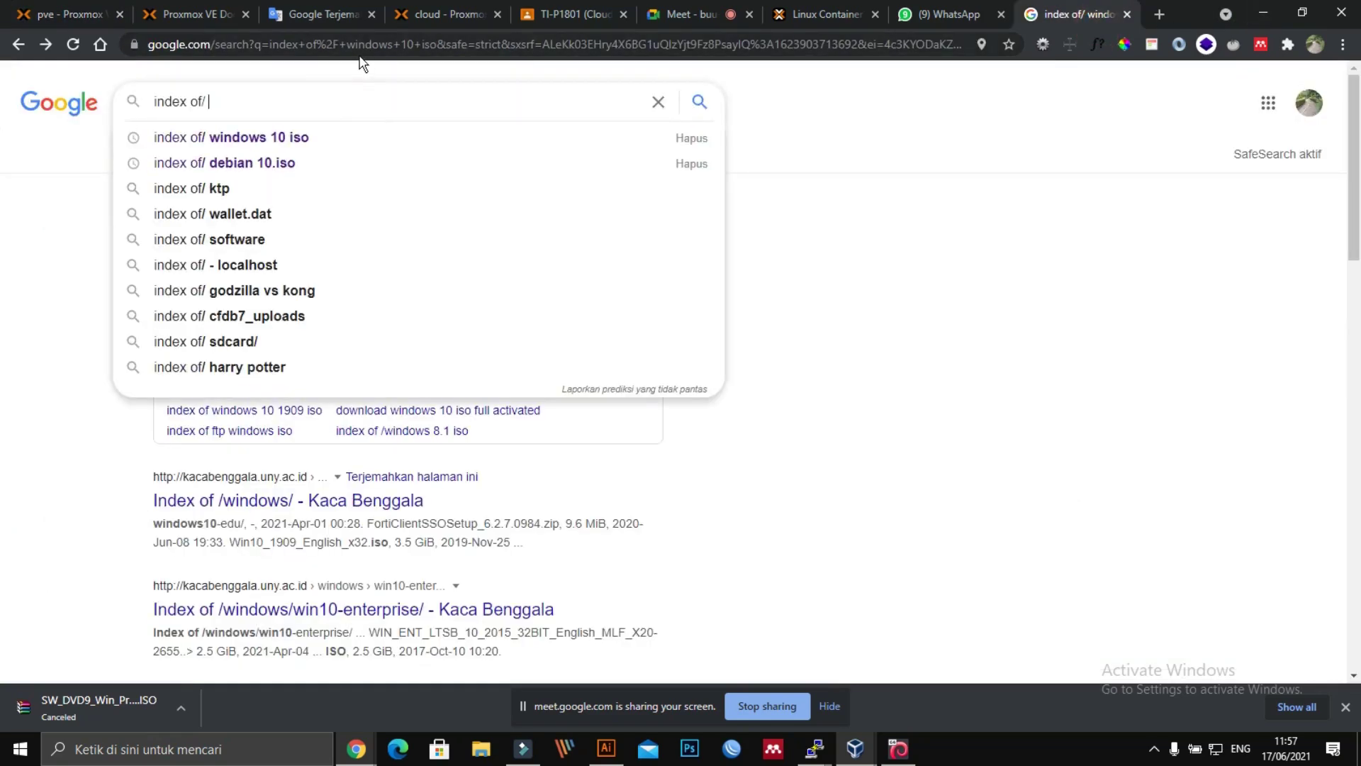
{"action": "type", "text": "ct lxc mysql for proxmo"}
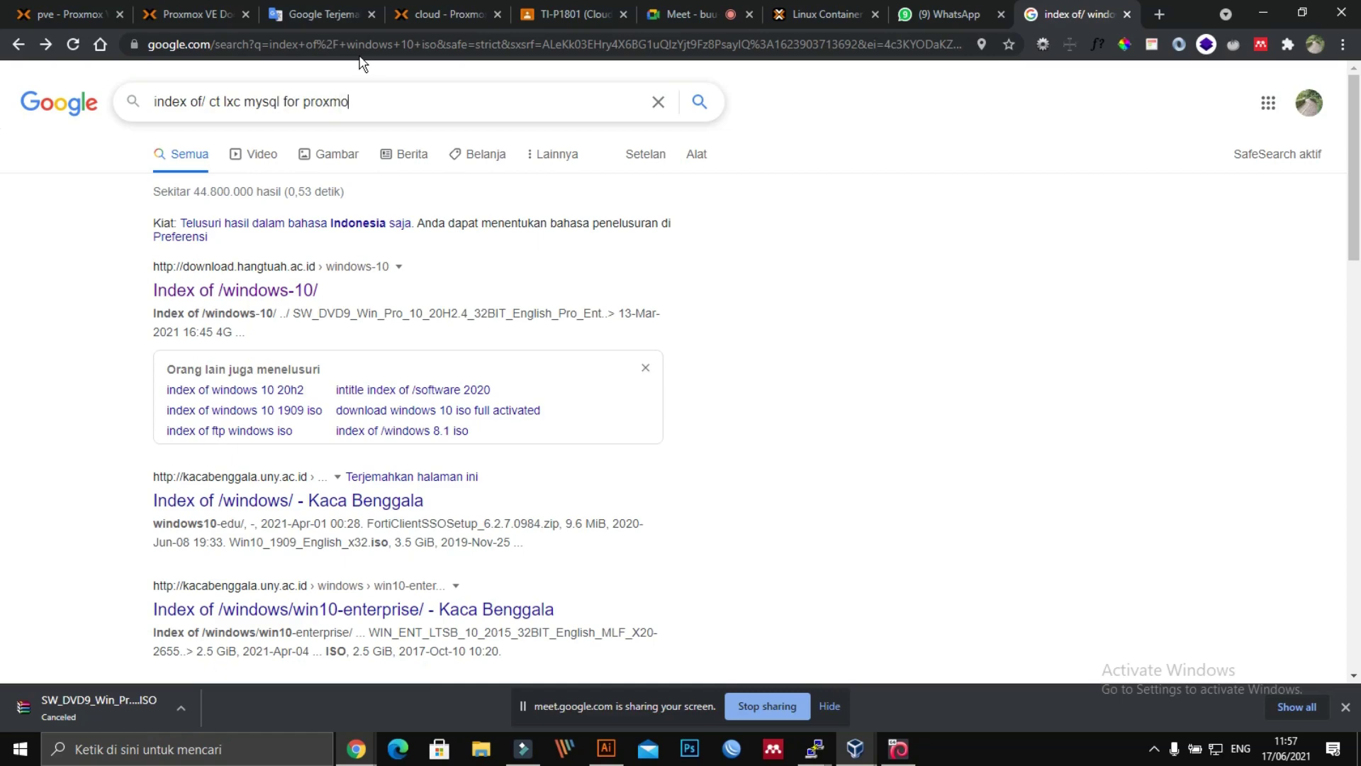
{"action": "type", "text": "x"}
{"action": "key", "text": "Return"}
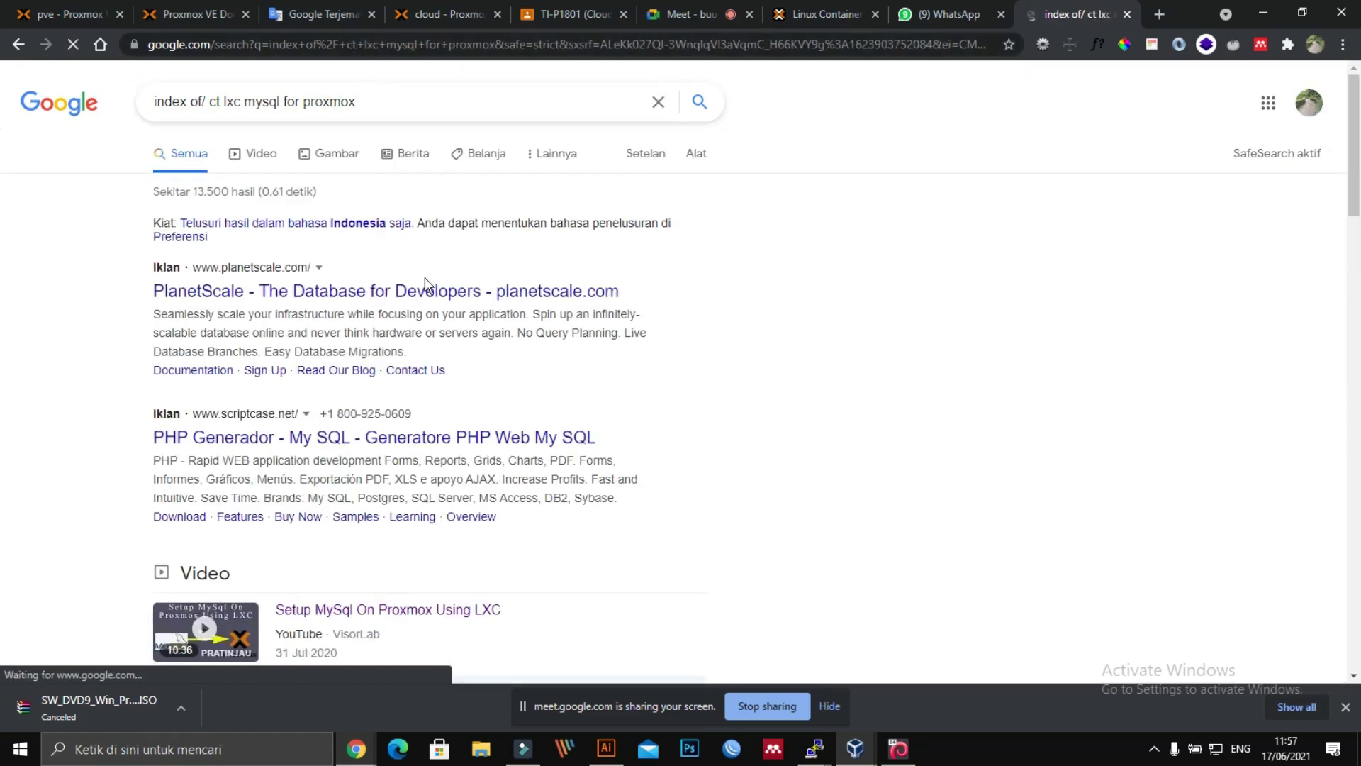
Step: Open the hostfav.com result 'How to create a Linux LXC Container in Proxmox VE'
{"action": "scroll", "coordinate": [434, 425], "scroll_direction": "down", "scroll_amount": 10}
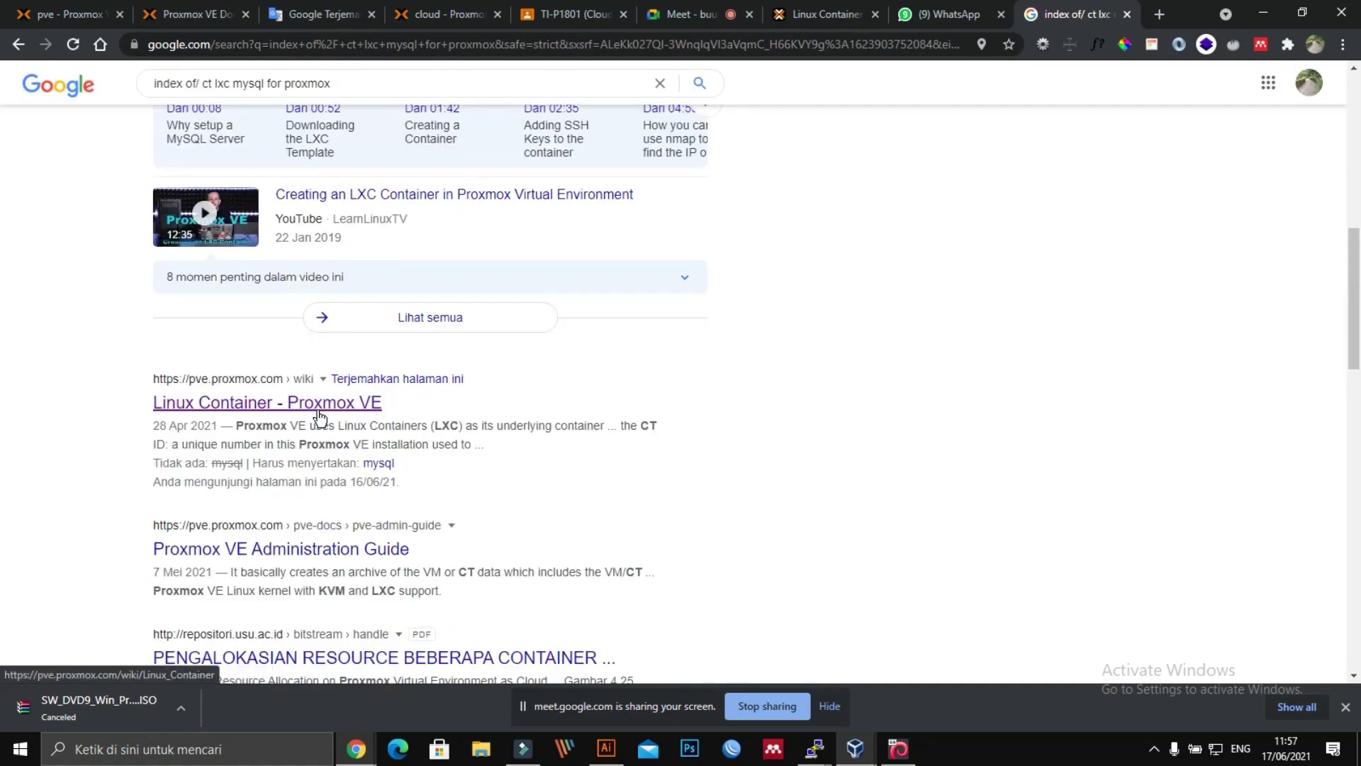
{"action": "scroll", "coordinate": [319, 416], "scroll_direction": "down", "scroll_amount": 2}
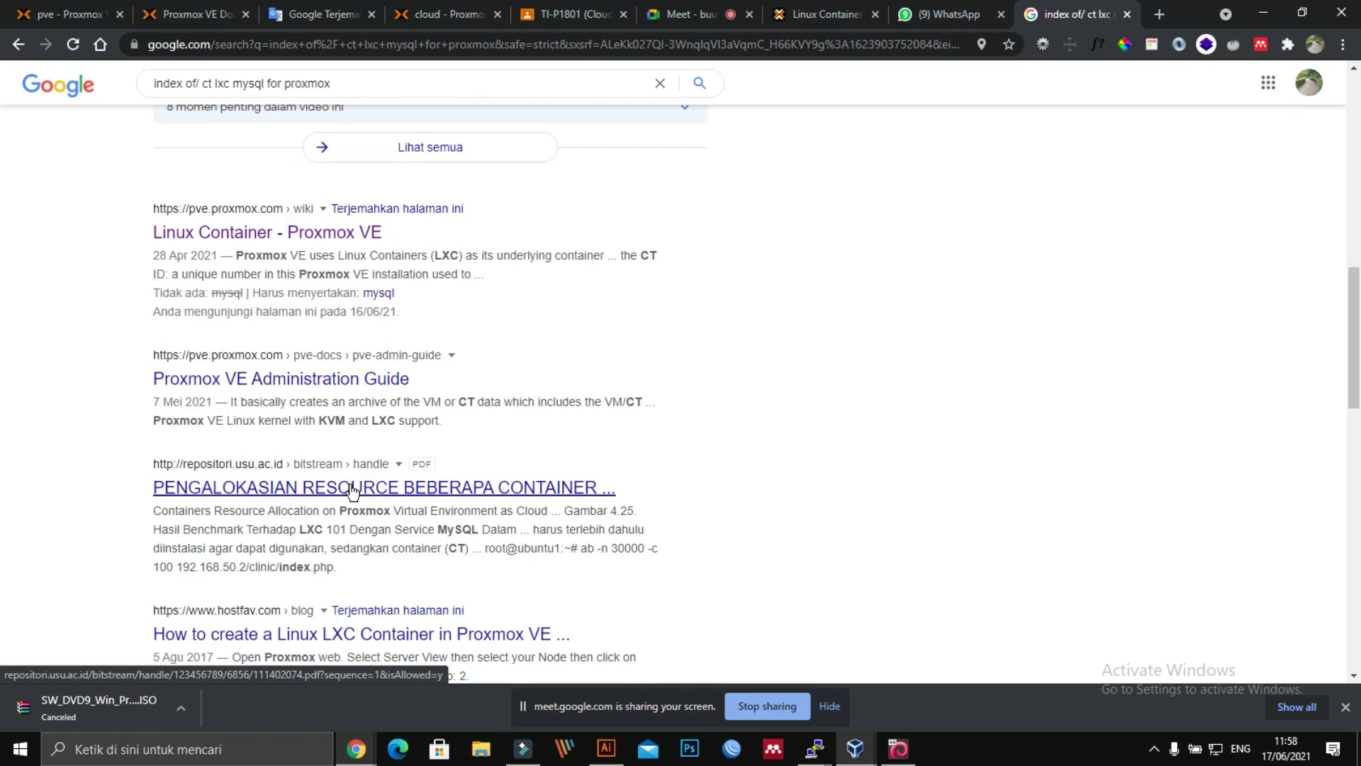
{"action": "scroll", "coordinate": [353, 489], "scroll_direction": "down", "scroll_amount": 1}
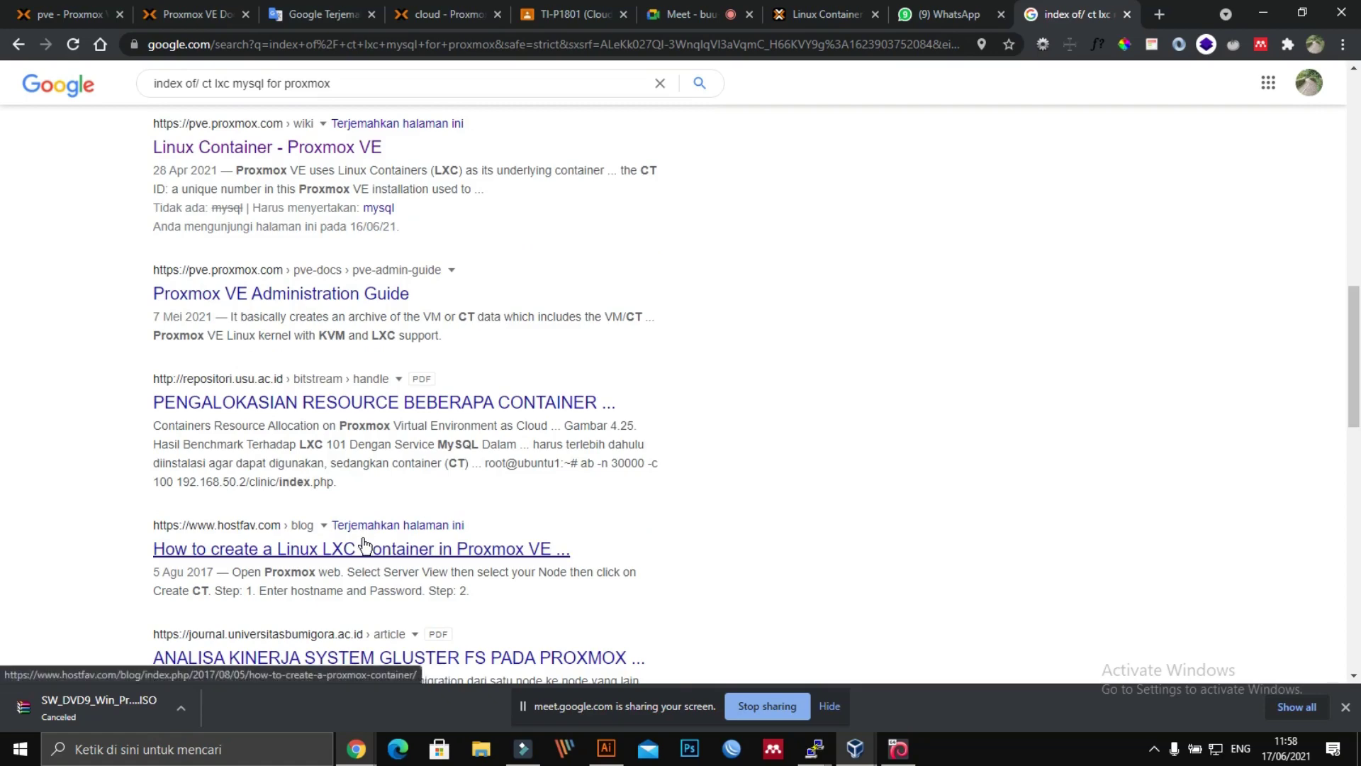
{"action": "scroll", "coordinate": [363, 543], "scroll_direction": "down", "scroll_amount": 1}
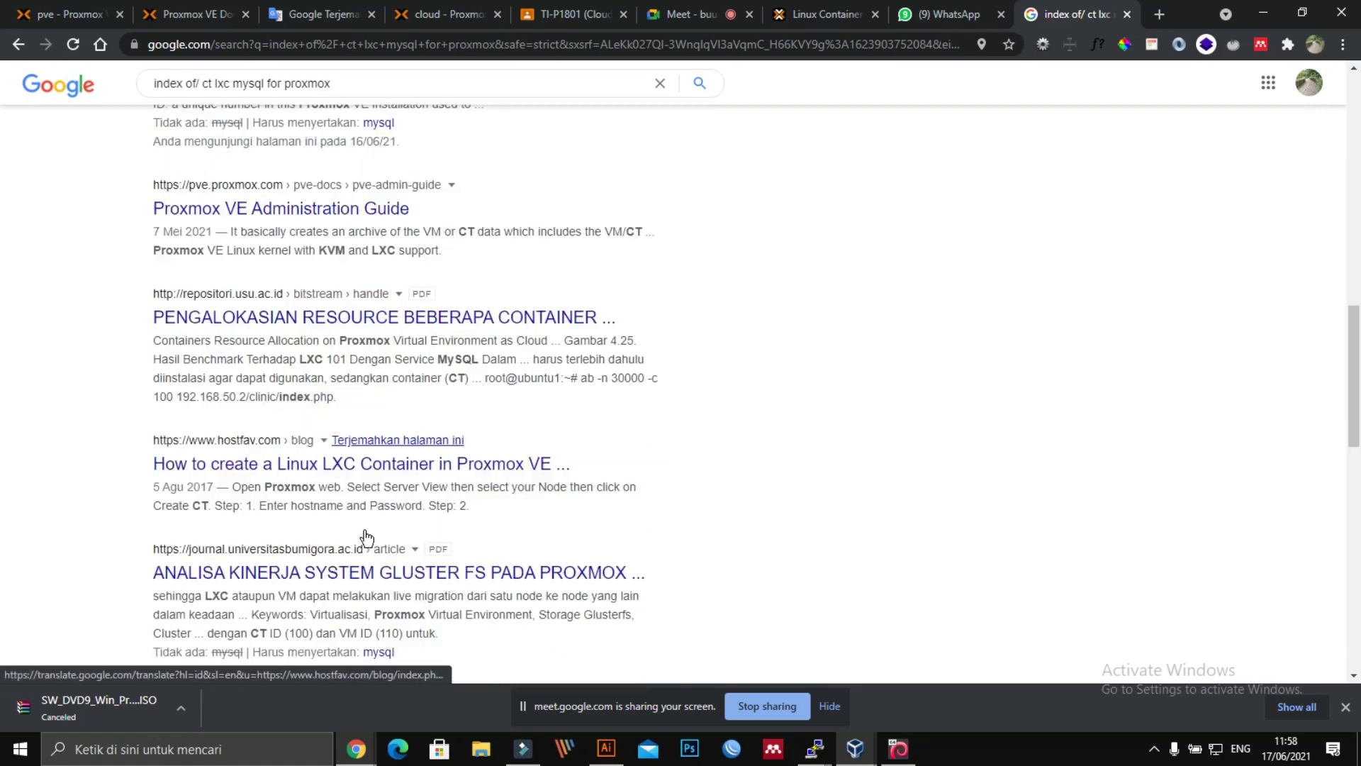
{"action": "left_click", "coordinate": [379, 468]}
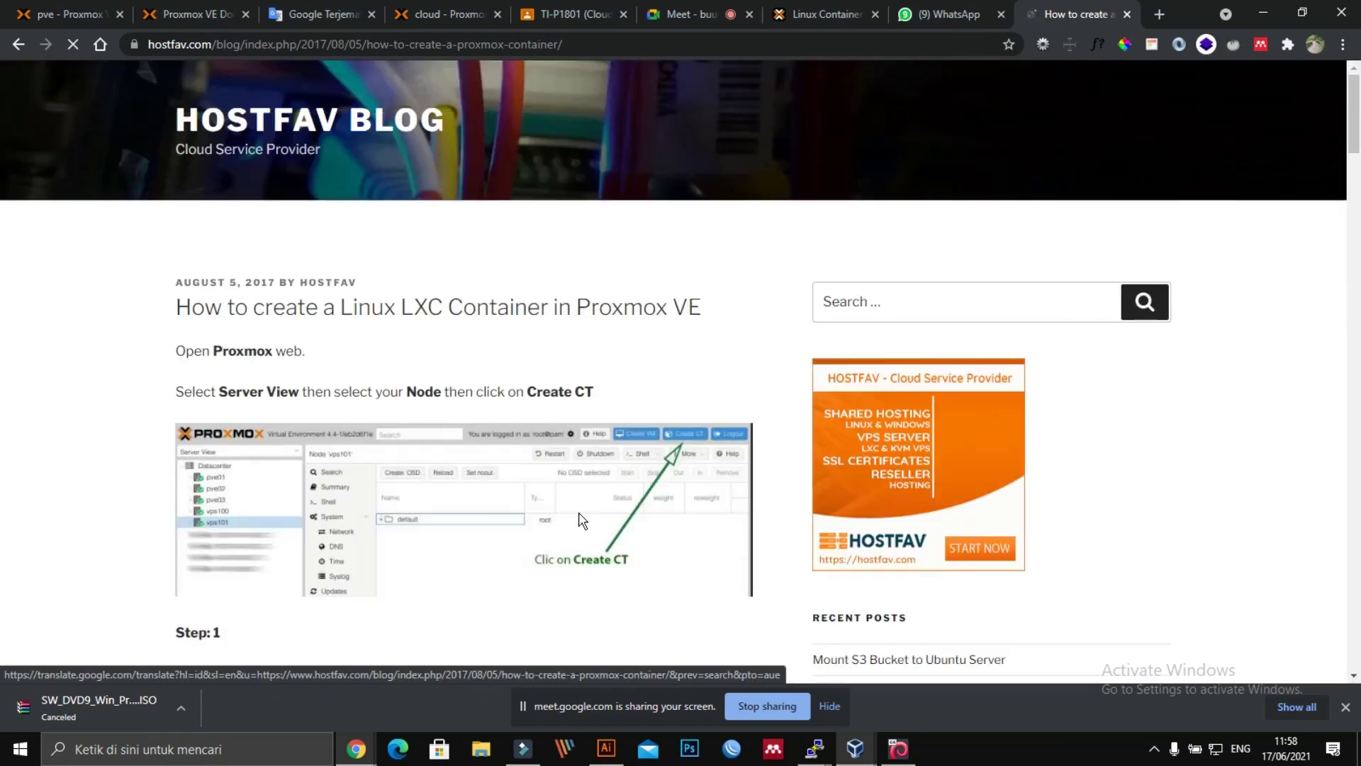
Step: Read through the HostFav guide's steps 1–8, then go to the cloud Proxmox server tab
{"action": "scroll", "coordinate": [582, 519], "scroll_direction": "down", "scroll_amount": 1}
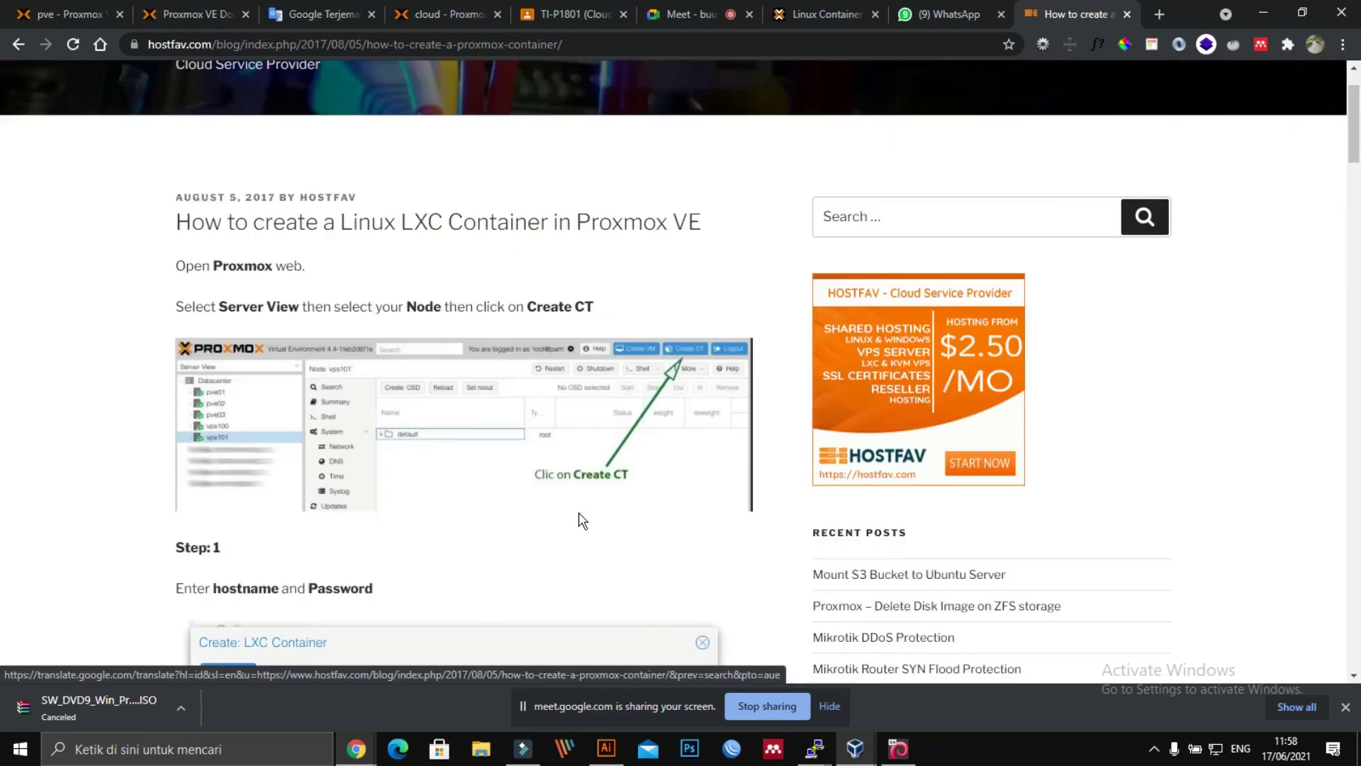
{"action": "scroll", "coordinate": [581, 520], "scroll_direction": "down", "scroll_amount": 3}
{"action": "scroll", "coordinate": [581, 520], "scroll_direction": "down", "scroll_amount": 9}
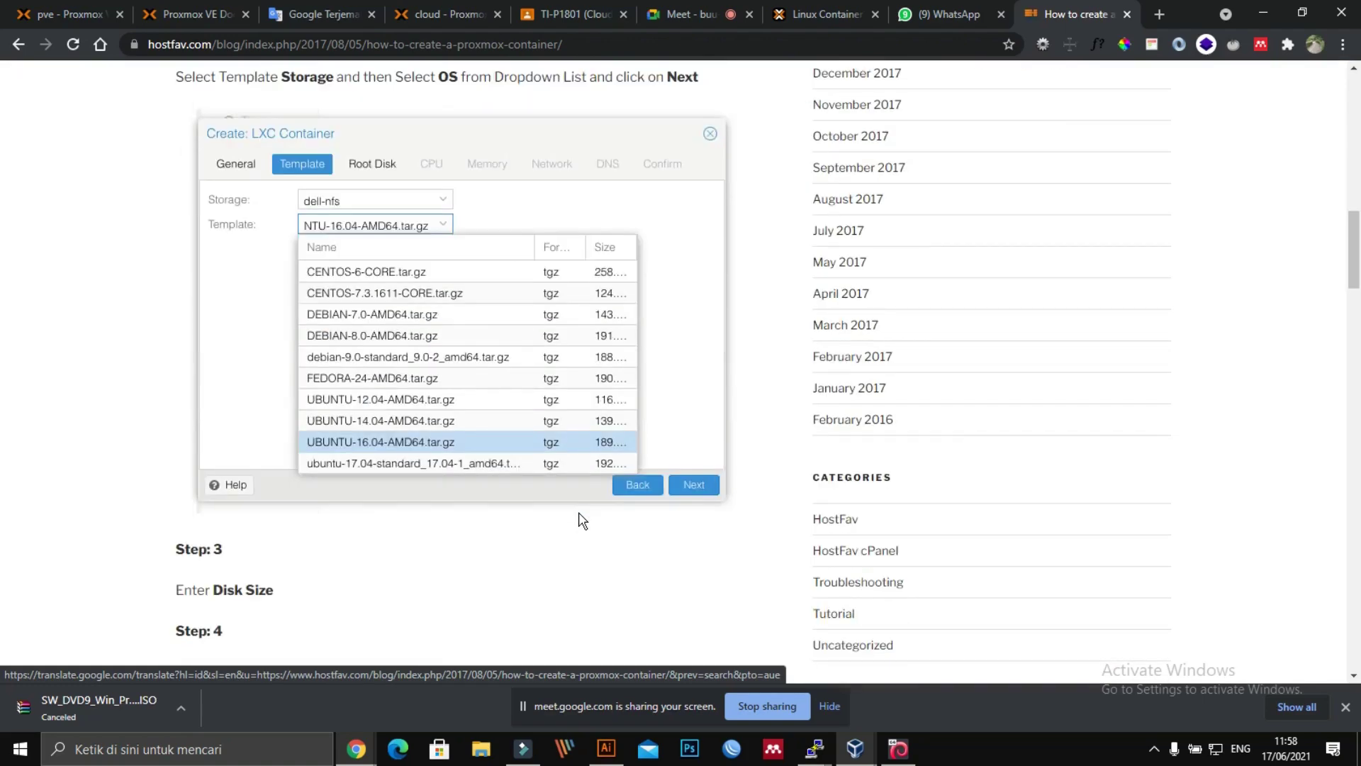
{"action": "scroll", "coordinate": [581, 519], "scroll_direction": "down", "scroll_amount": 8}
{"action": "scroll", "coordinate": [581, 519], "scroll_direction": "down", "scroll_amount": 2}
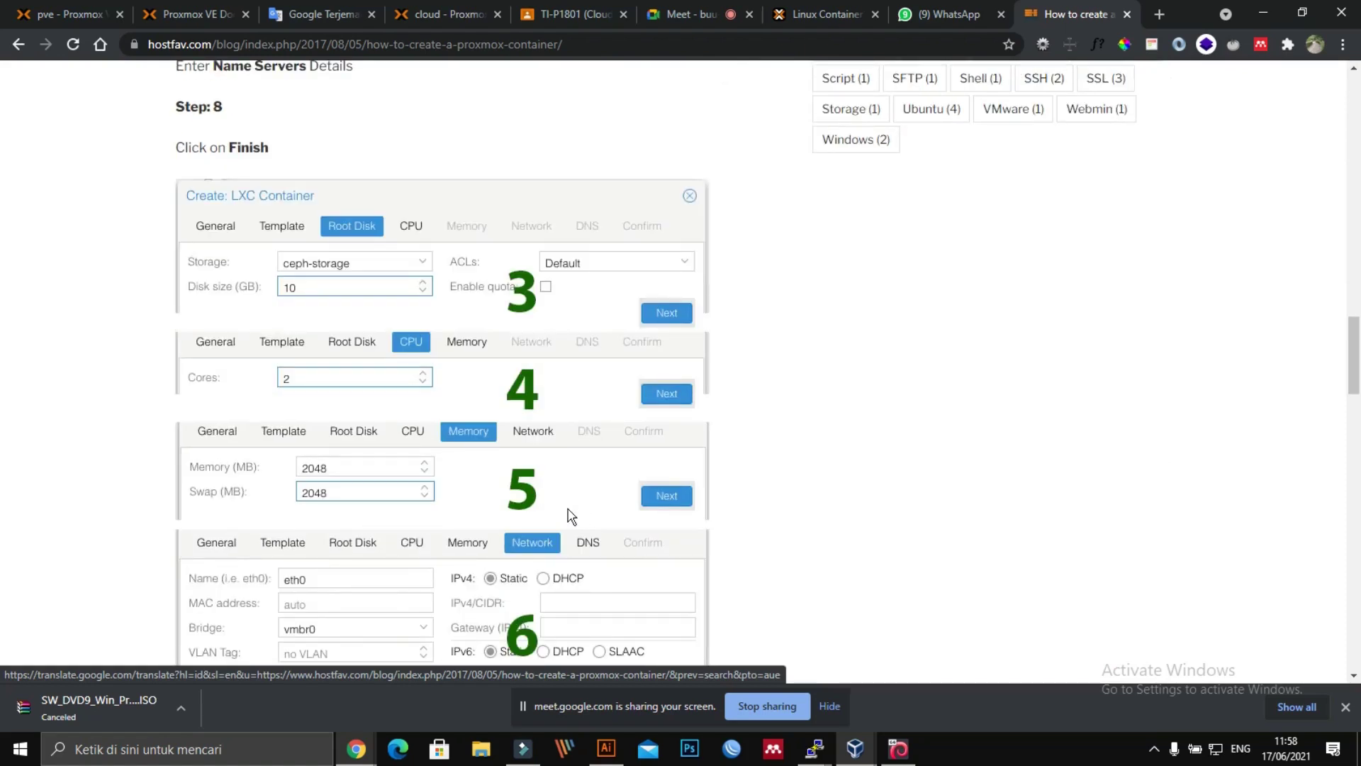
{"action": "scroll", "coordinate": [581, 520], "scroll_direction": "down", "scroll_amount": 12}
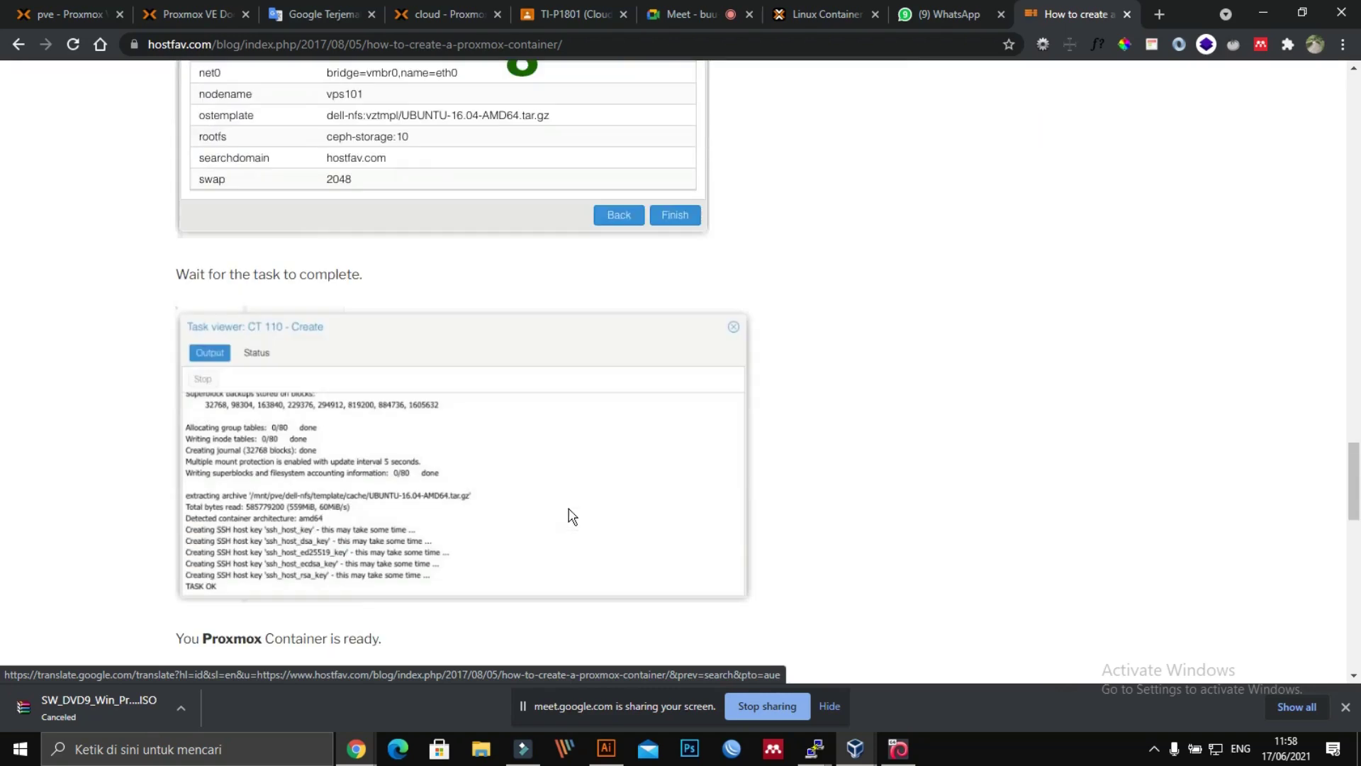
{"action": "scroll", "coordinate": [507, 477], "scroll_direction": "up", "scroll_amount": 2}
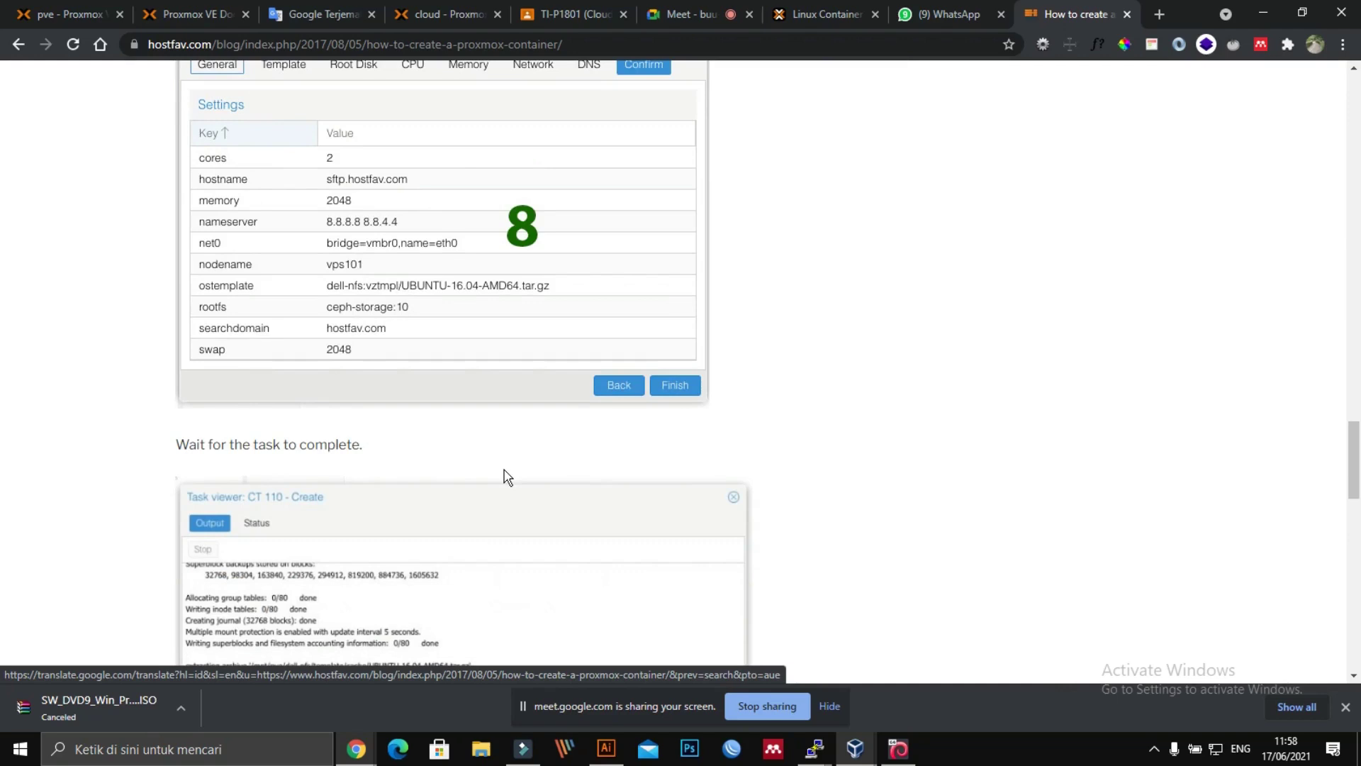
{"action": "scroll", "coordinate": [504, 470], "scroll_direction": "up", "scroll_amount": 1}
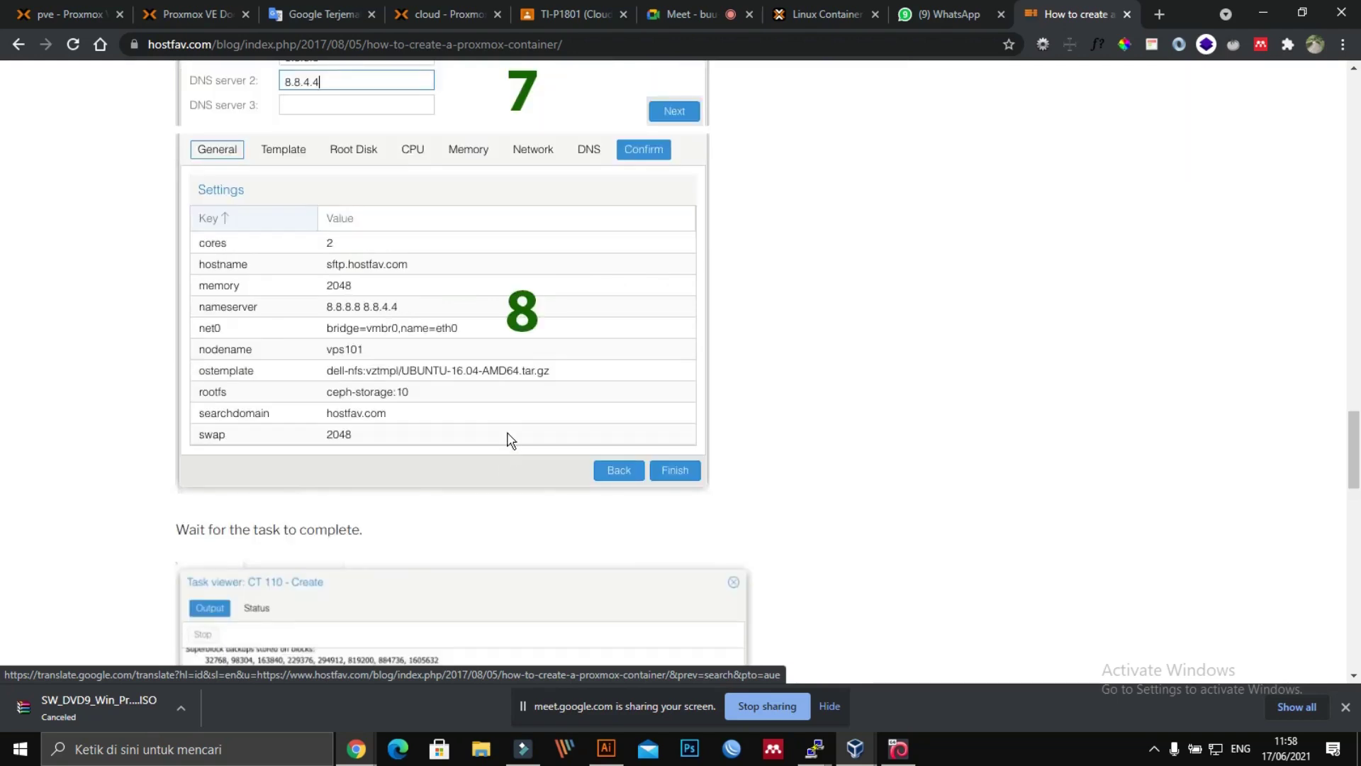
{"action": "left_click", "coordinate": [422, 8]}
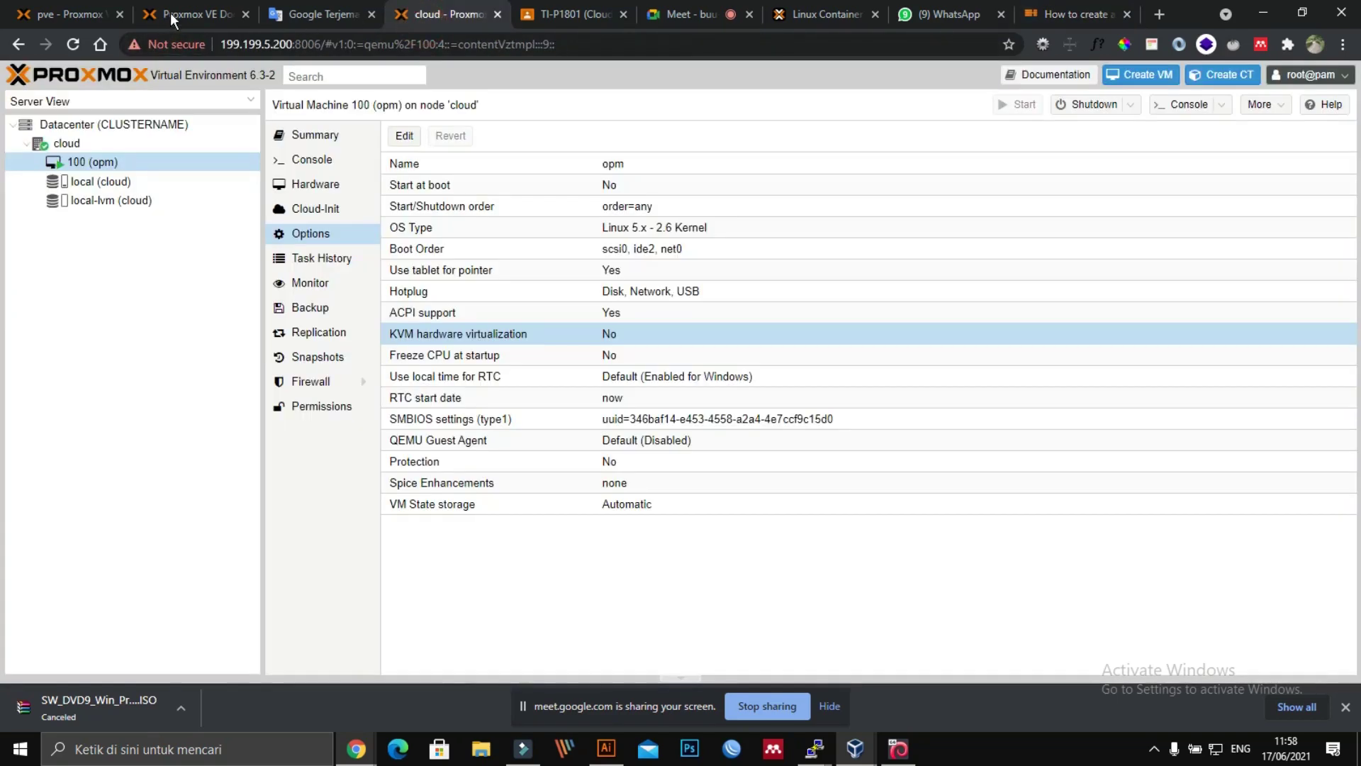
Step: Download the debian-10-turnkey-postgresql_16.1-1_amd64 template from pve's Templates catalogue into local storage
{"action": "left_click", "coordinate": [170, 13]}
{"action": "left_click", "coordinate": [34, 14]}
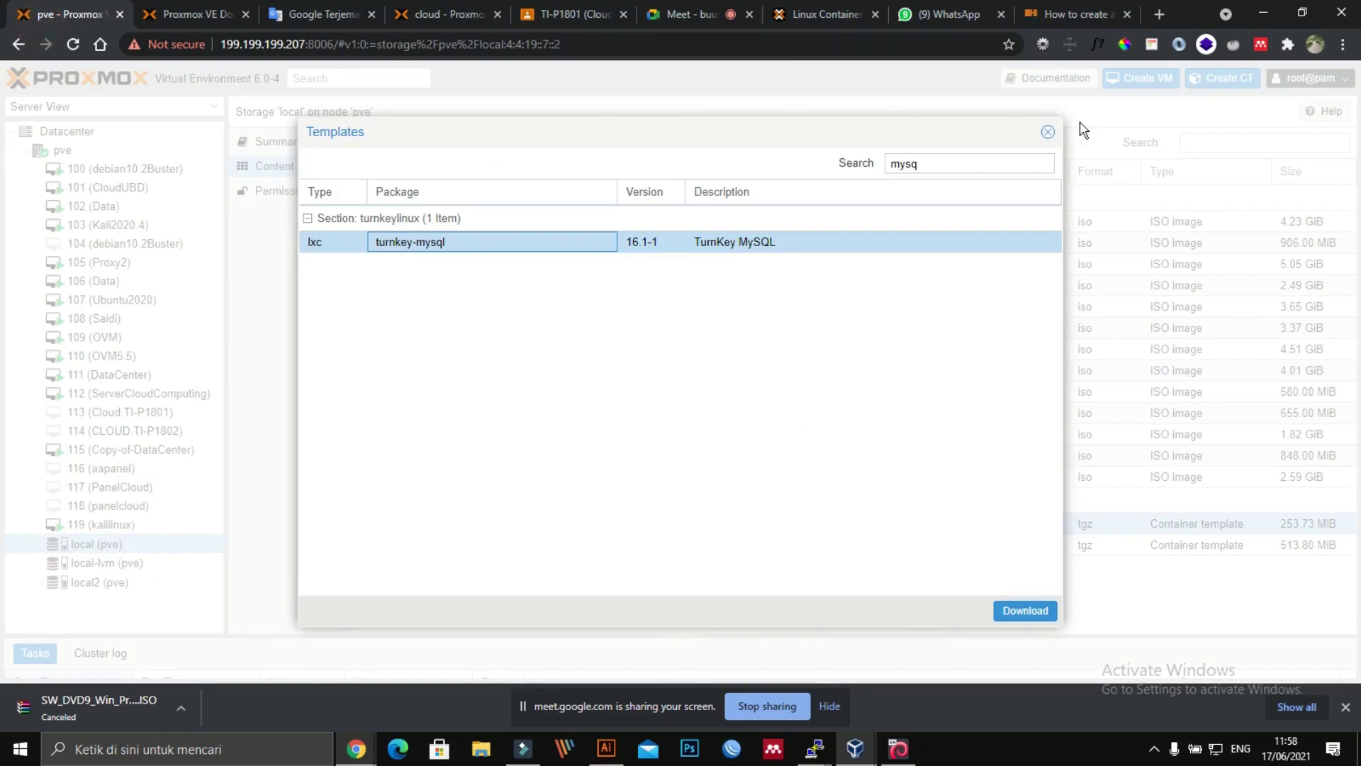
{"action": "left_click", "coordinate": [1049, 133]}
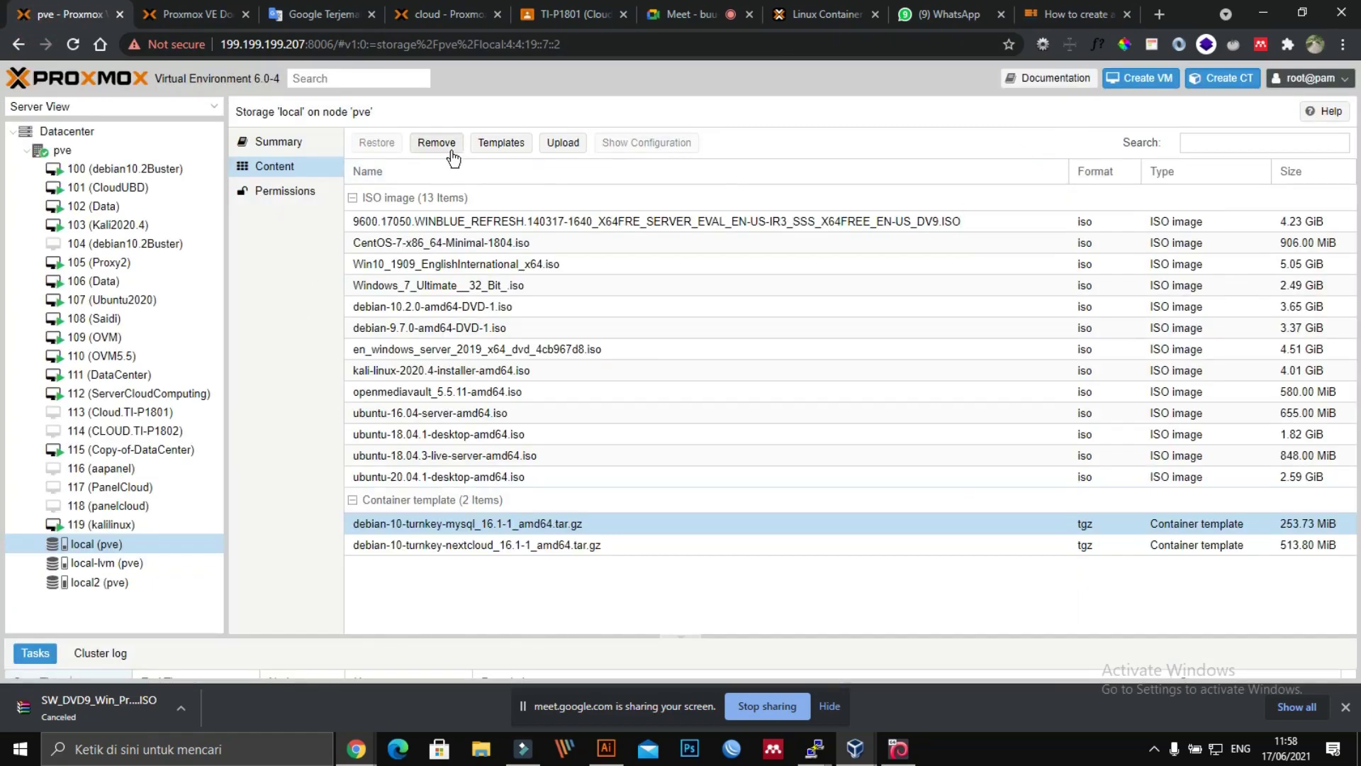
{"action": "left_click", "coordinate": [498, 142]}
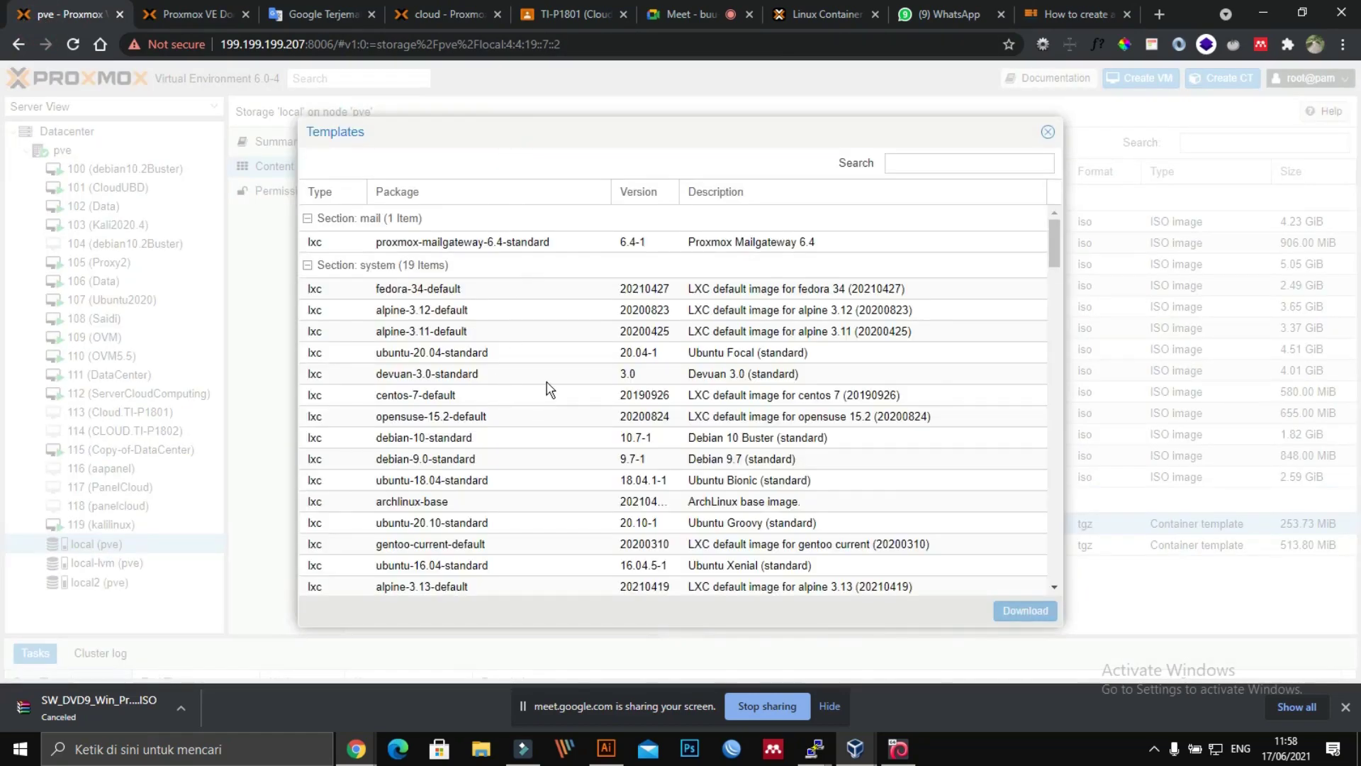
{"action": "scroll", "coordinate": [550, 388], "scroll_direction": "down", "scroll_amount": 15}
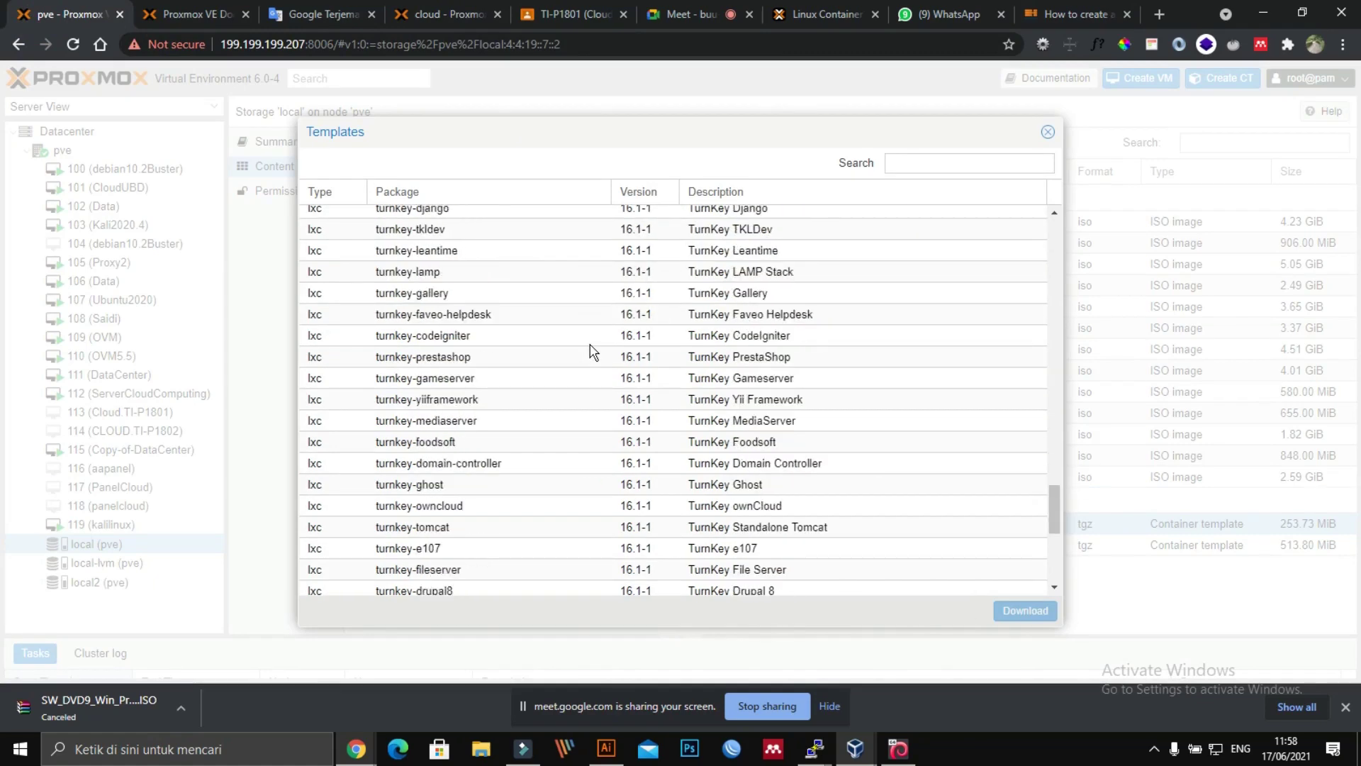
{"action": "scroll", "coordinate": [594, 352], "scroll_direction": "down", "scroll_amount": 5}
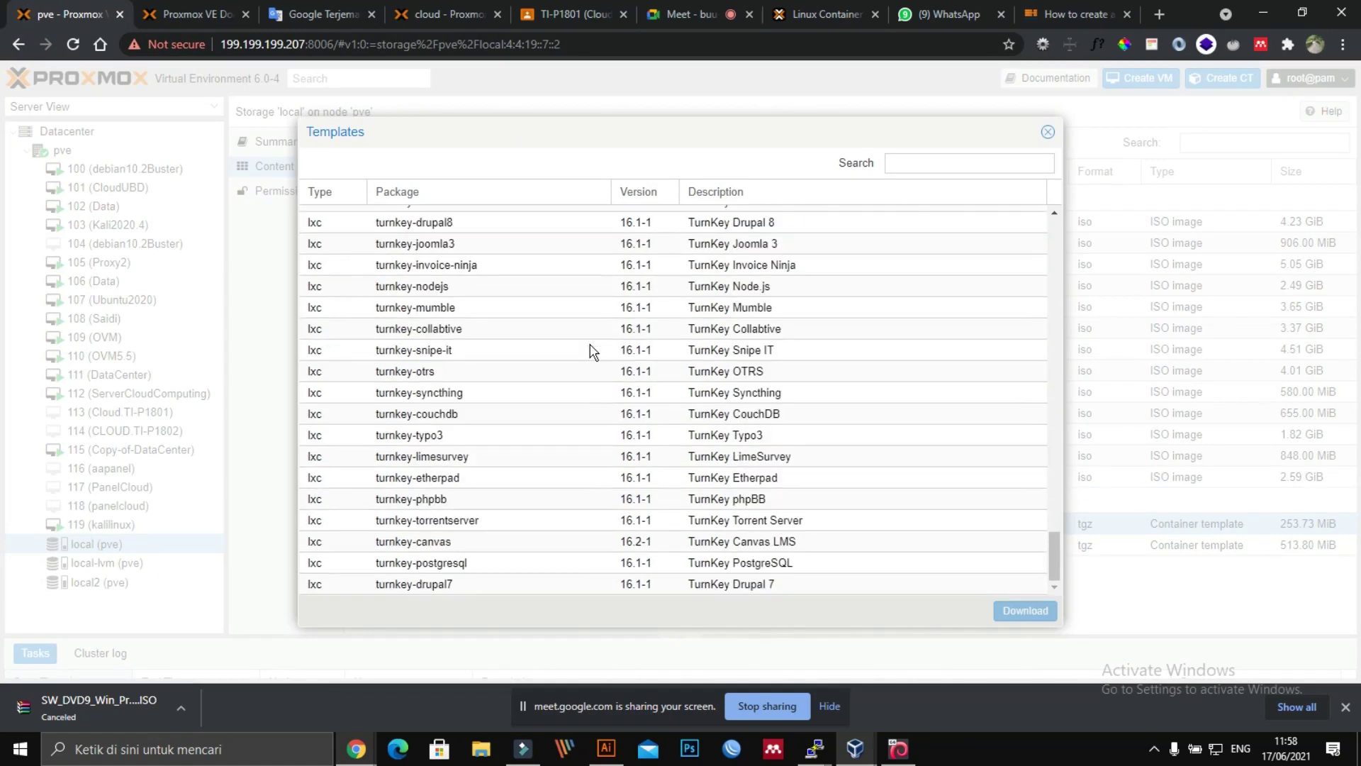
{"action": "left_click", "coordinate": [456, 563]}
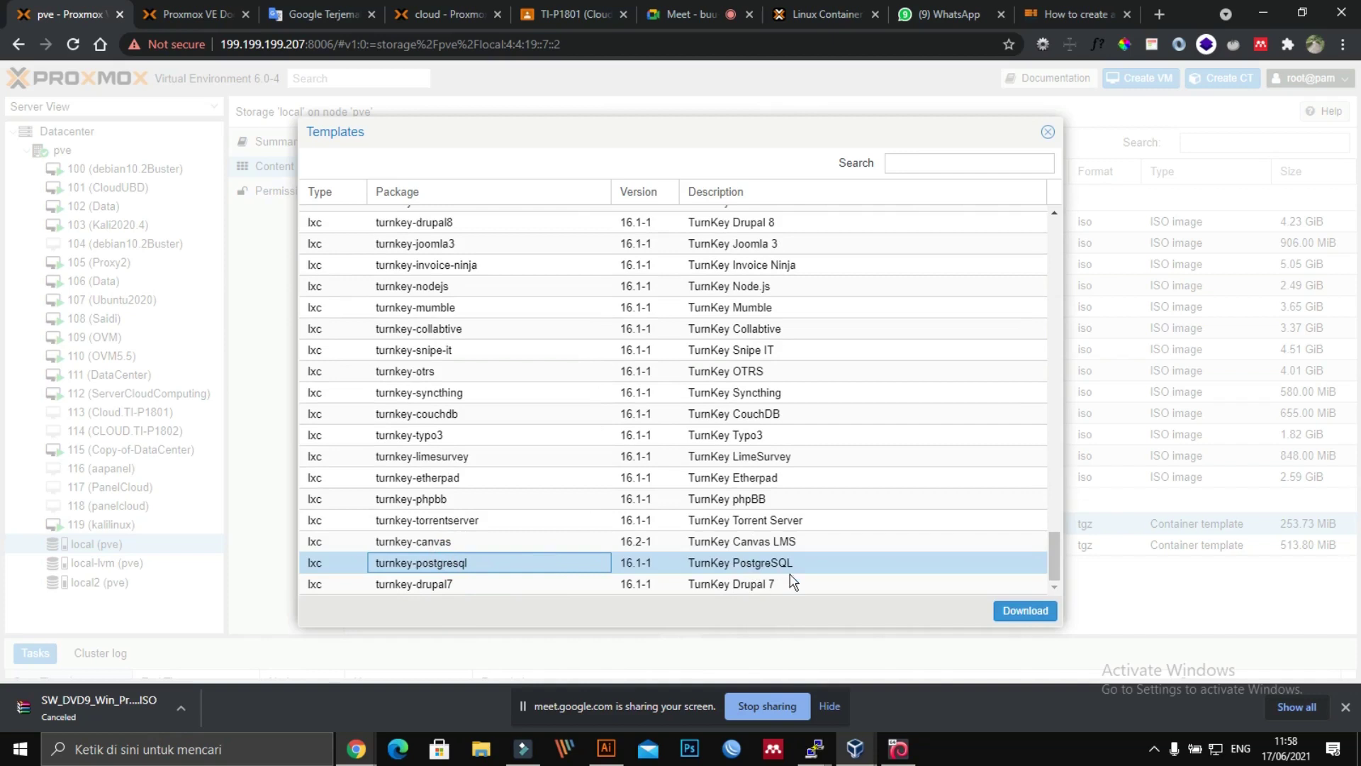
{"action": "left_click", "coordinate": [1025, 616]}
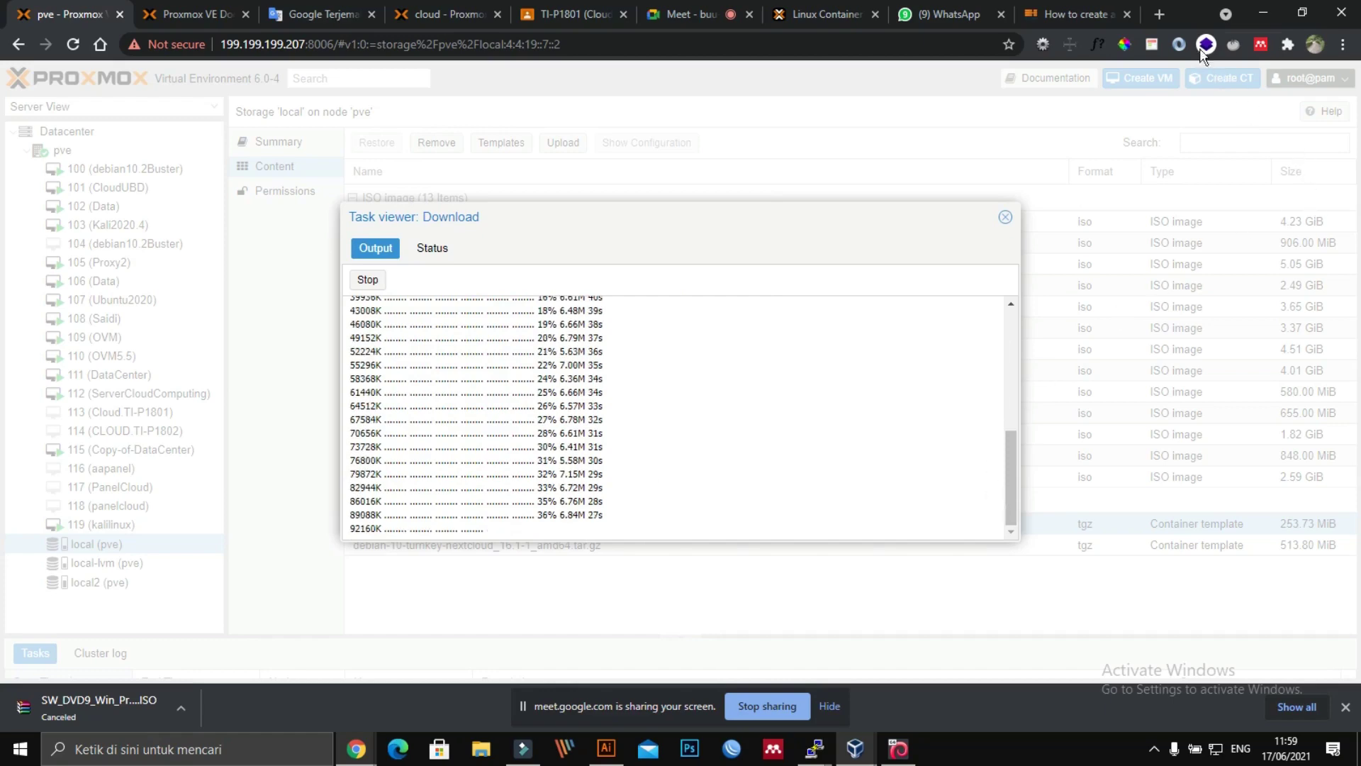
{"action": "left_click", "coordinate": [1066, 17]}
Step: Review the HostFav tutorial steps 1–8, then go back to Proxmox where the PostgreSQL download completed
{"action": "scroll", "coordinate": [556, 435], "scroll_direction": "down", "scroll_amount": 20}
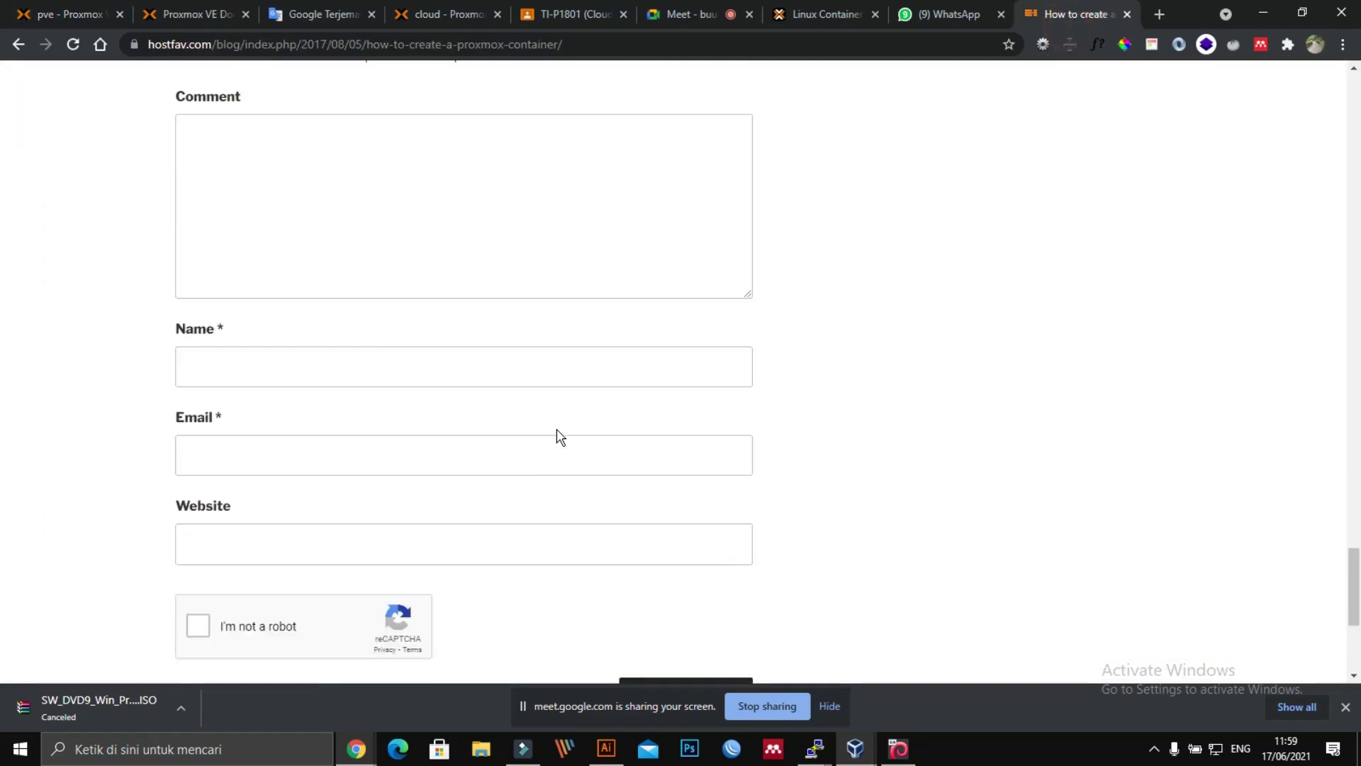
{"action": "scroll", "coordinate": [557, 436], "scroll_direction": "up", "scroll_amount": 10}
{"action": "scroll", "coordinate": [559, 436], "scroll_direction": "up", "scroll_amount": 8}
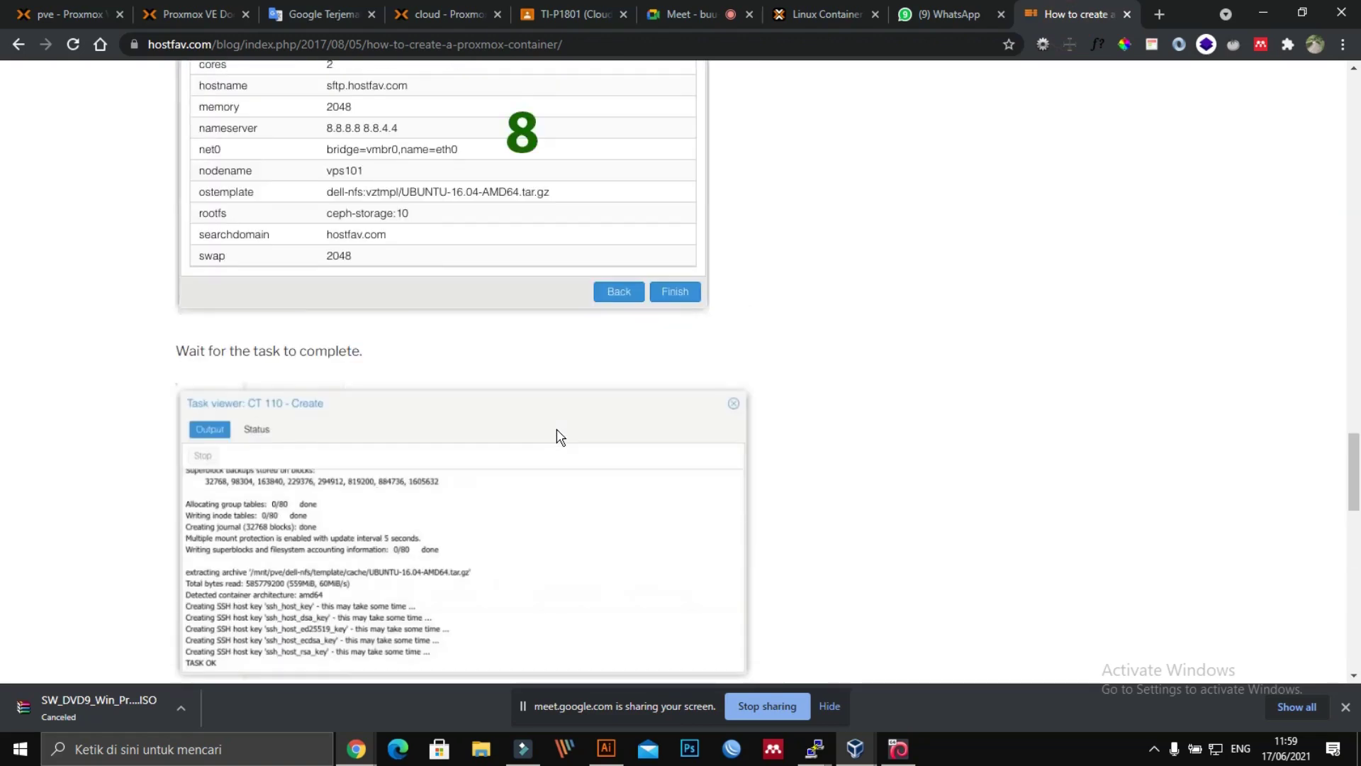
{"action": "scroll", "coordinate": [559, 436], "scroll_direction": "up", "scroll_amount": 20}
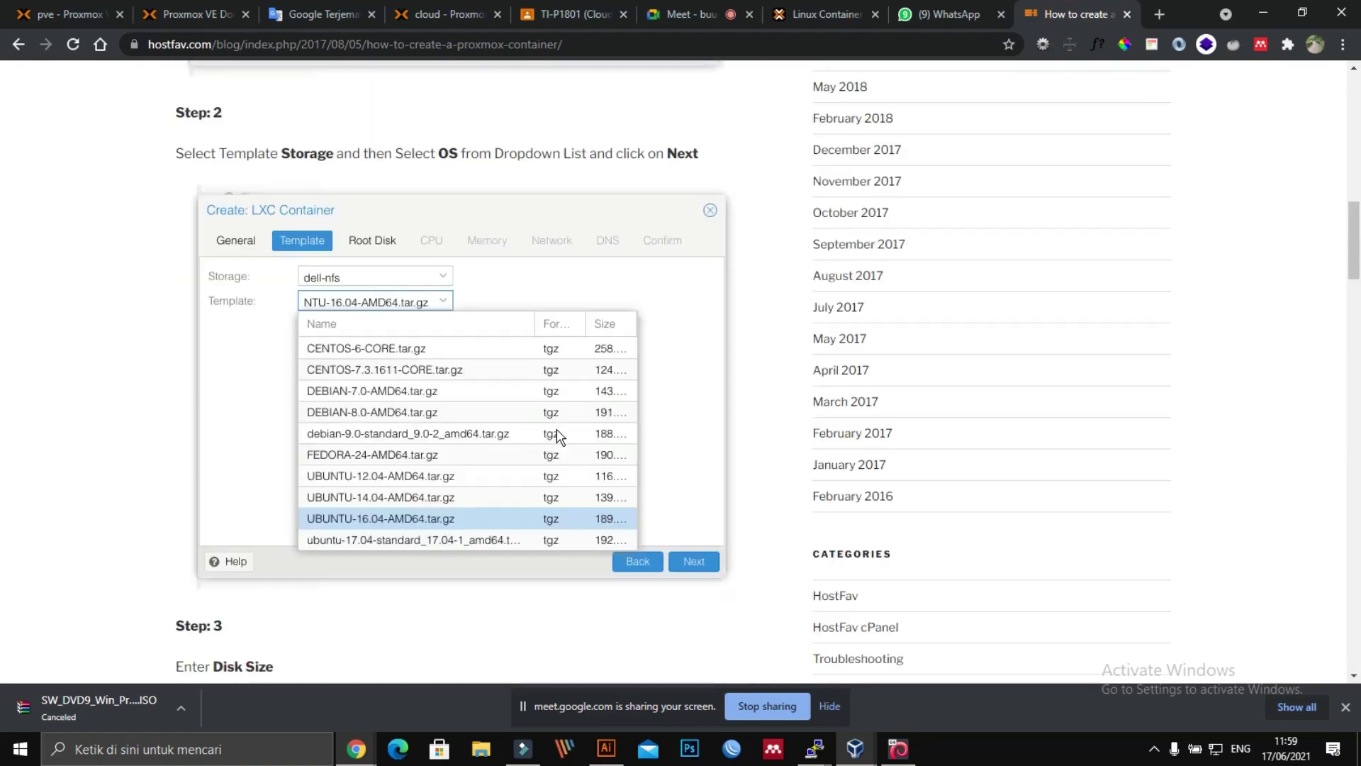
{"action": "scroll", "coordinate": [559, 436], "scroll_direction": "up", "scroll_amount": 5}
{"action": "scroll", "coordinate": [559, 436], "scroll_direction": "up", "scroll_amount": 10}
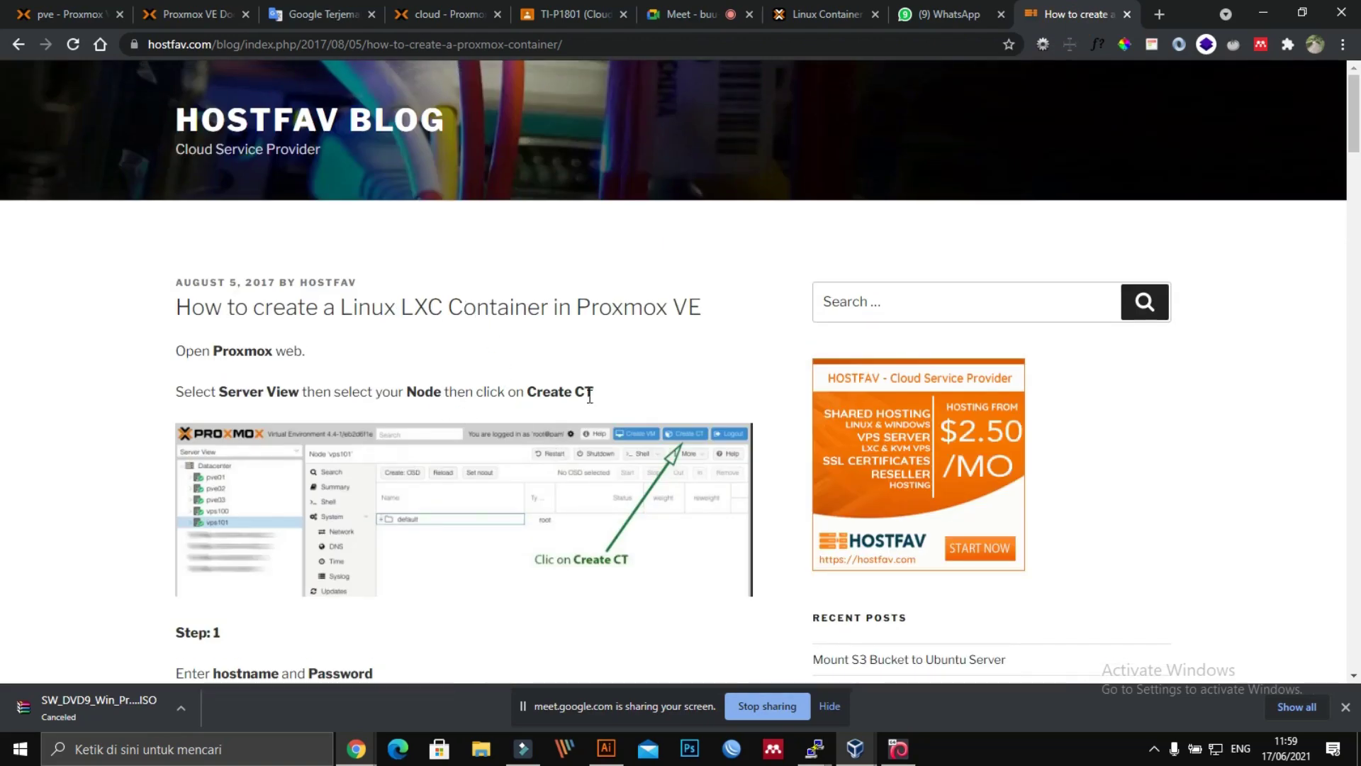
{"action": "scroll", "coordinate": [620, 375], "scroll_direction": "down", "scroll_amount": 2}
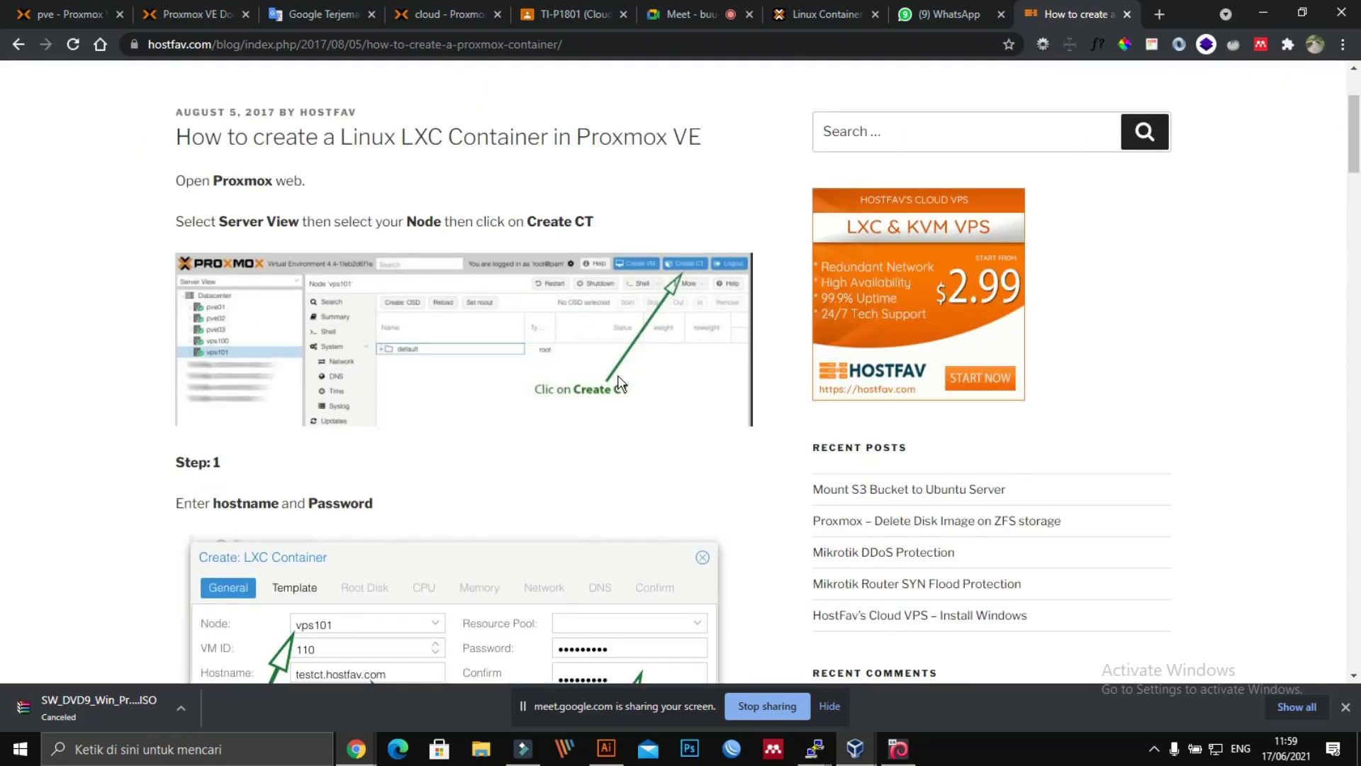
{"action": "scroll", "coordinate": [620, 383], "scroll_direction": "down", "scroll_amount": 4}
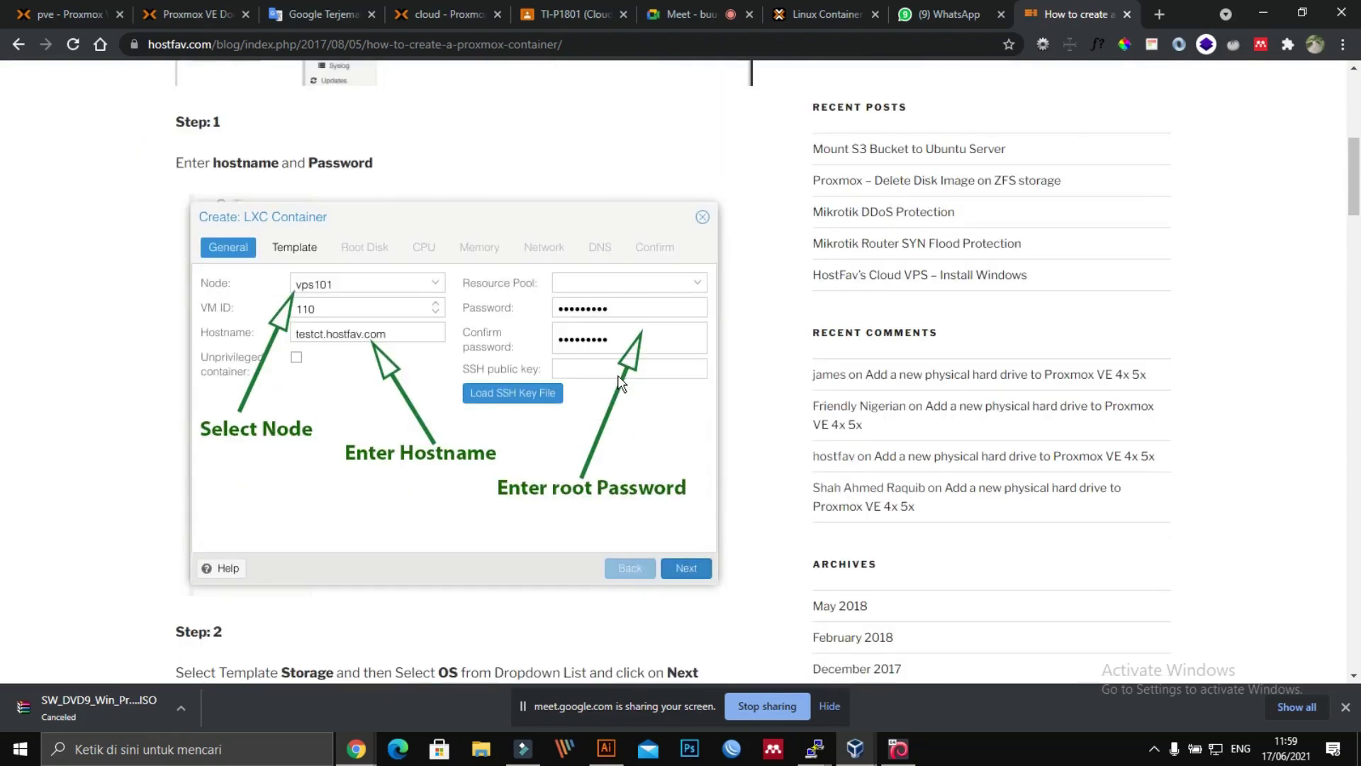
{"action": "scroll", "coordinate": [620, 382], "scroll_direction": "down", "scroll_amount": 4}
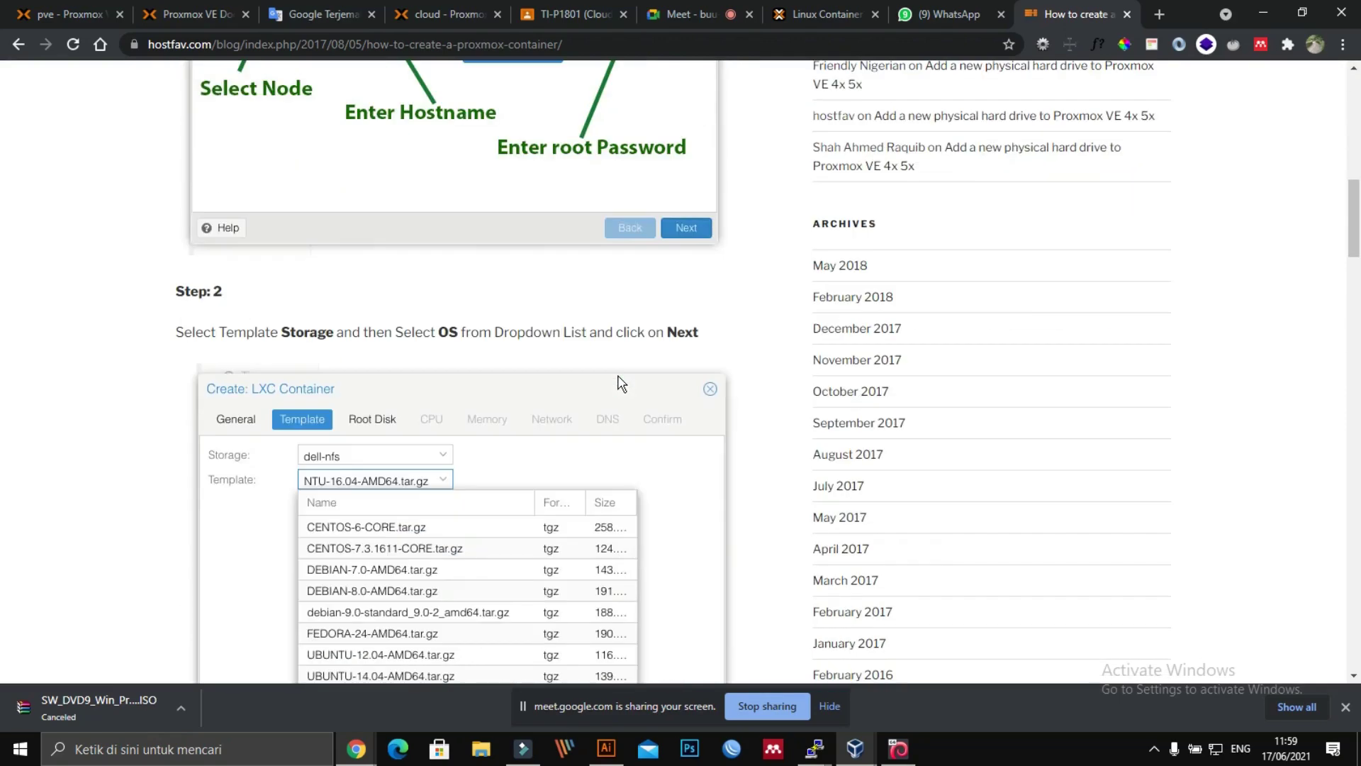
{"action": "scroll", "coordinate": [620, 383], "scroll_direction": "up", "scroll_amount": 2}
{"action": "scroll", "coordinate": [298, 496], "scroll_direction": "up", "scroll_amount": 2}
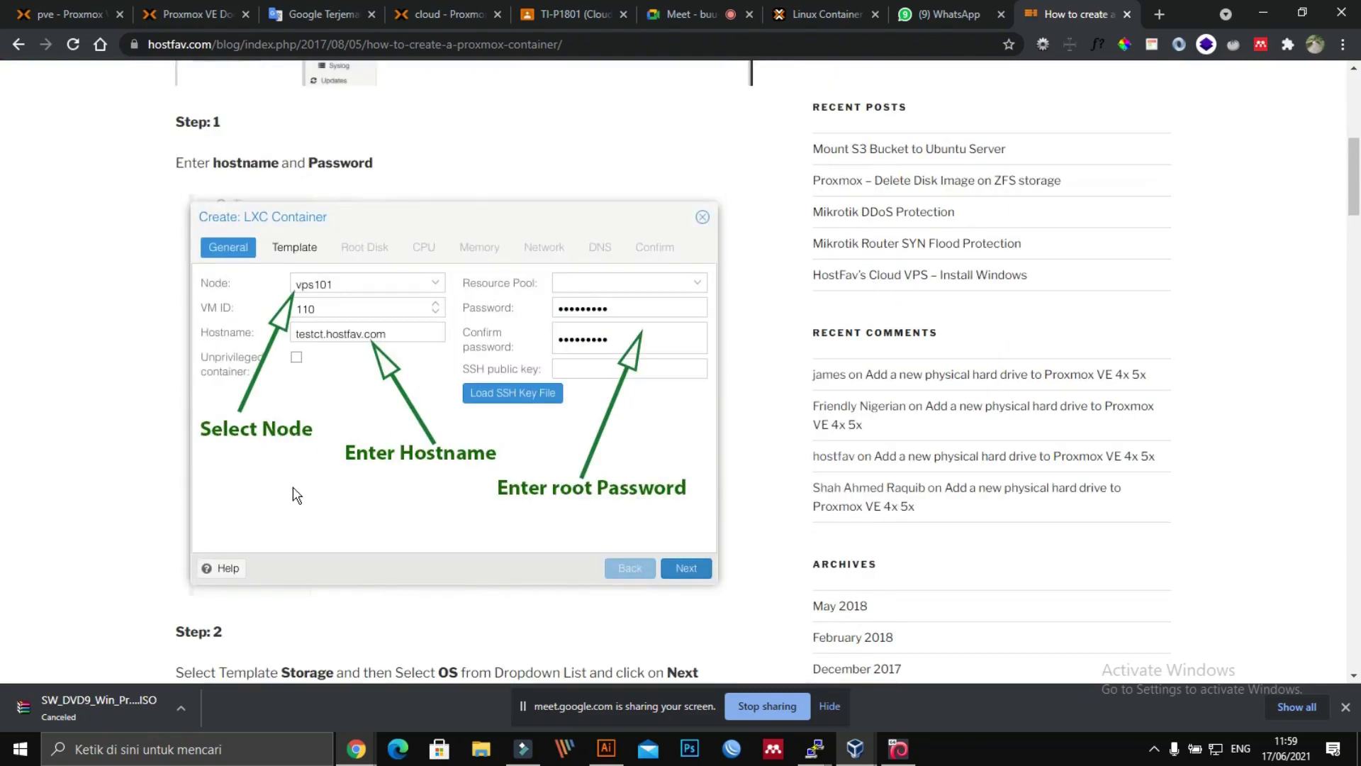
{"action": "scroll", "coordinate": [321, 316], "scroll_direction": "up", "scroll_amount": 2}
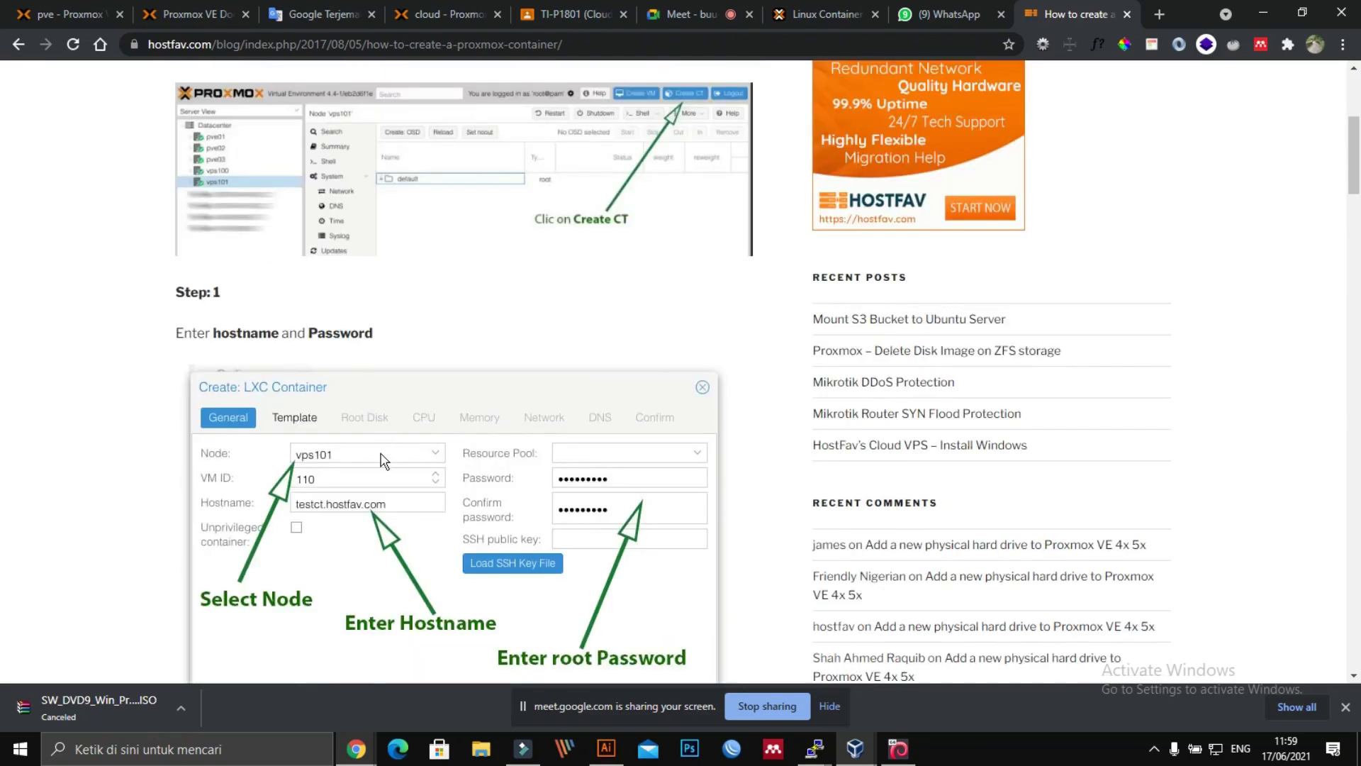
{"action": "scroll", "coordinate": [383, 460], "scroll_direction": "up", "scroll_amount": 3}
{"action": "scroll", "coordinate": [383, 459], "scroll_direction": "down", "scroll_amount": 8}
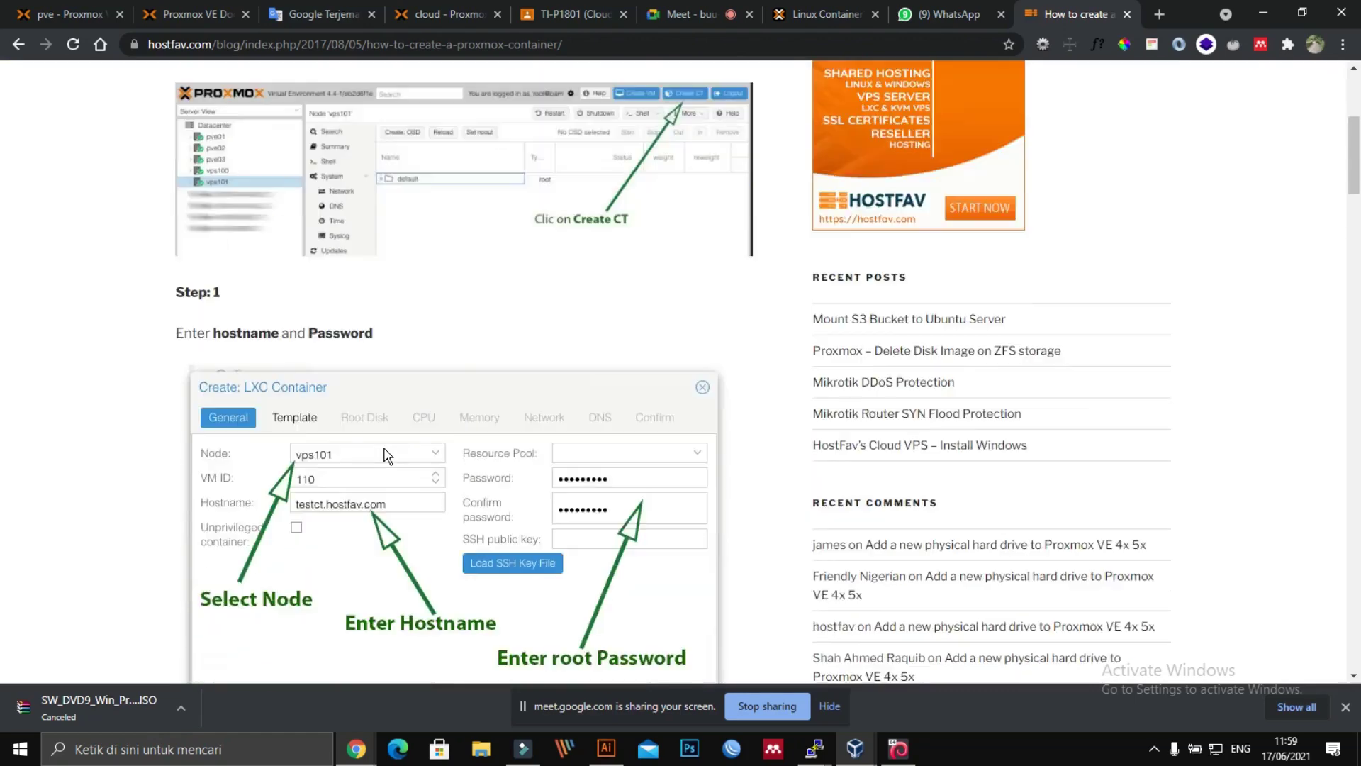
{"action": "scroll", "coordinate": [388, 448], "scroll_direction": "down", "scroll_amount": 2}
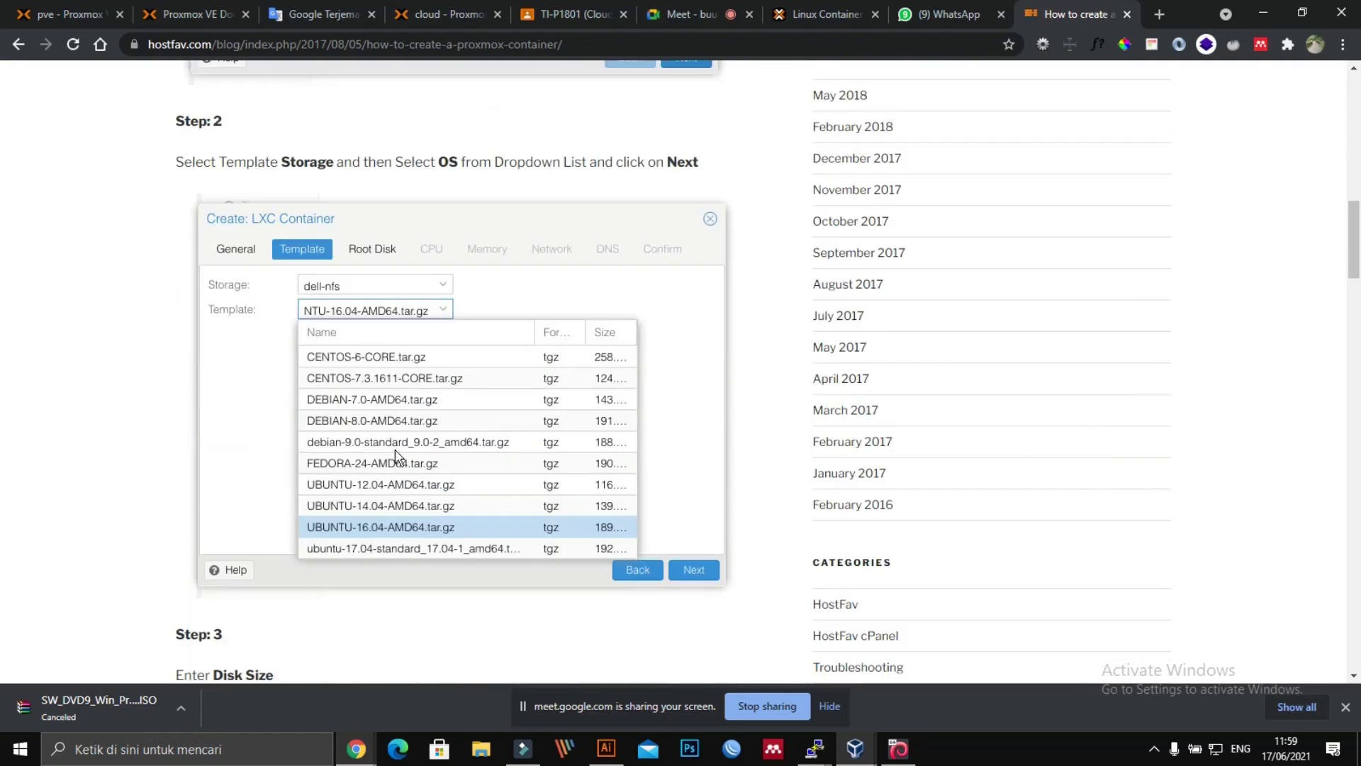
{"action": "scroll", "coordinate": [437, 535], "scroll_direction": "down", "scroll_amount": 1}
{"action": "scroll", "coordinate": [438, 535], "scroll_direction": "down", "scroll_amount": 2}
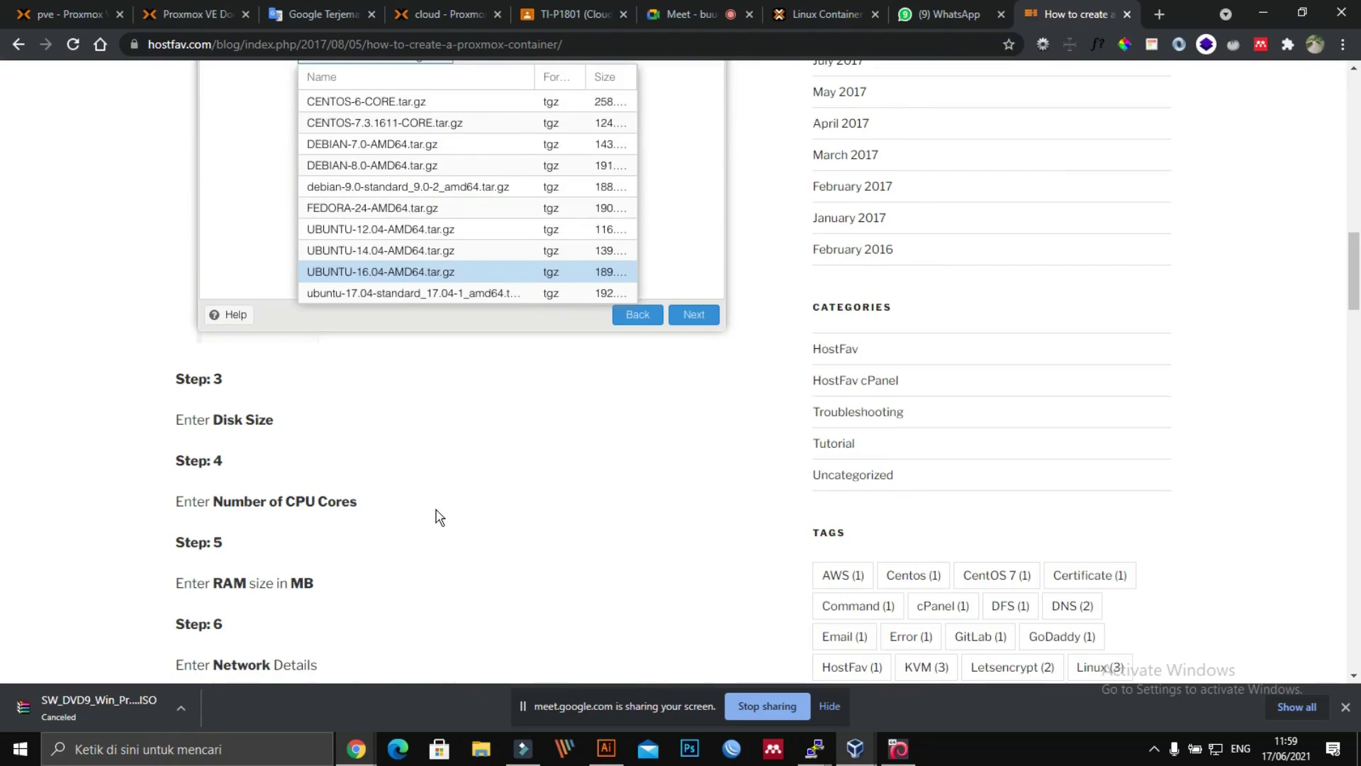
{"action": "scroll", "coordinate": [437, 519], "scroll_direction": "down", "scroll_amount": 2}
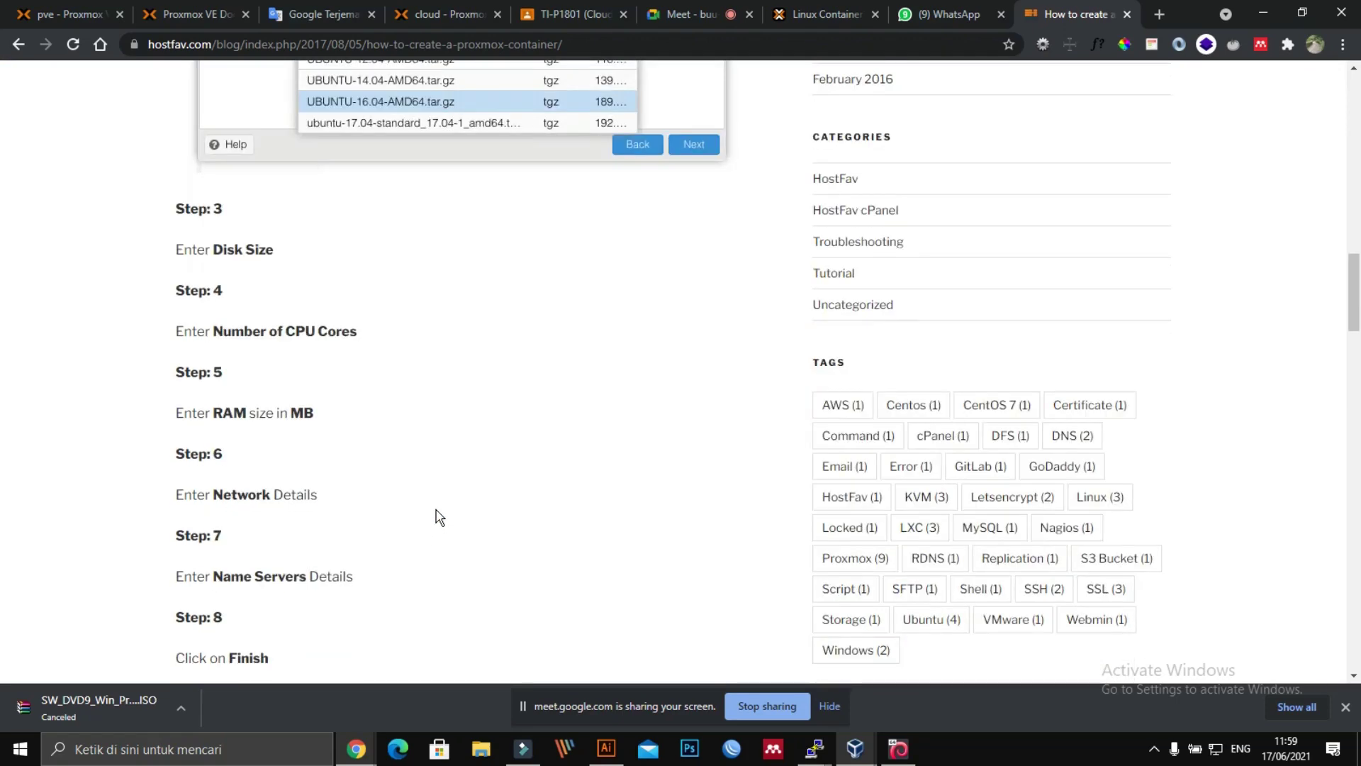
{"action": "scroll", "coordinate": [437, 518], "scroll_direction": "down", "scroll_amount": 5}
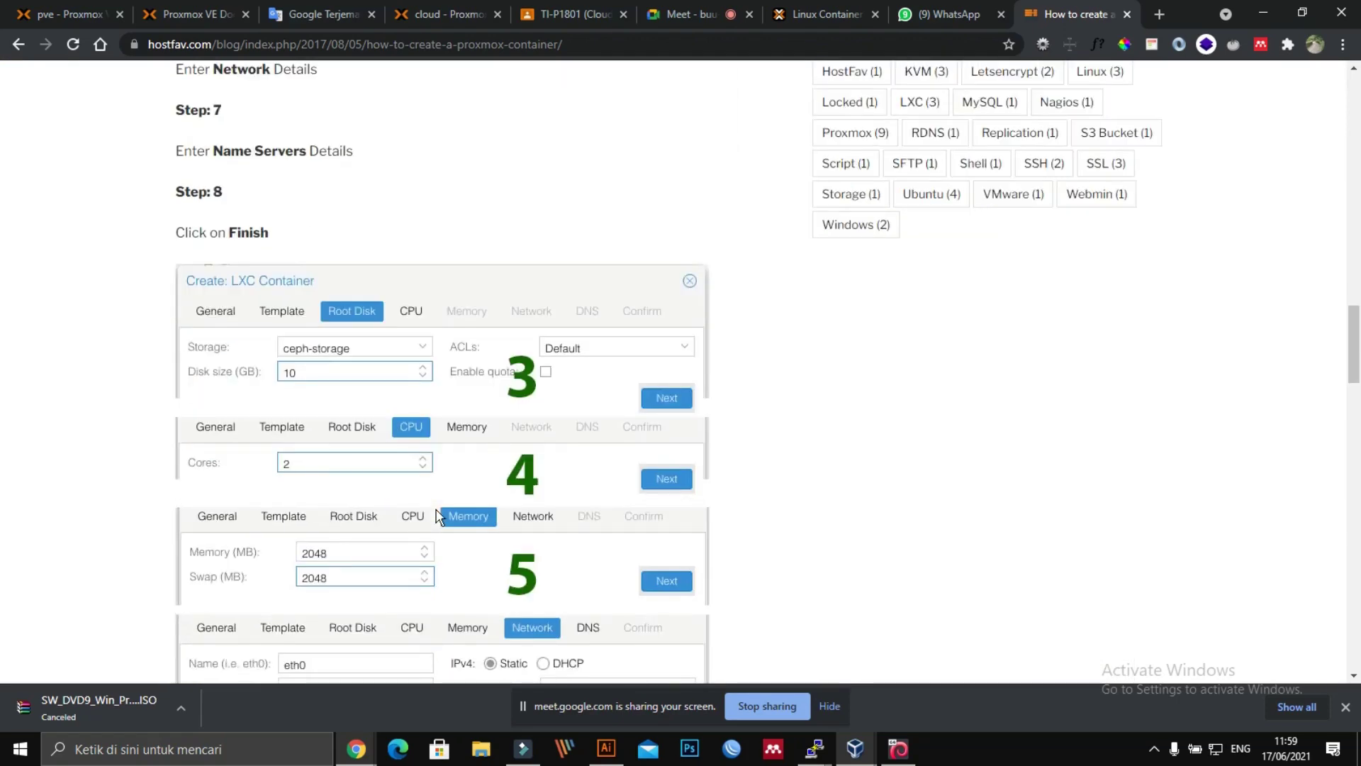
{"action": "scroll", "coordinate": [437, 516], "scroll_direction": "down", "scroll_amount": 1}
{"action": "scroll", "coordinate": [437, 518], "scroll_direction": "down", "scroll_amount": 2}
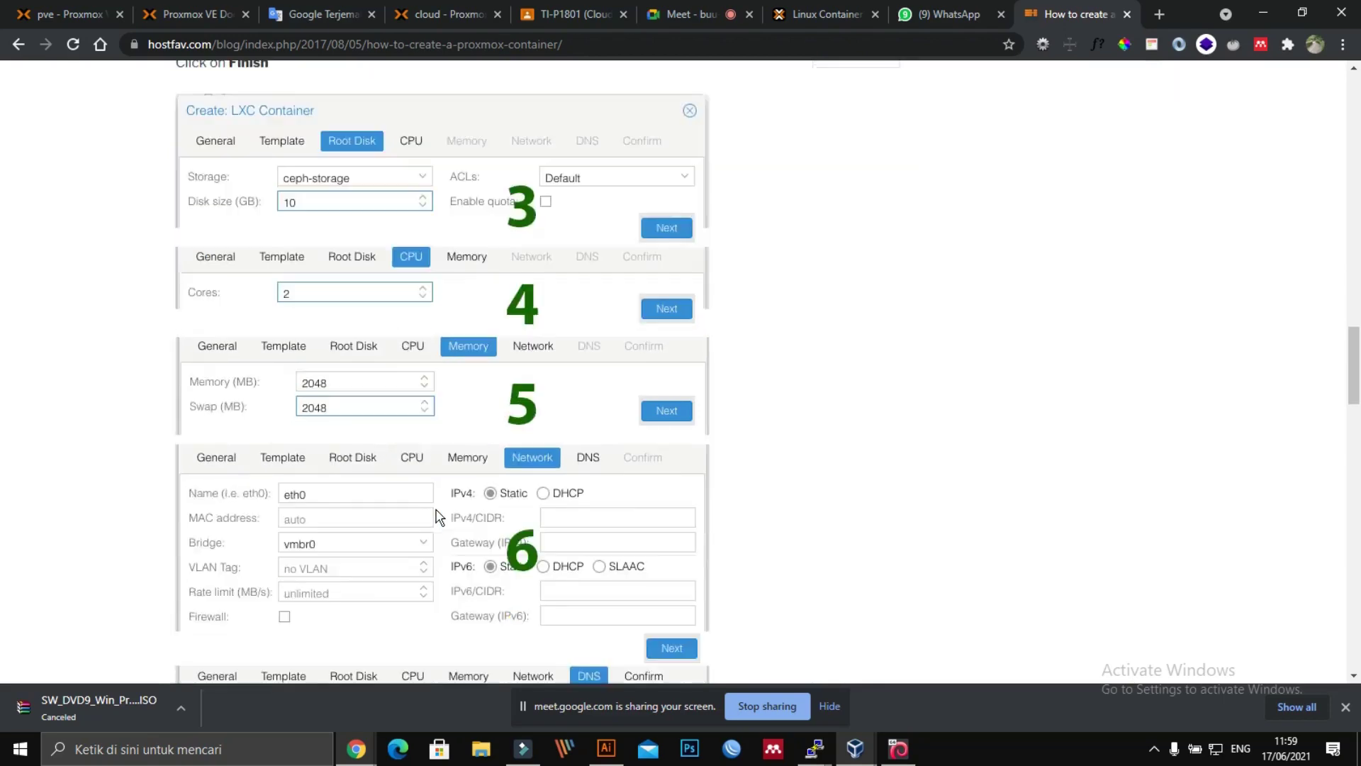
{"action": "scroll", "coordinate": [437, 518], "scroll_direction": "down", "scroll_amount": 2}
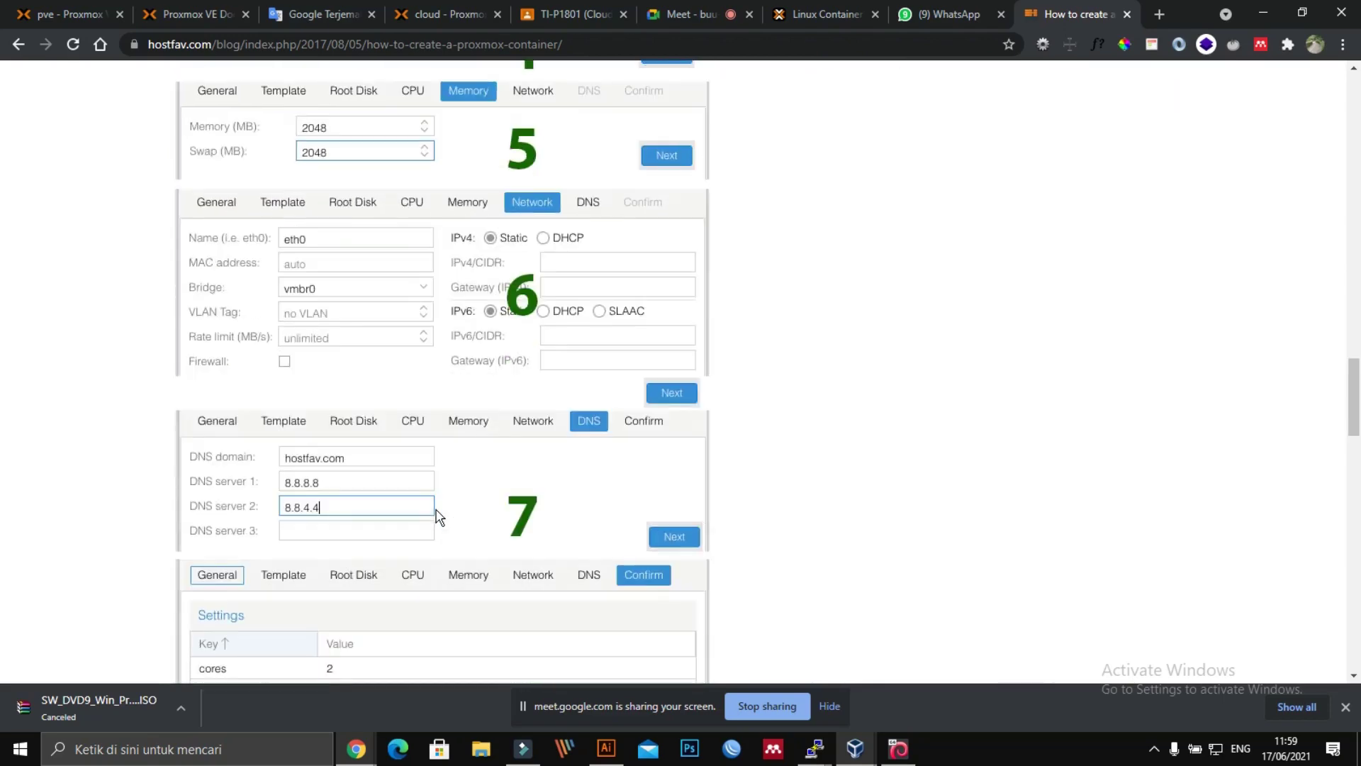
{"action": "scroll", "coordinate": [437, 516], "scroll_direction": "down", "scroll_amount": 5}
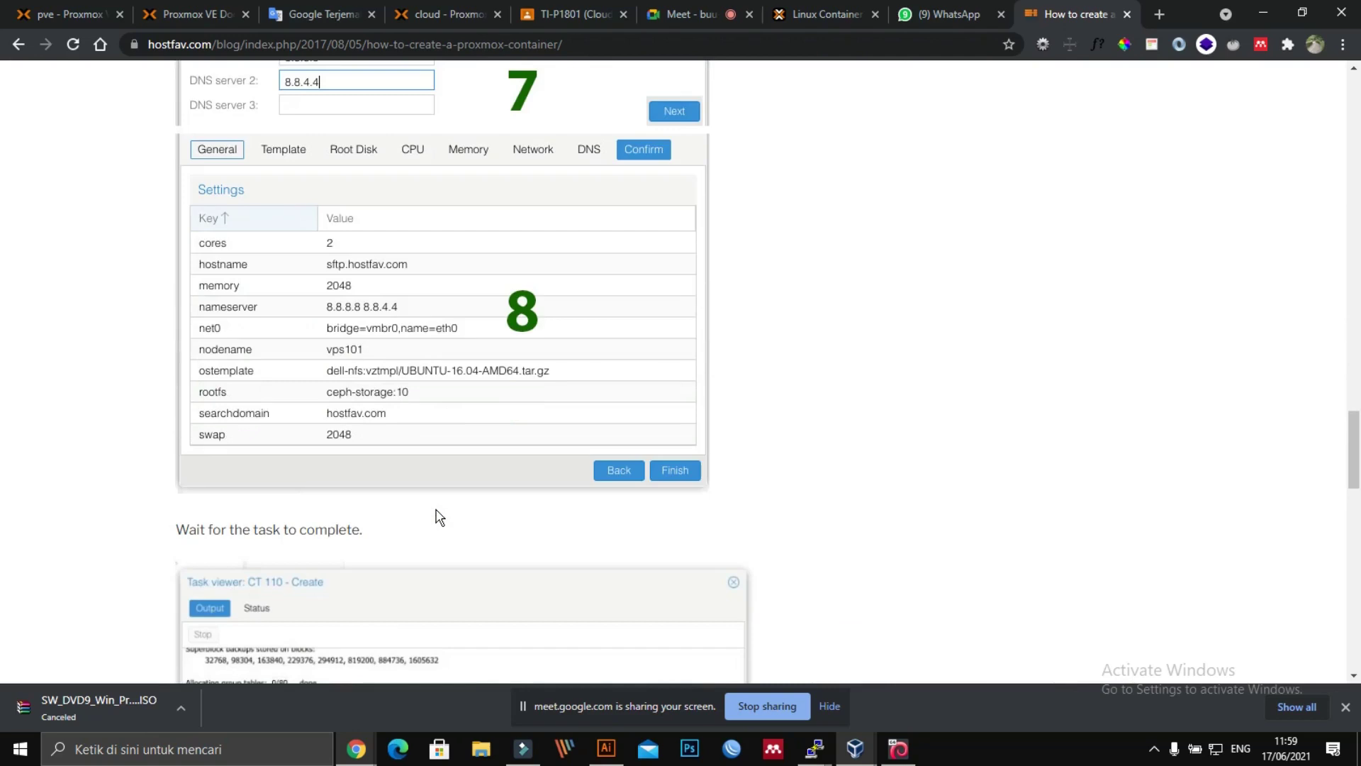
{"action": "scroll", "coordinate": [438, 518], "scroll_direction": "down", "scroll_amount": 15}
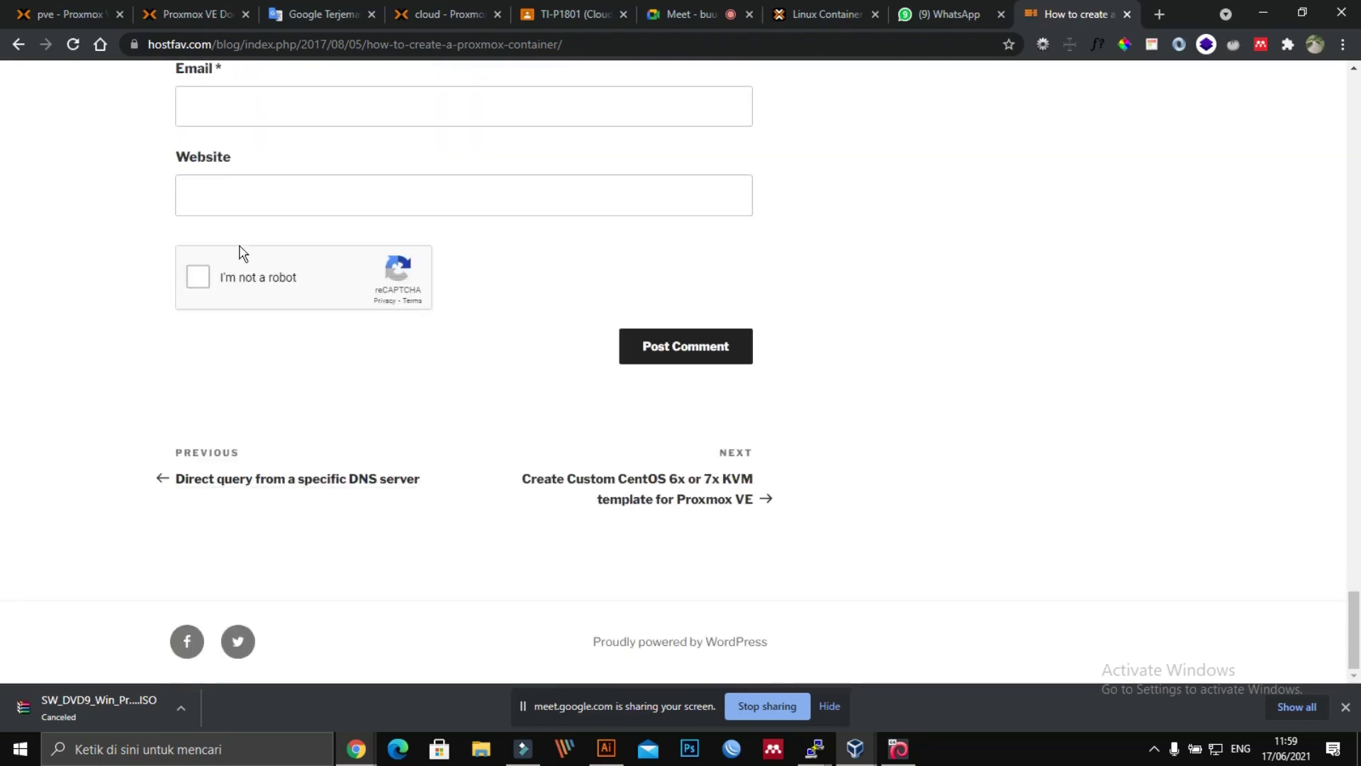
{"action": "left_click", "coordinate": [58, 16]}
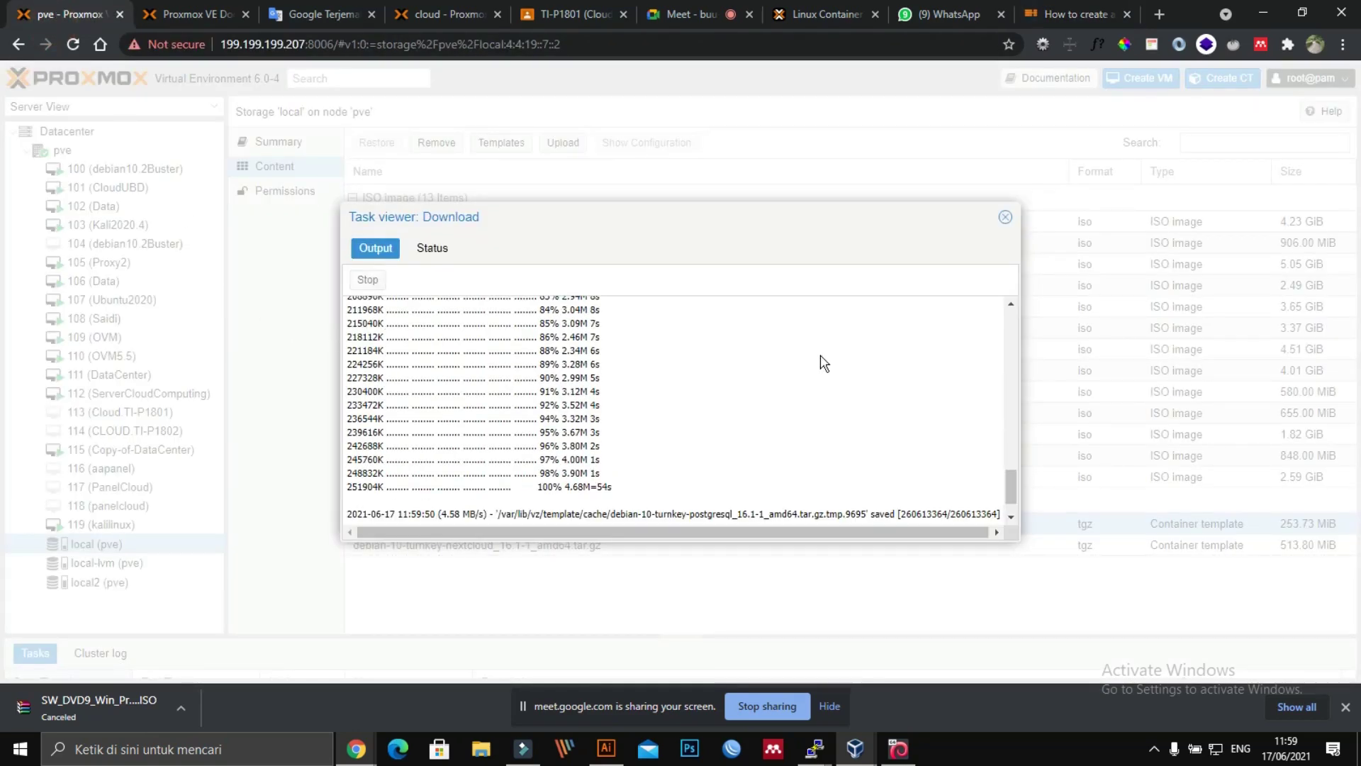
Step: Close the download log, select the postgresql template, and start Create CT at ID 120
{"action": "scroll", "coordinate": [1009, 478], "scroll_direction": "down", "scroll_amount": 1}
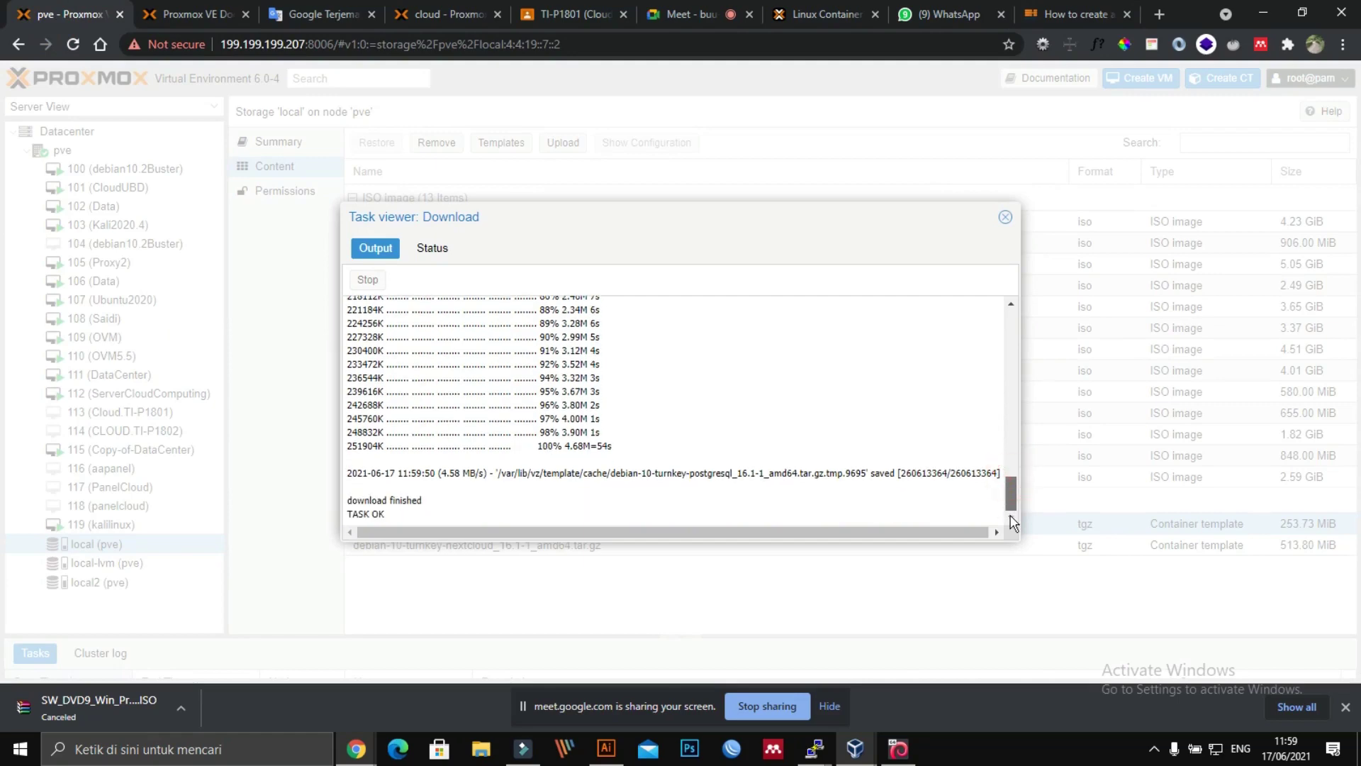
{"action": "left_click", "coordinate": [1004, 216]}
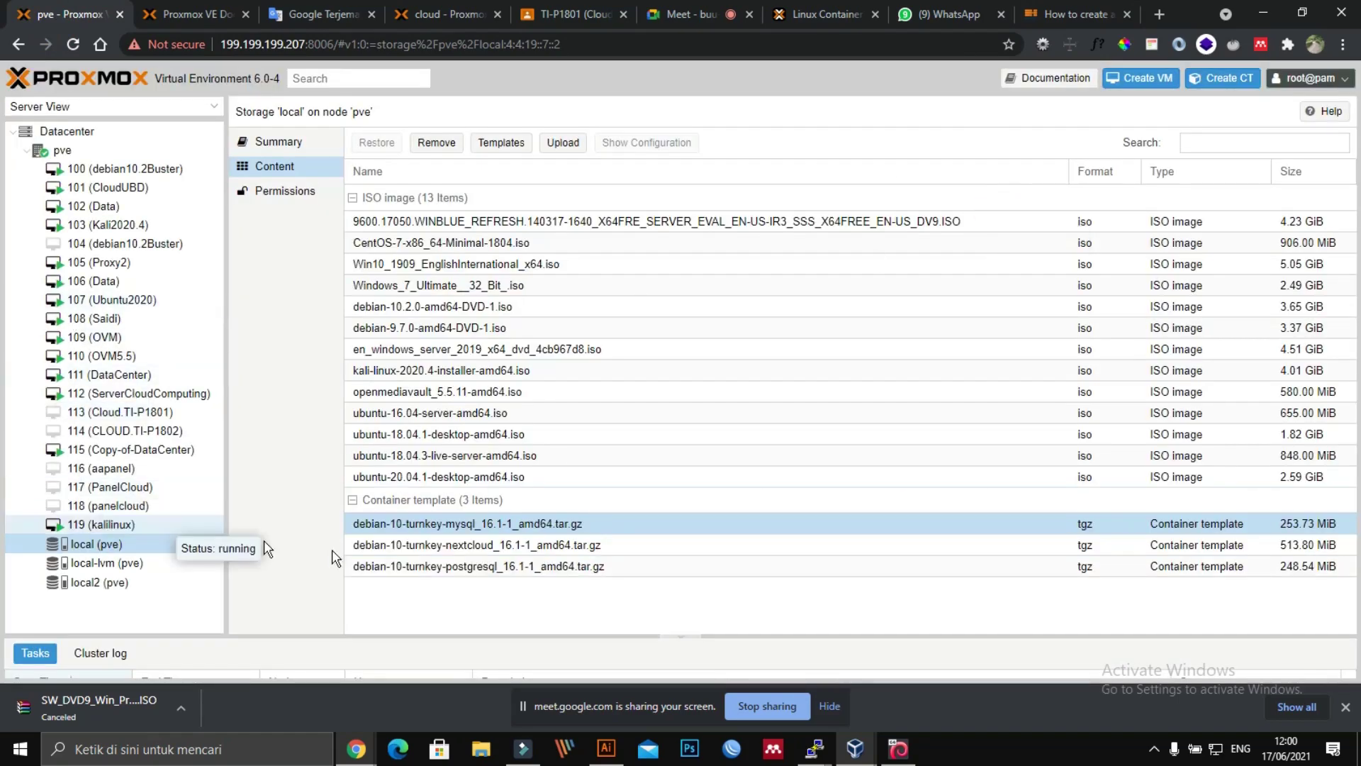
{"action": "left_click", "coordinate": [505, 570]}
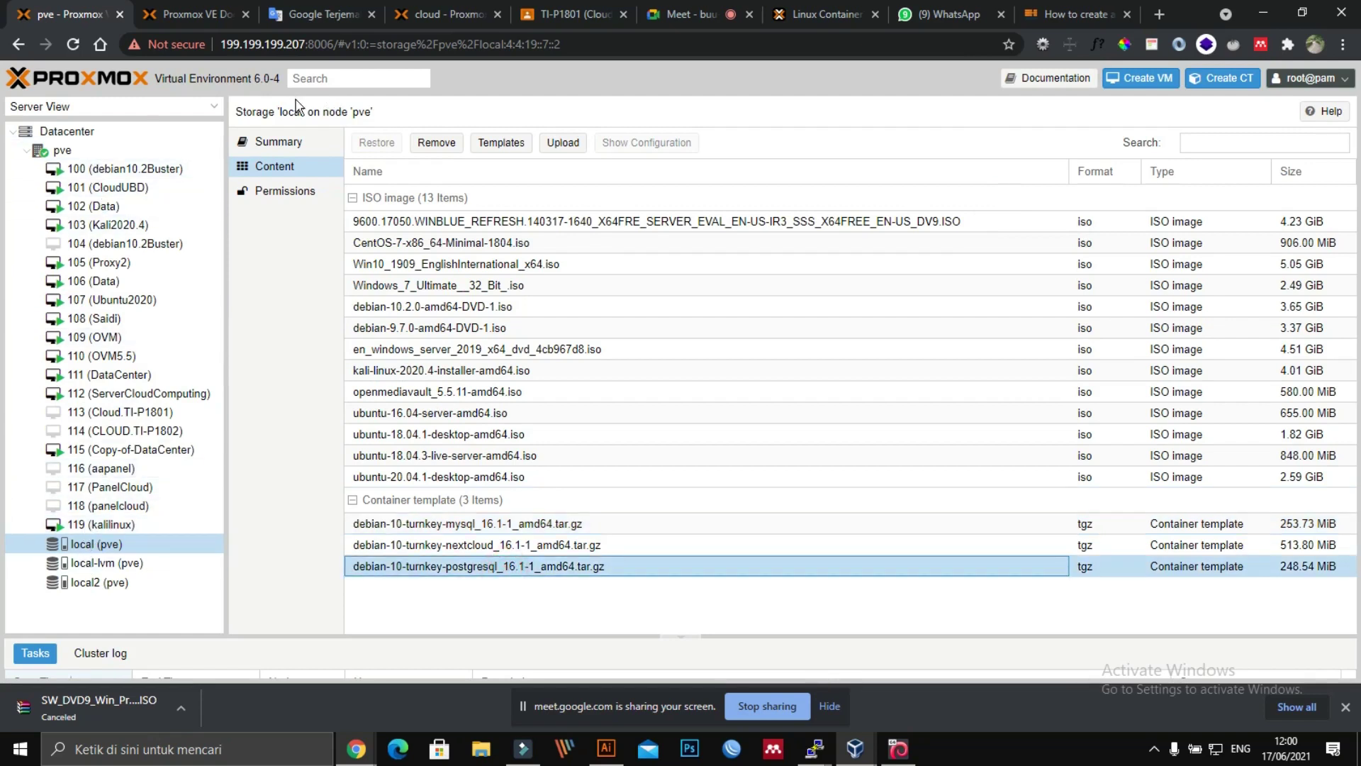
{"action": "left_click", "coordinate": [1222, 78]}
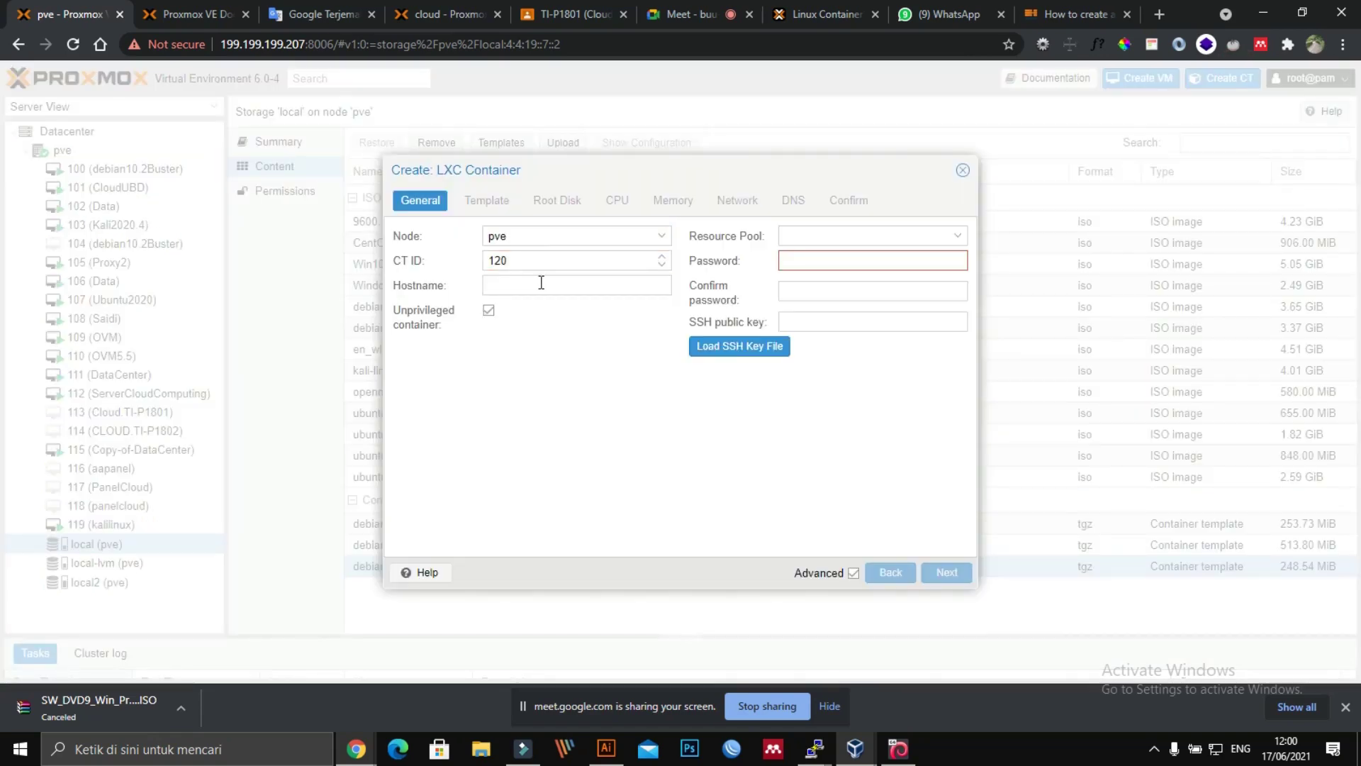
Step: Enter the hostname Postgresql for the new container
{"action": "left_click", "coordinate": [541, 283]}
{"action": "type", "text": "My"}
{"action": "left_click_drag", "start_coordinate": [608, 176], "coordinate": [967, 168]}
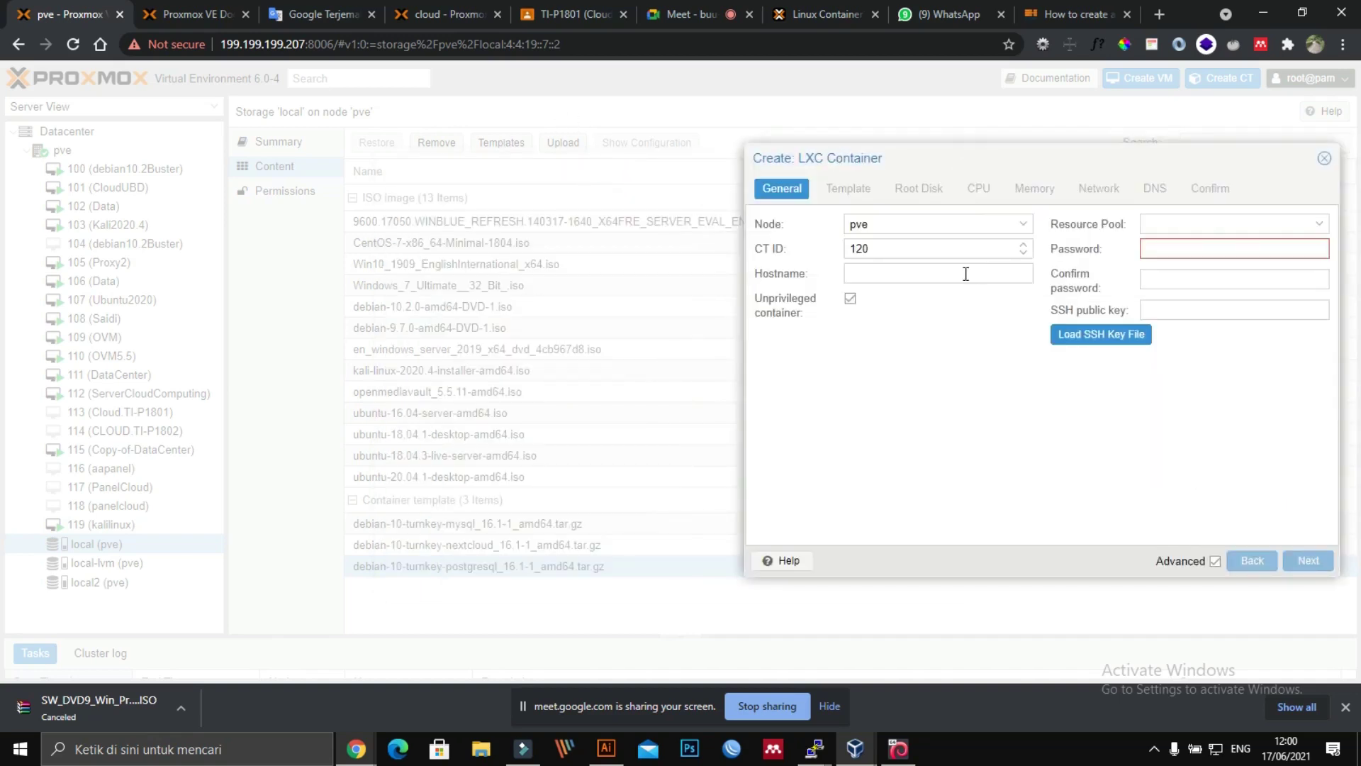
{"action": "left_click", "coordinate": [927, 271]}
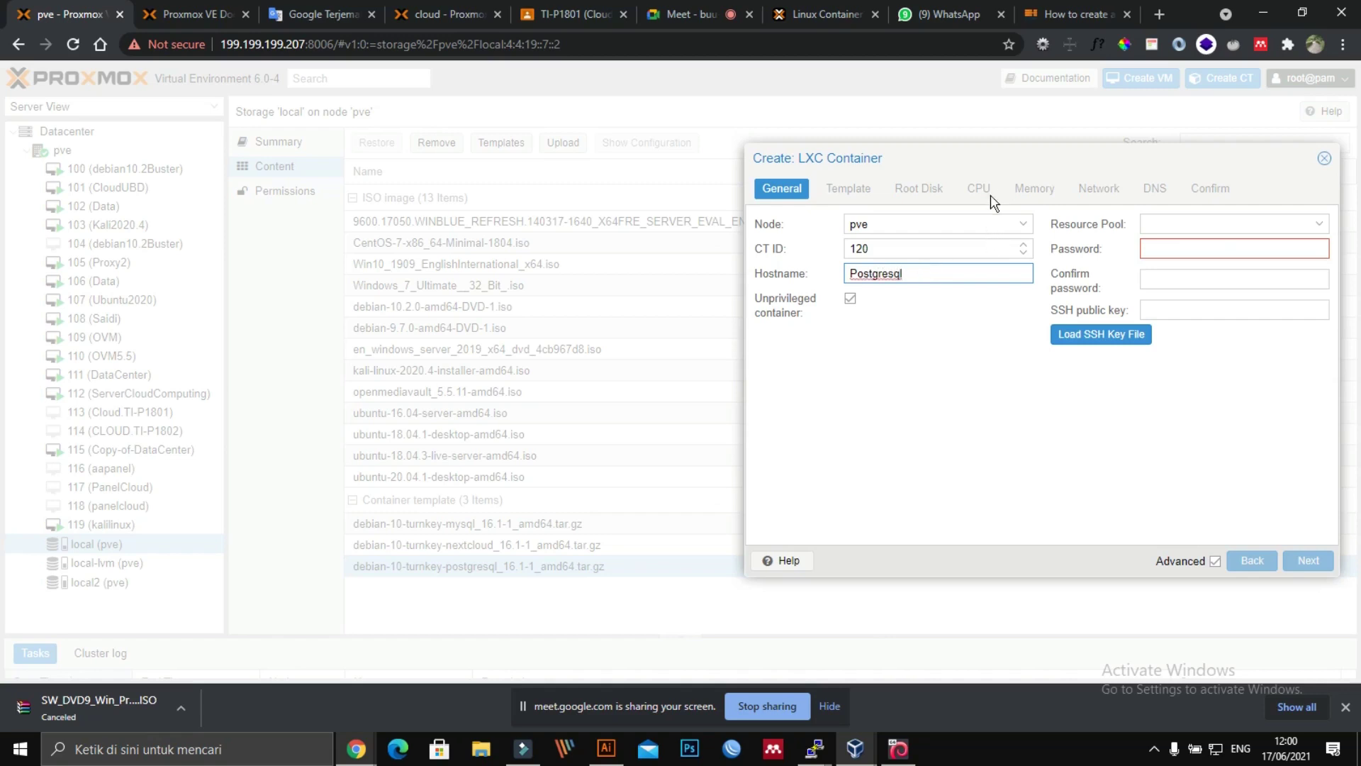
{"action": "mouse_move", "coordinate": [981, 158]}
{"action": "left_mouse_down"}
{"action": "mouse_move", "coordinate": [942, 219]}
{"action": "mouse_move", "coordinate": [958, 221]}
{"action": "mouse_move", "coordinate": [996, 175]}
{"action": "left_mouse_up"}
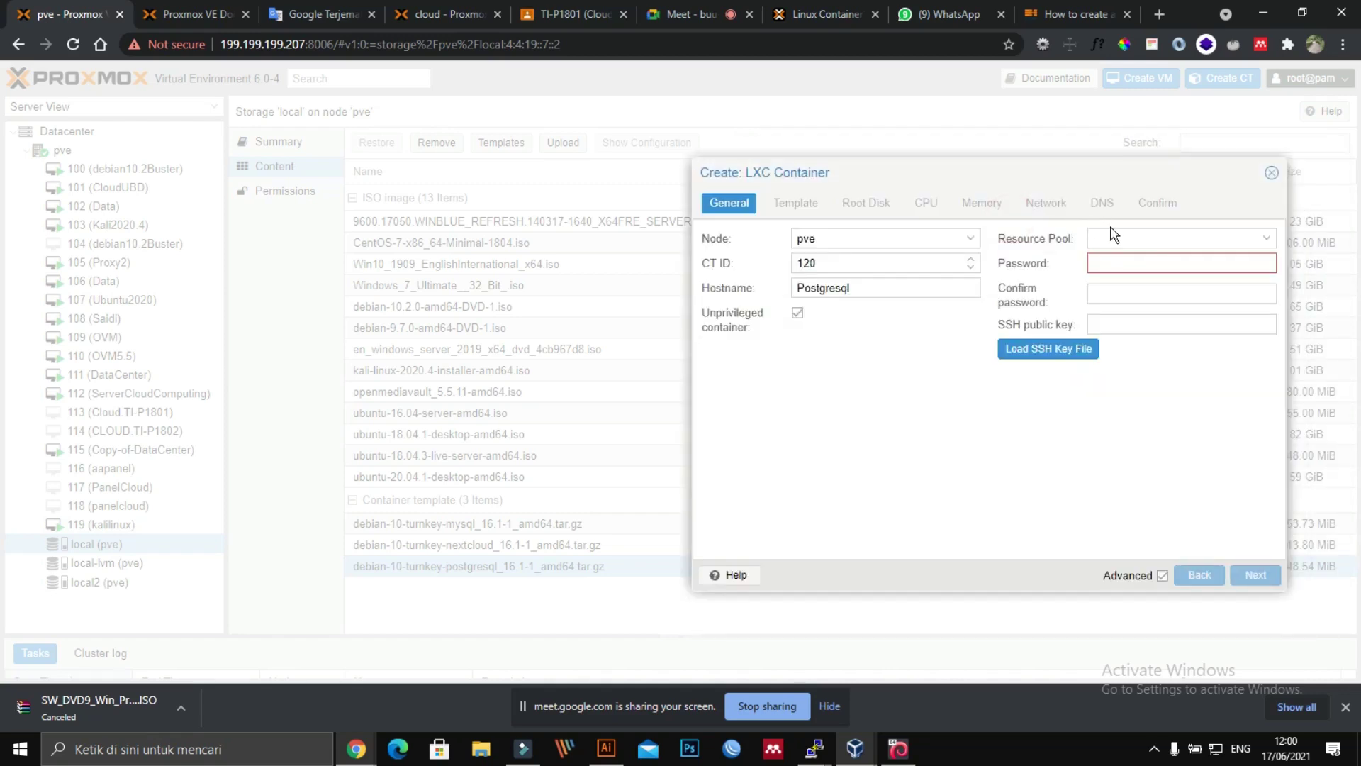
{"action": "left_click", "coordinate": [1114, 227]}
Step: Enter the container's root password and confirm it
{"action": "left_click", "coordinate": [1144, 259]}
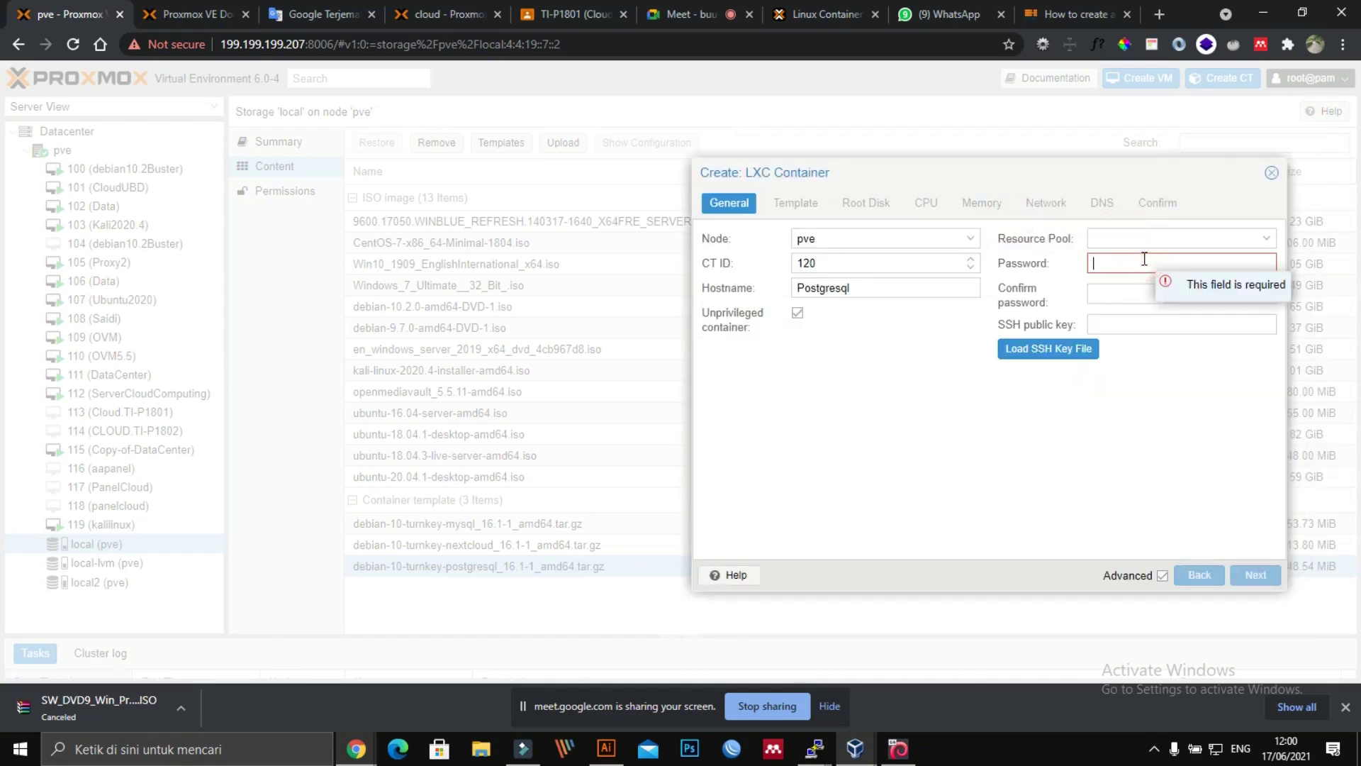
{"action": "type", "text": "p"}
{"action": "key", "text": "Tab"}
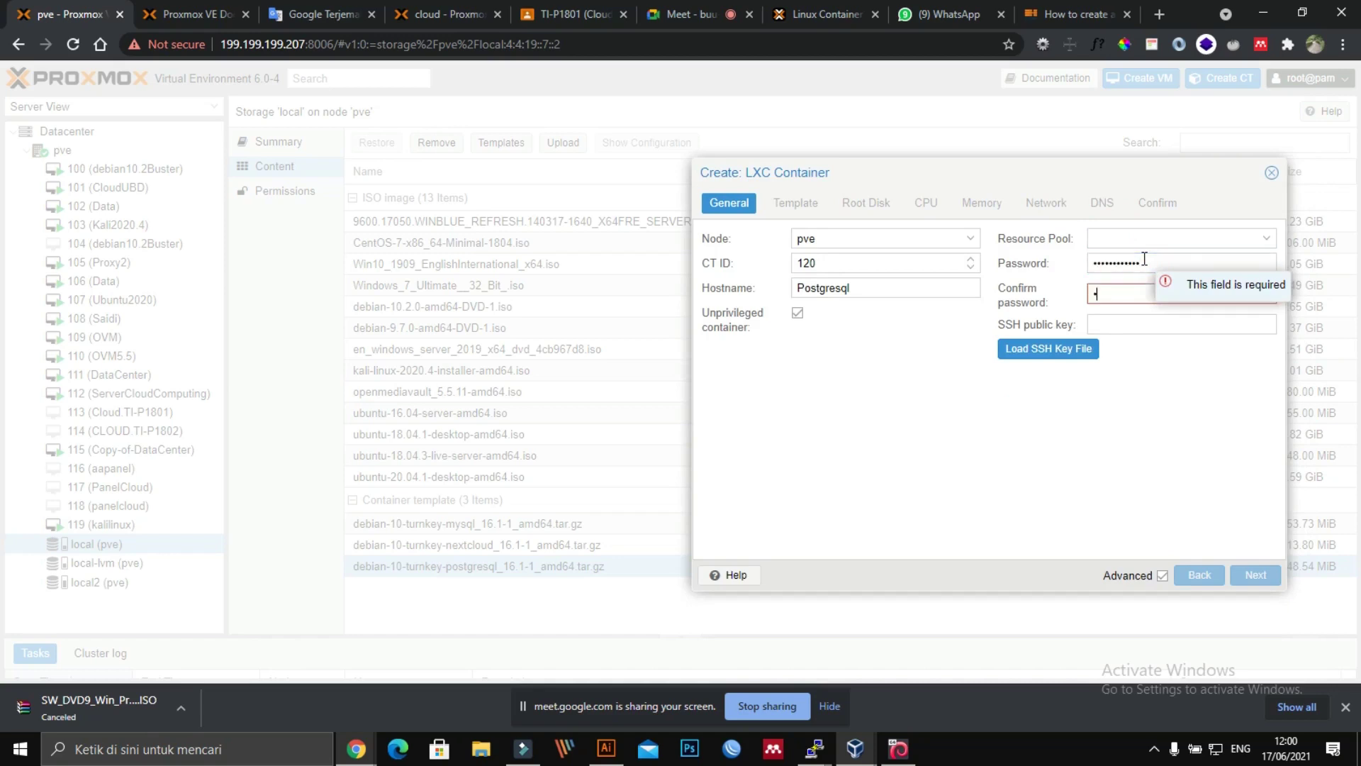
{"action": "type", "text": "1"}
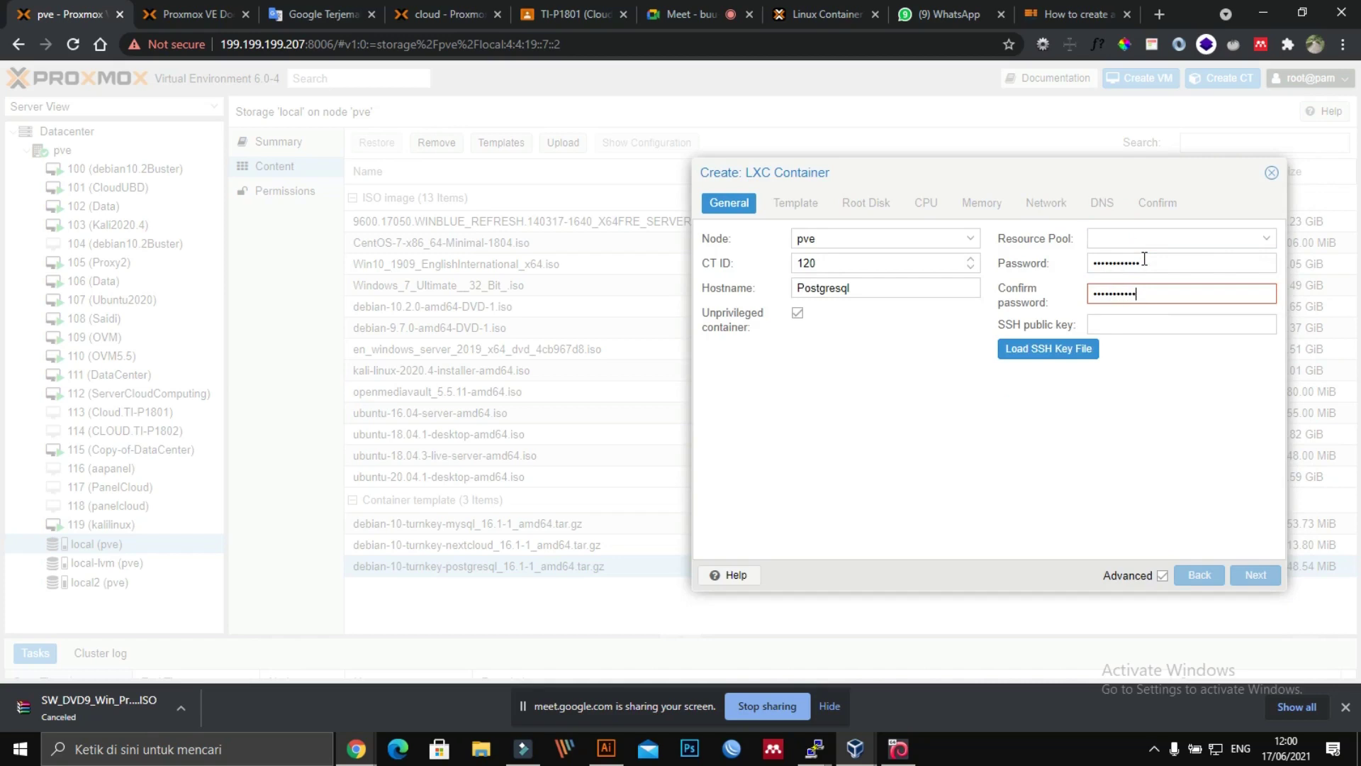
{"action": "type", "text": "1"}
{"action": "left_click", "coordinate": [796, 203]}
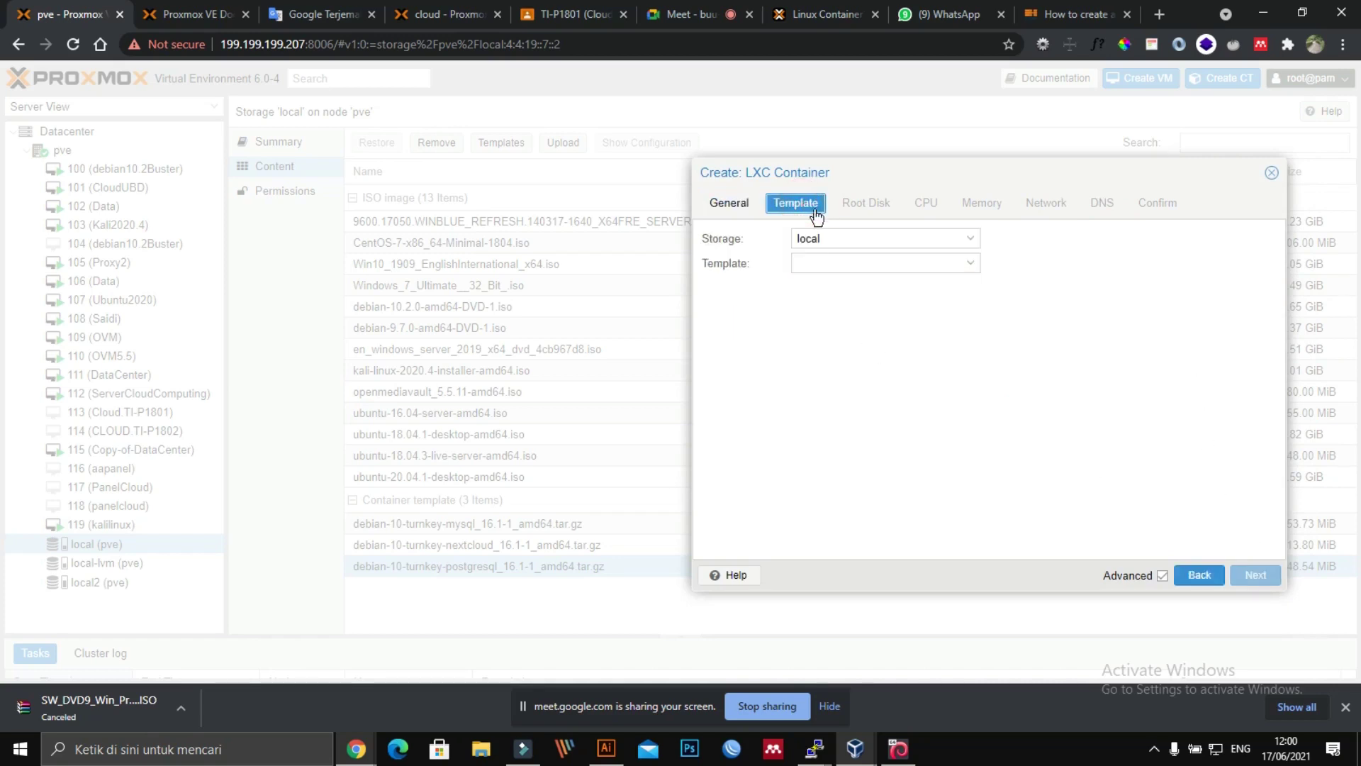
Step: Choose the debian-10-turnkey-postgresql template for the container
{"action": "left_click", "coordinate": [845, 264]}
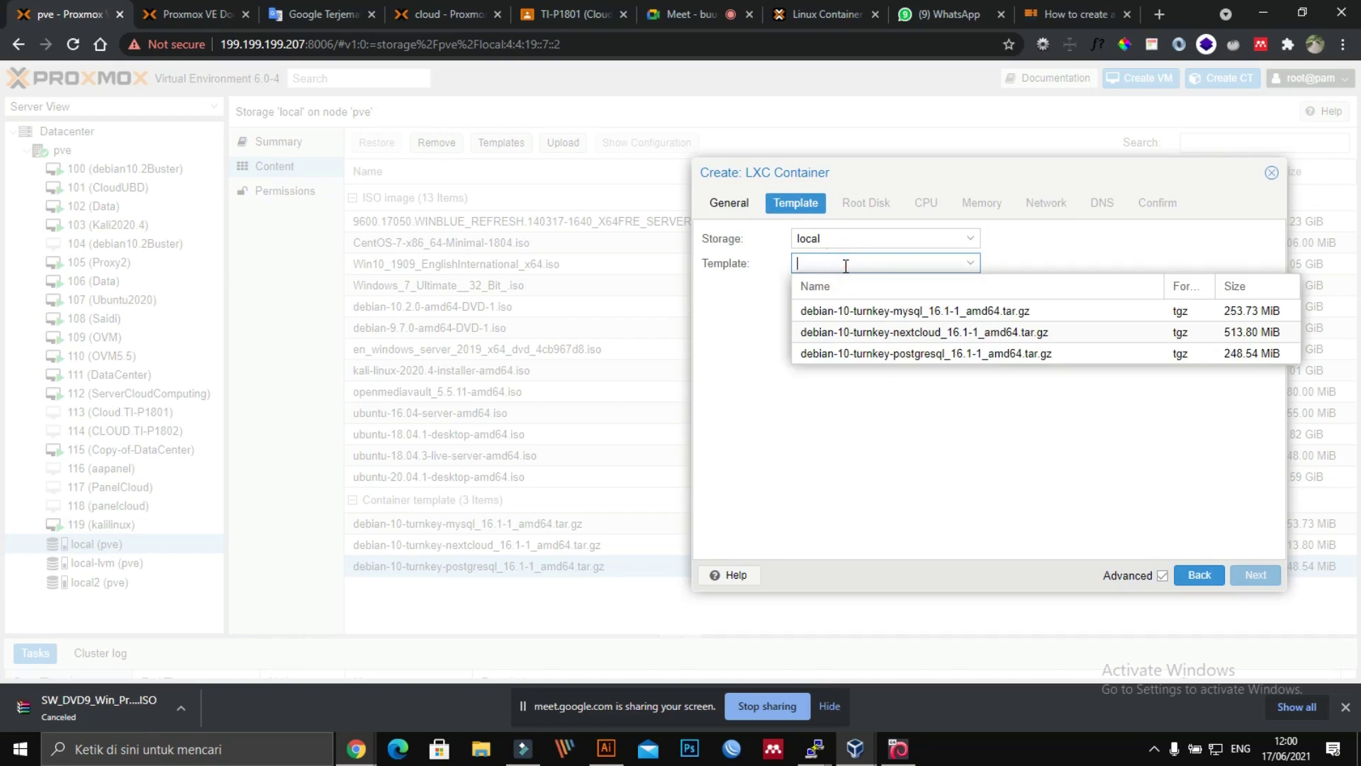
{"action": "left_click", "coordinate": [931, 358]}
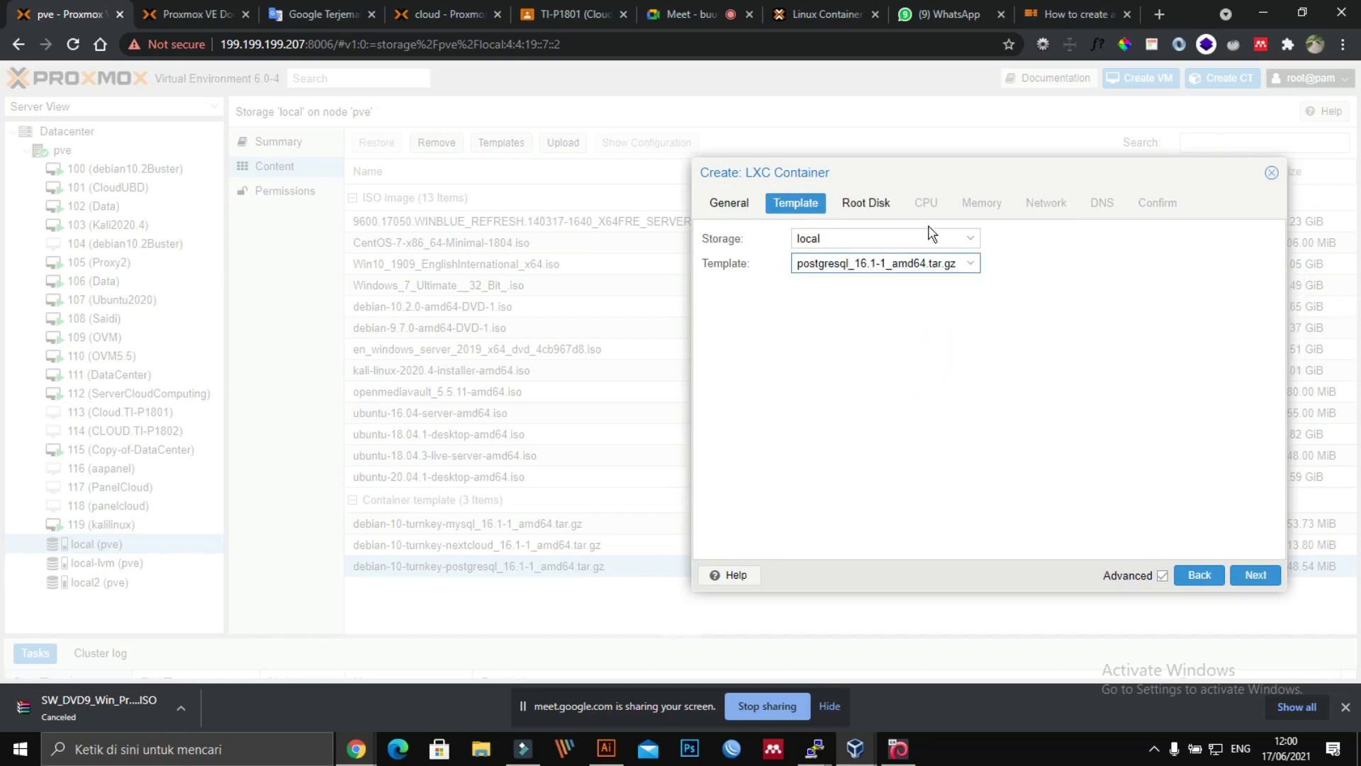
{"action": "left_click", "coordinate": [889, 203]}
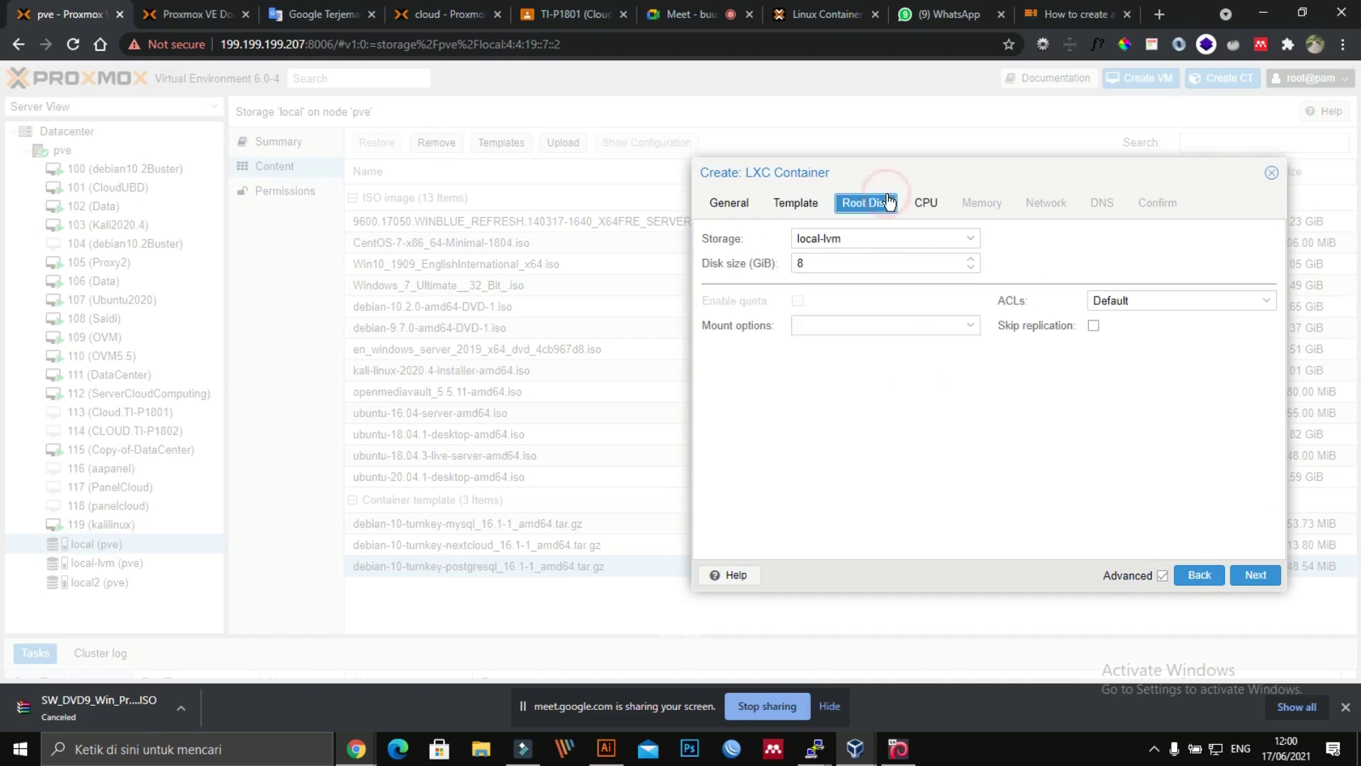
Step: Set the root disk to 32 GiB on local-lvm storage
{"action": "double_click", "coordinate": [928, 265]}
{"action": "key", "text": "BackSpace"}
{"action": "type", "text": "32"}
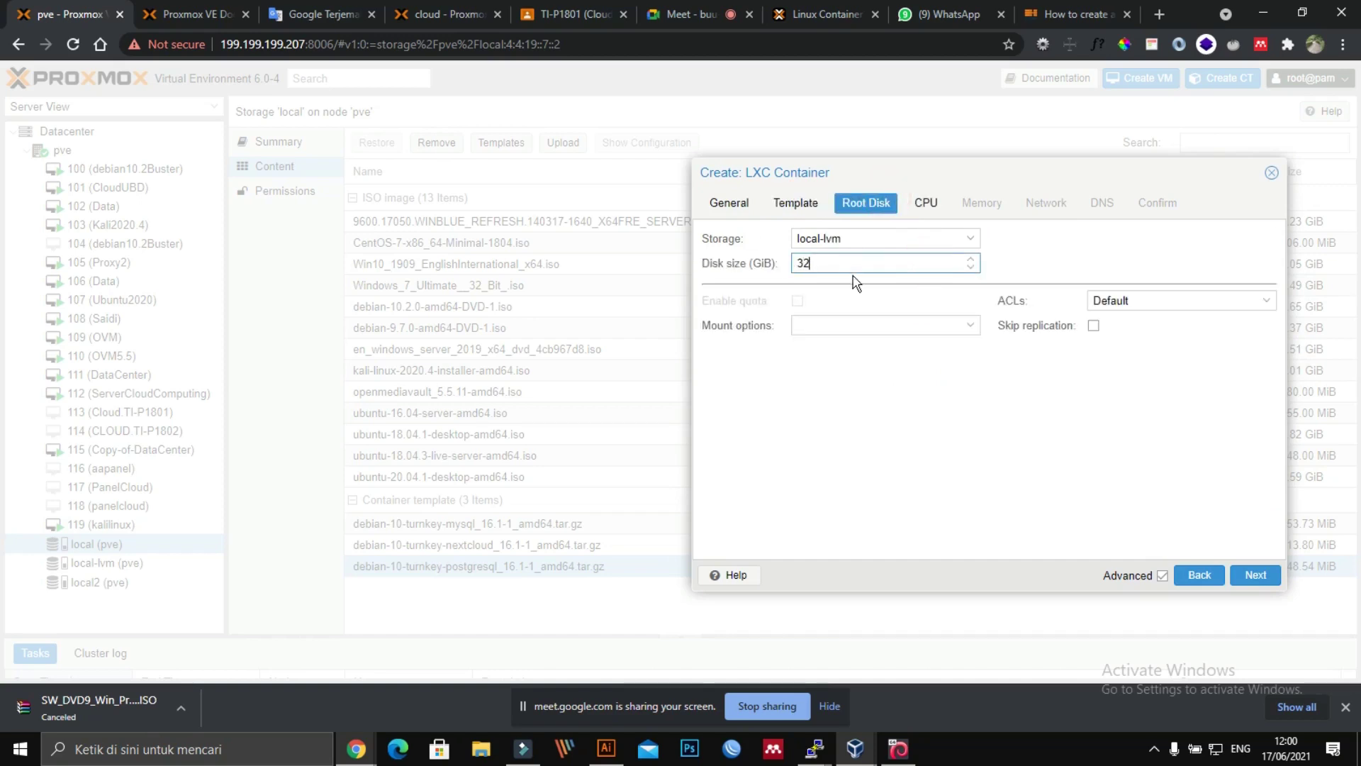
{"action": "left_click", "coordinate": [871, 236]}
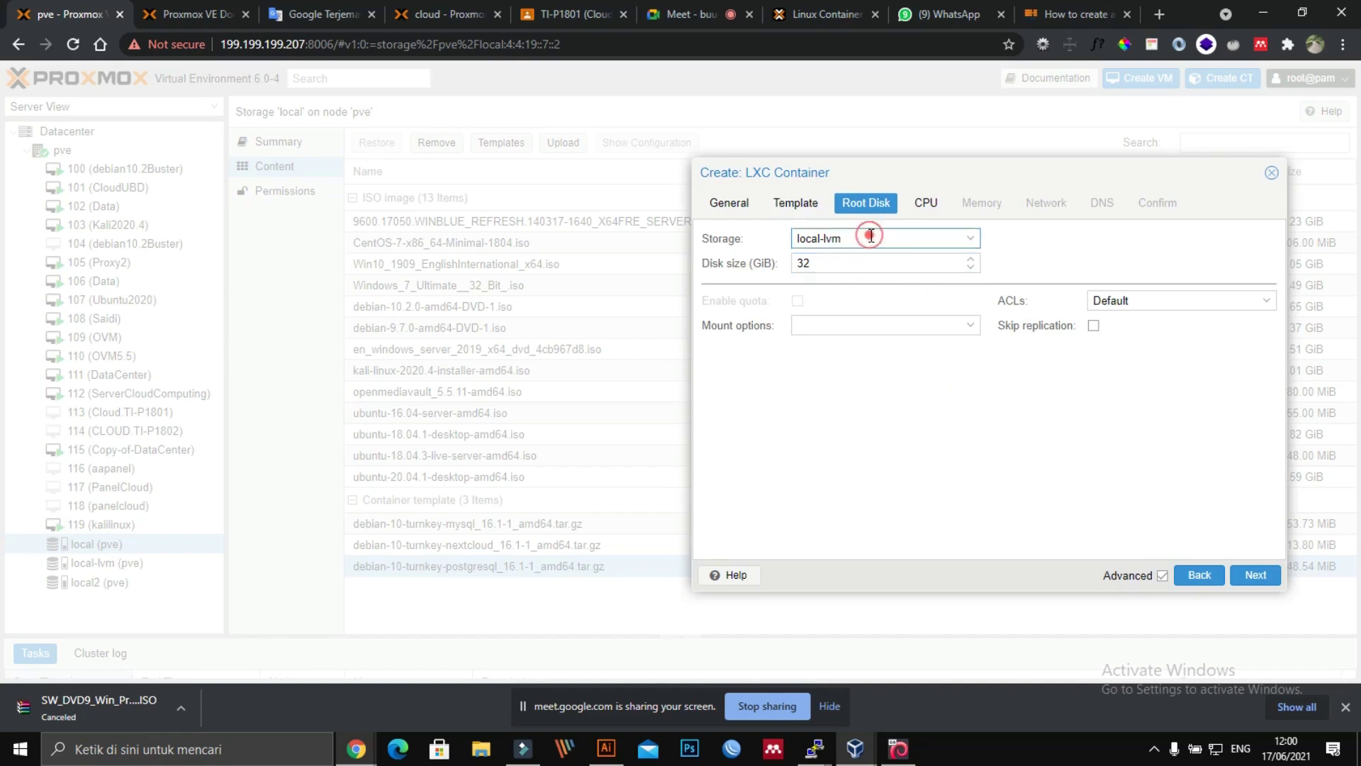
{"action": "left_click", "coordinate": [871, 236]}
Step: Give the container 2 CPU cores
{"action": "left_click", "coordinate": [925, 202]}
{"action": "double_click", "coordinate": [898, 237]}
{"action": "type", "text": "2"}
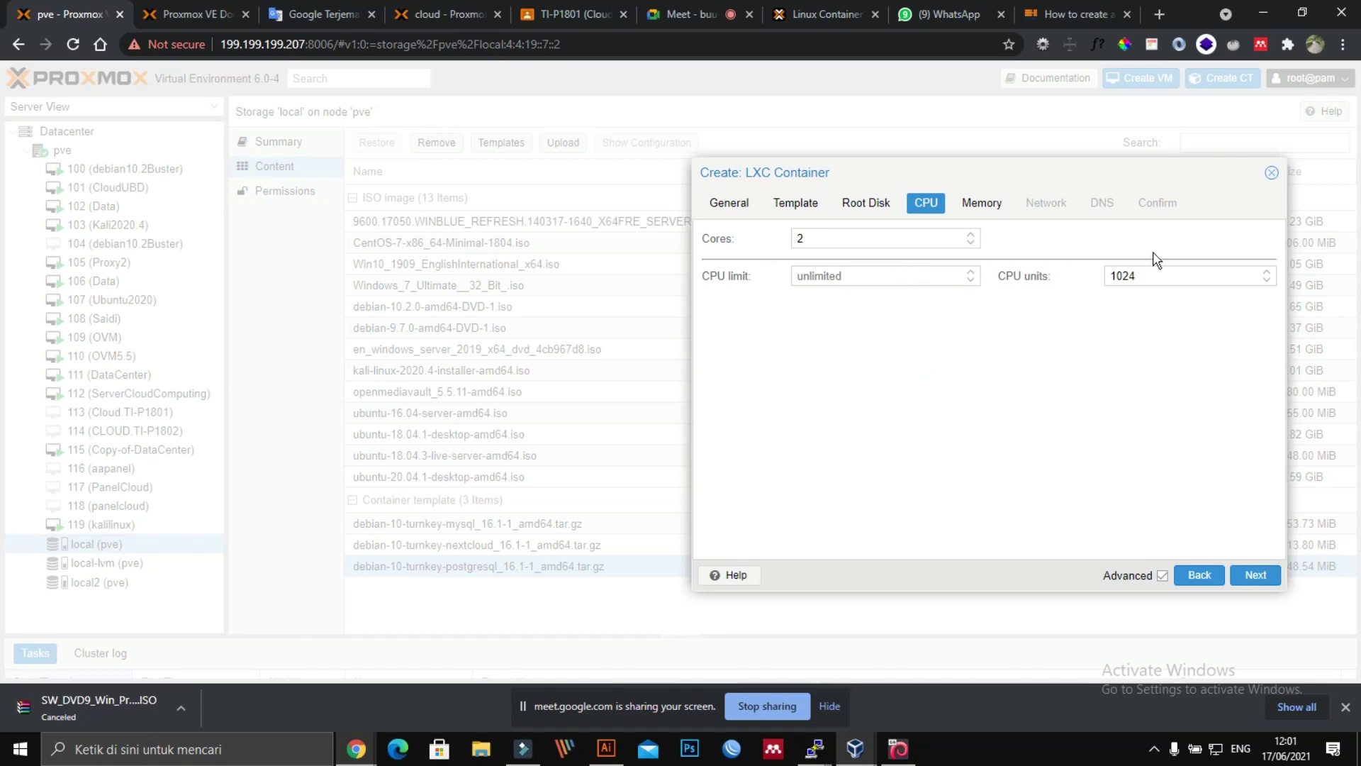
Step: Set memory to 1024 MiB and swap to 2048 MiB
{"action": "left_click", "coordinate": [992, 204]}
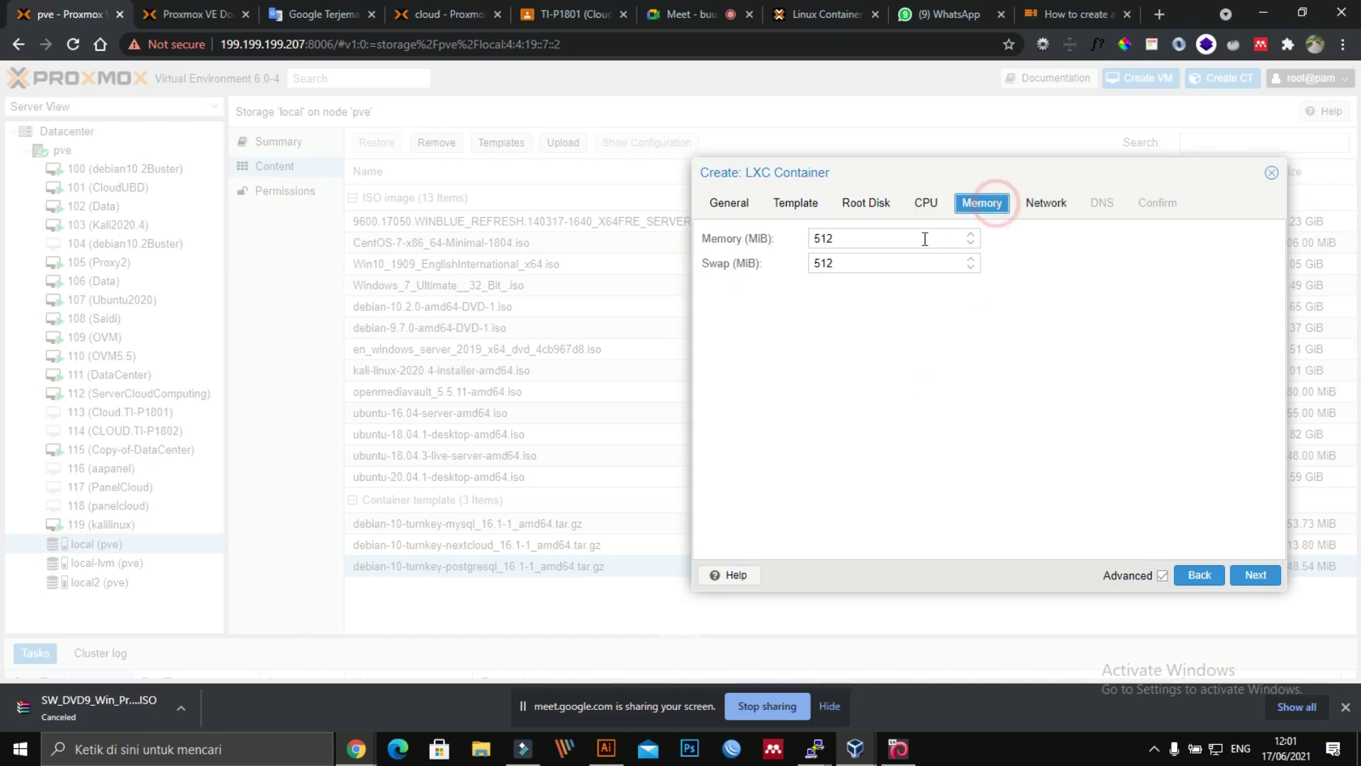
{"action": "double_click", "coordinate": [860, 241]}
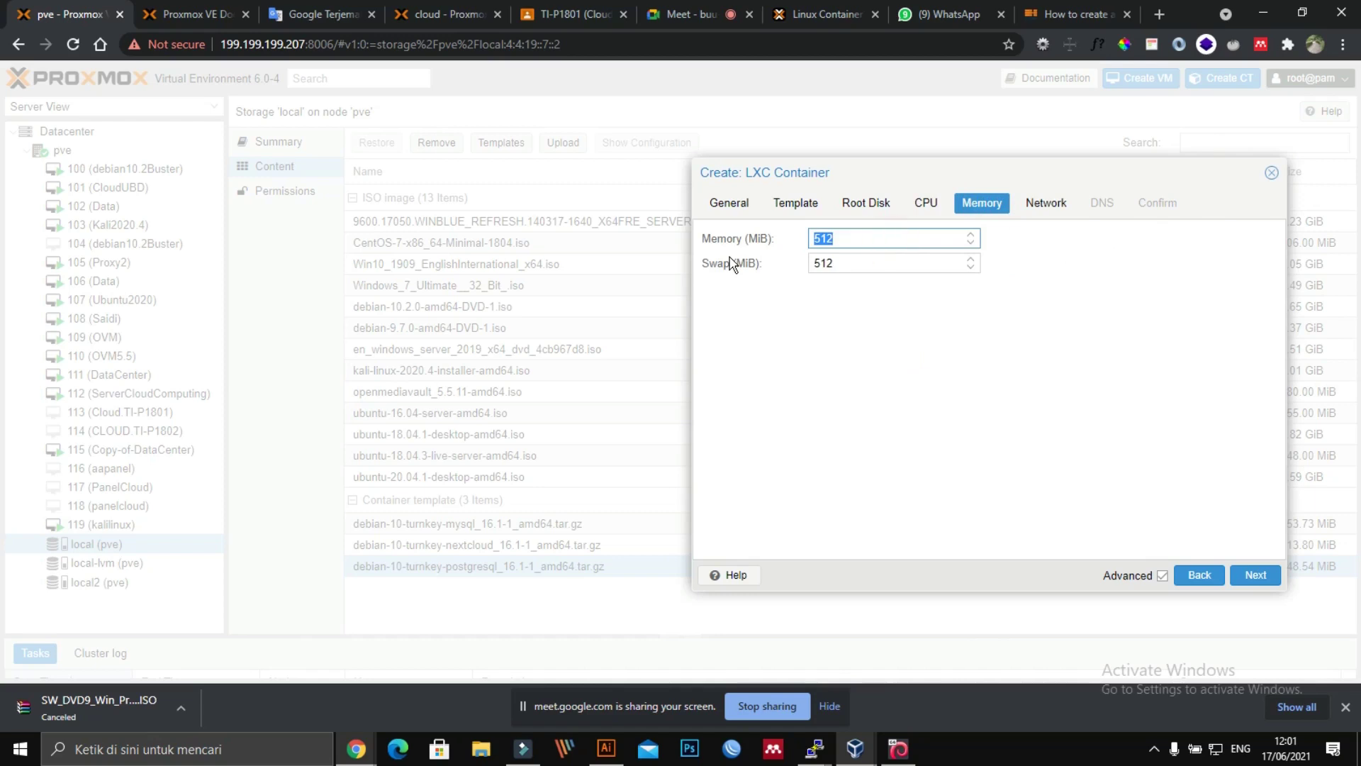
{"action": "type", "text": "1"}
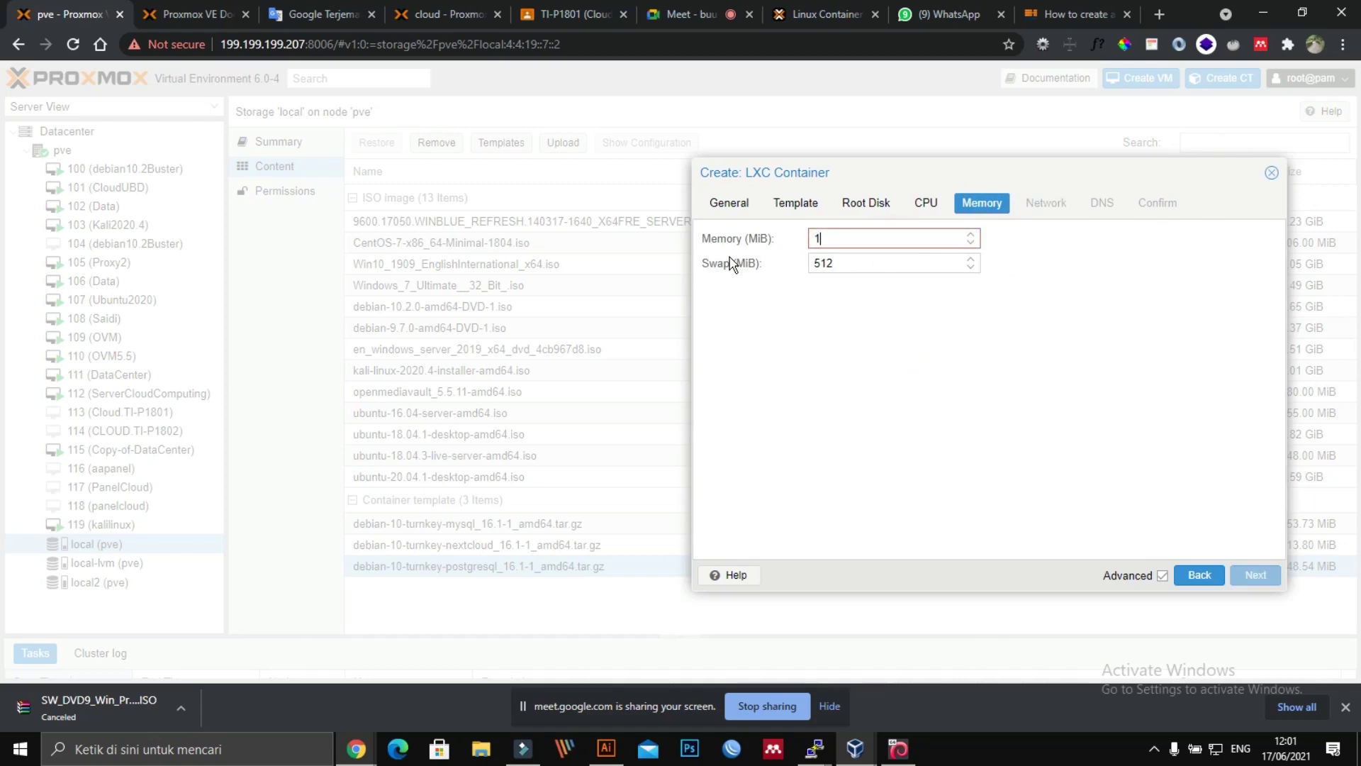
{"action": "type", "text": "24"}
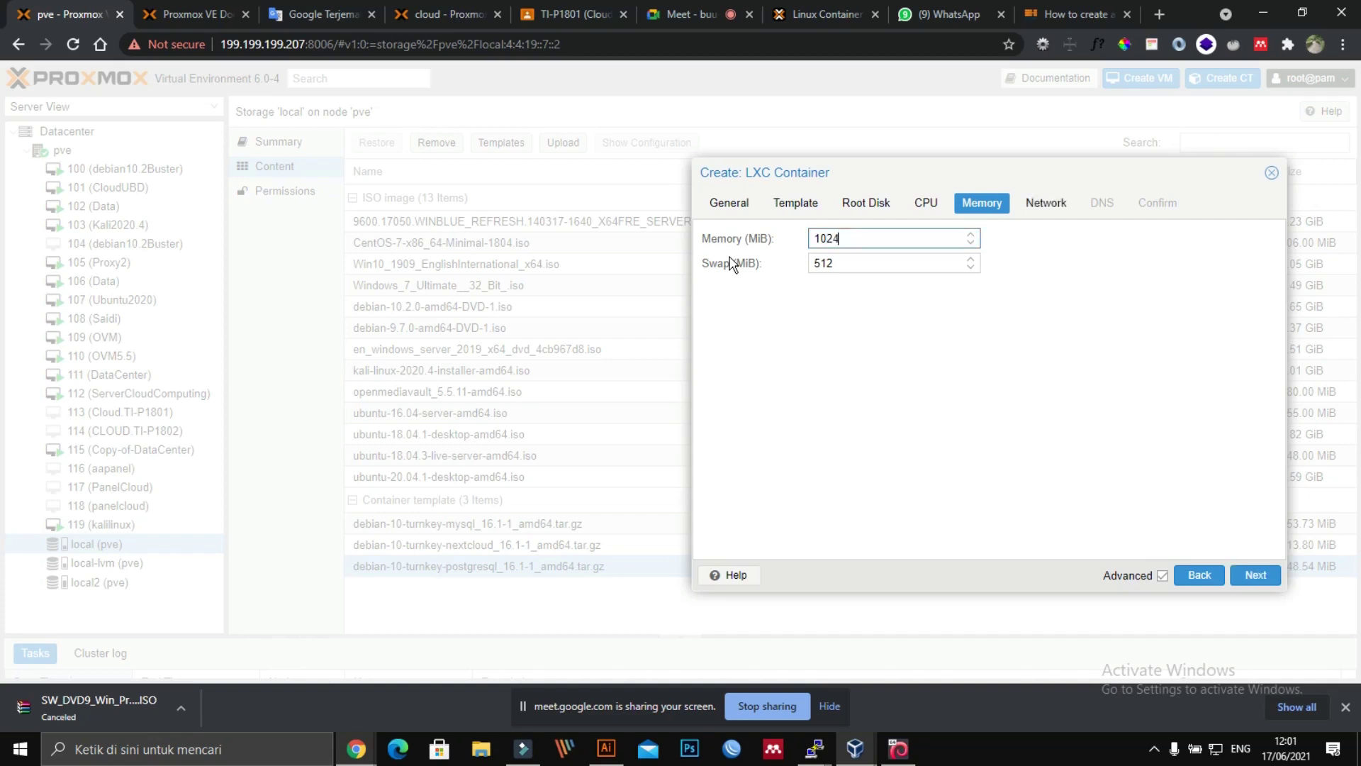
{"action": "key", "text": "Tab"}
{"action": "type", "text": "2"}
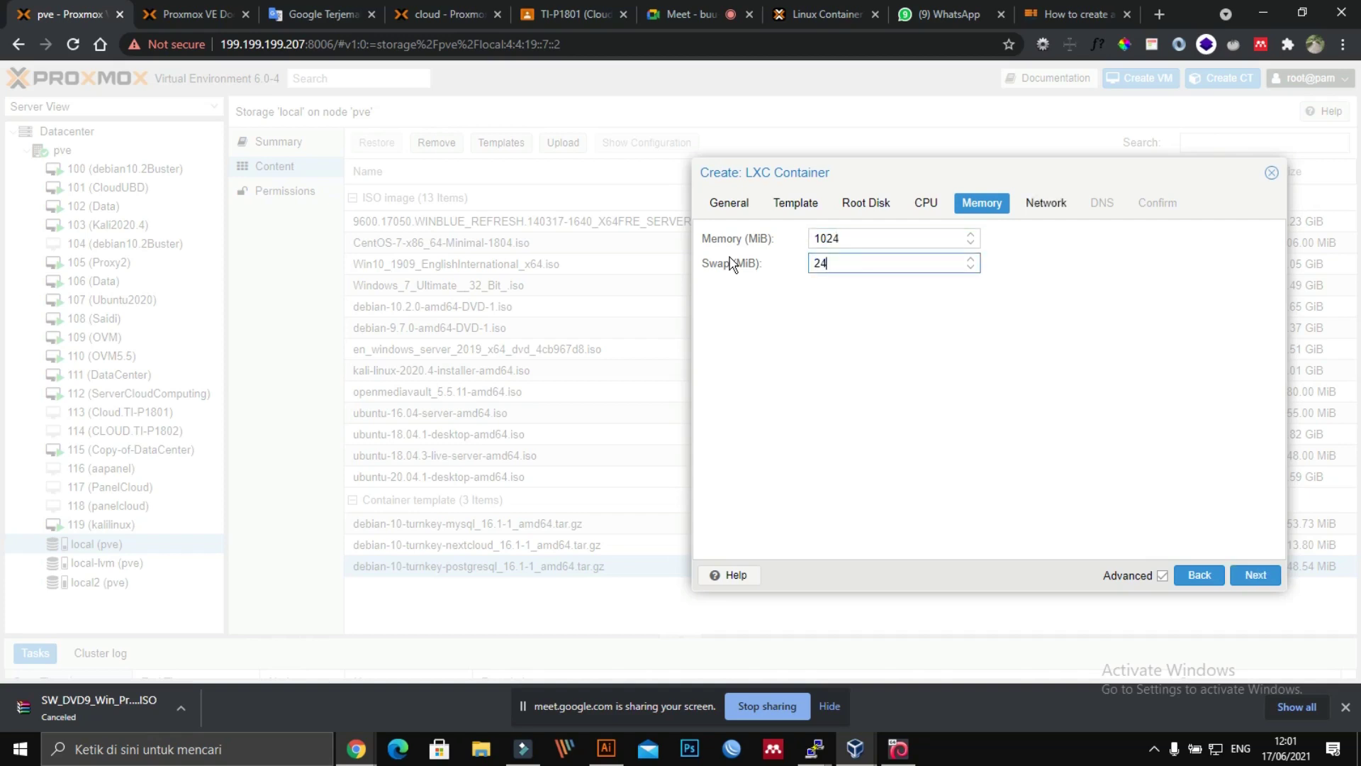
Step: Use DHCP for IPv4 and set the DNS domain to 199.199.199.1
{"action": "left_click", "coordinate": [1039, 213]}
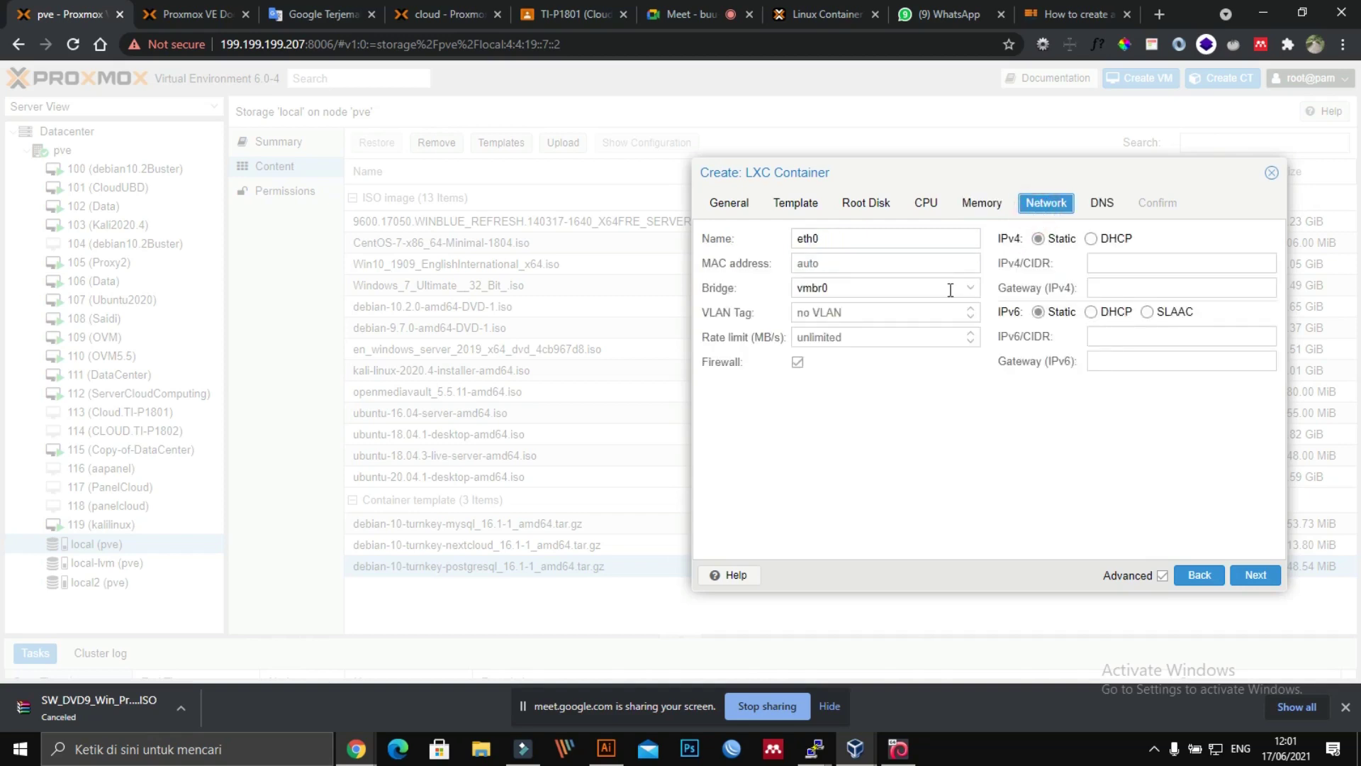
{"action": "left_click", "coordinate": [1101, 243]}
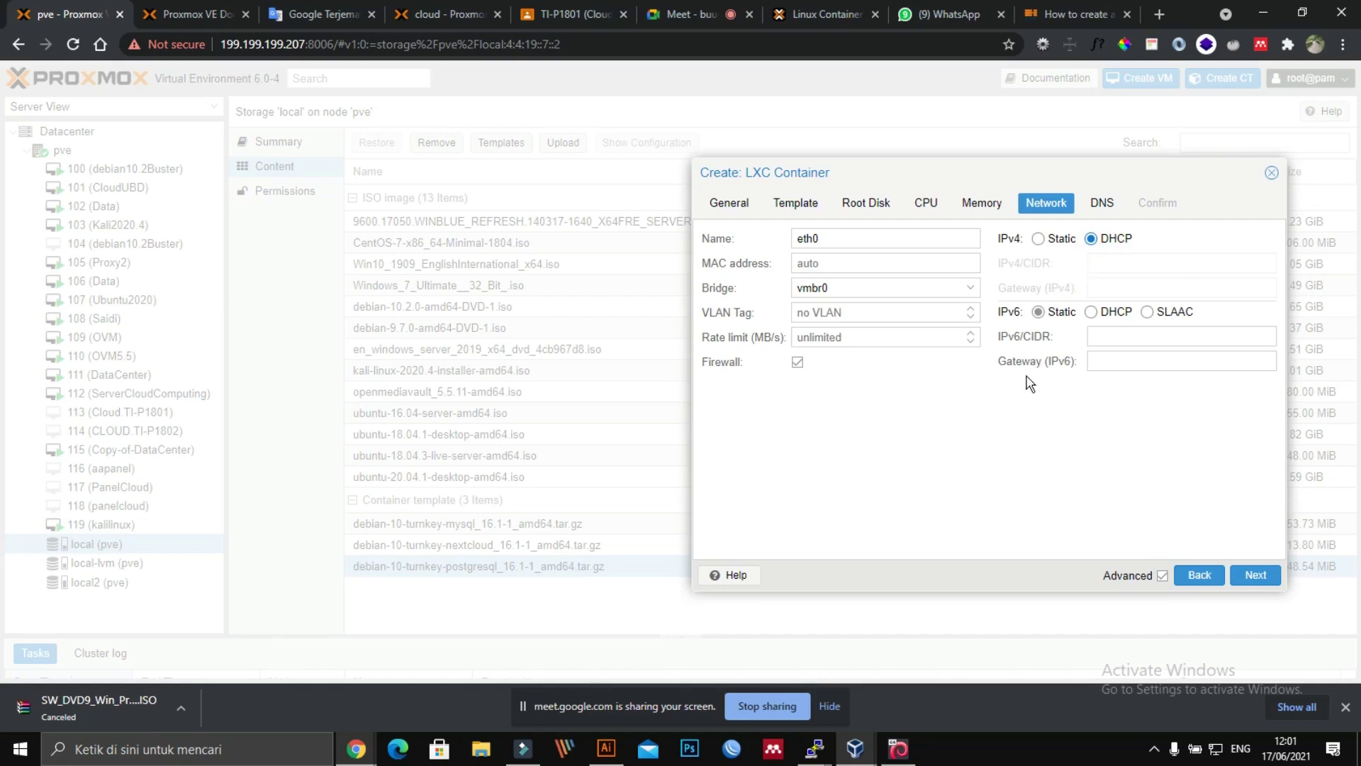
{"action": "left_click", "coordinate": [1102, 204]}
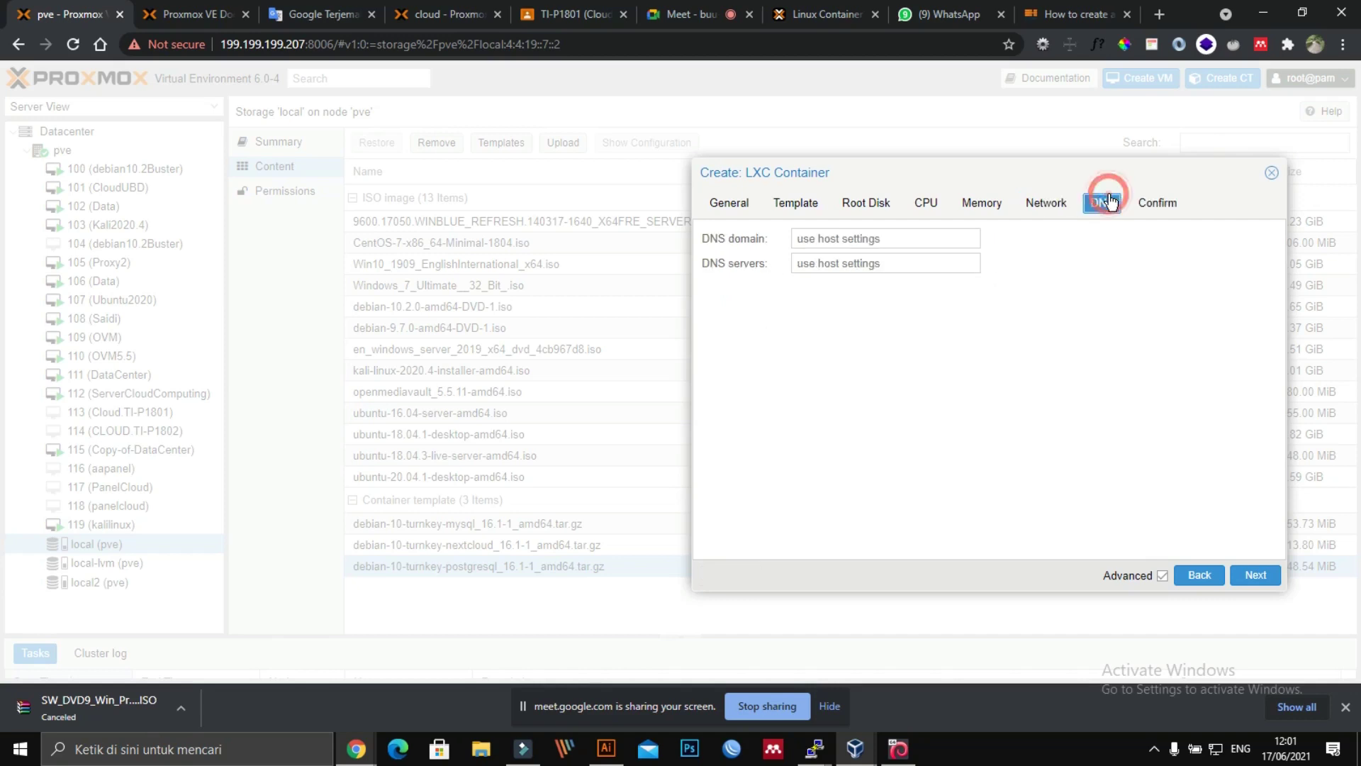
{"action": "left_click", "coordinate": [939, 244]}
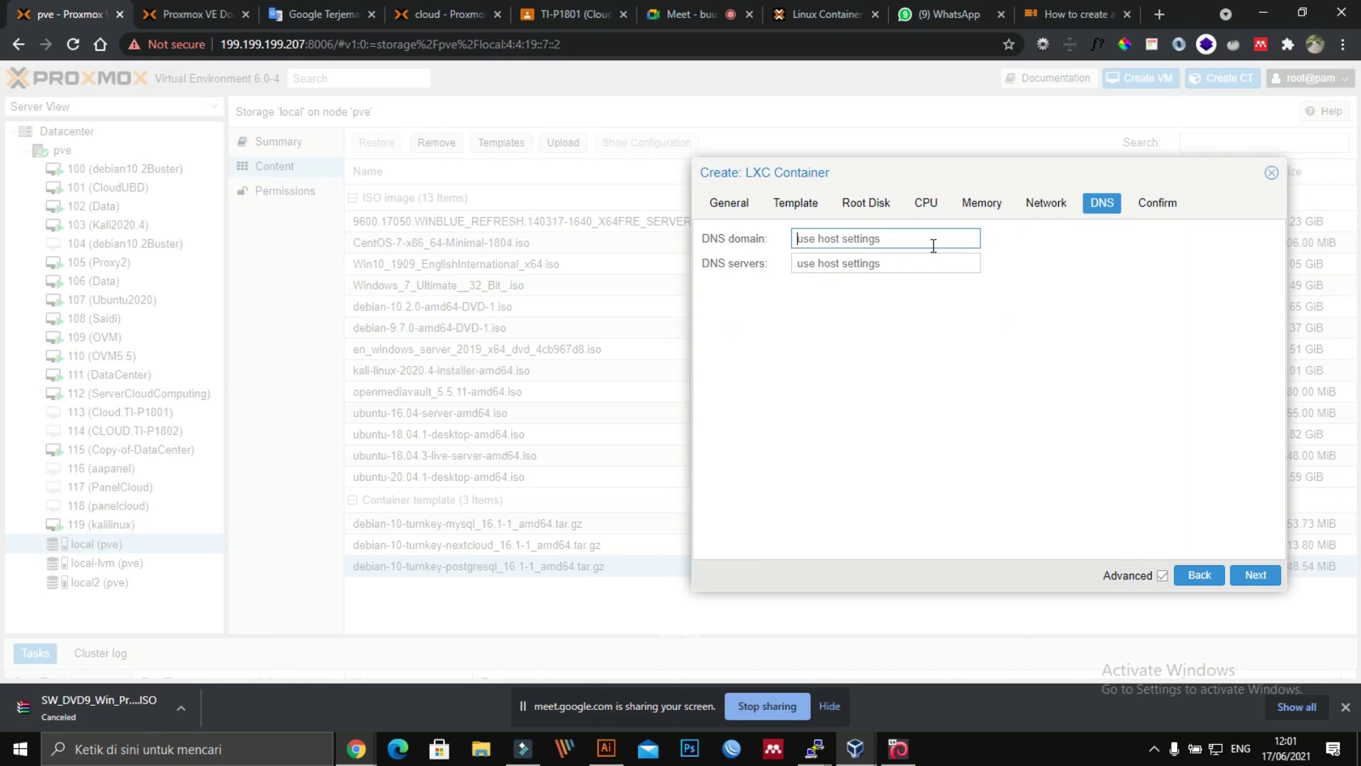
{"action": "type", "text": "199.199.199.1"}
{"action": "left_click", "coordinate": [1154, 195]}
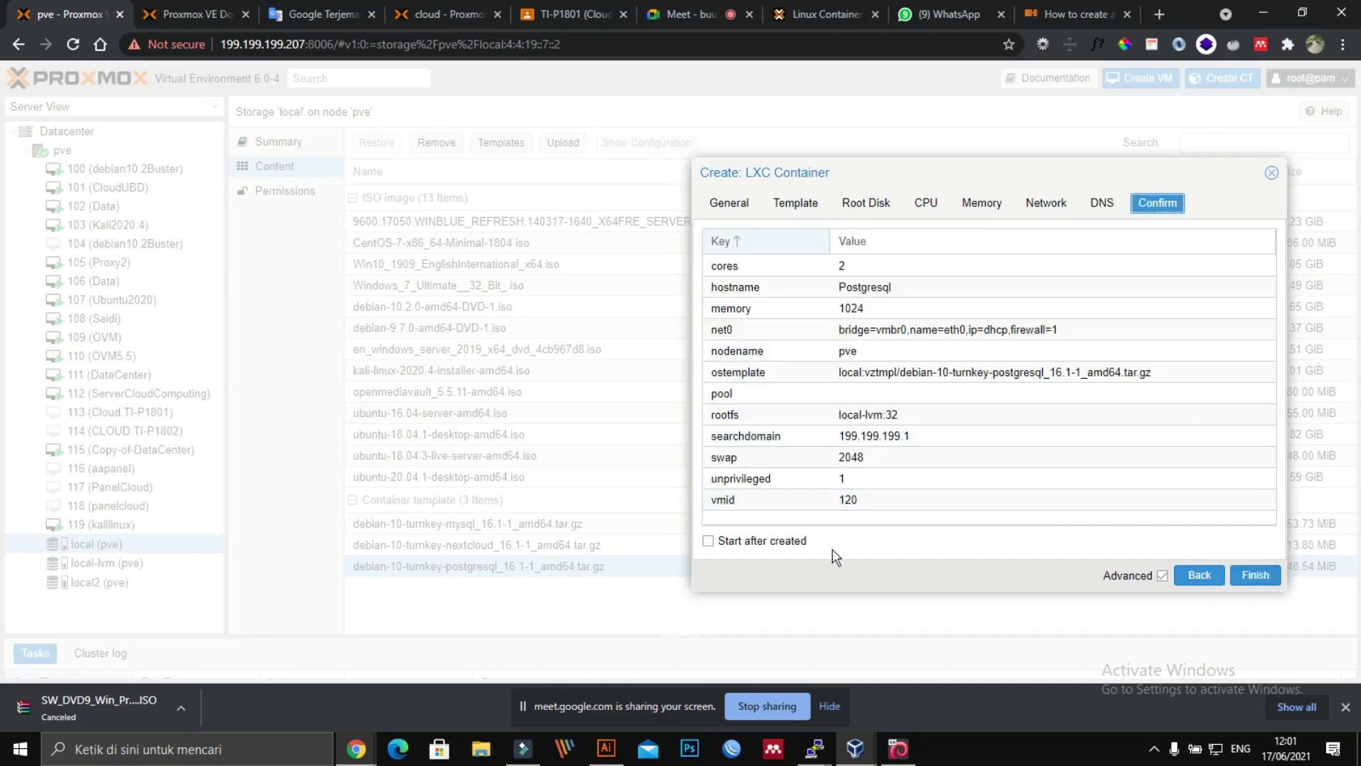
Step: Create CT 120 with start after creation, then select the unsupported Debian '10.9' error
{"action": "left_click", "coordinate": [735, 548]}
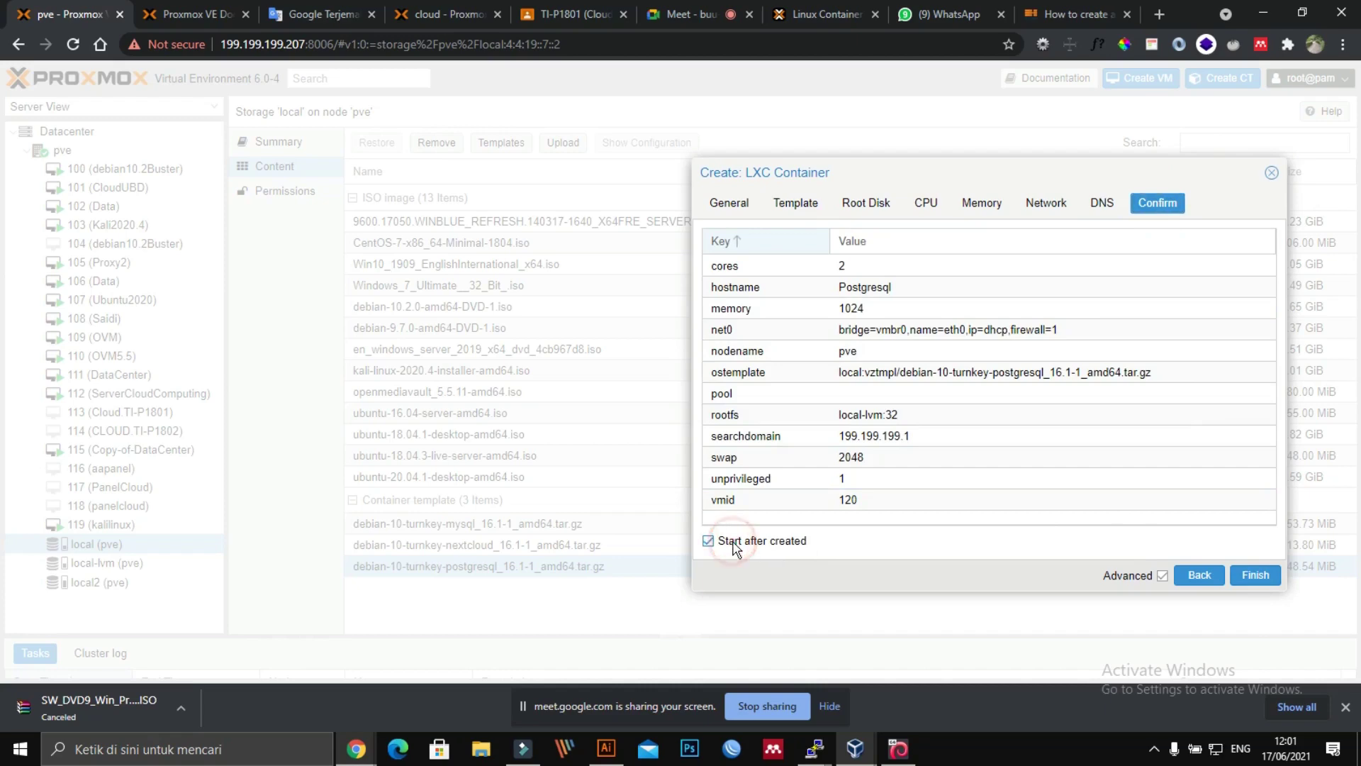
{"action": "left_click", "coordinate": [1256, 577]}
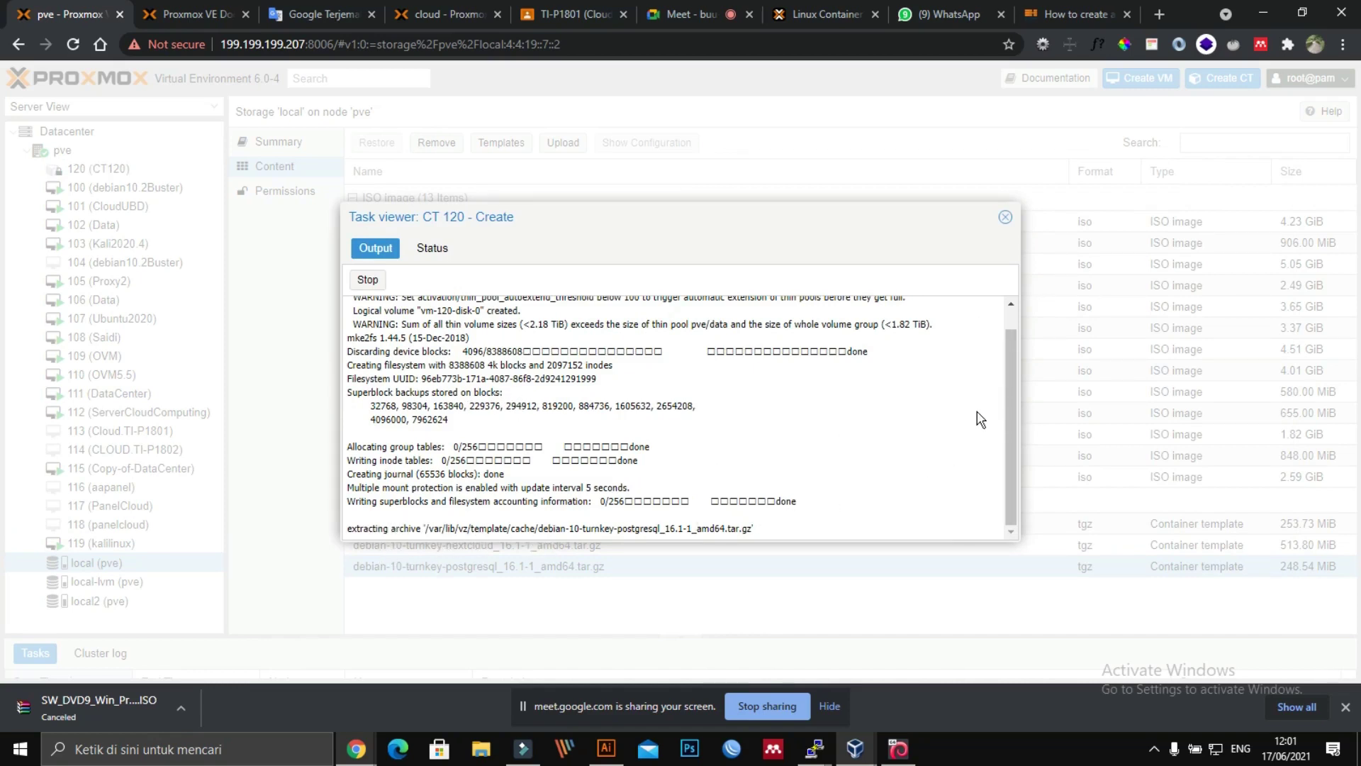
{"action": "left_click_drag", "start_coordinate": [1012, 358], "coordinate": [1013, 405]}
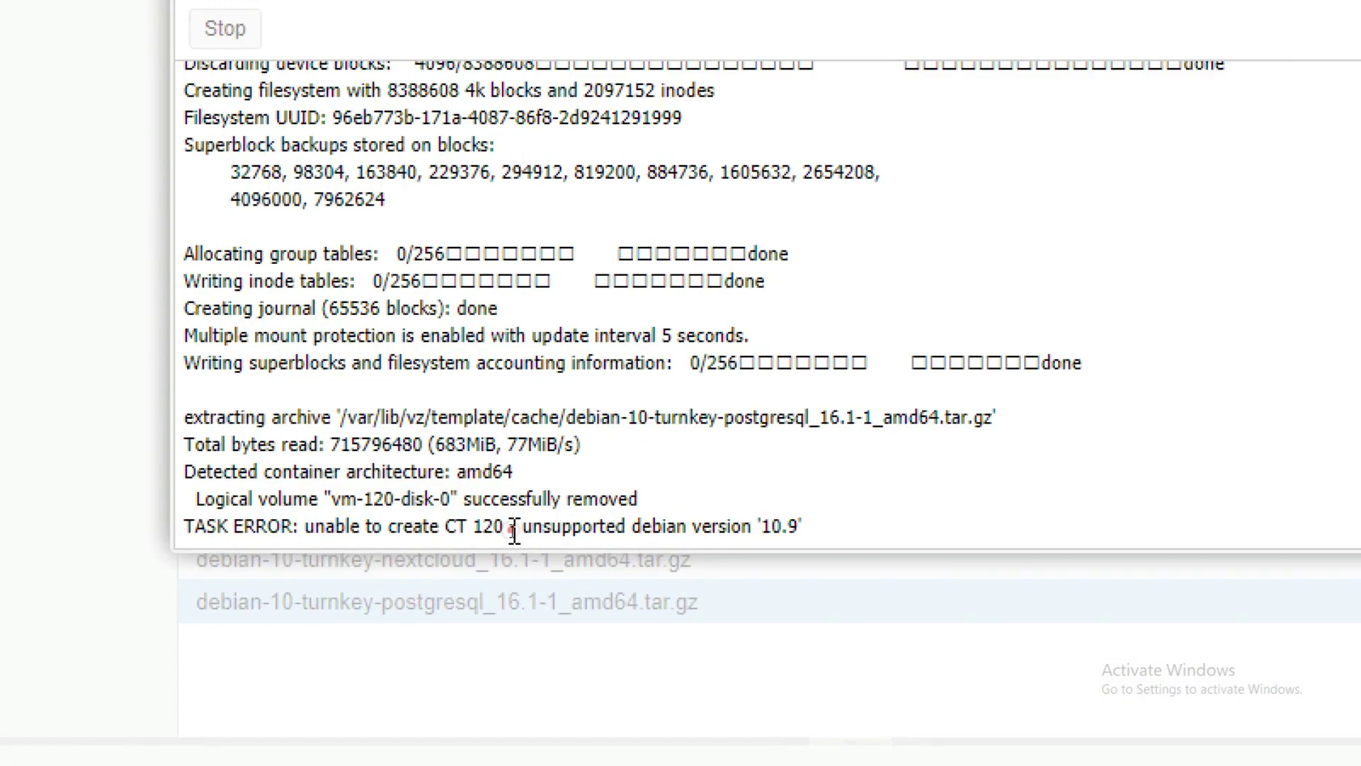
{"action": "left_click_drag", "start_coordinate": [514, 531], "coordinate": [834, 545]}
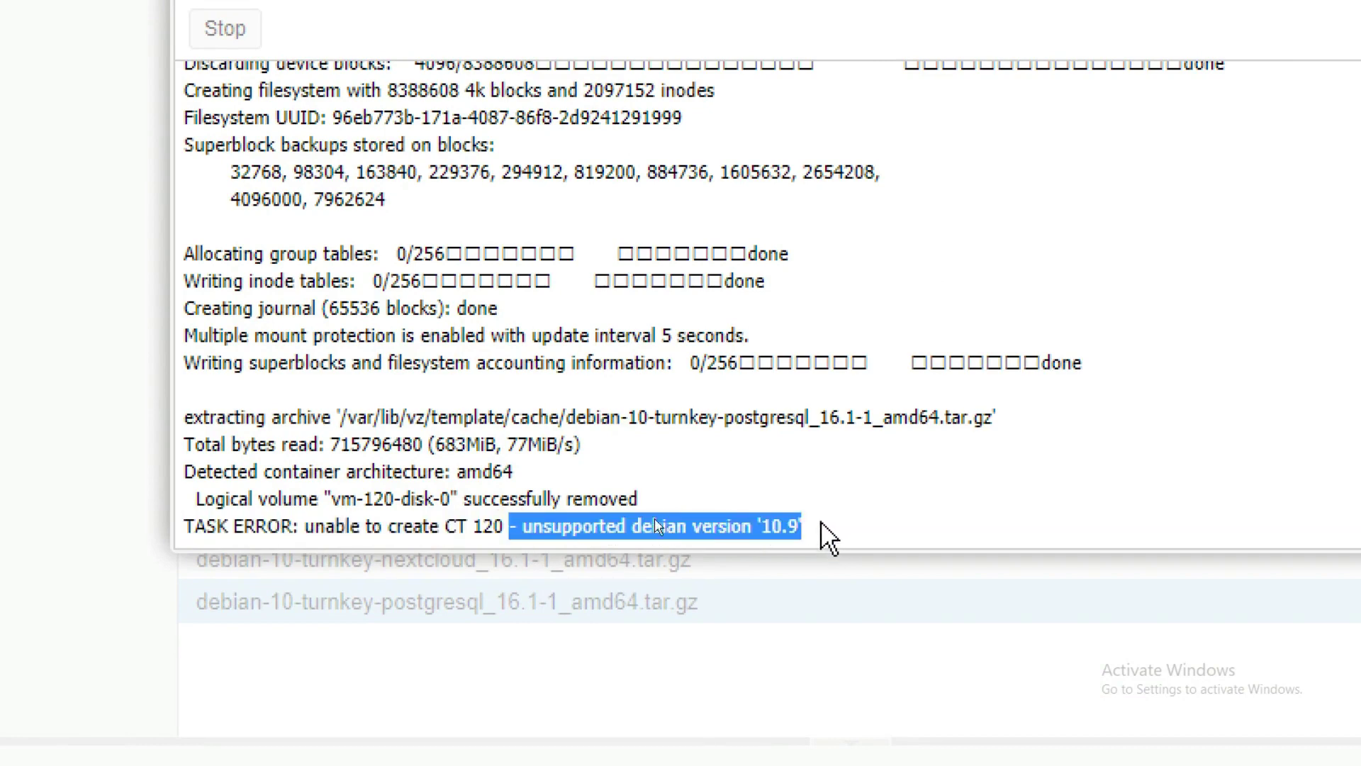
{"action": "scroll", "coordinate": [1056, 265], "scroll_direction": "up", "scroll_amount": 1}
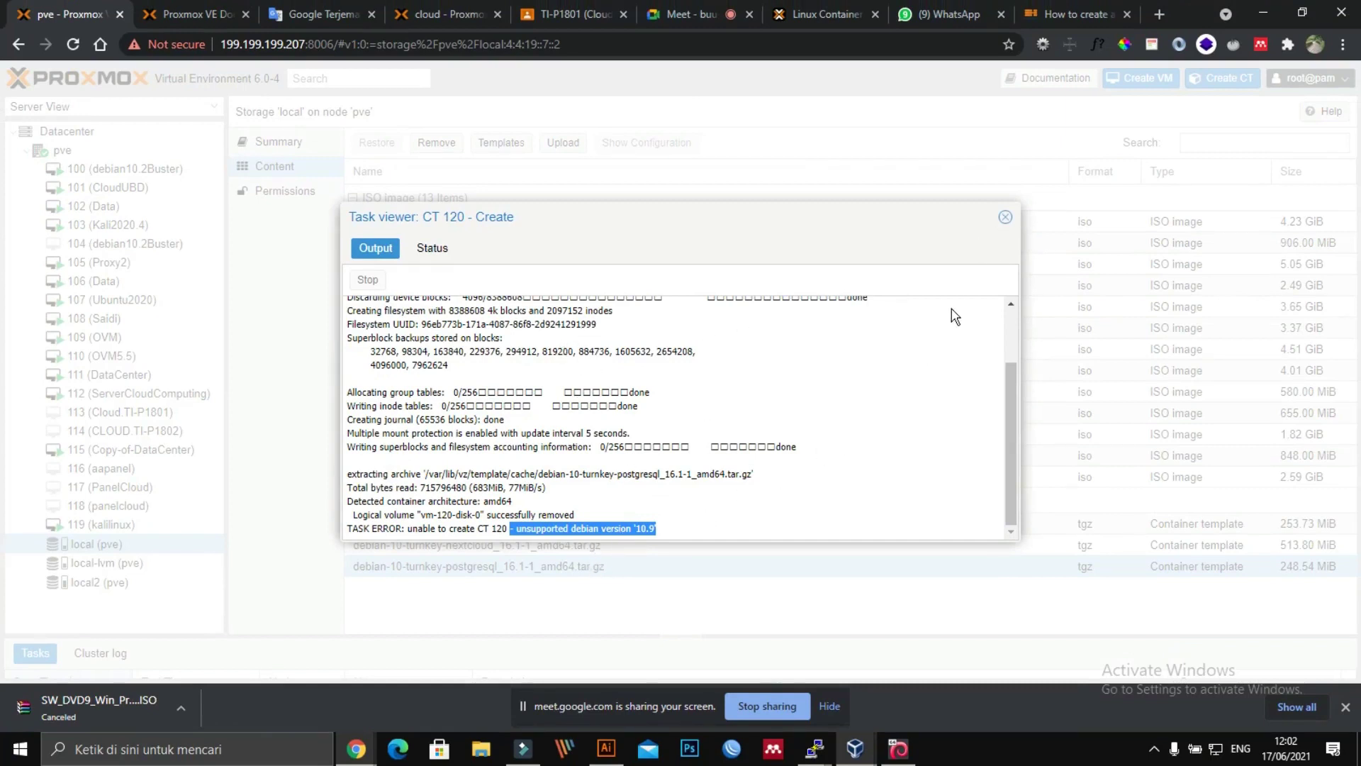
Step: Close the CT 120 task log and bring the Kali installer console back, shifted right
{"action": "left_click", "coordinate": [1006, 219]}
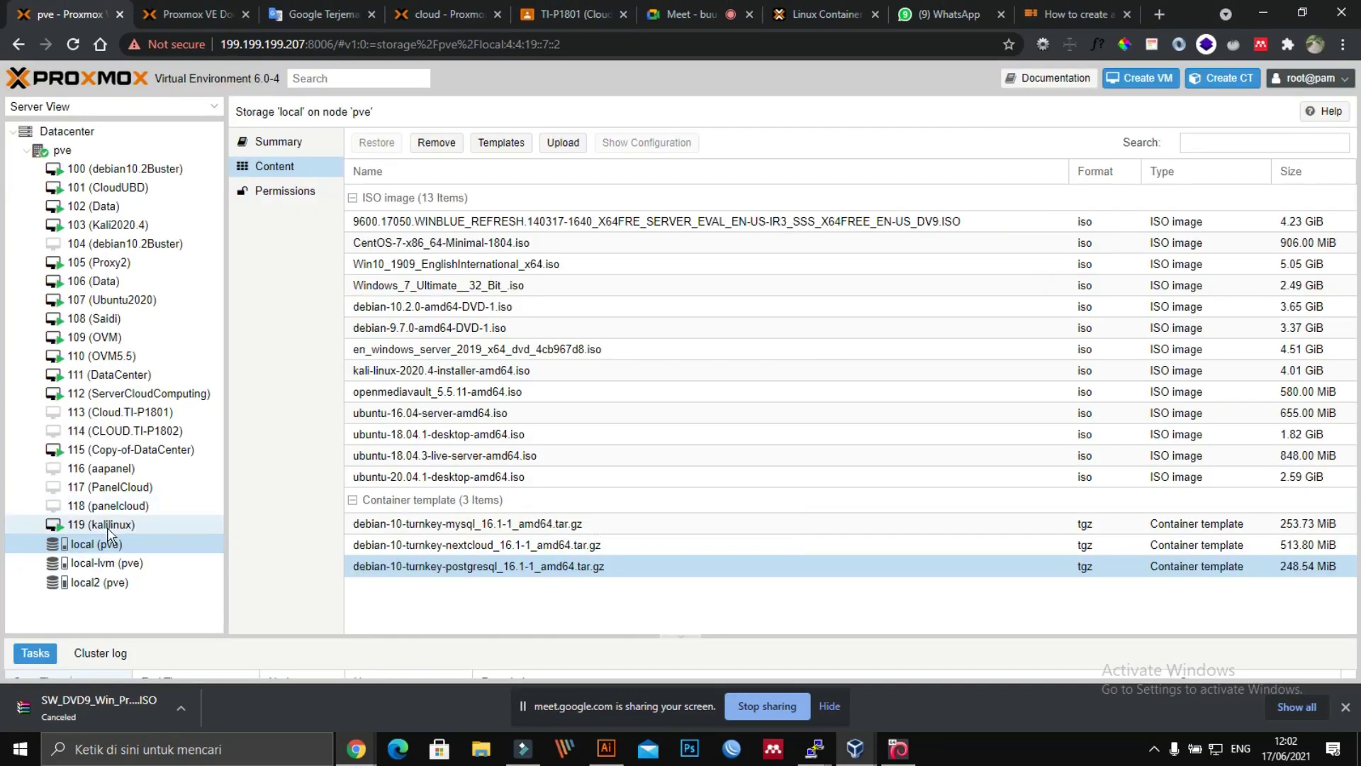
{"action": "mouse_move", "coordinate": [356, 749]}
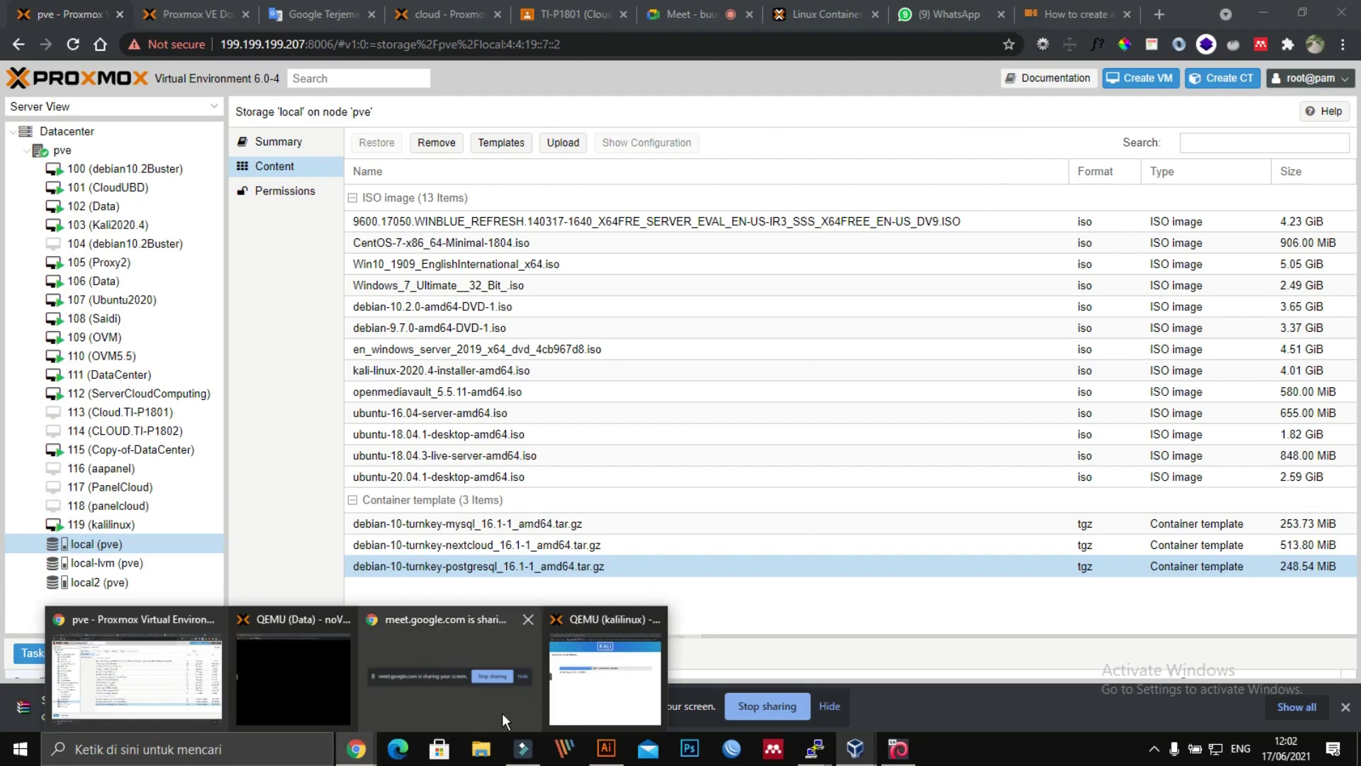
{"action": "left_click", "coordinate": [579, 689]}
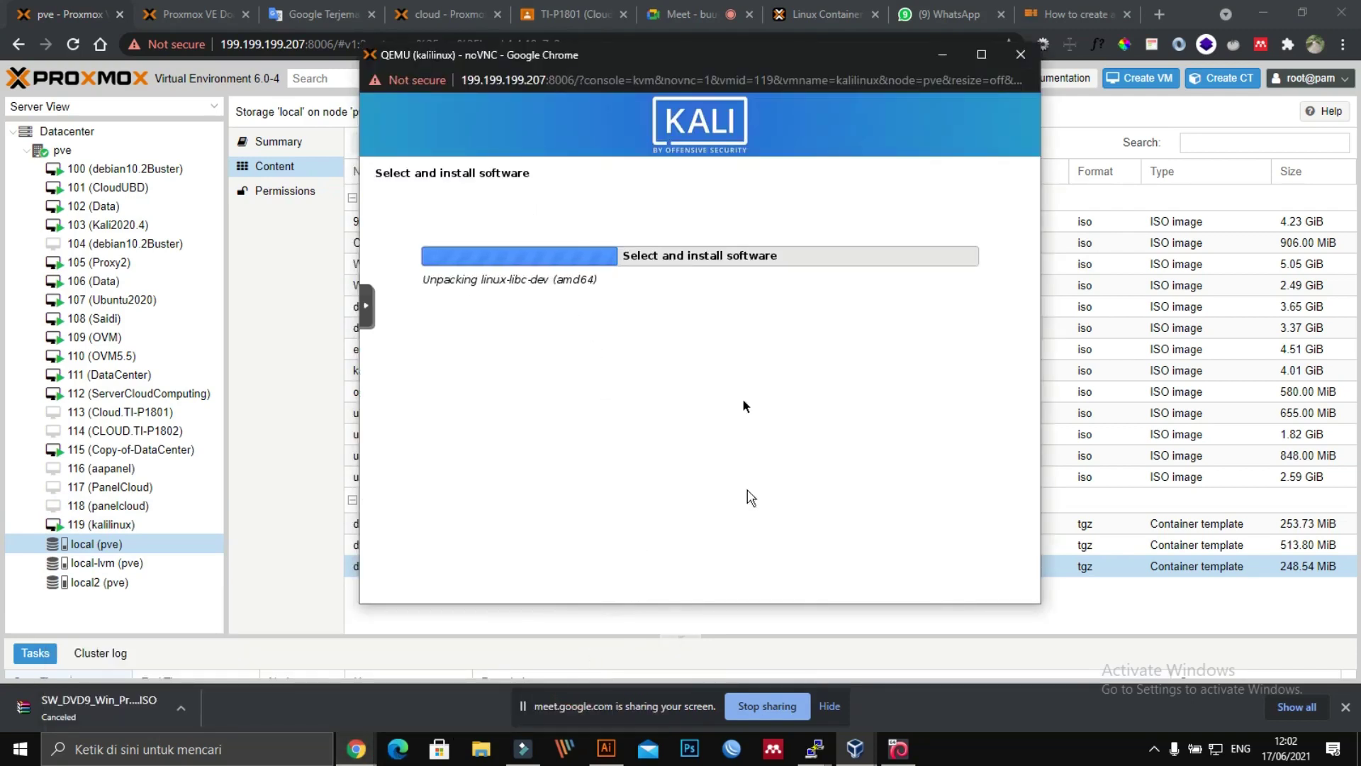
{"action": "left_click_drag", "start_coordinate": [588, 57], "coordinate": [658, 59]}
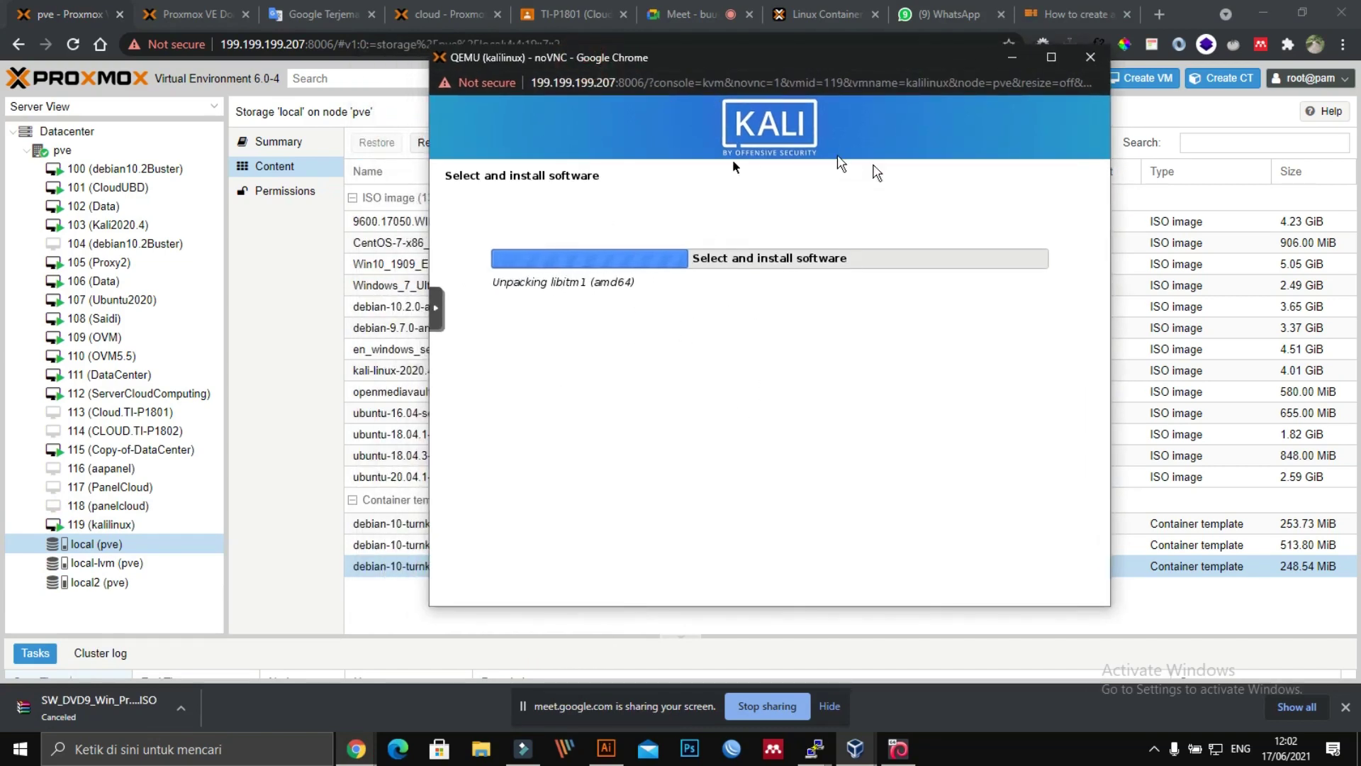
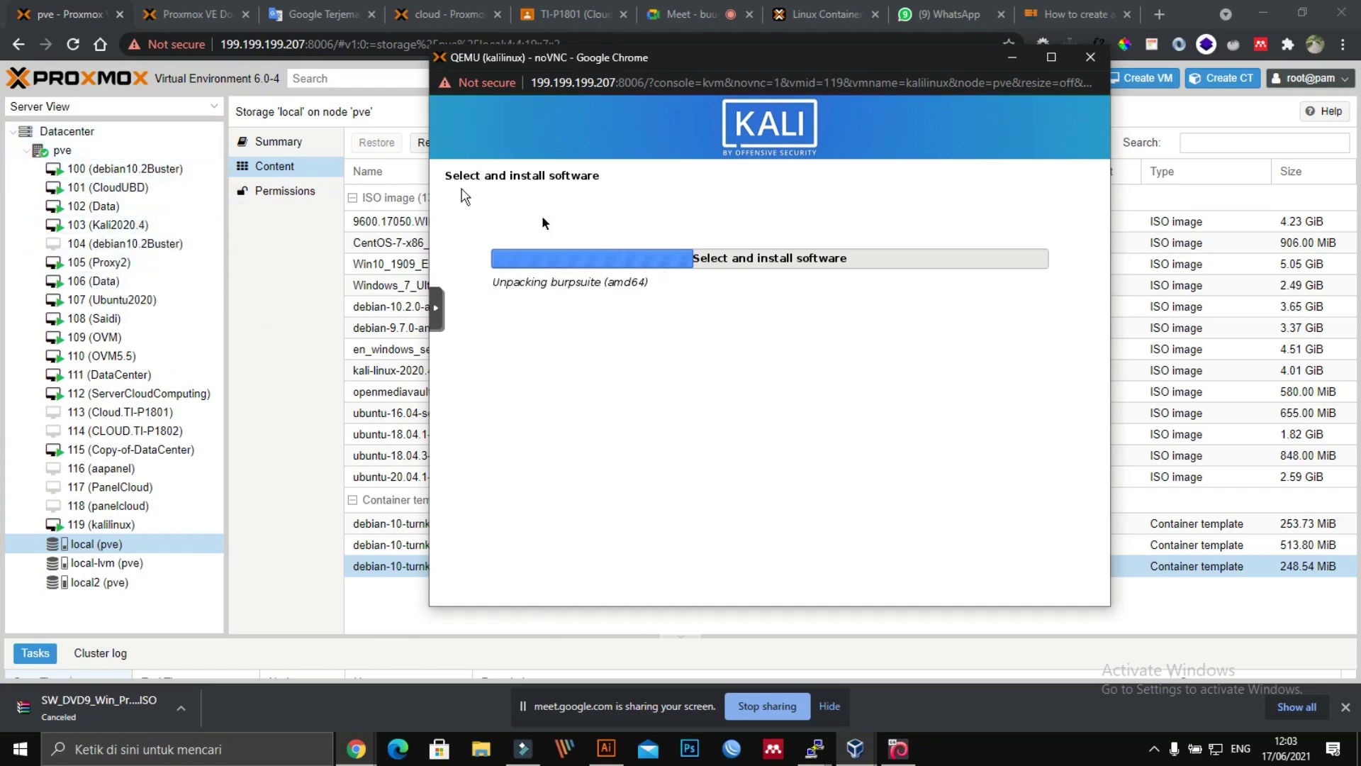
Step: Move the Kali console aside and switch to the 'How to create a Proxmox container' guide
{"action": "left_click_drag", "start_coordinate": [709, 66], "coordinate": [572, 96]}
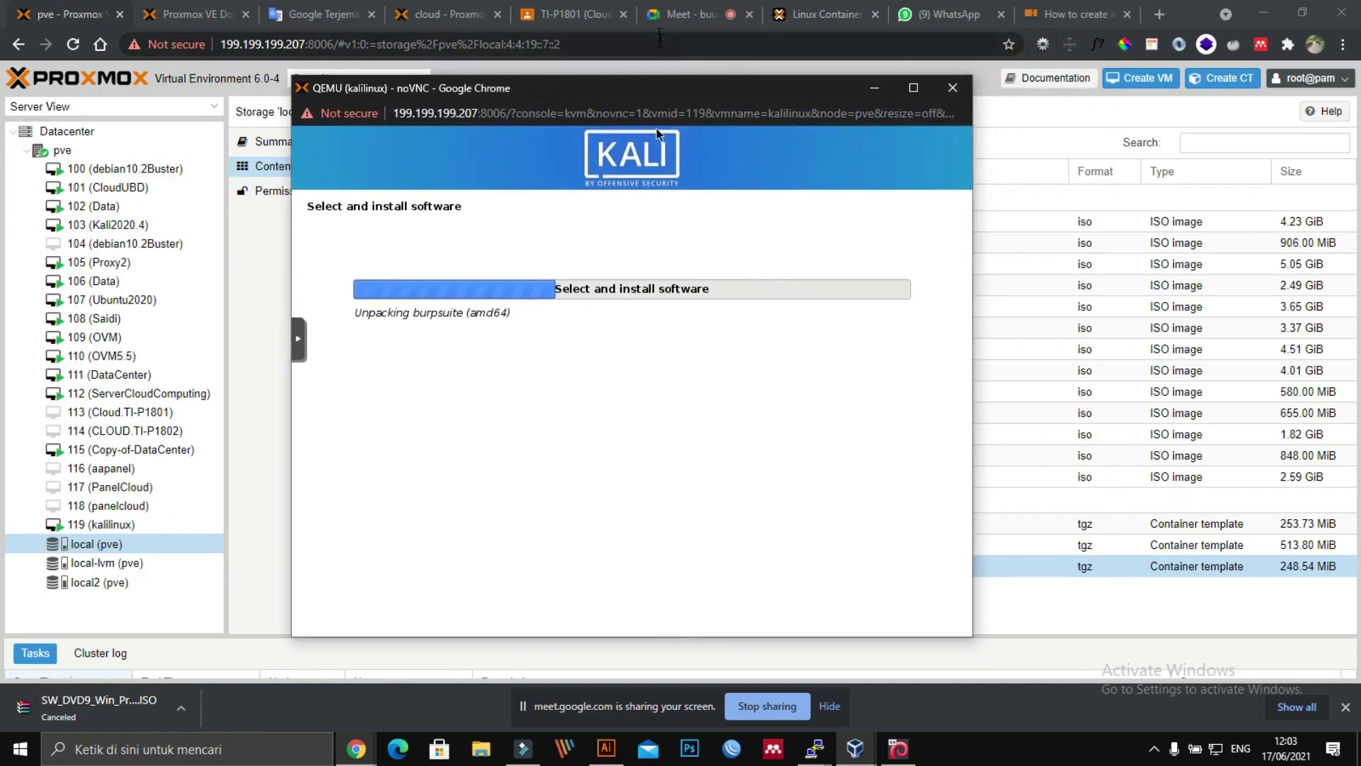
{"action": "left_click", "coordinate": [1075, 23]}
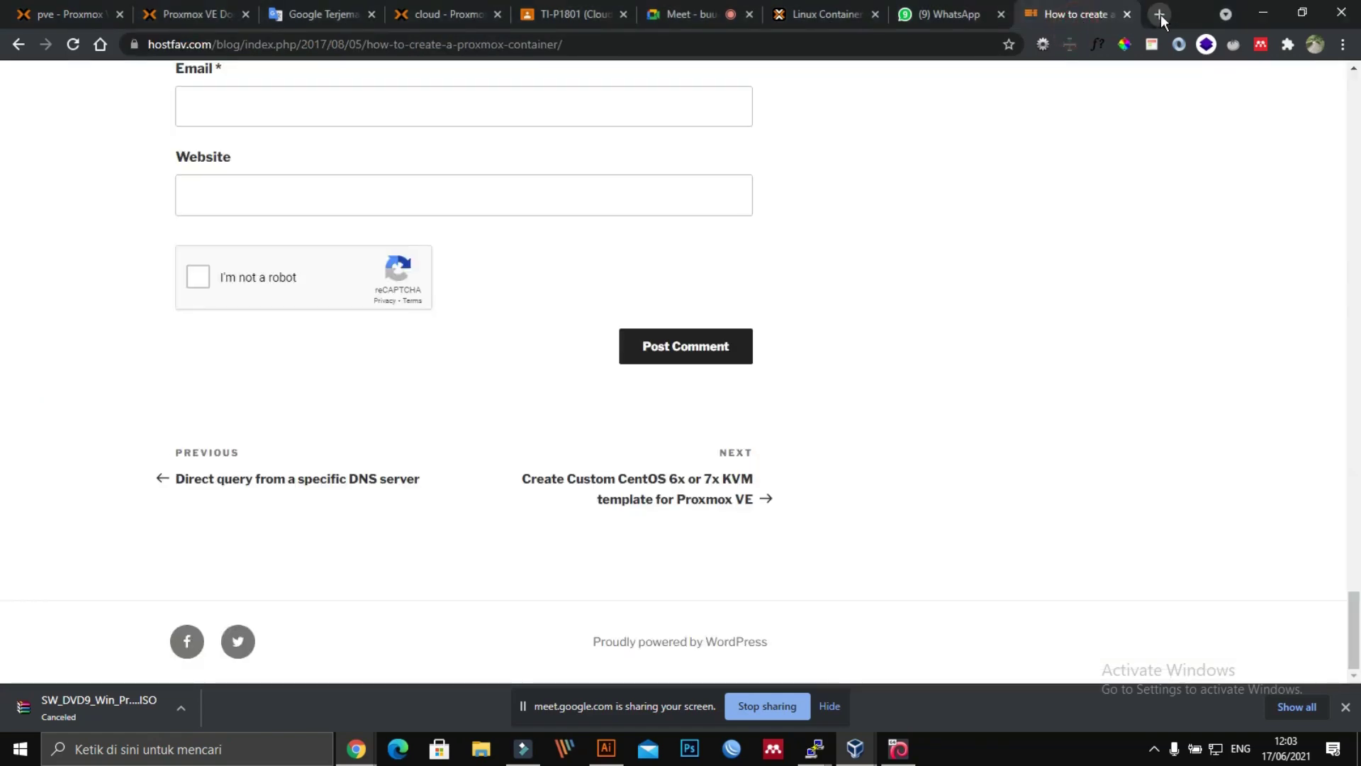
Step: In a new tab, search Google for 'container mysql versi lama'
{"action": "left_click", "coordinate": [1157, 16]}
{"action": "type", "text": "g"}
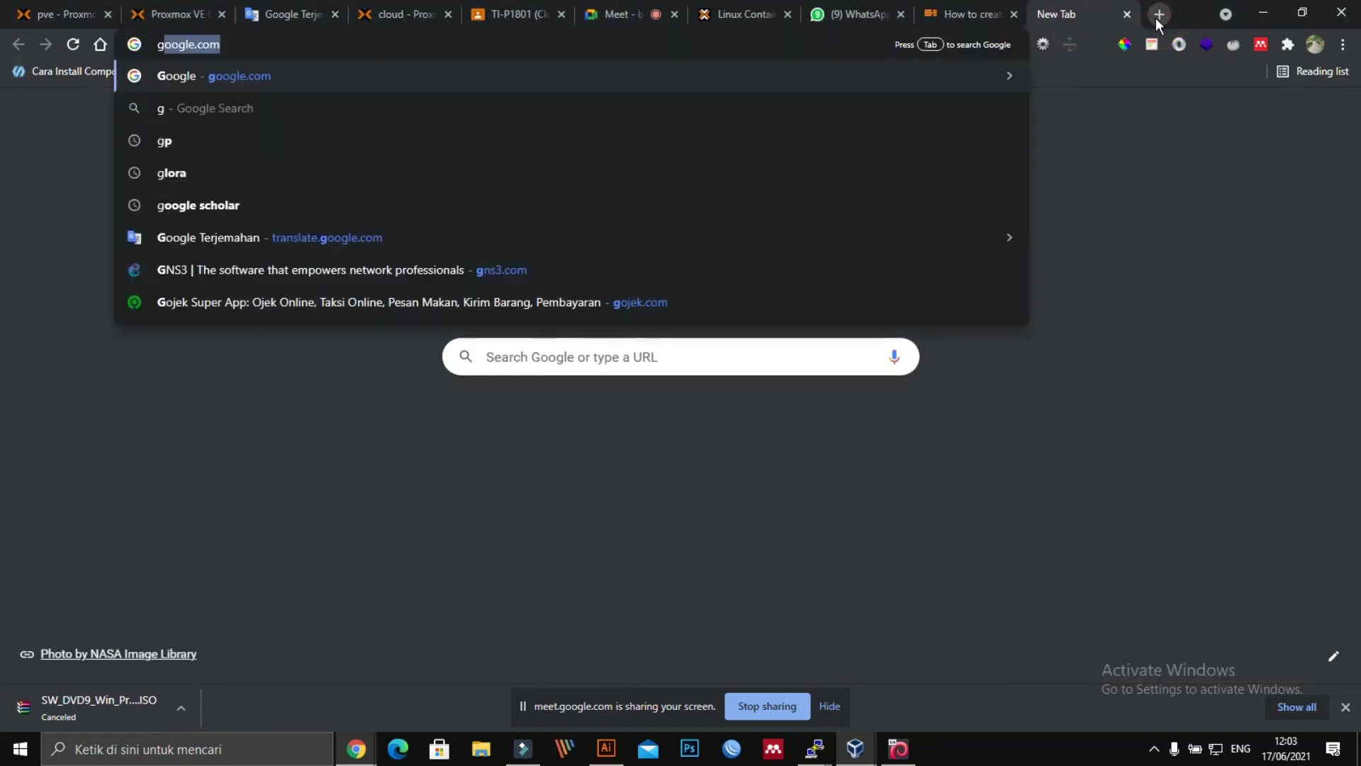
{"action": "key", "text": "Return"}
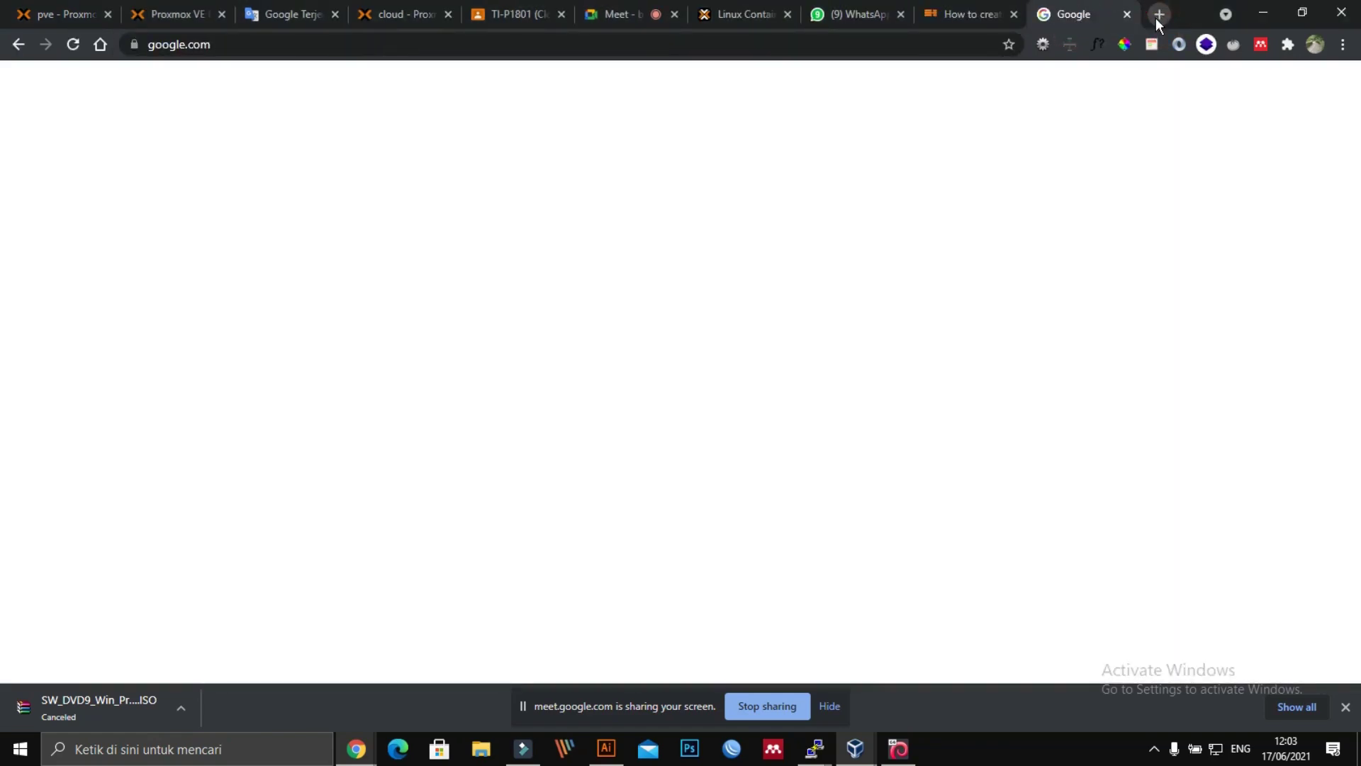
{"action": "left_click", "coordinate": [574, 298]}
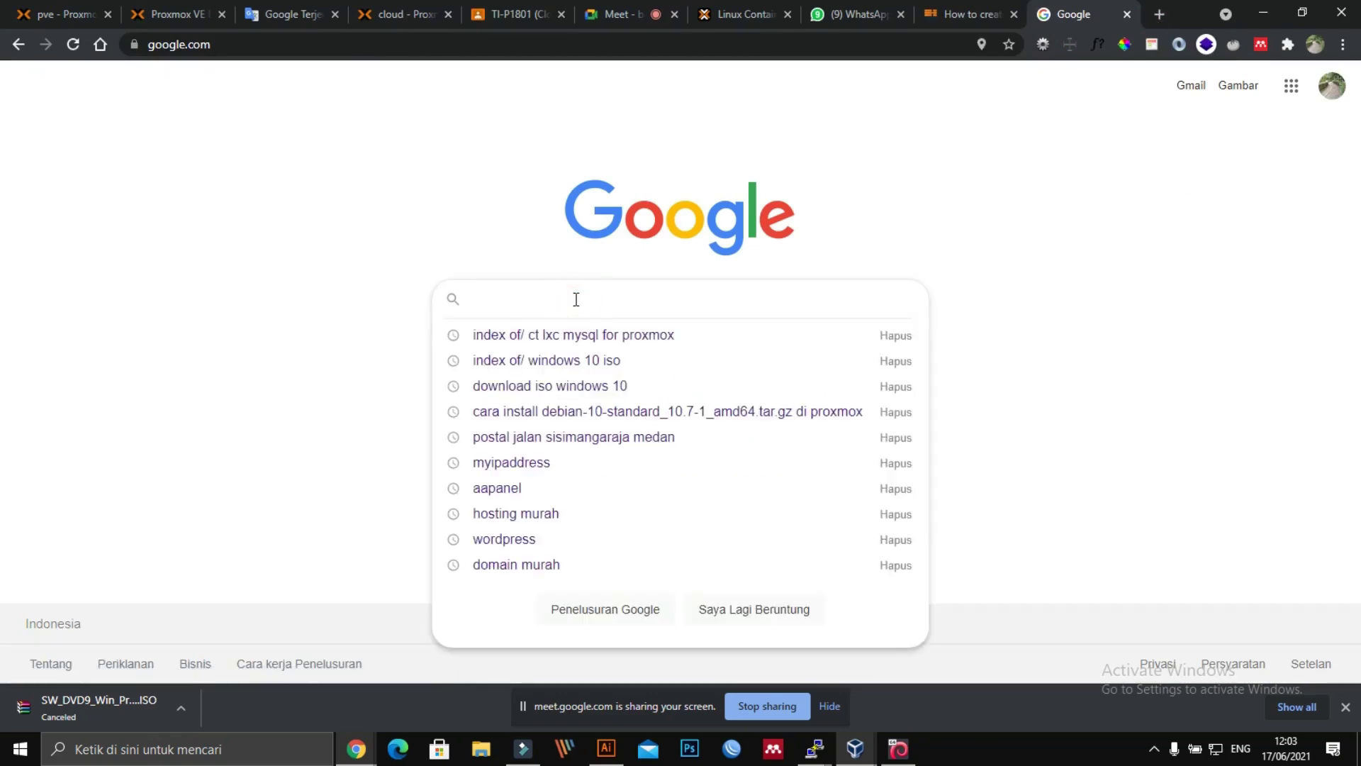
{"action": "type", "text": "container "}
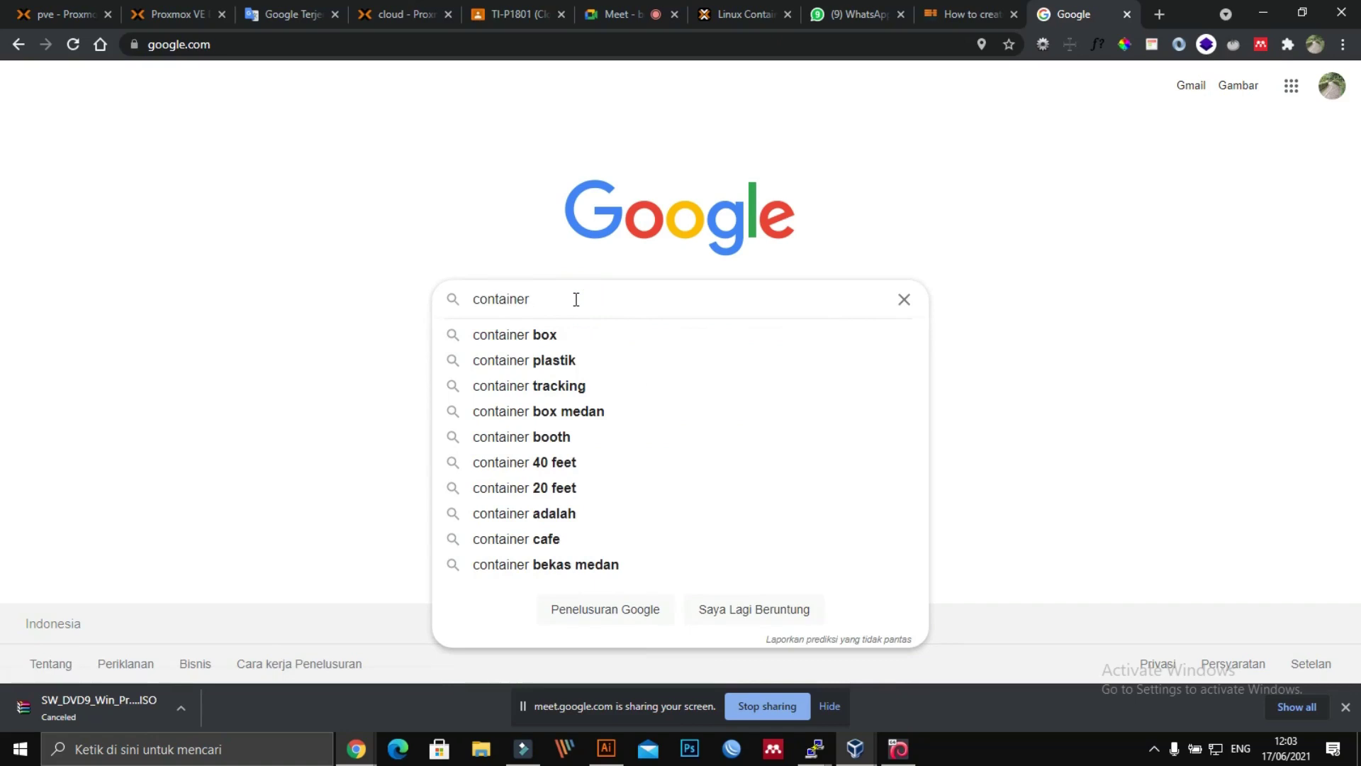
{"action": "type", "text": "mysql versi lama"}
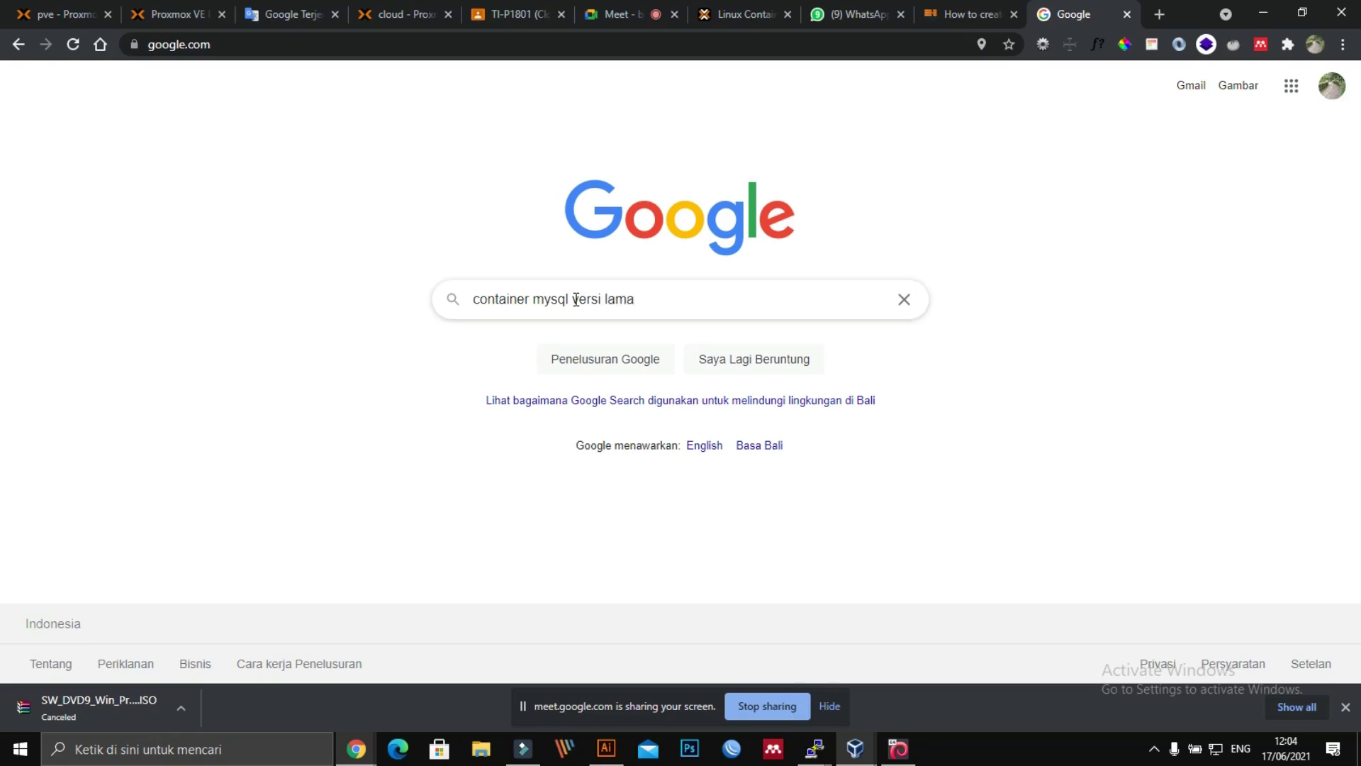
{"action": "key", "text": "Return"}
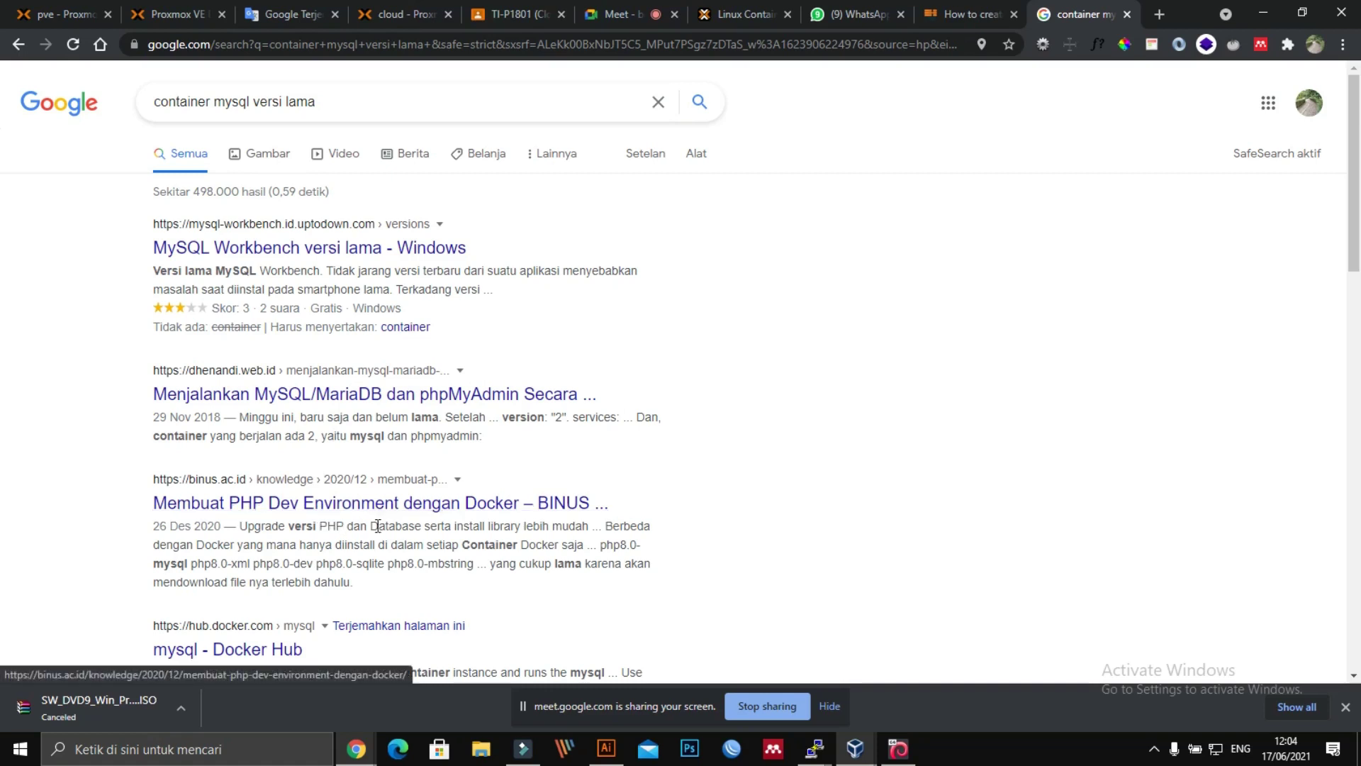
Step: Skim down the search results, return to the top and select the query text
{"action": "scroll", "coordinate": [400, 525], "scroll_direction": "down", "scroll_amount": 1}
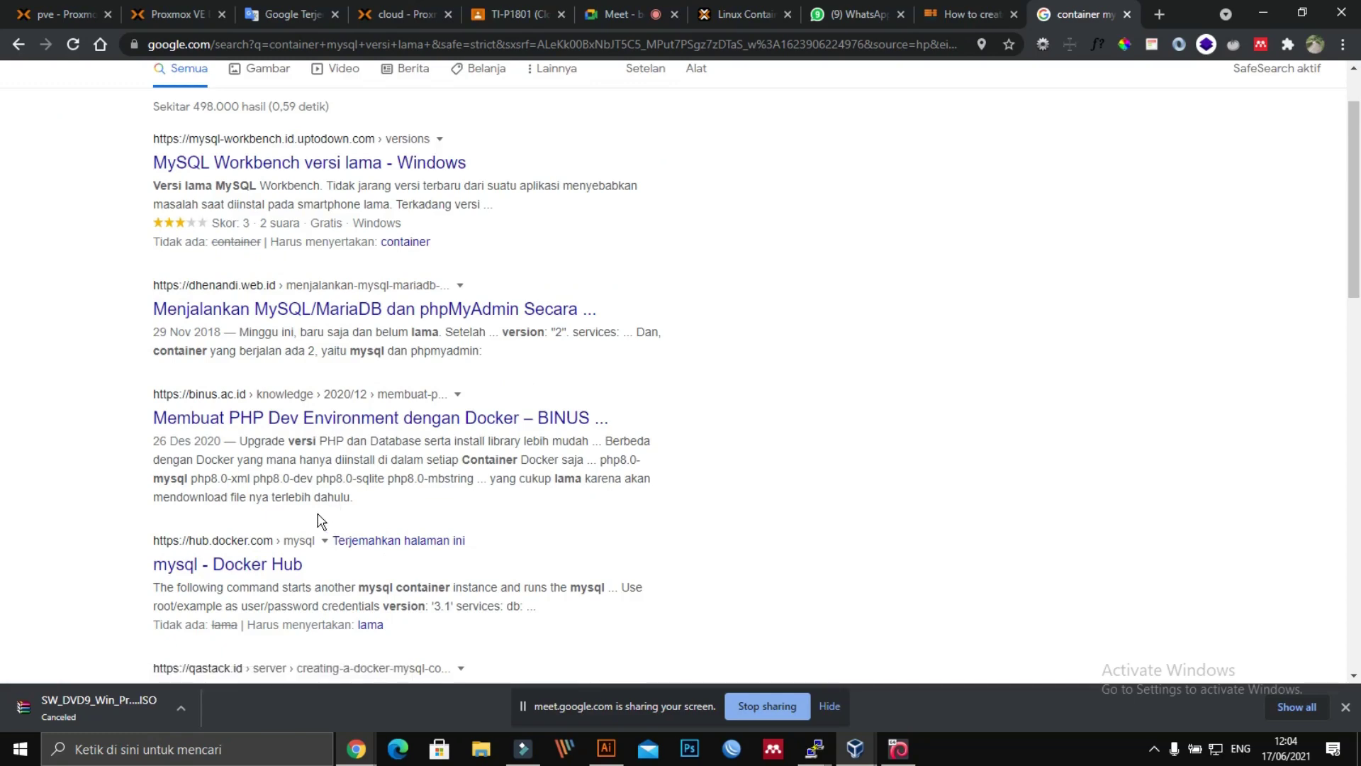
{"action": "scroll", "coordinate": [320, 522], "scroll_direction": "down", "scroll_amount": 1}
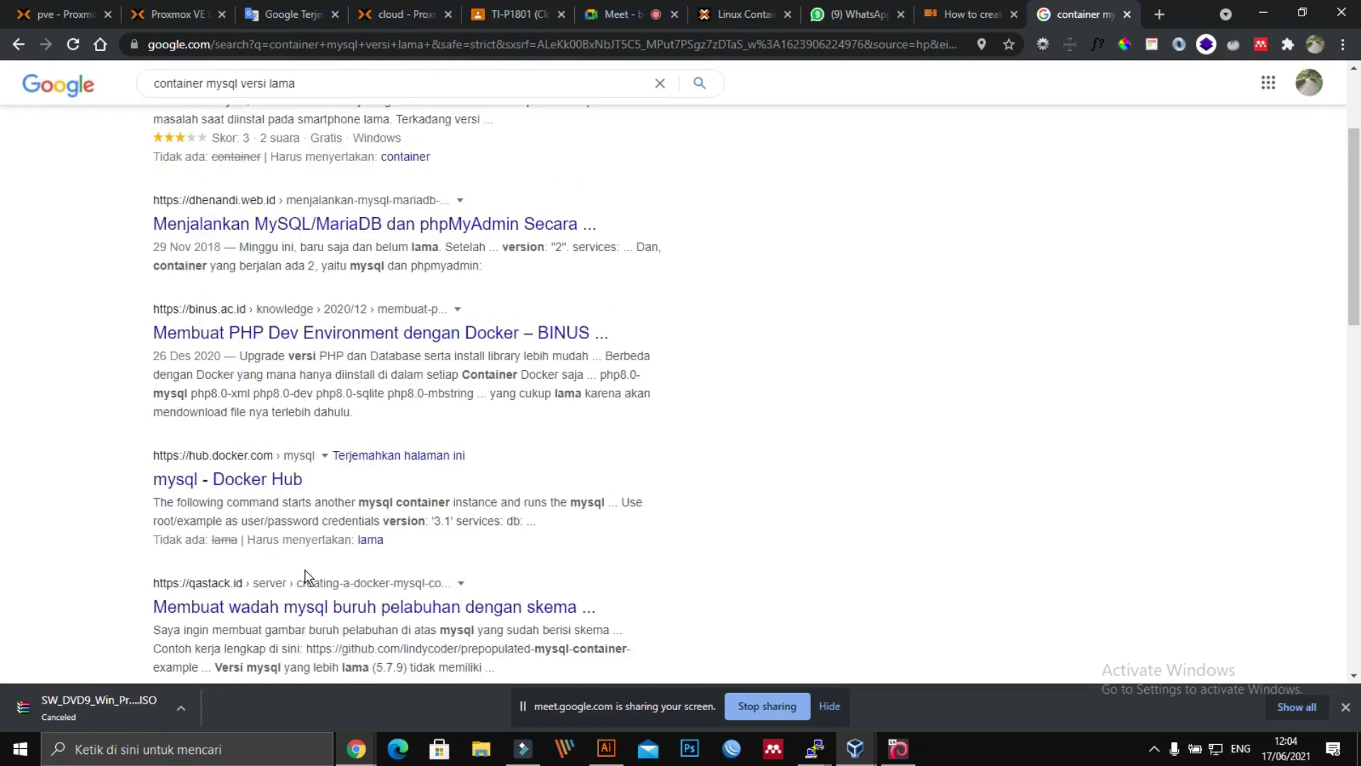
{"action": "scroll", "coordinate": [305, 574], "scroll_direction": "down", "scroll_amount": 1}
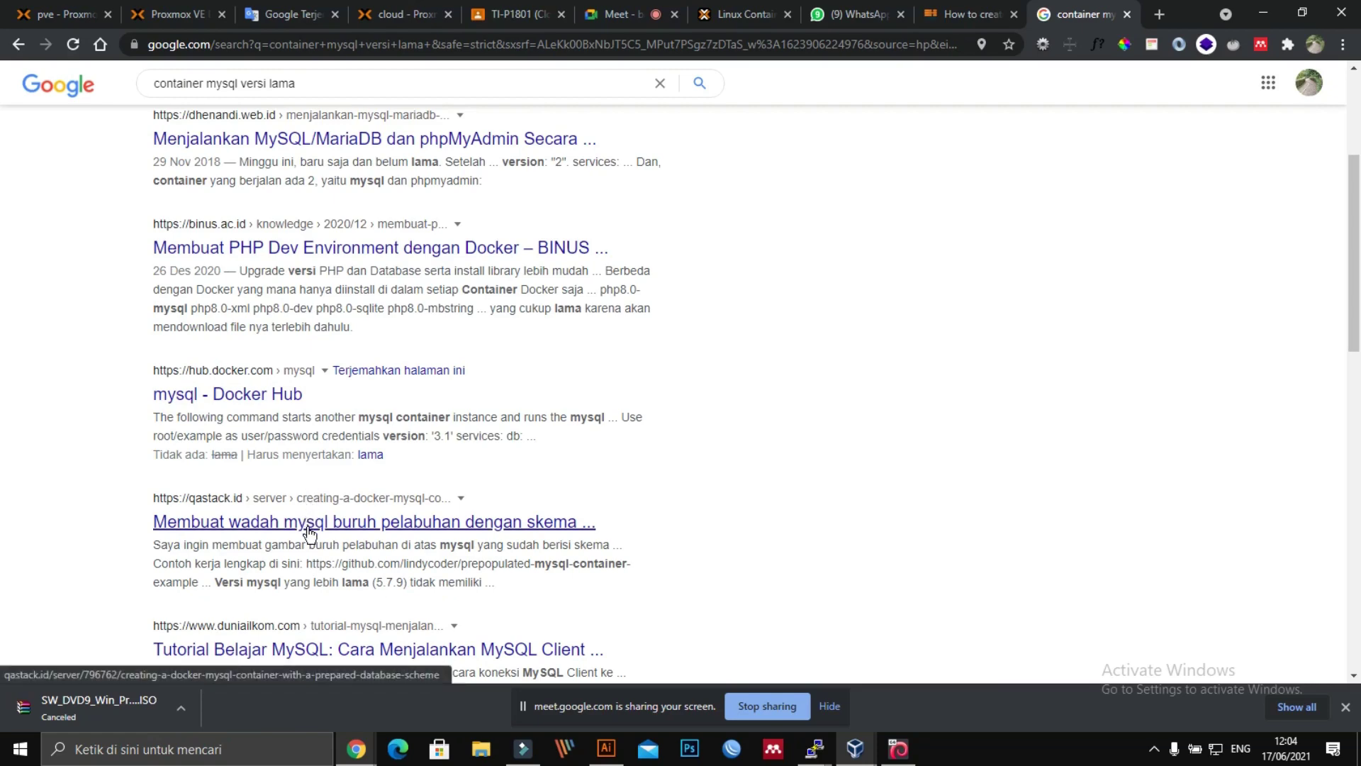
{"action": "scroll", "coordinate": [309, 533], "scroll_direction": "down", "scroll_amount": 1}
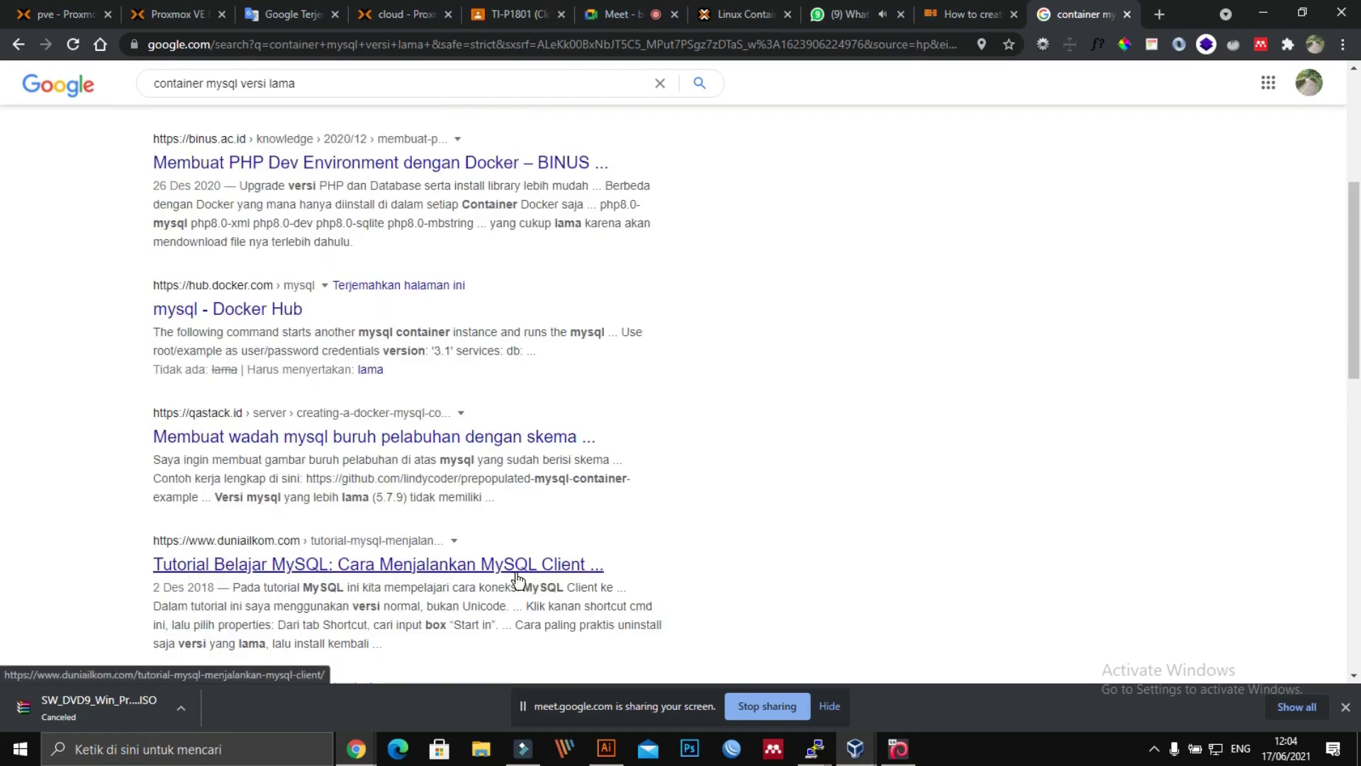
{"action": "scroll", "coordinate": [528, 578], "scroll_direction": "down", "scroll_amount": 2}
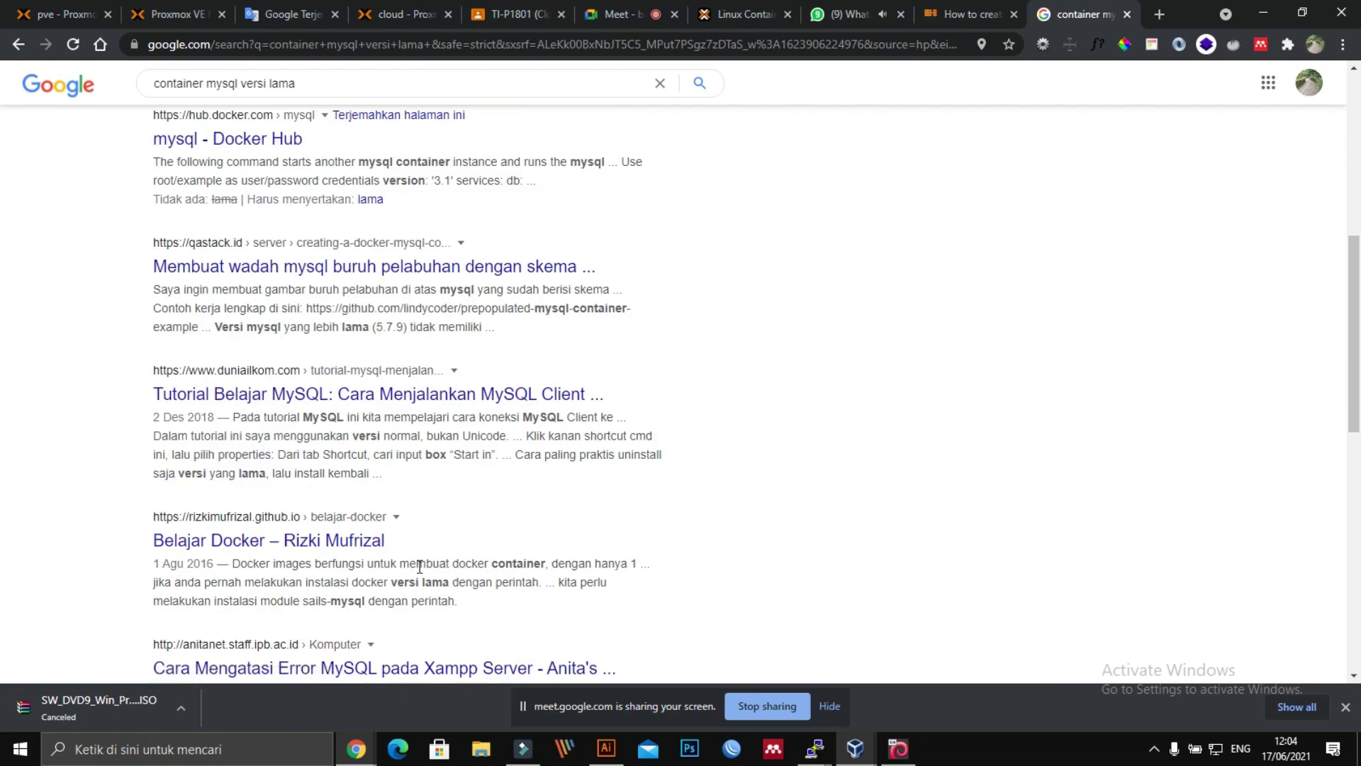
{"action": "scroll", "coordinate": [309, 578], "scroll_direction": "down", "scroll_amount": 1}
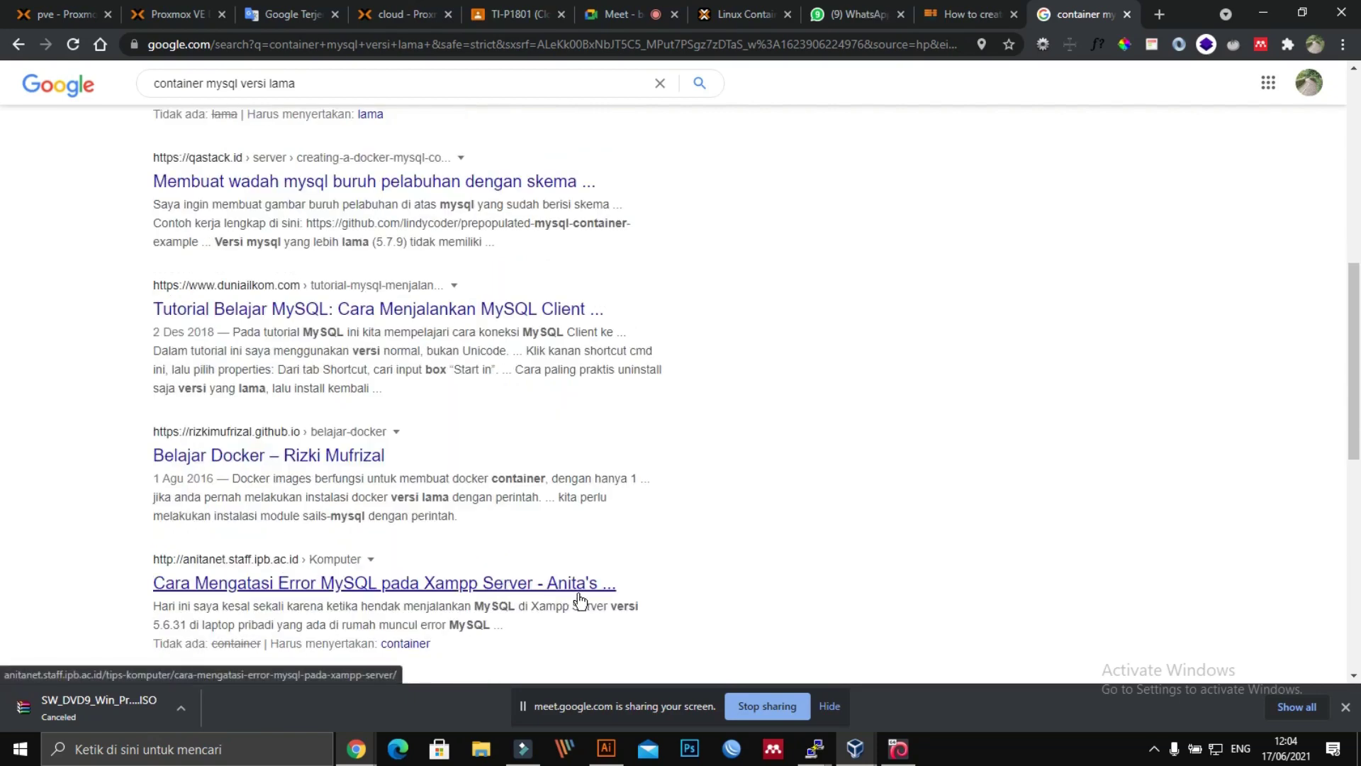
{"action": "scroll", "coordinate": [582, 601], "scroll_direction": "down", "scroll_amount": 3}
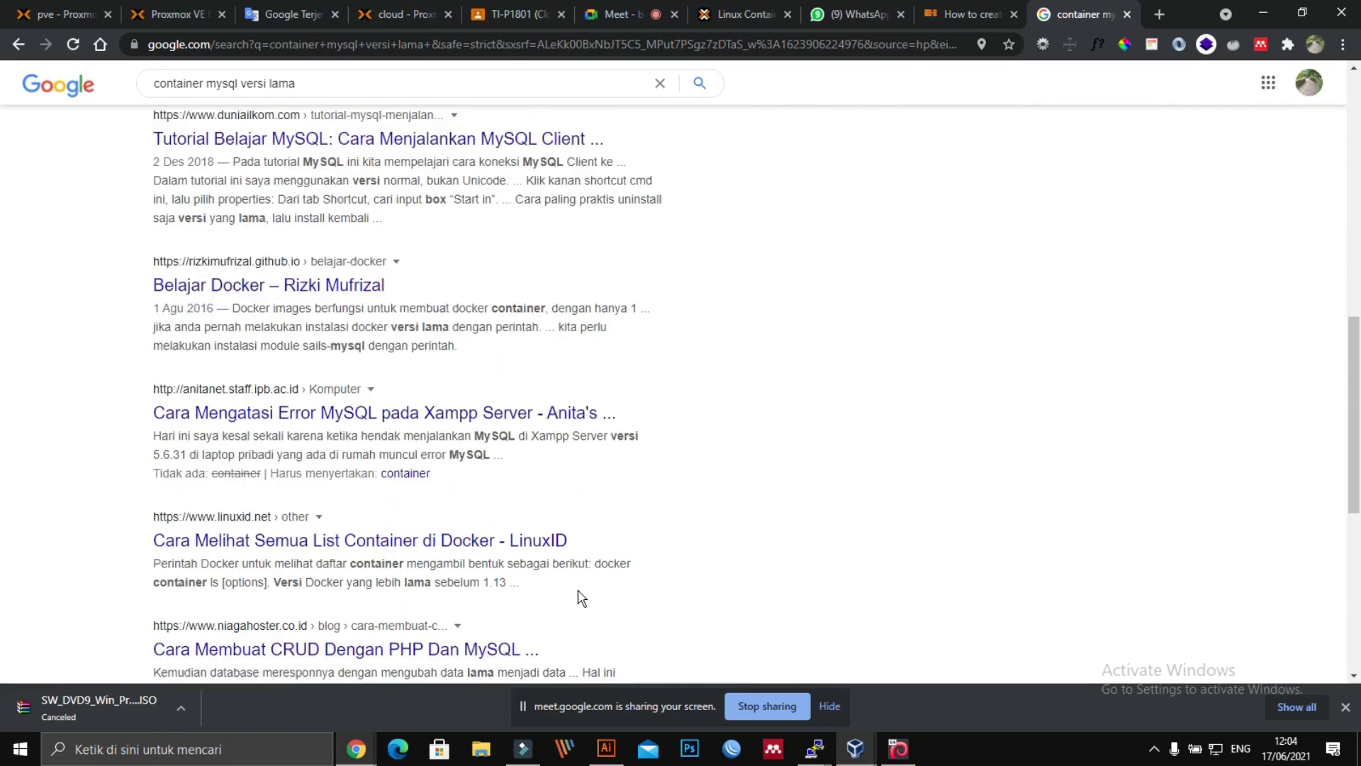
{"action": "scroll", "coordinate": [579, 590], "scroll_direction": "down", "scroll_amount": 1}
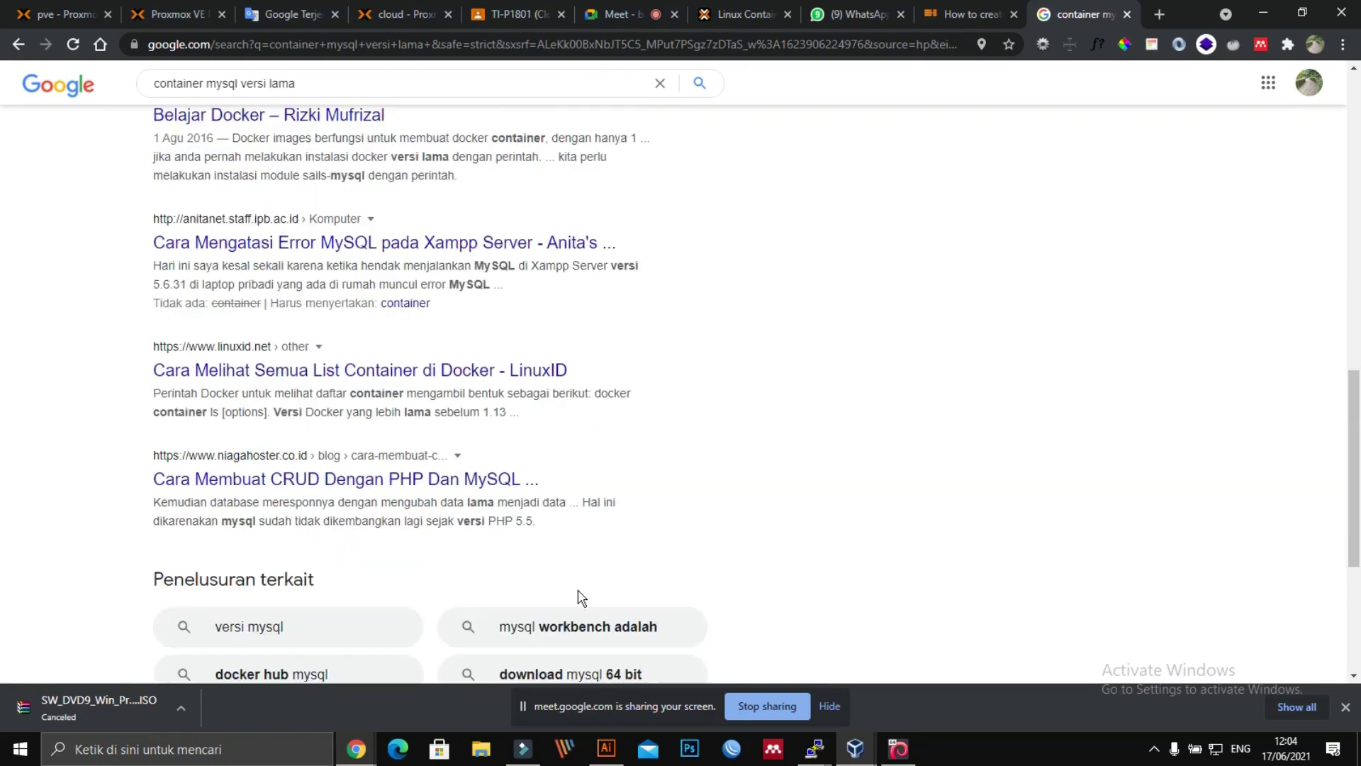
{"action": "scroll", "coordinate": [560, 553], "scroll_direction": "up", "scroll_amount": 12}
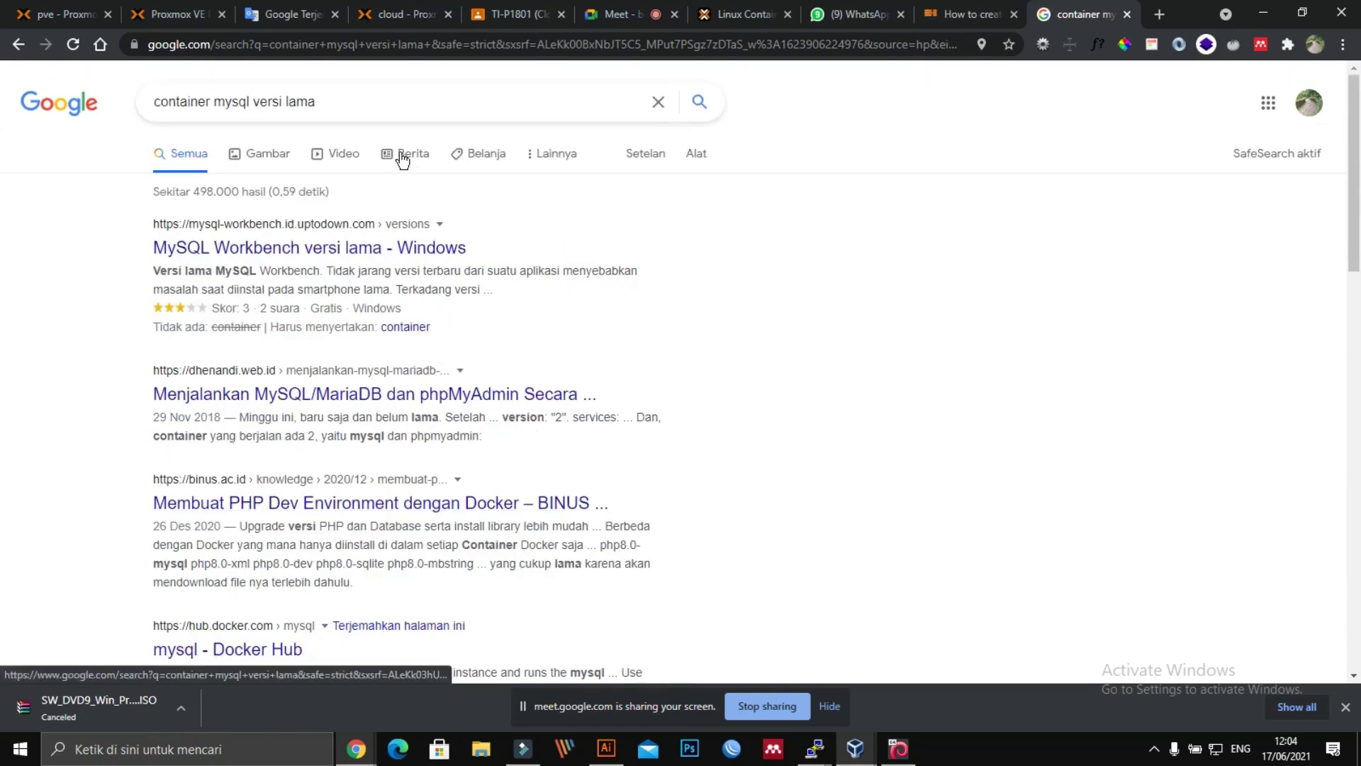
{"action": "left_click_drag", "start_coordinate": [364, 109], "coordinate": [161, 95]}
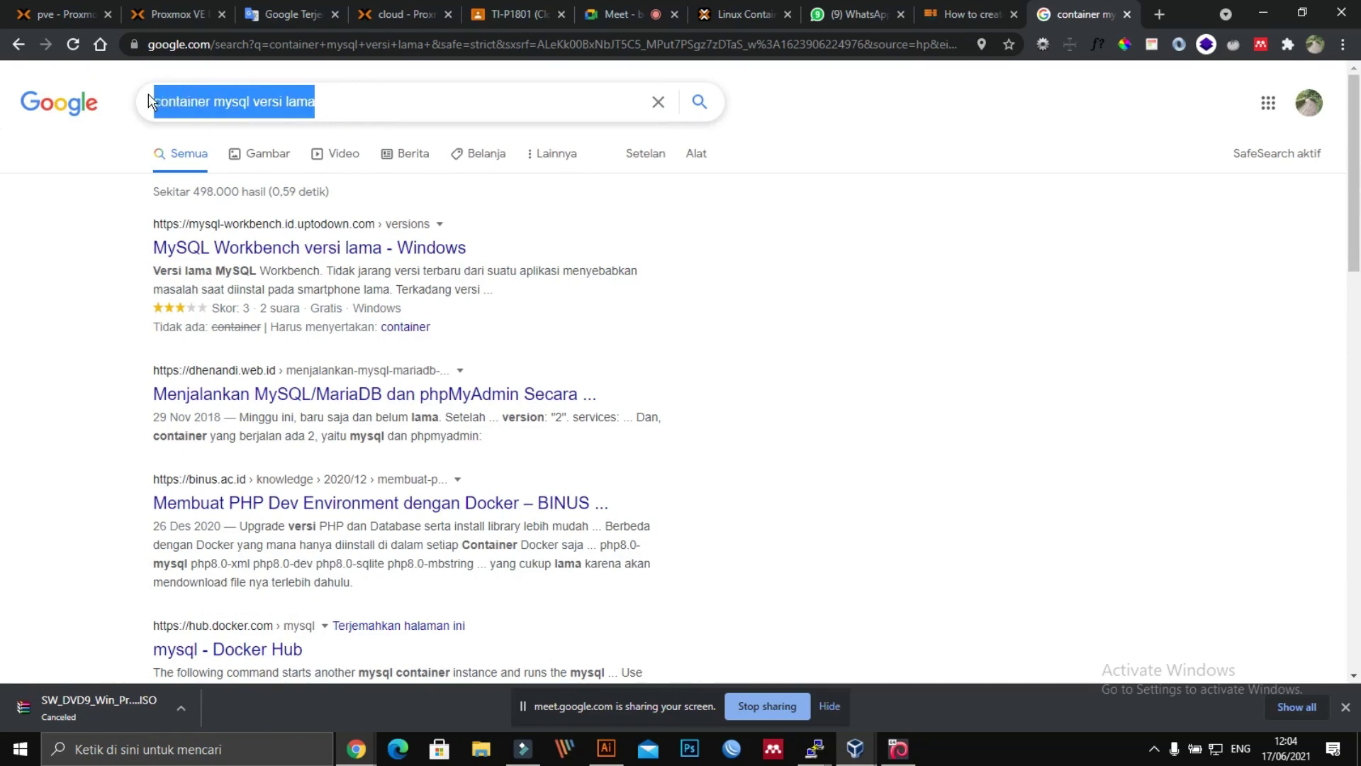
Step: Change the query to '/index of/ pr' and close the old pve Proxmox tab
{"action": "key", "text": "BackSpace"}
{"action": "type", "text": "/ind"}
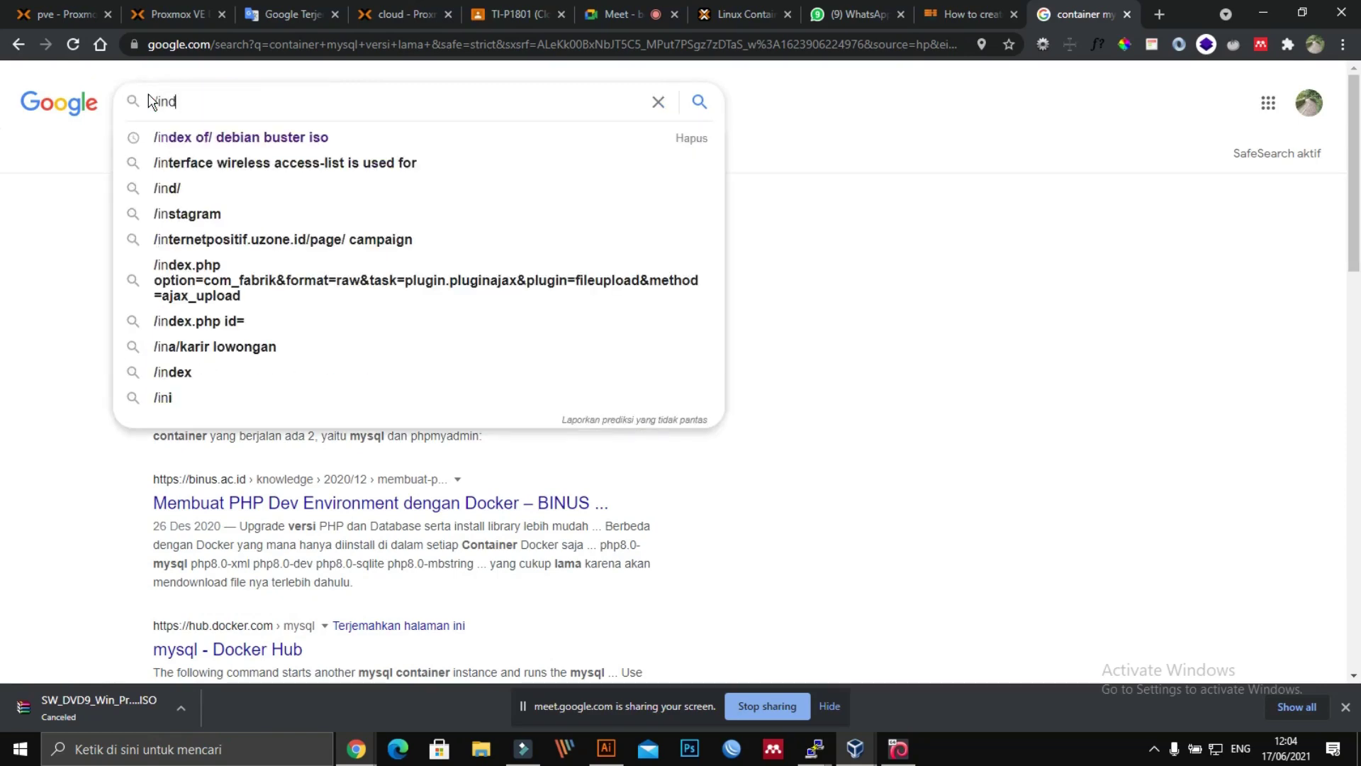
{"action": "type", "text": "ex of/"}
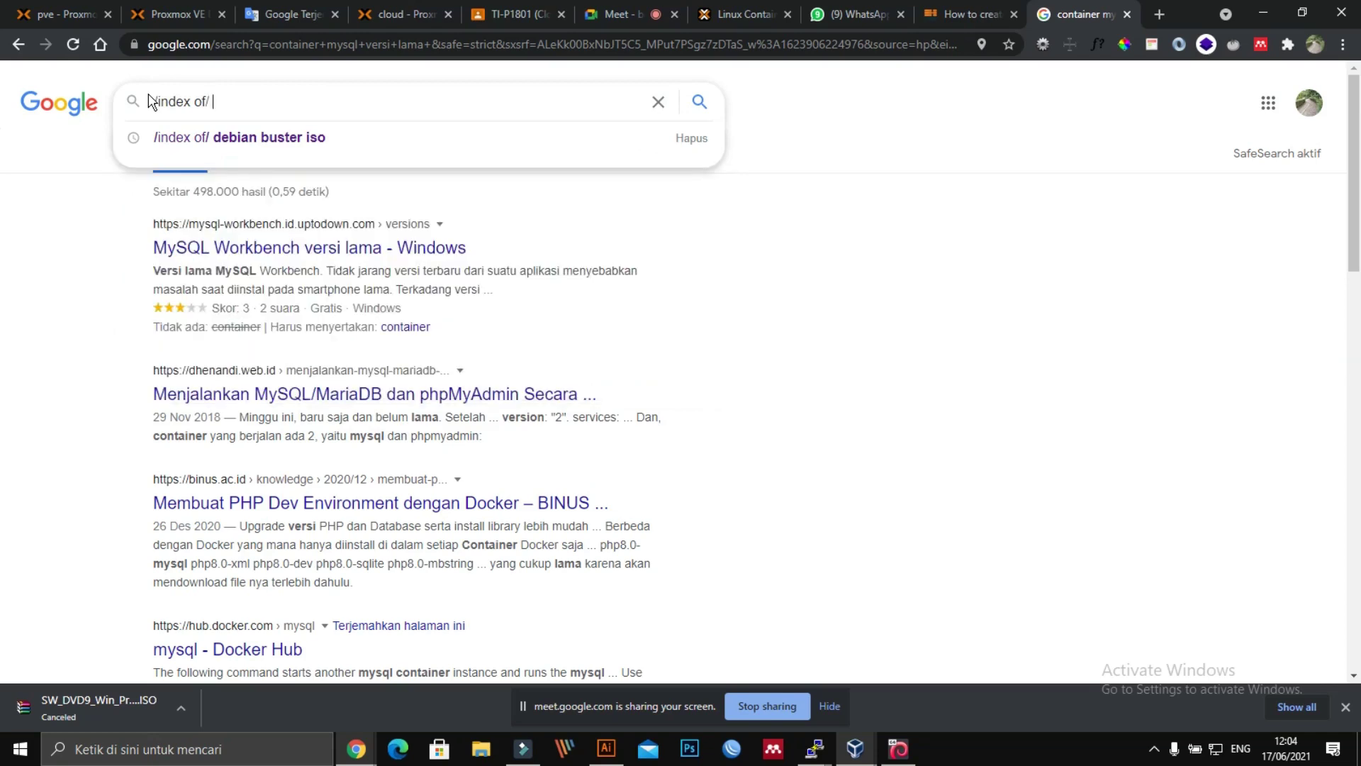
{"action": "type", "text": " prt"}
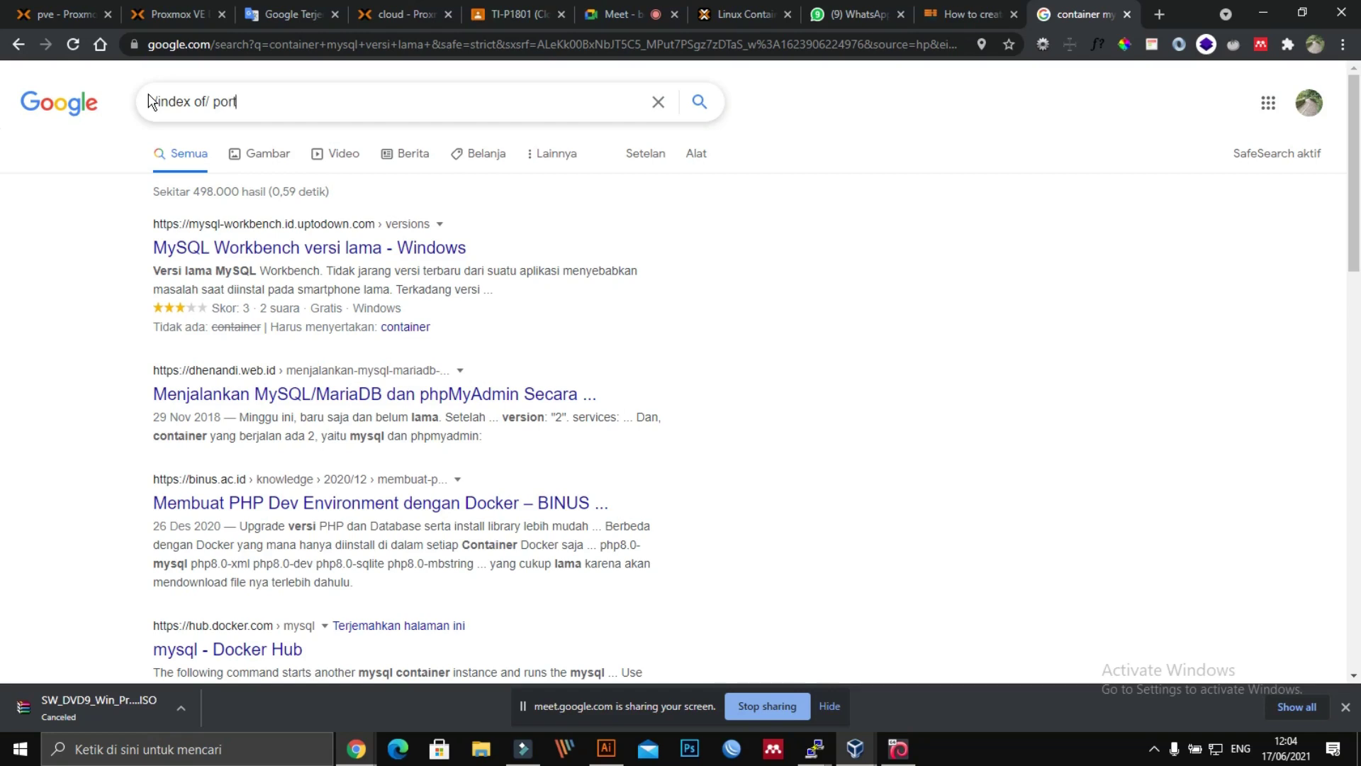
{"action": "left_click", "coordinate": [167, 8]}
{"action": "left_click", "coordinate": [108, 14]}
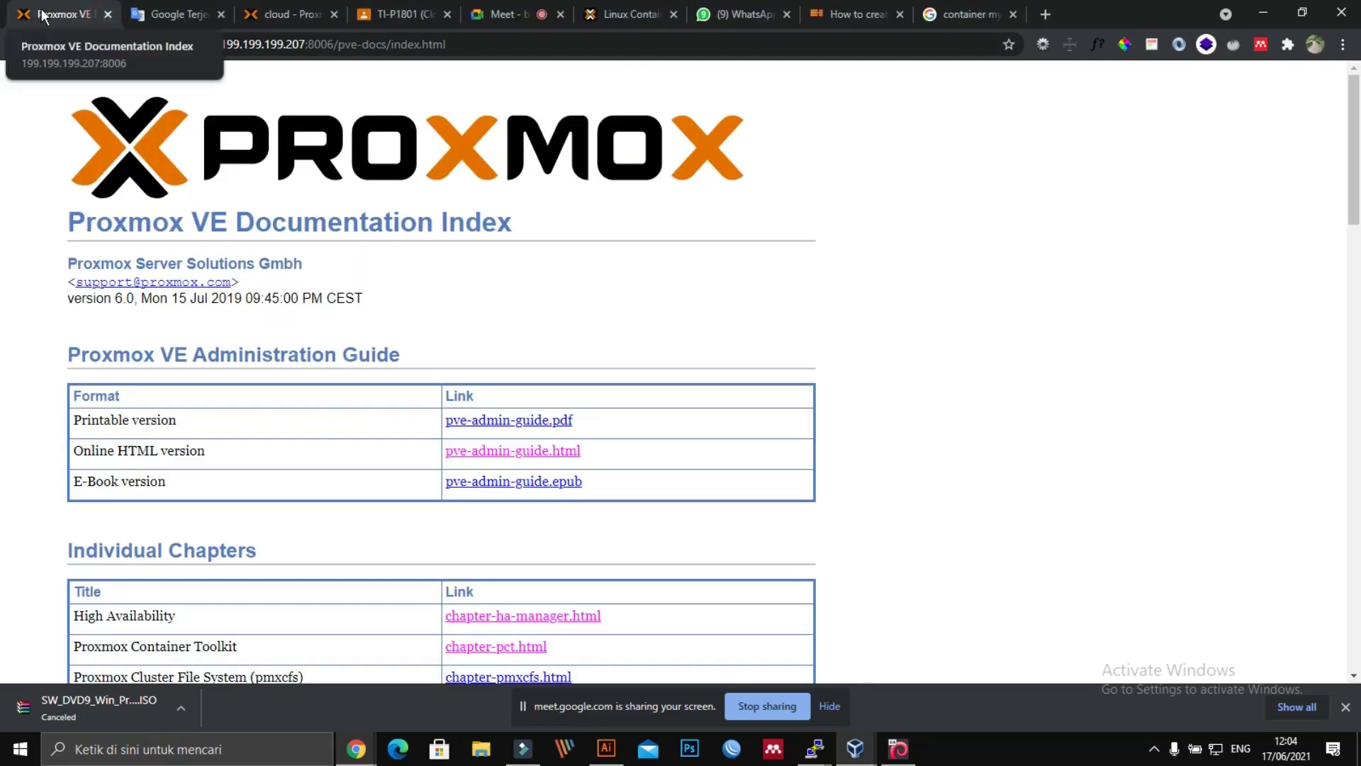
Step: Check the cloud node, Proxmox docs and Linux Container wiki tabs, then start a blank tab
{"action": "left_click", "coordinate": [265, 12]}
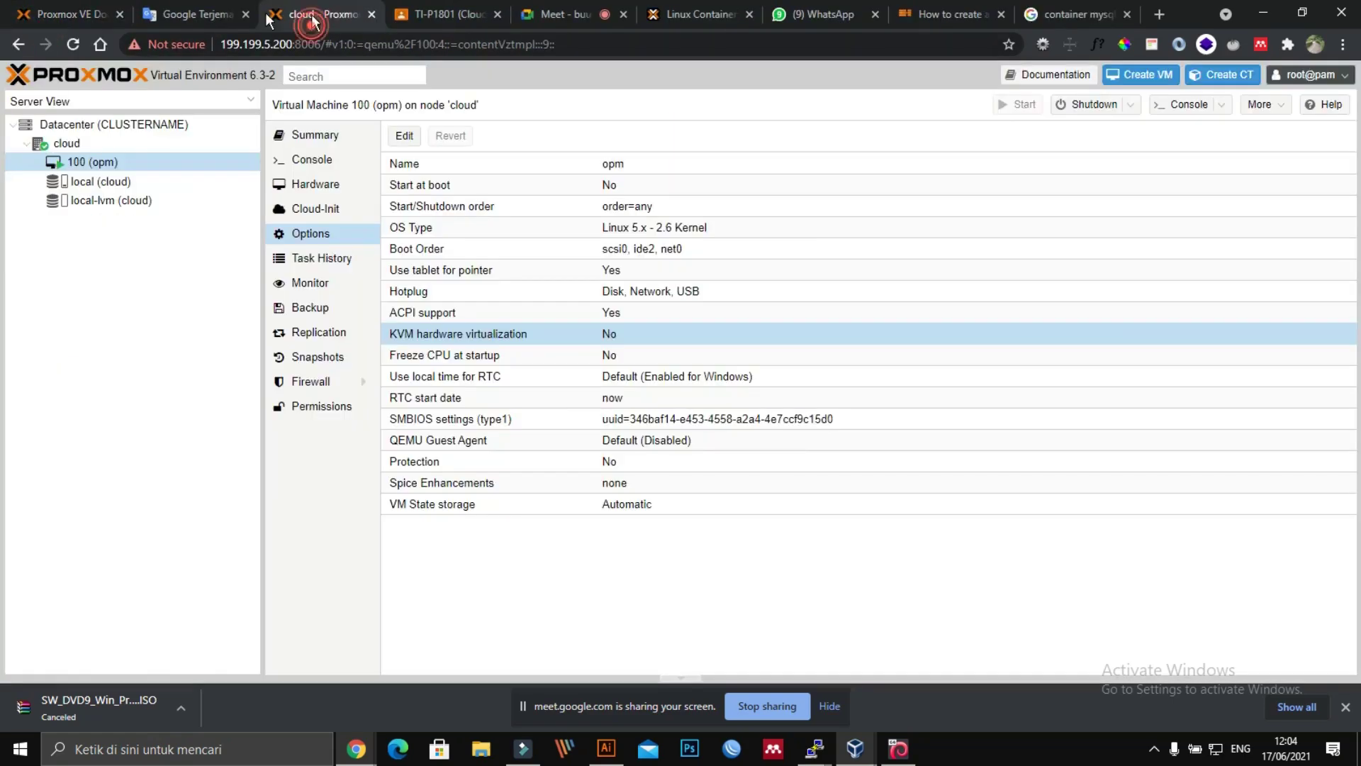
{"action": "left_click", "coordinate": [75, 11]}
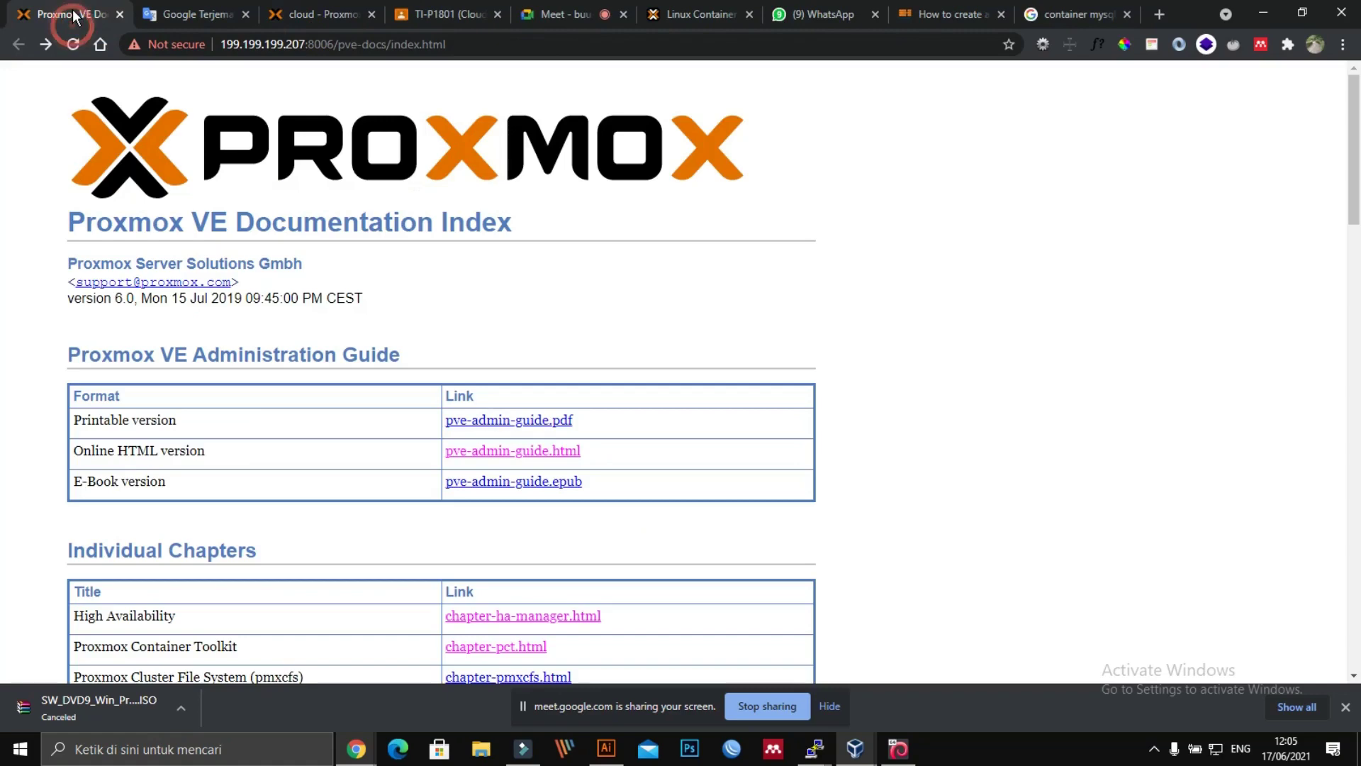
{"action": "left_click", "coordinate": [25, 39]}
{"action": "left_click", "coordinate": [682, 14]}
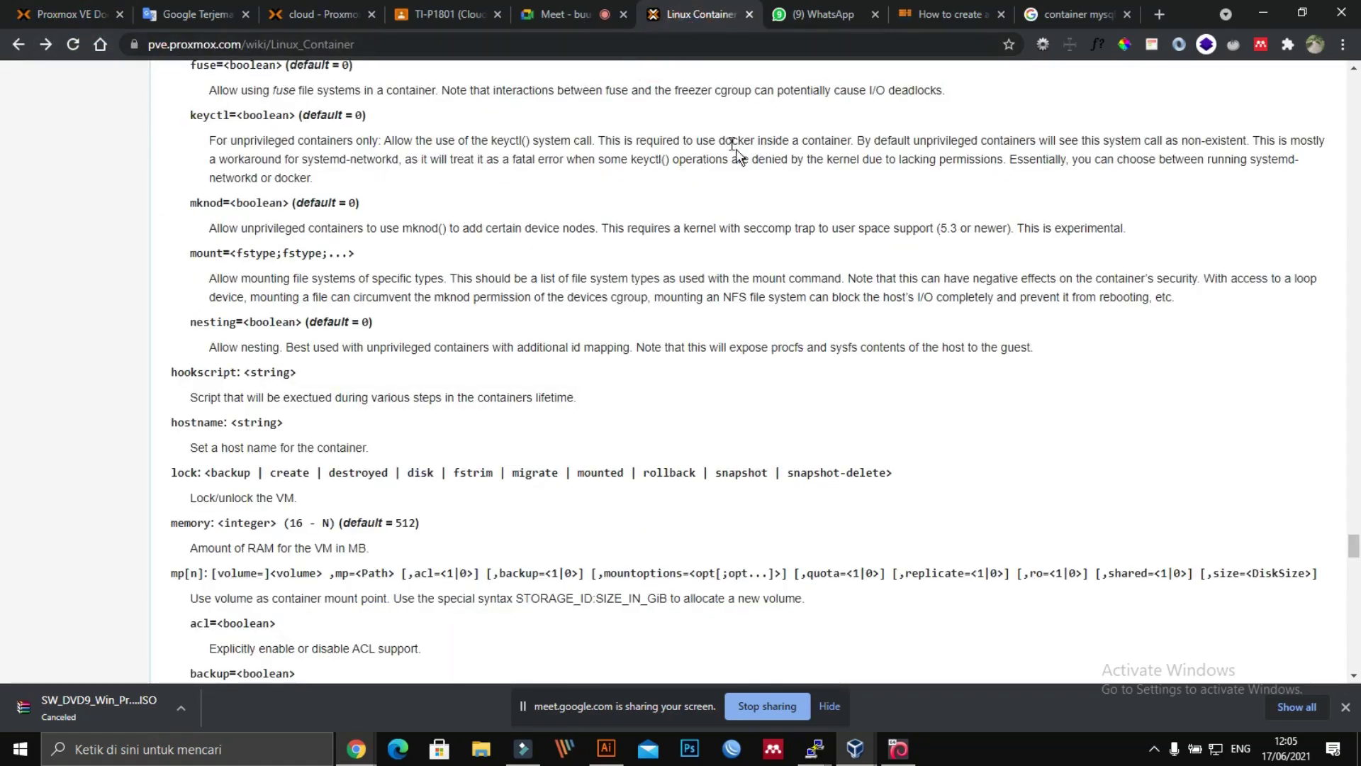
{"action": "scroll", "coordinate": [735, 149], "scroll_direction": "up", "scroll_amount": 3}
{"action": "left_click", "coordinate": [1158, 14]}
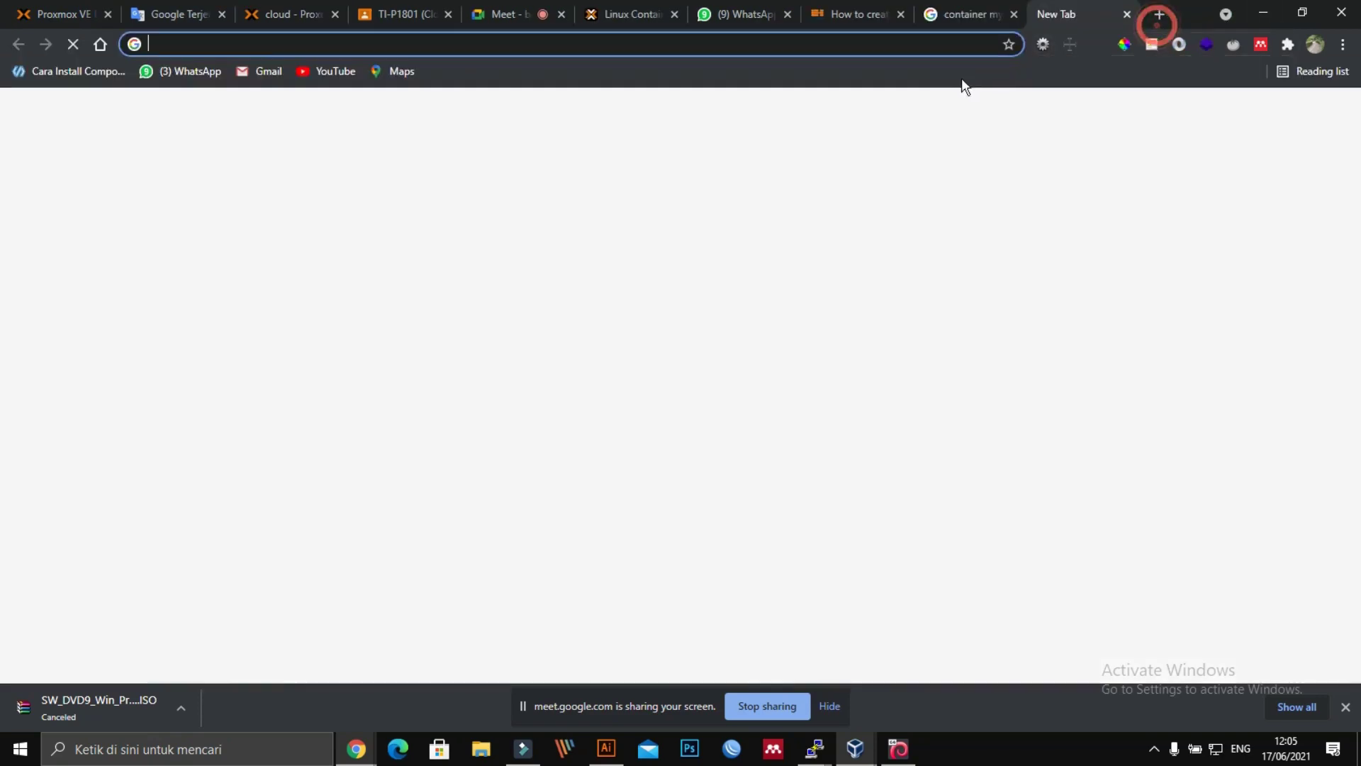
Step: Load Proxmox at 199.199.199.207:8006 and locate the debian-10-turnkey-postgresql template in local (pve) content
{"action": "type", "text": "199.199.199.207:8006"}
{"action": "key", "text": "Return"}
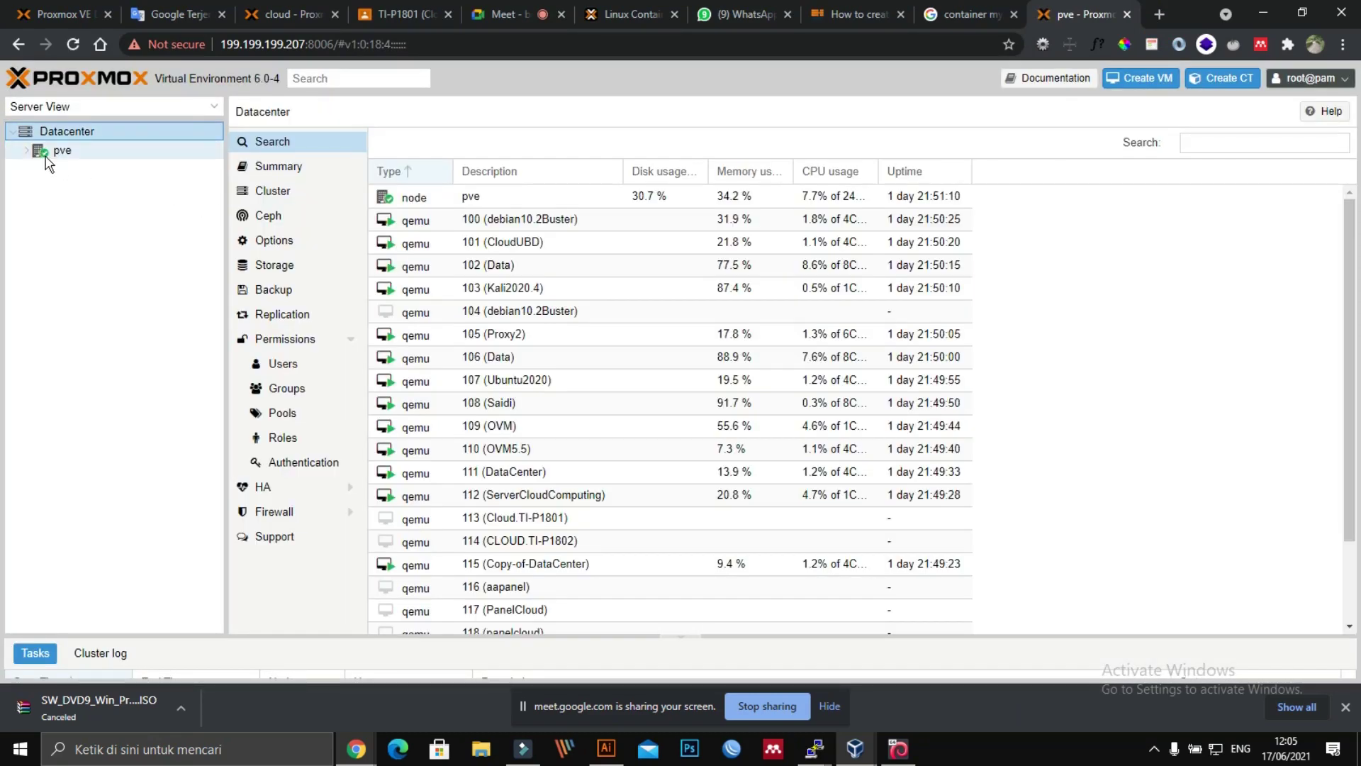
{"action": "left_click", "coordinate": [25, 151]}
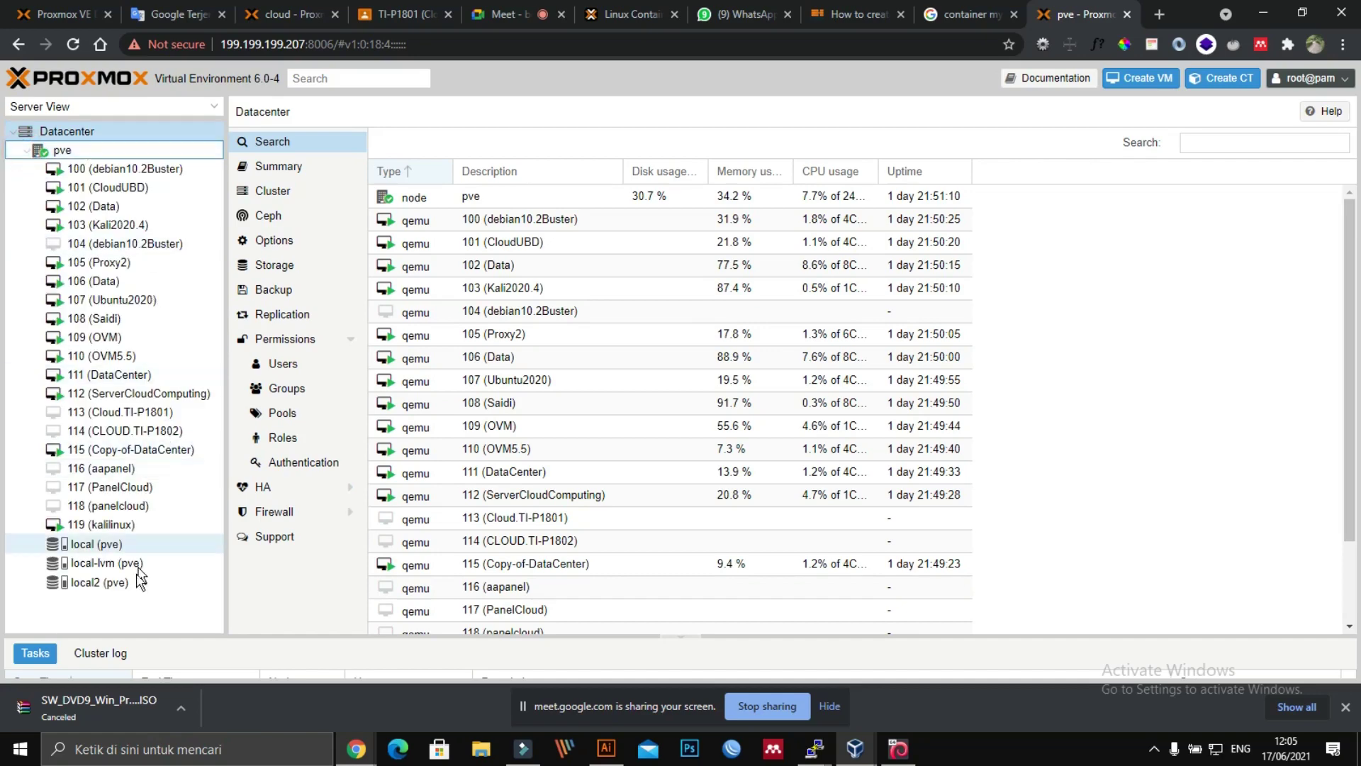
{"action": "left_click", "coordinate": [95, 546]}
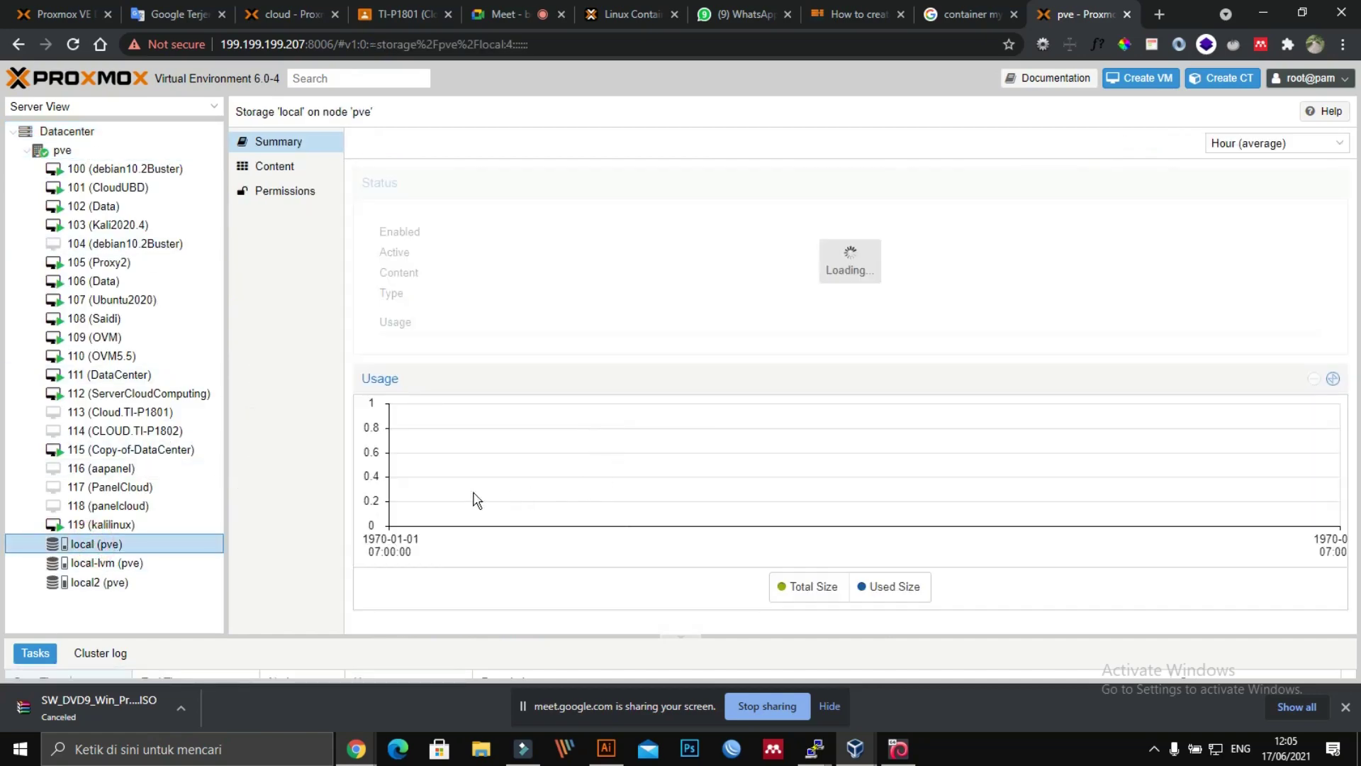
{"action": "left_click", "coordinate": [276, 168]}
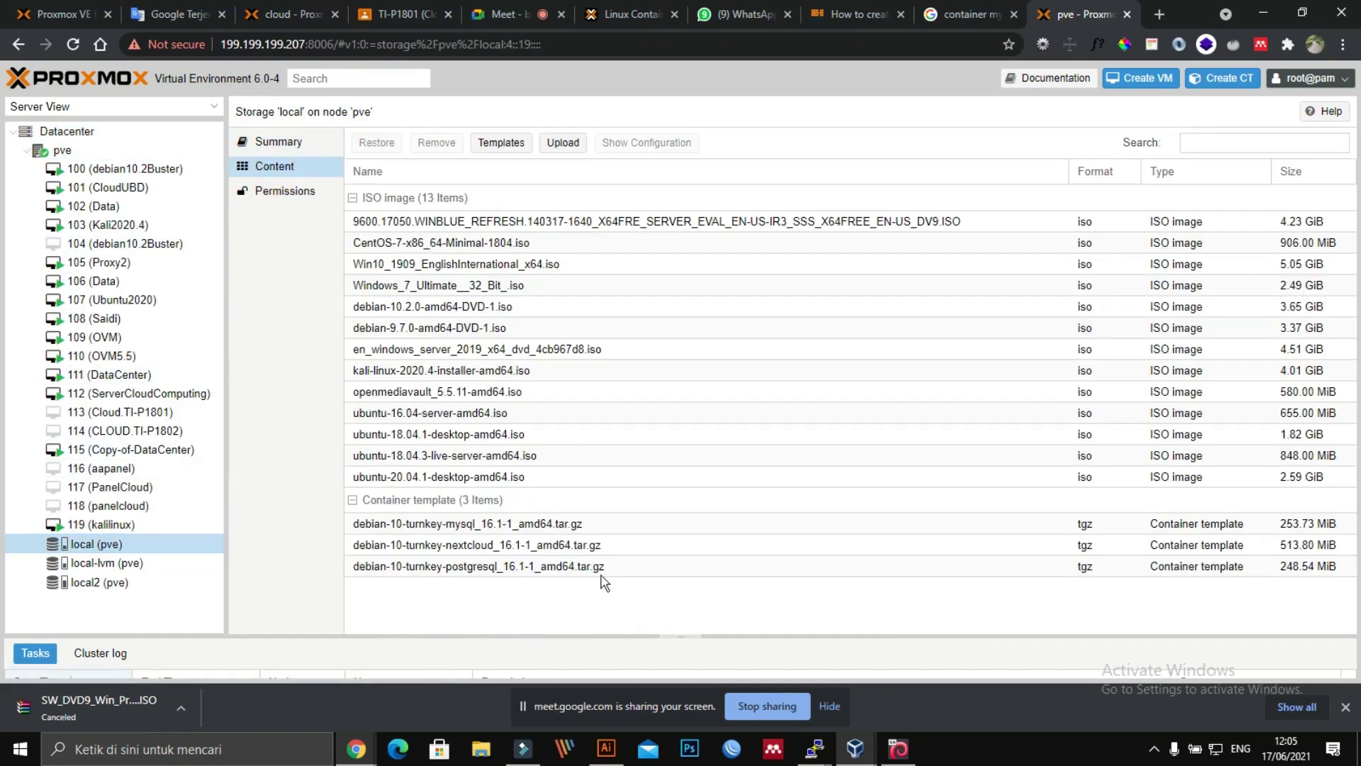
{"action": "left_click", "coordinate": [598, 565]}
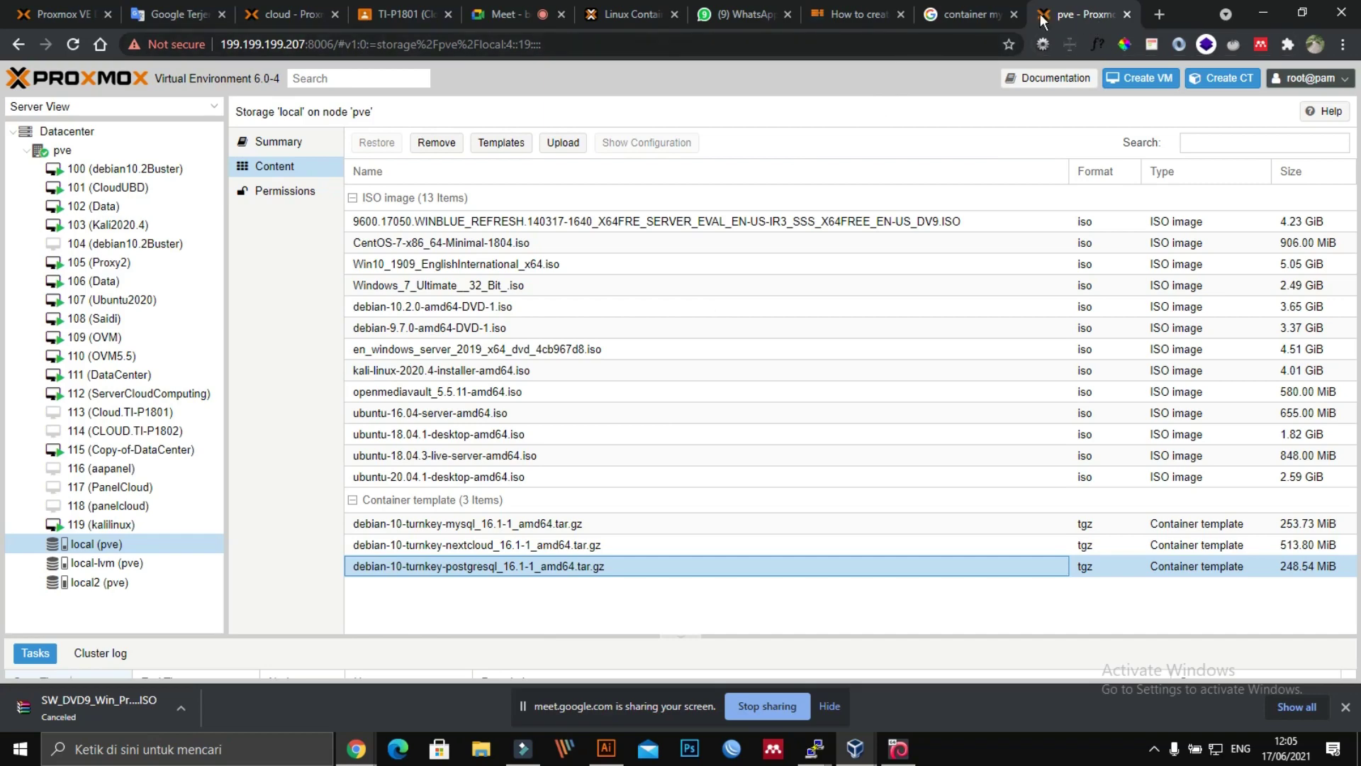
{"action": "left_click", "coordinate": [968, 14]}
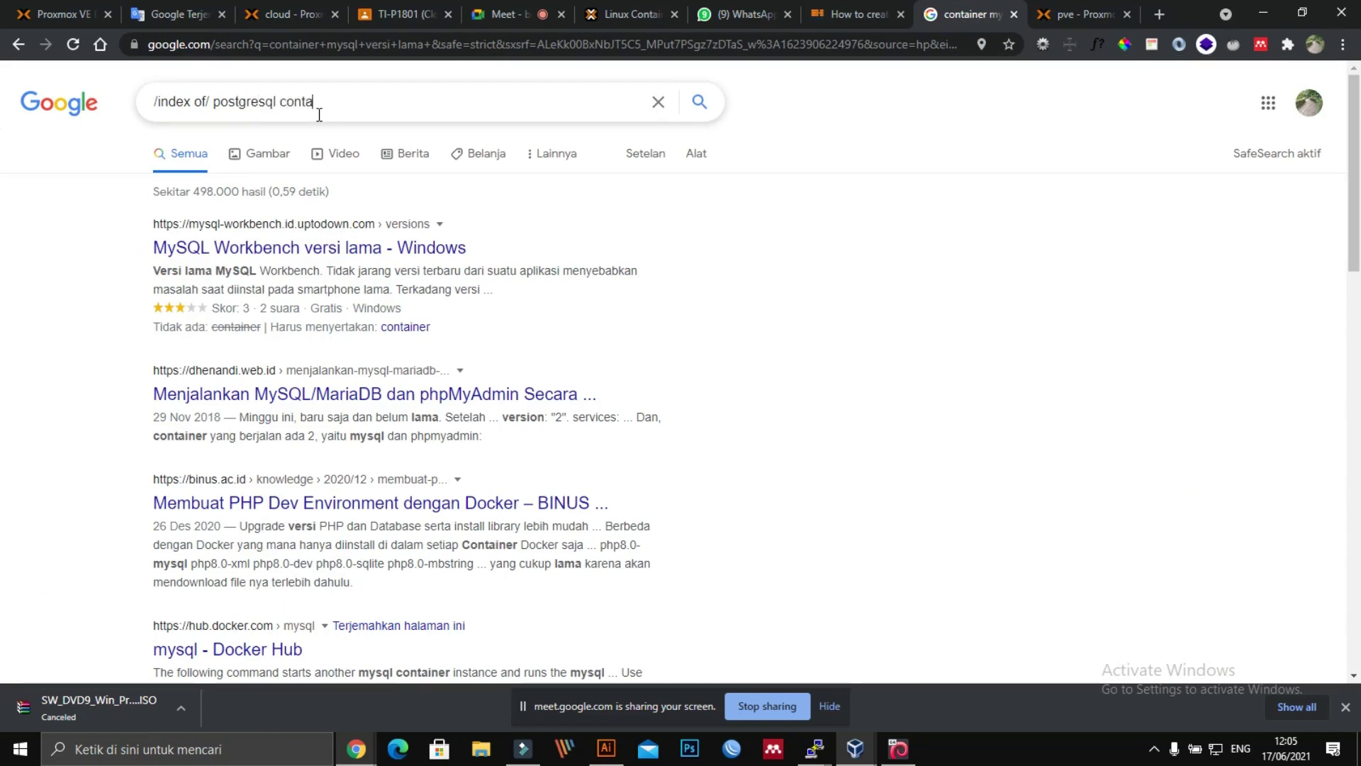
Step: Search Google for '/index of/ postgresql container'
{"action": "key", "text": "Return"}
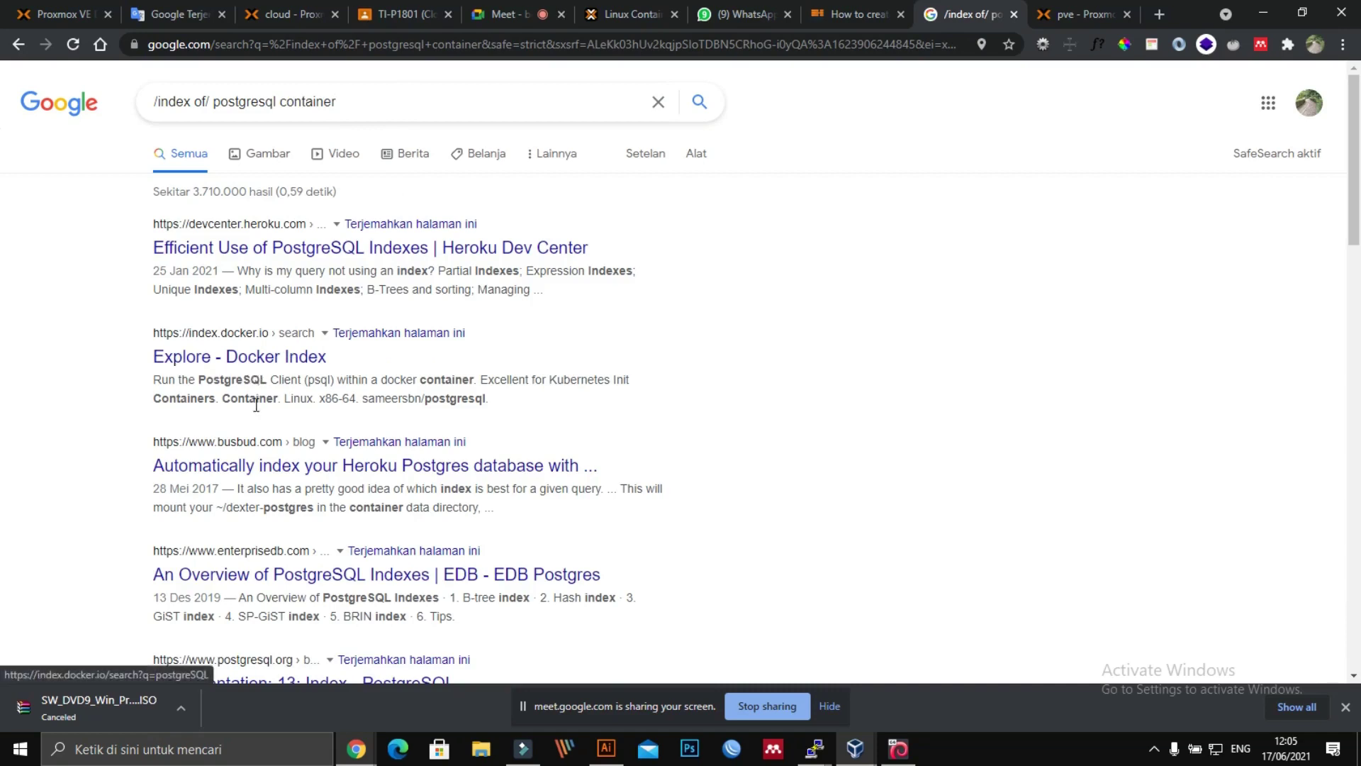
Step: Open the Explore - Docker Index result and scroll through the postgreSQL container listings
{"action": "left_click", "coordinate": [248, 357]}
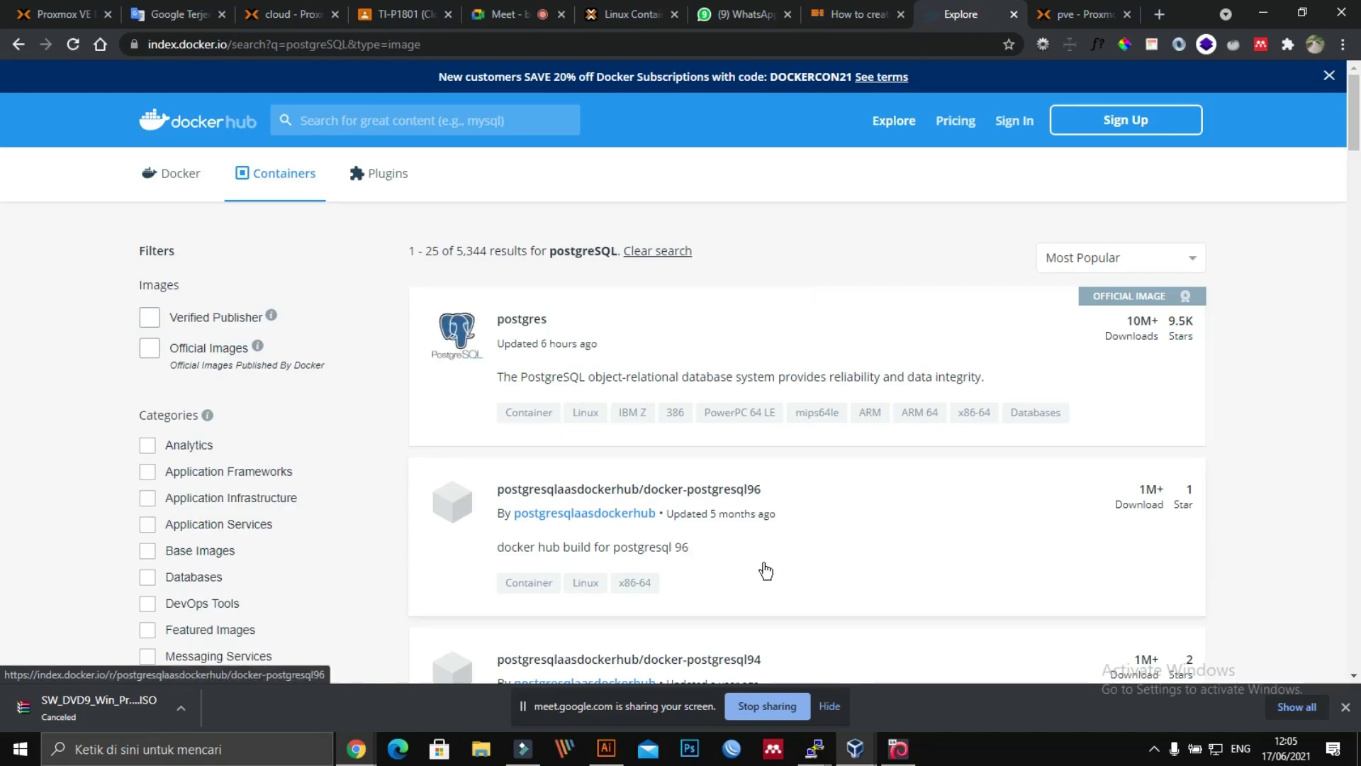
{"action": "scroll", "coordinate": [771, 537], "scroll_direction": "down", "scroll_amount": 2}
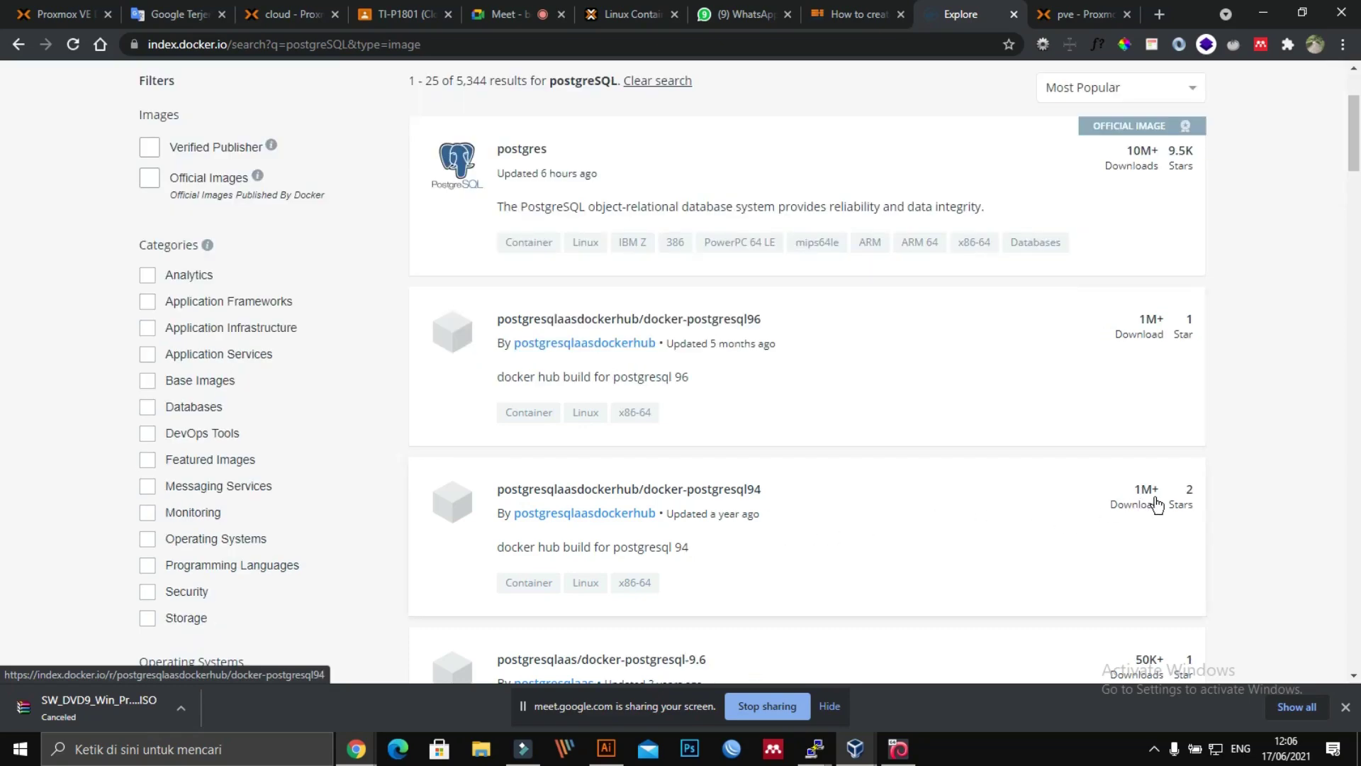
{"action": "scroll", "coordinate": [1131, 521], "scroll_direction": "down", "scroll_amount": 4}
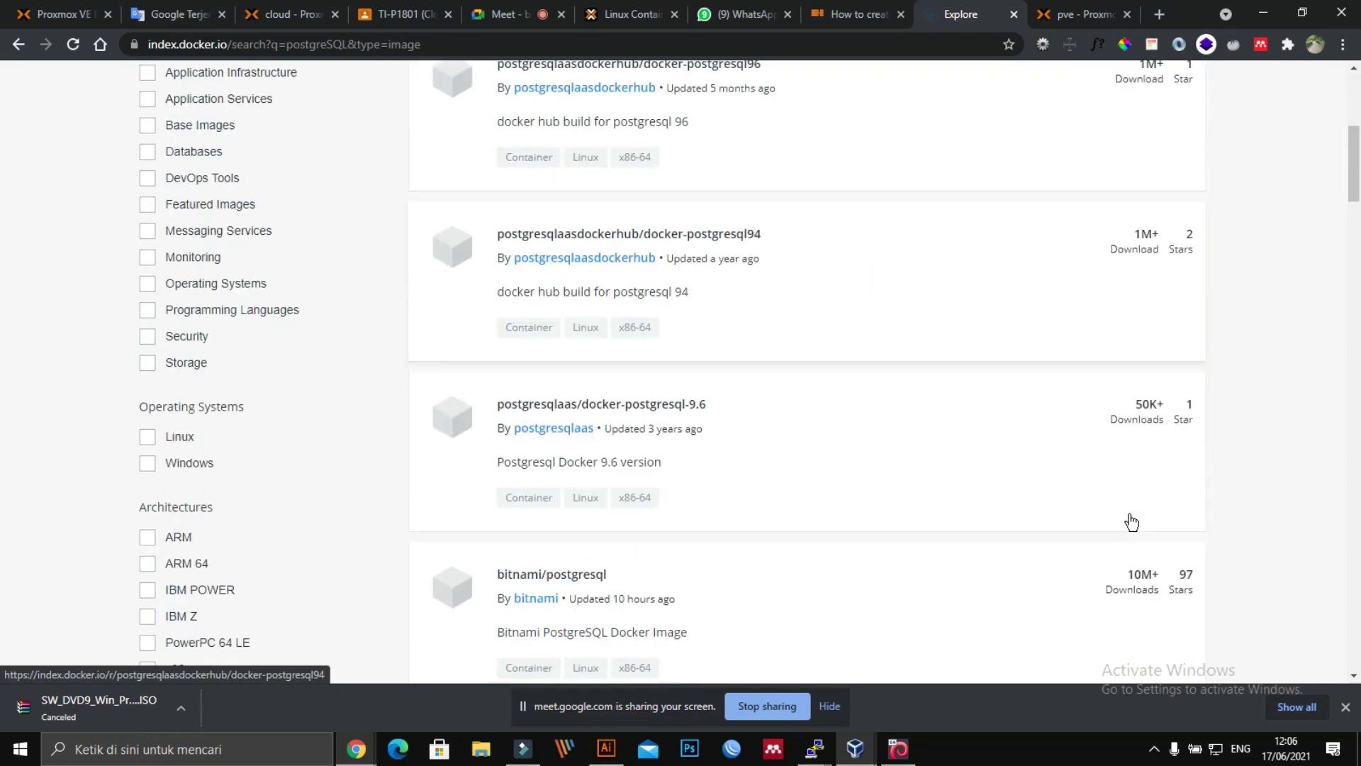
{"action": "scroll", "coordinate": [1131, 522], "scroll_direction": "down", "scroll_amount": 2}
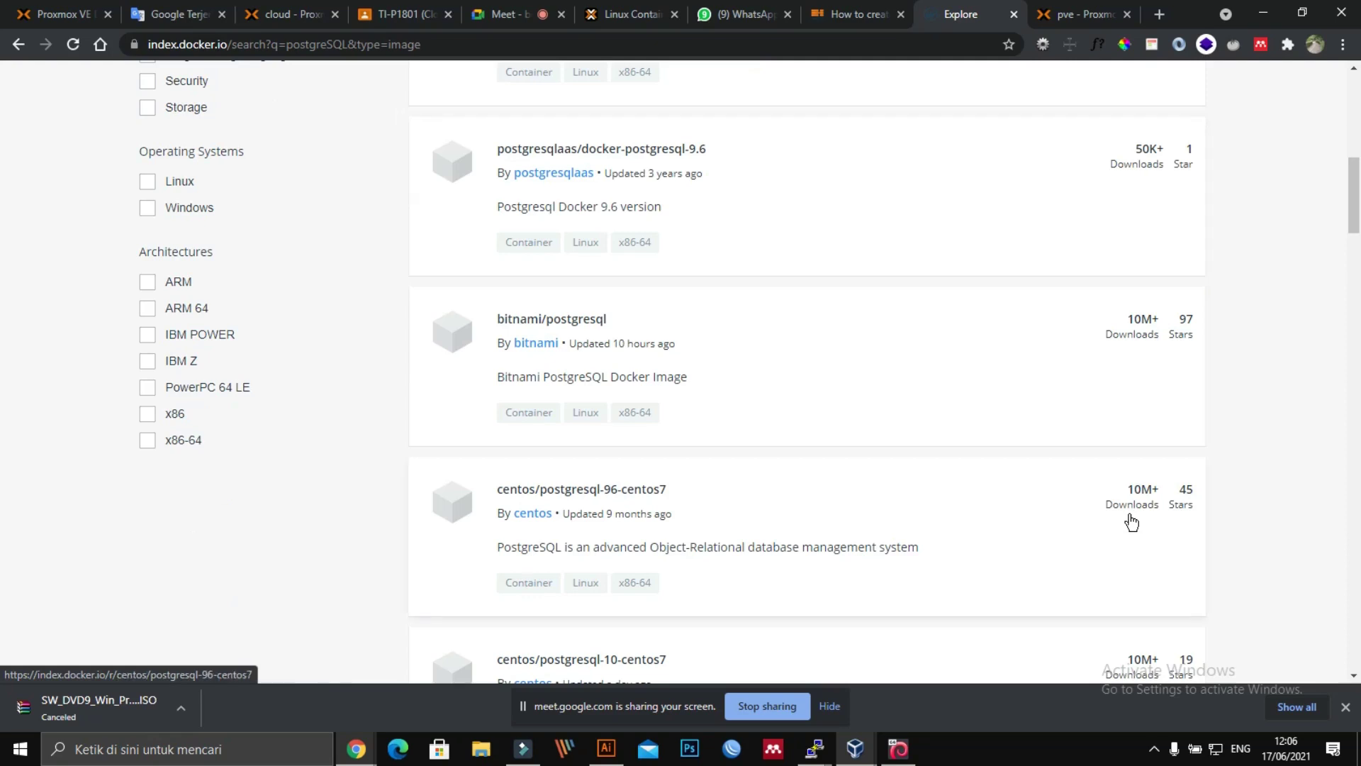
{"action": "scroll", "coordinate": [1132, 523], "scroll_direction": "down", "scroll_amount": 3}
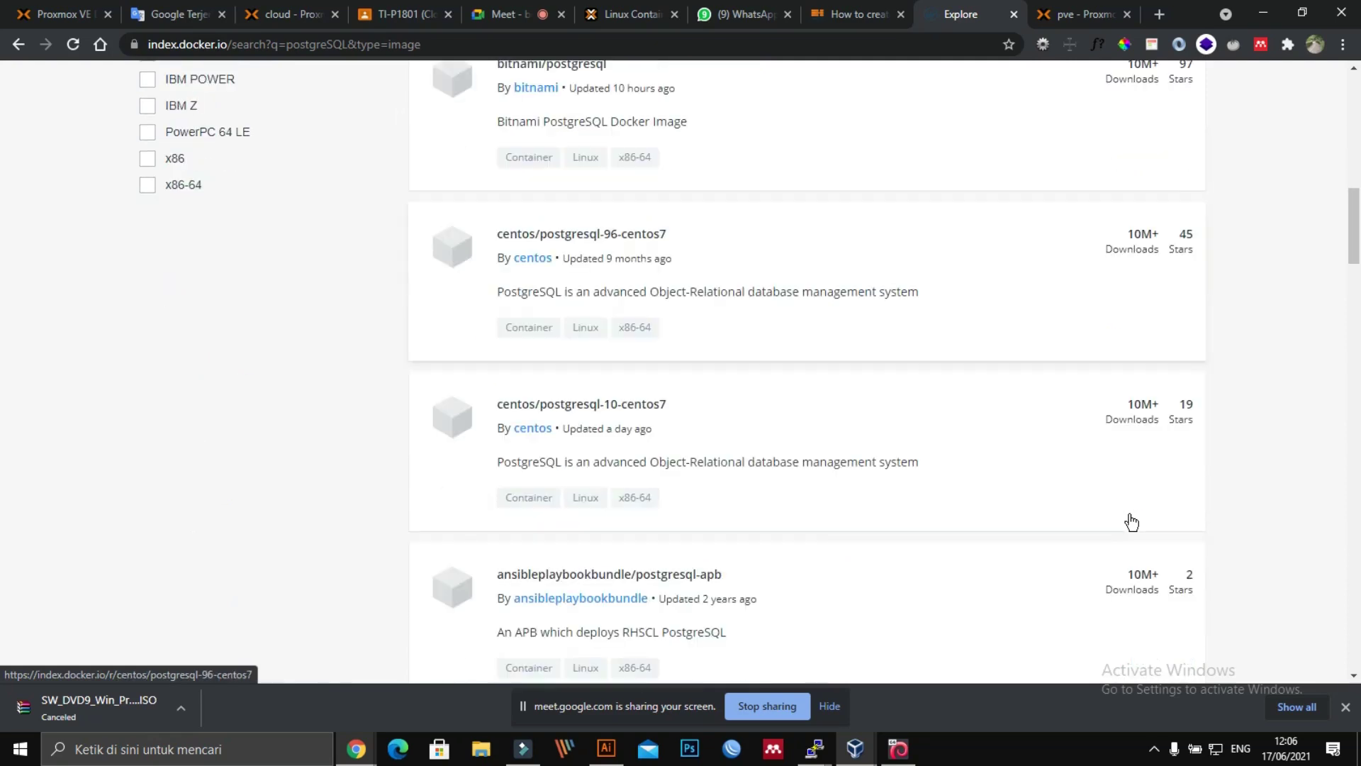
{"action": "scroll", "coordinate": [1131, 522], "scroll_direction": "down", "scroll_amount": 2}
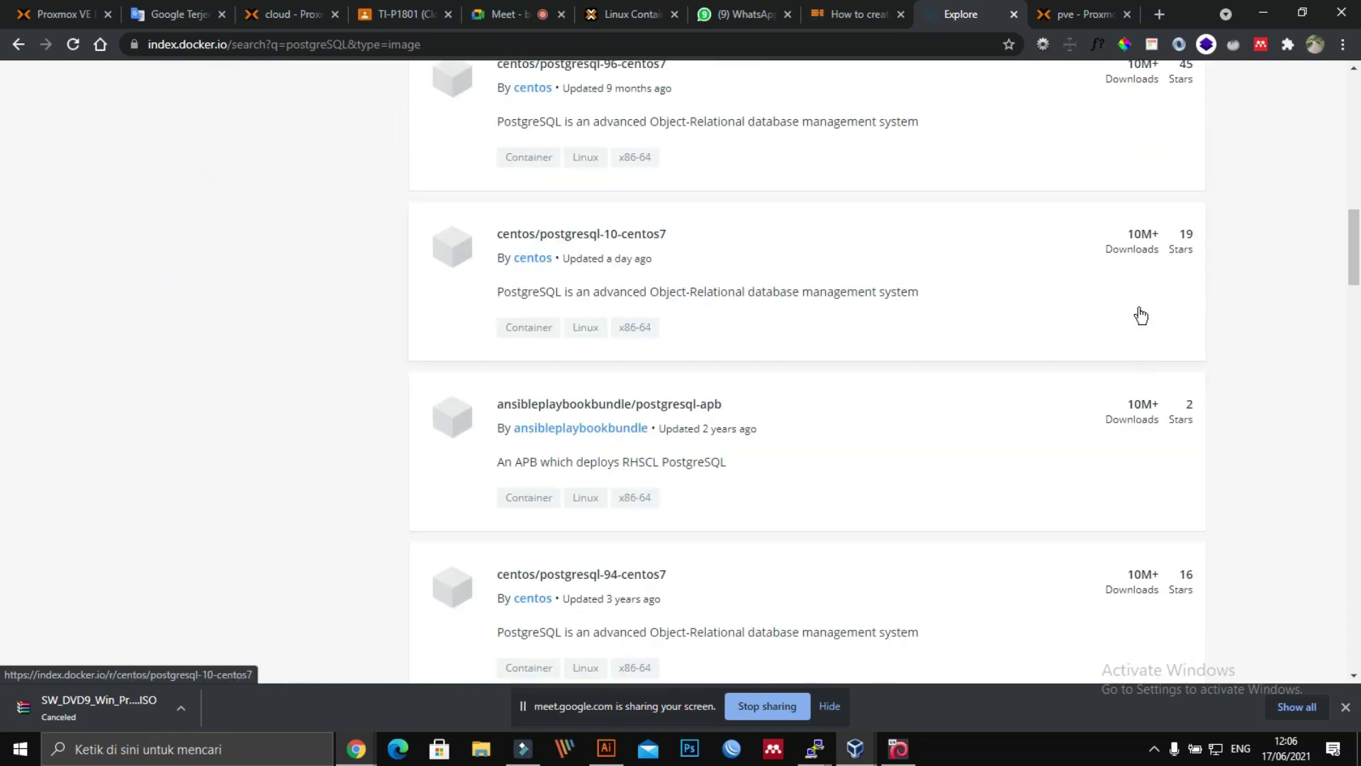
{"action": "scroll", "coordinate": [926, 486], "scroll_direction": "down", "scroll_amount": 3}
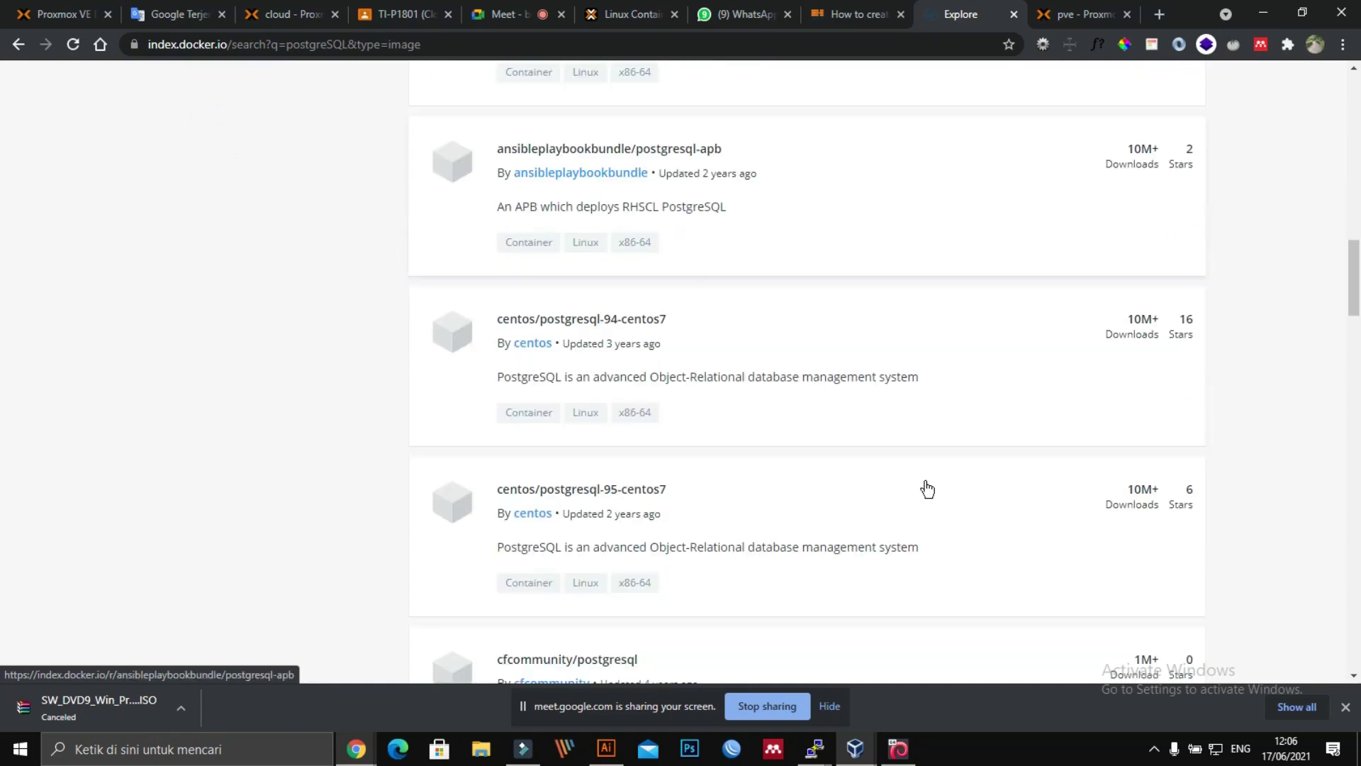
Step: Inspect the centos postgresql-95-centos7 and postgresql-10-centos7 images, then return to the pve Proxmox tab
{"action": "left_click", "coordinate": [1141, 509]}
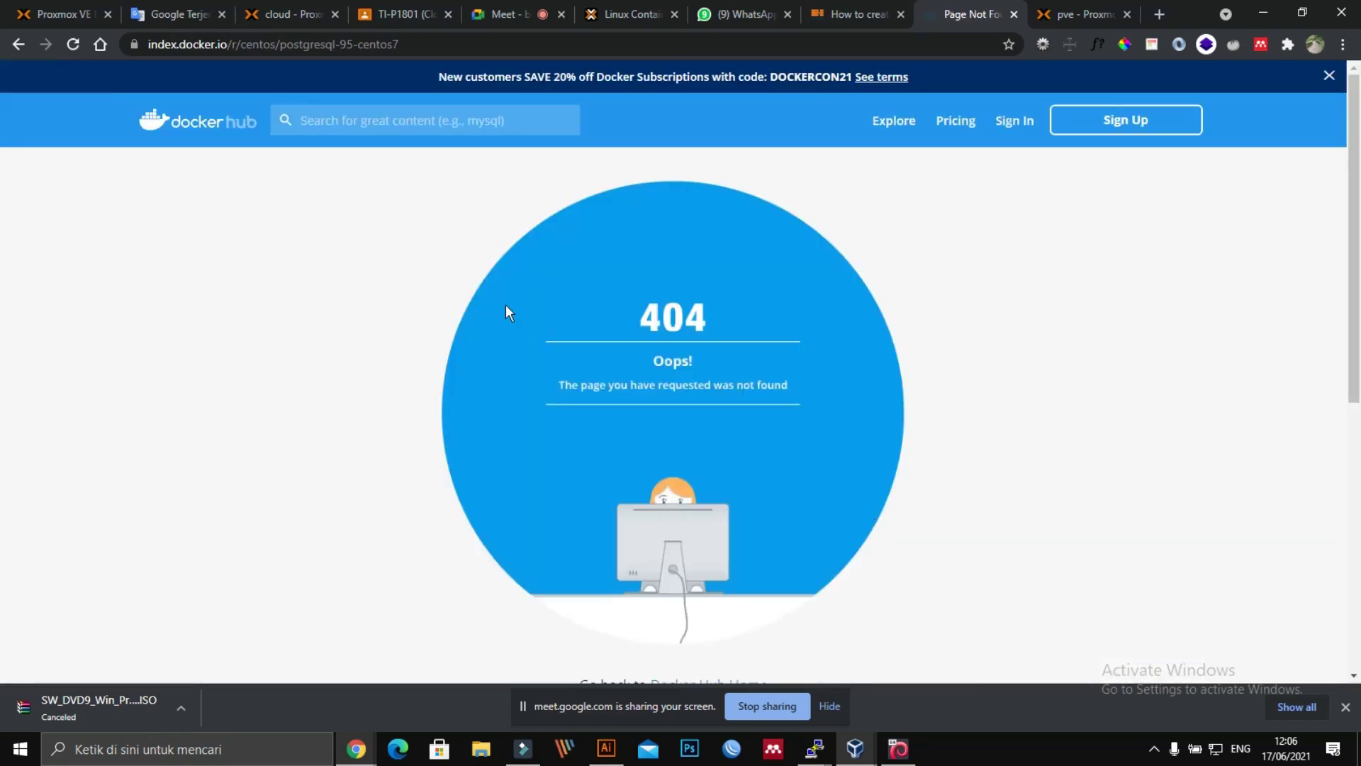
{"action": "left_click", "coordinate": [20, 45]}
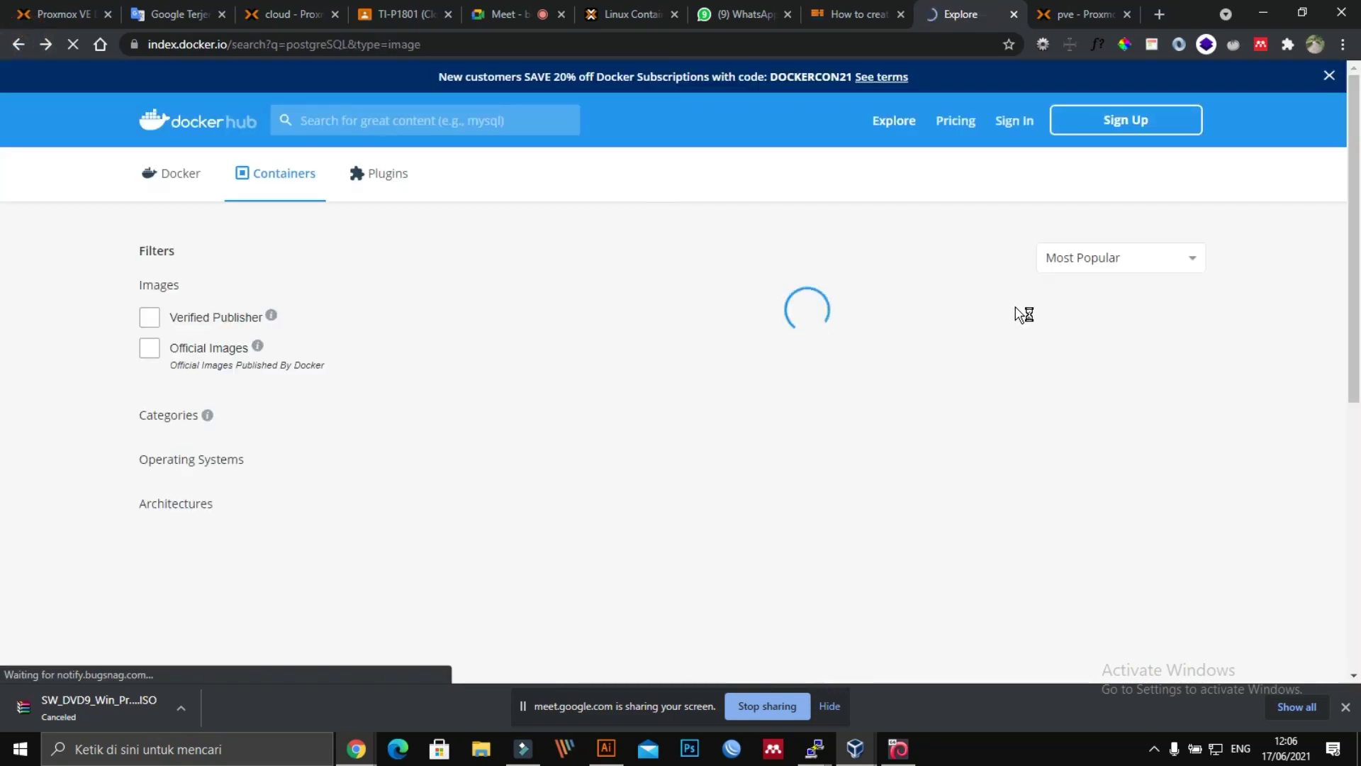
{"action": "scroll", "coordinate": [922, 355], "scroll_direction": "up", "scroll_amount": 3}
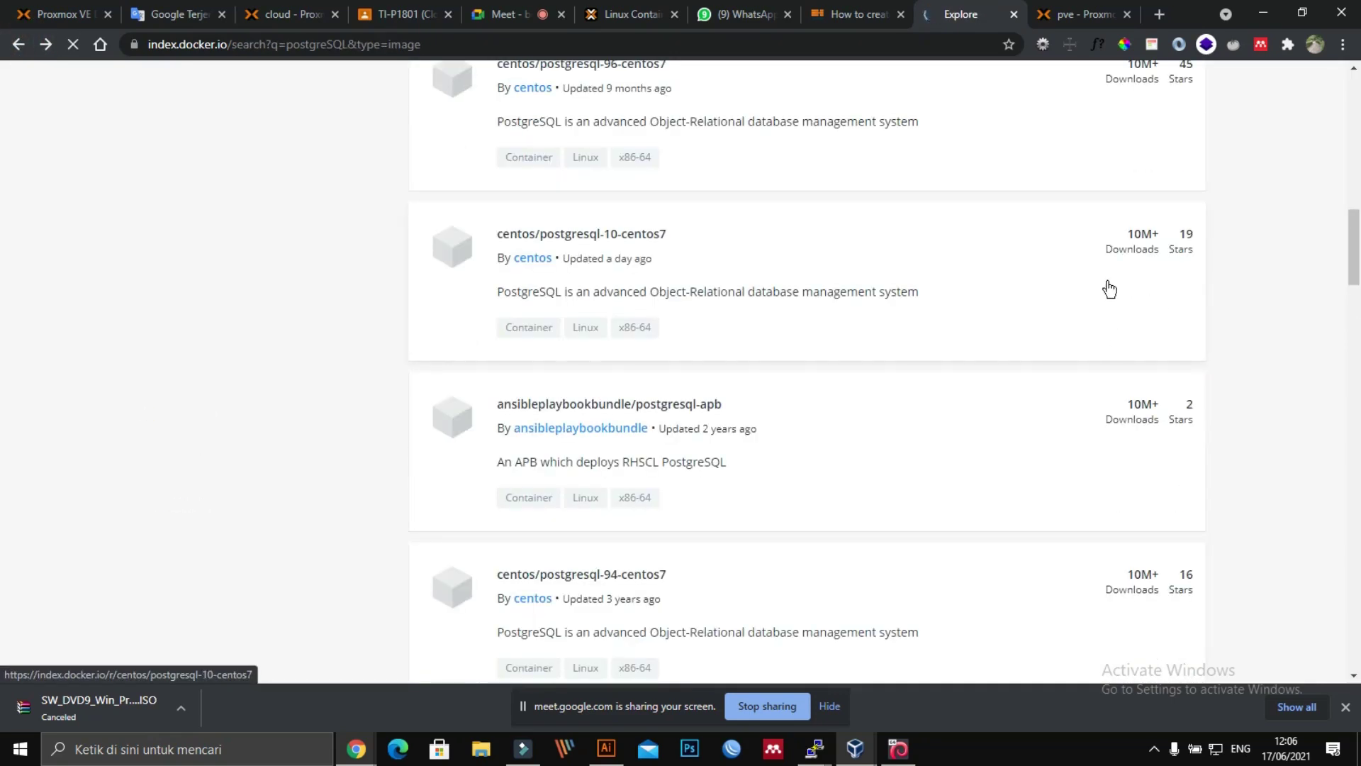
{"action": "left_click", "coordinate": [1148, 250]}
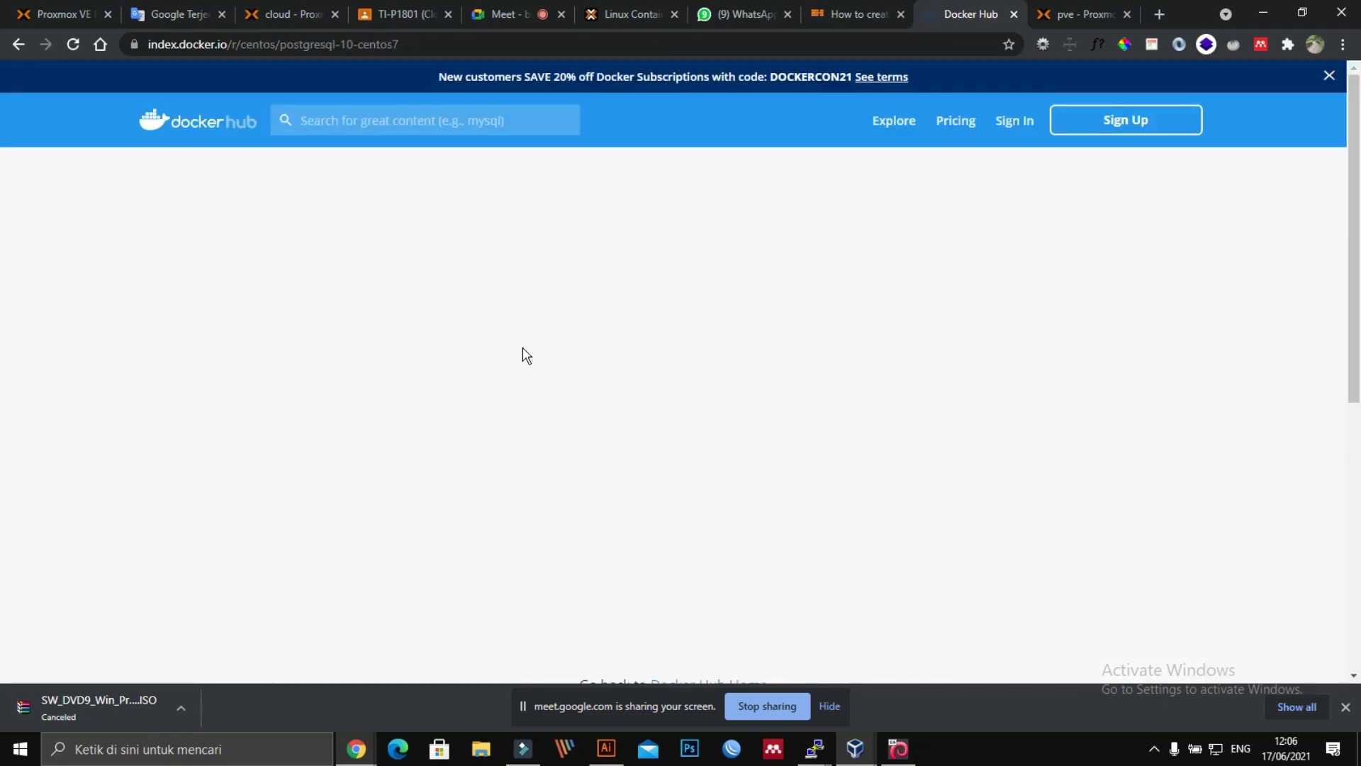
{"action": "left_click", "coordinate": [25, 42]}
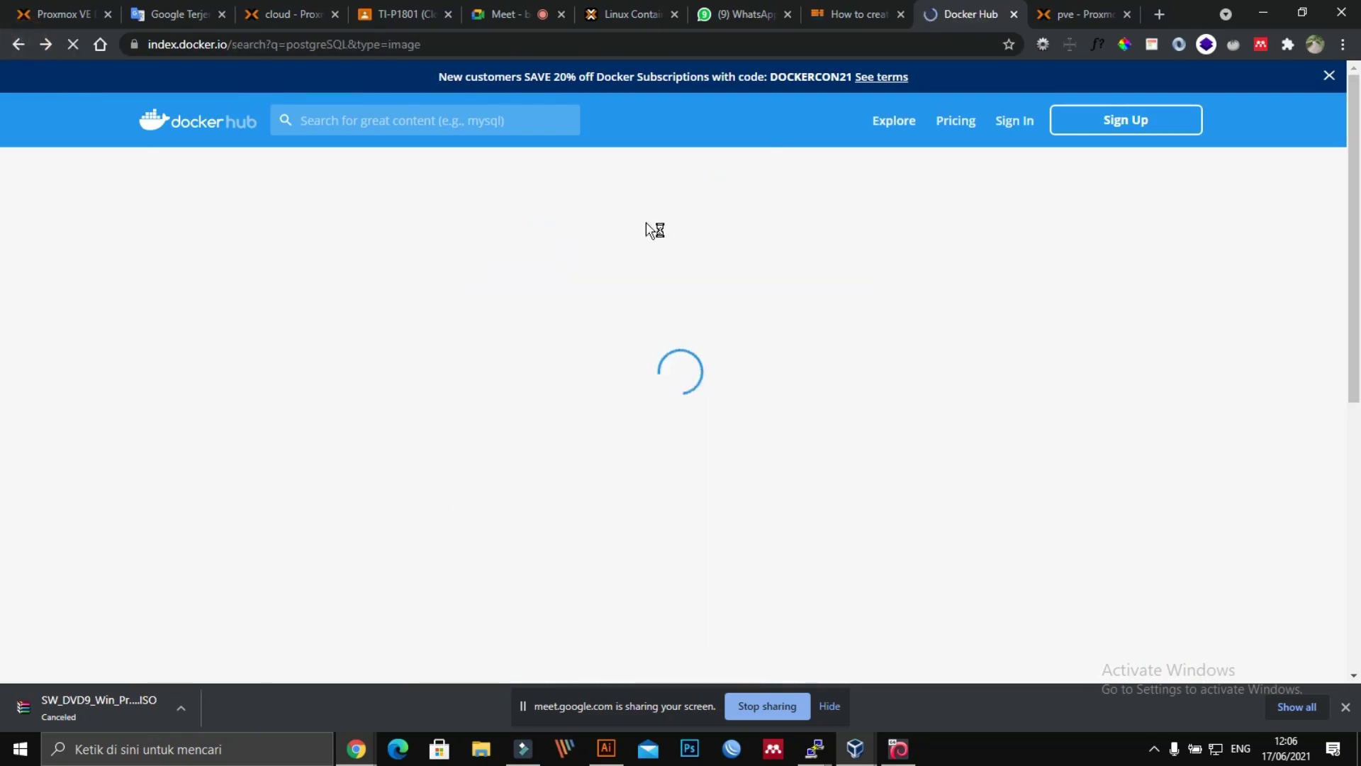
{"action": "scroll", "coordinate": [789, 364], "scroll_direction": "up", "scroll_amount": 20}
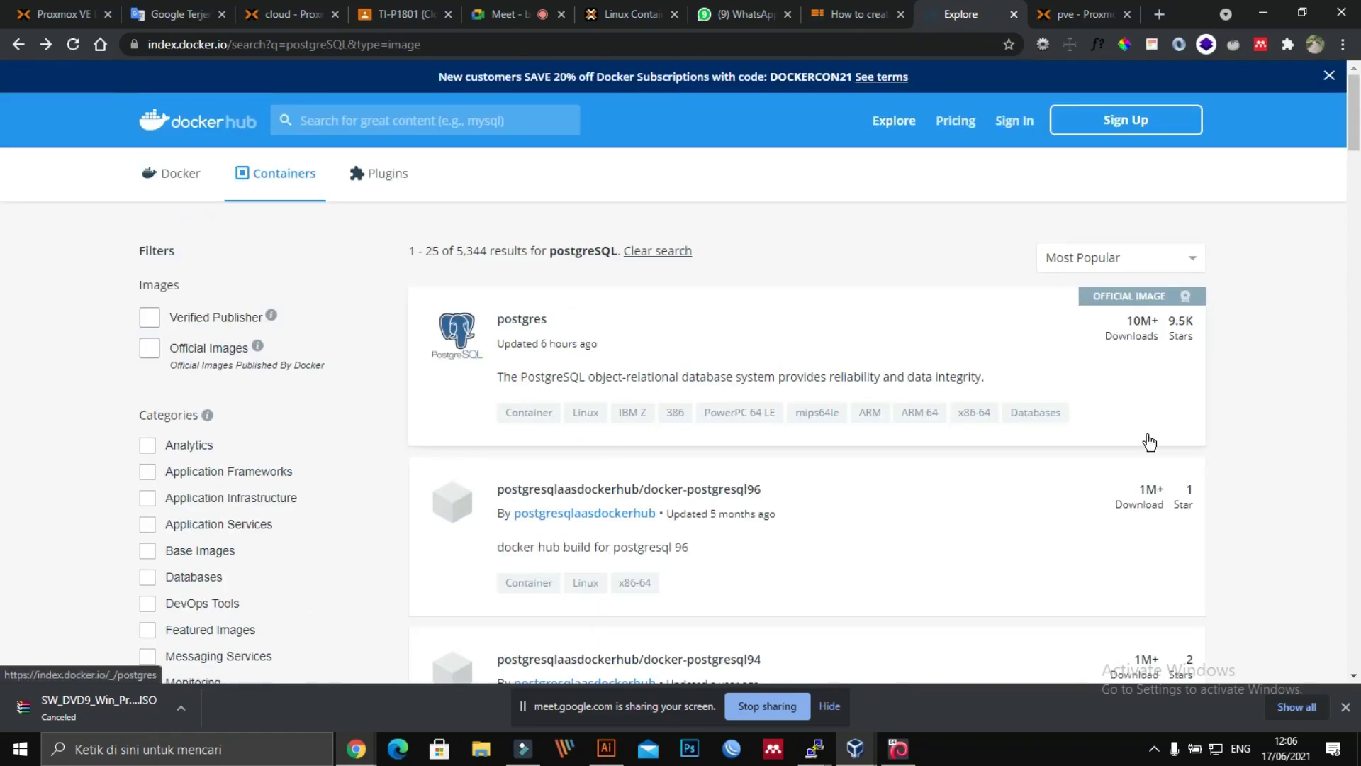
{"action": "scroll", "coordinate": [1145, 436], "scroll_direction": "down", "scroll_amount": 2}
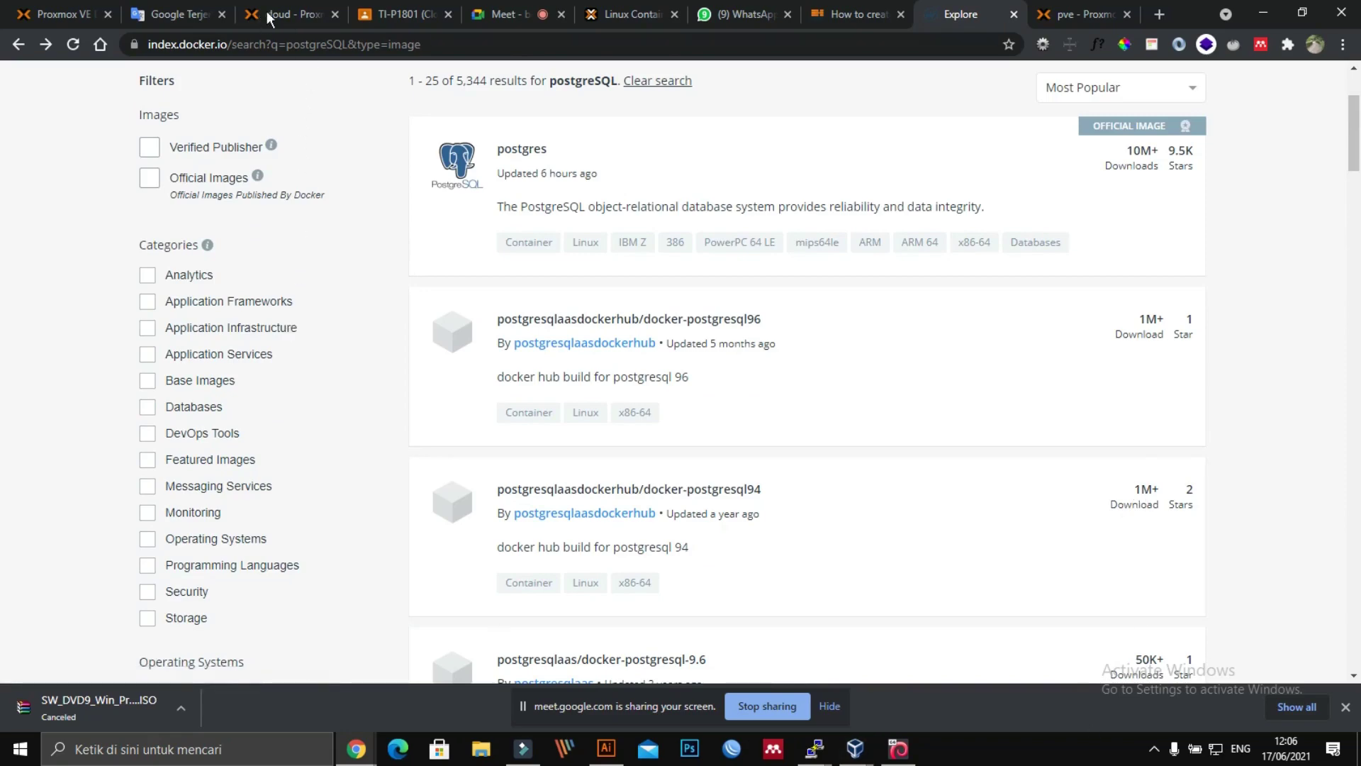
{"action": "left_click", "coordinate": [864, 15]}
{"action": "left_click", "coordinate": [958, 15]}
{"action": "left_click", "coordinate": [1118, 15]}
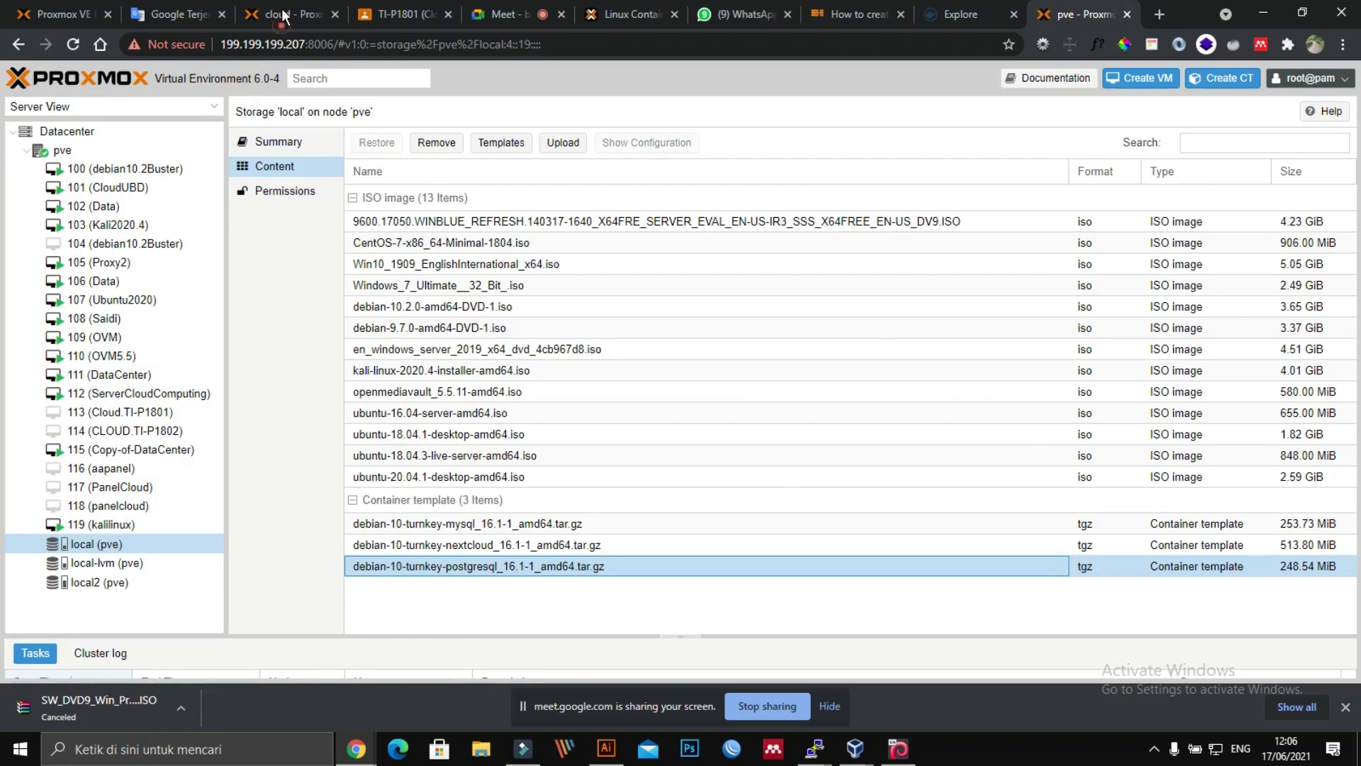
Step: On the cloud node, bring up local storage's downloadable template list and begin searching it
{"action": "left_click", "coordinate": [283, 15]}
{"action": "left_click", "coordinate": [84, 185]}
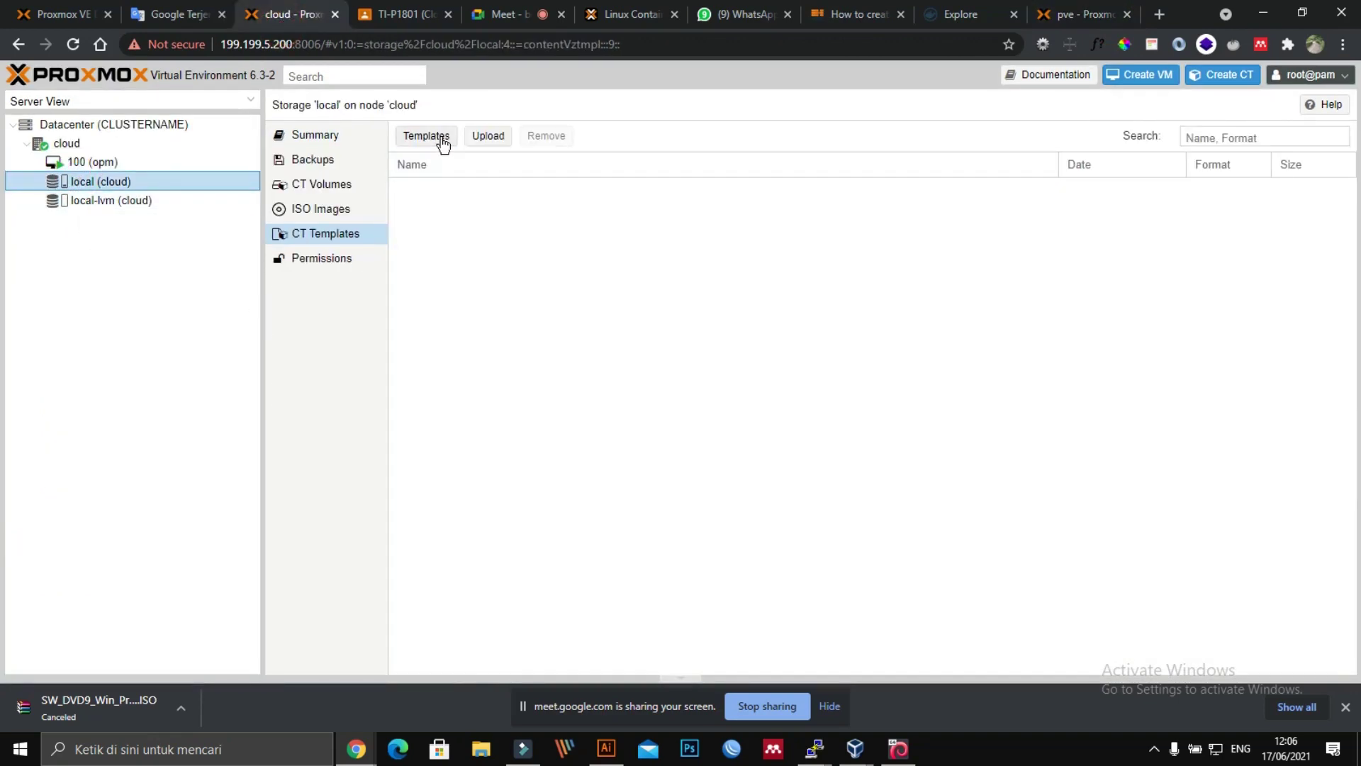
{"action": "left_click", "coordinate": [439, 138]}
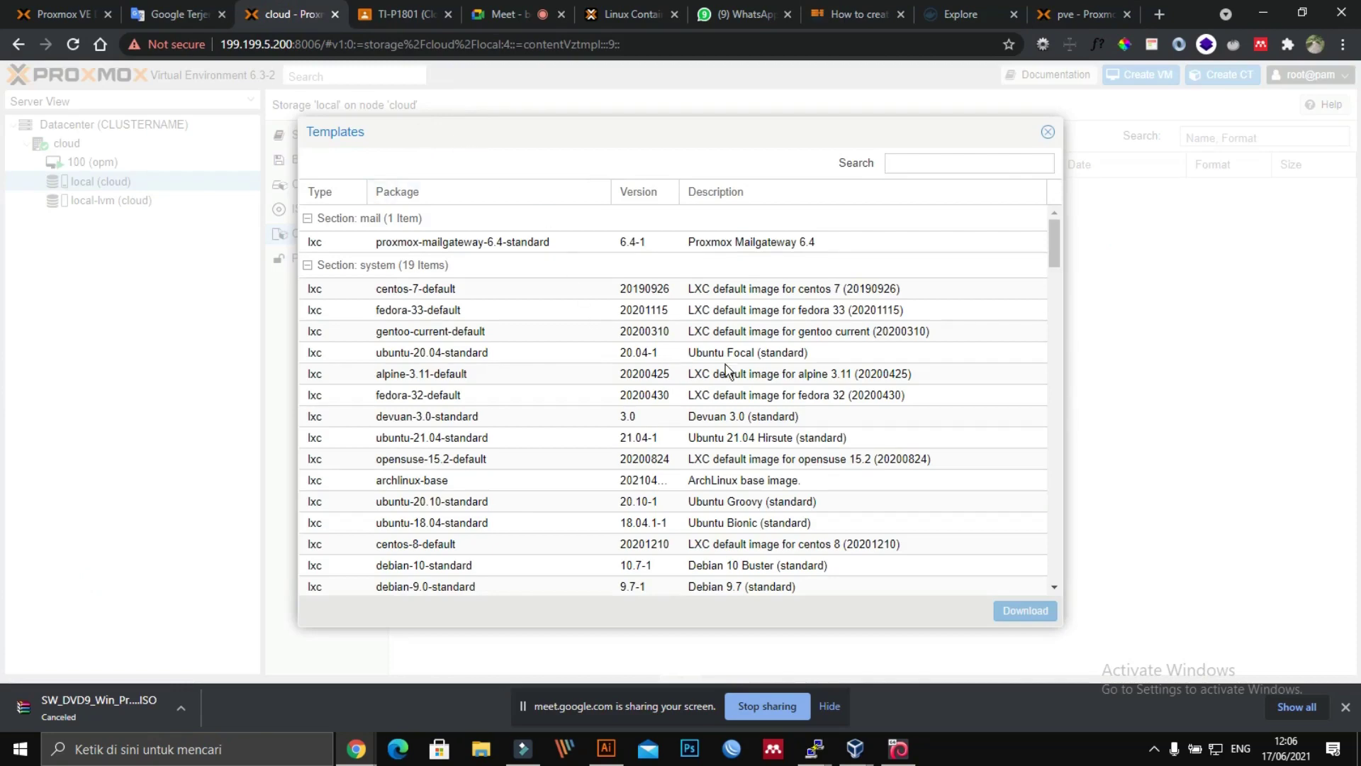
{"action": "scroll", "coordinate": [871, 362], "scroll_direction": "down", "scroll_amount": 20}
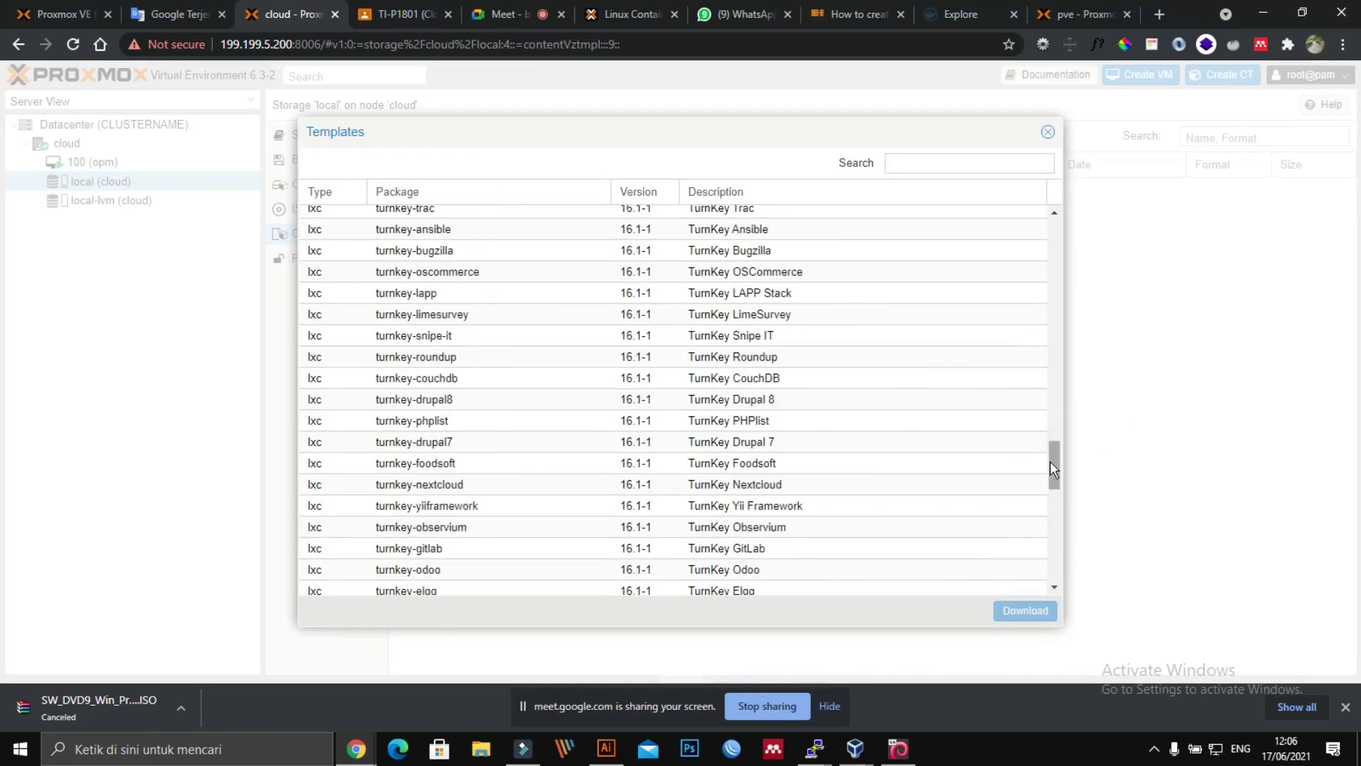
{"action": "left_click_drag", "start_coordinate": [1051, 461], "coordinate": [1061, 593]}
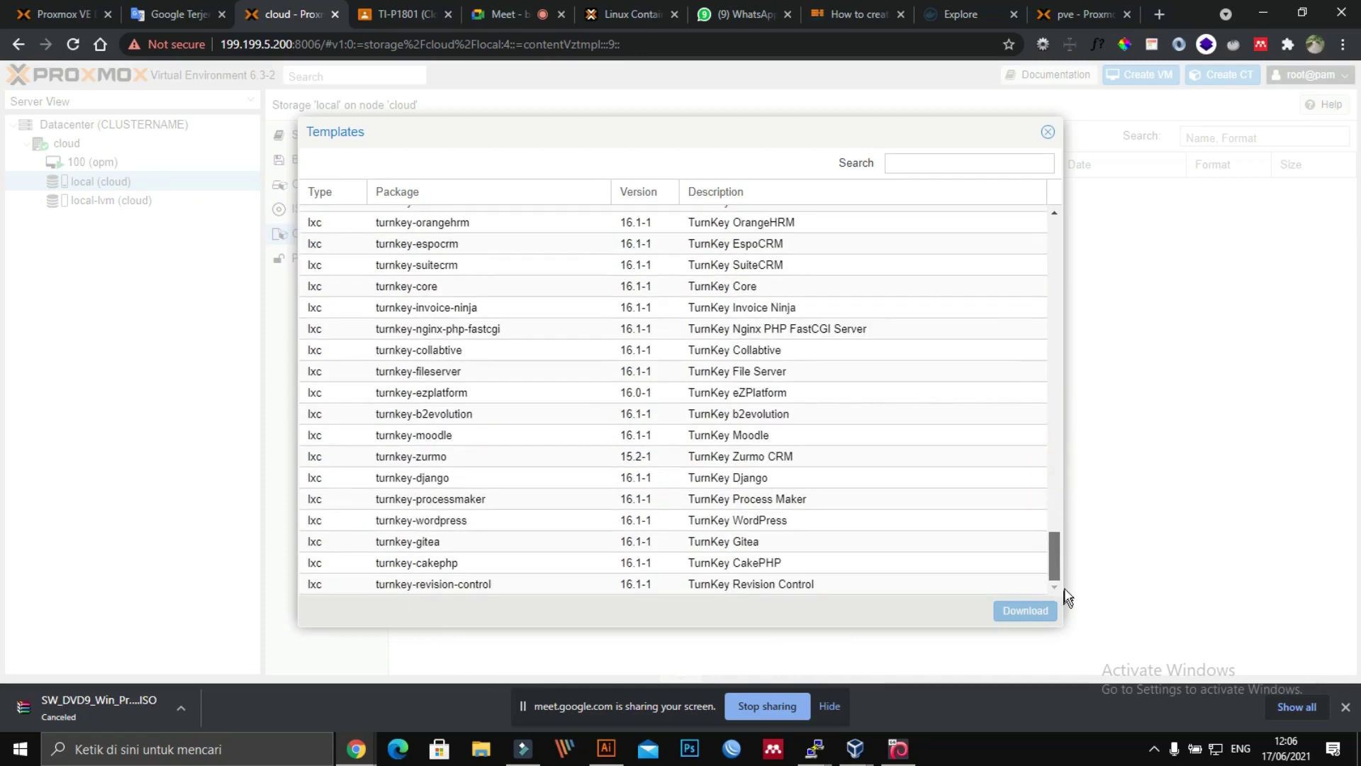
{"action": "scroll", "coordinate": [1056, 439], "scroll_direction": "up", "scroll_amount": 5}
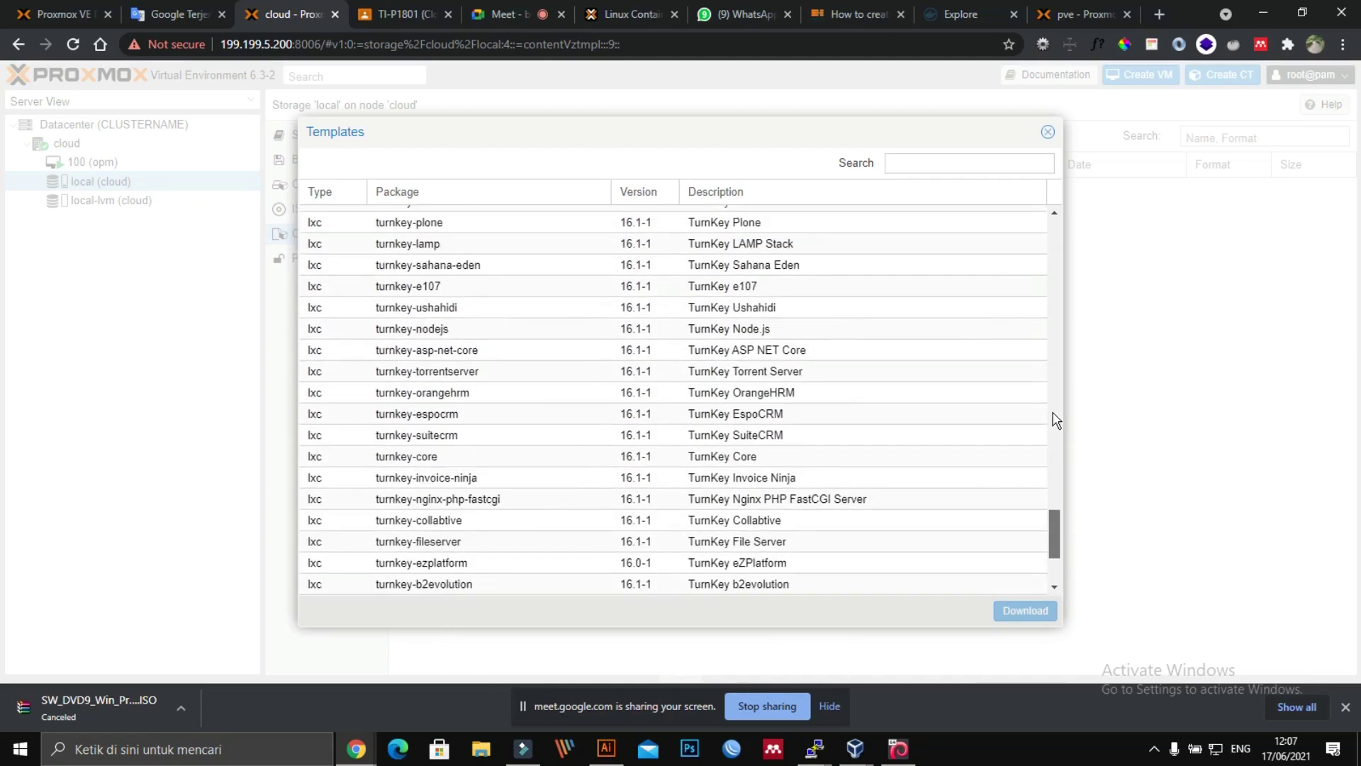
{"action": "scroll", "coordinate": [1047, 280], "scroll_direction": "up", "scroll_amount": 10}
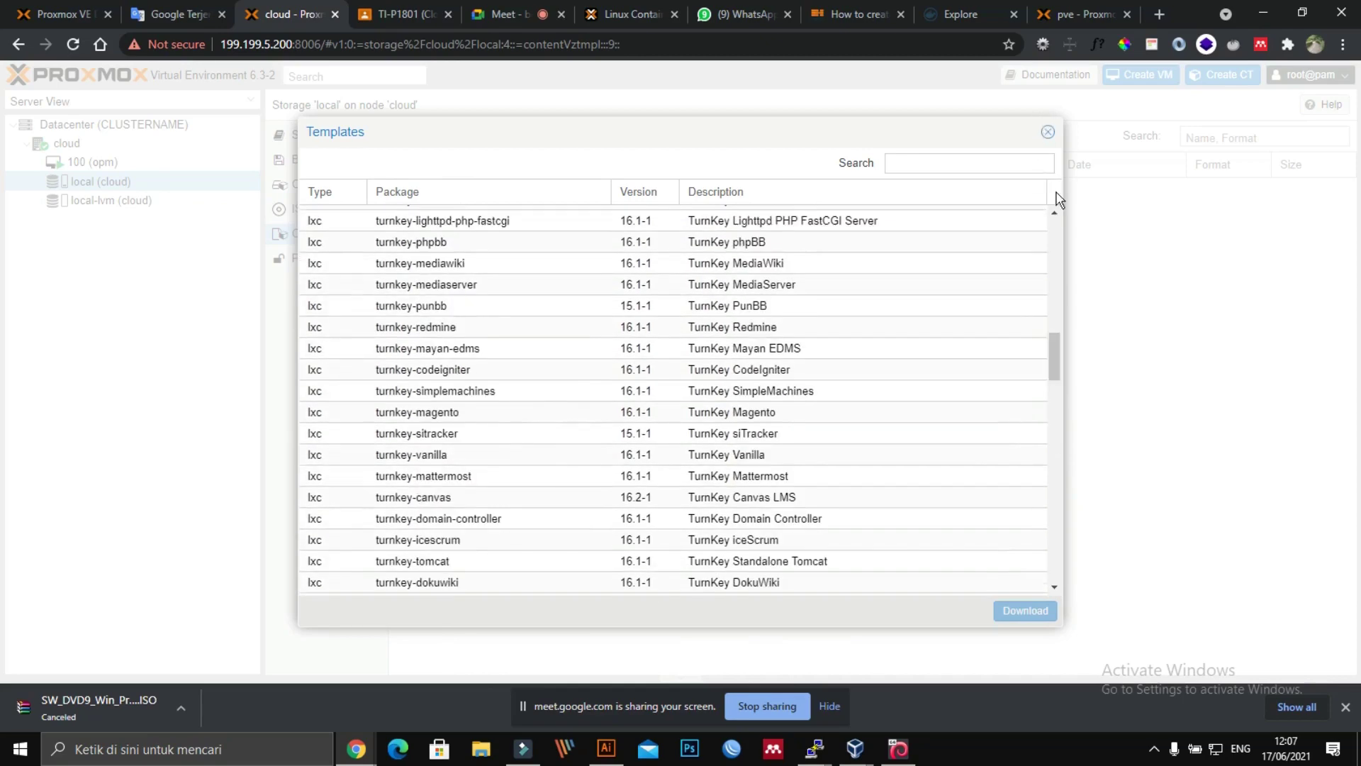
{"action": "left_click_drag", "start_coordinate": [1063, 353], "coordinate": [1043, 352]}
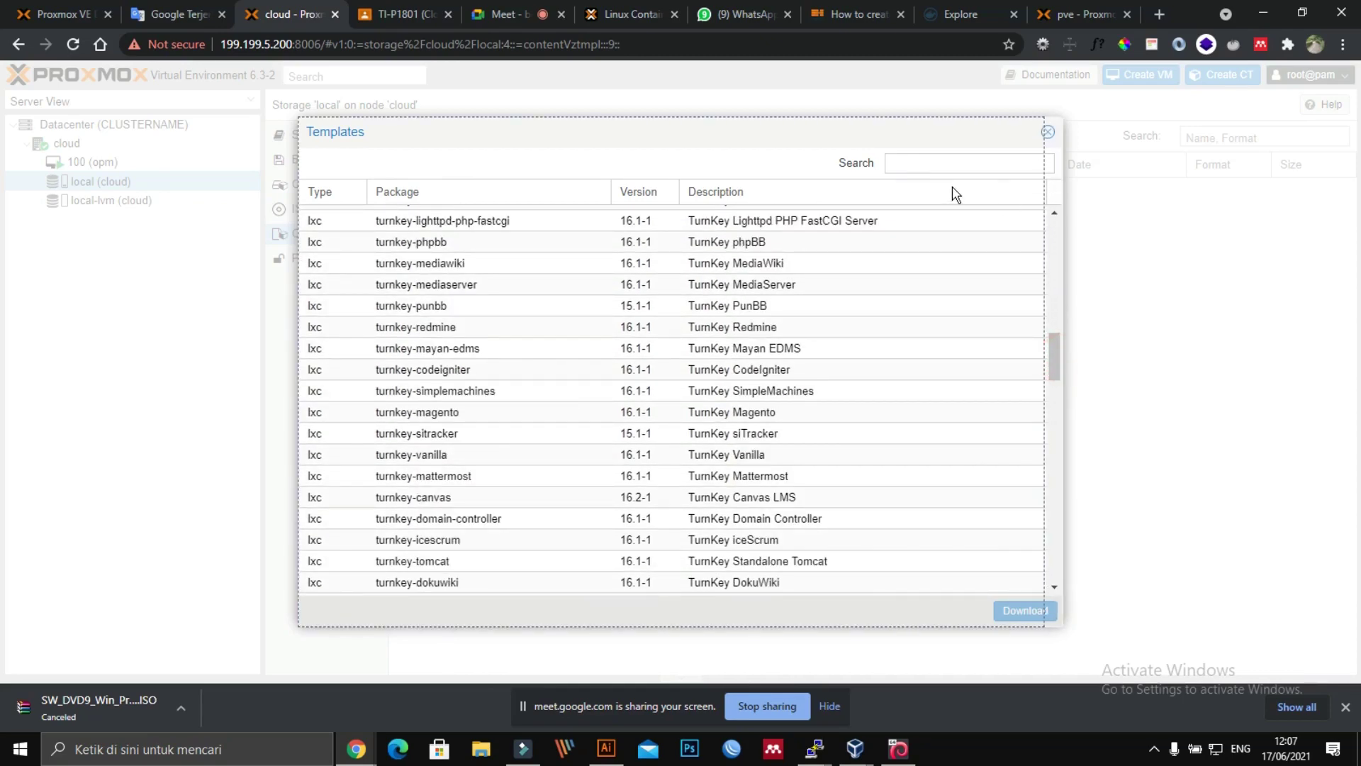
{"action": "left_click", "coordinate": [910, 159]}
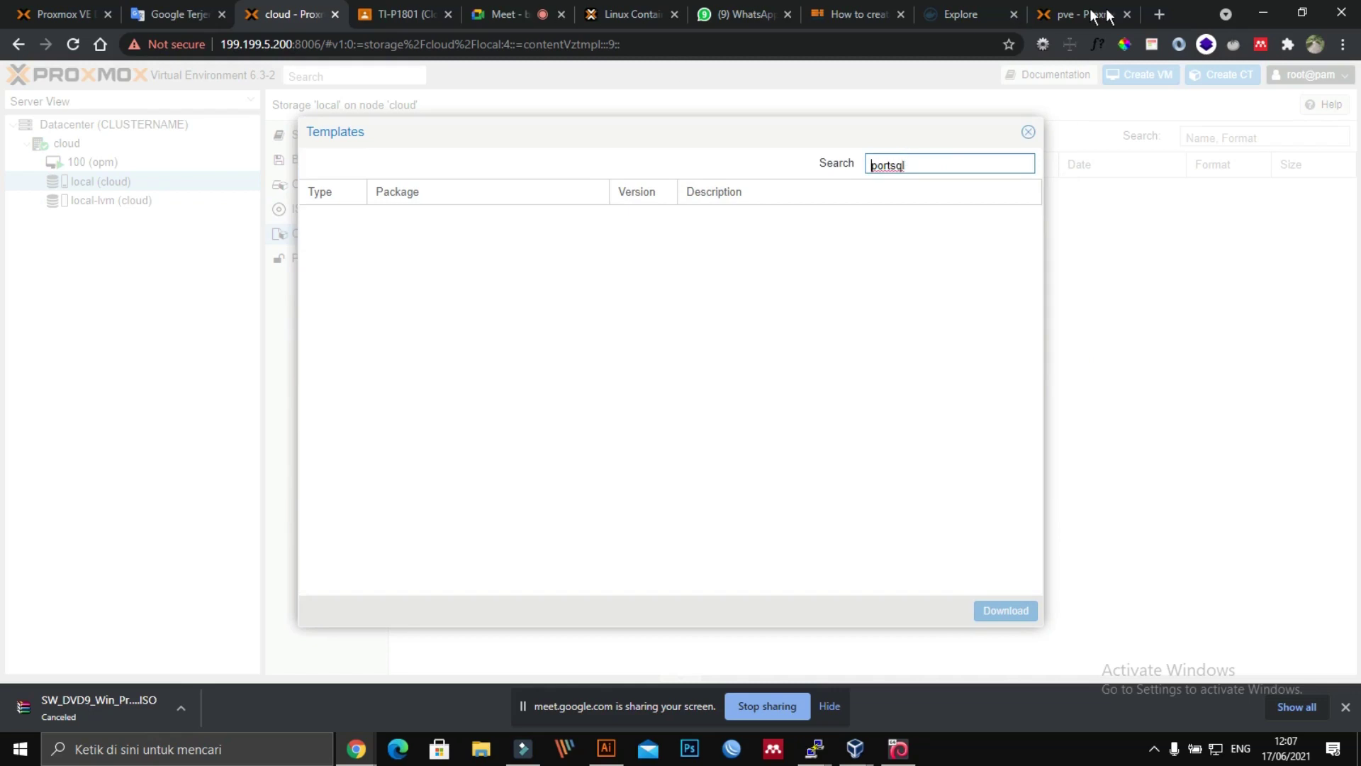
Step: Review the Docker Hub postgreSQL results and the guide, ending on pve's local storage content
{"action": "left_click", "coordinate": [1025, 16]}
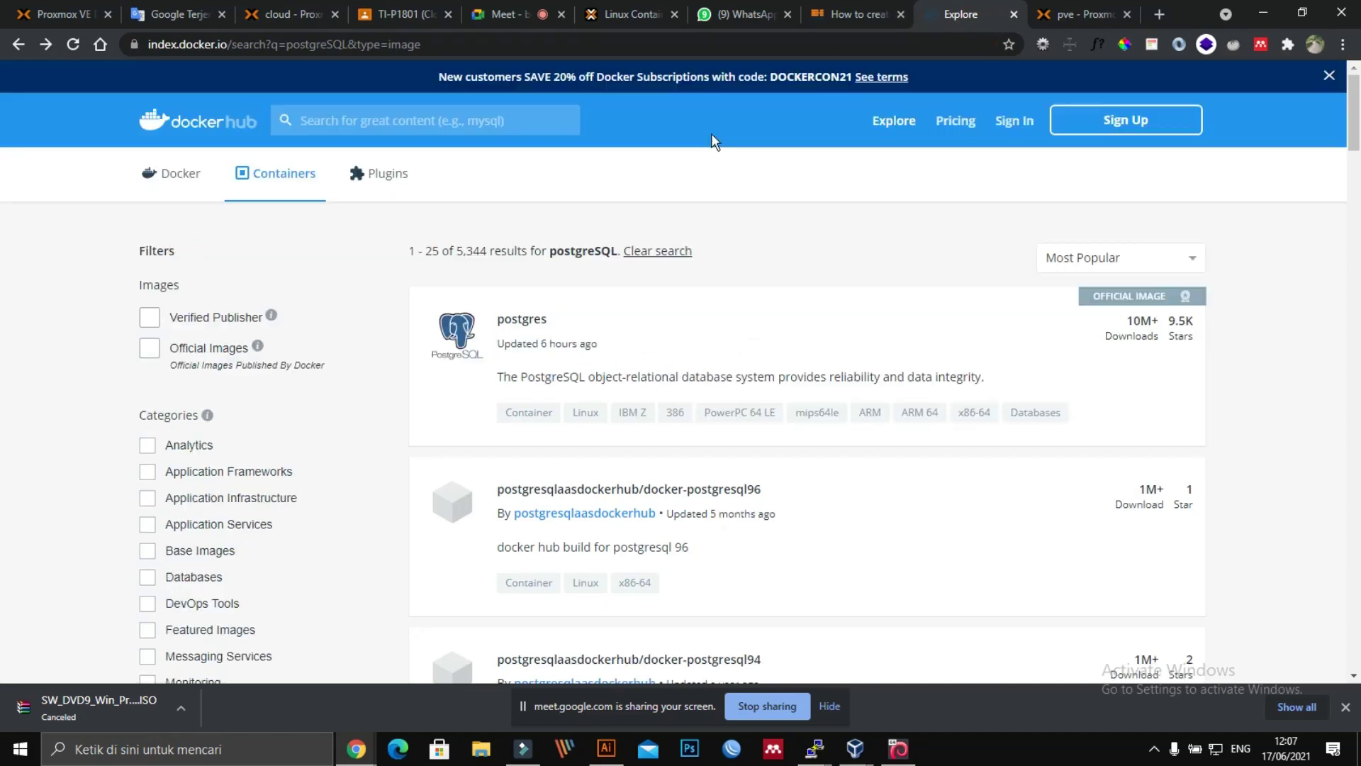
{"action": "mouse_move", "coordinate": [547, 254]}
{"action": "left_mouse_down"}
{"action": "mouse_move", "coordinate": [610, 261]}
{"action": "mouse_move", "coordinate": [559, 255]}
{"action": "left_mouse_up"}
{"action": "left_click", "coordinate": [610, 261]}
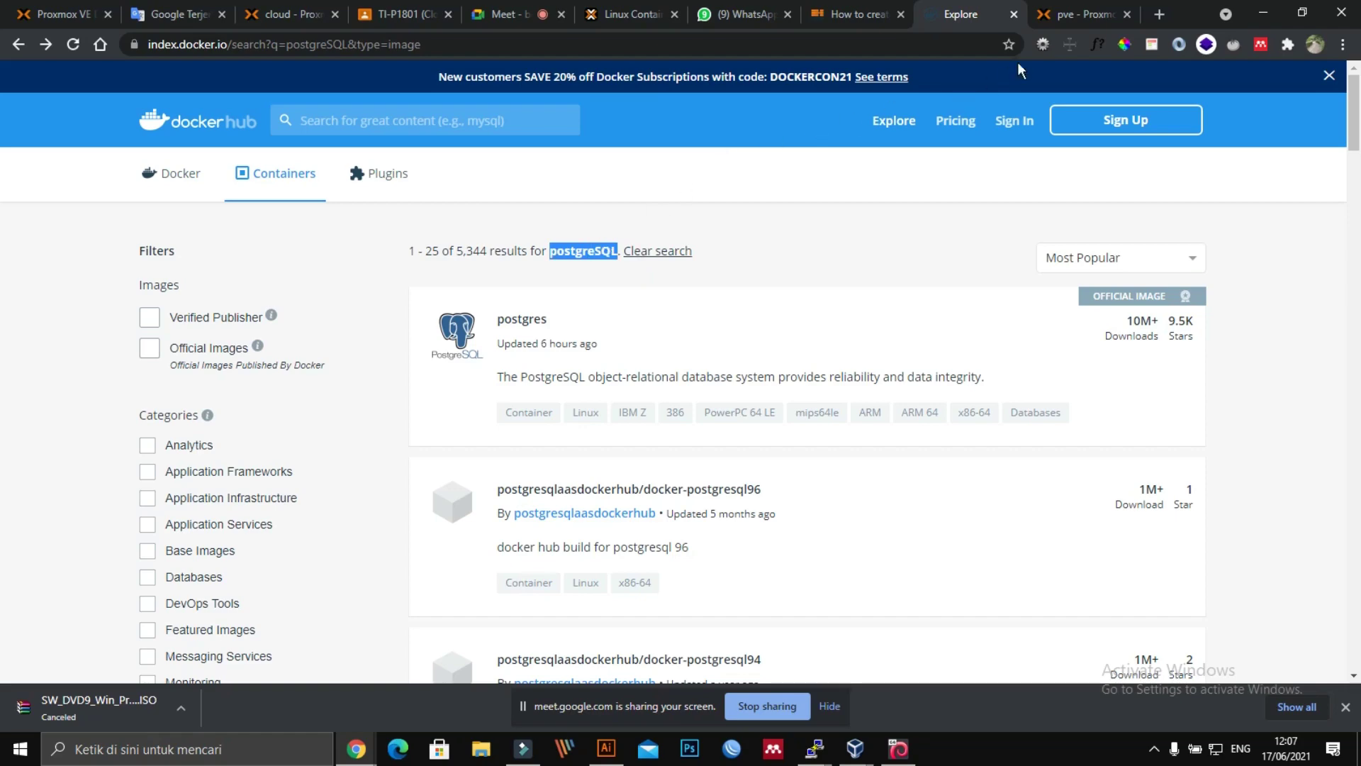
{"action": "left_click", "coordinate": [1060, 14]}
{"action": "left_click", "coordinate": [826, 16]}
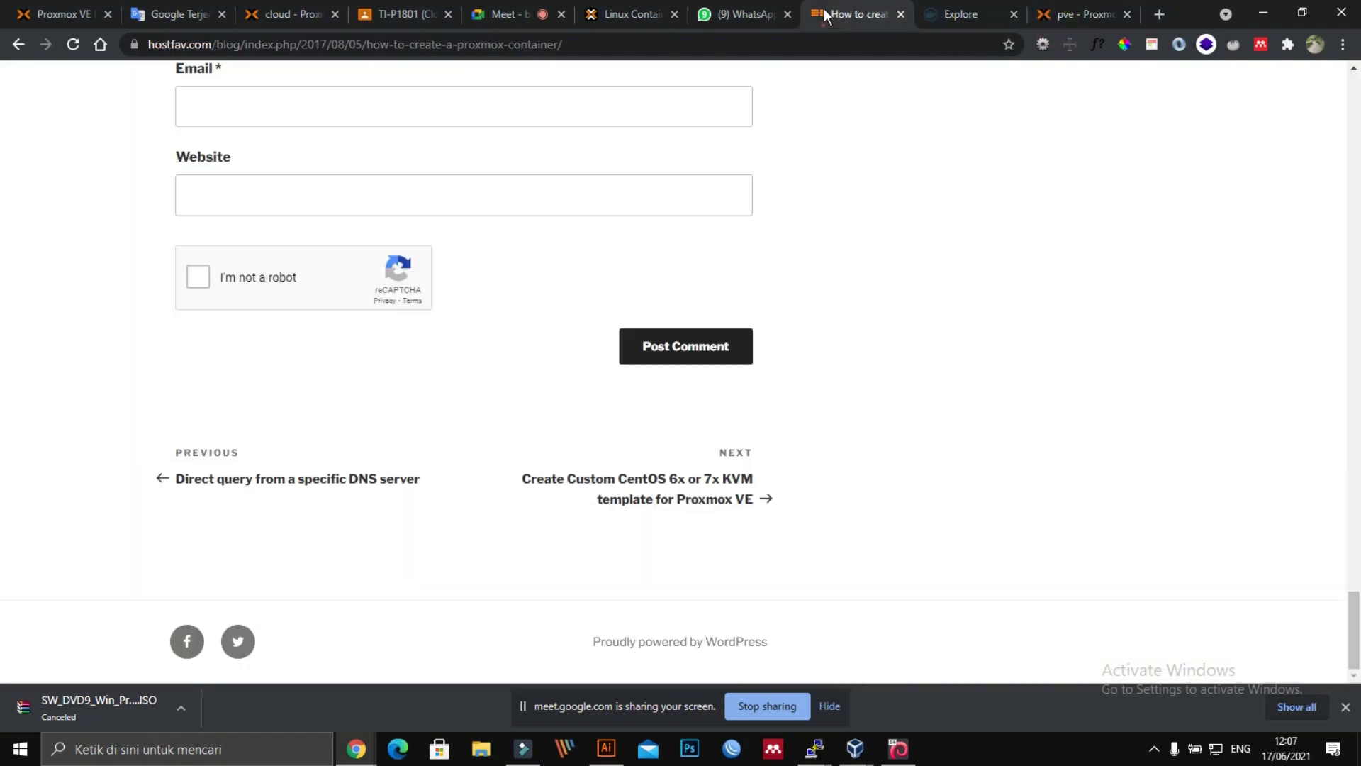
{"action": "left_click", "coordinate": [981, 17]}
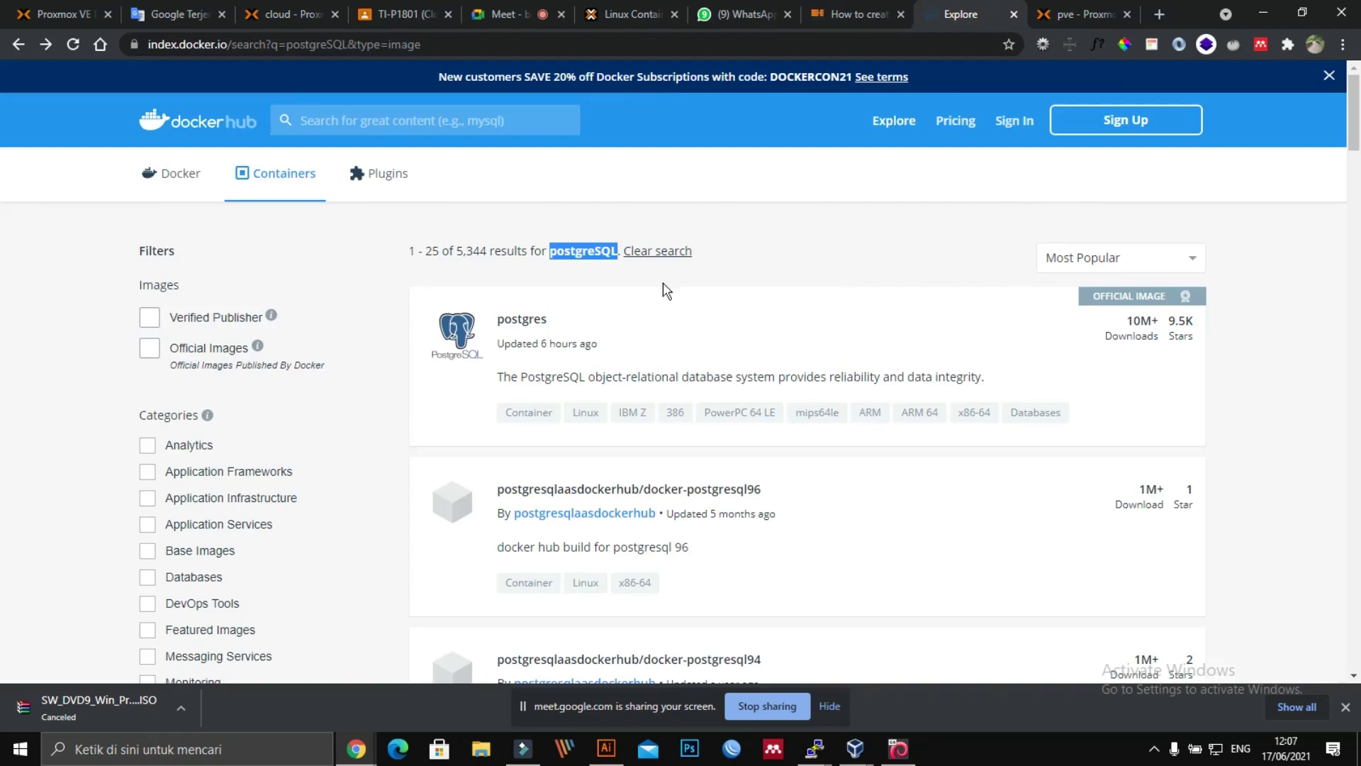
{"action": "left_click", "coordinate": [1091, 10]}
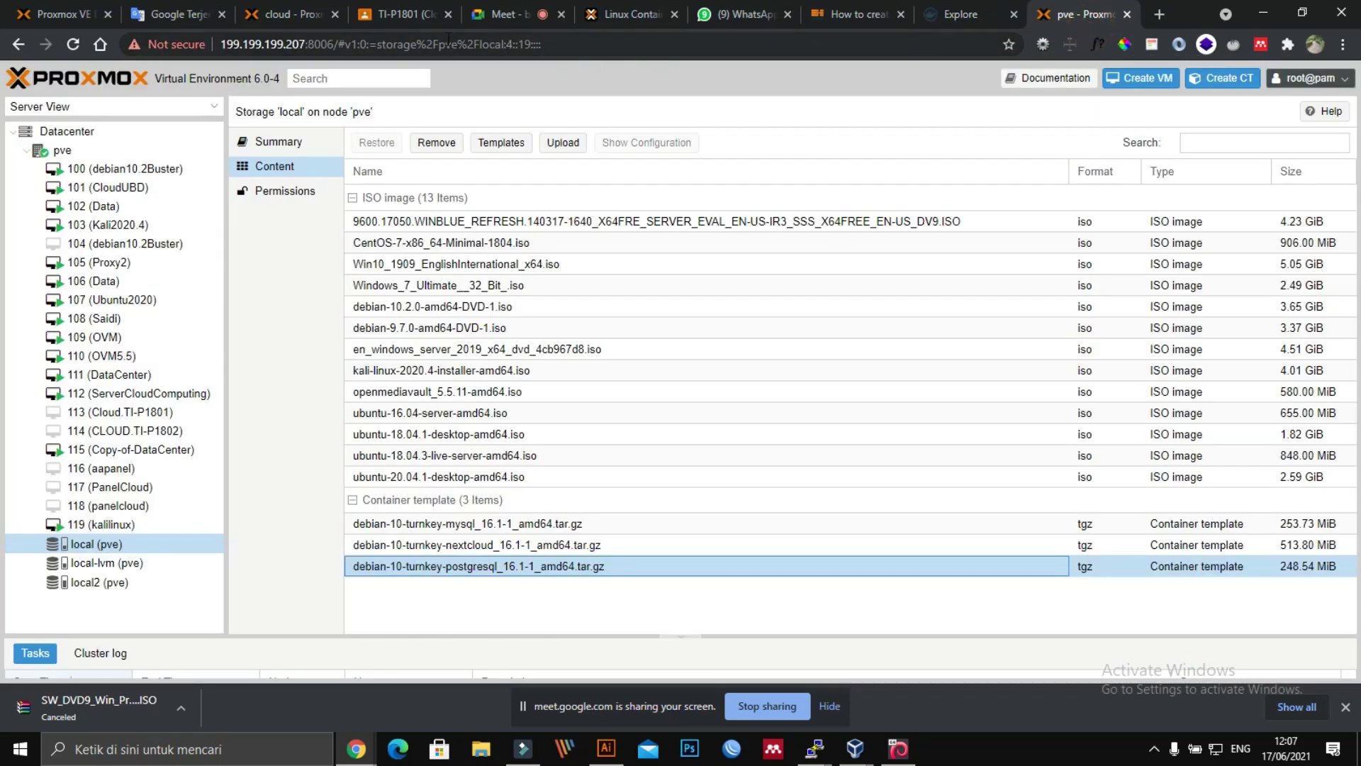
Step: Search the cloud templates for postgreSQL, download turnkey-postgresql, and check the task's status and output
{"action": "left_click", "coordinate": [291, 16]}
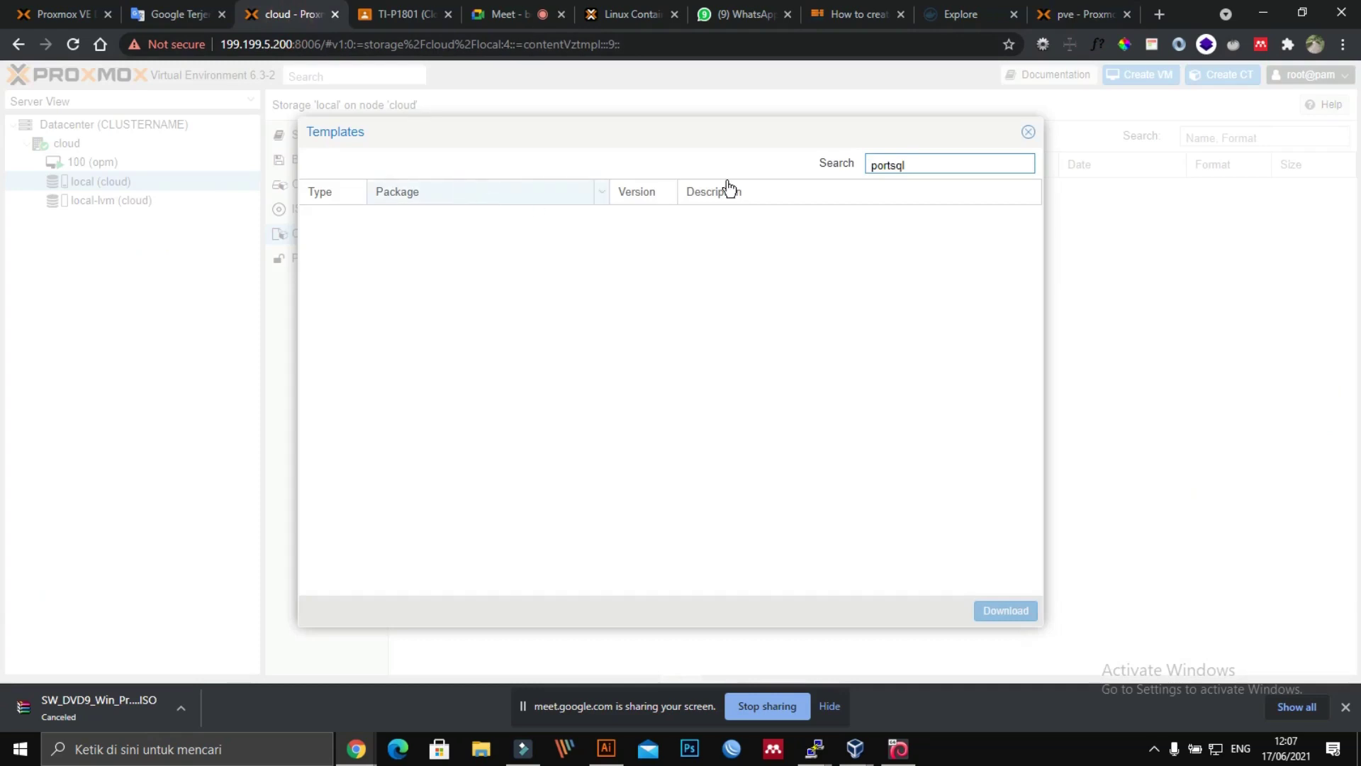
{"action": "double_click", "coordinate": [954, 166]}
{"action": "type", "text": "postgreSQL"}
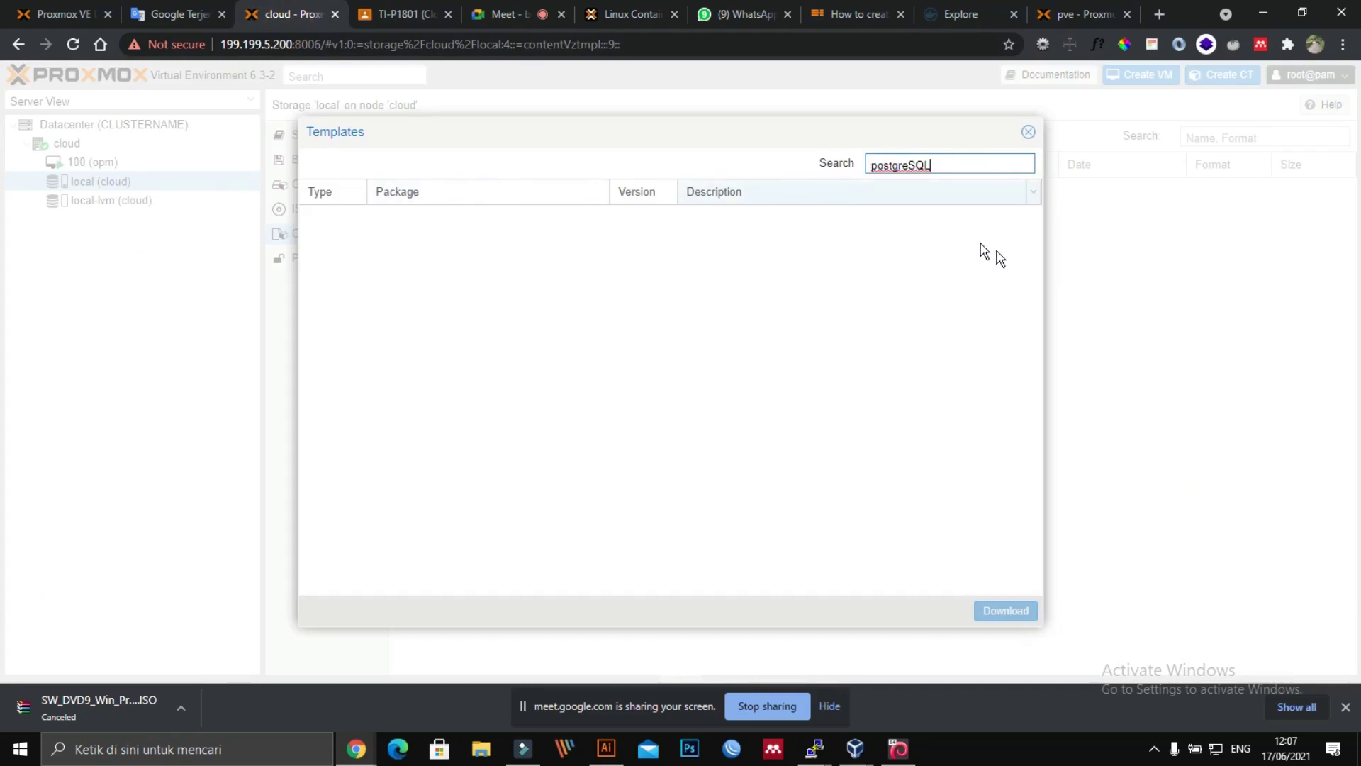
{"action": "left_click", "coordinate": [663, 244]}
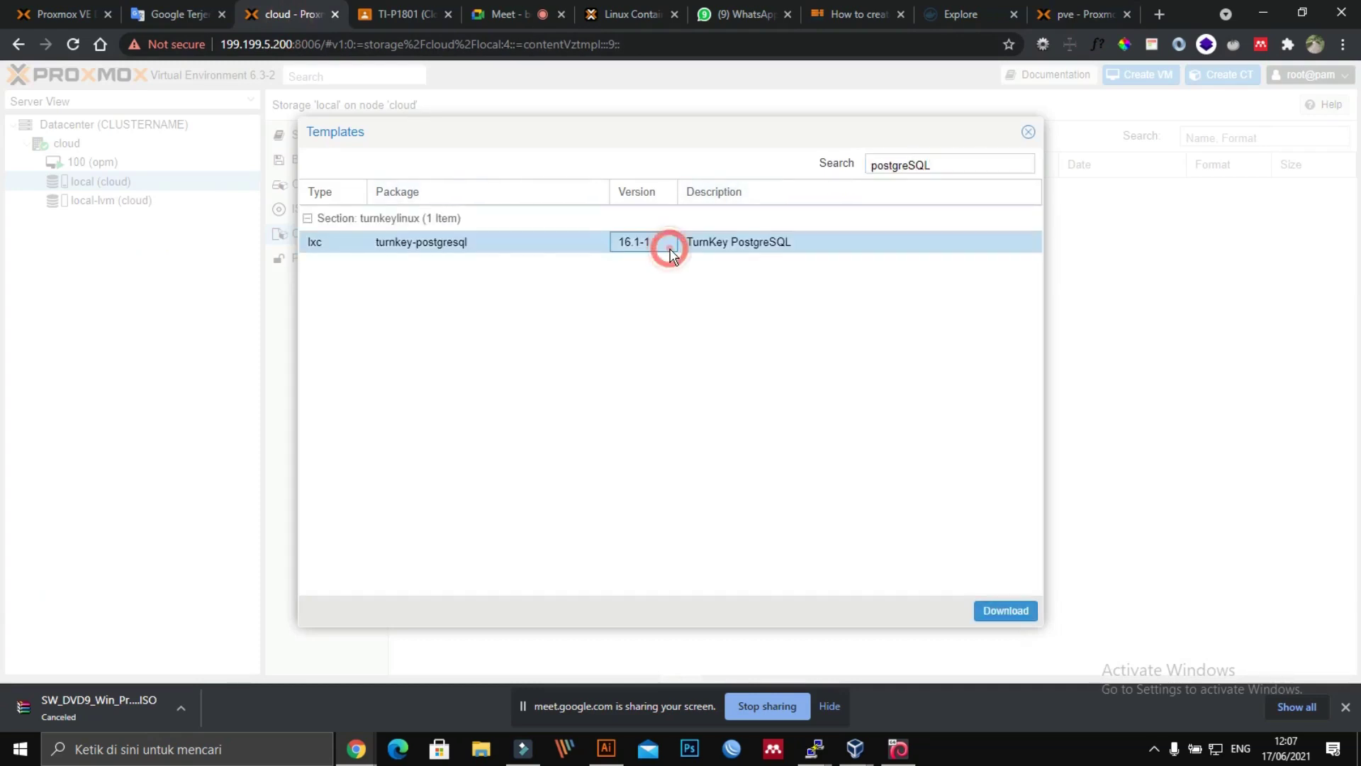
{"action": "left_click", "coordinate": [1007, 611]}
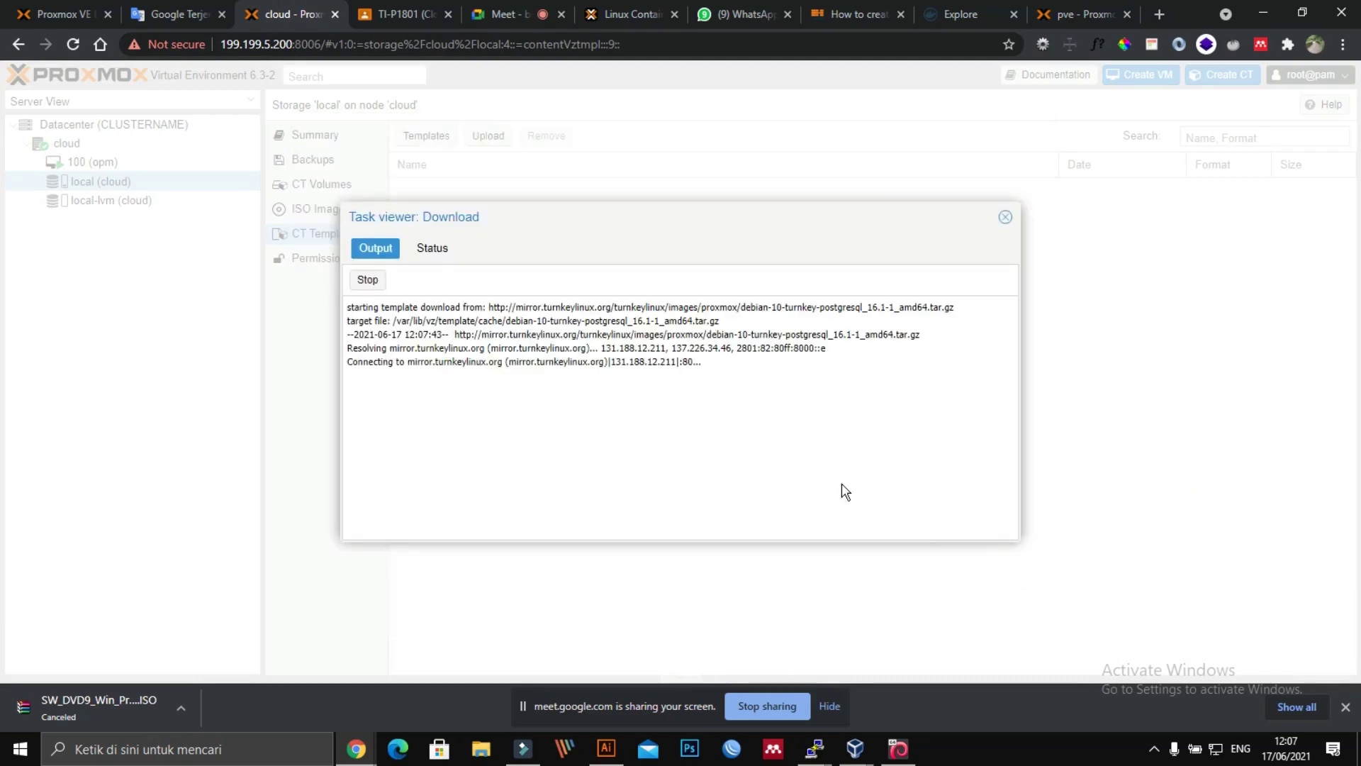
{"action": "left_click_drag", "start_coordinate": [488, 234], "coordinate": [637, 222]}
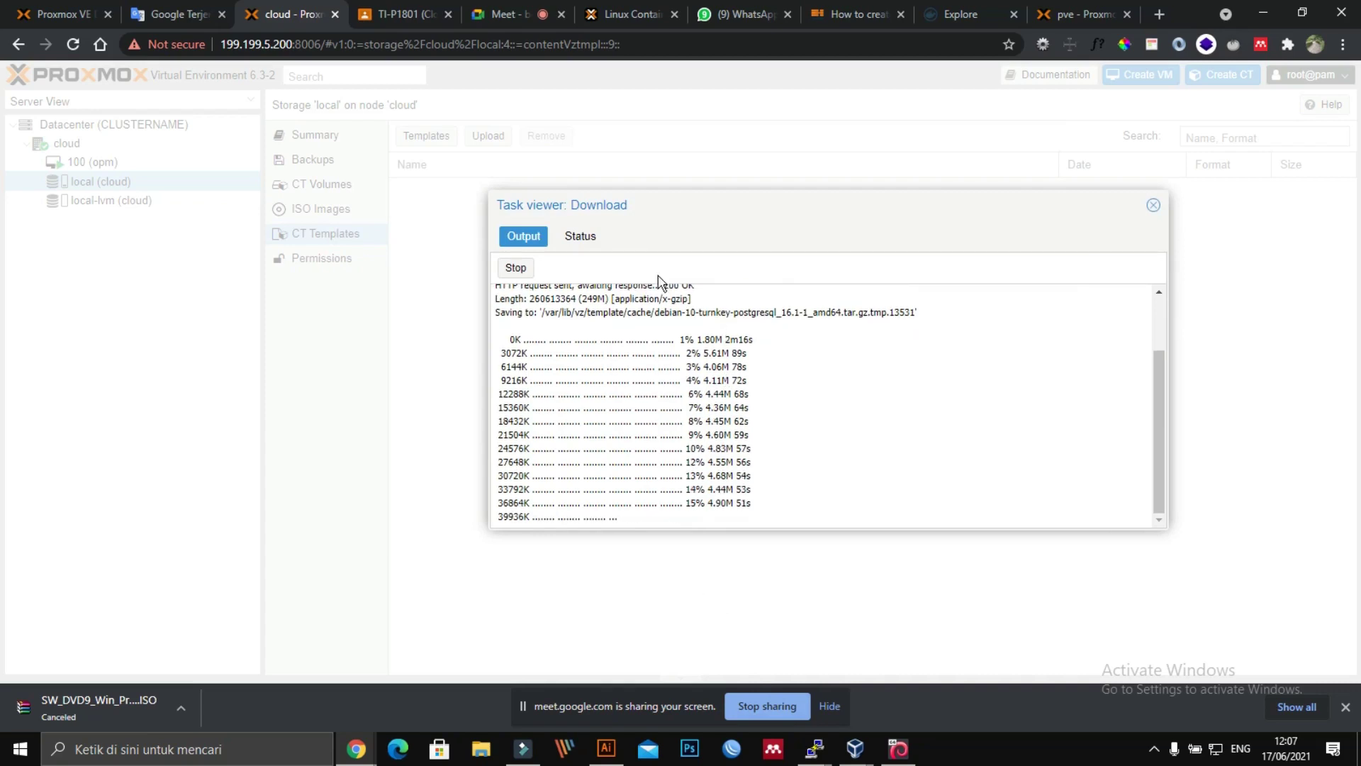
{"action": "left_click", "coordinate": [580, 236]}
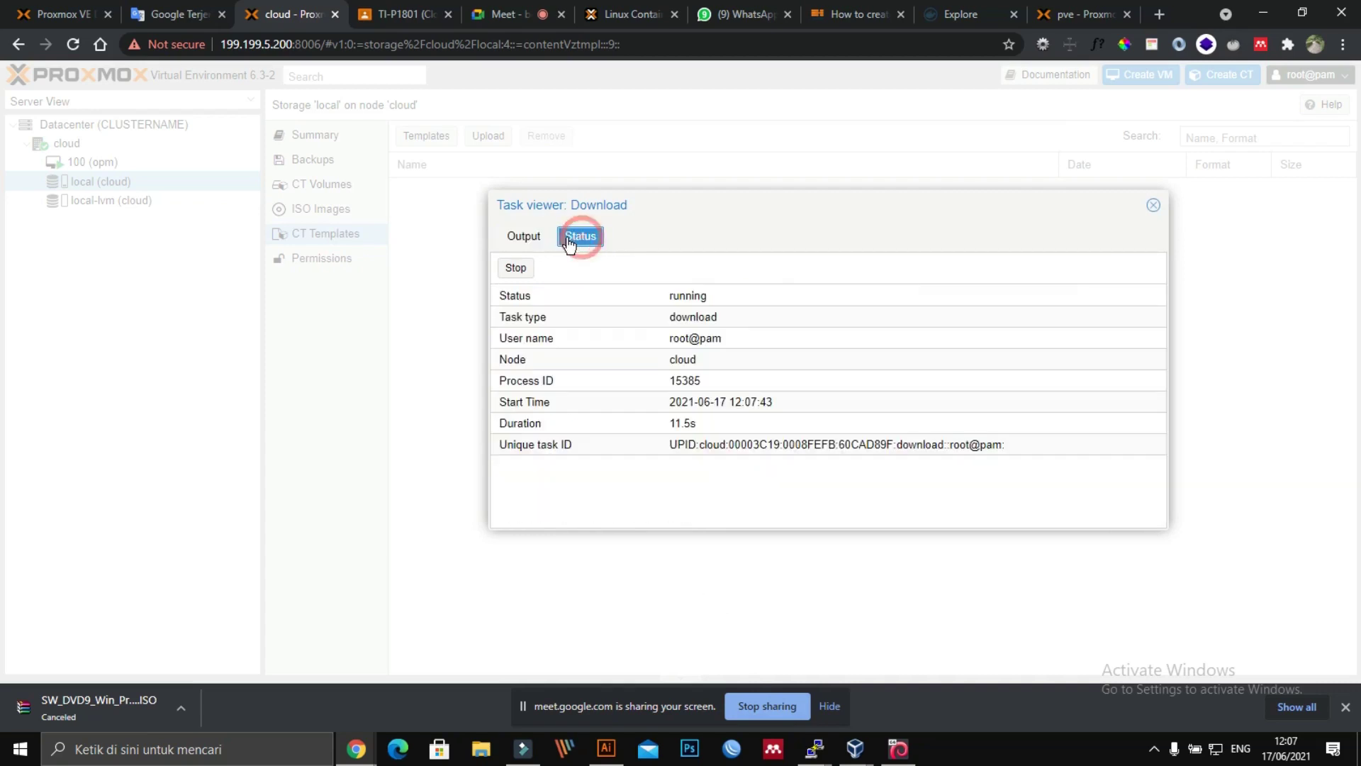
{"action": "left_click", "coordinate": [525, 237]}
Step: Bring the kalilinux noVNC console forward and shift it right to check installer progress
{"action": "mouse_move", "coordinate": [355, 757]}
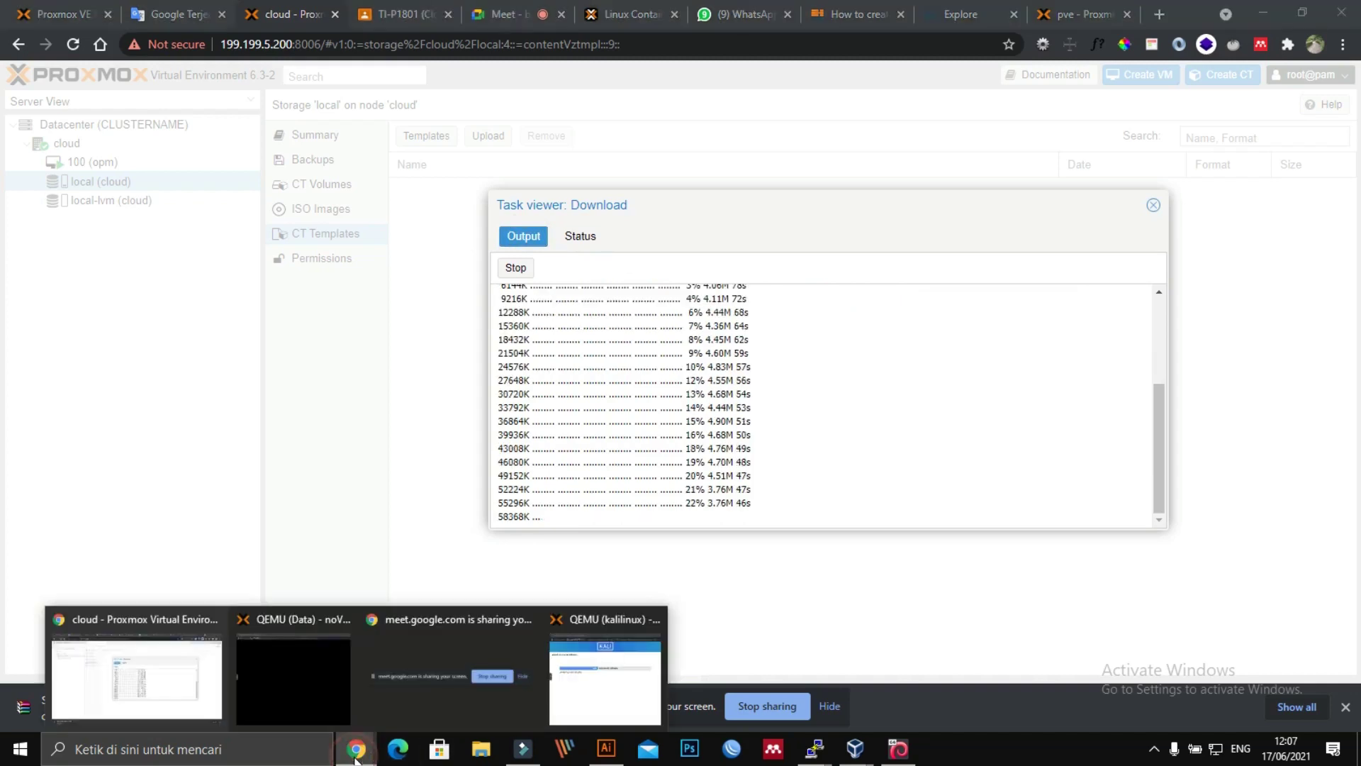
{"action": "left_click", "coordinate": [604, 684]}
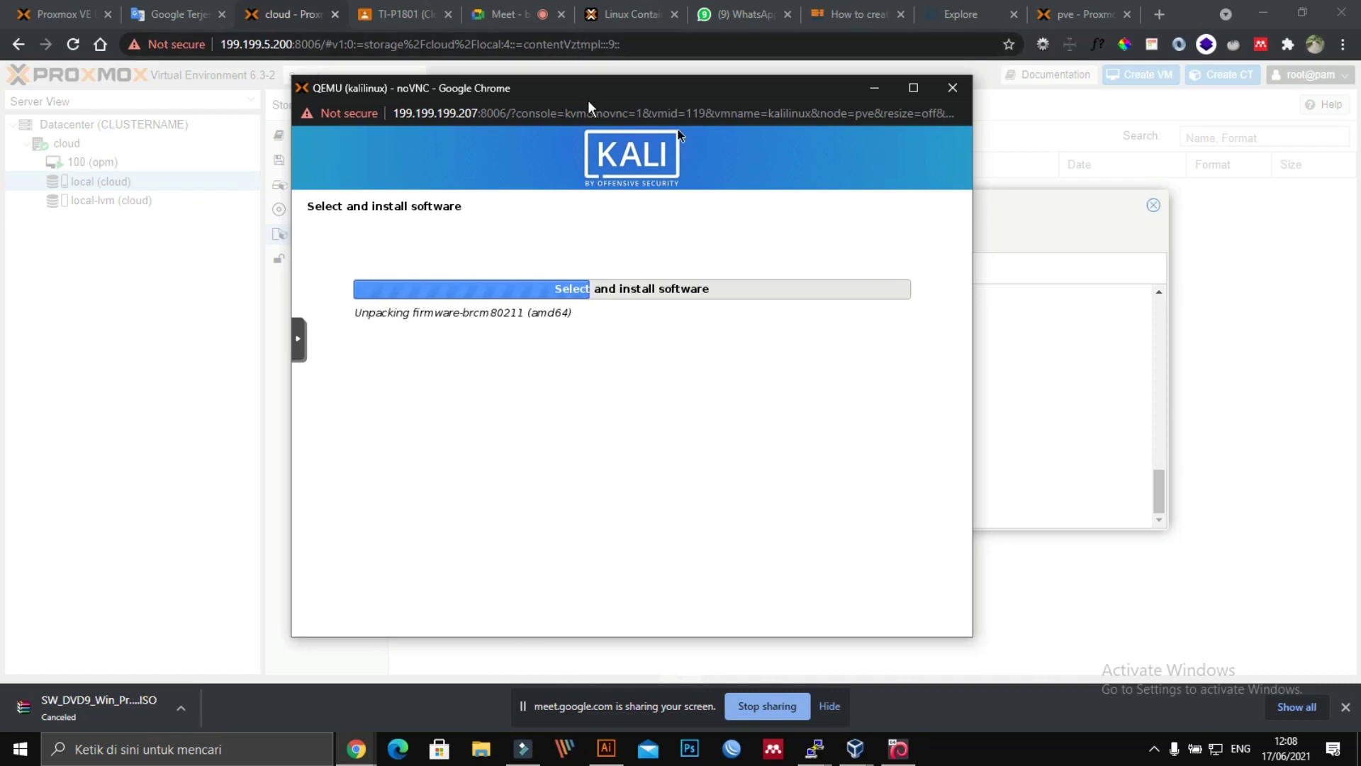
{"action": "left_click_drag", "start_coordinate": [590, 95], "coordinate": [663, 96]}
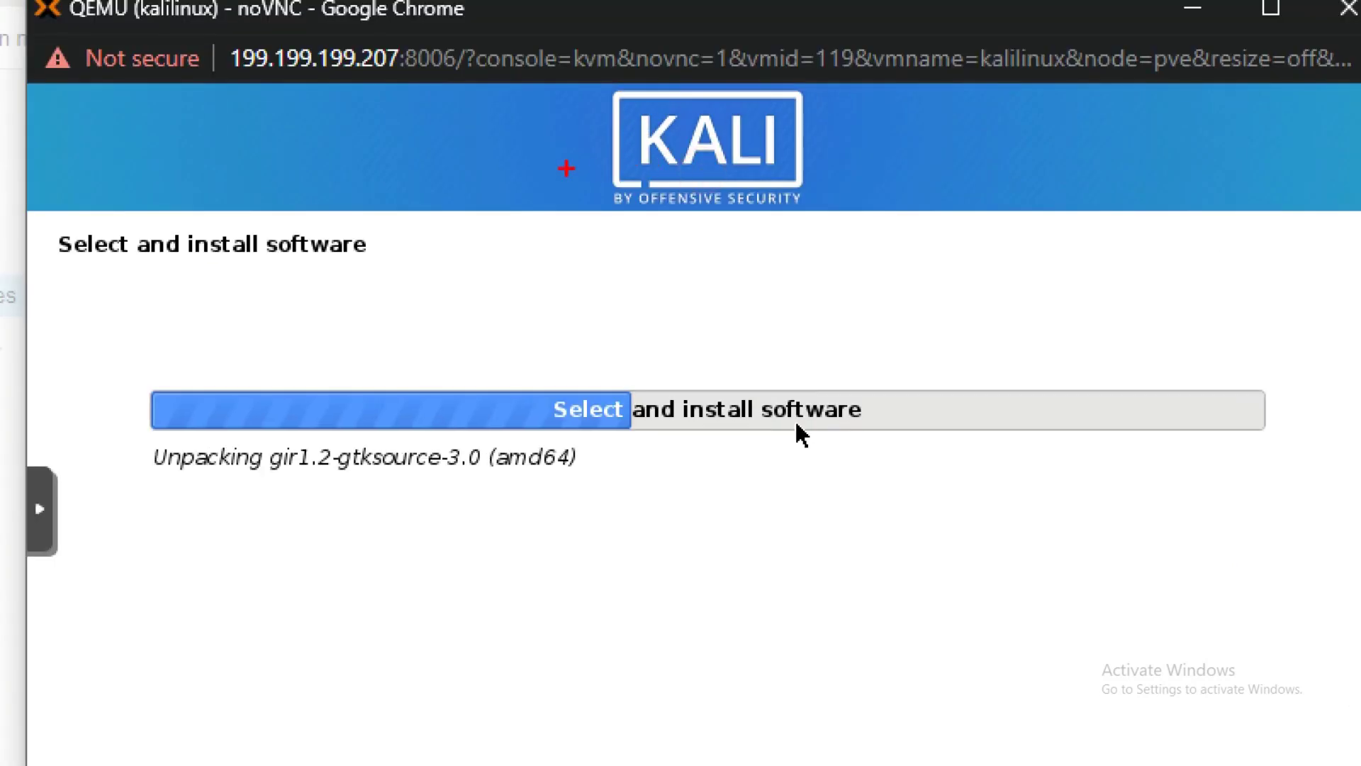
{"action": "mouse_move", "coordinate": [566, 169]}
{"action": "left_mouse_down"}
{"action": "mouse_move", "coordinate": [771, 165]}
{"action": "mouse_move", "coordinate": [873, 226]}
{"action": "mouse_move", "coordinate": [559, 190]}
{"action": "left_mouse_up"}
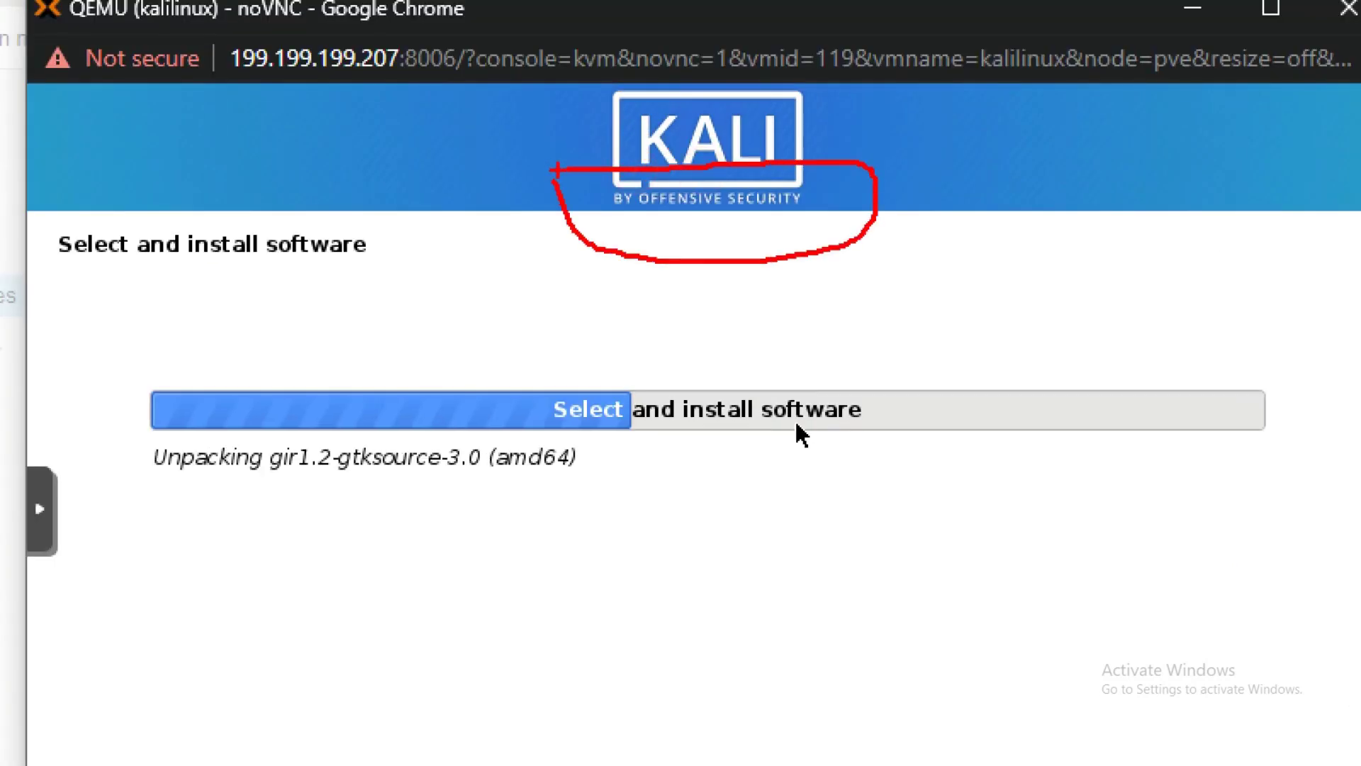
{"action": "key", "text": "Escape"}
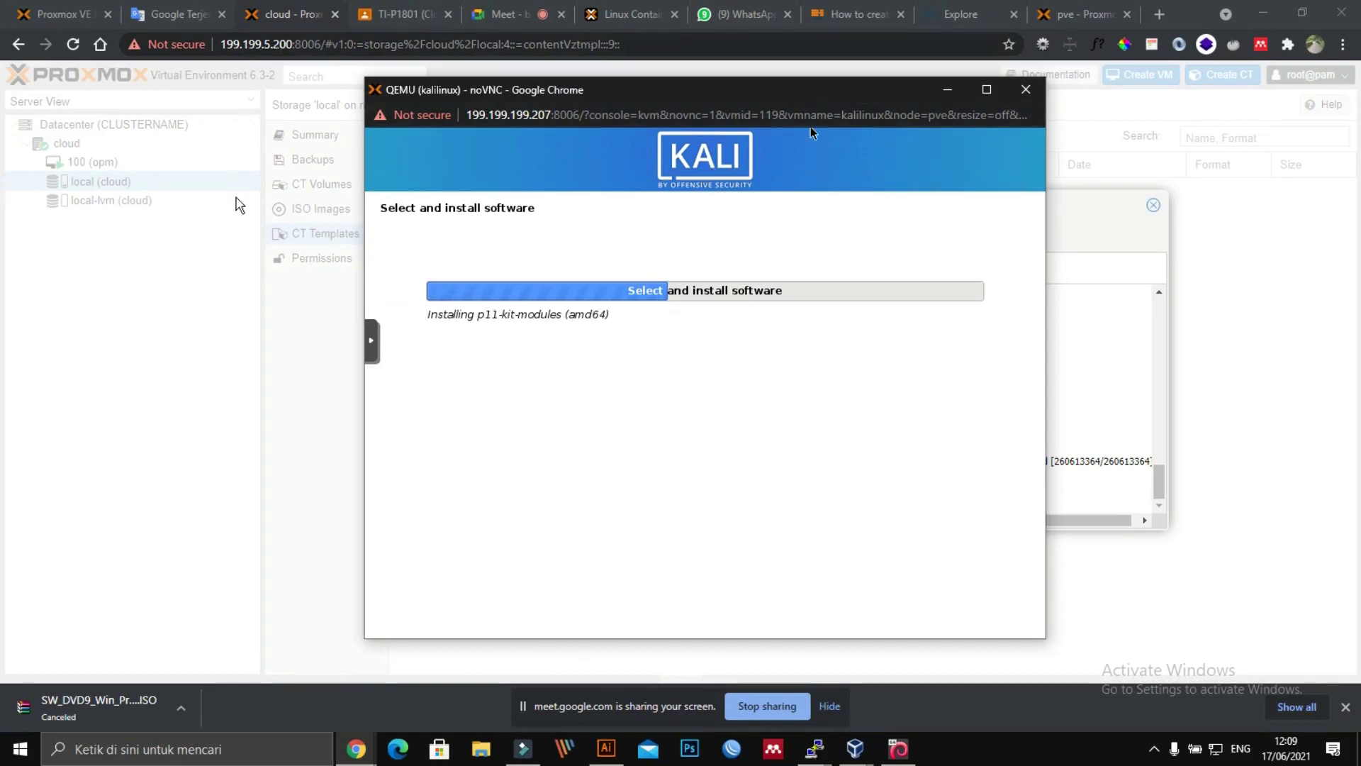
Step: Close the finished download log, then briefly open and close VM 100's console
{"action": "left_click", "coordinate": [178, 301]}
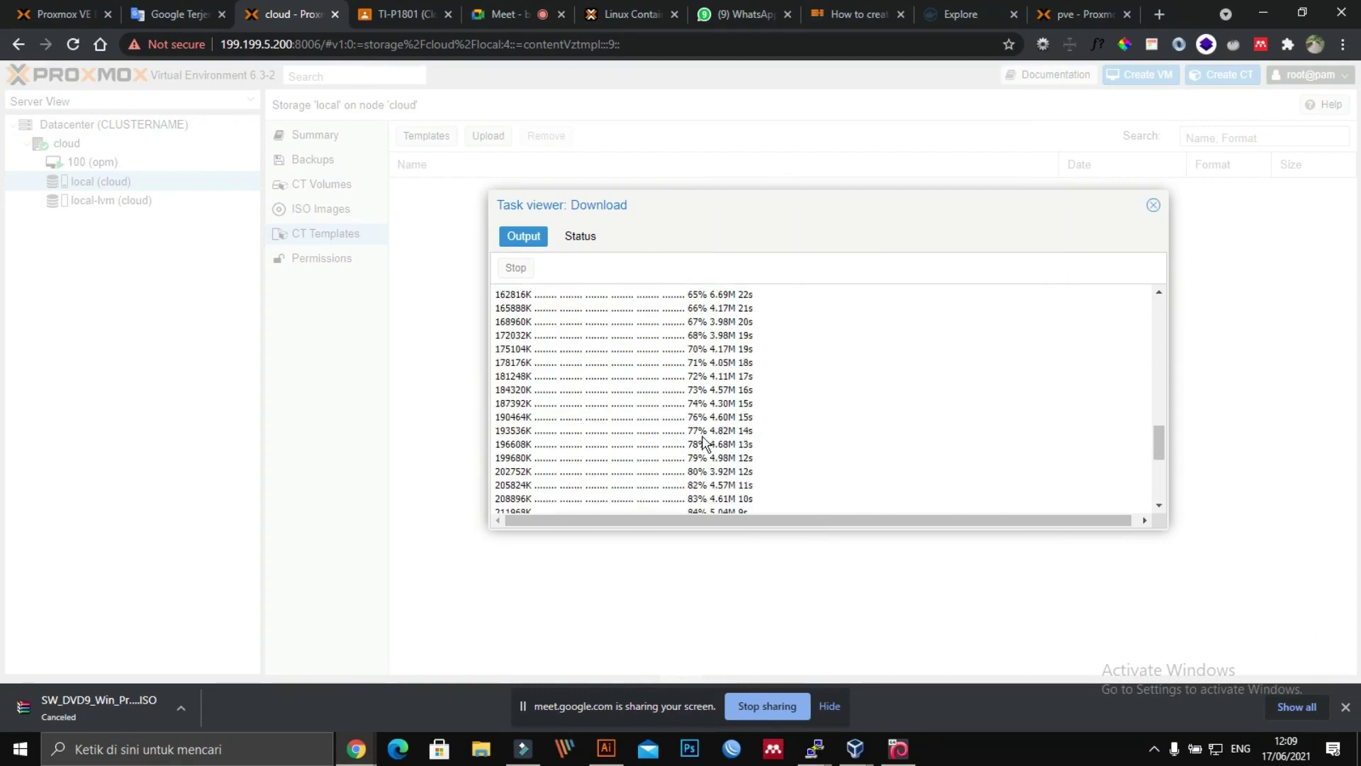
{"action": "left_click", "coordinate": [1152, 206]}
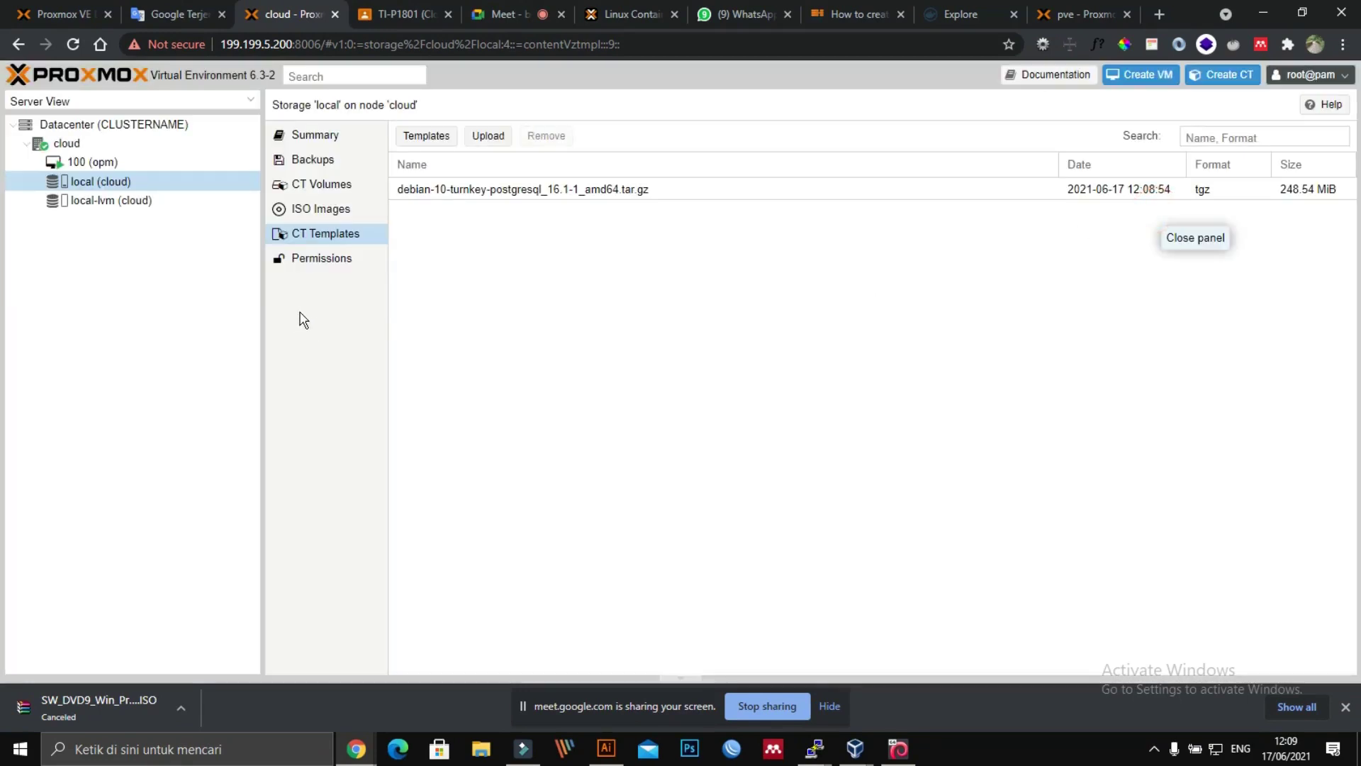
{"action": "left_click", "coordinate": [549, 189]}
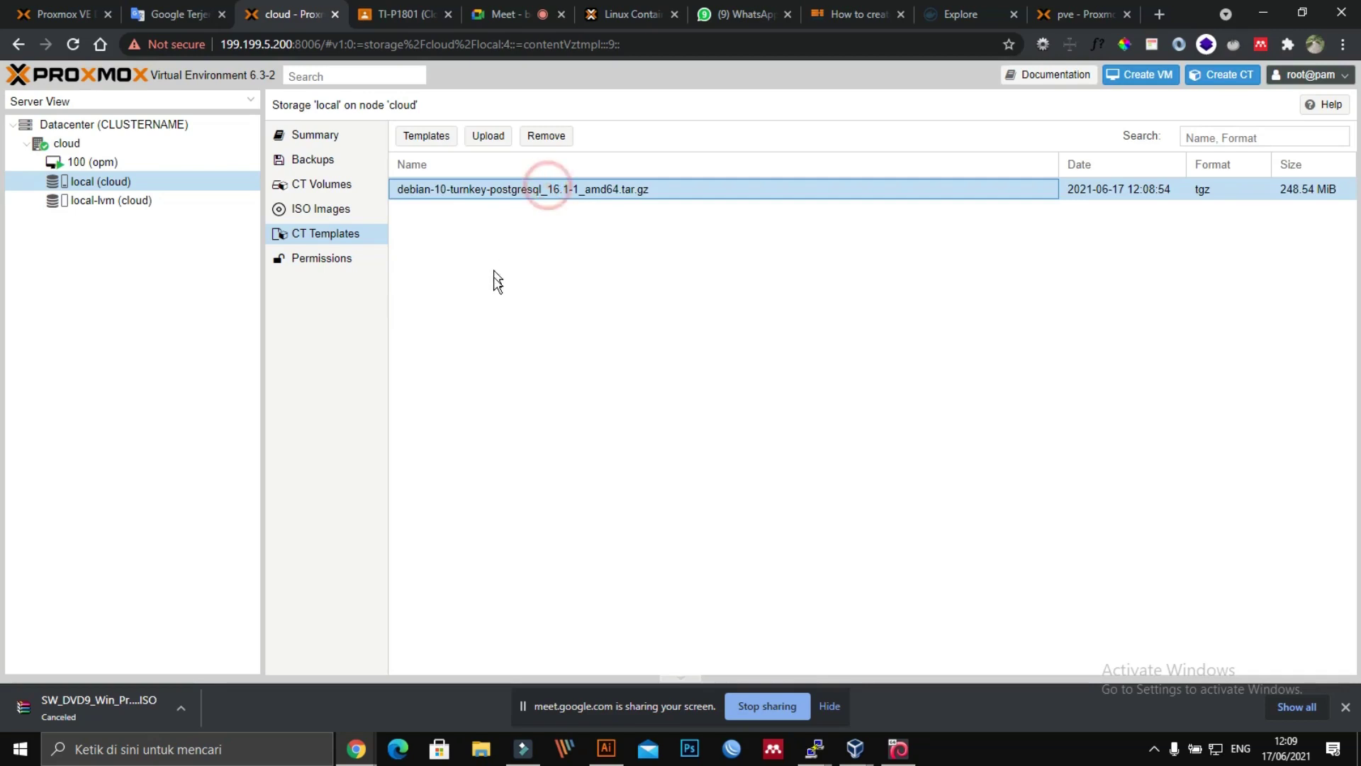
{"action": "left_click", "coordinate": [94, 165]}
{"action": "left_click", "coordinate": [84, 160]}
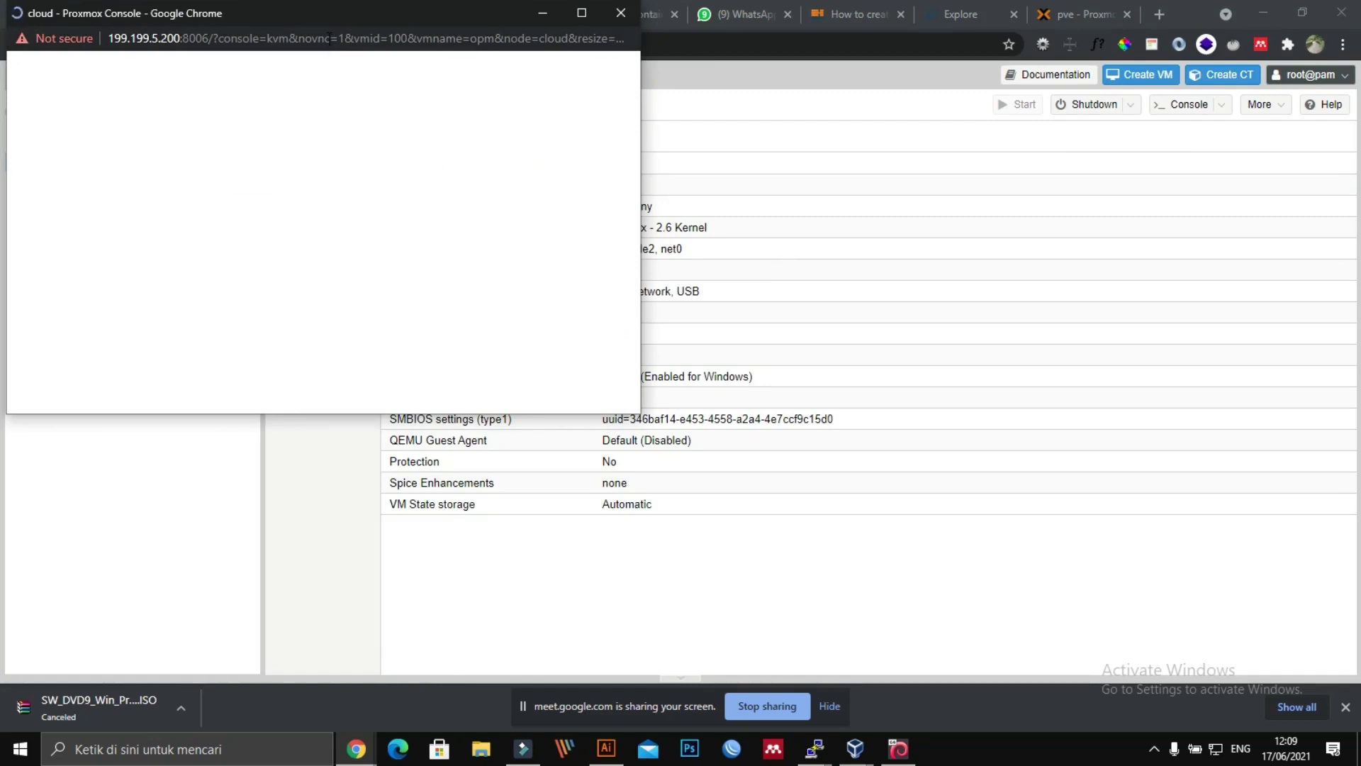
{"action": "left_click_drag", "start_coordinate": [327, 38], "coordinate": [624, 37]}
{"action": "left_click_drag", "start_coordinate": [385, 13], "coordinate": [706, 96]}
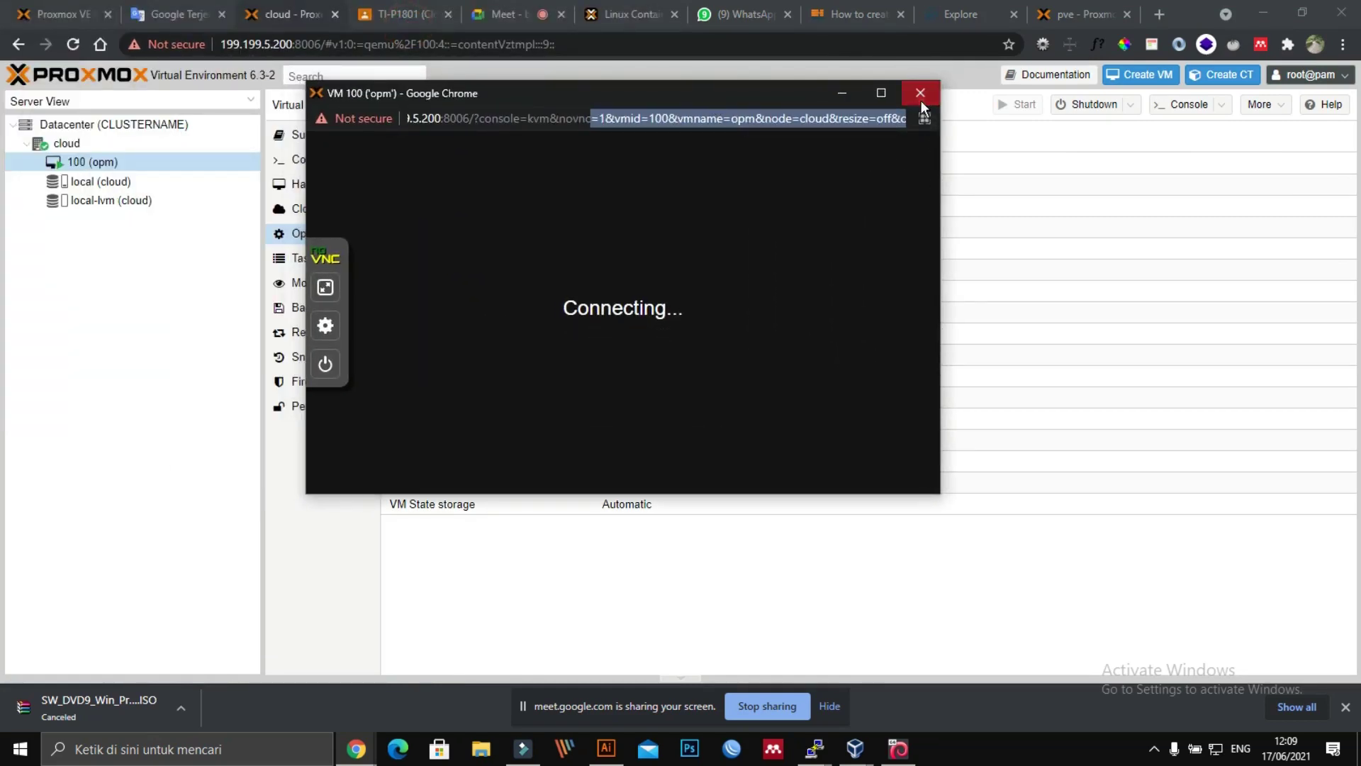
{"action": "left_click", "coordinate": [920, 100]}
Step: Stop VM 100 (opm) and choose More > Remove to reach its destroy confirmation
{"action": "right_click", "coordinate": [103, 162]}
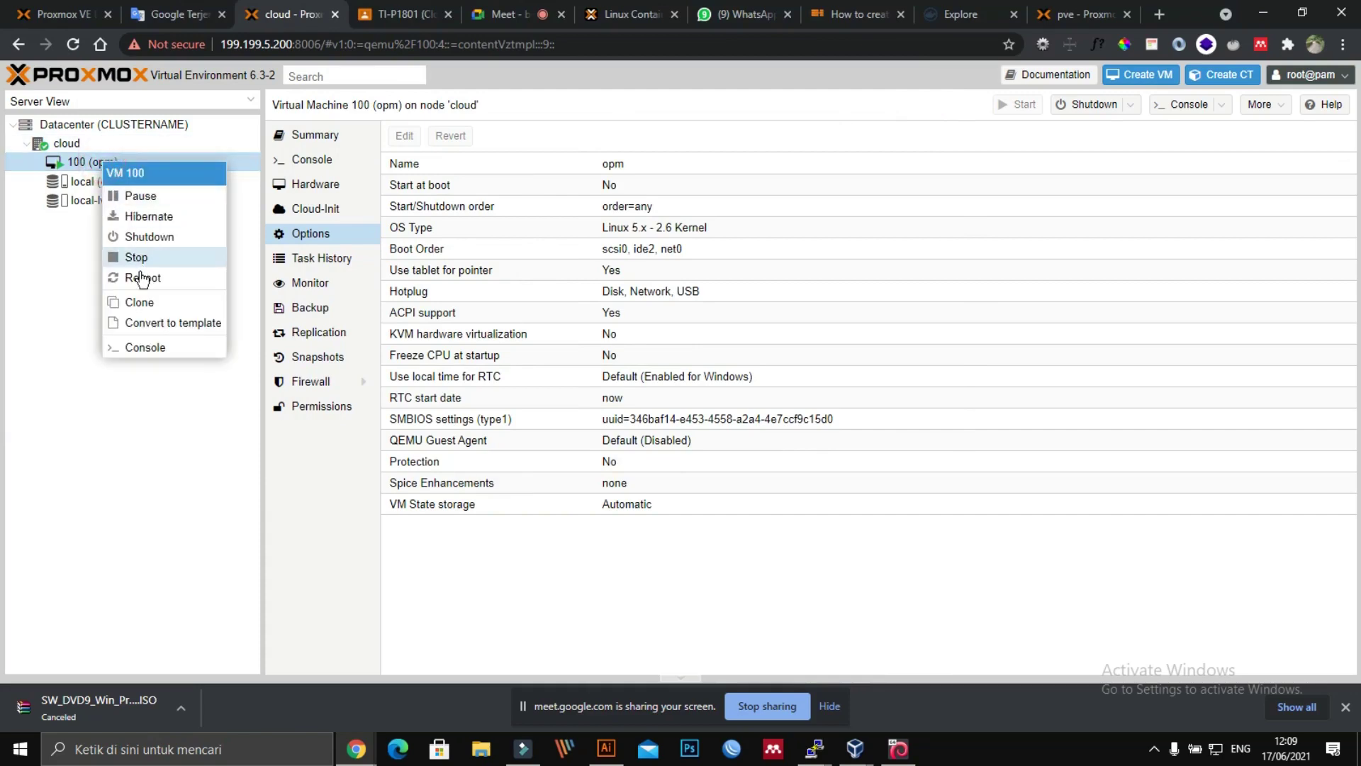
{"action": "left_click", "coordinate": [136, 256]}
{"action": "left_click", "coordinate": [657, 406]}
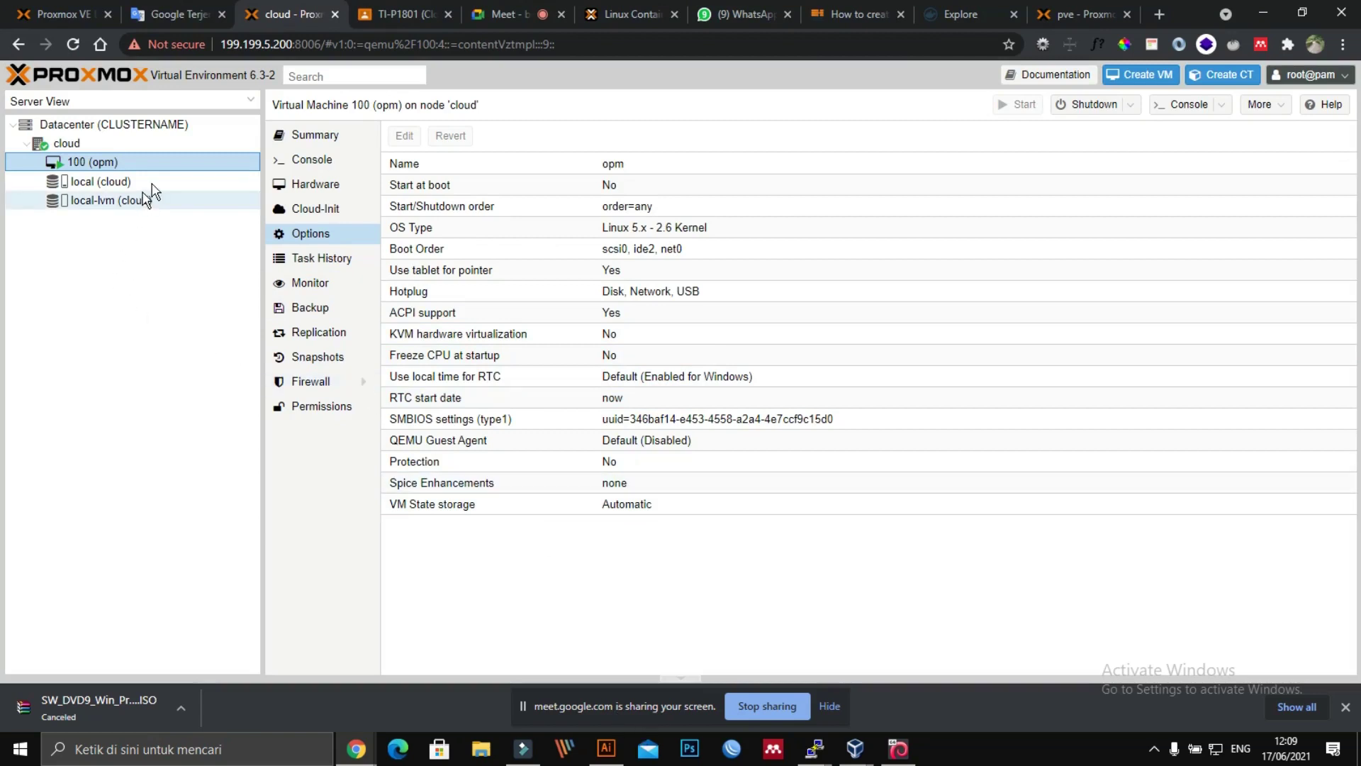
{"action": "right_click", "coordinate": [98, 164]}
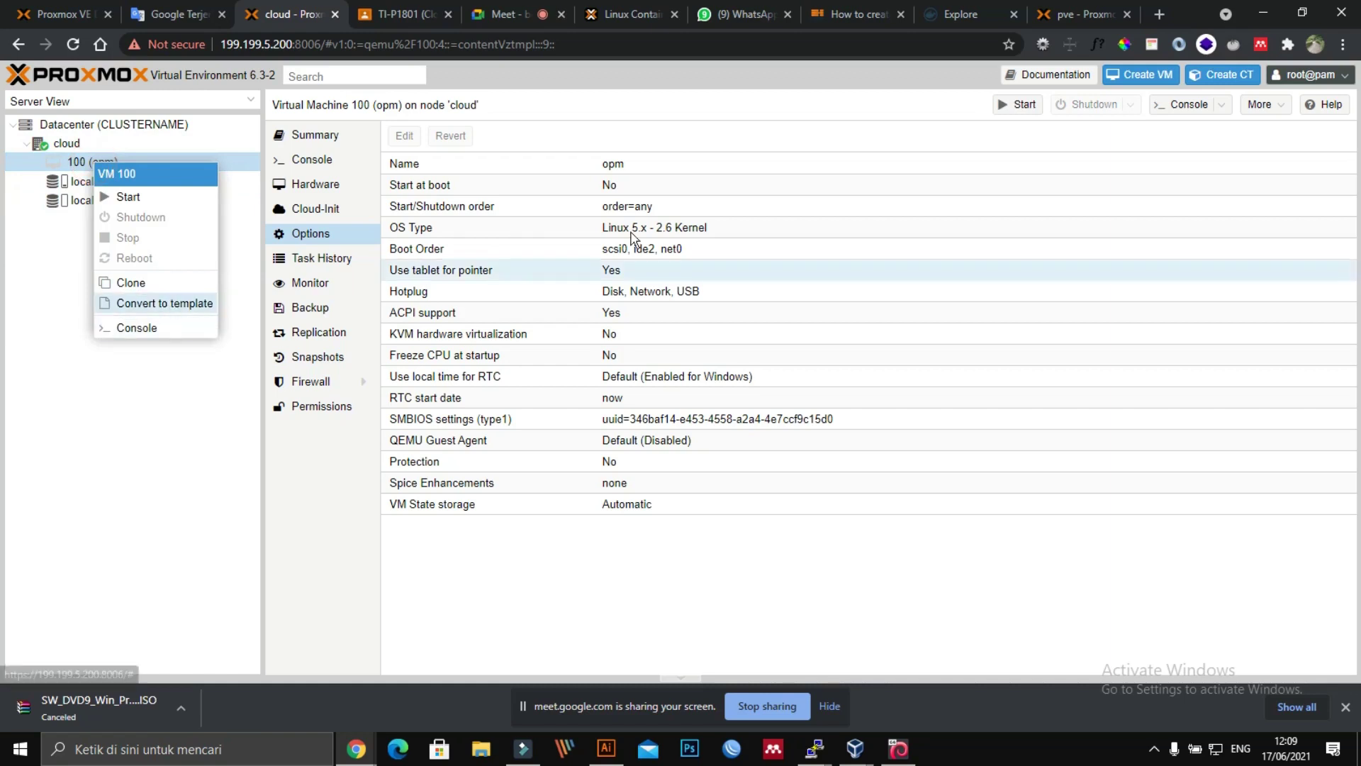
{"action": "left_click", "coordinate": [1073, 254]}
{"action": "left_click", "coordinate": [1258, 104]}
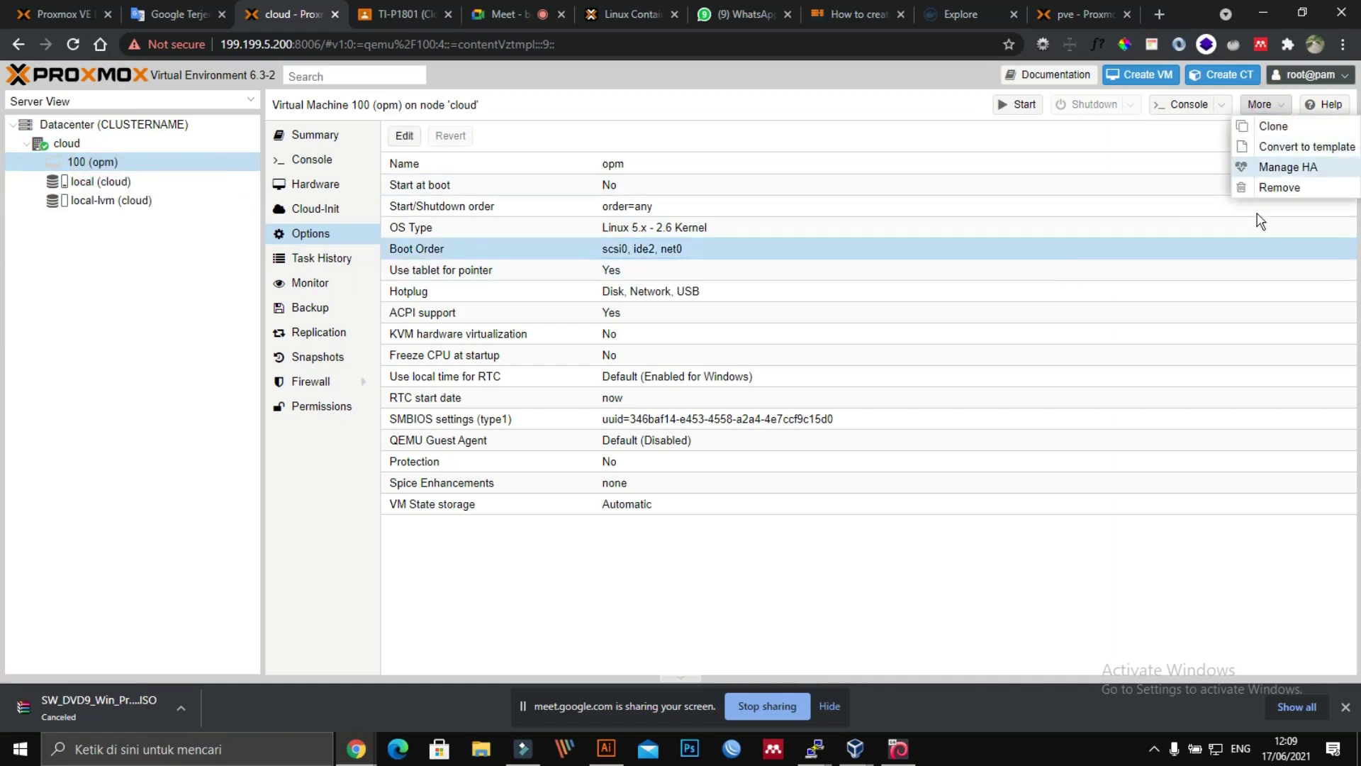
{"action": "left_click", "coordinate": [1261, 188]}
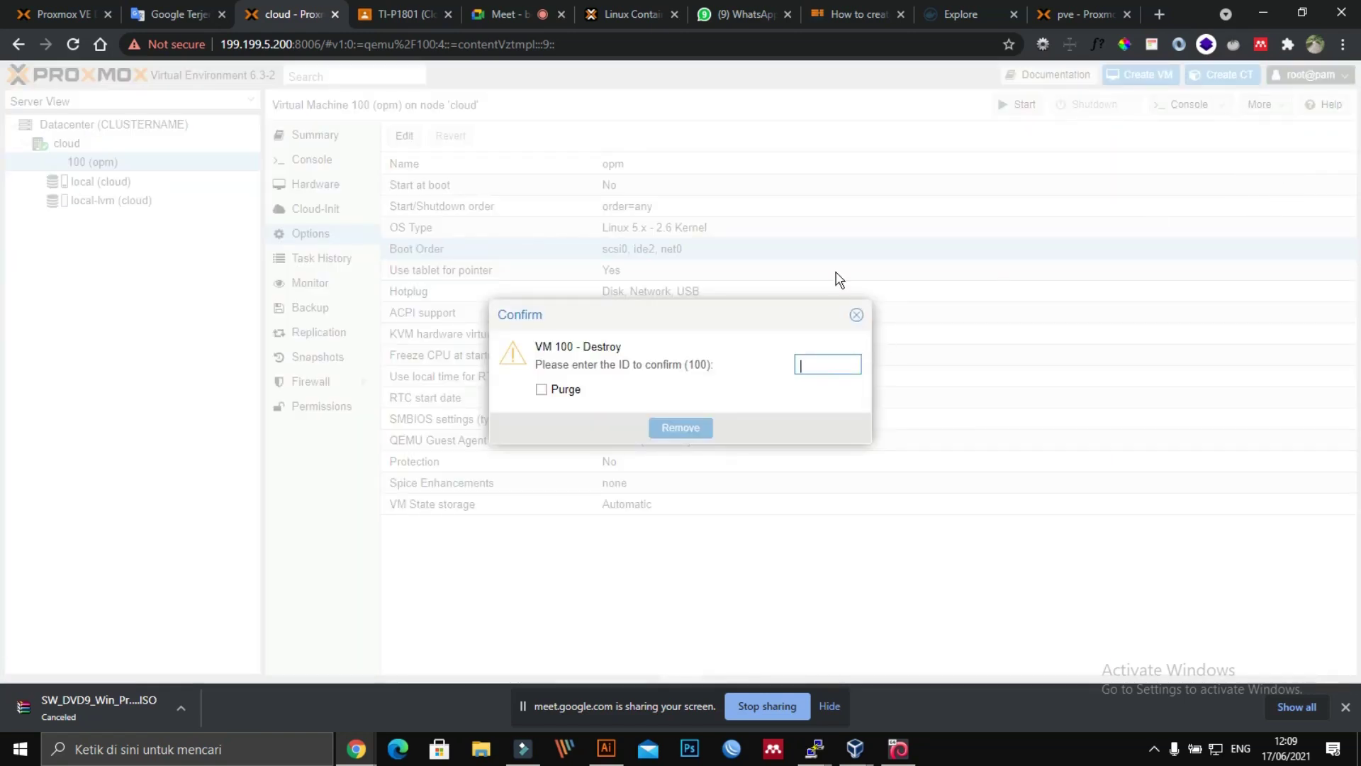
Step: Confirm destroying VM 100 by entering its ID 100 and removing it
{"action": "type", "text": "100"}
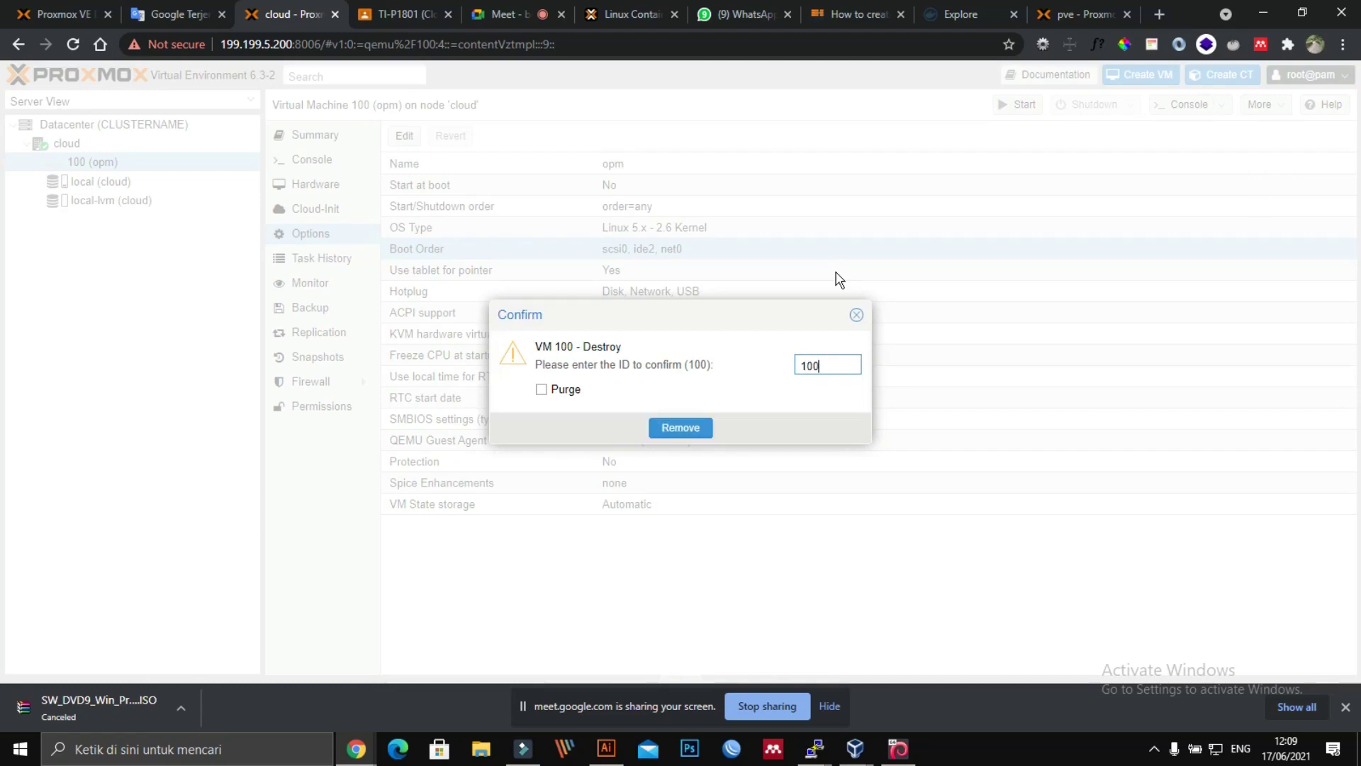
{"action": "left_click", "coordinate": [699, 428]}
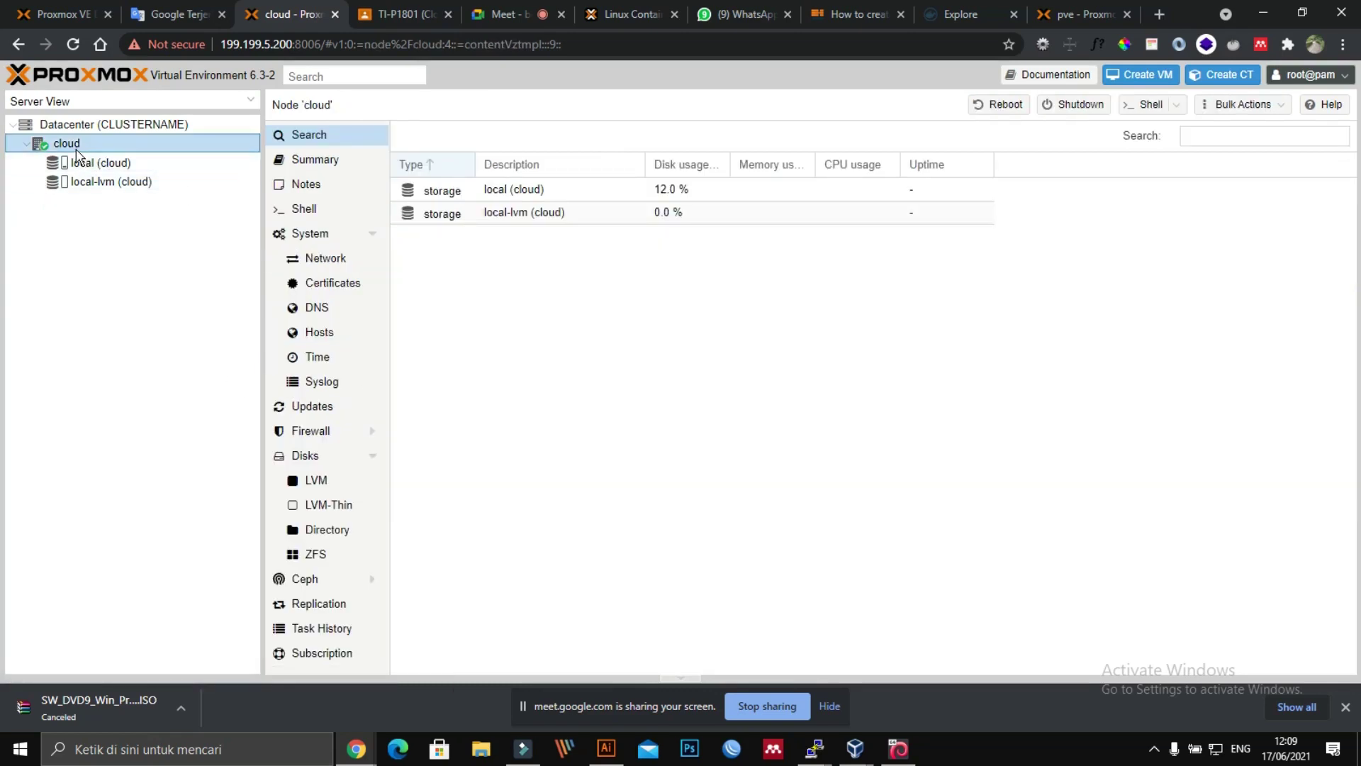
Step: Start a new LXC container, keeping target node cloud and CT ID 100
{"action": "left_click", "coordinate": [1237, 75]}
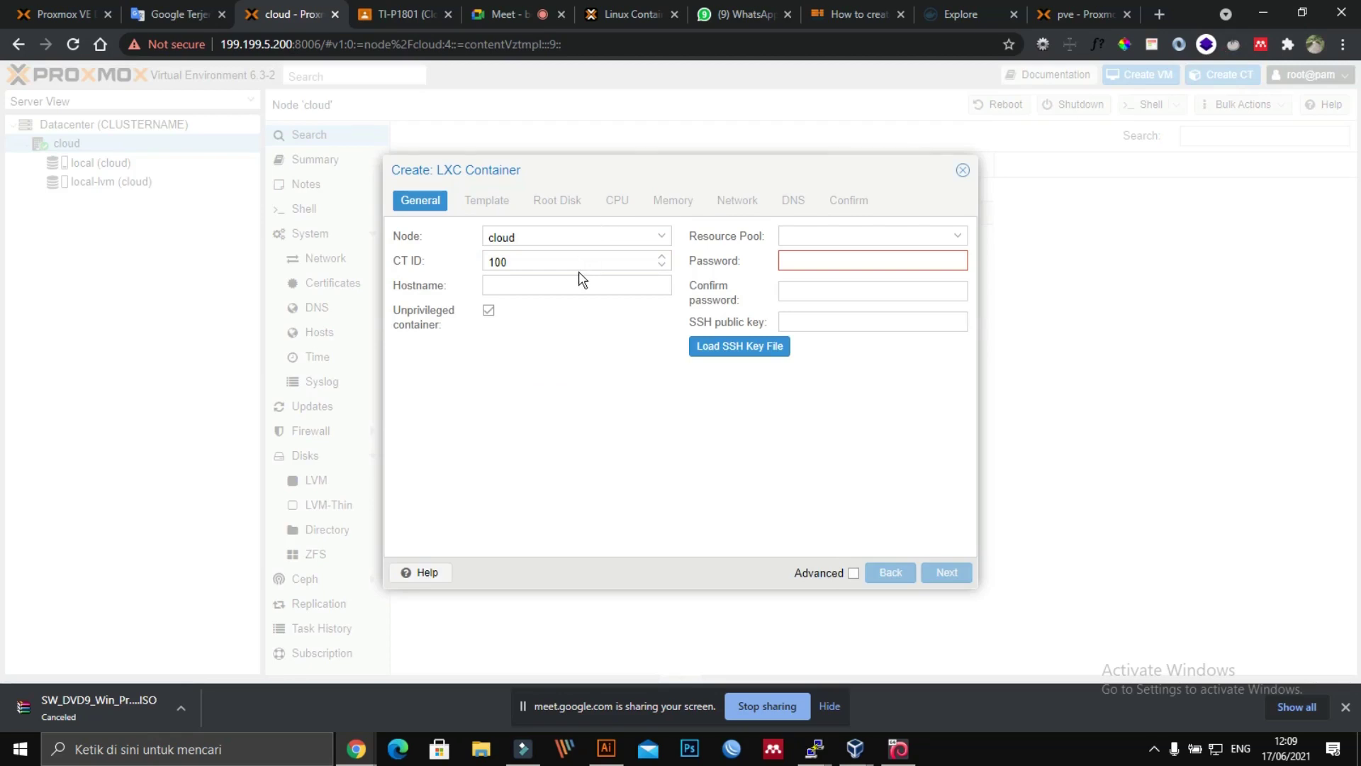
{"action": "left_click", "coordinate": [617, 235]}
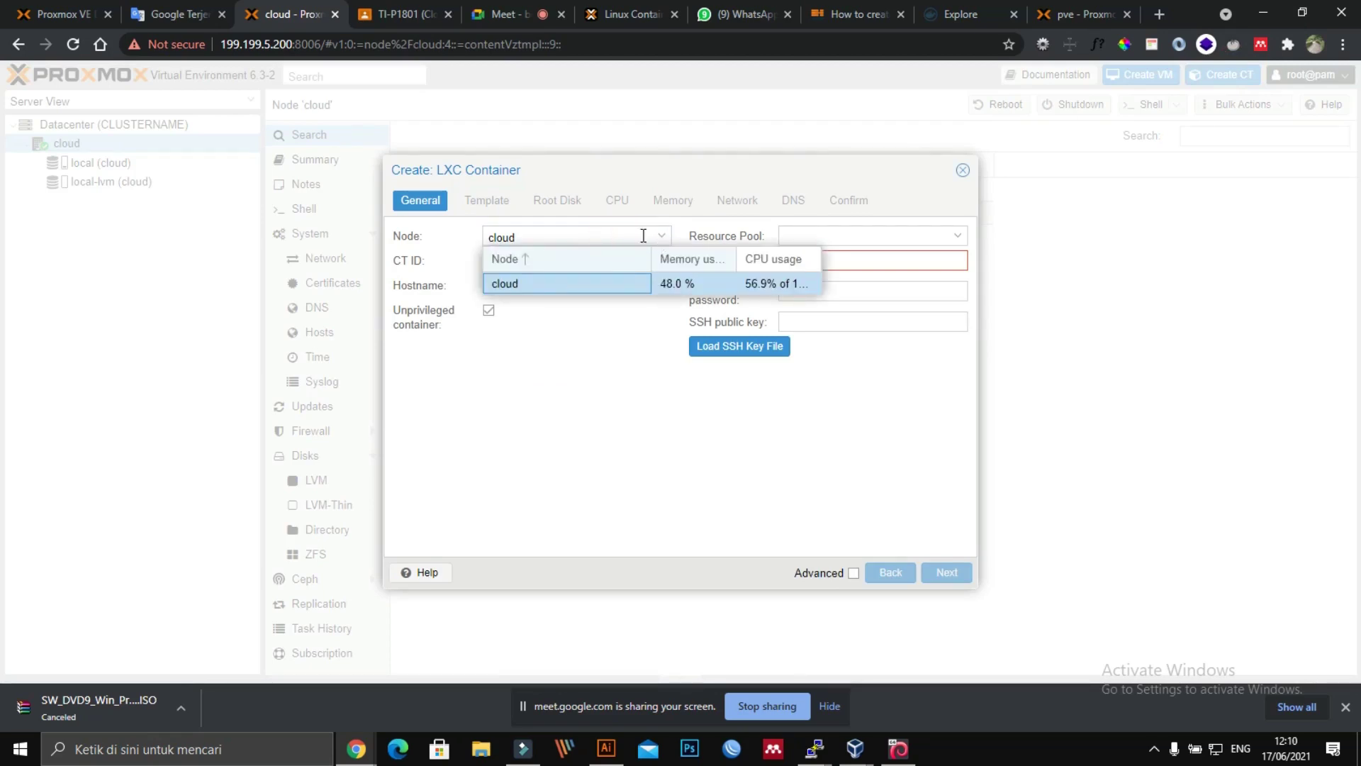
{"action": "left_click", "coordinate": [599, 236]}
{"action": "left_click", "coordinate": [599, 236]}
{"action": "left_click", "coordinate": [613, 375]}
Step: Paste hostname postgreSQL and enter the root password and its confirmation
{"action": "left_click", "coordinate": [578, 284]}
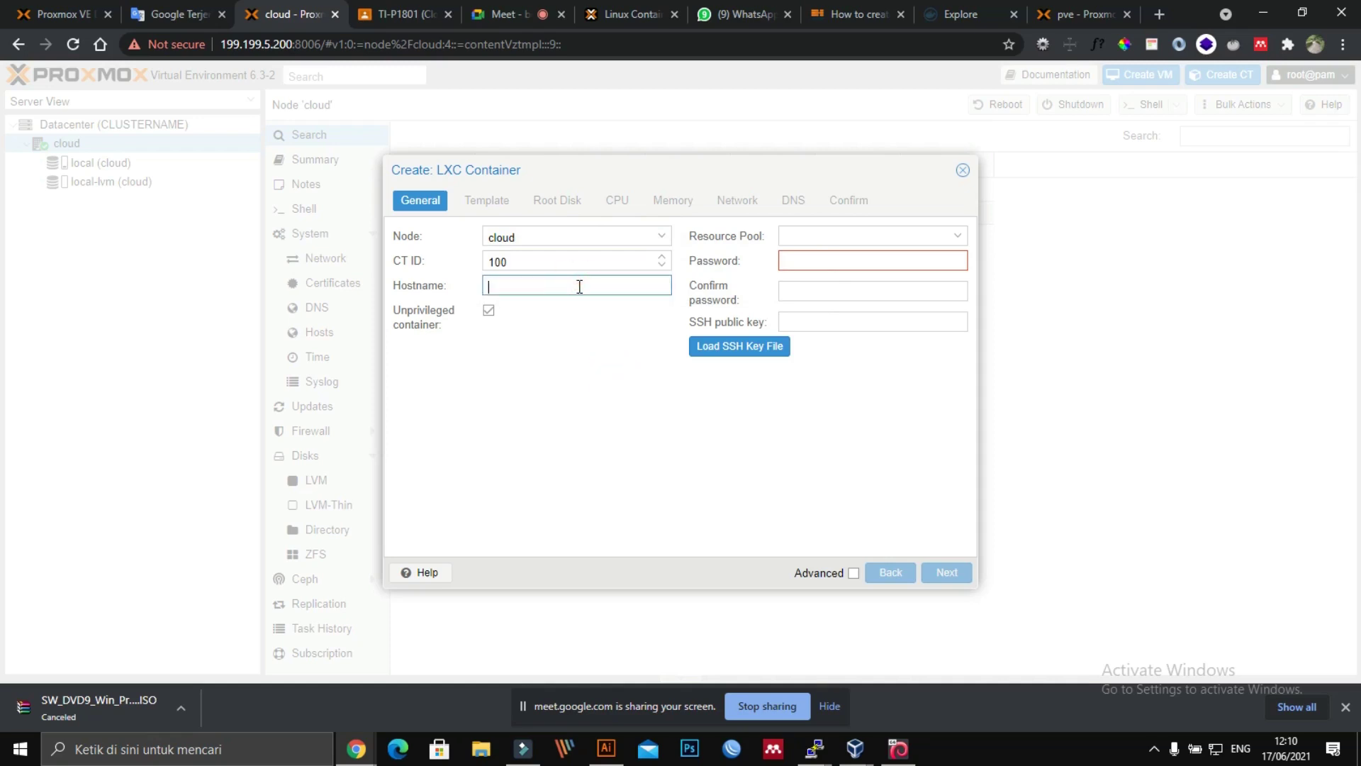
{"action": "type", "text": "postgreSQL"}
{"action": "left_click", "coordinate": [815, 257]}
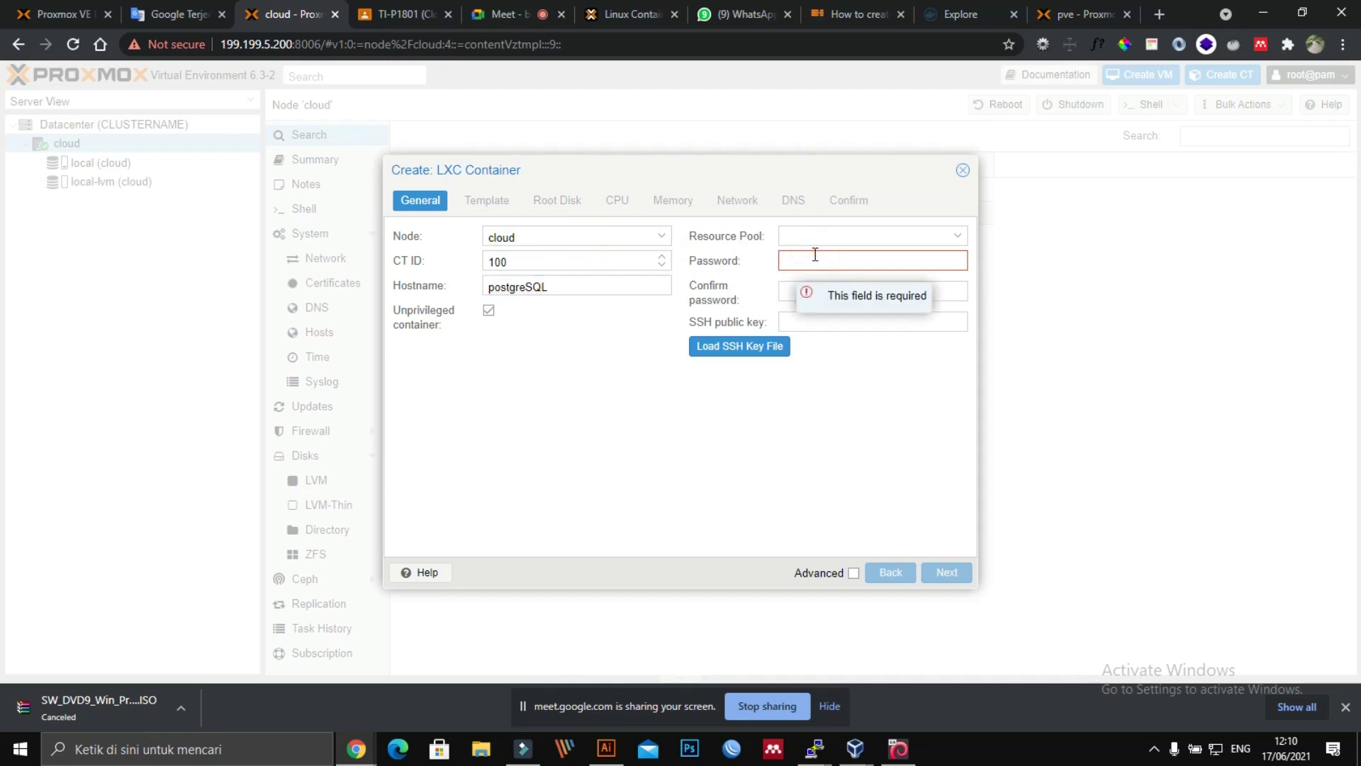
{"action": "type", "text": "aa"}
{"action": "key", "text": "Tab"}
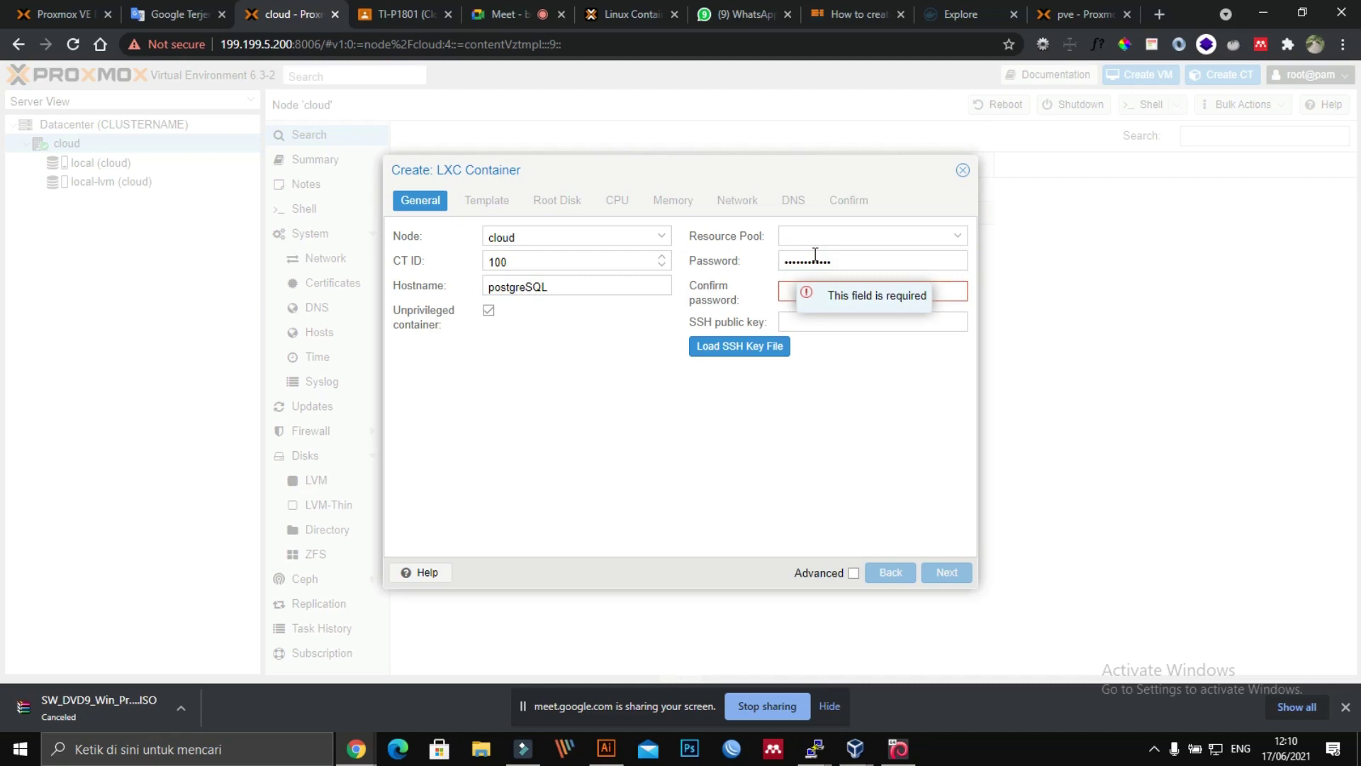
{"action": "type", "text": "a"}
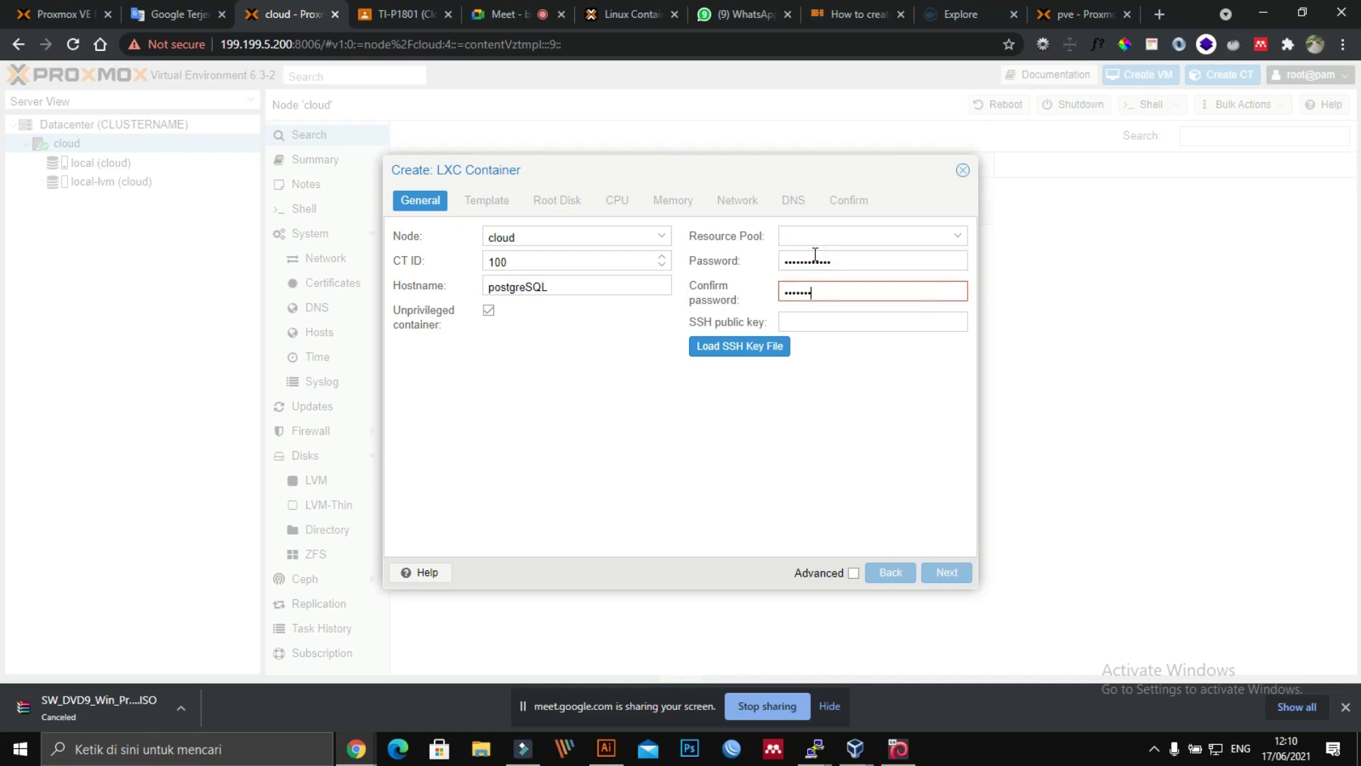
{"action": "type", "text": "aaaaaaaaaaa"}
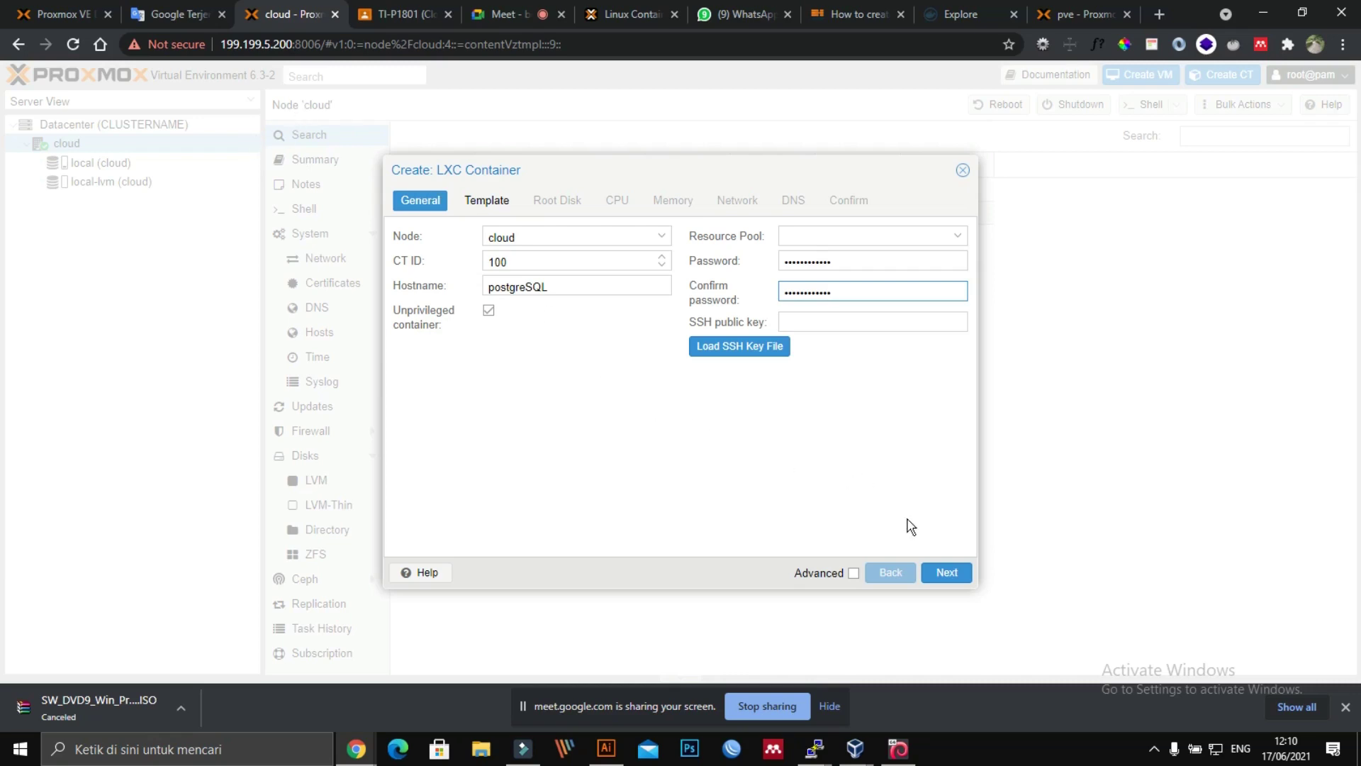
Step: Choose the TurnKey PostgreSQL template for the container
{"action": "left_click", "coordinate": [939, 567]}
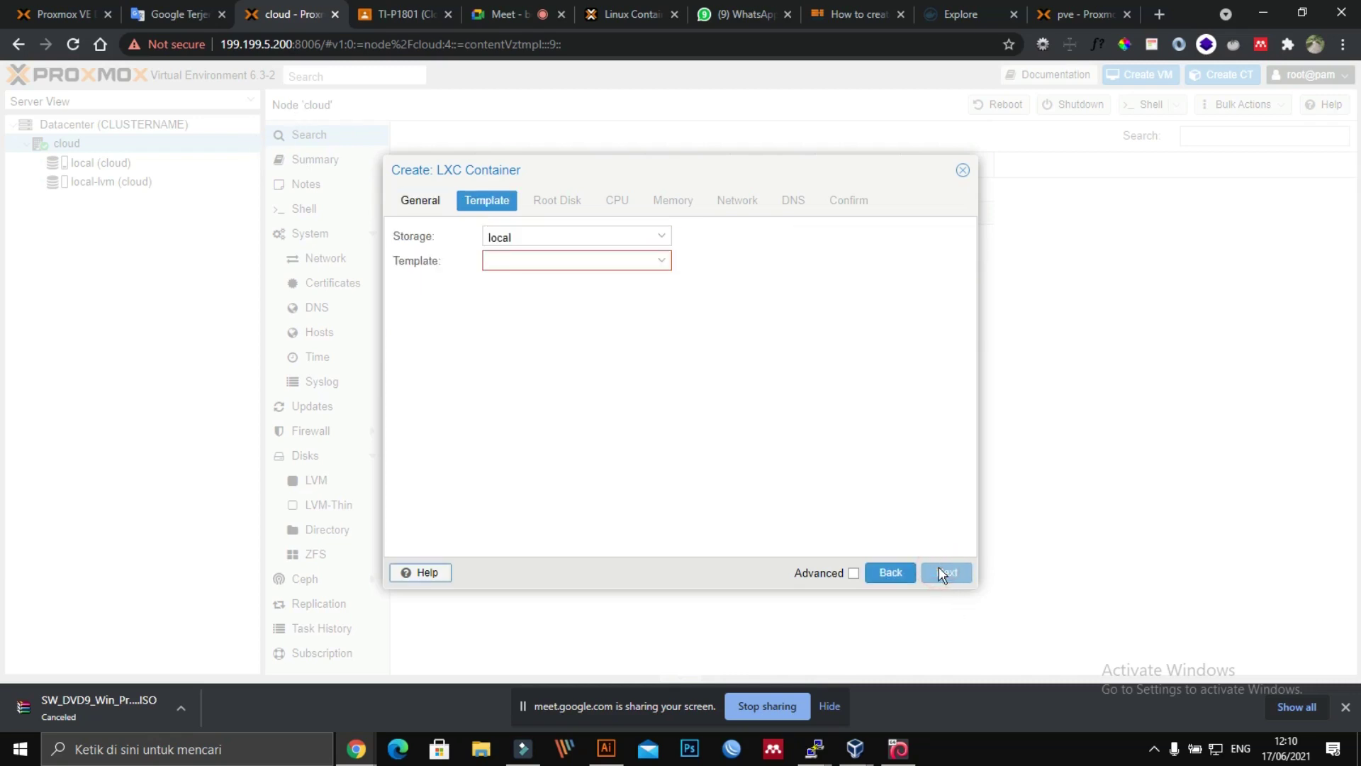
{"action": "left_click", "coordinate": [636, 260]}
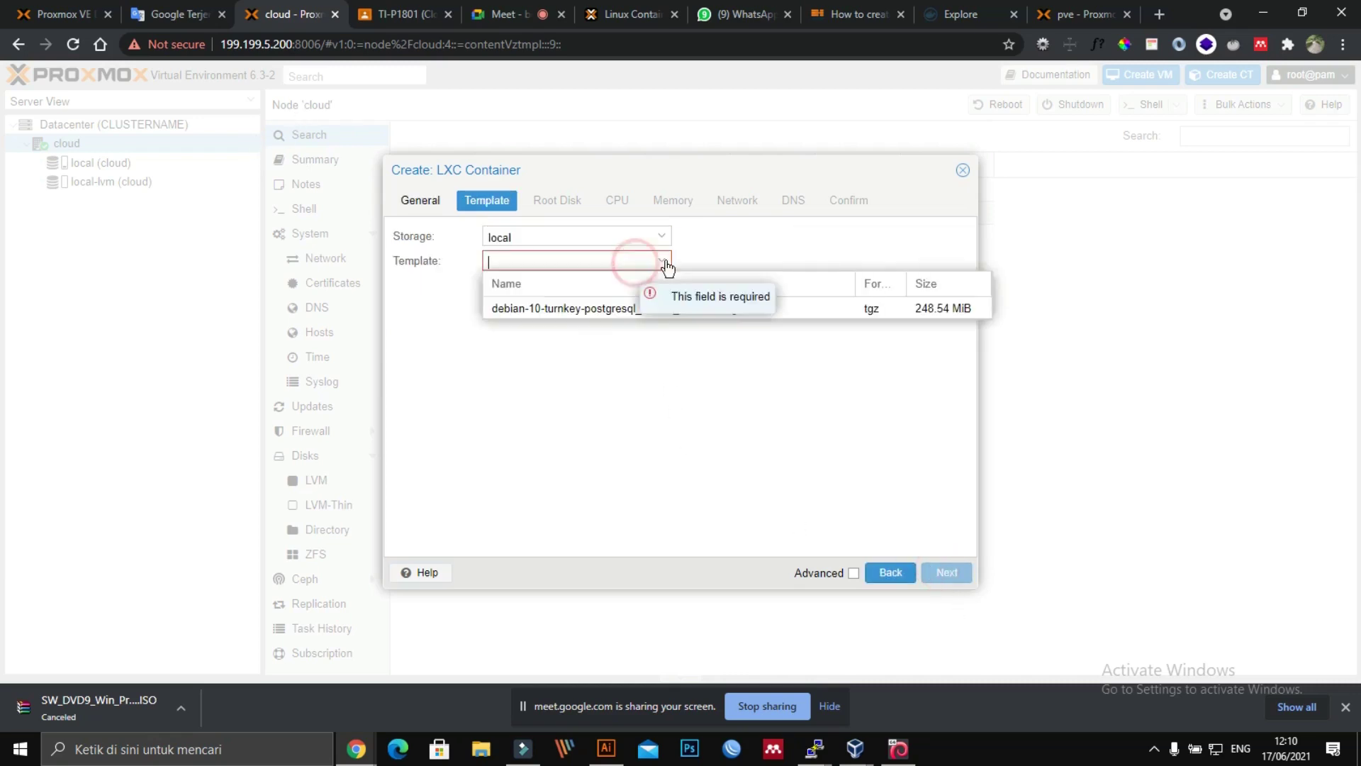
{"action": "left_click", "coordinate": [633, 309]}
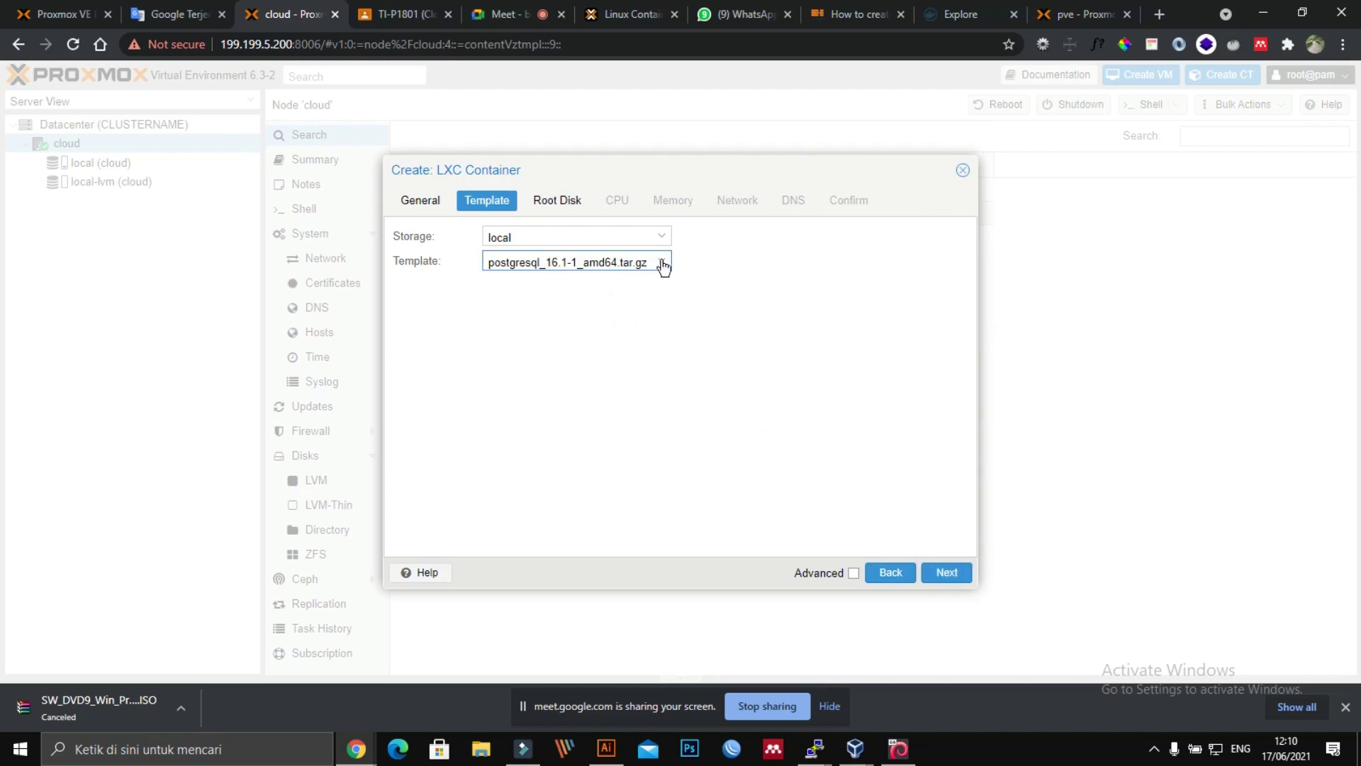
Step: Keep default root disk and CPU, and set memory 1024 MiB and swap 2048 MiB
{"action": "left_click", "coordinate": [559, 208]}
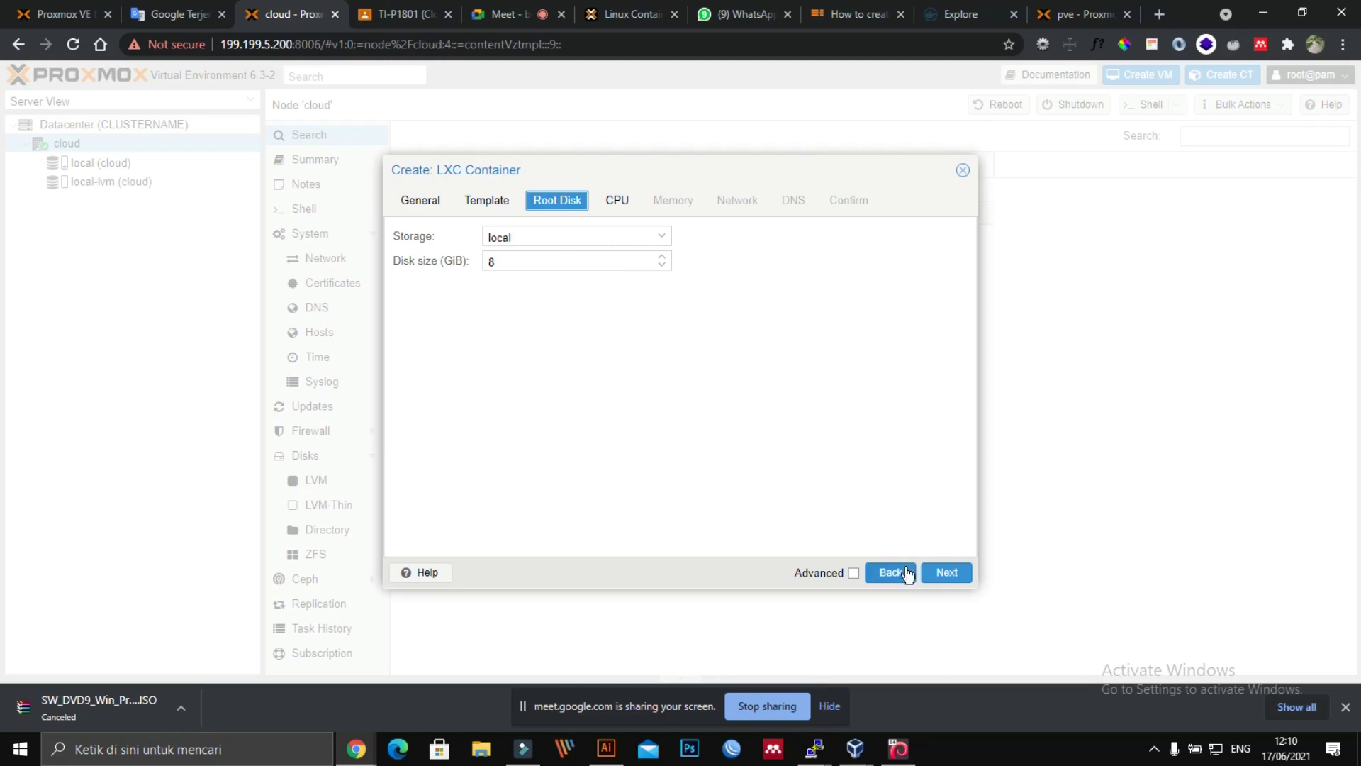
{"action": "left_click", "coordinate": [613, 201]}
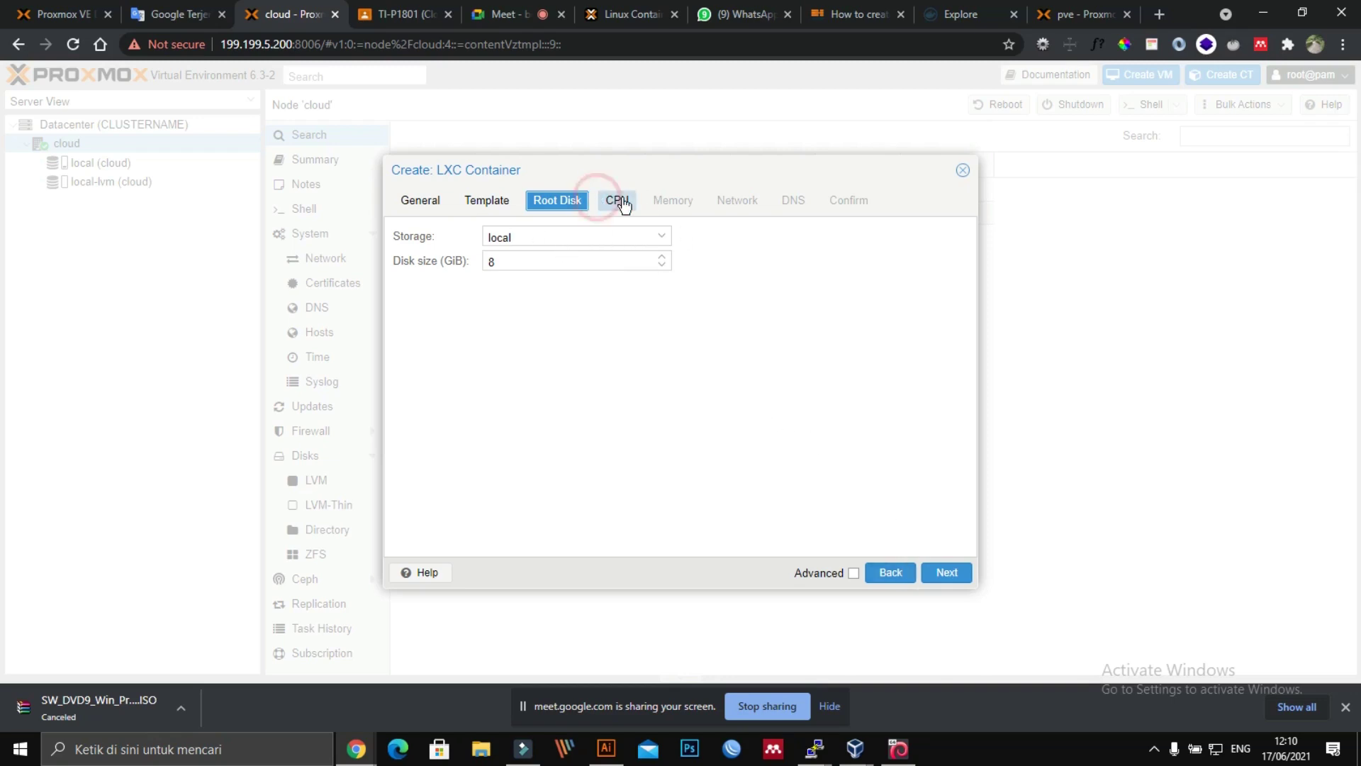
{"action": "left_click", "coordinate": [672, 202]}
{"action": "double_click", "coordinate": [605, 239]}
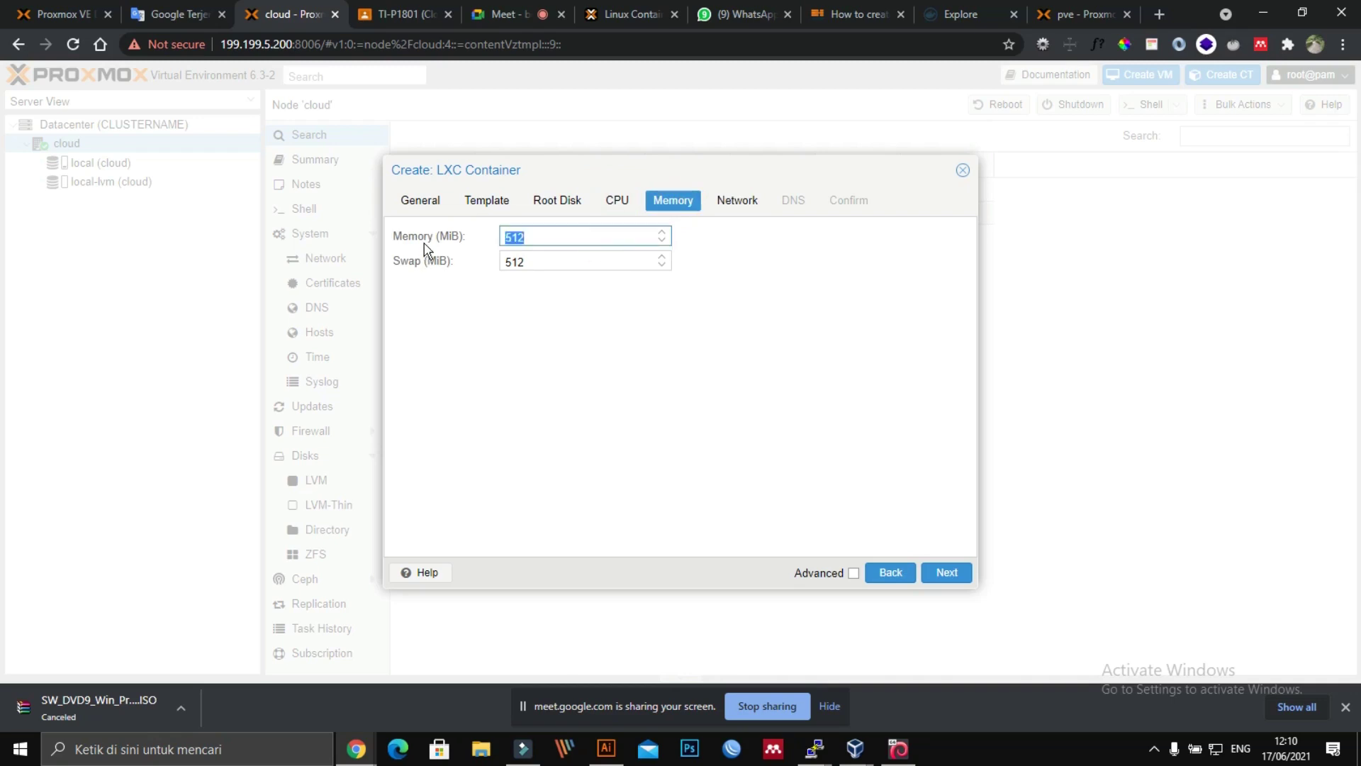
{"action": "type", "text": "10248"}
{"action": "left_click", "coordinate": [553, 262]}
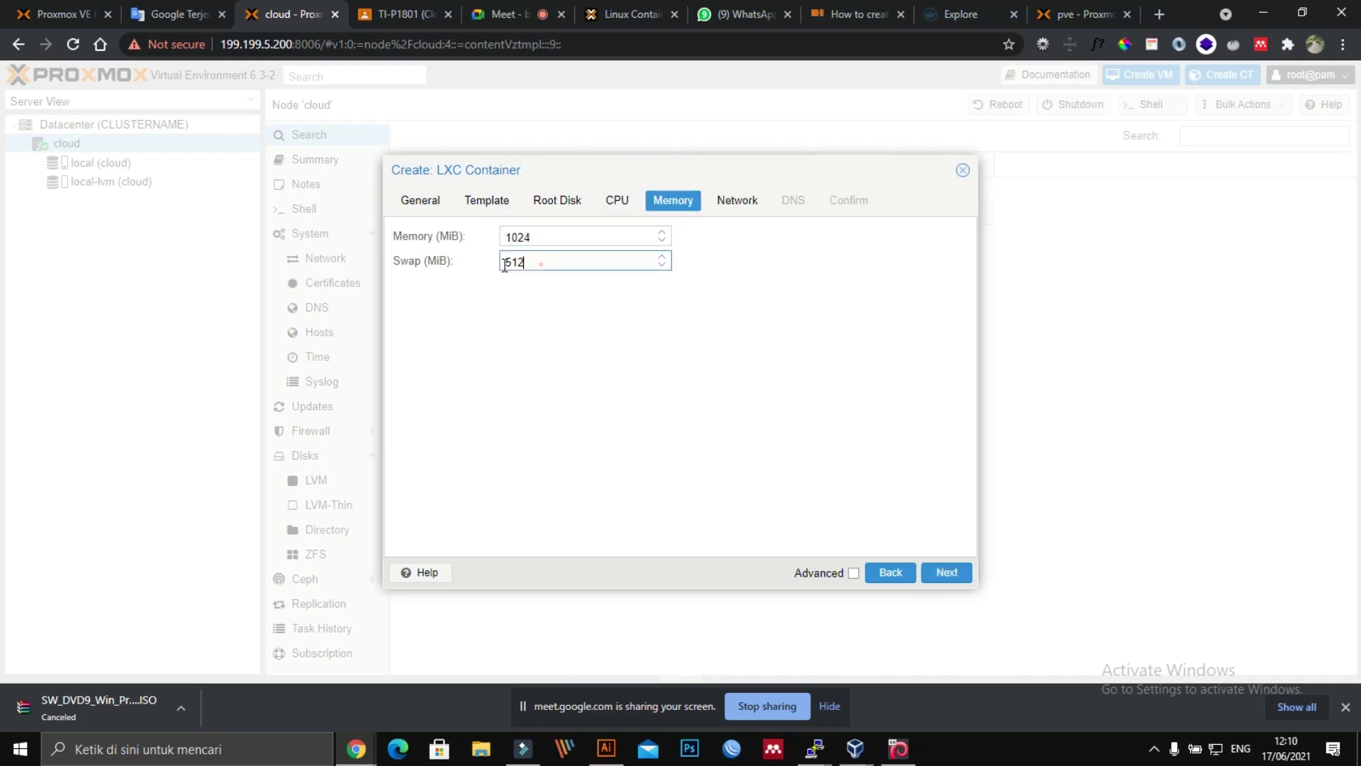
{"action": "left_click_drag", "start_coordinate": [552, 262], "coordinate": [419, 258]}
{"action": "type", "text": "2048"}
Step: Use DHCP for IPv4 on eth0 and tick Start after created on the Confirm page
{"action": "left_click", "coordinate": [939, 576]}
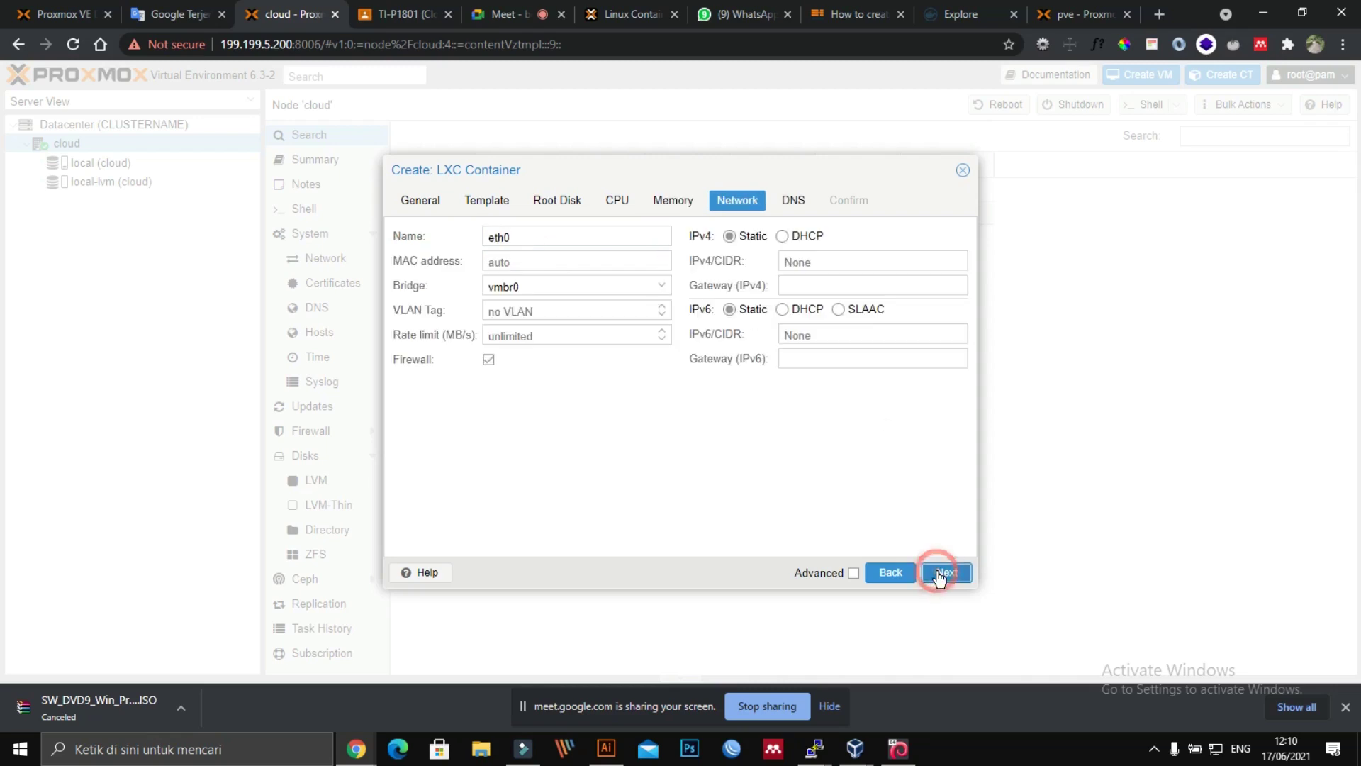
{"action": "left_click", "coordinate": [793, 240]}
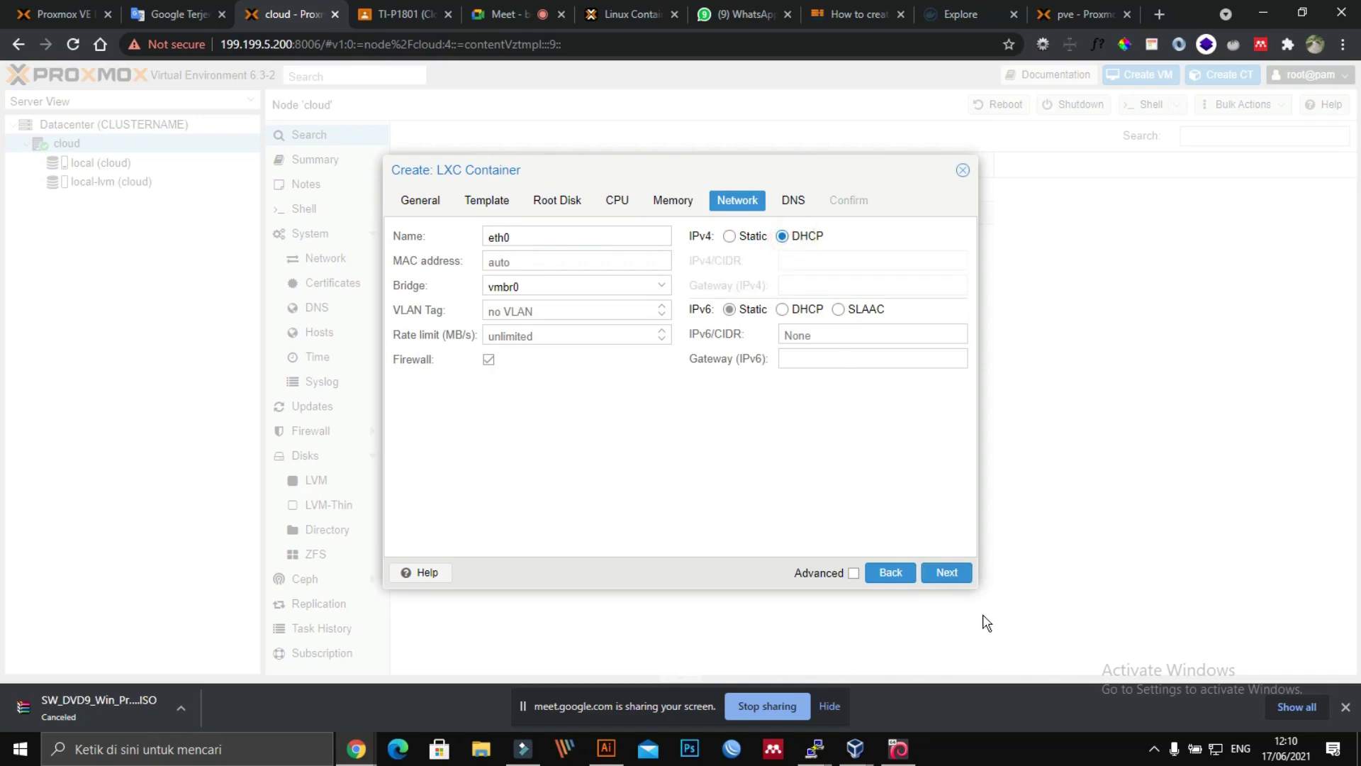
{"action": "left_click", "coordinate": [939, 574]}
{"action": "left_click", "coordinate": [937, 575]}
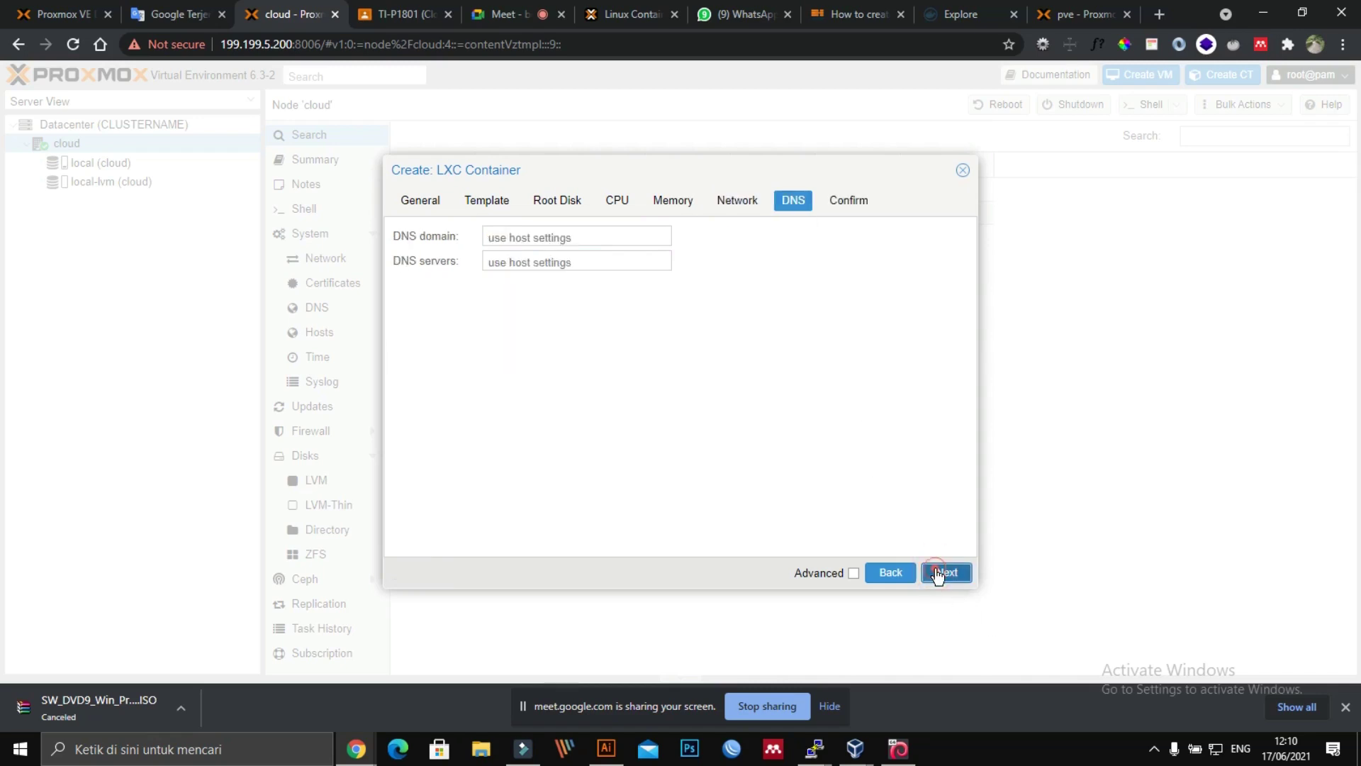
{"action": "left_click", "coordinate": [468, 541]}
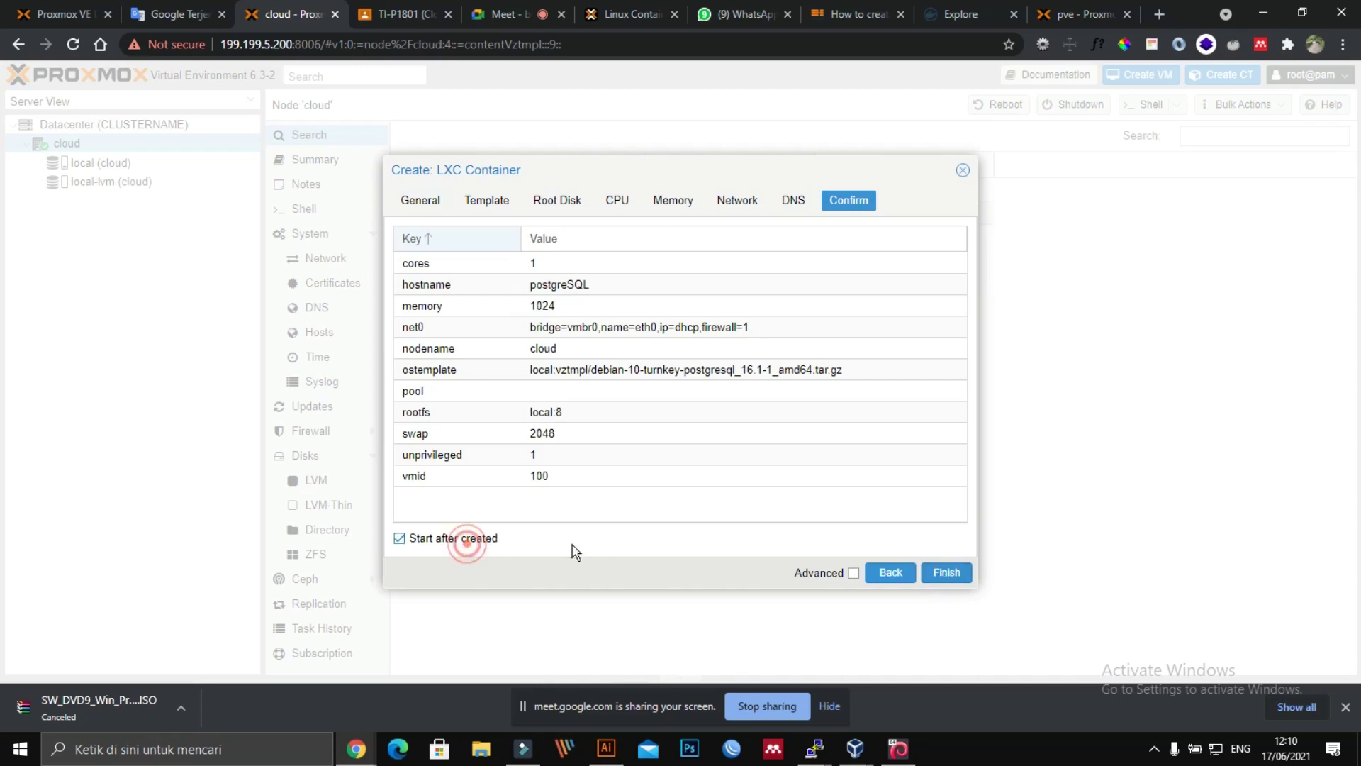
Step: Finish the wizard so CT 100 is created and its Create task log appears
{"action": "left_click", "coordinate": [956, 578]}
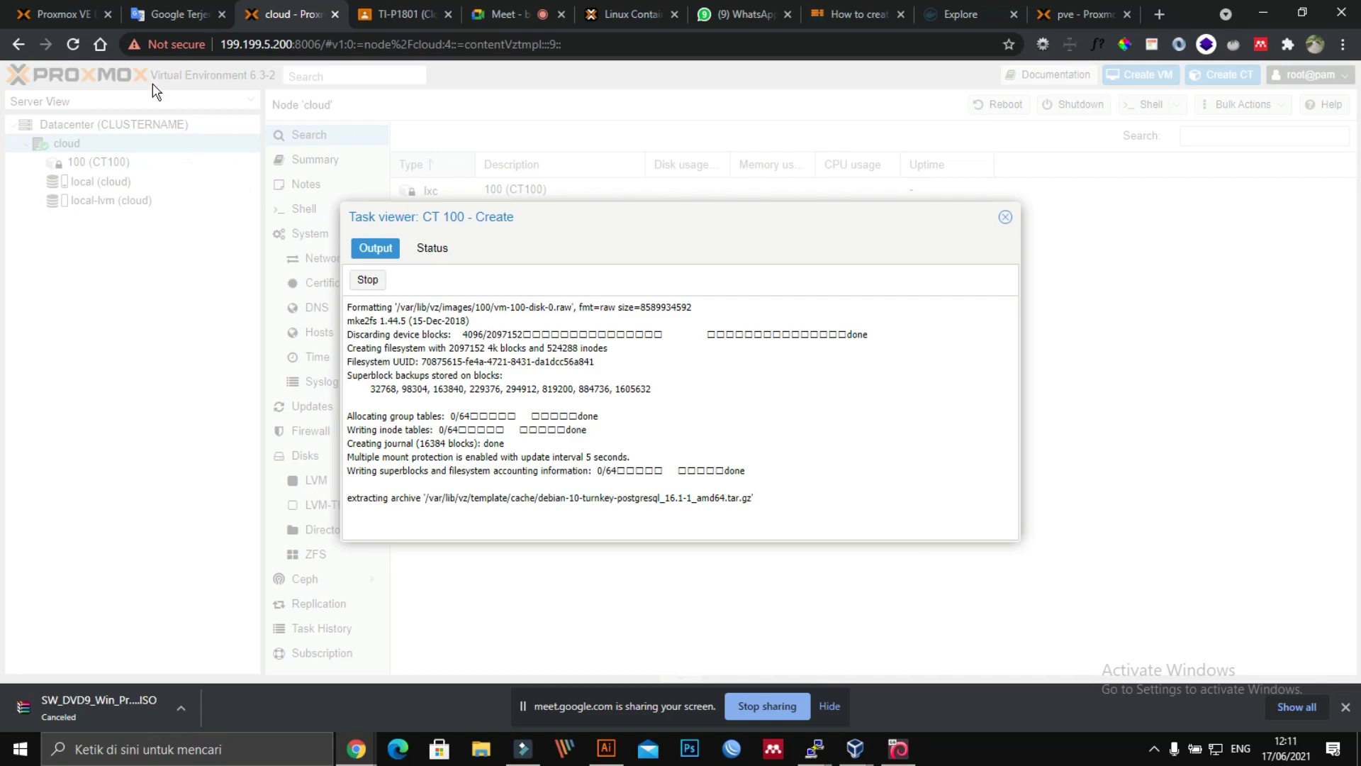
Step: Glance at the Proxmox VE docs and pve storage tabs, then return to the CT 100 creation log
{"action": "left_click", "coordinate": [68, 19]}
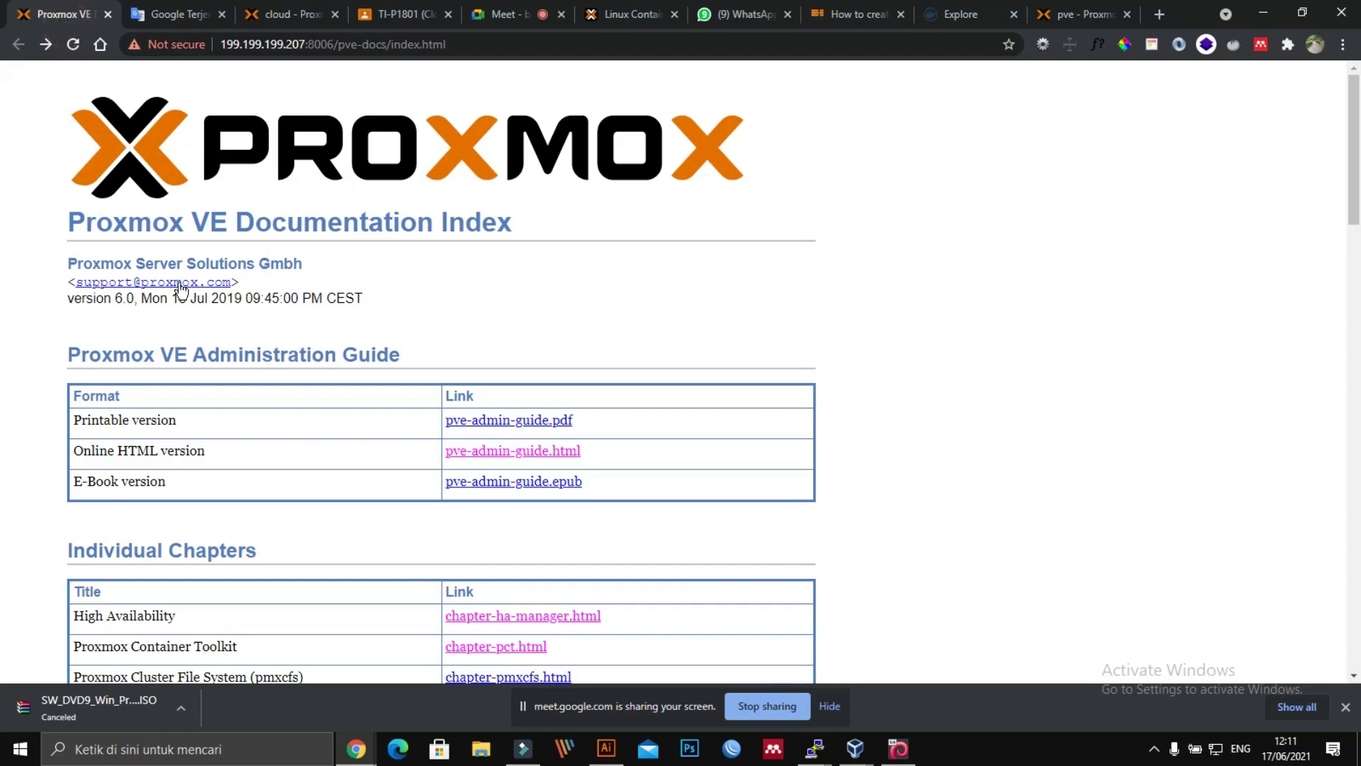
{"action": "scroll", "coordinate": [397, 445], "scroll_direction": "down", "scroll_amount": 5}
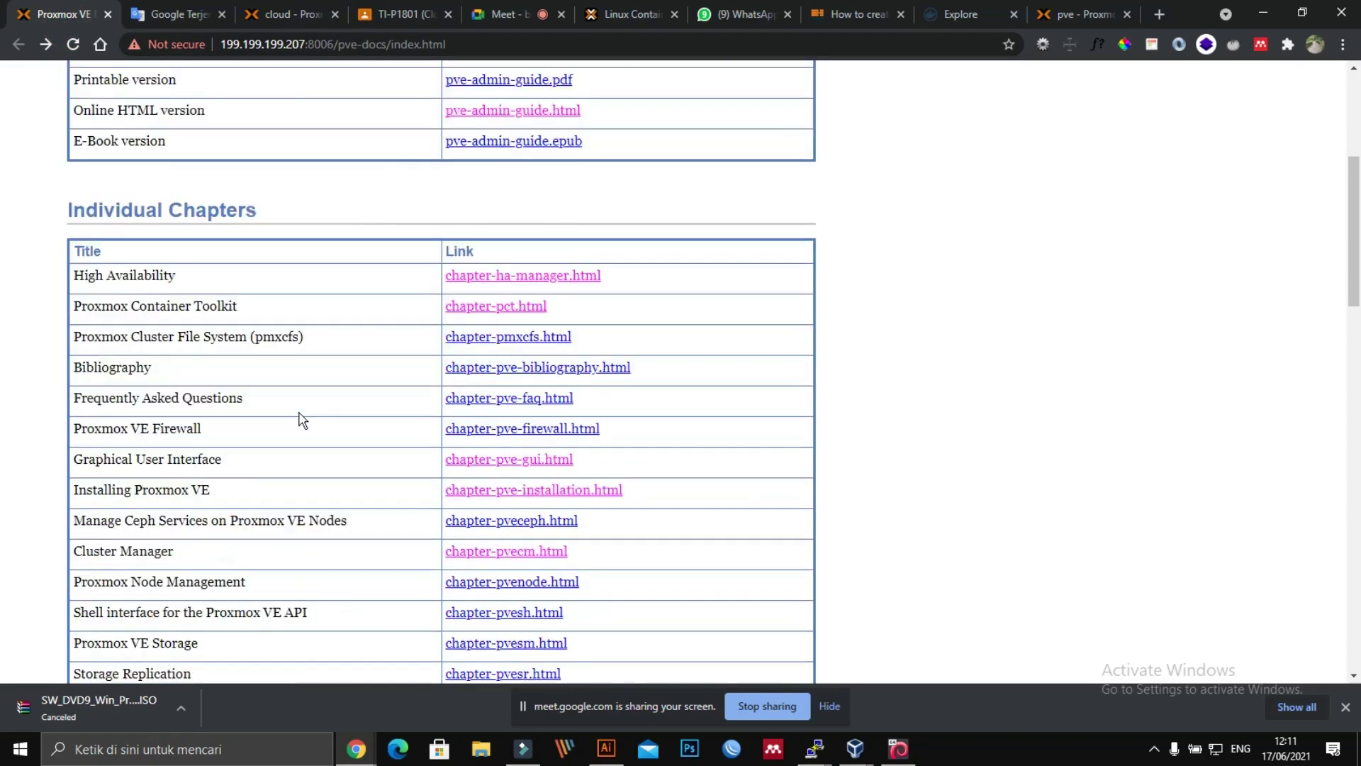
{"action": "scroll", "coordinate": [301, 419], "scroll_direction": "up", "scroll_amount": 5}
{"action": "left_click", "coordinate": [309, 15]}
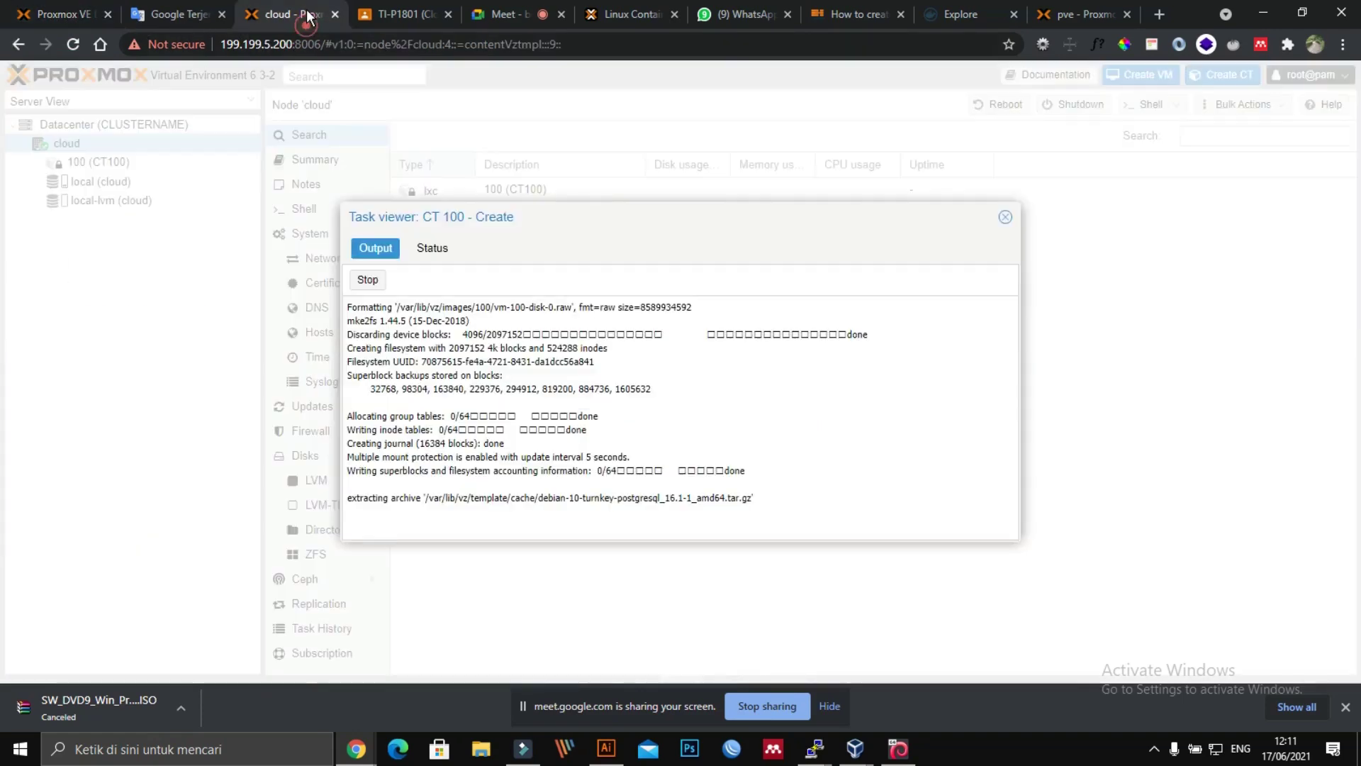
{"action": "left_click", "coordinate": [1068, 16]}
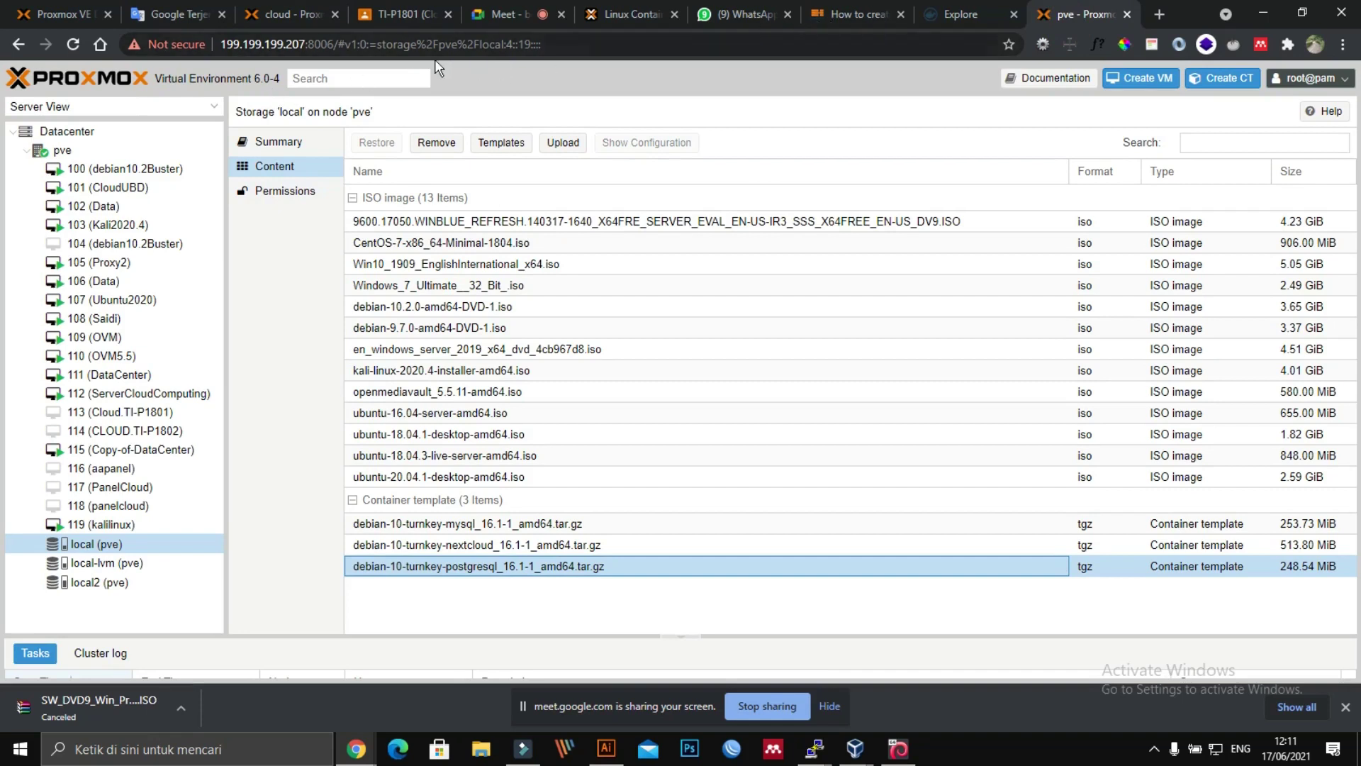
{"action": "left_click", "coordinate": [64, 14]}
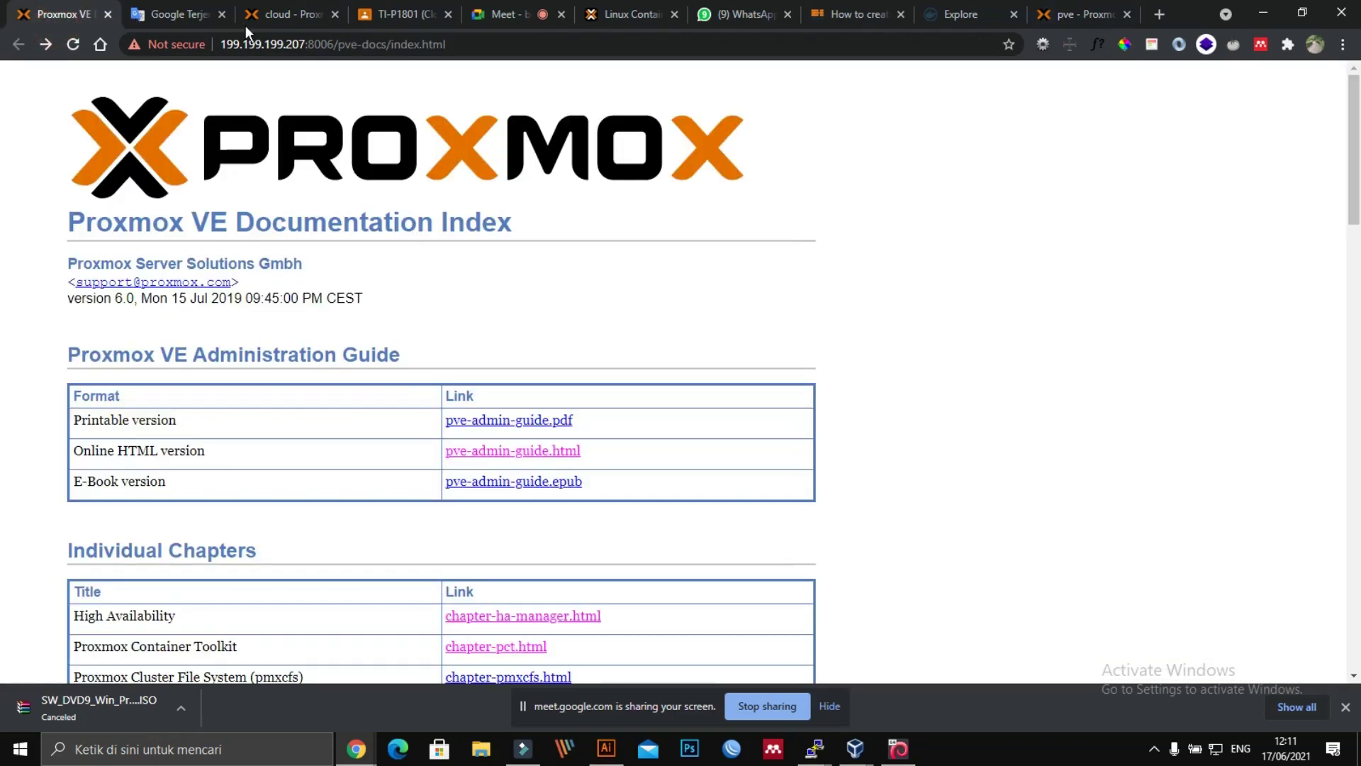
{"action": "left_click", "coordinate": [279, 16]}
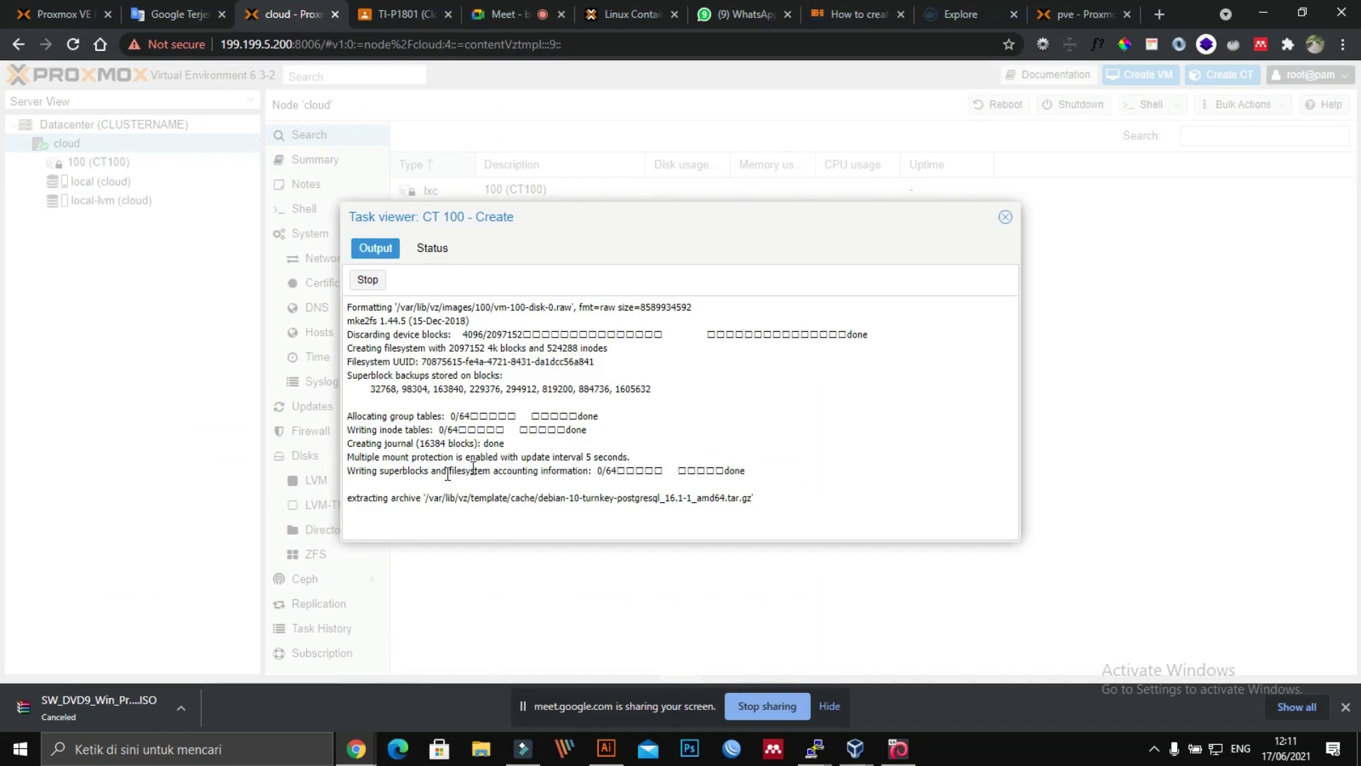
Step: Place the kalilinux noVNC console on the right and the CT 100 Task viewer on the left
{"action": "left_click", "coordinate": [355, 748]}
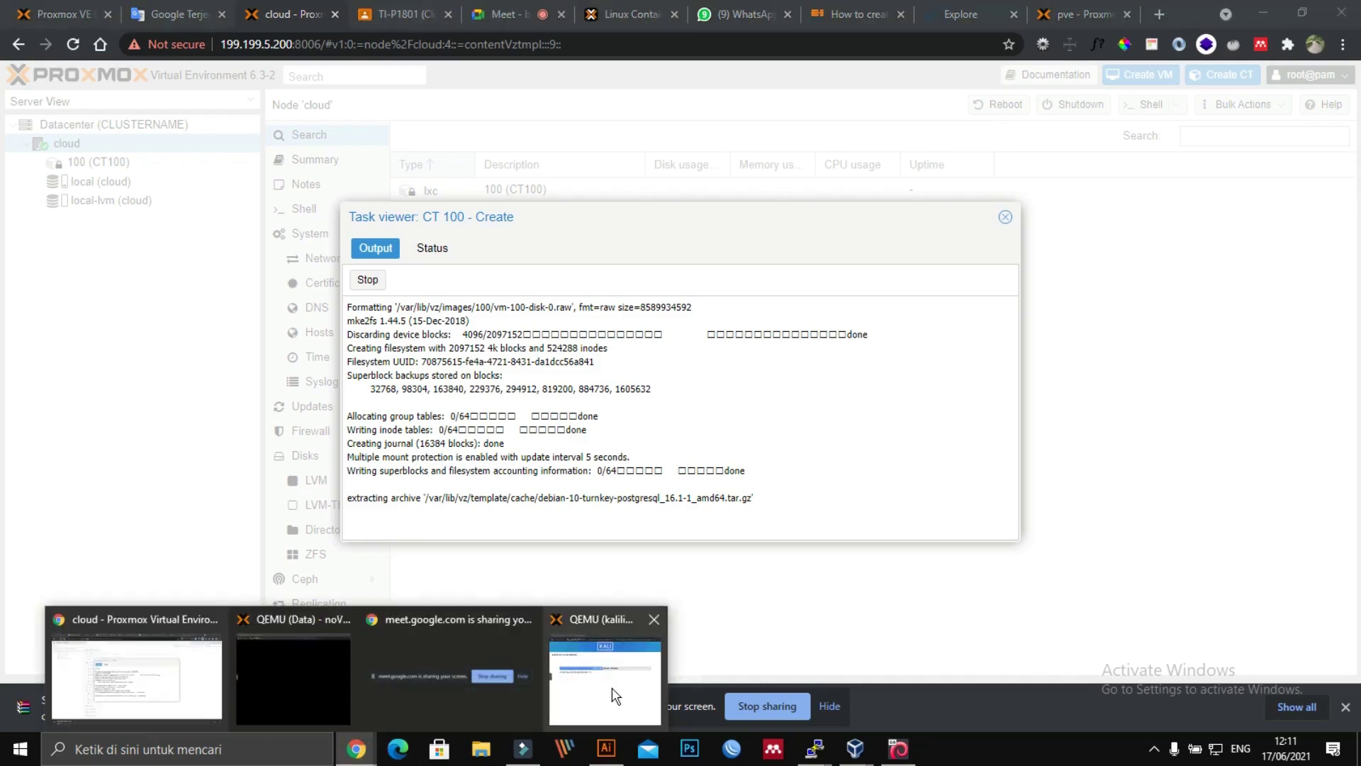
{"action": "left_click", "coordinate": [609, 691]}
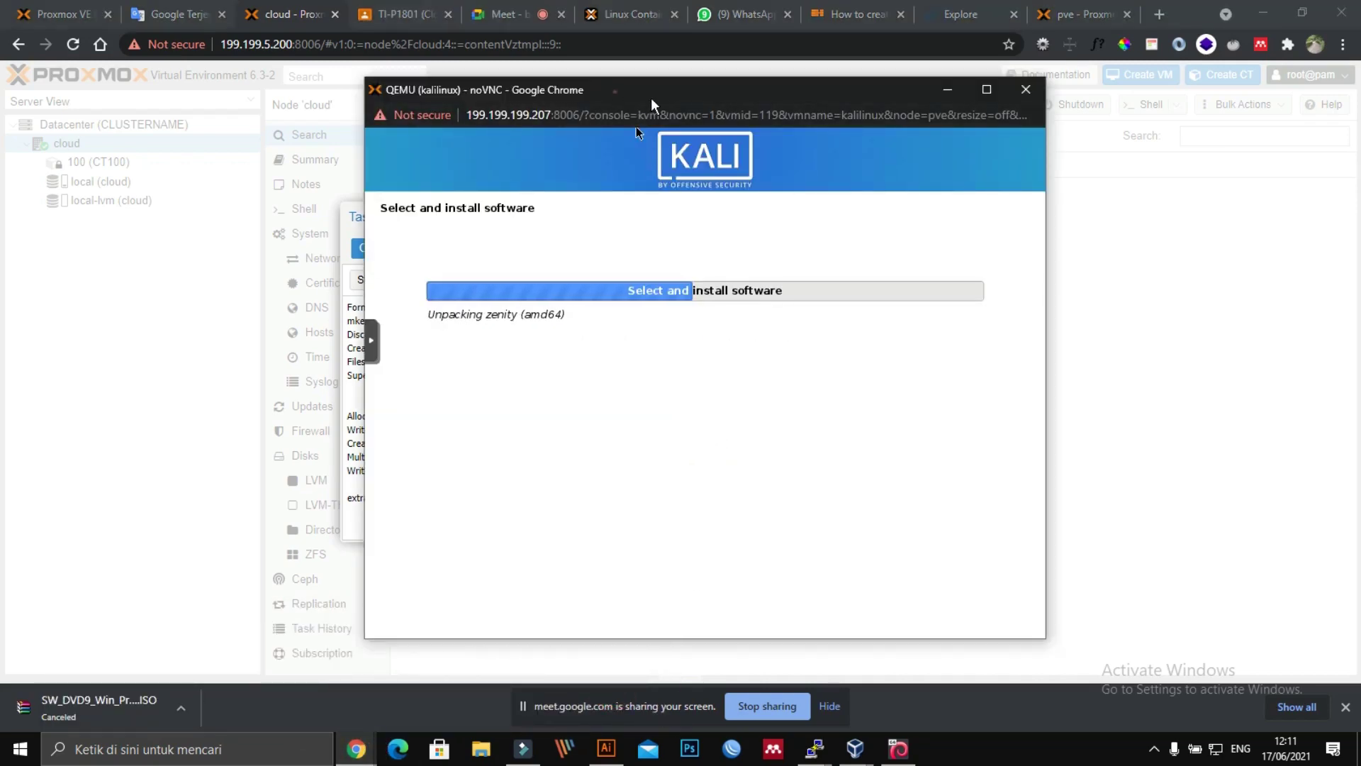
{"action": "left_click_drag", "start_coordinate": [651, 94], "coordinate": [1039, 151]}
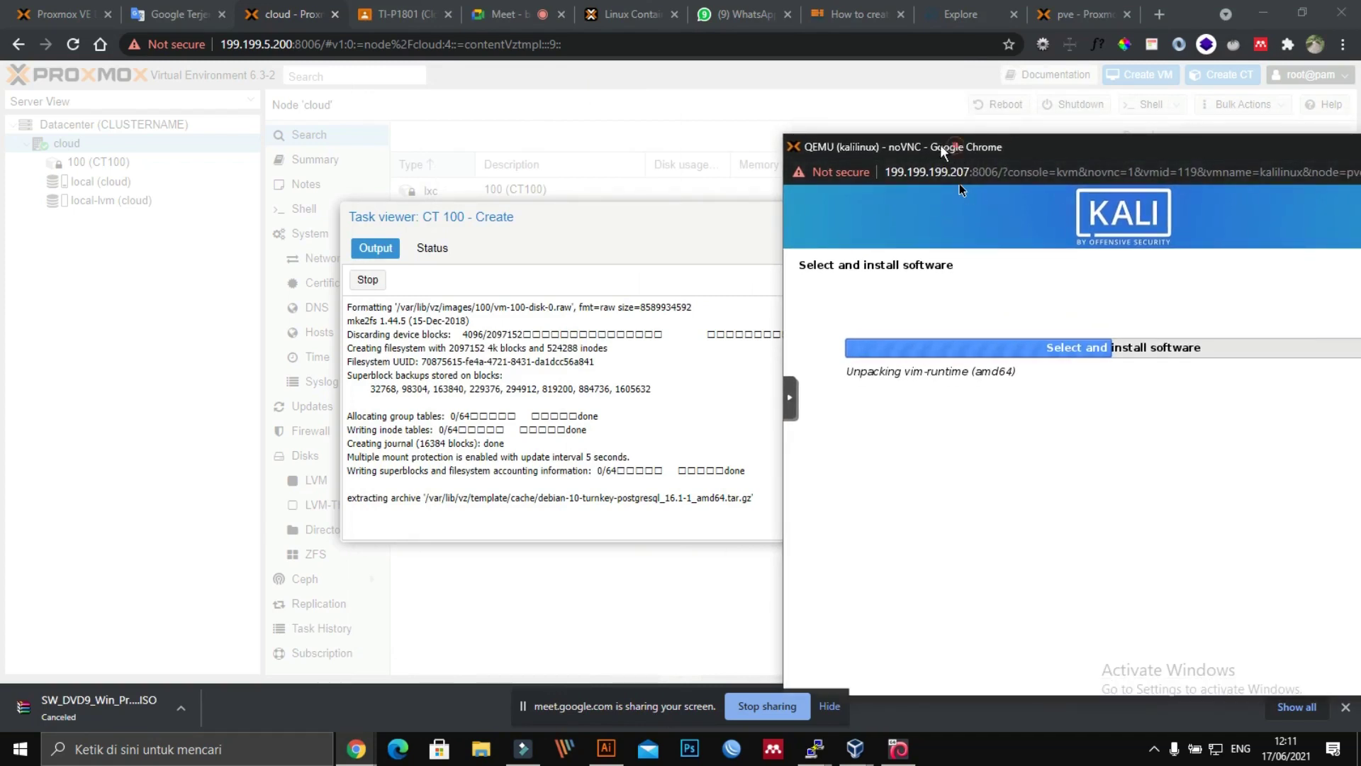
{"action": "left_click_drag", "start_coordinate": [956, 150], "coordinate": [915, 145]}
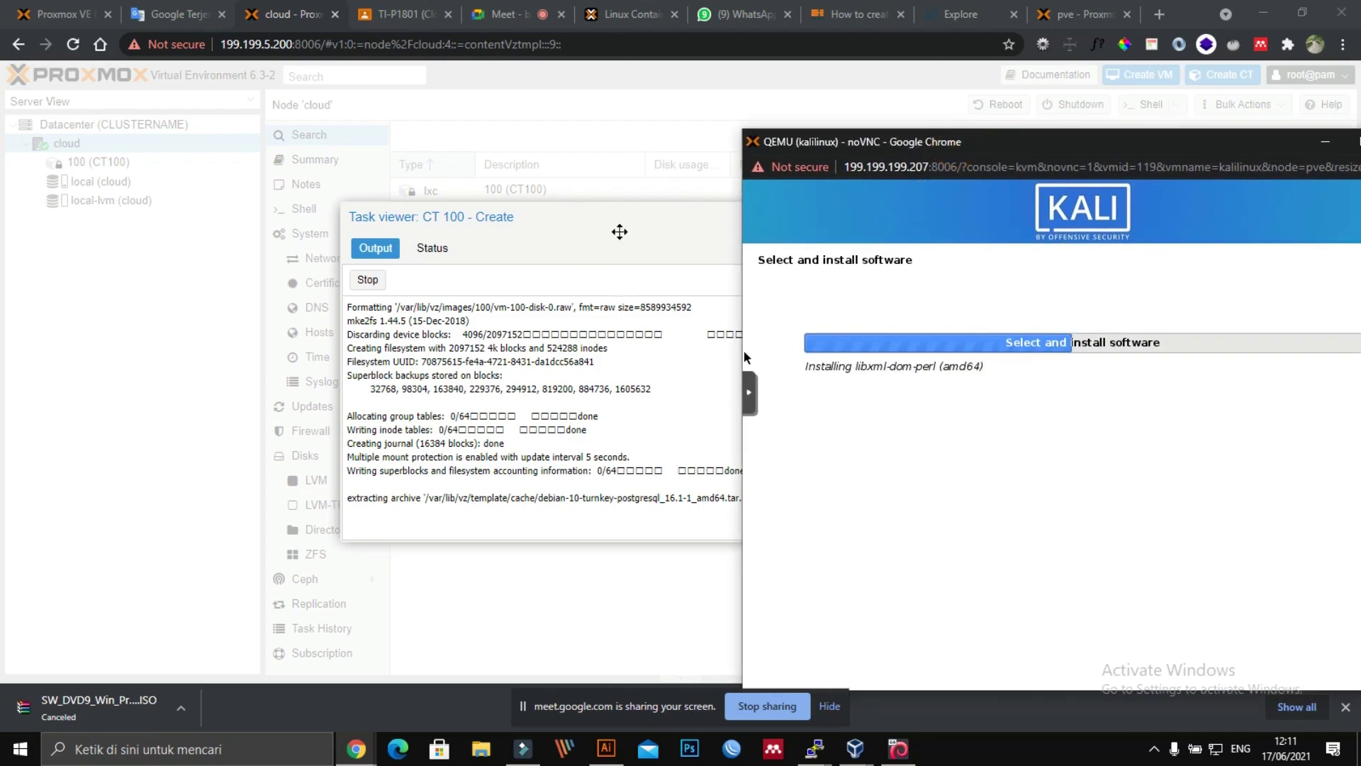
{"action": "left_click", "coordinate": [618, 232]}
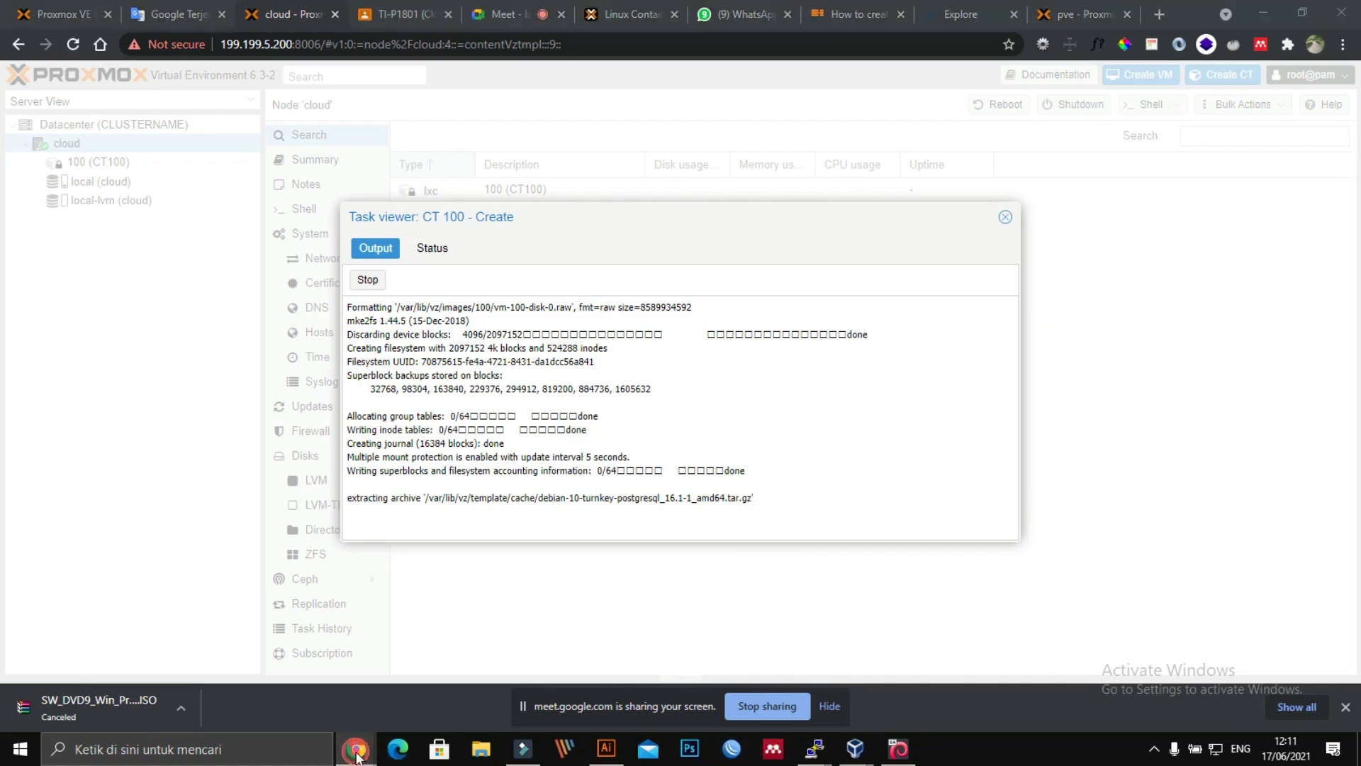
{"action": "mouse_move", "coordinate": [362, 751]}
{"action": "left_click", "coordinate": [621, 695]}
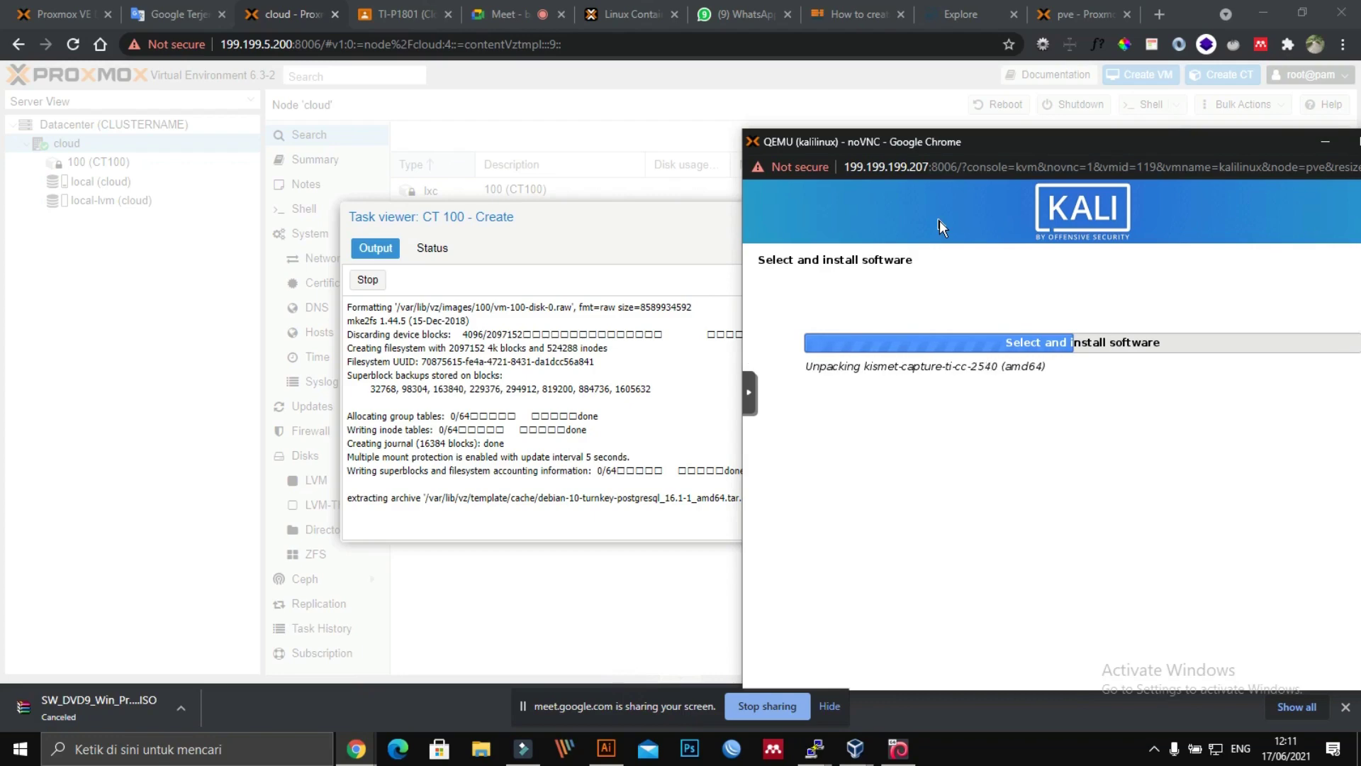
{"action": "left_click_drag", "start_coordinate": [617, 227], "coordinate": [441, 178]}
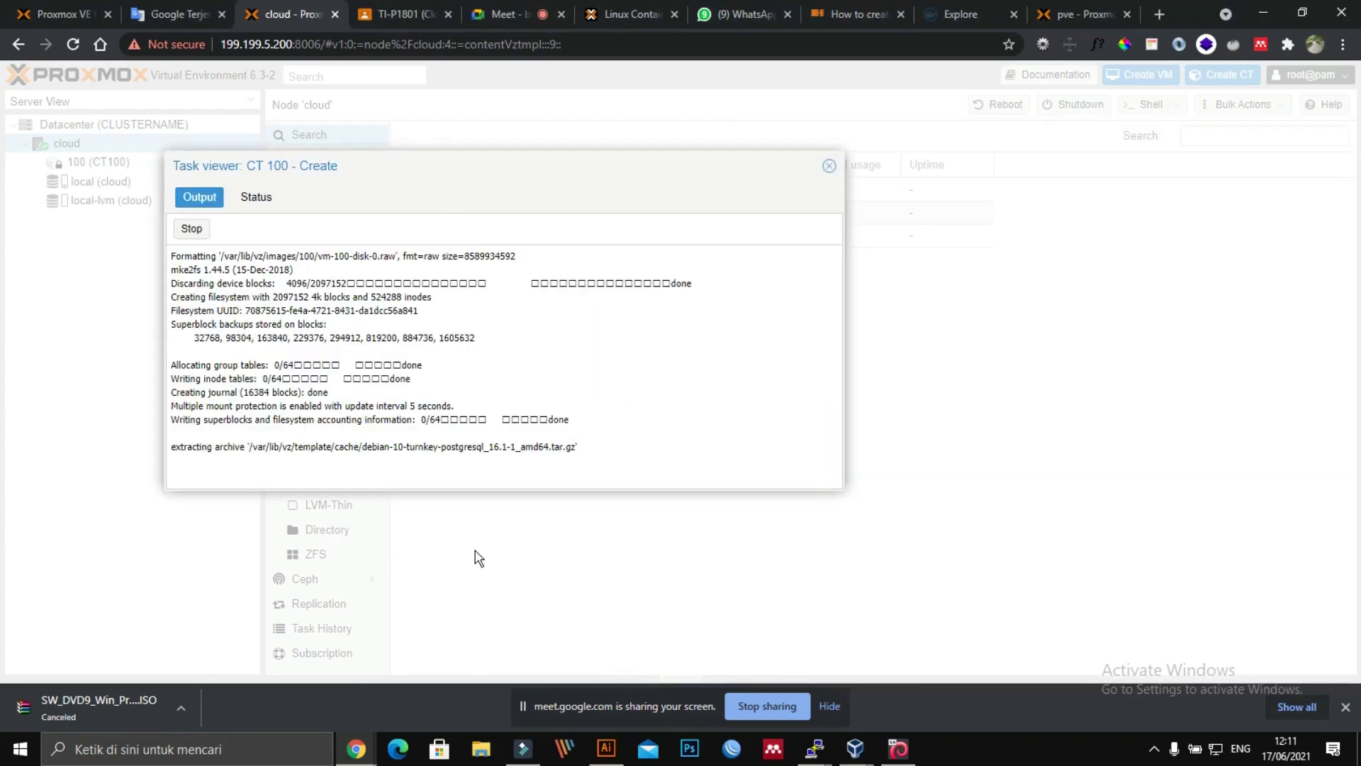
{"action": "mouse_move", "coordinate": [357, 752]}
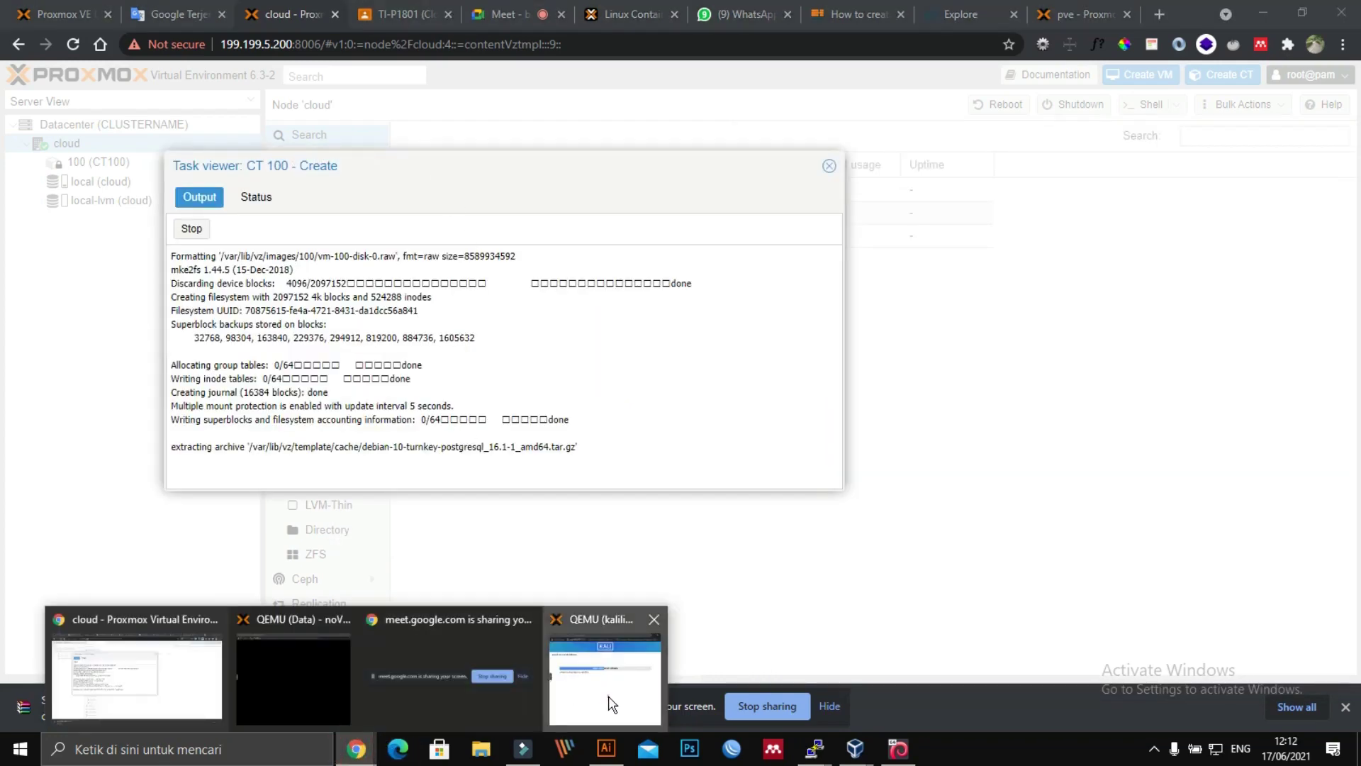
{"action": "left_click", "coordinate": [608, 702]}
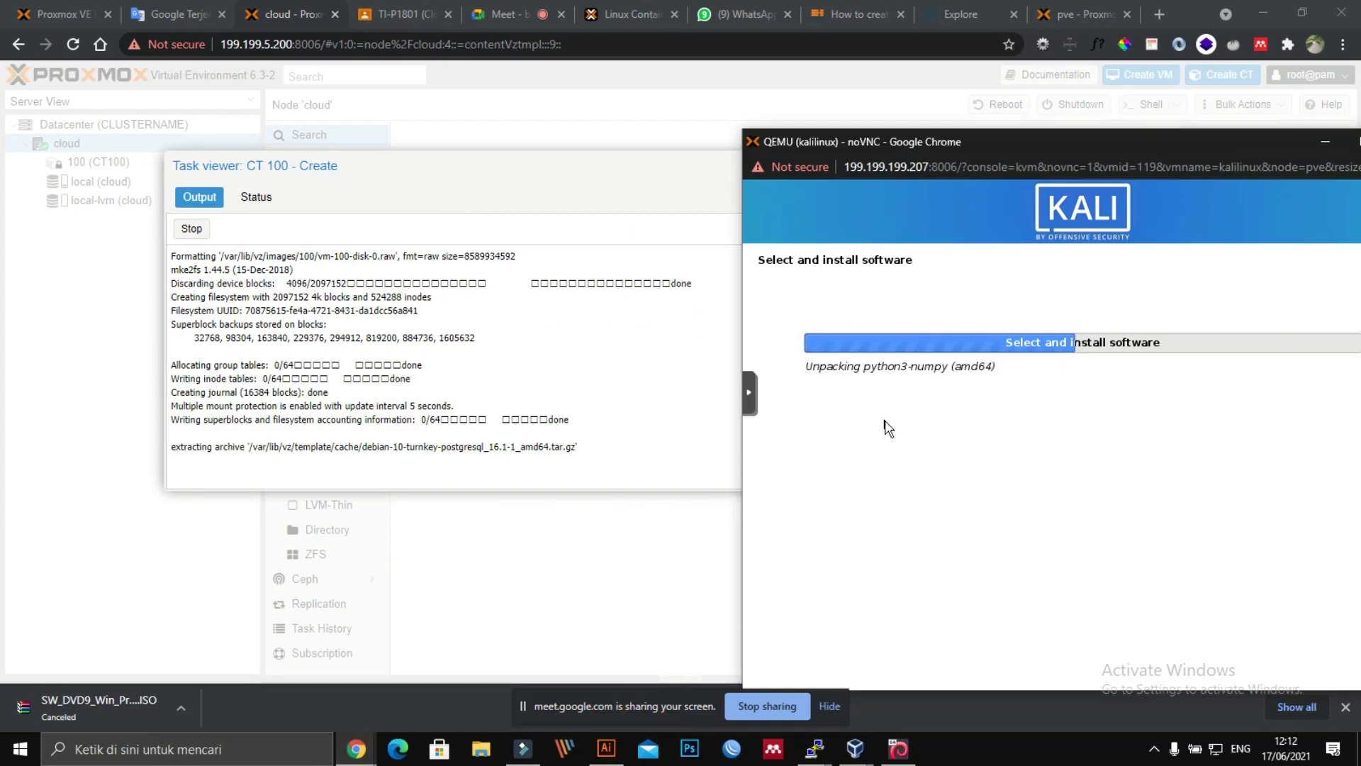
{"action": "left_click", "coordinate": [1157, 19]}
Step: Google 'debian terbaru' and open the Debian releases page showing stable 10 (buster)
{"action": "type", "text": "google.com"}
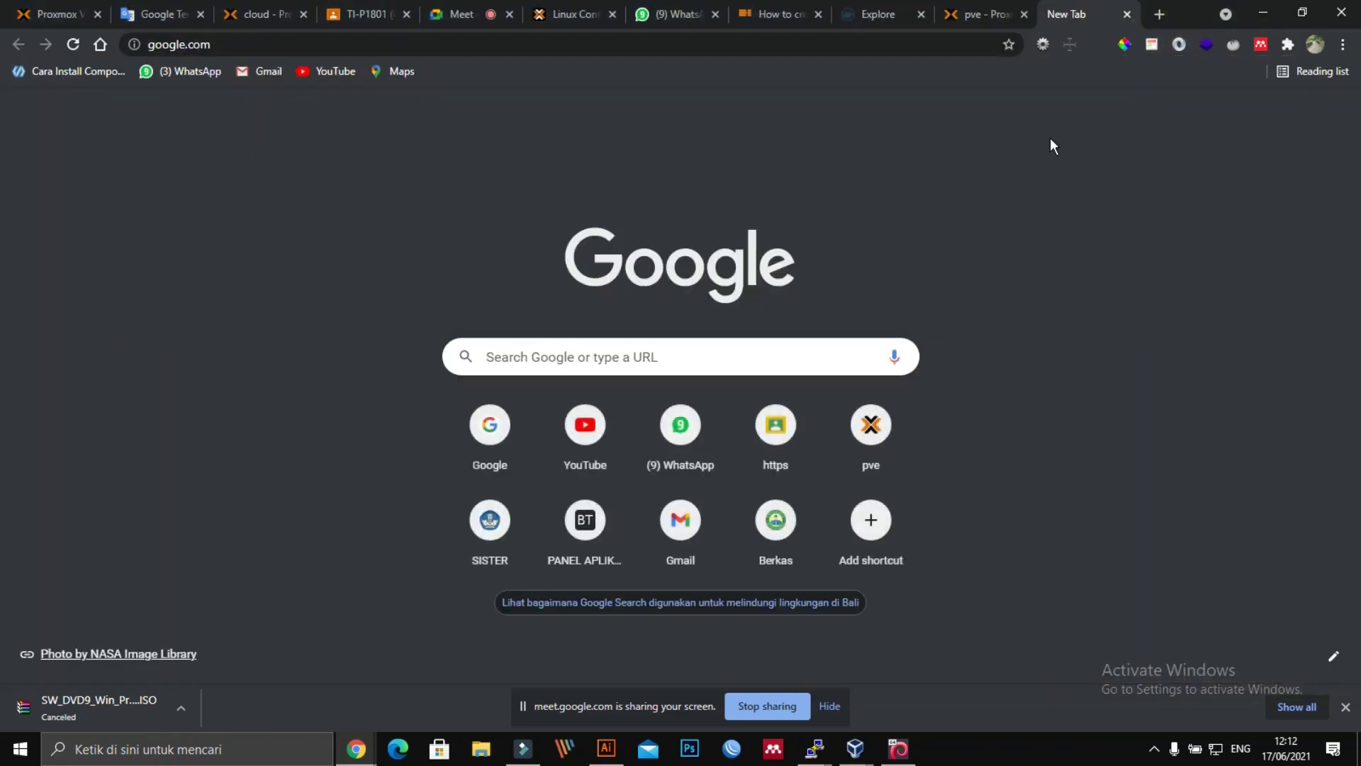
{"action": "key", "text": "Return"}
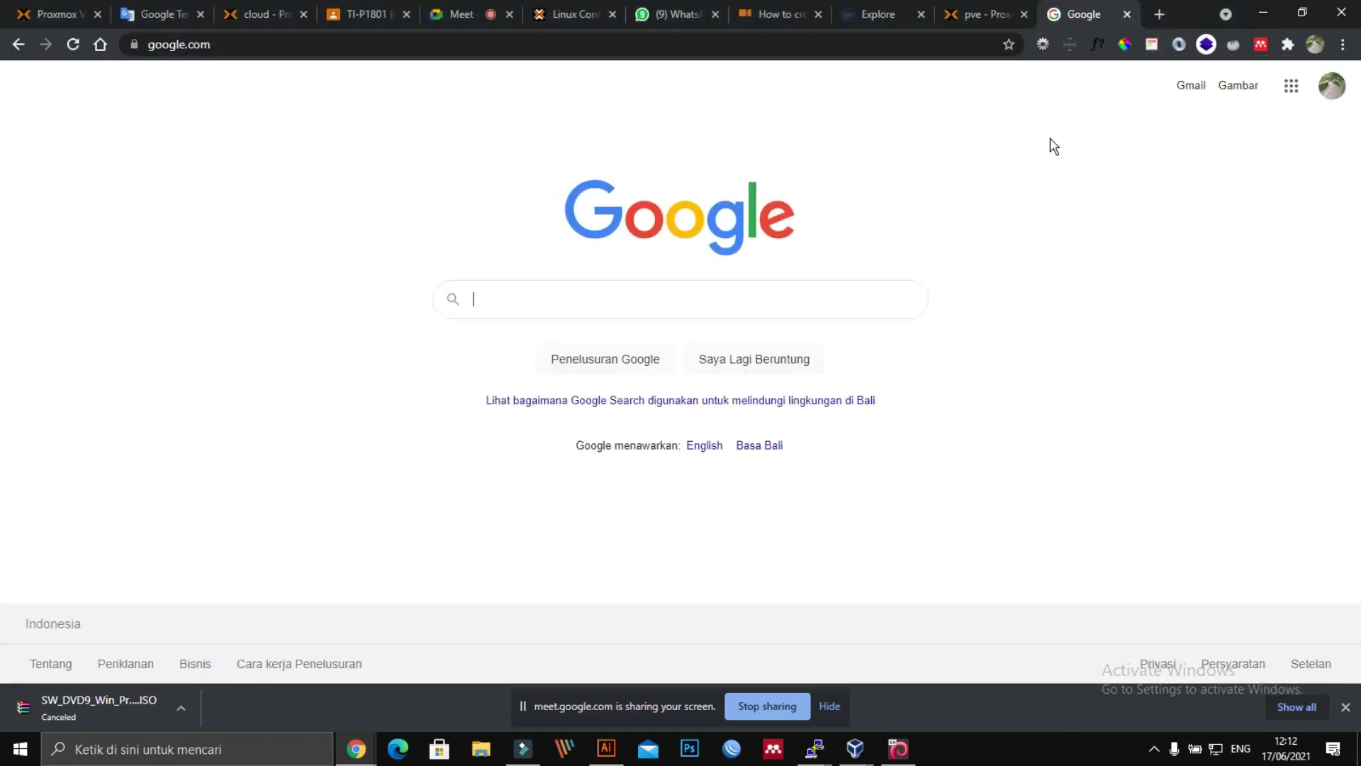
{"action": "type", "text": "debian t"}
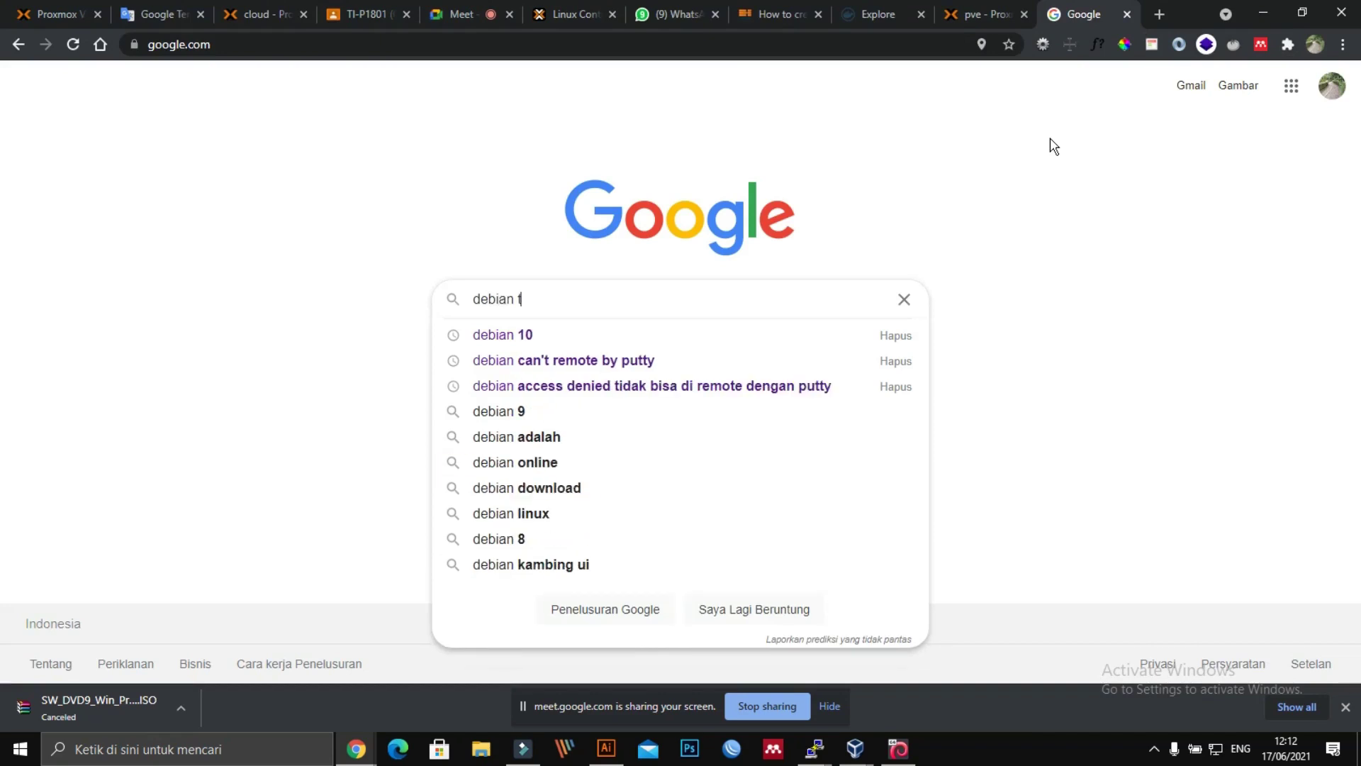
{"action": "type", "text": "erbaru"}
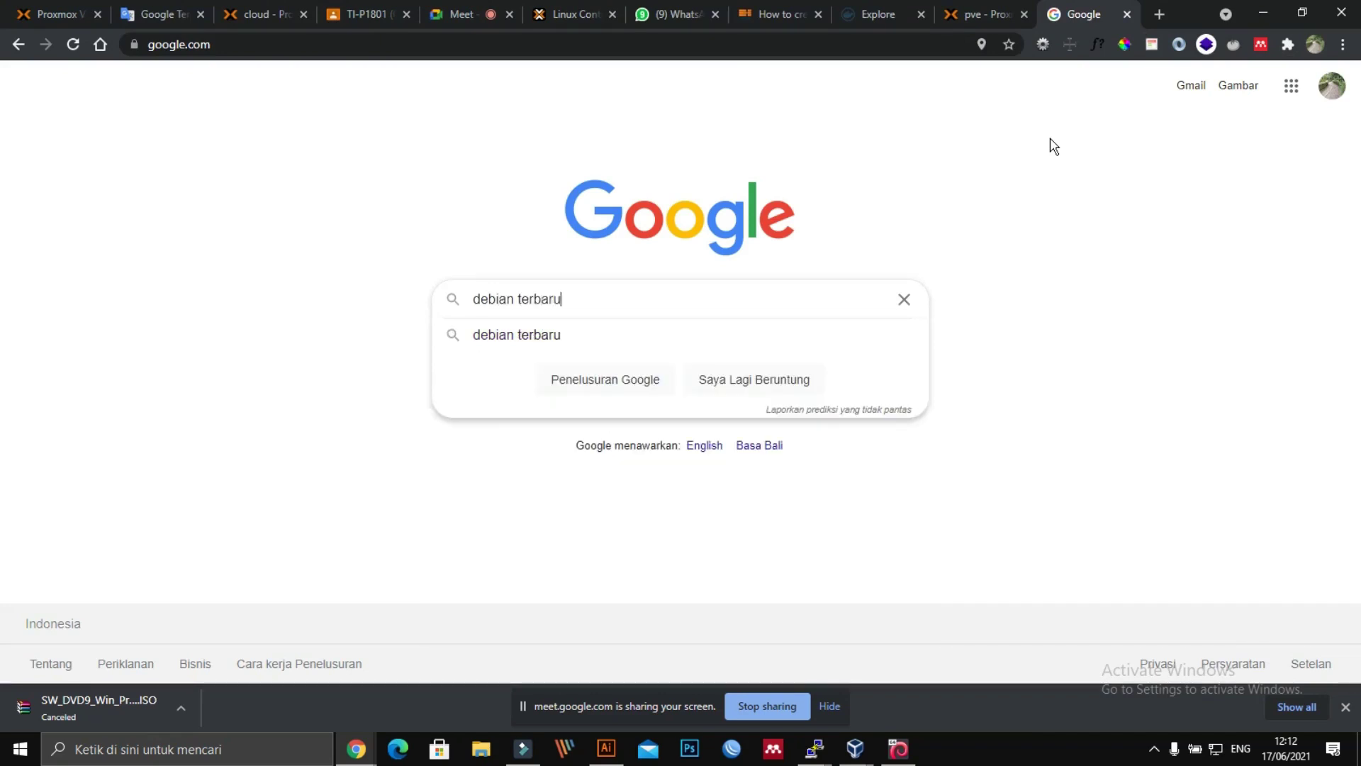
{"action": "key", "text": "Return"}
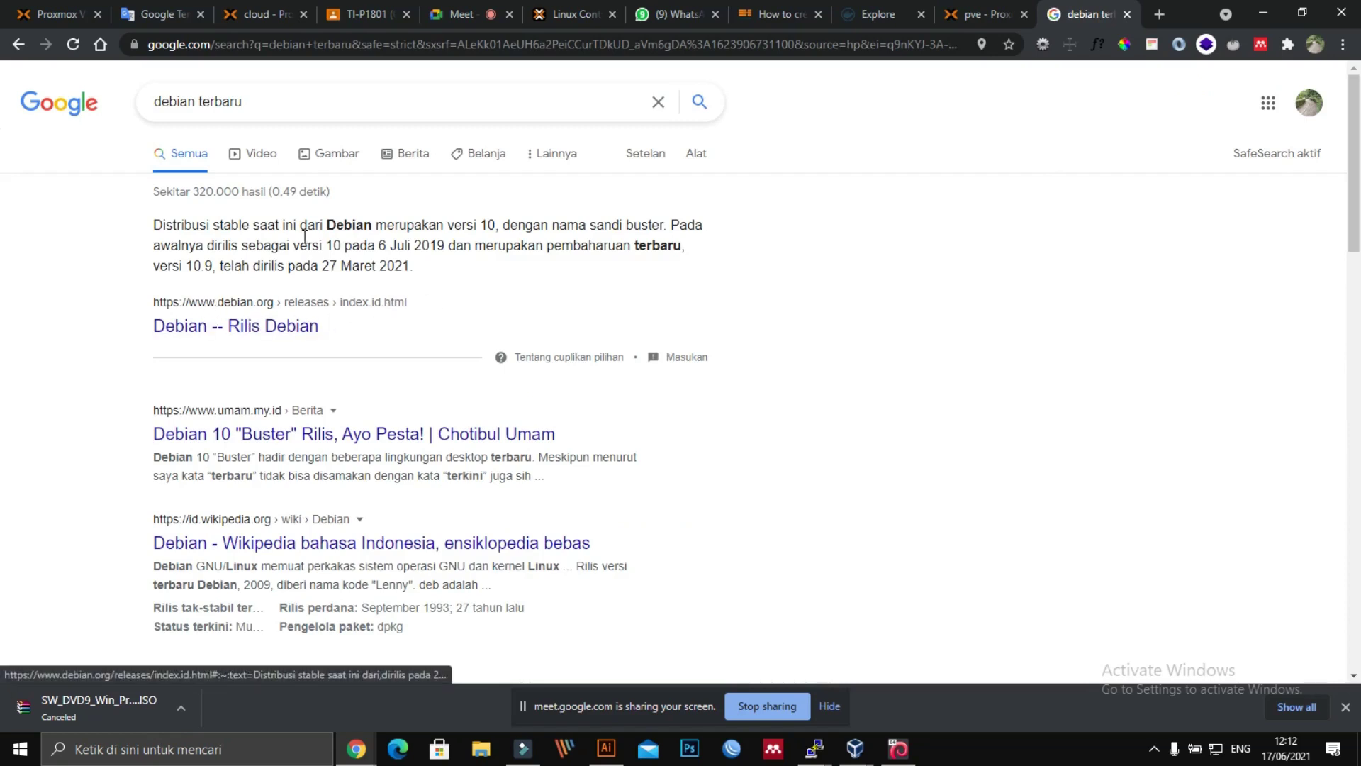
{"action": "left_click", "coordinate": [207, 328]}
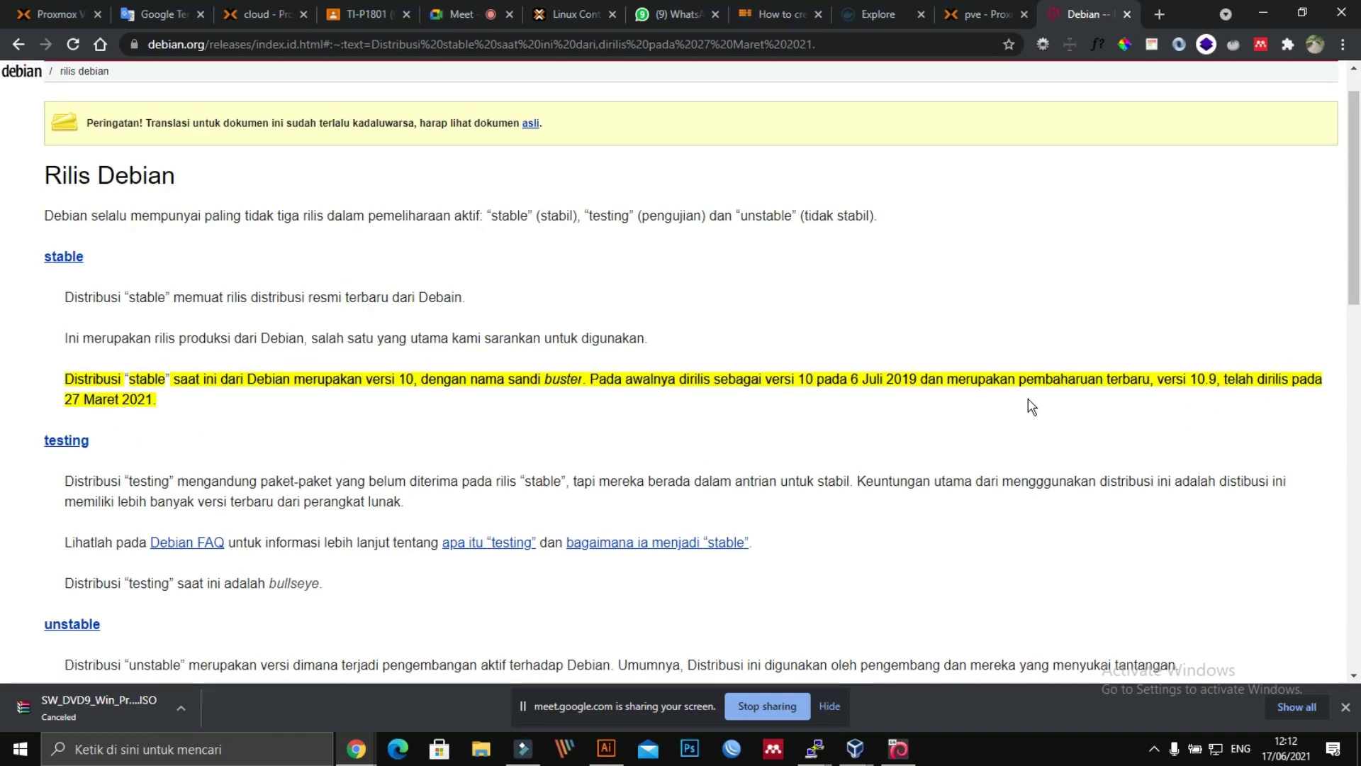
{"action": "left_click", "coordinate": [1203, 395]}
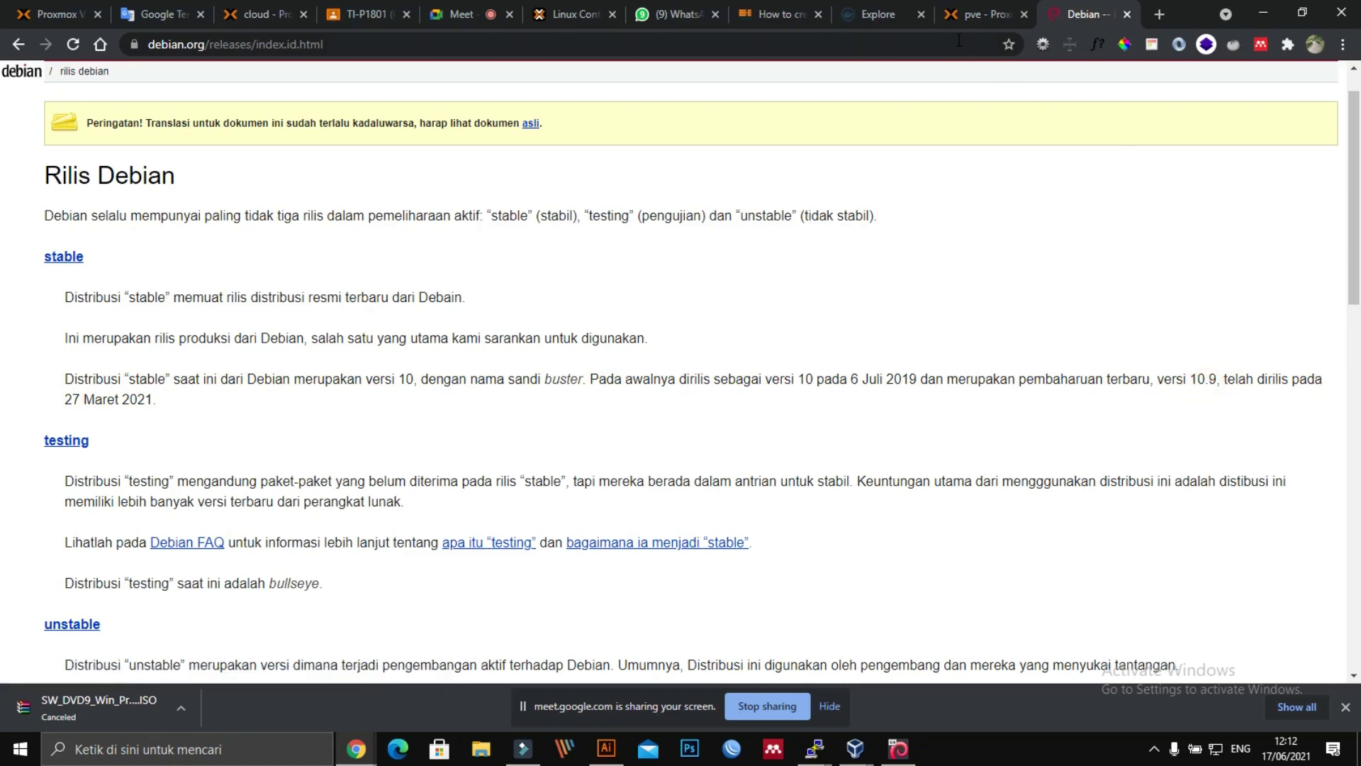
{"action": "left_click", "coordinate": [981, 15]}
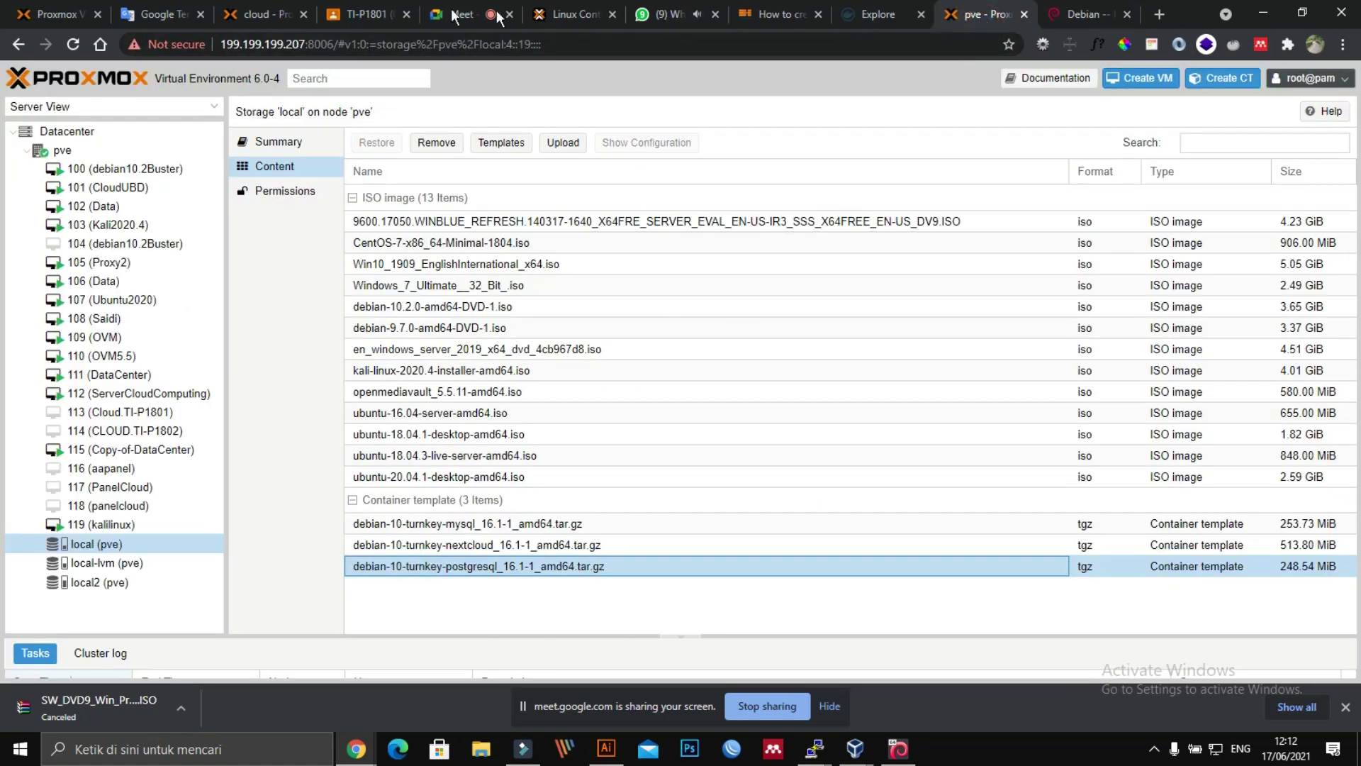
Step: Close the CT 100 task log ending in TASK OK and open 100 (postgreSQL)'s summary
{"action": "left_click", "coordinate": [248, 15]}
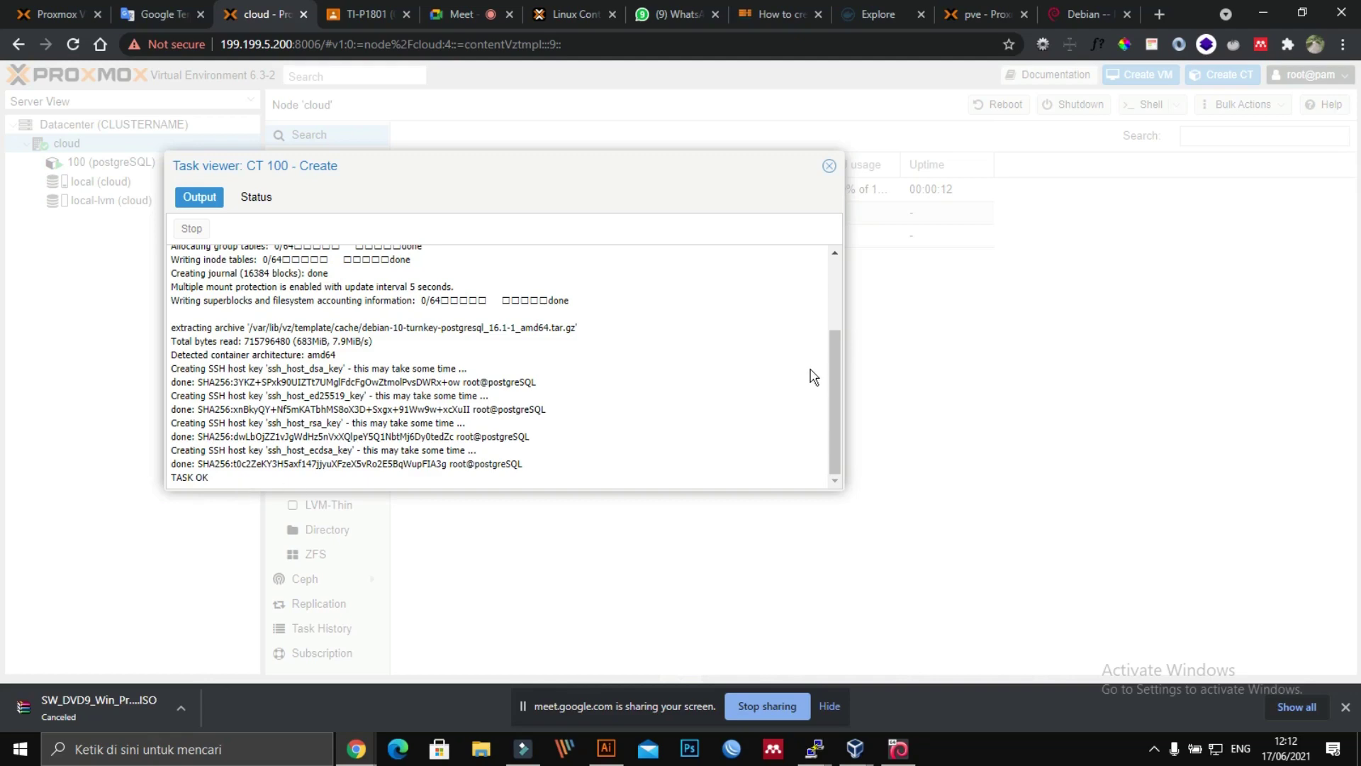
{"action": "left_click_drag", "start_coordinate": [834, 375], "coordinate": [859, 409]}
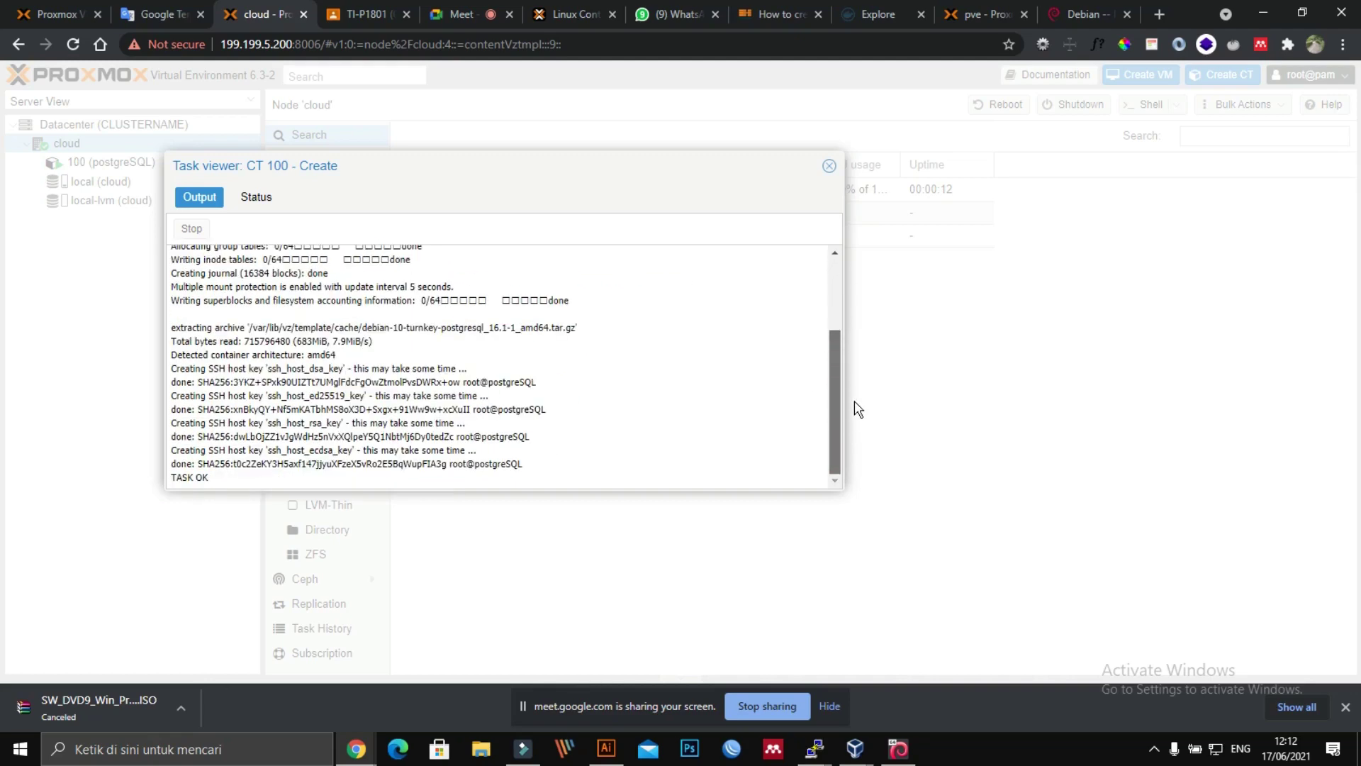
{"action": "left_click", "coordinate": [829, 165]}
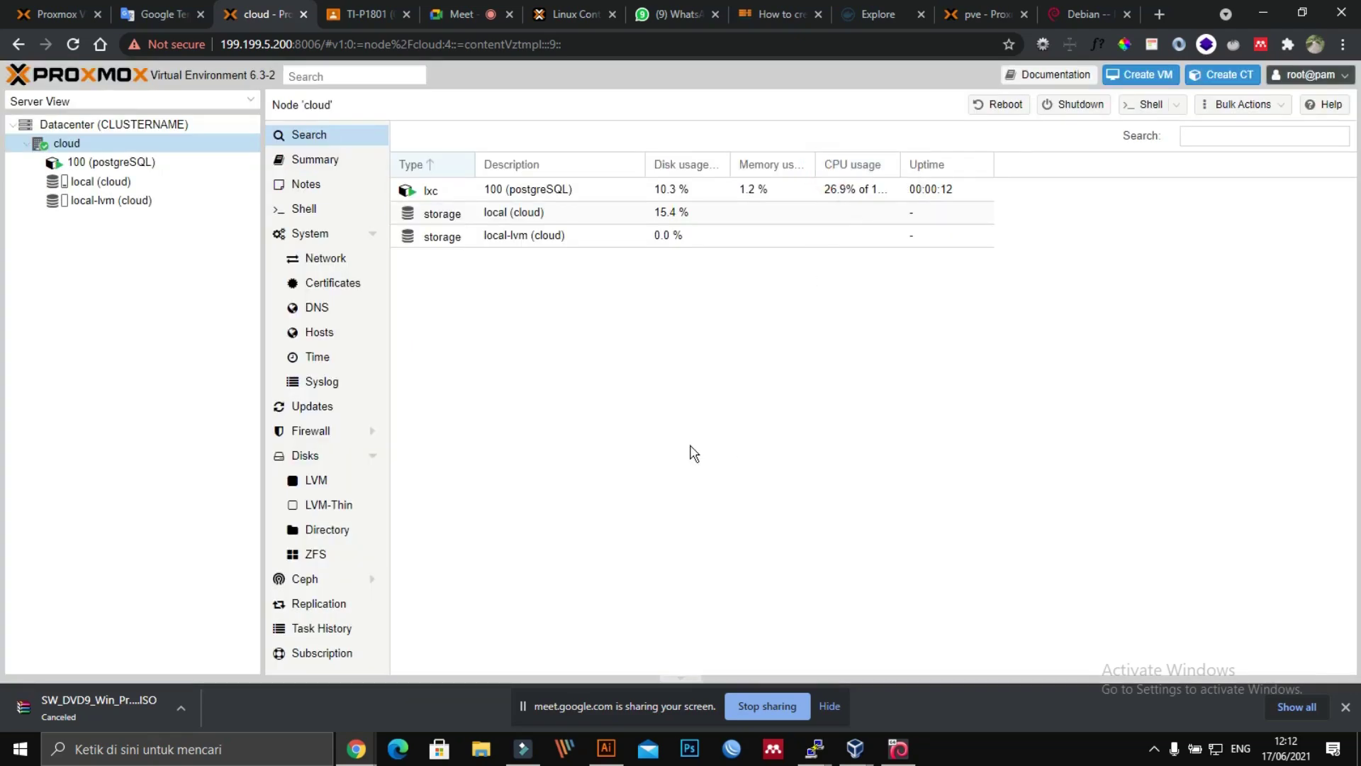
{"action": "left_click", "coordinate": [95, 163]}
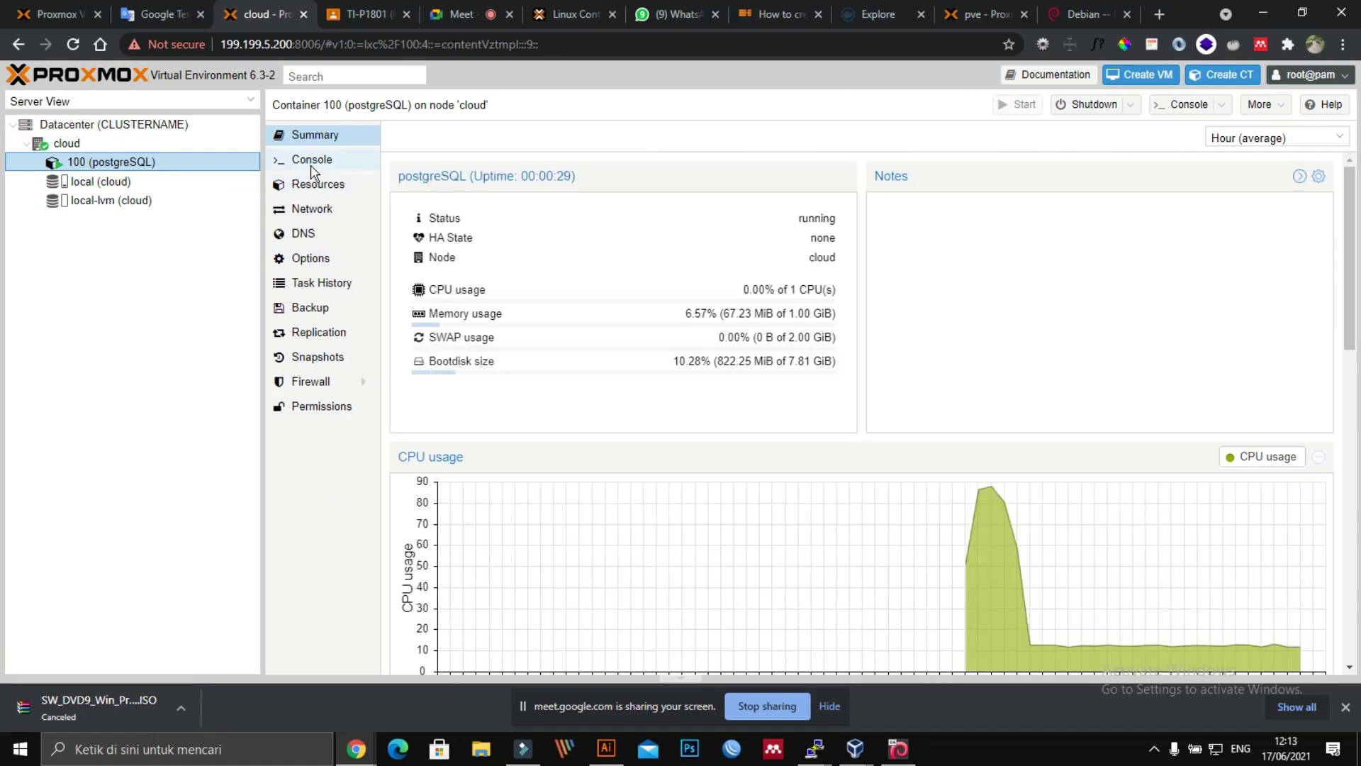
Step: Open the postgreSQL container's console and log in as root with the root password
{"action": "left_click", "coordinate": [310, 161]}
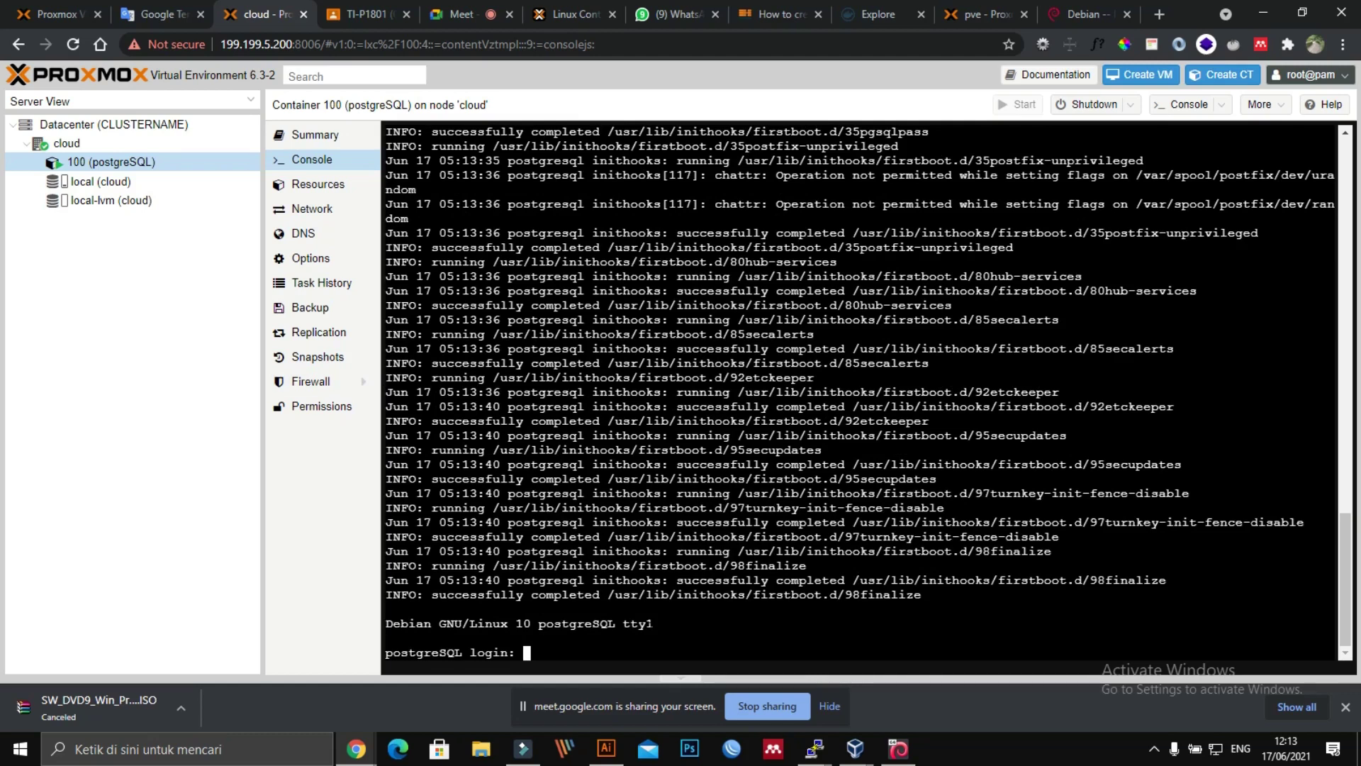
{"action": "type", "text": "root"}
{"action": "key", "text": "Return"}
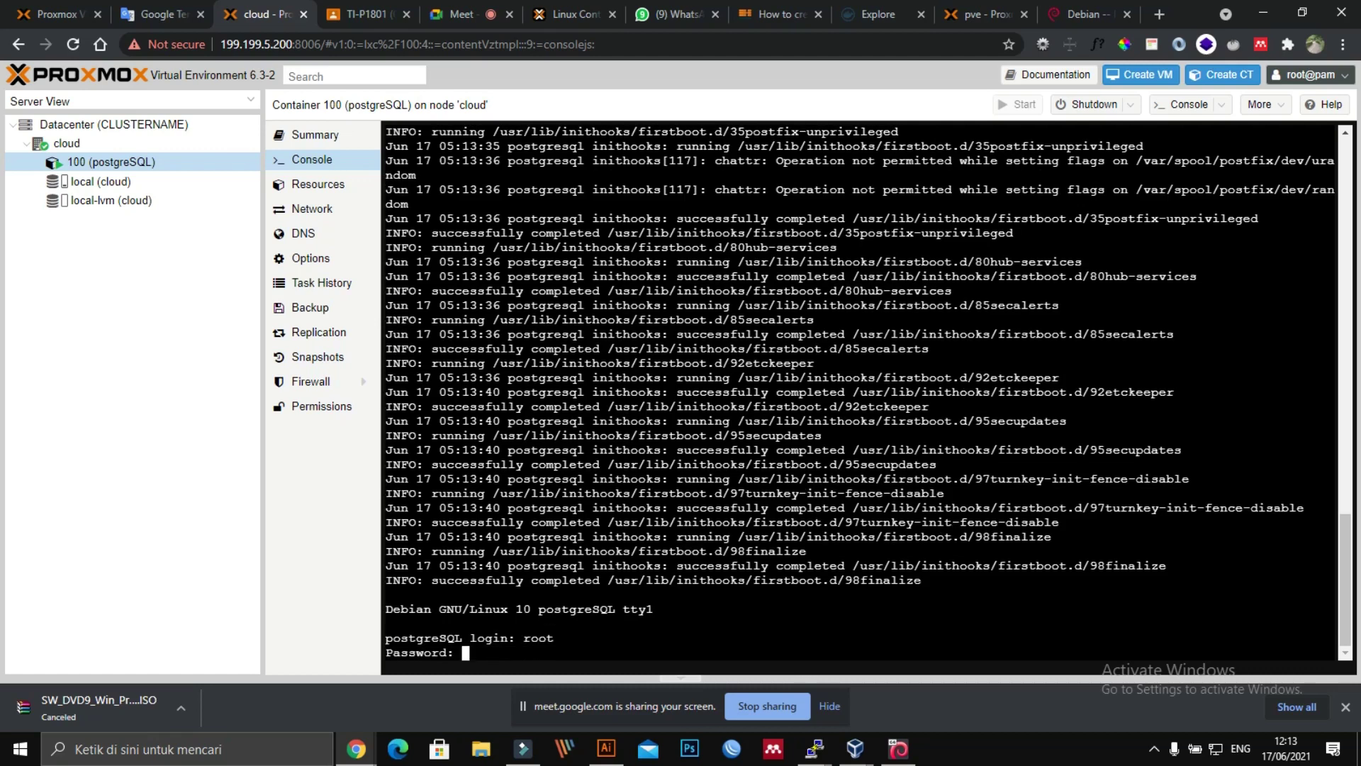
{"action": "key", "text": "Return"}
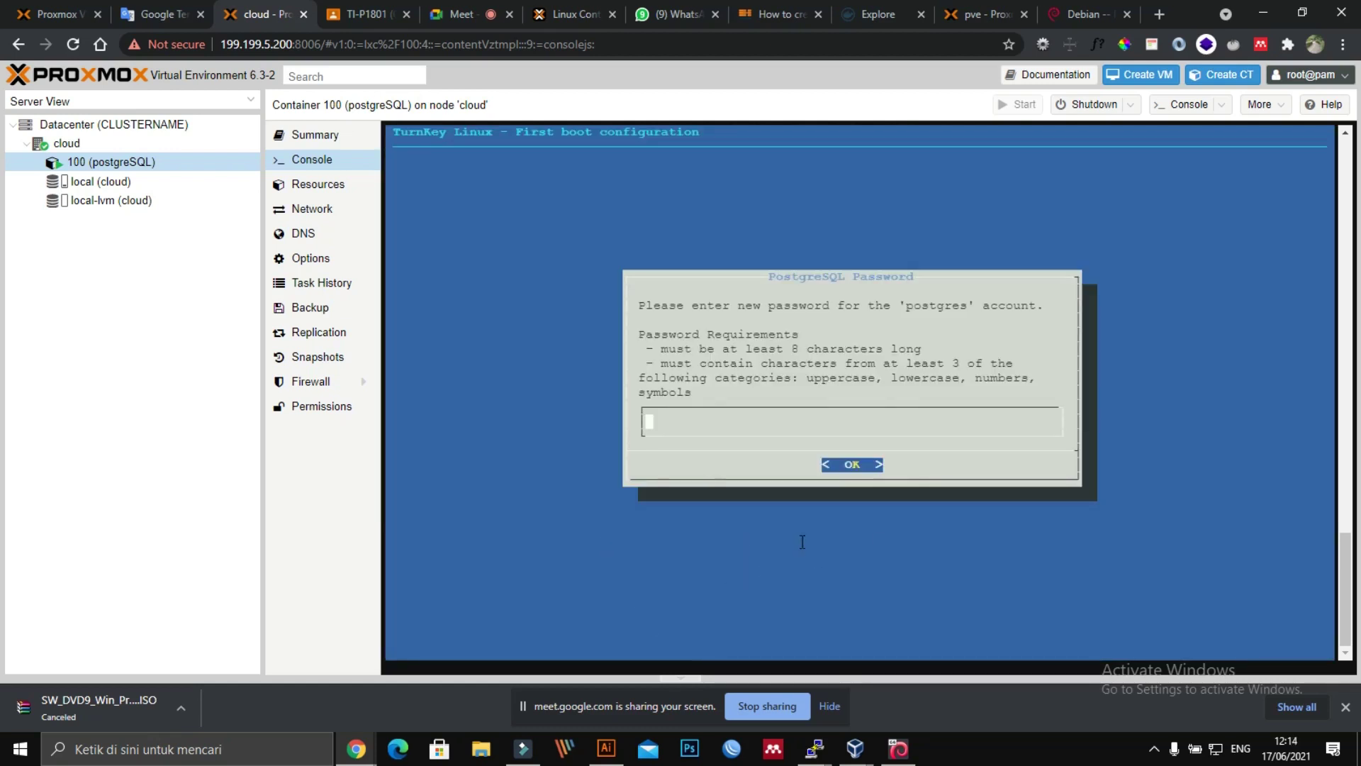
Step: Enter and confirm a new password for the postgres user
{"action": "left_click", "coordinate": [853, 466]}
{"action": "type", "text": "************"}
{"action": "key", "text": "Return"}
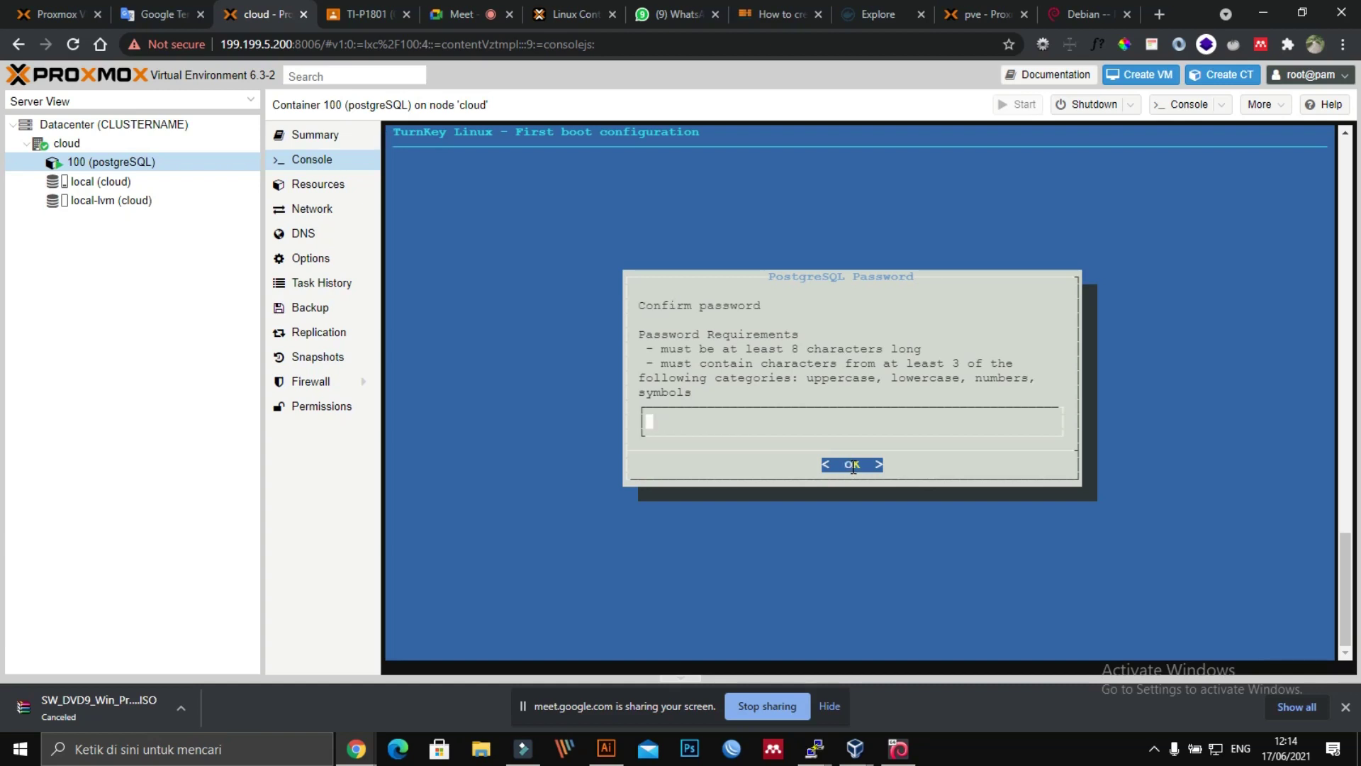
{"action": "type", "text": "************"}
{"action": "key", "text": "Return"}
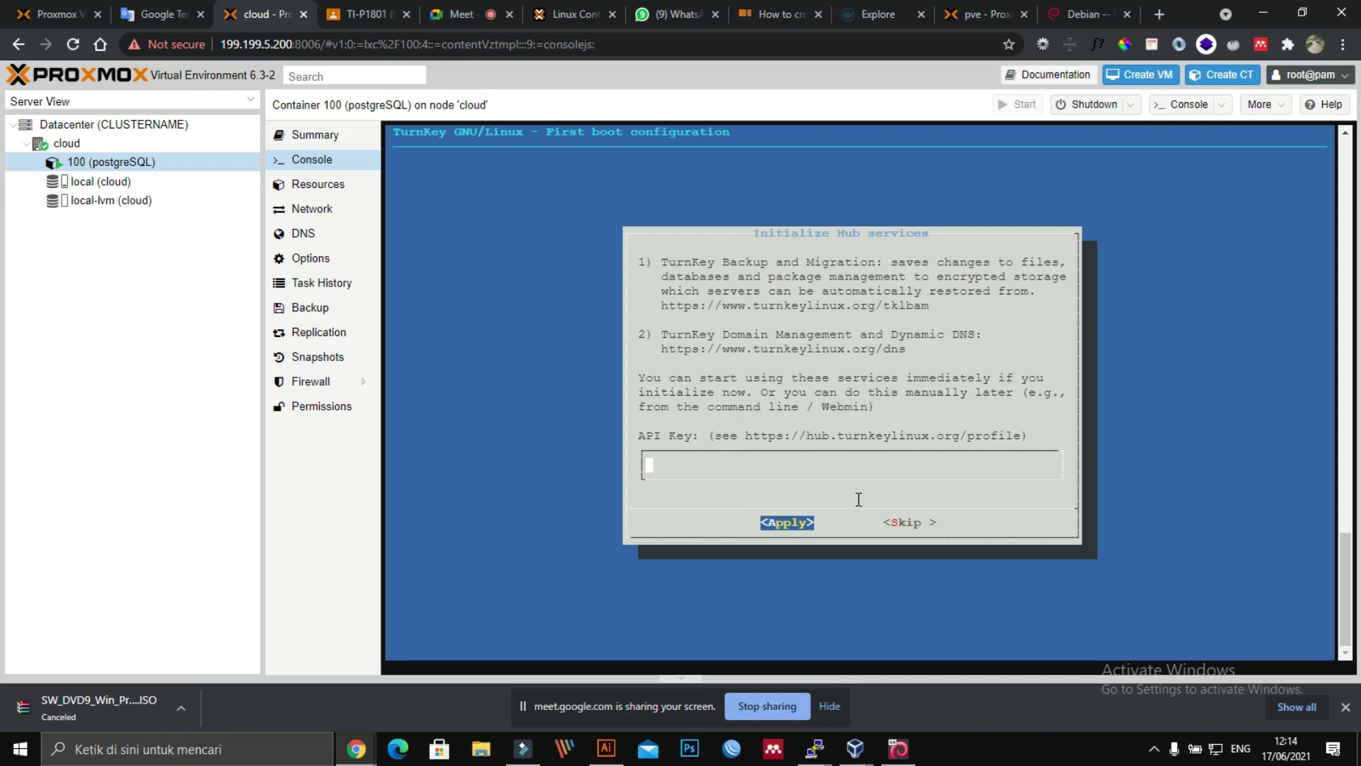
Step: Skip the Hub services, notification email and security updates first-boot dialogs
{"action": "key", "text": "Tab"}
{"action": "key", "text": "Tab"}
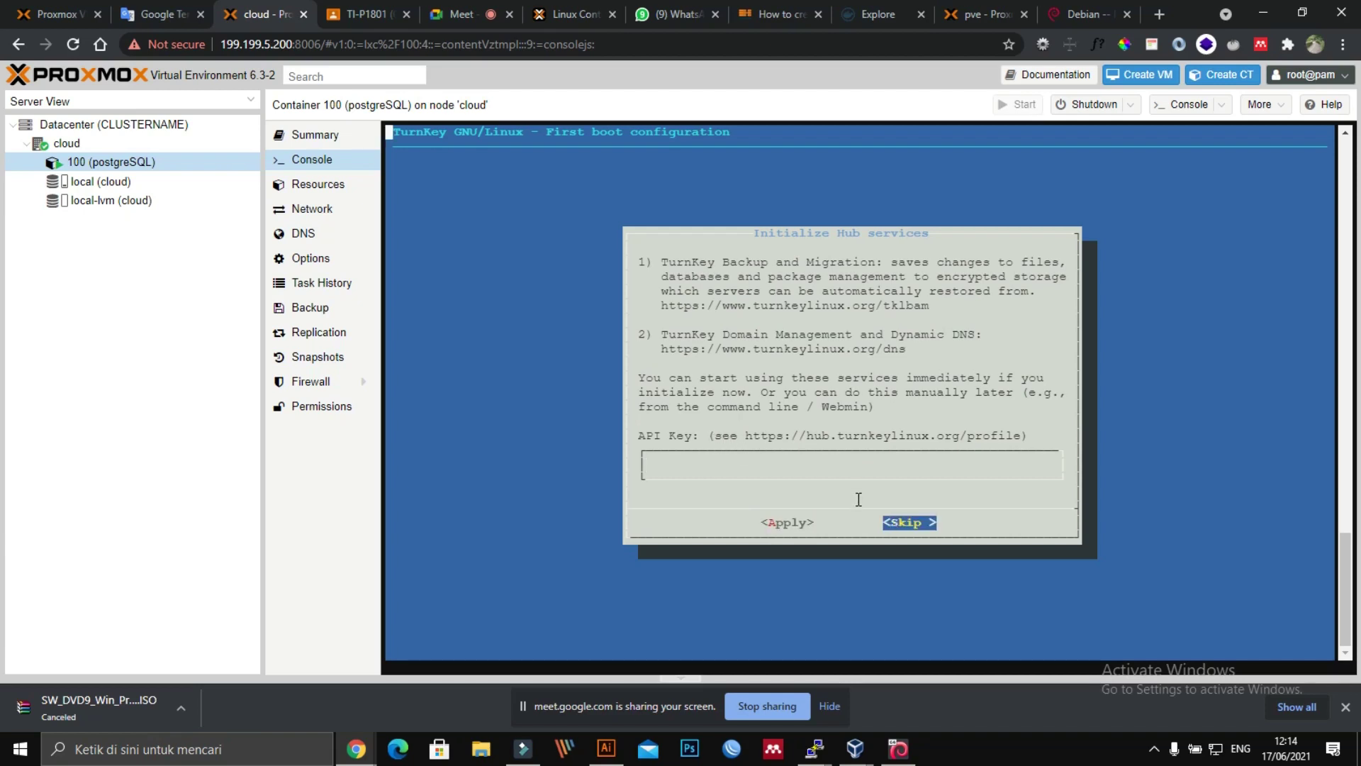
{"action": "key", "text": "Return"}
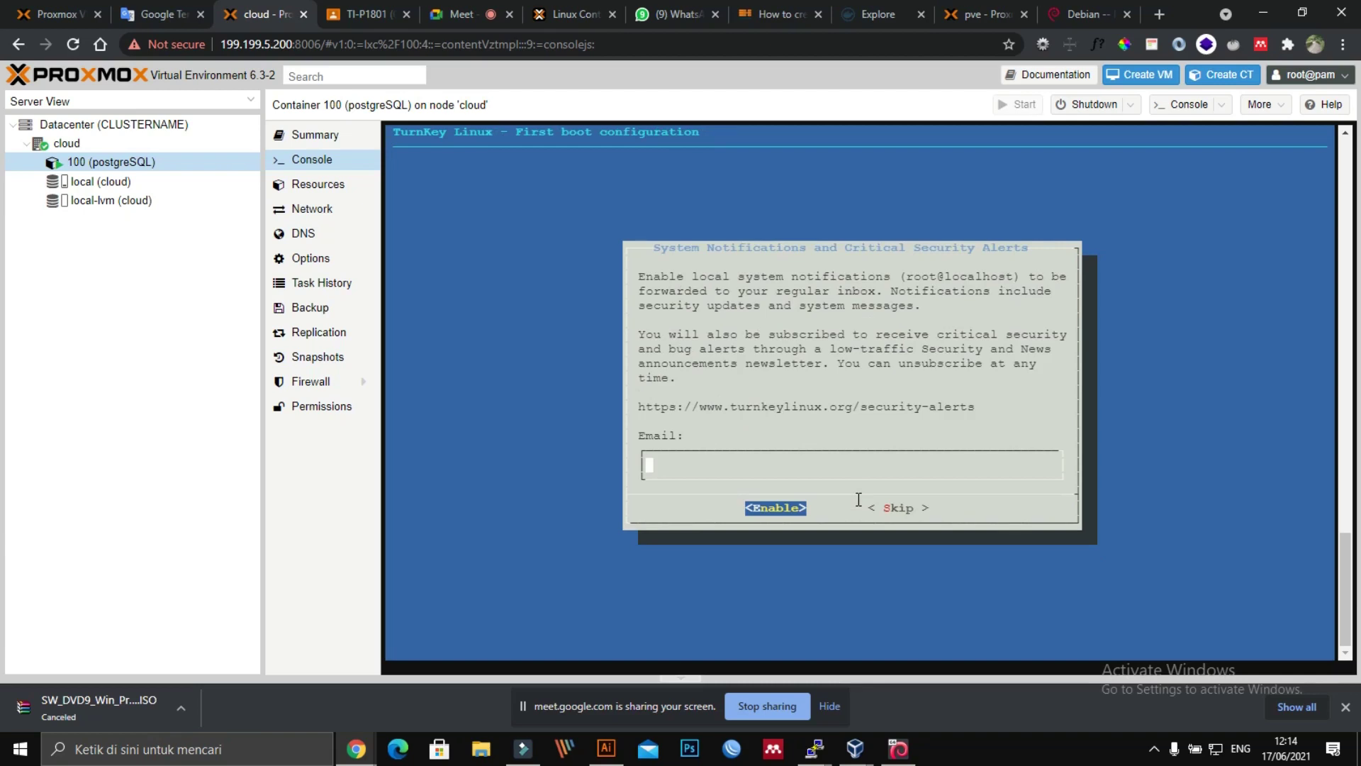
{"action": "key", "text": "Tab"}
{"action": "key", "text": "Tab"}
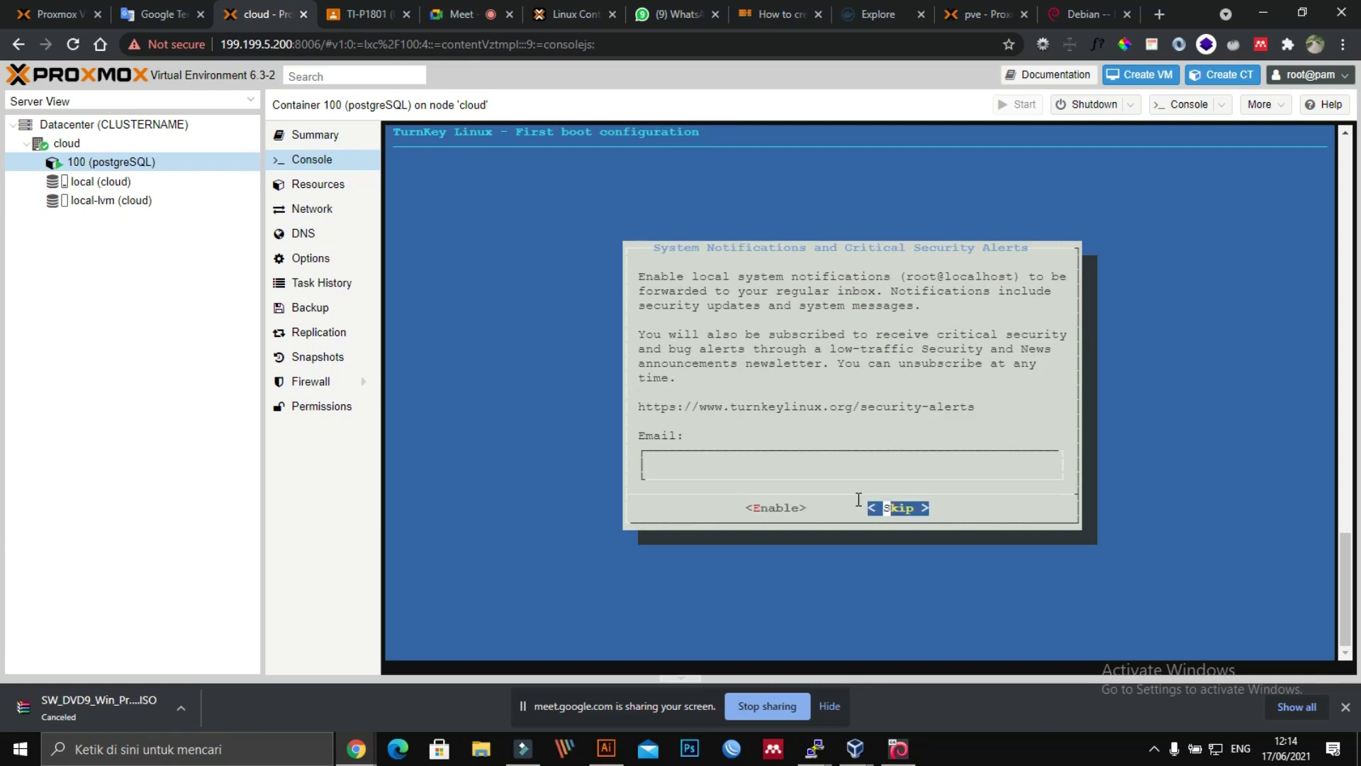
{"action": "key", "text": "Return"}
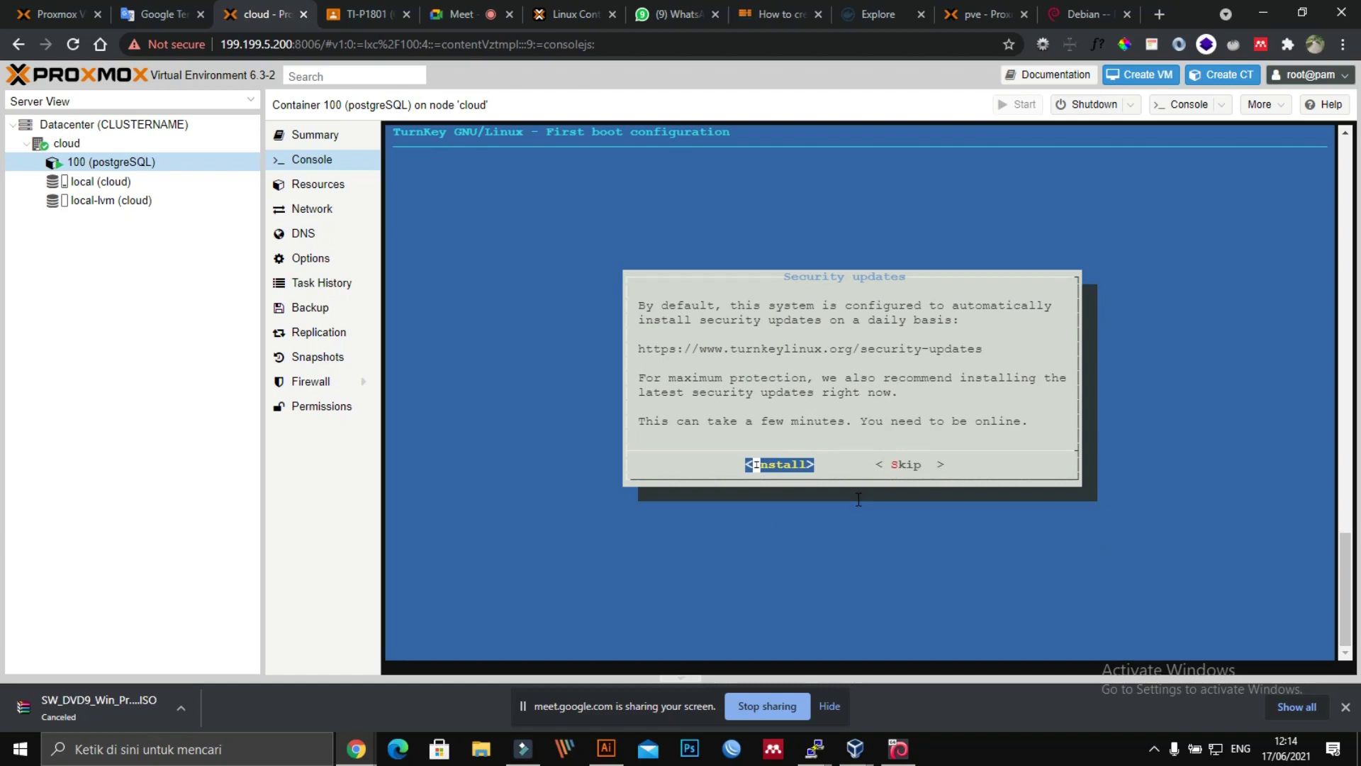
{"action": "key", "text": "Right"}
{"action": "key", "text": "Return"}
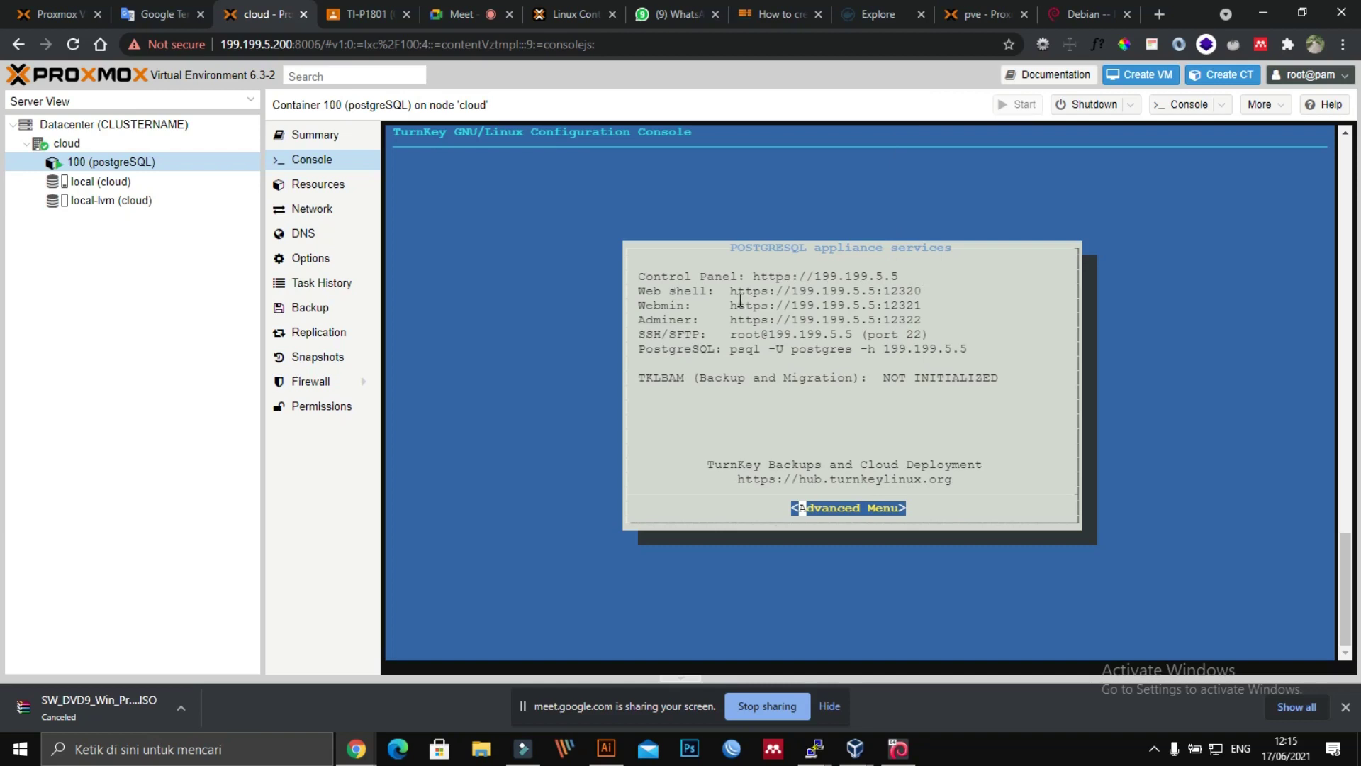
Step: Copy the appliance's service address lines, Adminer through PostgreSQL, and paste them into Notepad
{"action": "left_click_drag", "start_coordinate": [737, 306], "coordinate": [874, 305]}
{"action": "left_click_drag", "start_coordinate": [978, 346], "coordinate": [636, 277]}
{"action": "right_click", "coordinate": [666, 281]}
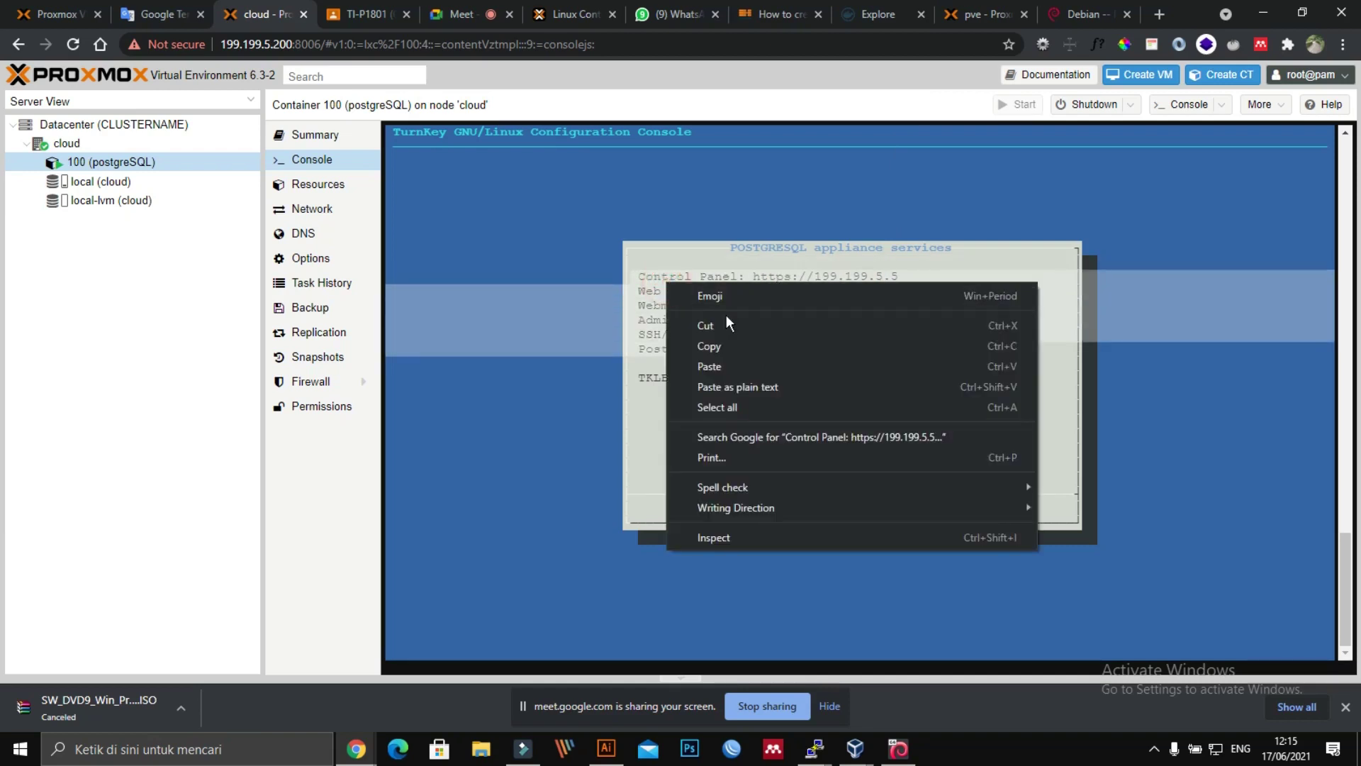
{"action": "left_click", "coordinate": [727, 346]}
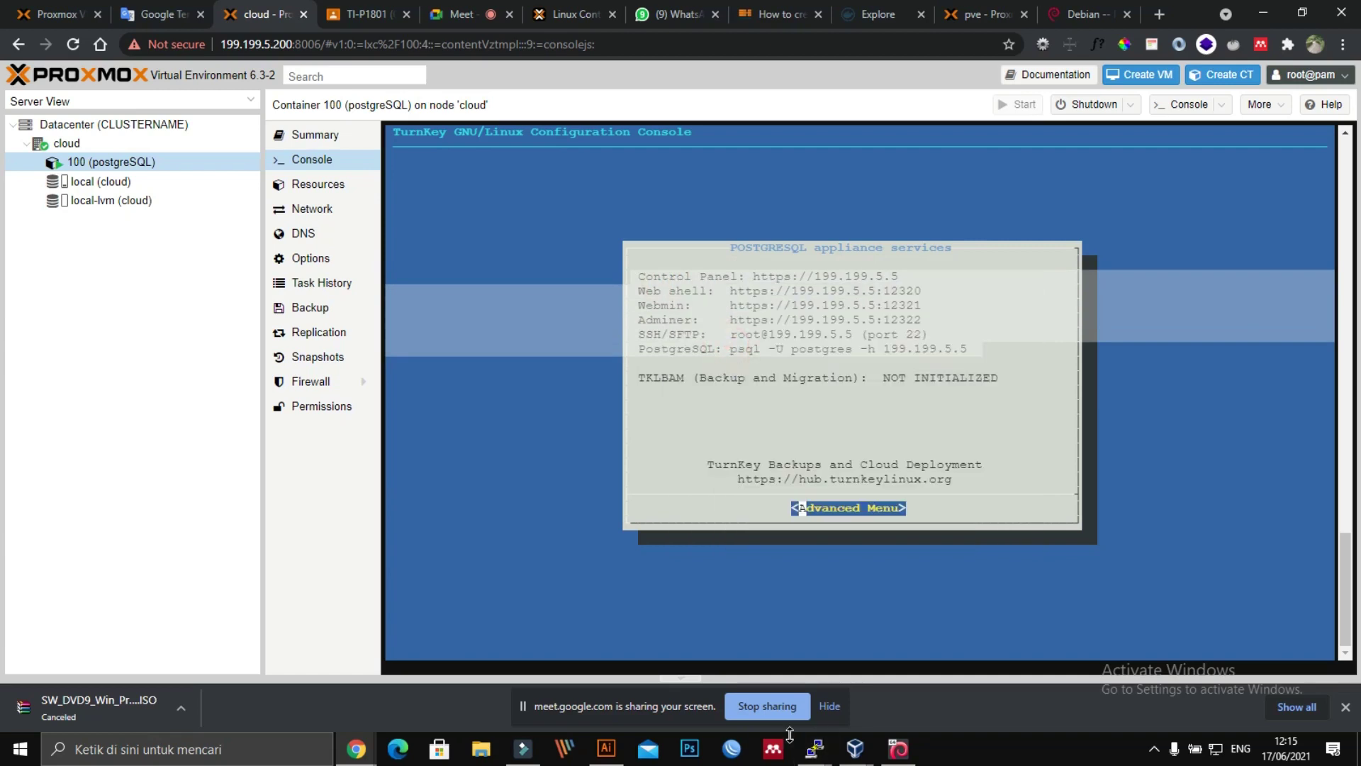
{"action": "key", "text": "super+r"}
{"action": "key", "text": "Escape"}
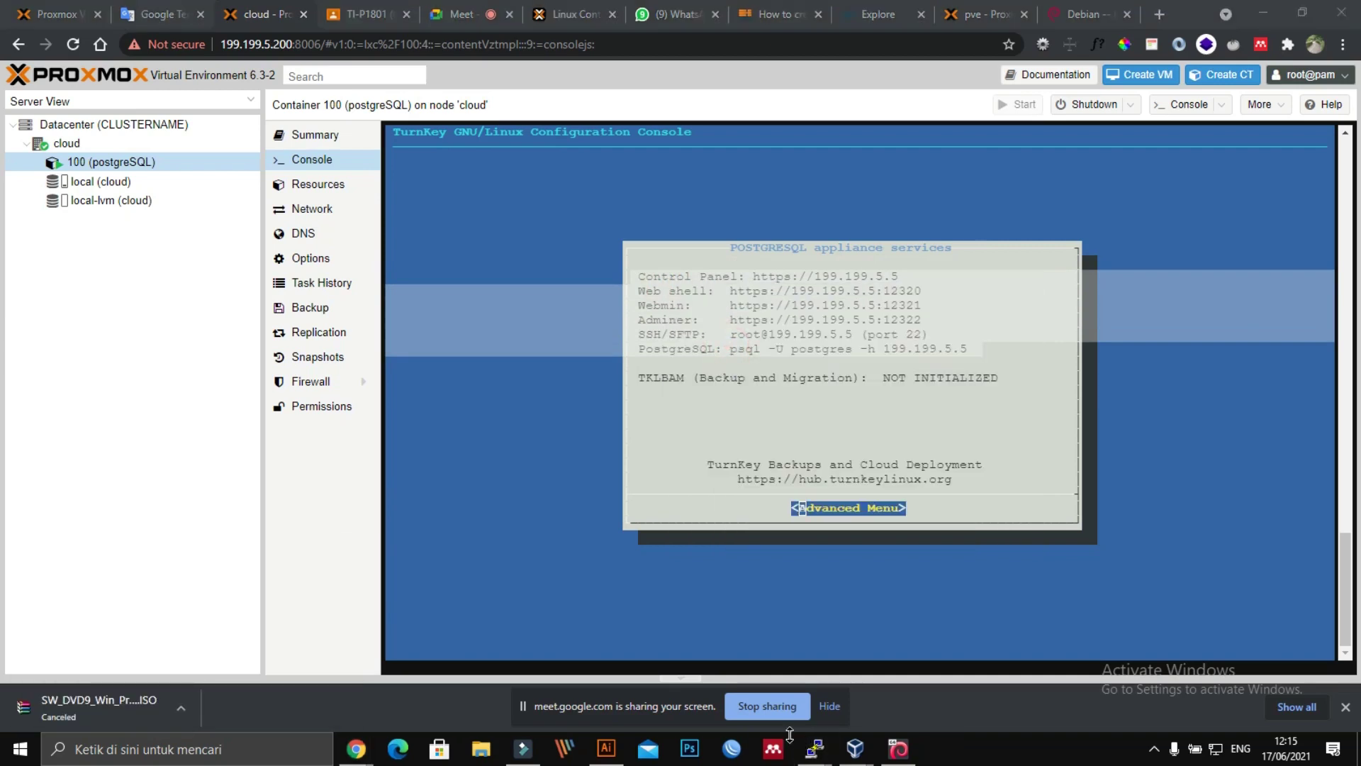
{"action": "right_click", "coordinate": [1119, 66]}
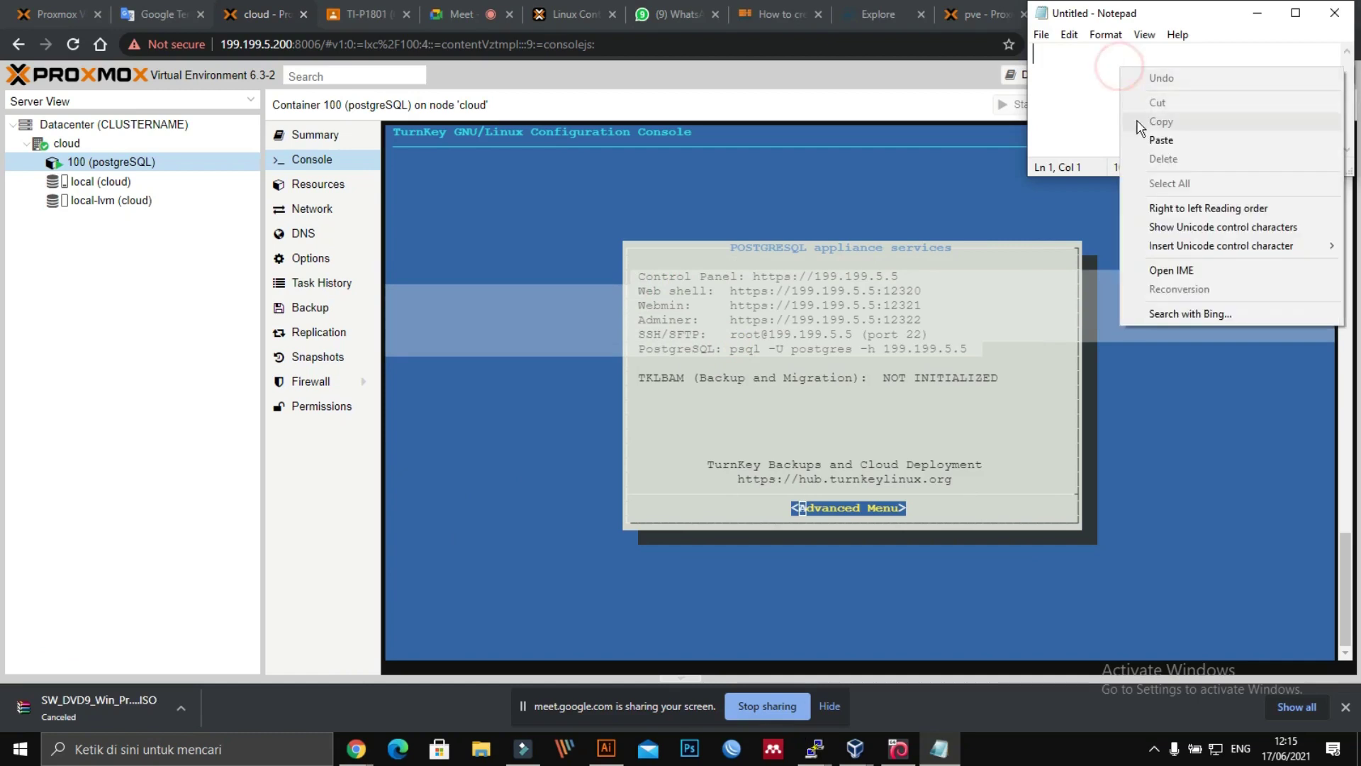
{"action": "left_click", "coordinate": [1156, 140]}
Step: Back in the container console, open the TurnKey Advanced Menu
{"action": "left_click", "coordinate": [871, 514]}
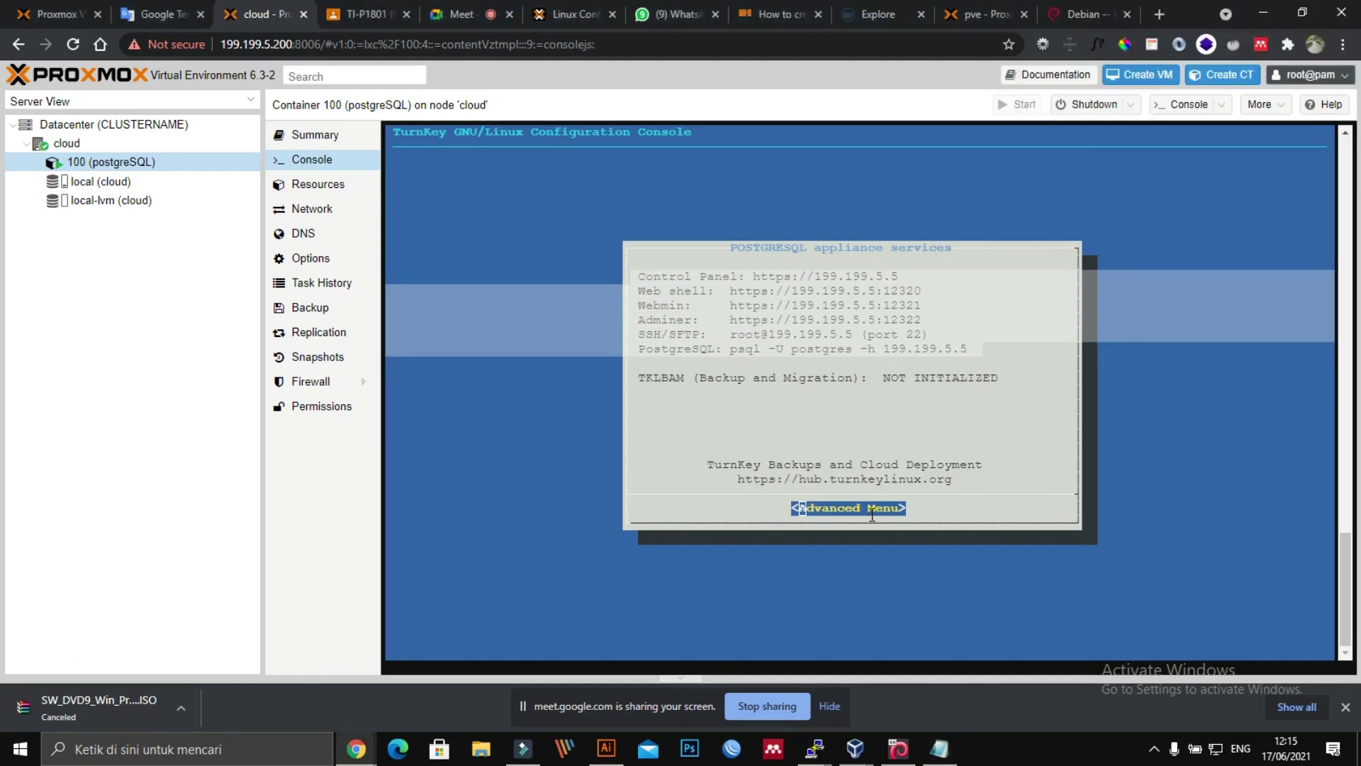
{"action": "left_click", "coordinate": [873, 516]}
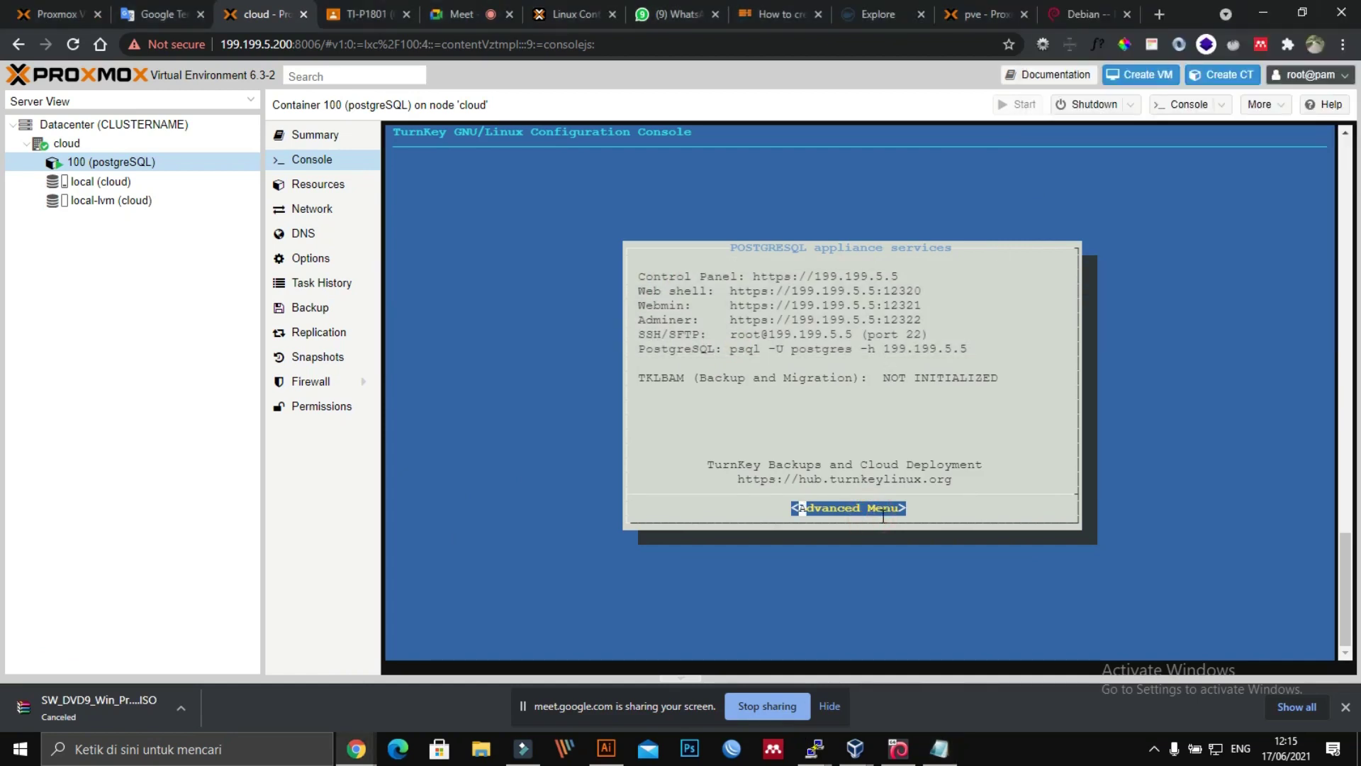
{"action": "key", "text": "Return"}
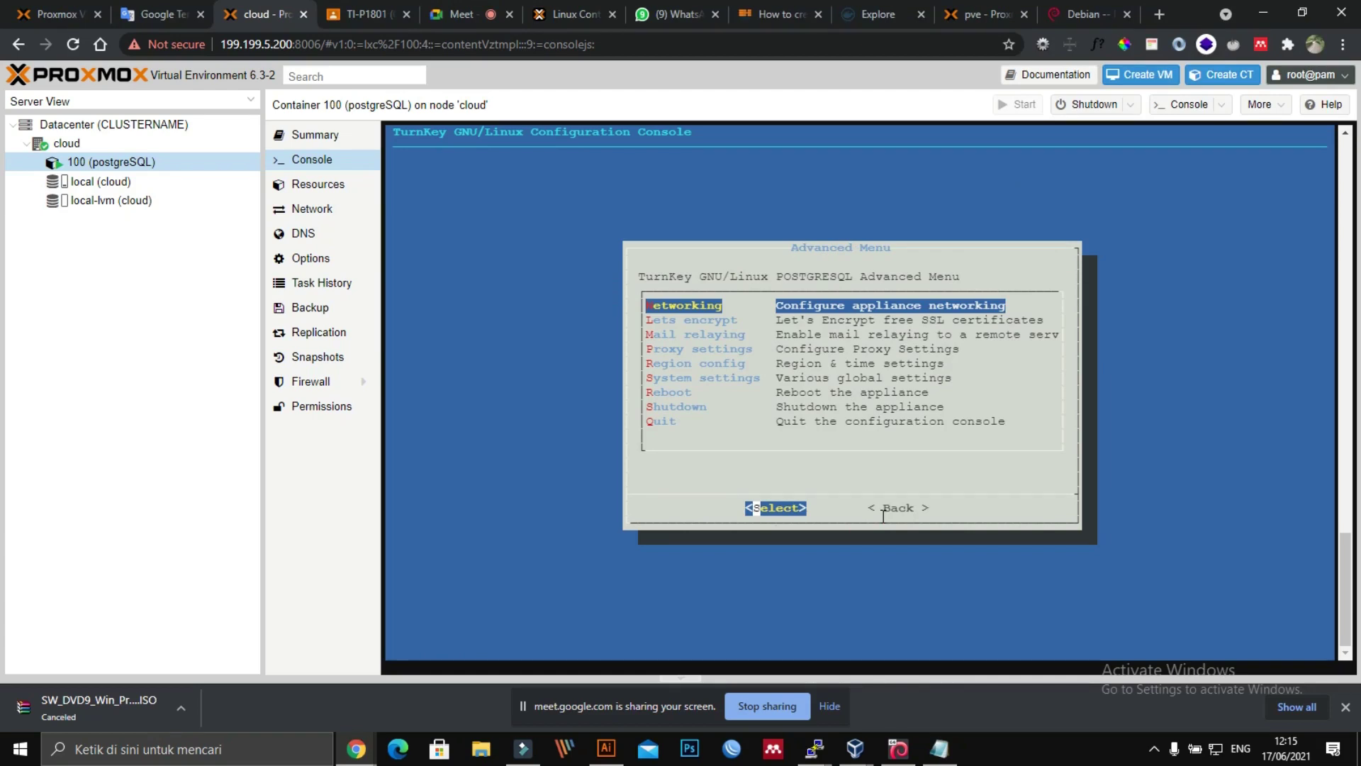
Step: Choose Reboot in the TurnKey Advanced Menu and confirm it with Yes
{"action": "key", "text": "Down"}
{"action": "key", "text": "Up"}
{"action": "key", "text": "Down"}
{"action": "key", "text": "Down"}
{"action": "key", "text": "Down"}
{"action": "key", "text": "Down"}
{"action": "key", "text": "Down"}
{"action": "key", "text": "Down"}
{"action": "key", "text": "Down"}
{"action": "key", "text": "Down"}
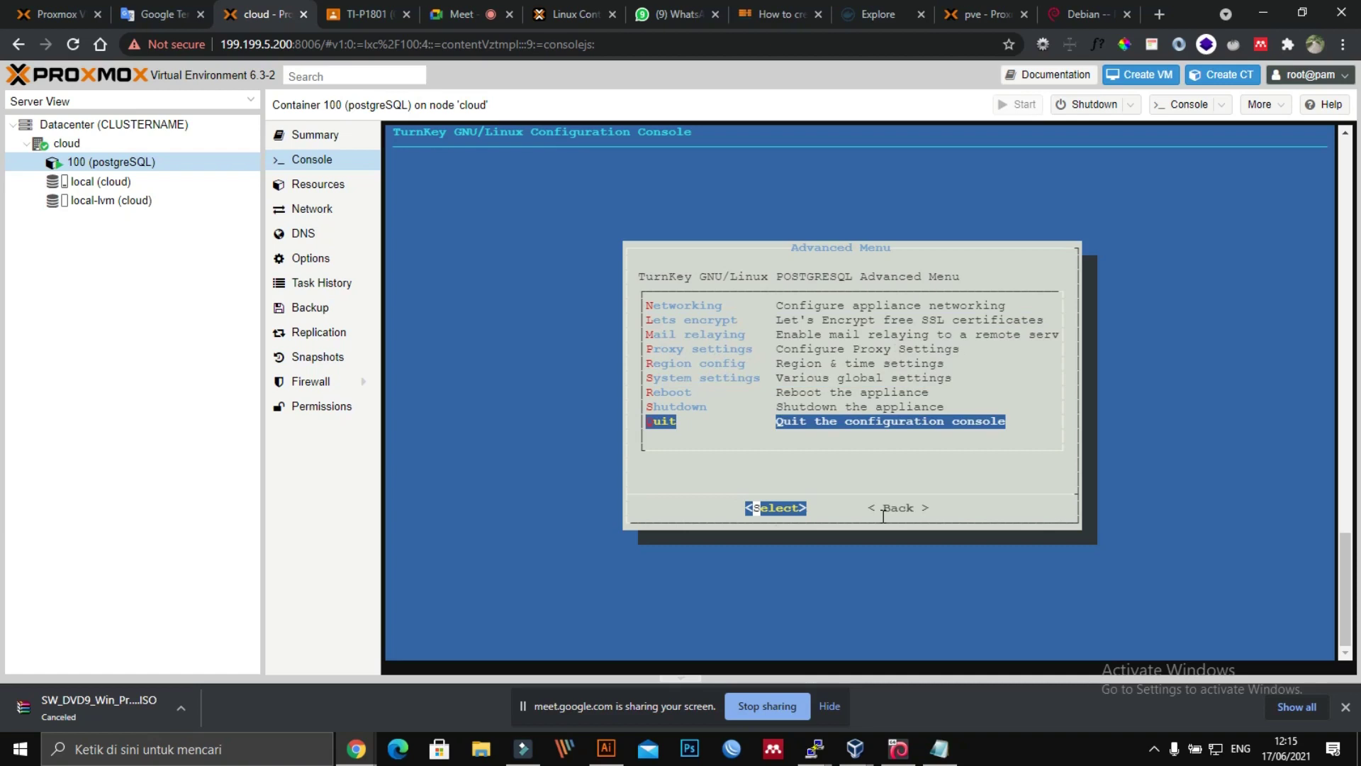
{"action": "key", "text": "Up"}
{"action": "key", "text": "Up"}
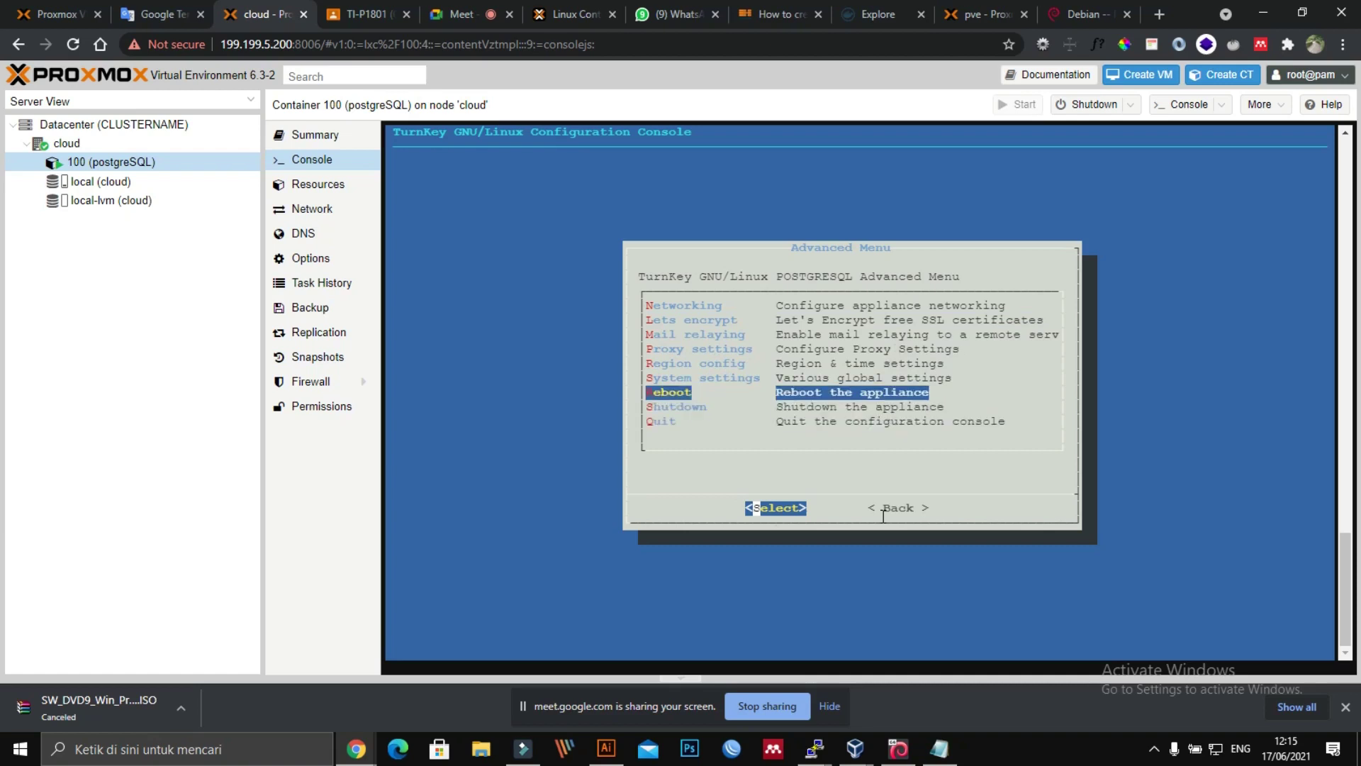
{"action": "key", "text": "Return"}
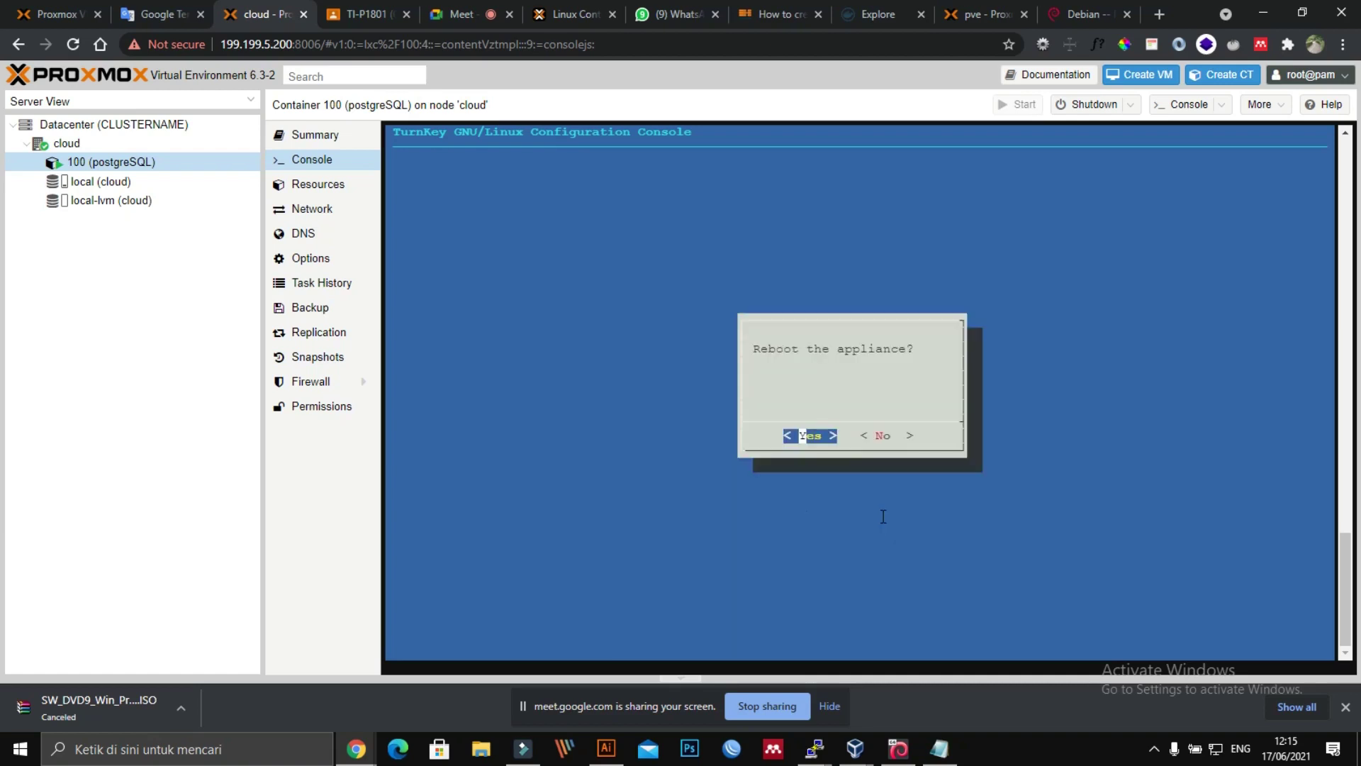
{"action": "key", "text": "Return"}
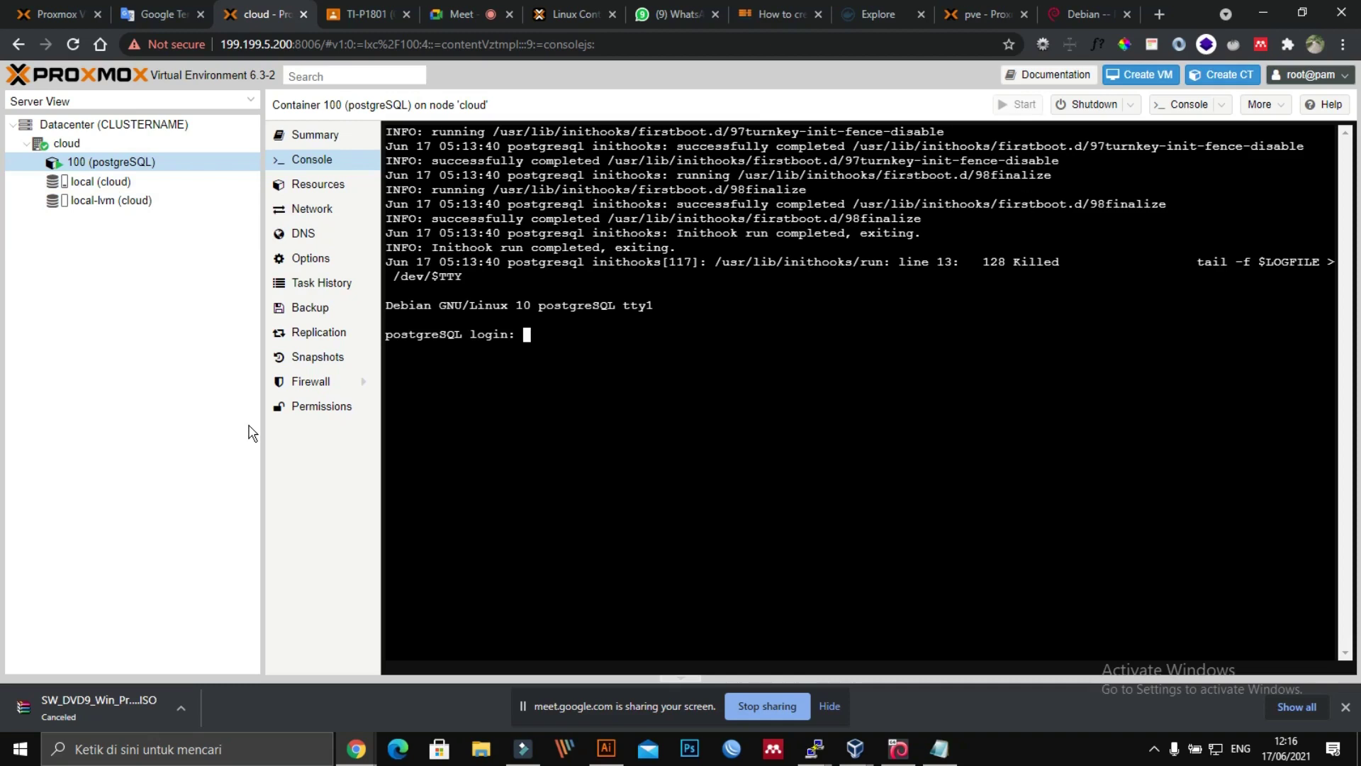
Step: Log in as root and run 'ip ad' to list the container's network interfaces
{"action": "type", "text": "smile"}
{"action": "key", "text": "BackSpace"}
{"action": "key", "text": "BackSpace"}
{"action": "key", "text": "BackSpace"}
{"action": "key", "text": "BackSpace"}
{"action": "key", "text": "BackSpace"}
{"action": "type", "text": "root"}
{"action": "key", "text": "Return"}
{"action": "key", "text": "Return"}
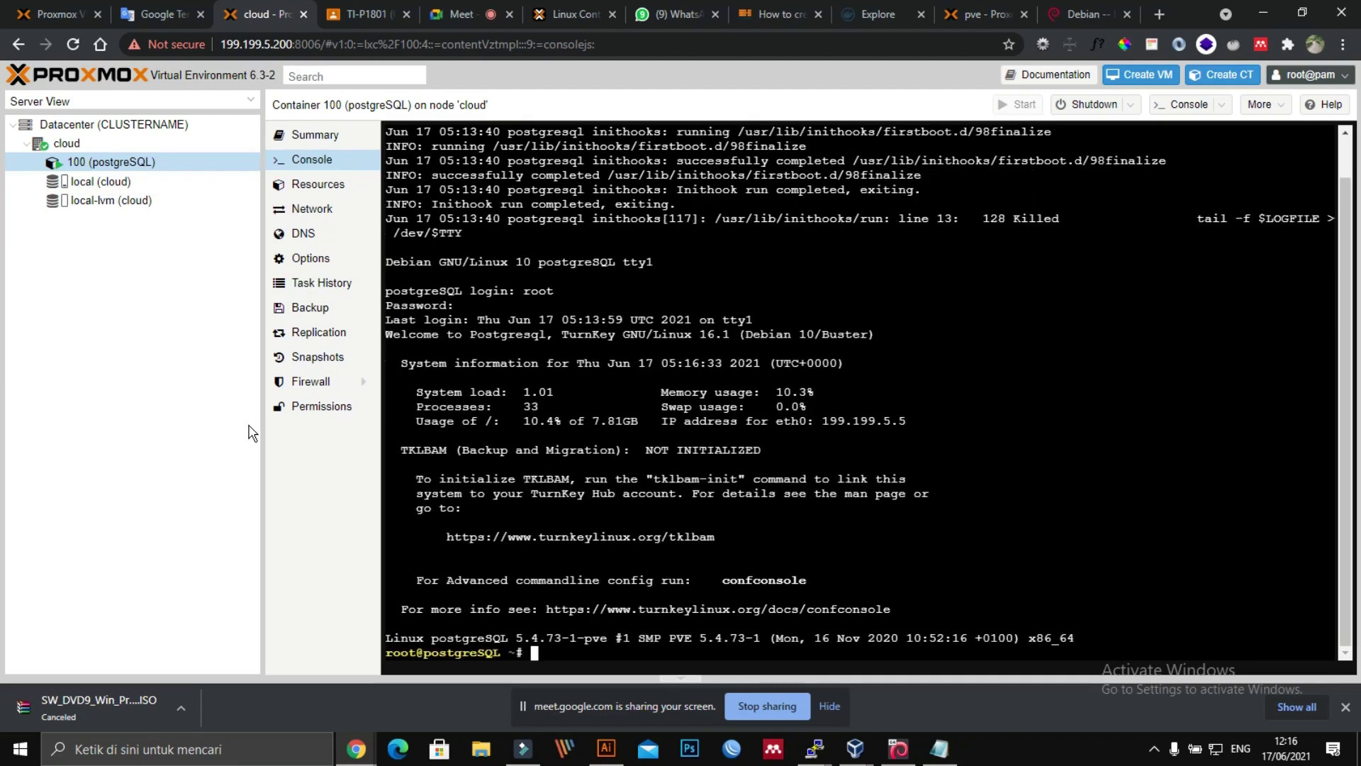
{"action": "key", "text": "Return"}
{"action": "key", "text": "Return"}
{"action": "key", "text": "Return"}
{"action": "key", "text": "Return"}
{"action": "key", "text": "Return"}
{"action": "key", "text": "Return"}
{"action": "key", "text": "Return"}
{"action": "key", "text": "Return"}
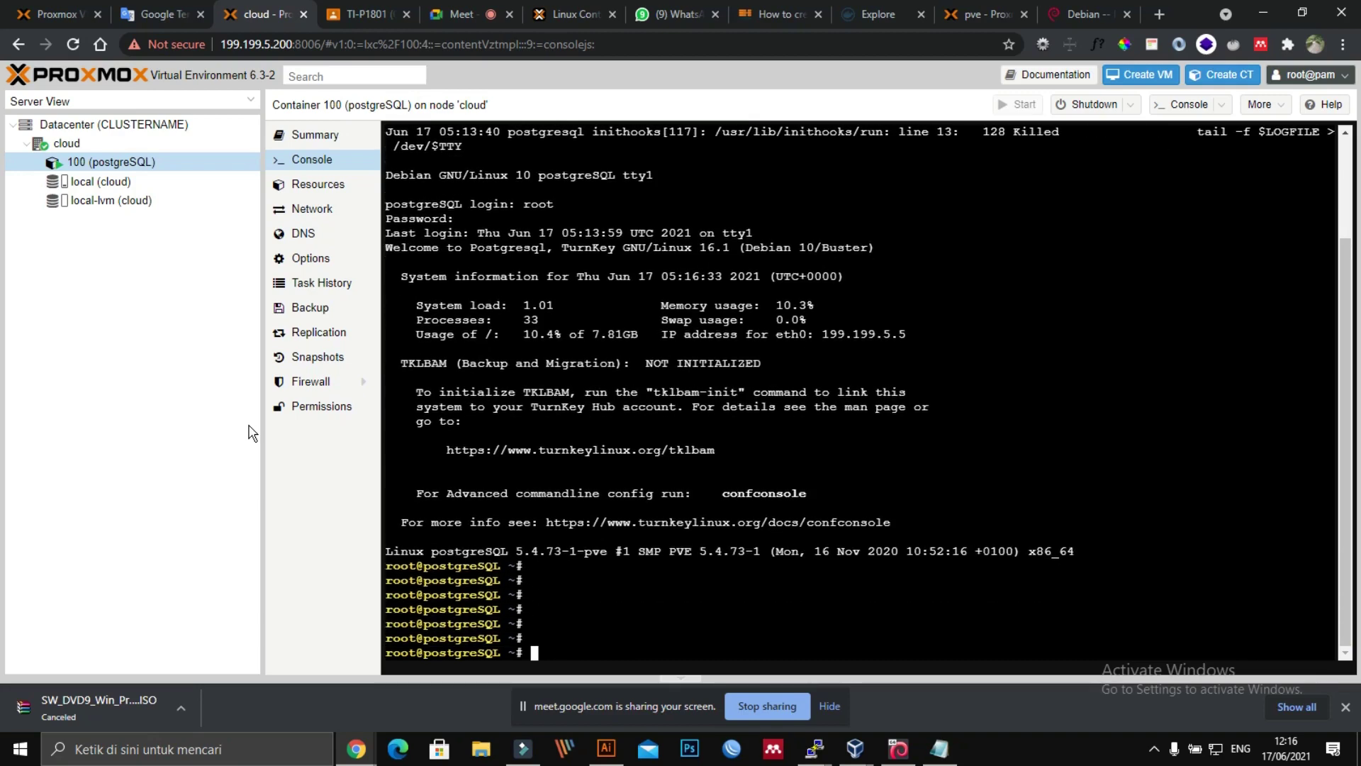
{"action": "key", "text": "Return"}
{"action": "type", "text": "ip ad"}
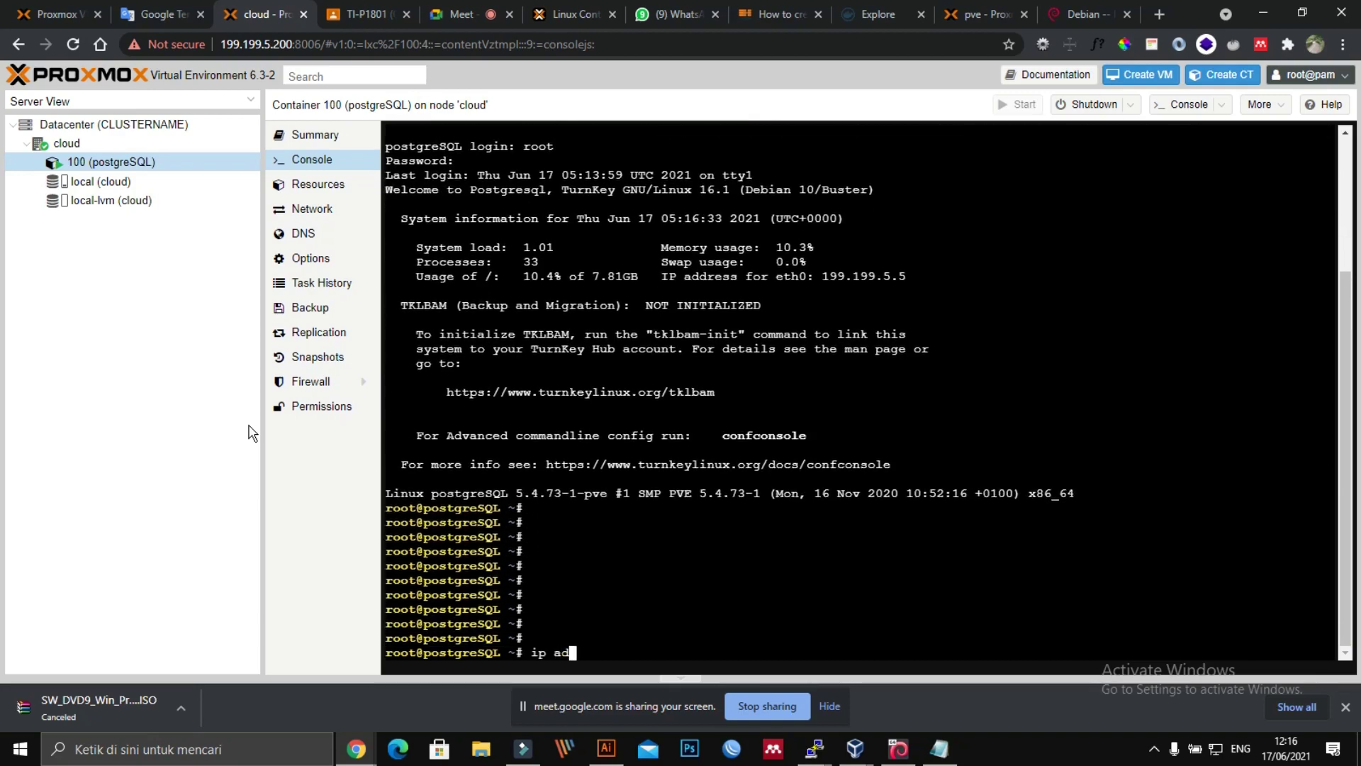
{"action": "key", "text": "Return"}
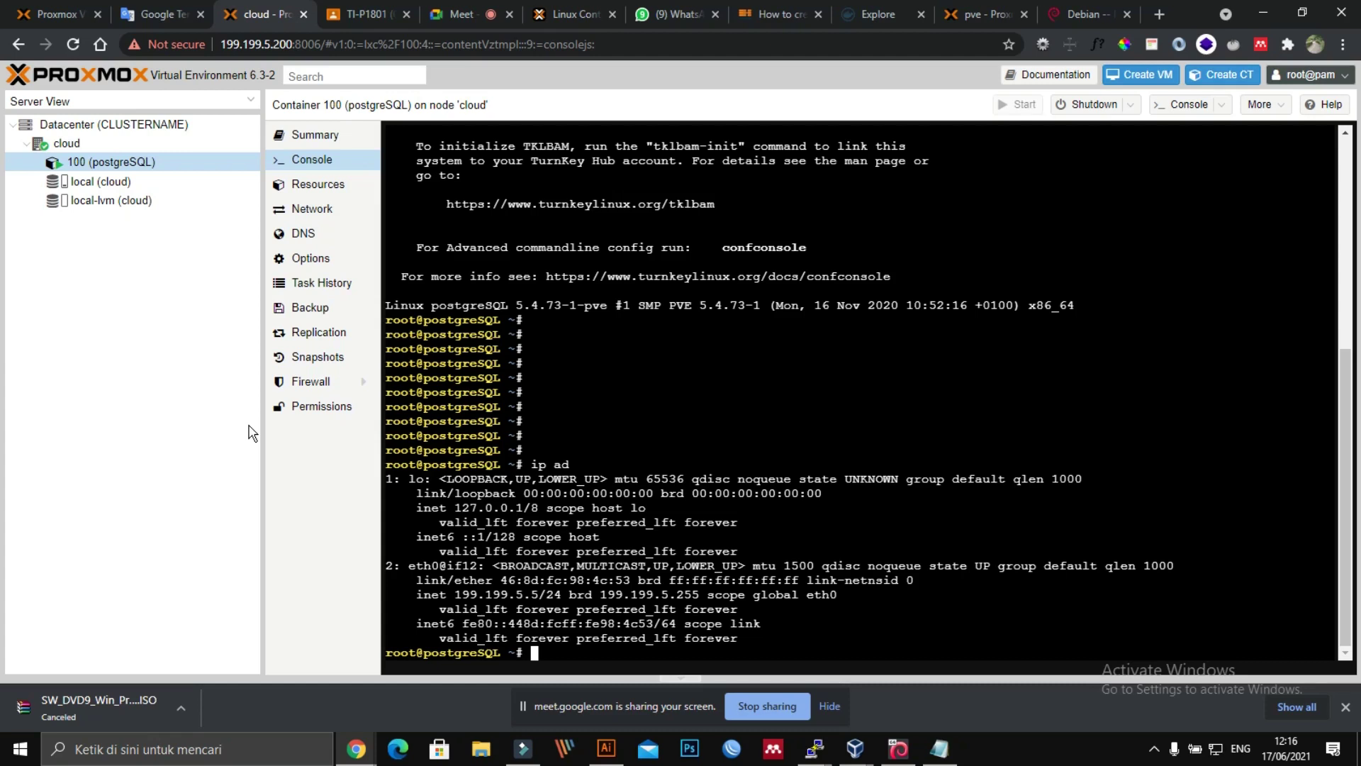
Step: Type 'nano /etc/ssh/sshd_config' at the prompt, completing the file name with Tab
{"action": "type", "text": "/etc/ssh/"}
{"action": "key", "text": "BackSpace"}
{"action": "key", "text": "BackSpace"}
{"action": "key", "text": "BackSpace"}
{"action": "key", "text": "BackSpace"}
{"action": "key", "text": "BackSpace"}
{"action": "key", "text": "BackSpace"}
{"action": "key", "text": "BackSpace"}
{"action": "key", "text": "BackSpace"}
{"action": "key", "text": "BackSpace"}
{"action": "type", "text": "nano /ss"}
{"action": "key", "text": "BackSpace"}
{"action": "key", "text": "BackSpace"}
{"action": "type", "text": "etc/ssh/ssh"}
{"action": "key", "text": "Tab"}
{"action": "key", "text": "Tab"}
{"action": "type", "text": "d"}
{"action": "key", "text": "Tab"}
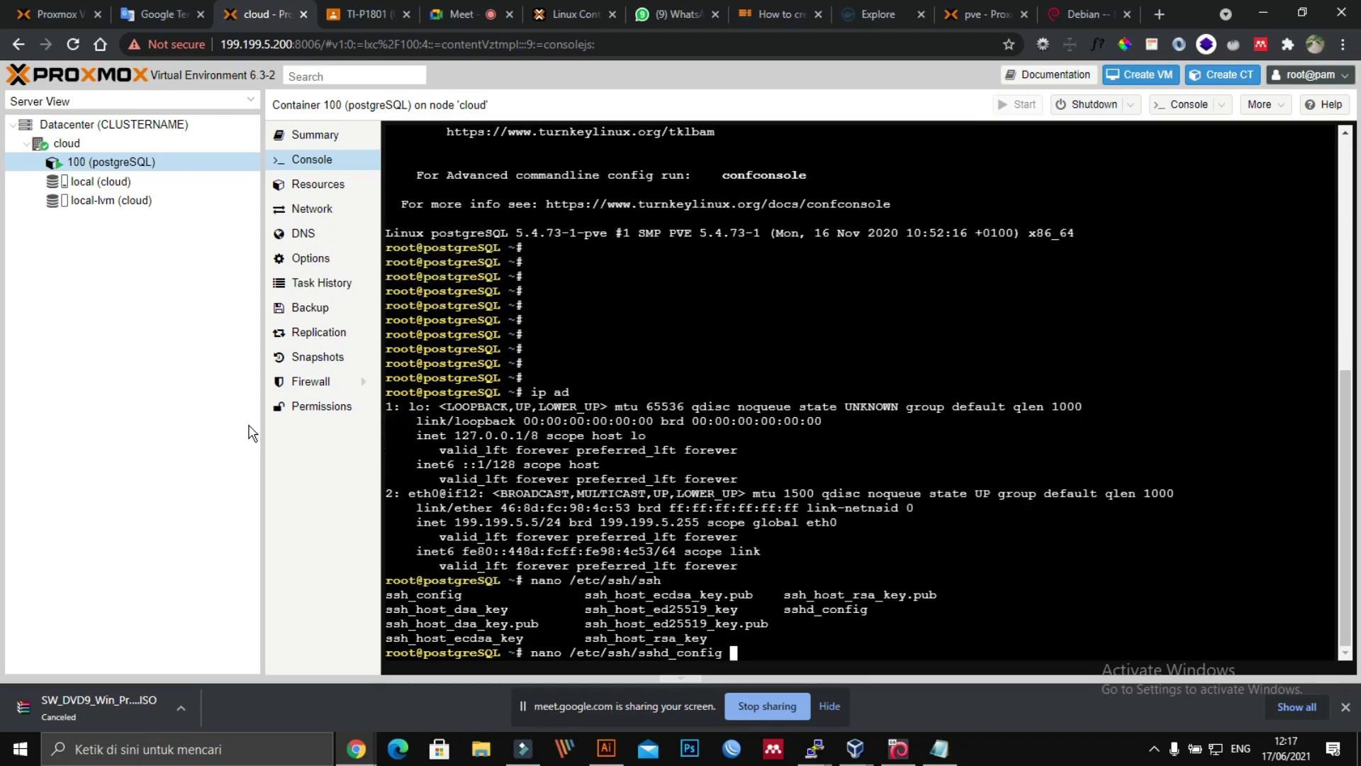
Step: Open /etc/ssh/sshd_config in nano, scroll through it, and exit with Ctrl+X
{"action": "key", "text": "Return"}
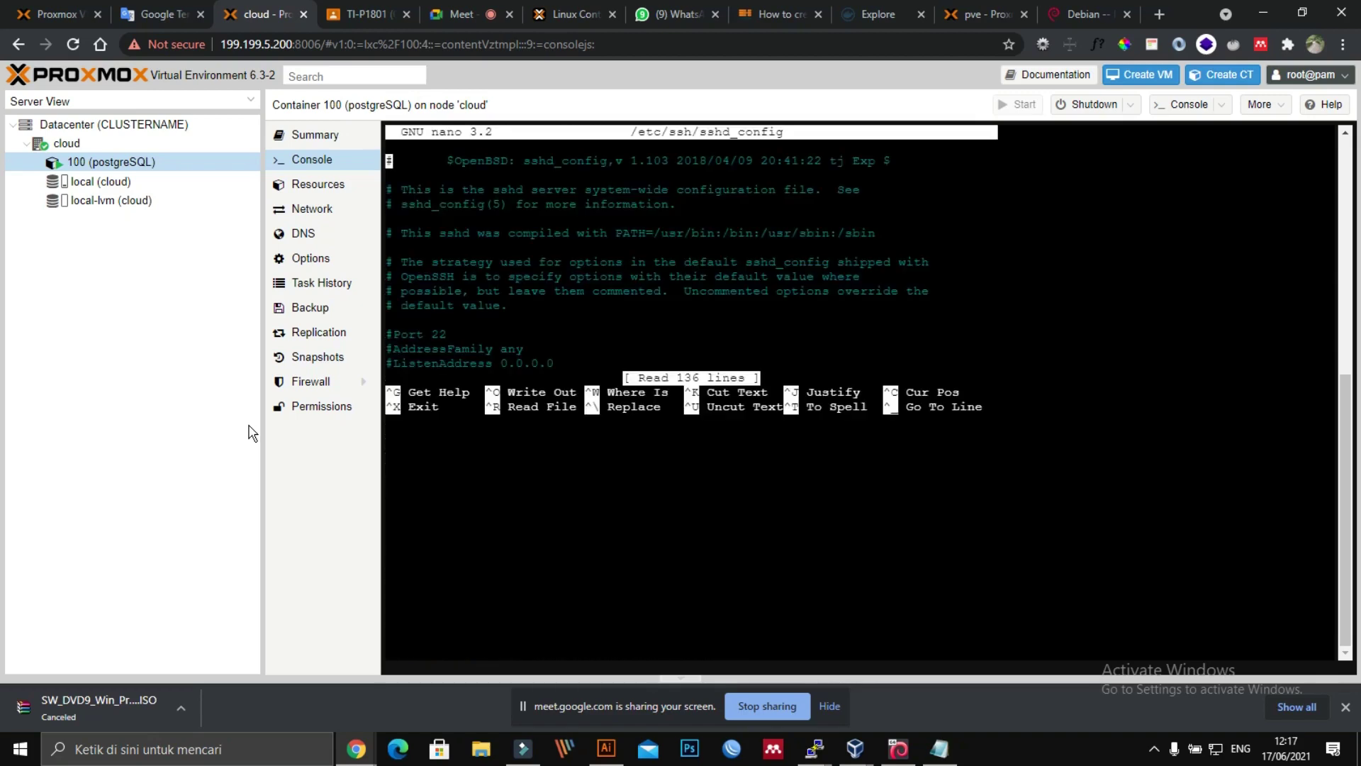
{"action": "key", "text": "Down"}
{"action": "key", "text": "Down"}
{"action": "key", "text": "Down"}
{"action": "key", "text": "Down"}
{"action": "key", "text": "Down"}
{"action": "key", "text": "Down"}
{"action": "key", "text": "Down"}
{"action": "key", "text": "Down"}
{"action": "key", "text": "Down"}
{"action": "key", "text": "Down"}
{"action": "key", "text": "Down"}
{"action": "key", "text": "Down"}
{"action": "key", "text": "Down"}
{"action": "key", "text": "Down"}
{"action": "key", "text": "Down"}
{"action": "key", "text": "Down"}
{"action": "key", "text": "Down"}
{"action": "key", "text": "Down"}
{"action": "key", "text": "Down"}
{"action": "key", "text": "Down"}
{"action": "key", "text": "Down"}
{"action": "key", "text": "Down"}
{"action": "key", "text": "Down"}
{"action": "key", "text": "Down"}
{"action": "key", "text": "Down"}
{"action": "key", "text": "Down"}
{"action": "key", "text": "Down"}
{"action": "key", "text": "Down"}
{"action": "key", "text": "Down"}
{"action": "key", "text": "Down"}
{"action": "key", "text": "Down"}
{"action": "key", "text": "Down"}
{"action": "key", "text": "Down"}
{"action": "key", "text": "Down"}
{"action": "key", "text": "Down"}
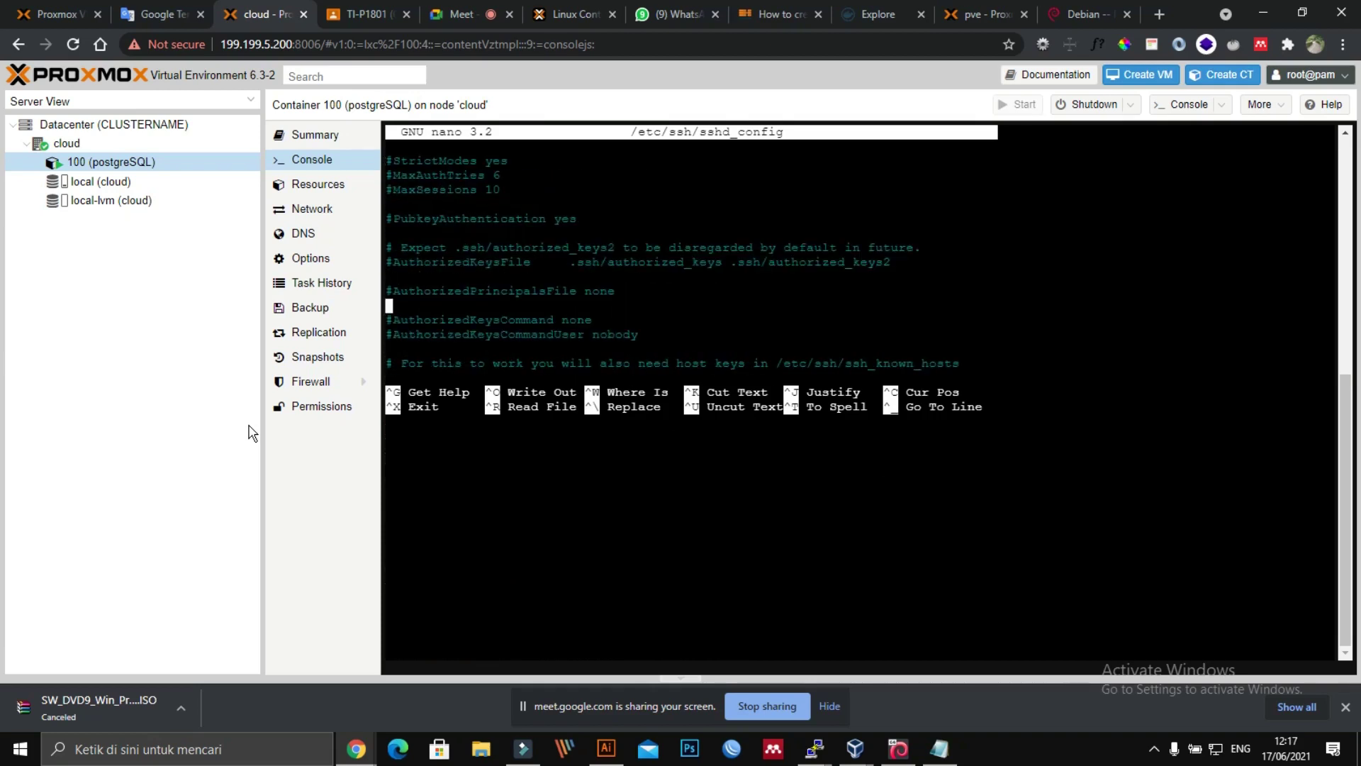
{"action": "key", "text": "ctrl+x"}
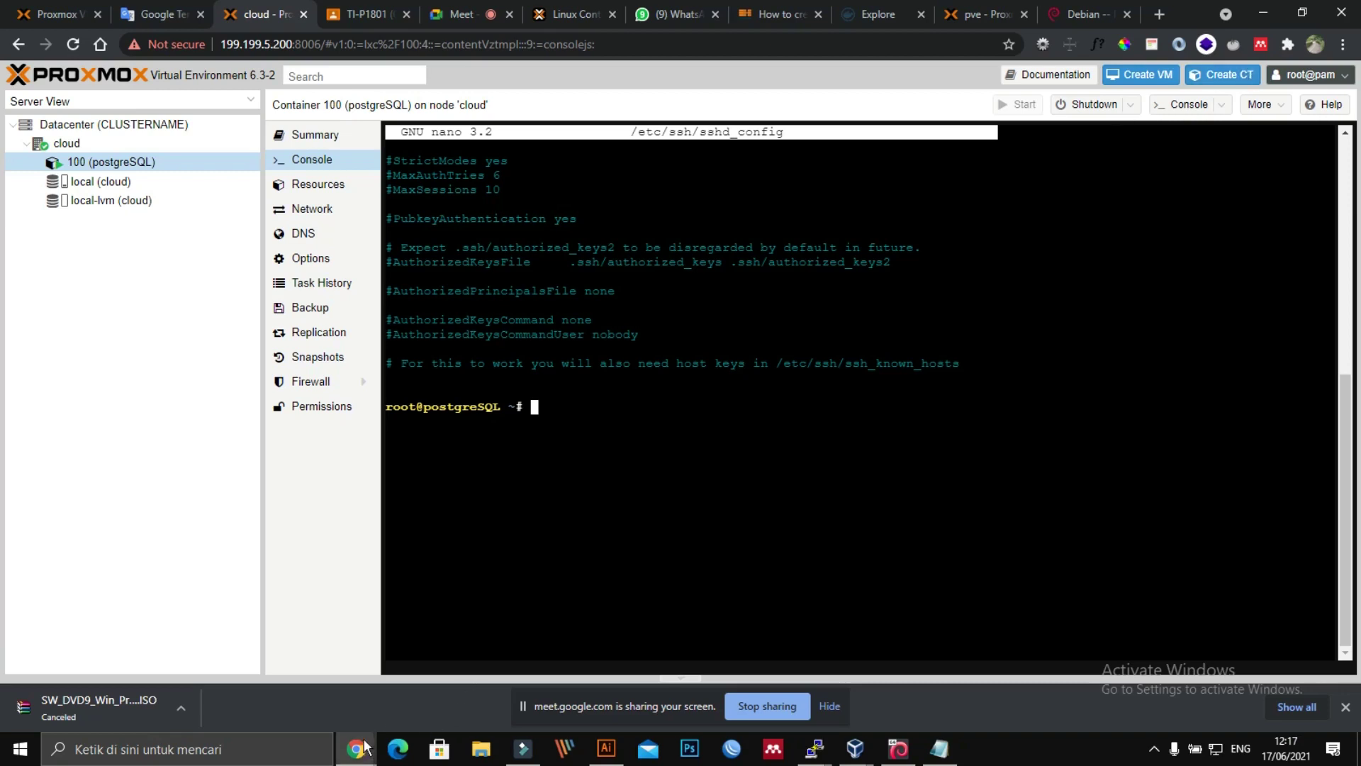
Step: Bring the kalilinux VM's QEMU console window forward and drag it left
{"action": "mouse_move", "coordinate": [356, 749]}
{"action": "left_click", "coordinate": [619, 683]}
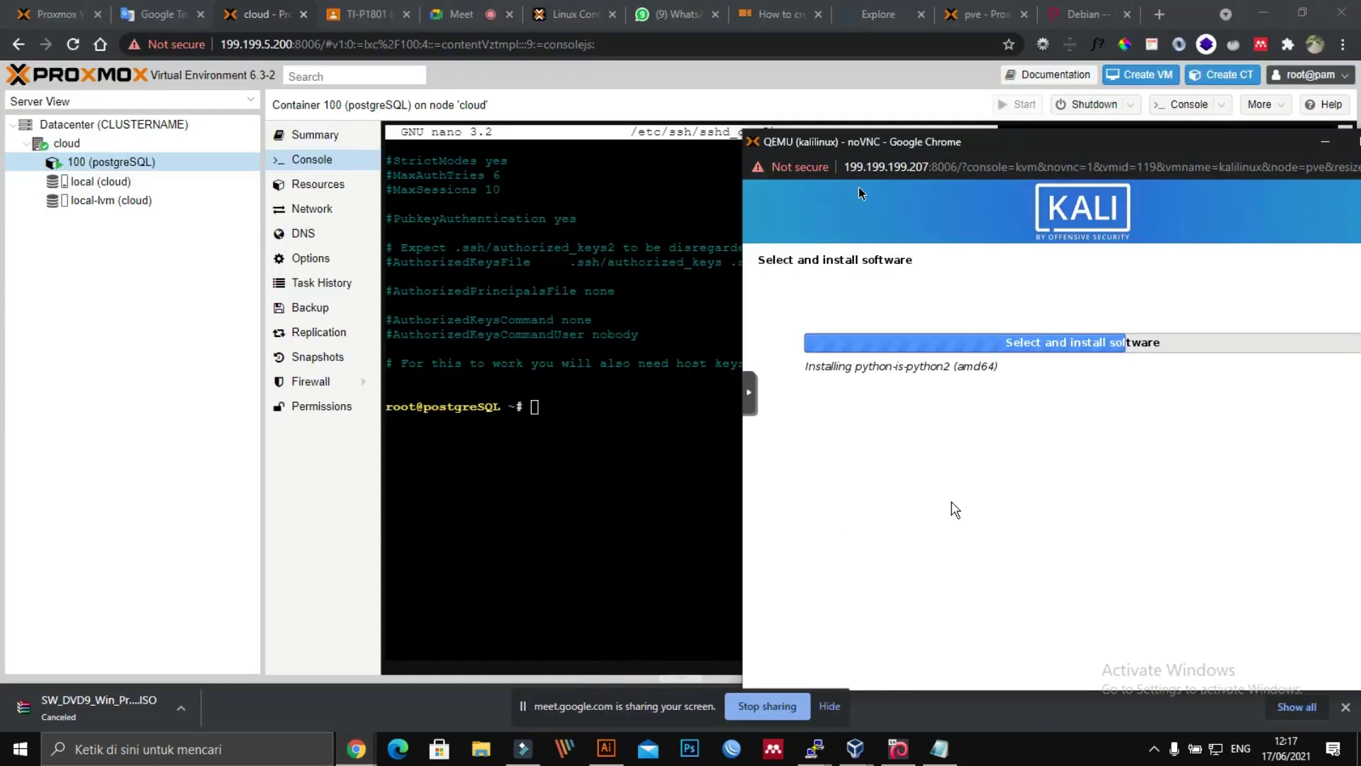
{"action": "left_click_drag", "start_coordinate": [1012, 146], "coordinate": [608, 94]}
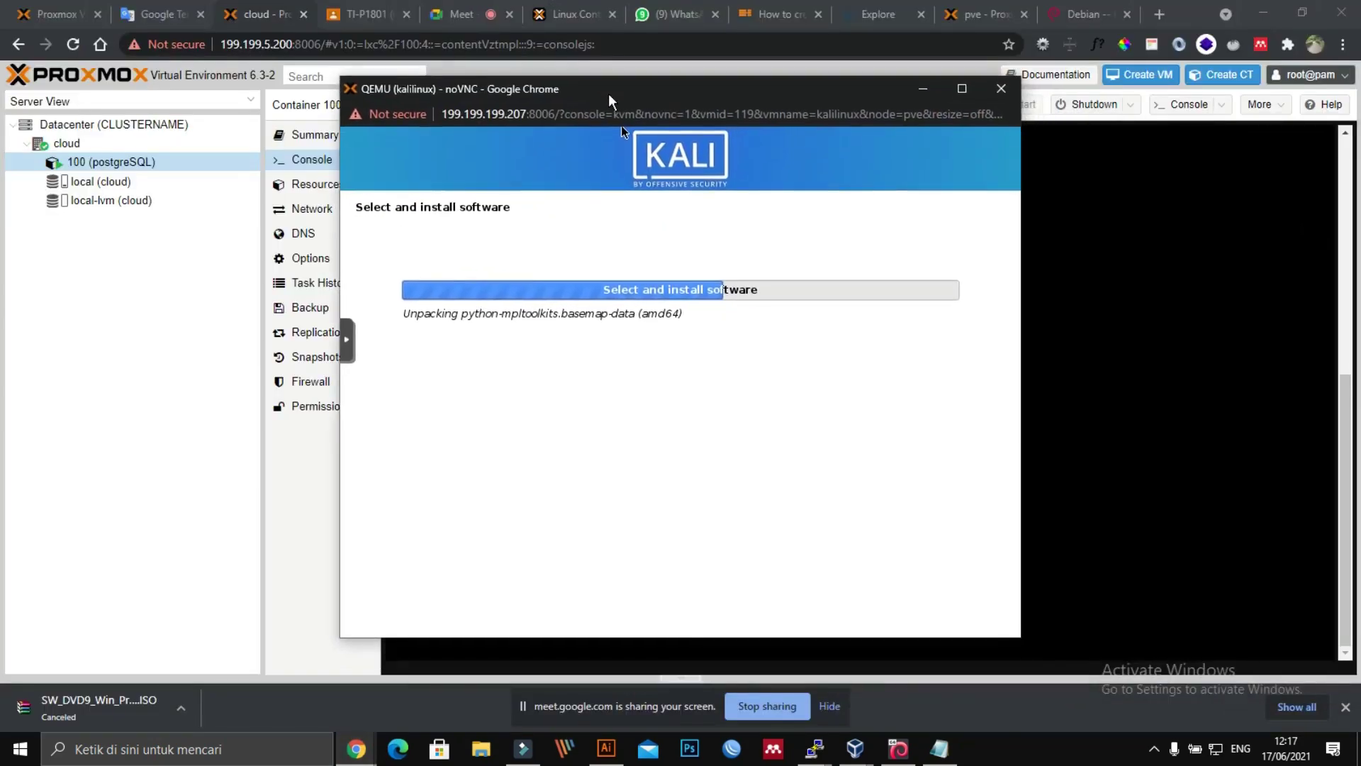